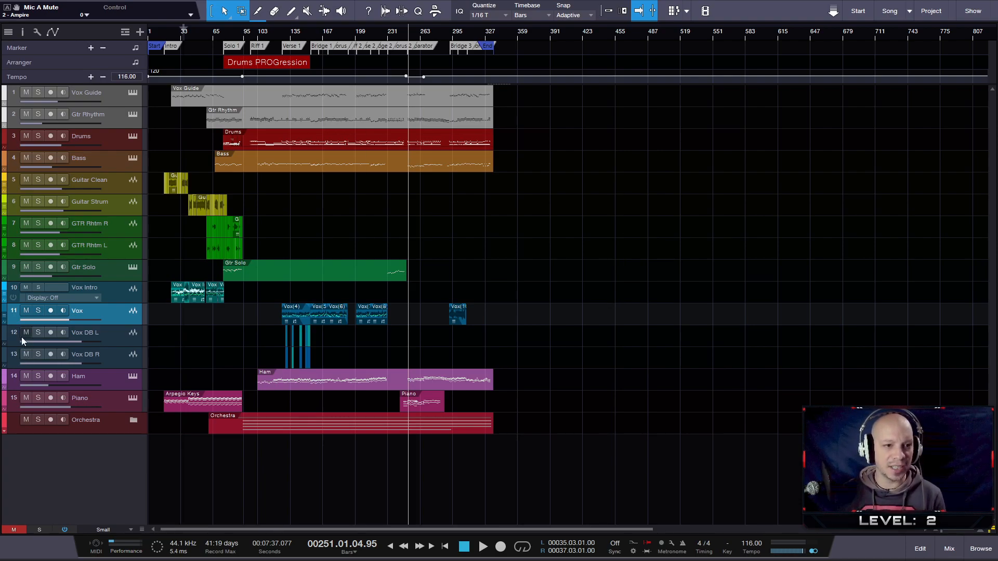
# - Open the Drums part in the note editor
pyautogui.scroll(2, 208, 281)
pyautogui.scroll(-1, 206, 269)
pyautogui.scroll(1, 207, 270)
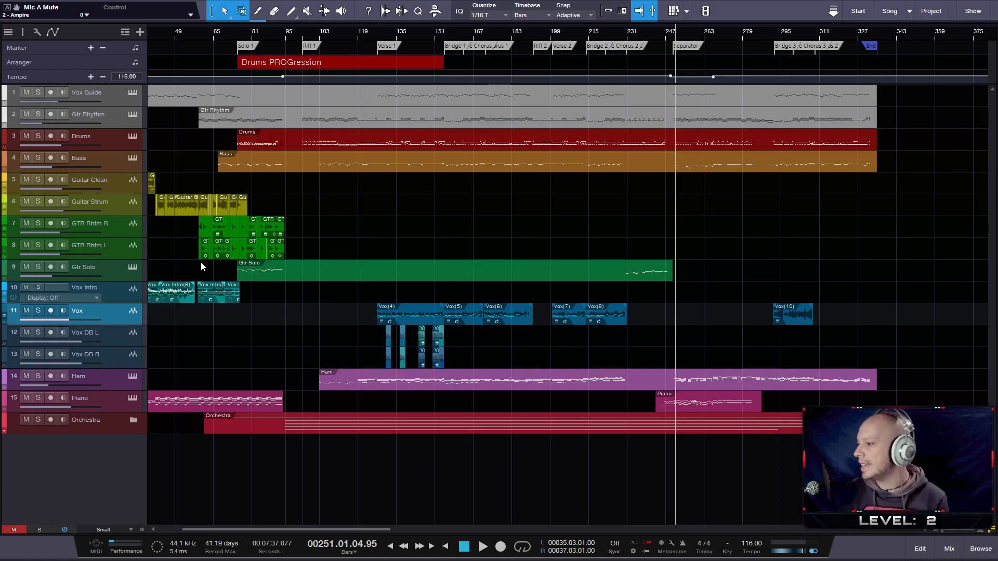
pyautogui.moveTo(364, 35); pyautogui.dragTo(458, 38)
pyautogui.scroll(1, 555, 208)
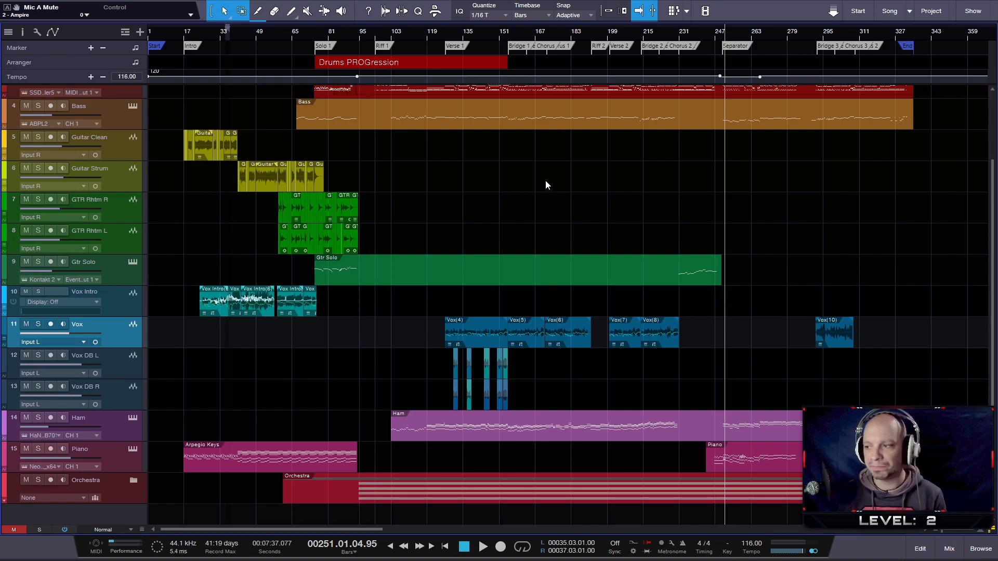
pyautogui.scroll(3, 539, 170)
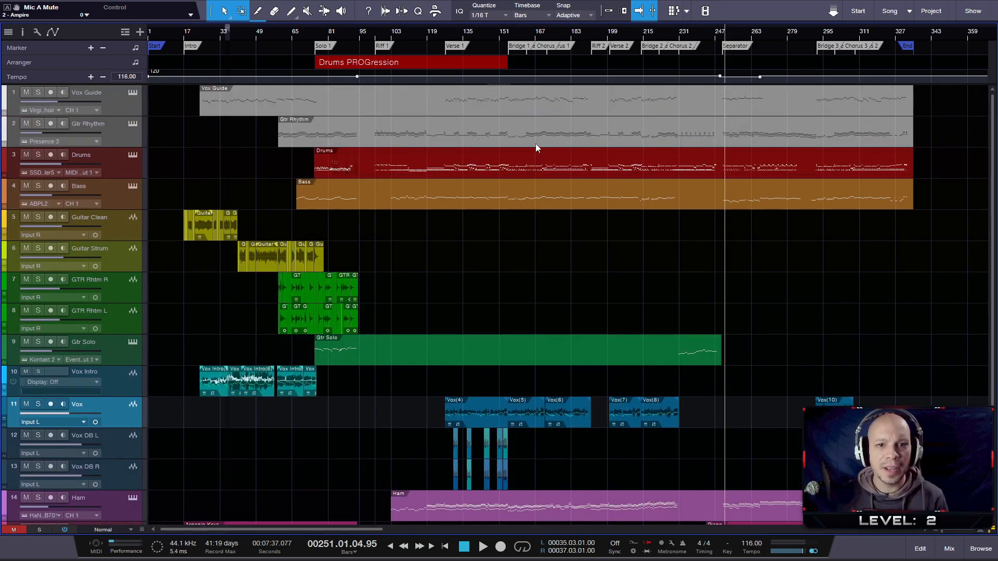
pyautogui.click(514, 169)
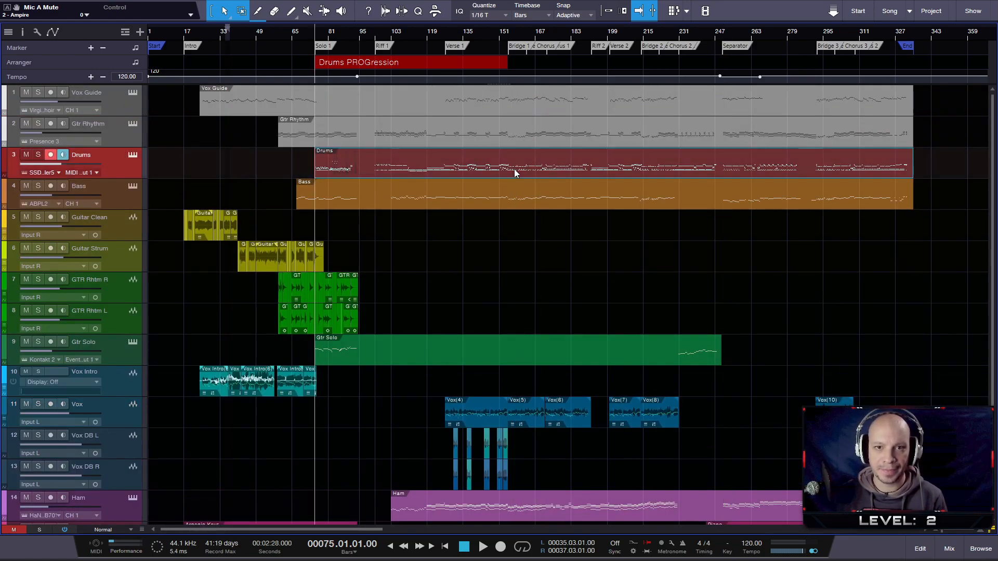
pyautogui.press('F2')
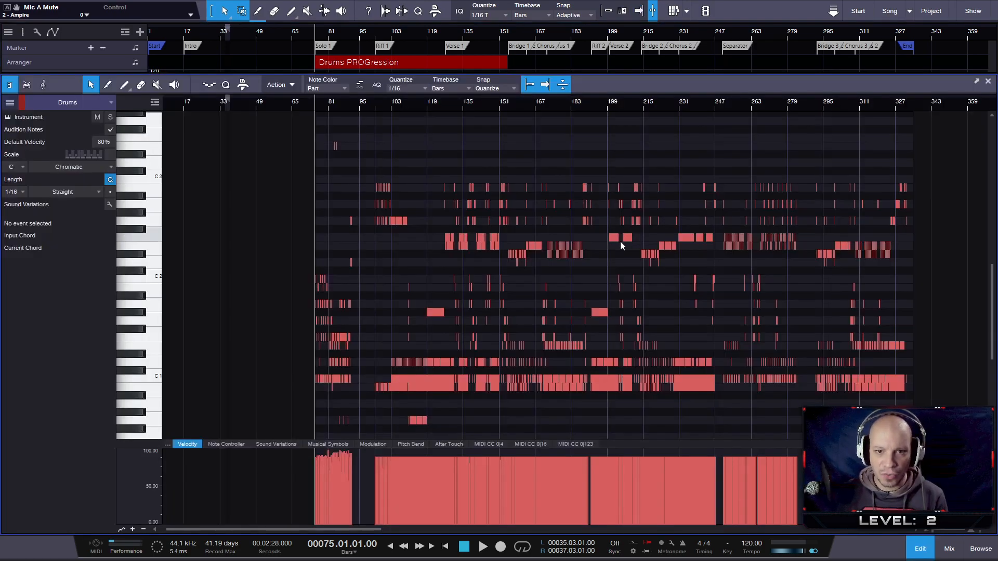
# - Examine the drum notes around the start of Bridge 1 at bar 155
pyautogui.scroll(1, 554, 212)
pyautogui.scroll(3, 506, 184)
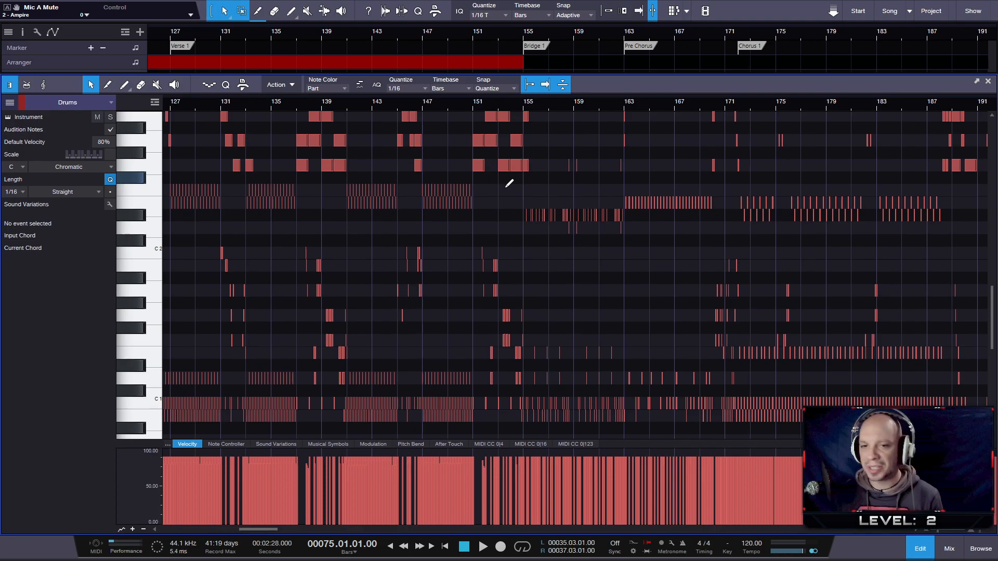
pyautogui.scroll(-2, 512, 216)
pyautogui.scroll(-1, 512, 212)
pyautogui.scroll(3, 517, 208)
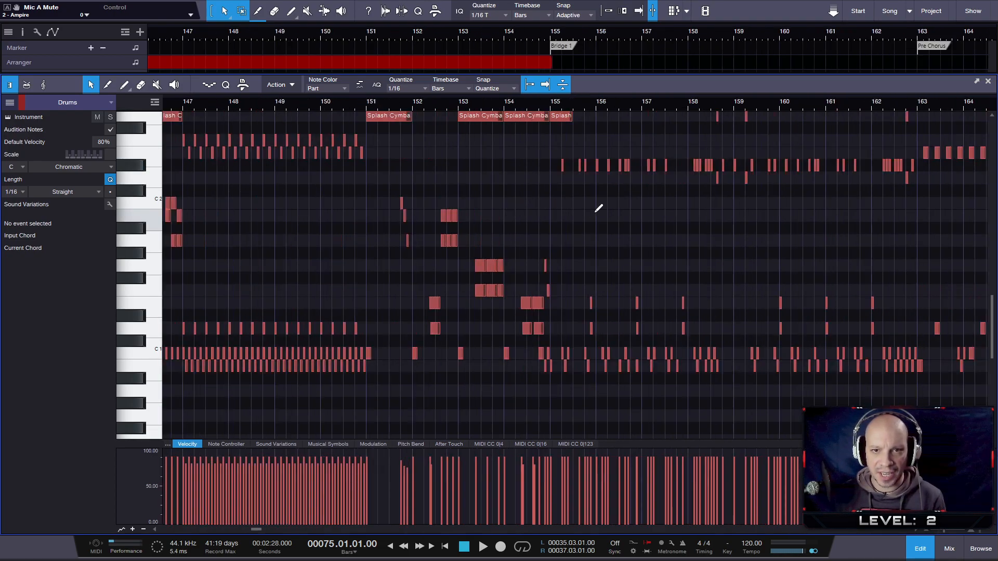
pyautogui.scroll(2, 598, 208)
pyautogui.scroll(1, 571, 208)
pyautogui.scroll(2, 537, 182)
pyautogui.scroll(-2, 535, 182)
pyautogui.scroll(-1, 527, 200)
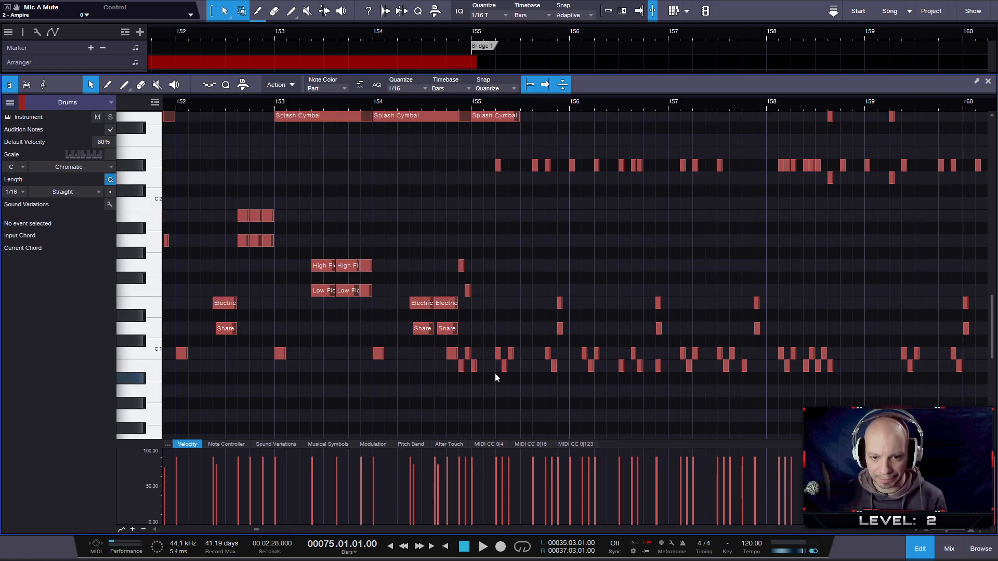
# - Set the velocity of the Kick L notes from Bridge 1 through the song's end to 78%, leaving out the first two at the transition
pyautogui.moveTo(495, 372)
pyautogui.mouseDown()
pyautogui.moveTo(927, 391)
pyautogui.moveTo(918, 391)
pyautogui.moveTo(991, 382)
pyautogui.moveTo(947, 375)
pyautogui.mouseUp()
pyautogui.scroll(-3, 911, 403)
pyautogui.scroll(-5, 911, 401)
pyautogui.scroll(2, 909, 402)
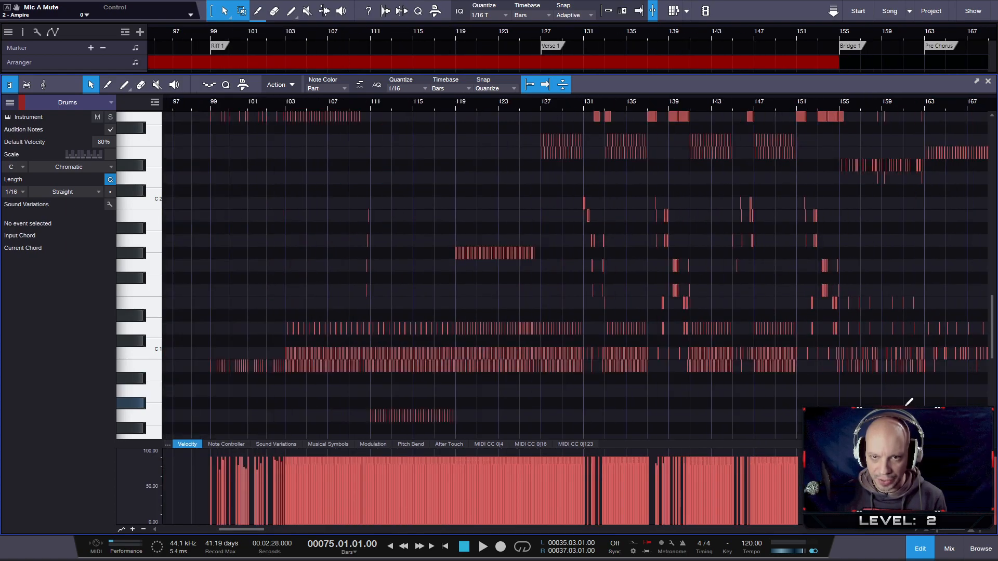
pyautogui.moveTo(730, 87); pyautogui.dragTo(578, 83)
pyautogui.scroll(1, 680, 393)
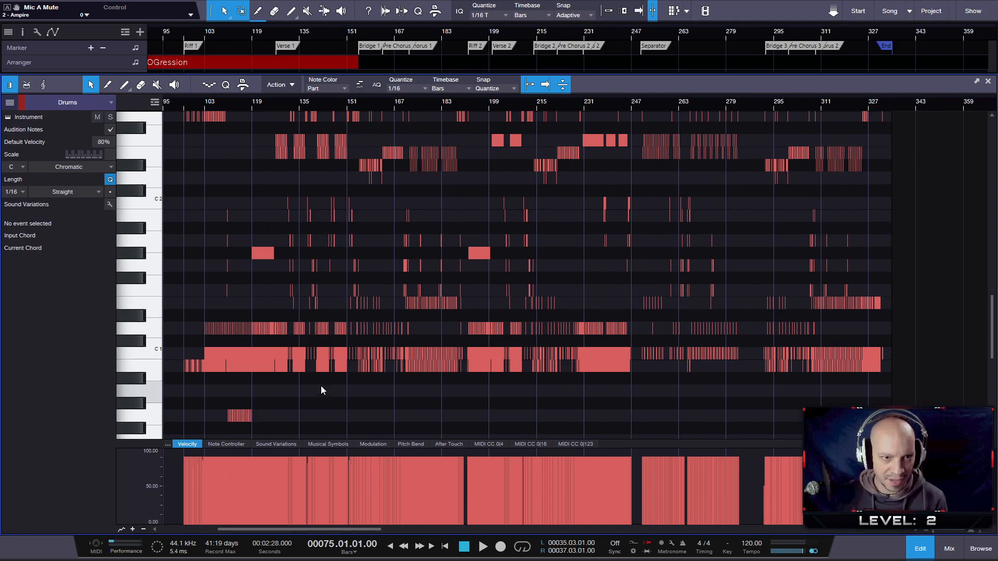
pyautogui.moveTo(353, 360); pyautogui.dragTo(972, 385)
pyautogui.scroll(2, 312, 374)
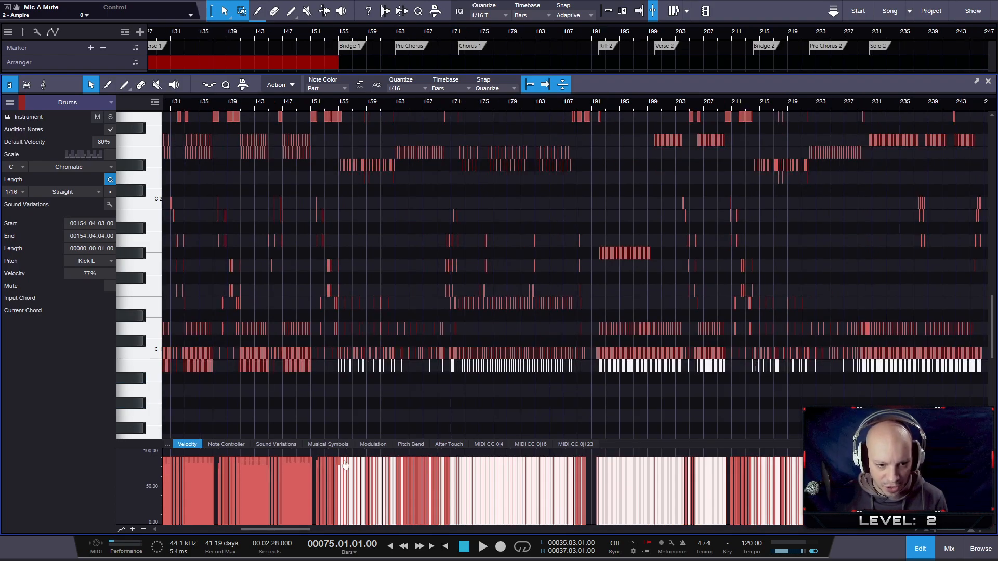
pyautogui.scroll(2, 336, 402)
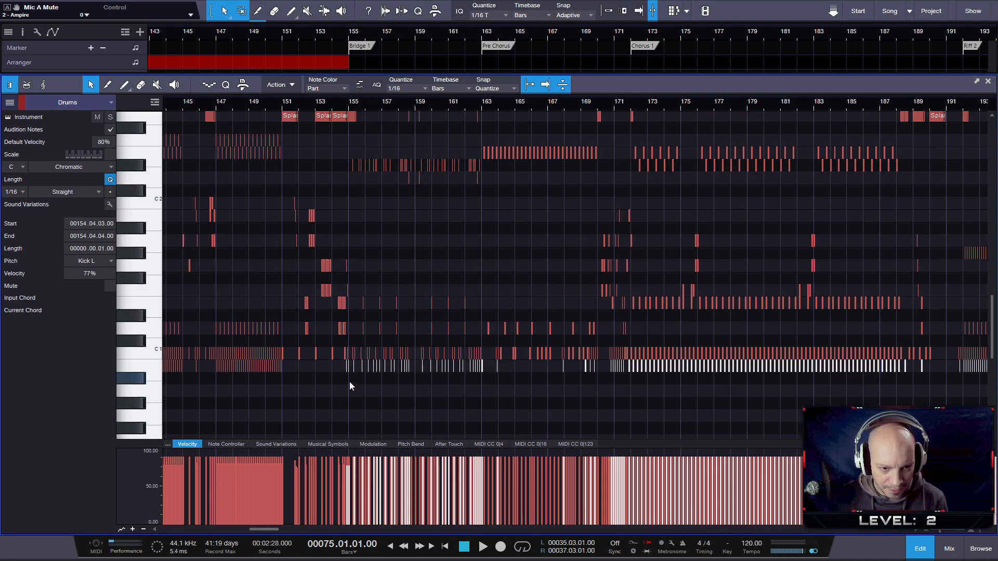
pyautogui.scroll(6, 353, 373)
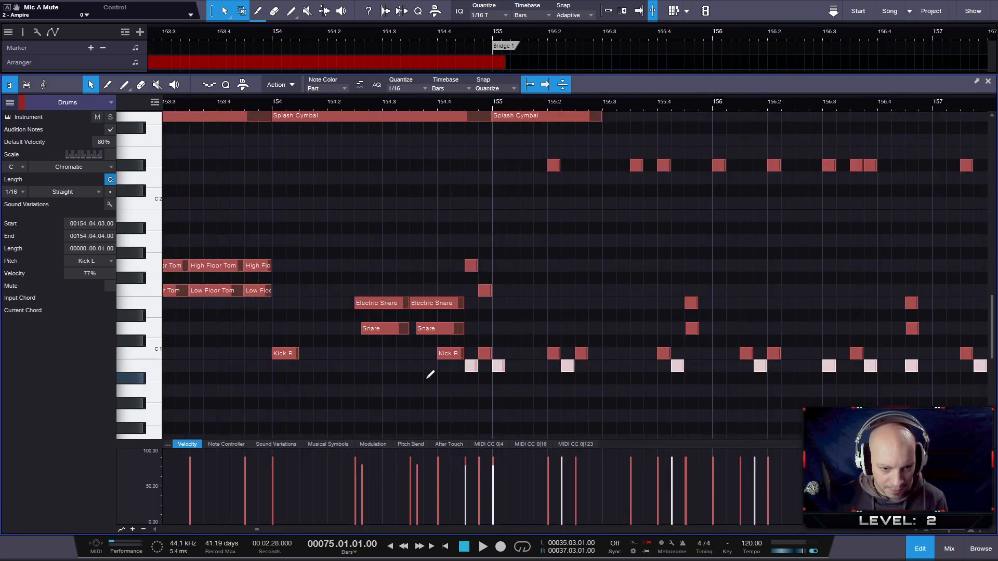
pyautogui.keyDown('shift'); pyautogui.click(475, 372); pyautogui.keyUp('shift')
pyautogui.keyDown('shift'); pyautogui.click(497, 367); pyautogui.keyUp('shift')
pyautogui.scroll(1, 559, 404)
pyautogui.scroll(-5, 548, 405)
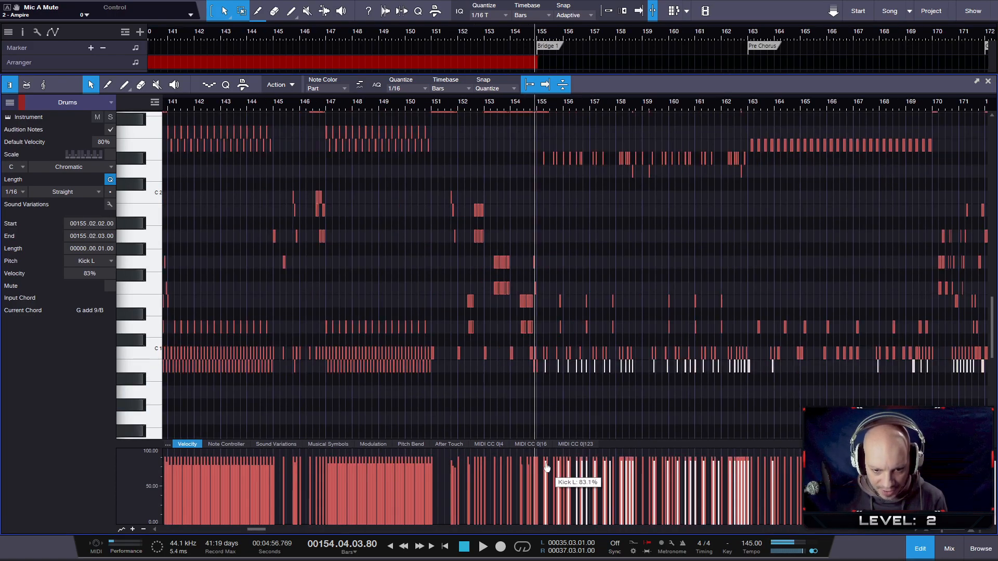
pyautogui.moveTo(547, 470); pyautogui.dragTo(545, 471)
# - Examine the selected Kick L notes across the song sections from Bridge 1 onward
pyautogui.scroll(-5, 597, 405)
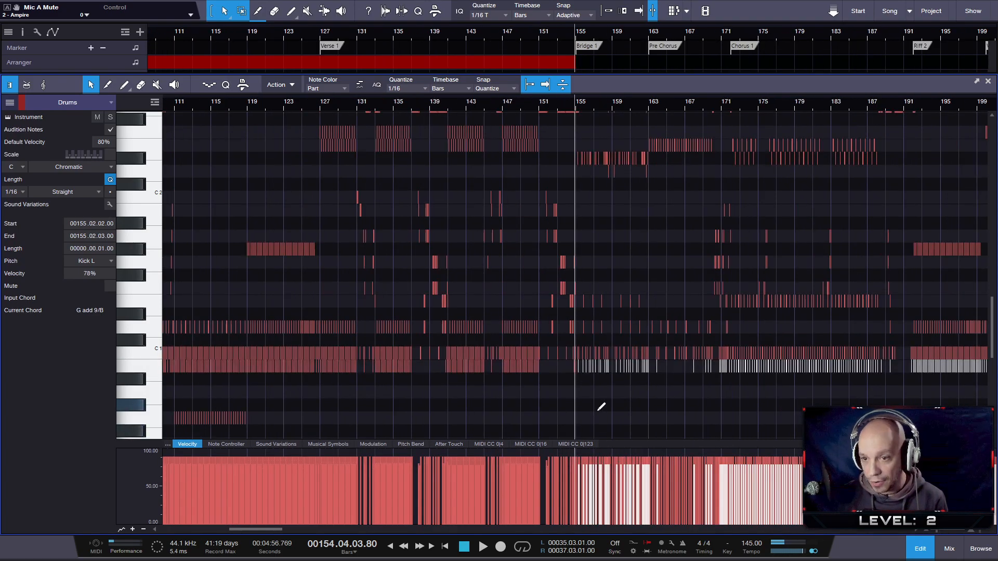
pyautogui.scroll(-4, 600, 403)
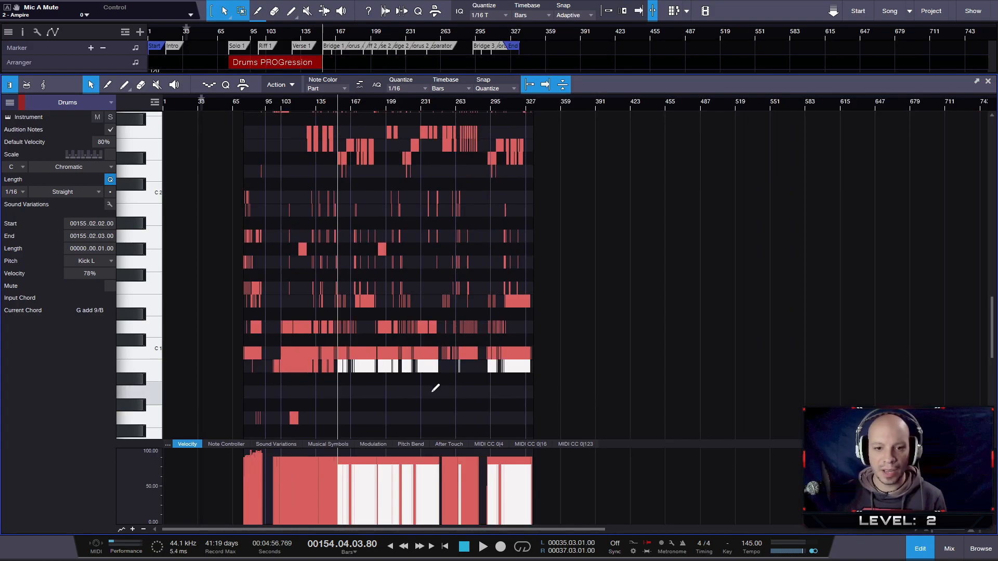
pyautogui.scroll(2, 359, 382)
pyautogui.scroll(1, 416, 367)
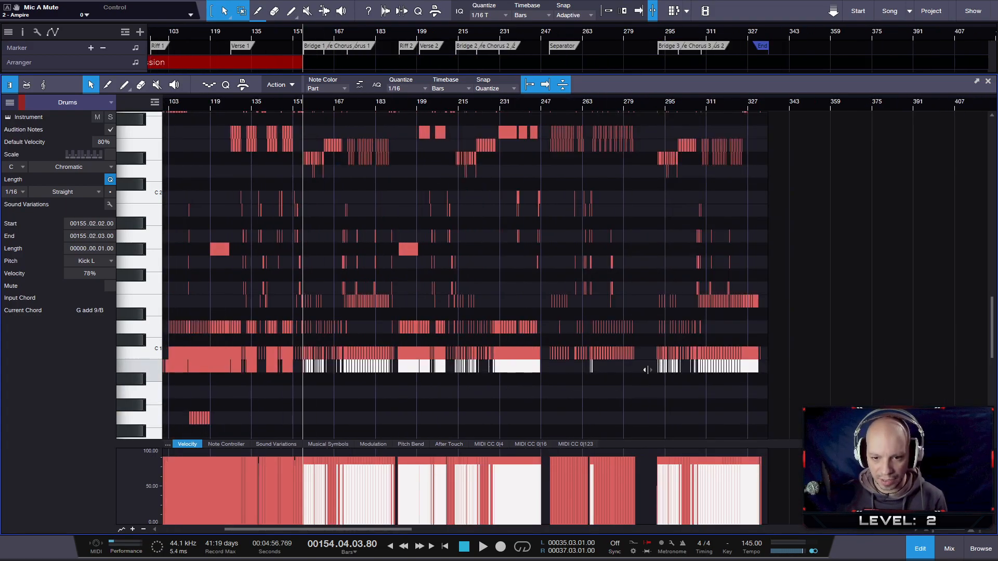
pyautogui.scroll(2, 312, 369)
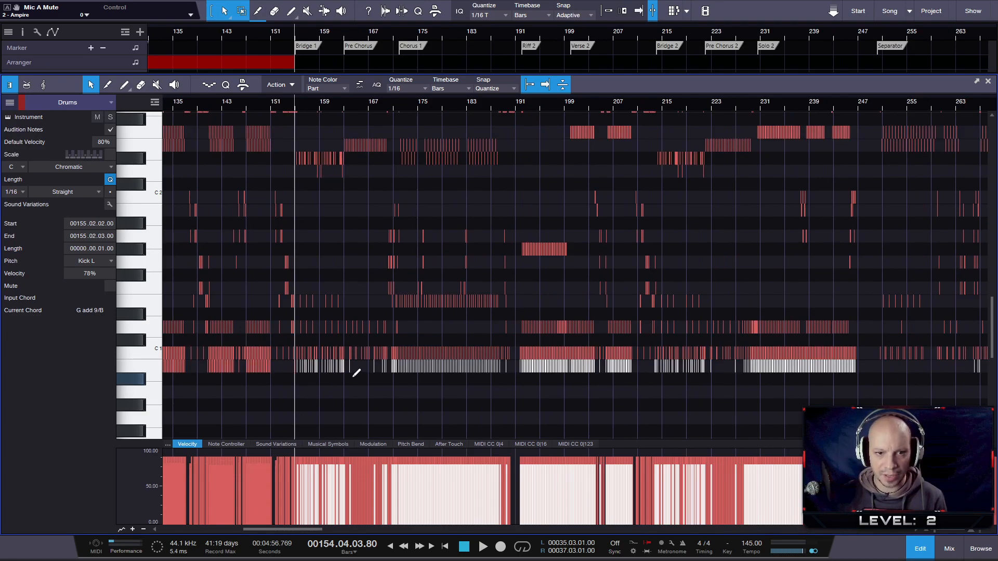
pyautogui.scroll(1, 356, 373)
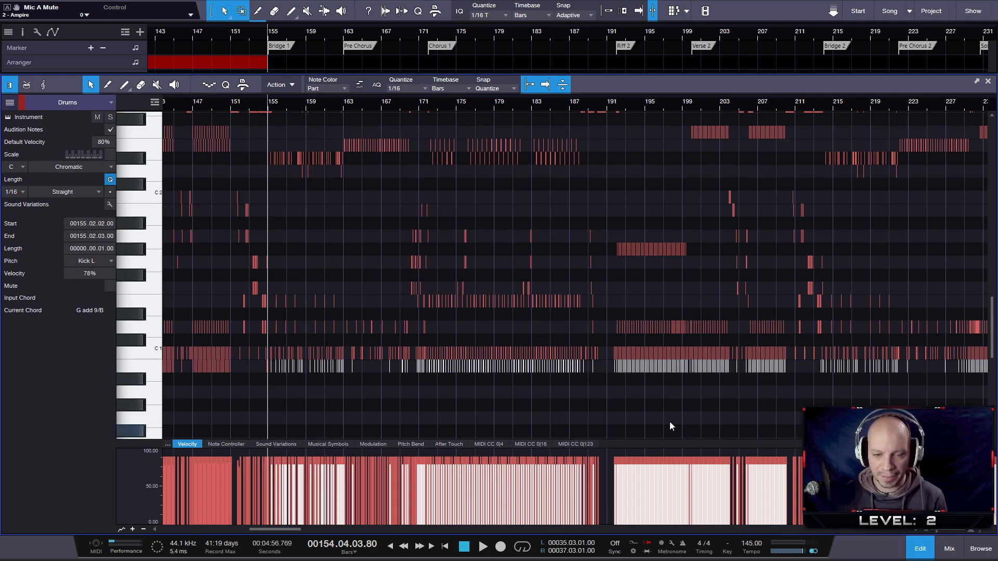
pyautogui.scroll(-2, 535, 414)
pyautogui.scroll(2, 312, 384)
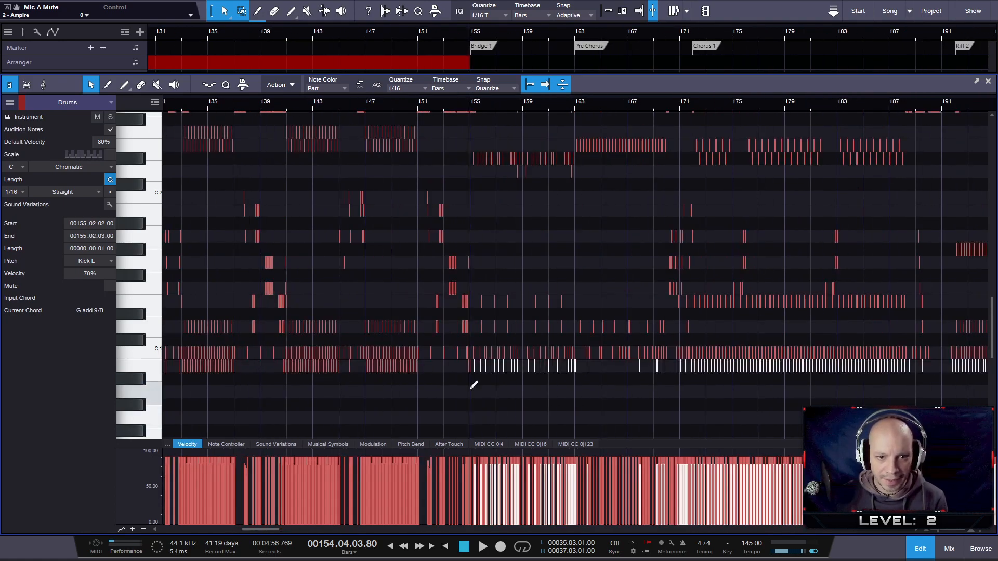
pyautogui.scroll(2, 474, 385)
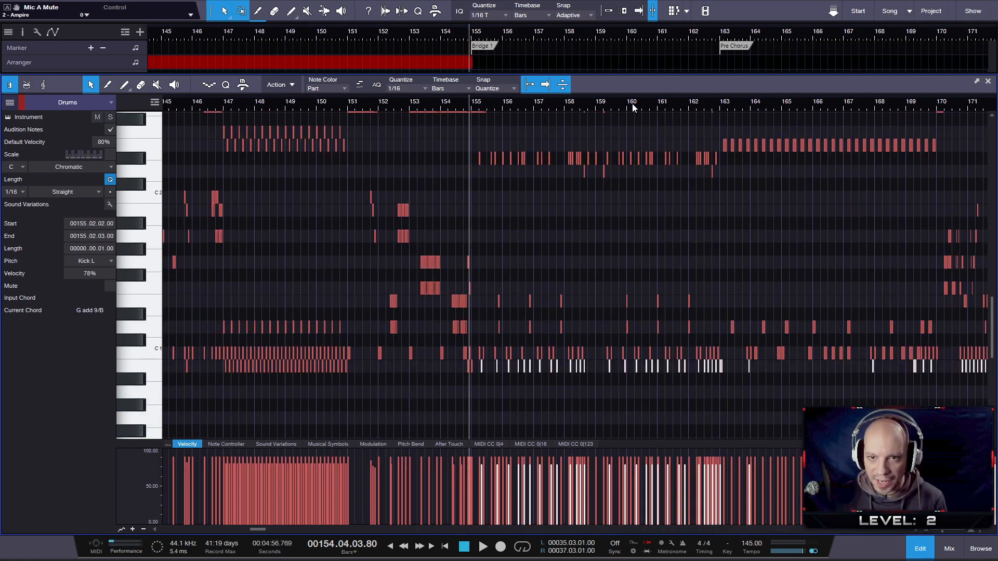
# - Solo the Drums track and play back Bridge 1 from bar 155
pyautogui.scroll(3, 512, 211)
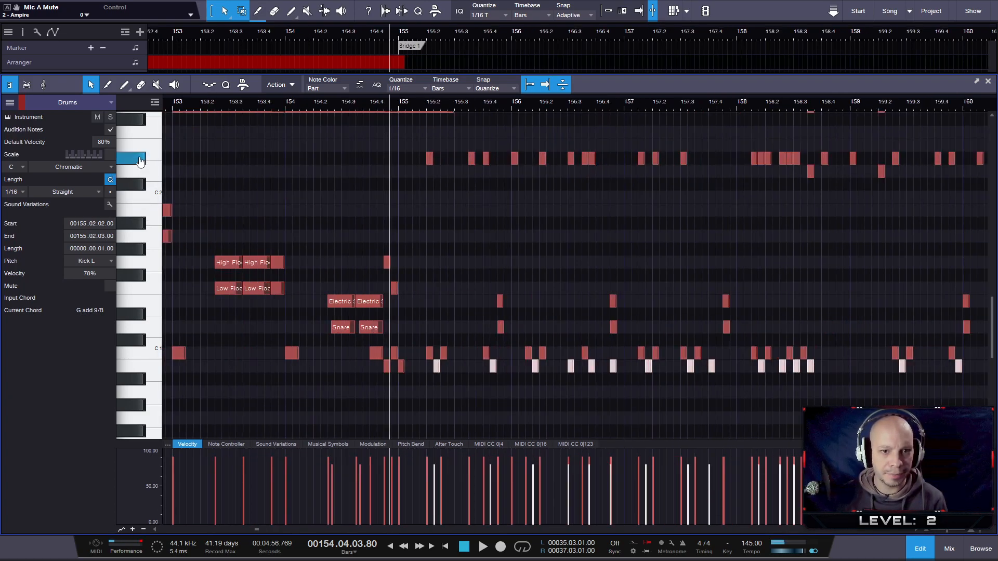
pyautogui.press('space')
pyautogui.press('space')
pyautogui.click(401, 103)
pyautogui.press('space')
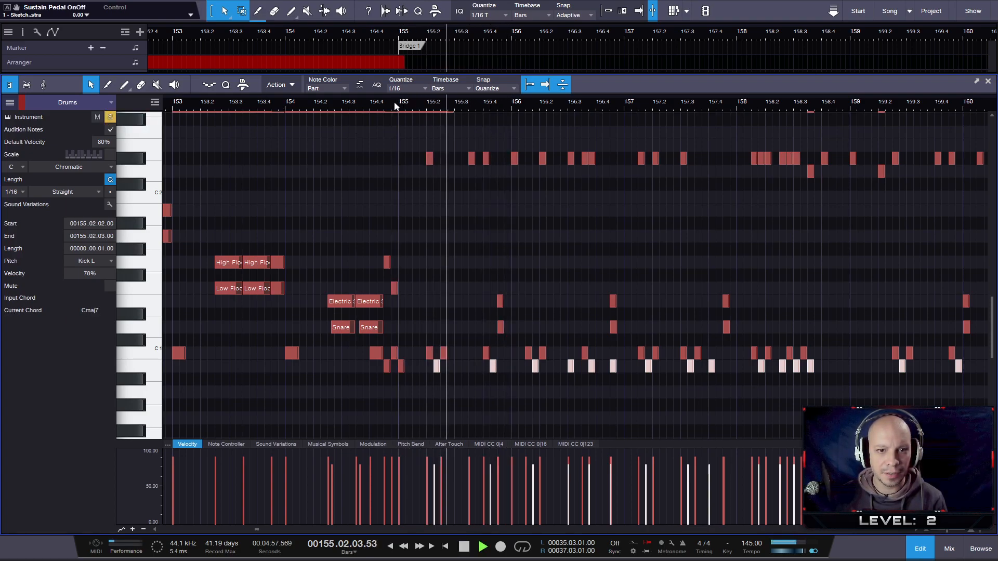
pyautogui.press('space')
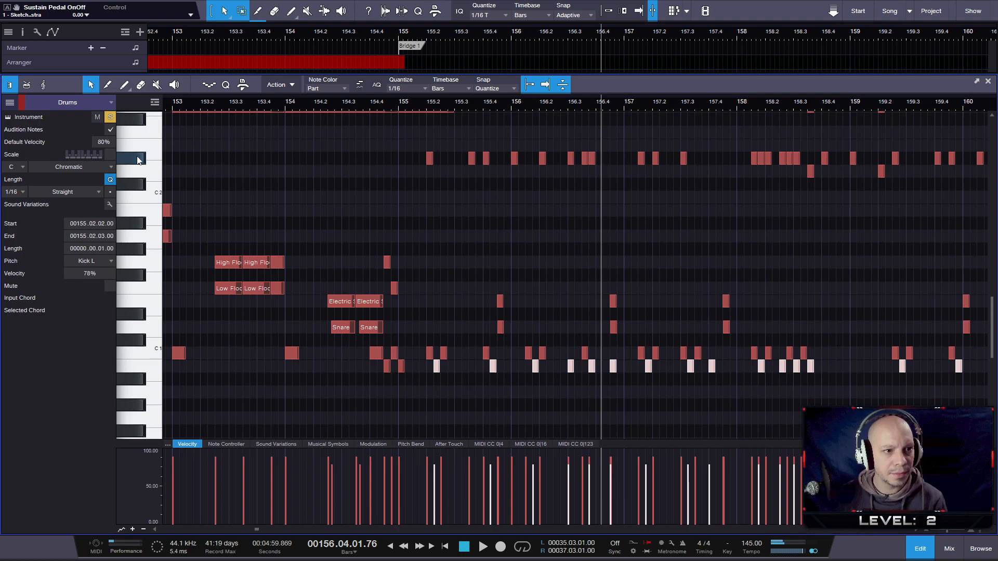
# - Move the Ride Cymbal 1 notes in bars 155 to 161 of Bridge 1 to High Hat and play them back
pyautogui.scroll(-3, 402, 145)
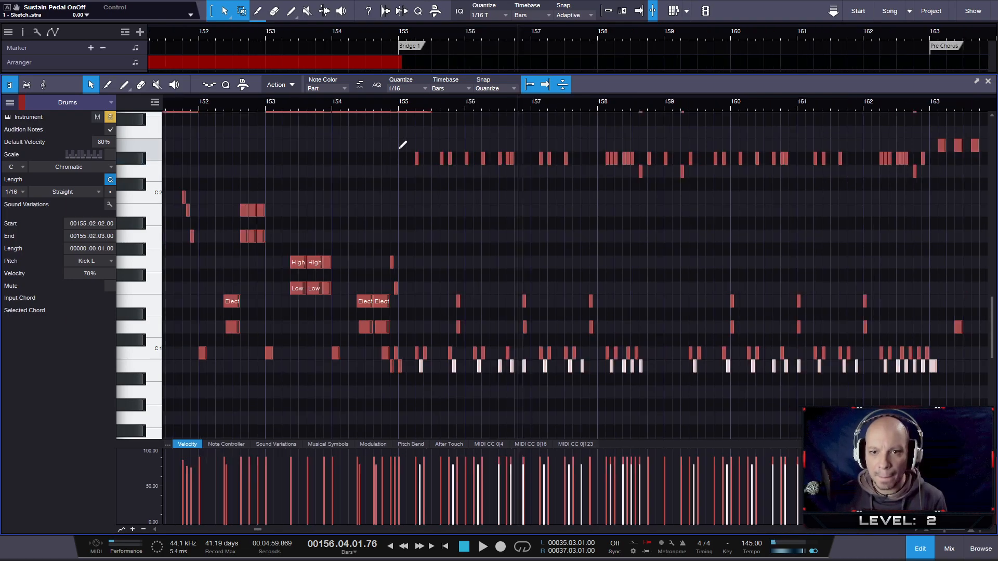
pyautogui.moveTo(407, 136); pyautogui.dragTo(849, 203)
pyautogui.moveTo(394, 156); pyautogui.dragTo(740, 135)
pyautogui.moveTo(841, 137); pyautogui.dragTo(833, 143)
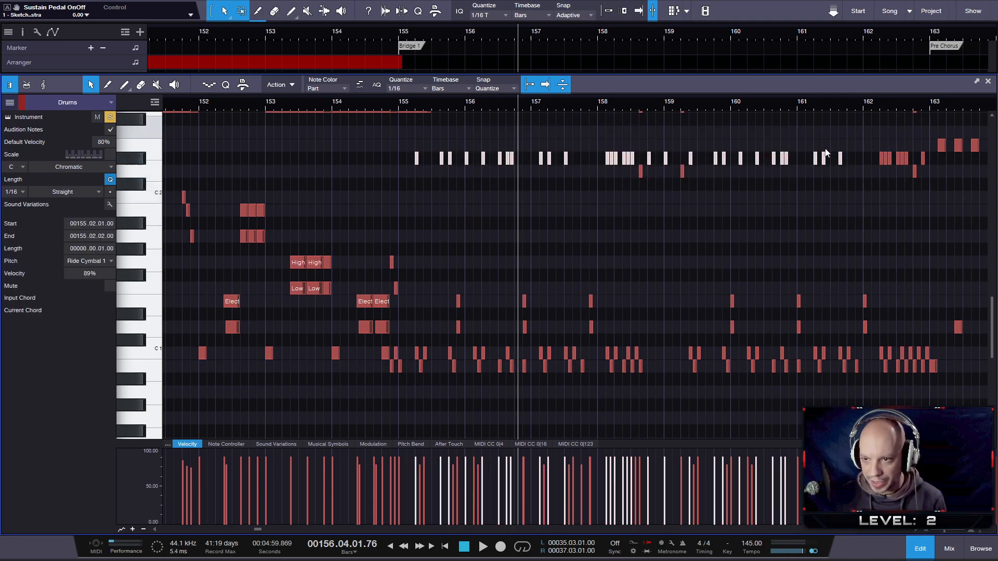
pyautogui.scroll(5, 463, 178)
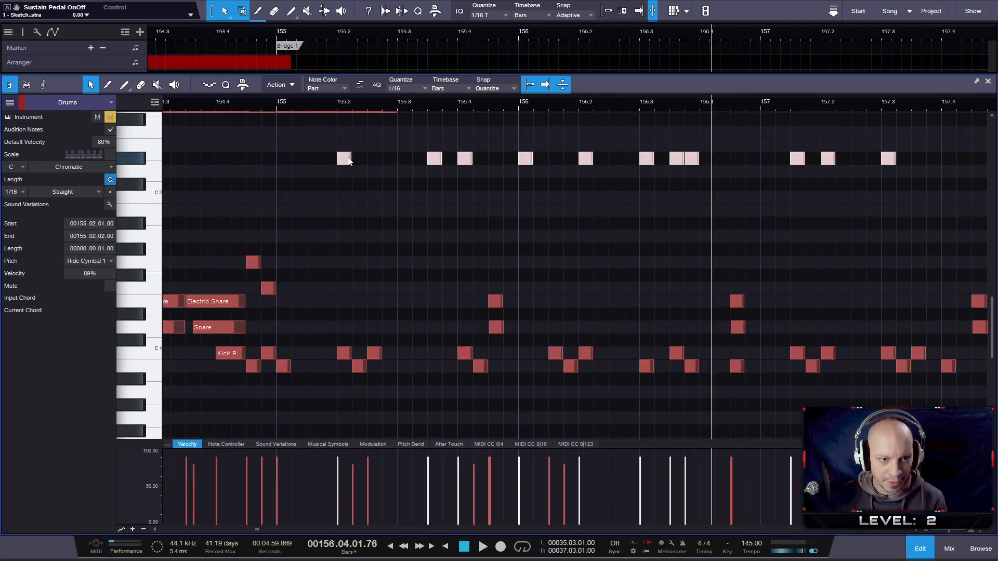
pyautogui.moveTo(346, 150); pyautogui.dragTo(341, 137)
pyautogui.press('space')
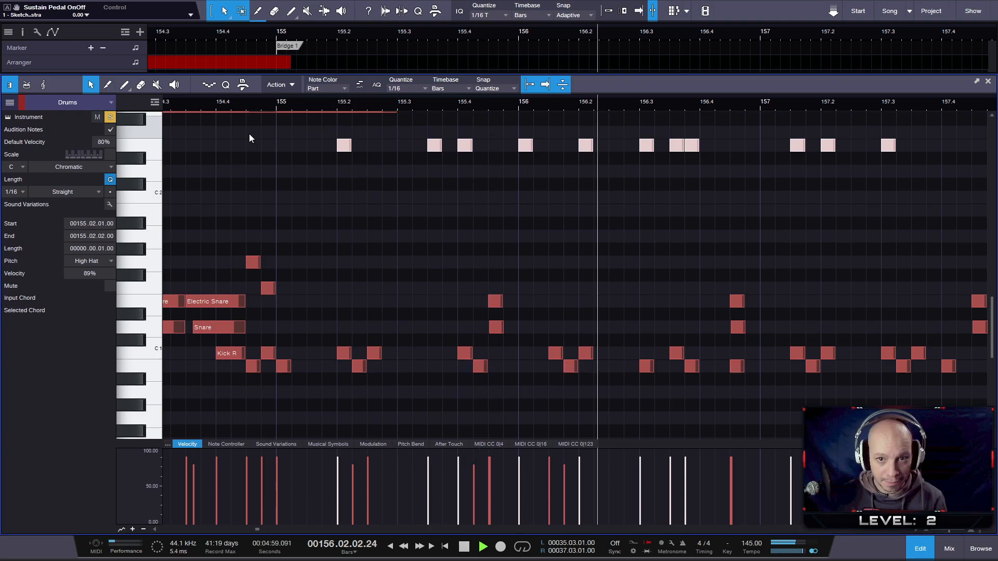
pyautogui.press('space')
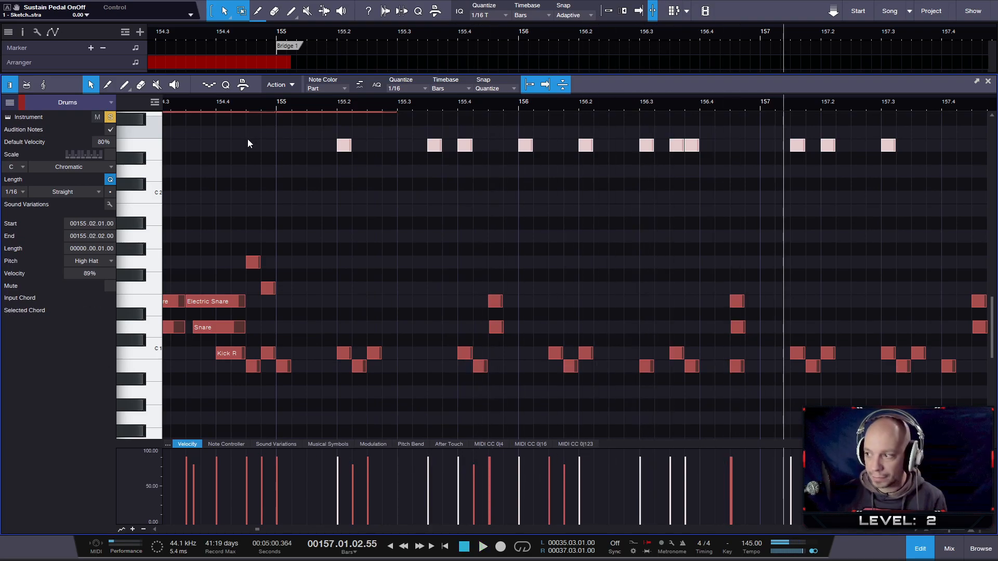
# - Select only three individual High Hat notes in Bridge 1, one each in bars 155, 156 and 157
pyautogui.click(419, 126)
pyautogui.click(435, 145)
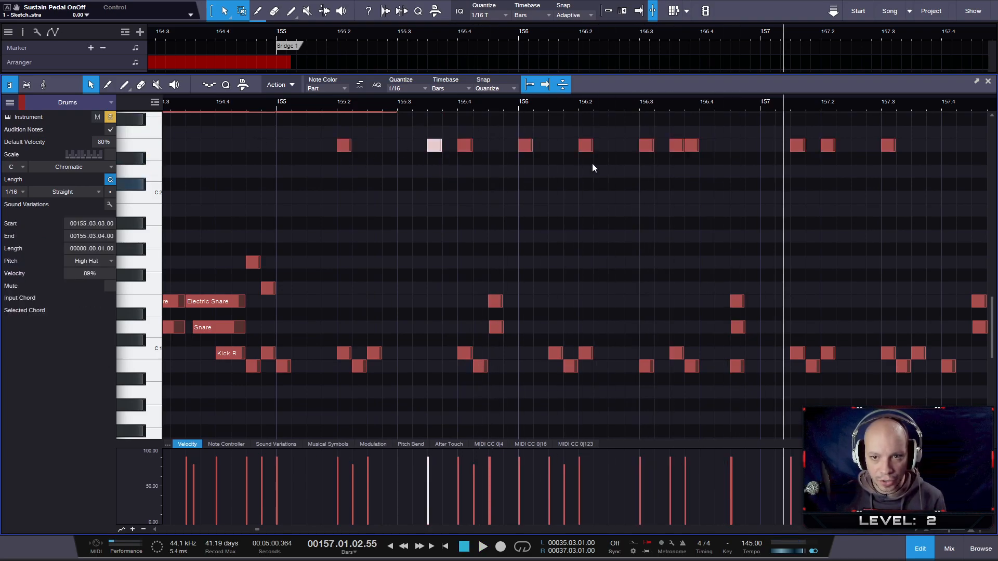
pyautogui.keyDown('shift'); pyautogui.click(677, 147); pyautogui.keyUp('shift')
pyautogui.scroll(-3, 813, 151)
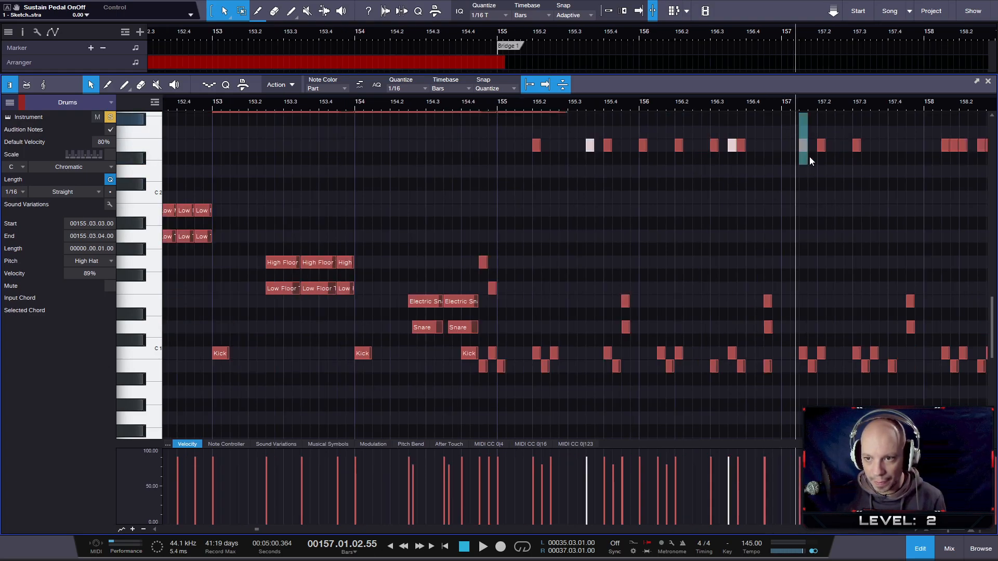
pyautogui.moveTo(812, 173); pyautogui.dragTo(811, 173)
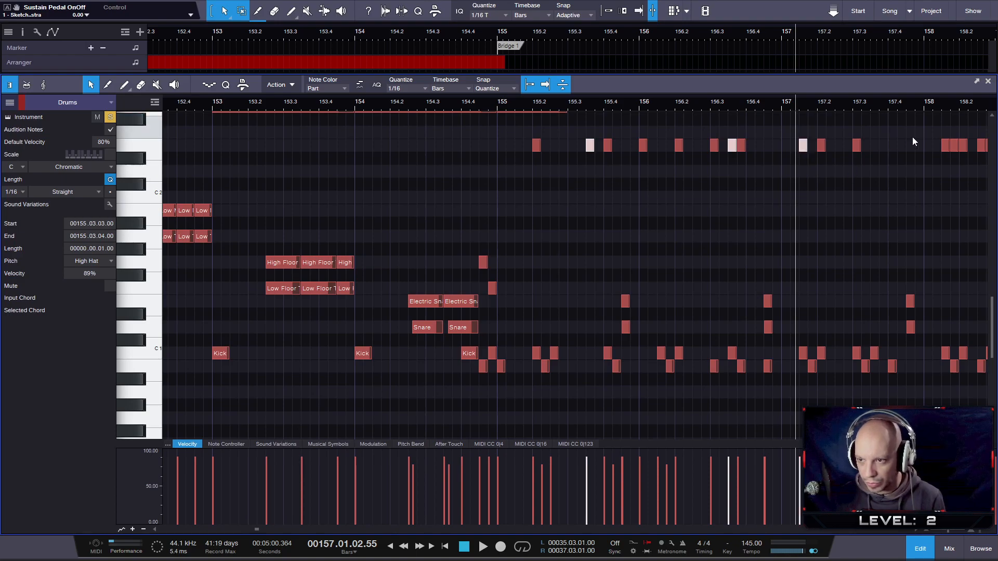
# - Add individual High Hat notes in bars 158 to 161 to the selection, two in bar 158 and one in each following bar
pyautogui.moveTo(917, 108); pyautogui.dragTo(680, 98)
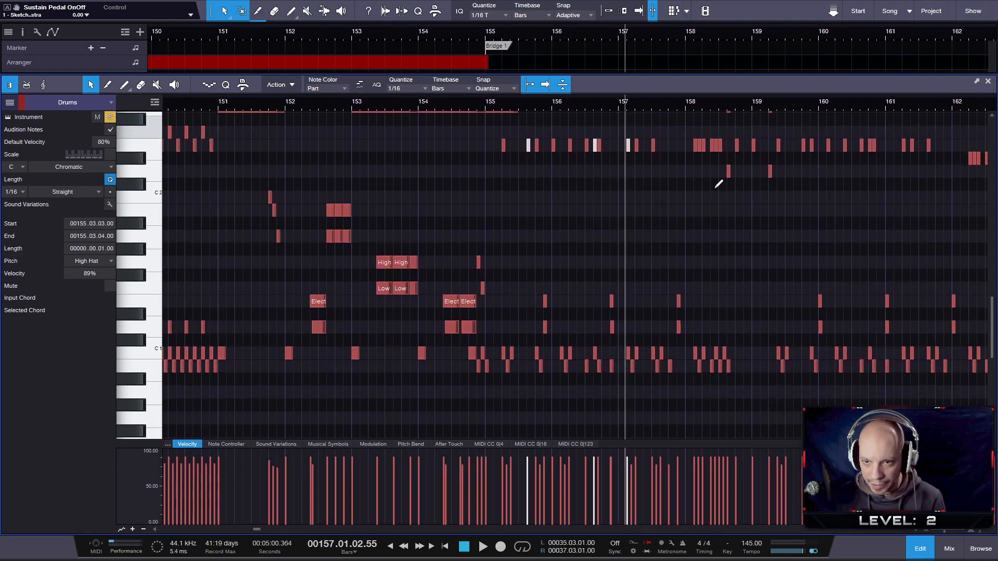
pyautogui.scroll(2, 715, 159)
pyautogui.keyDown('shift'); pyautogui.click(658, 146); pyautogui.keyUp('shift')
pyautogui.moveTo(751, 164); pyautogui.dragTo(751, 164)
pyautogui.moveTo(869, 100); pyautogui.dragTo(538, 91)
pyautogui.moveTo(725, 167); pyautogui.dragTo(724, 167)
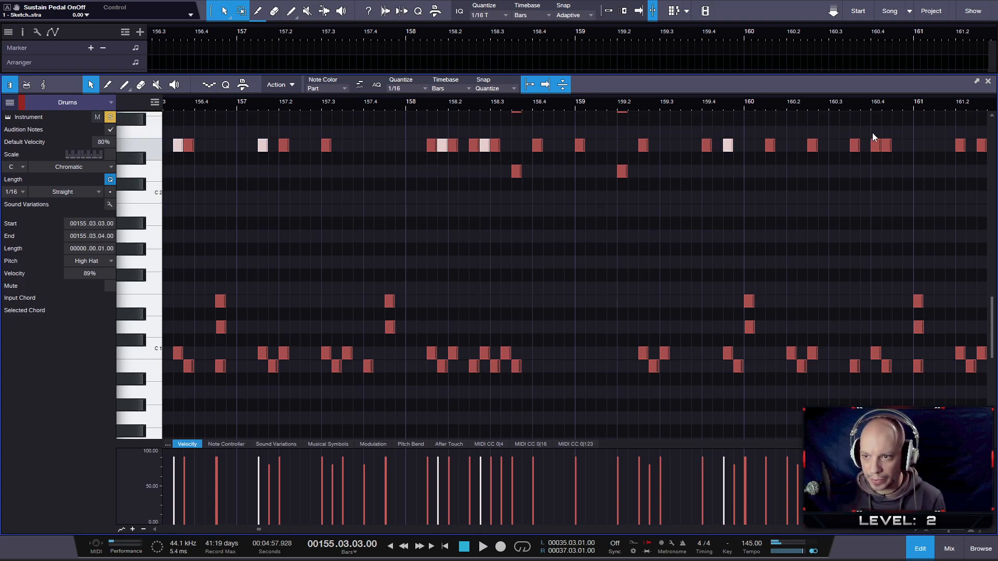
pyautogui.moveTo(876, 121); pyautogui.dragTo(882, 161)
pyautogui.scroll(-5, 851, 182)
pyautogui.scroll(3, 893, 133)
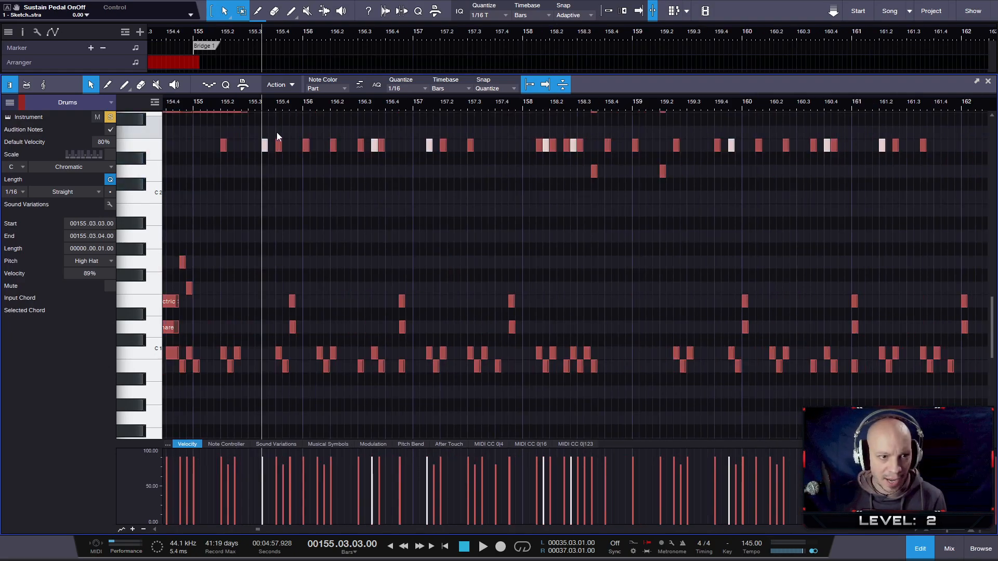
# - Move the selected Bridge 1 High Hat notes down to Ride Cymbal 1 and play the section back from bar 155
pyautogui.moveTo(266, 148); pyautogui.dragTo(266, 160)
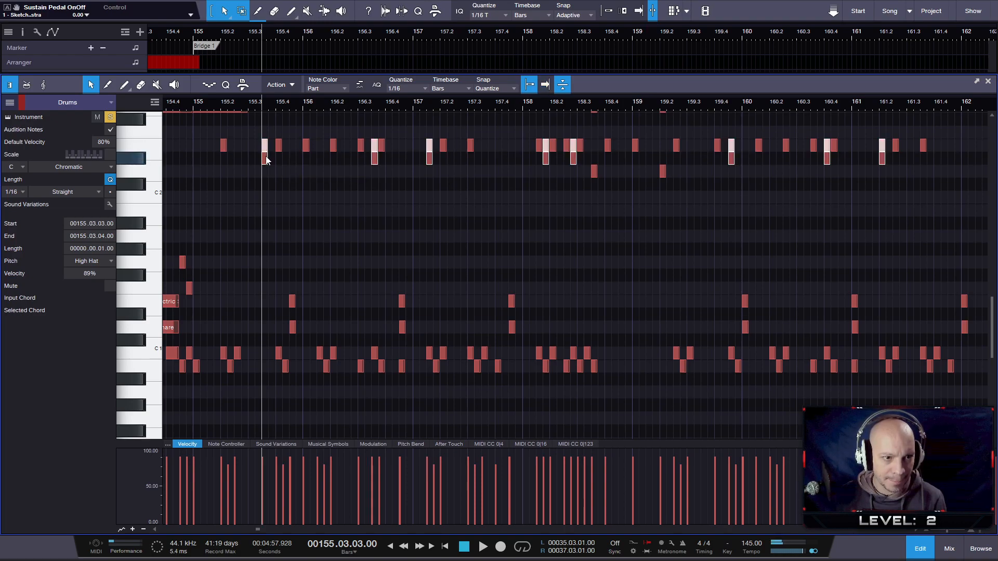
pyautogui.click(206, 104)
pyautogui.press('space')
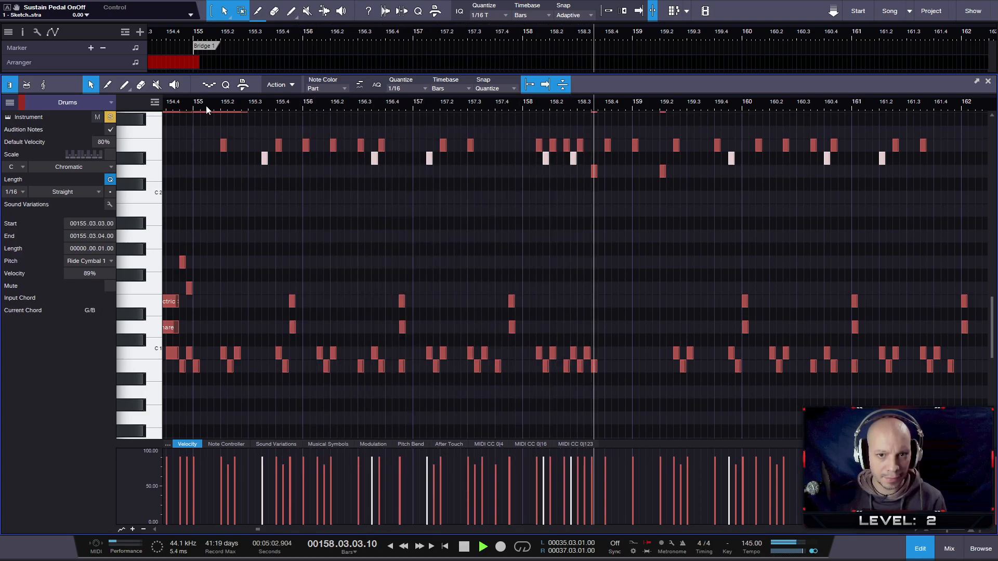
pyautogui.press('space')
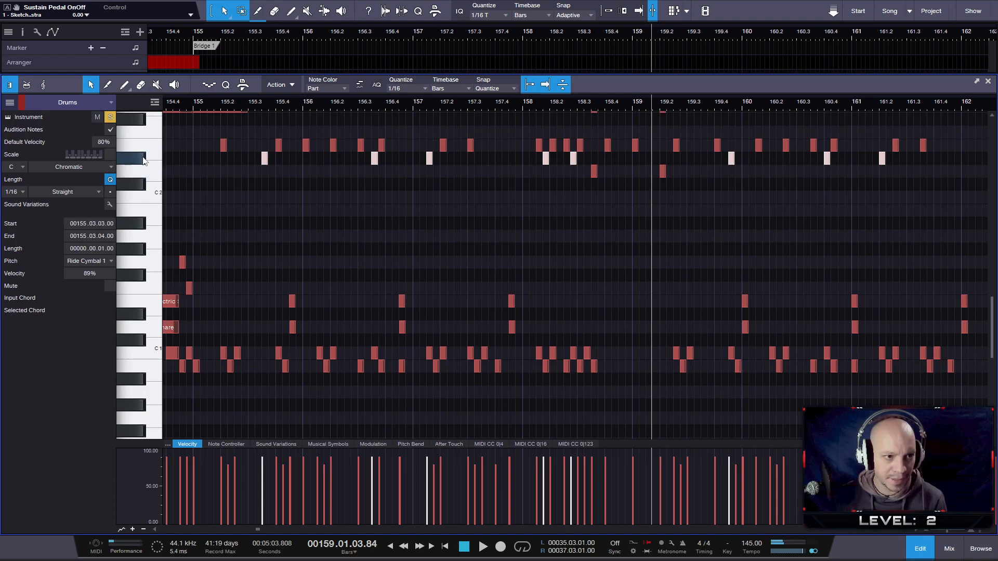
# - Move bar 162's Ride Cymbal 1 notes to High Hat, except the middle note of each three-note group, and save the song
pyautogui.moveTo(402, 101); pyautogui.dragTo(494, 91)
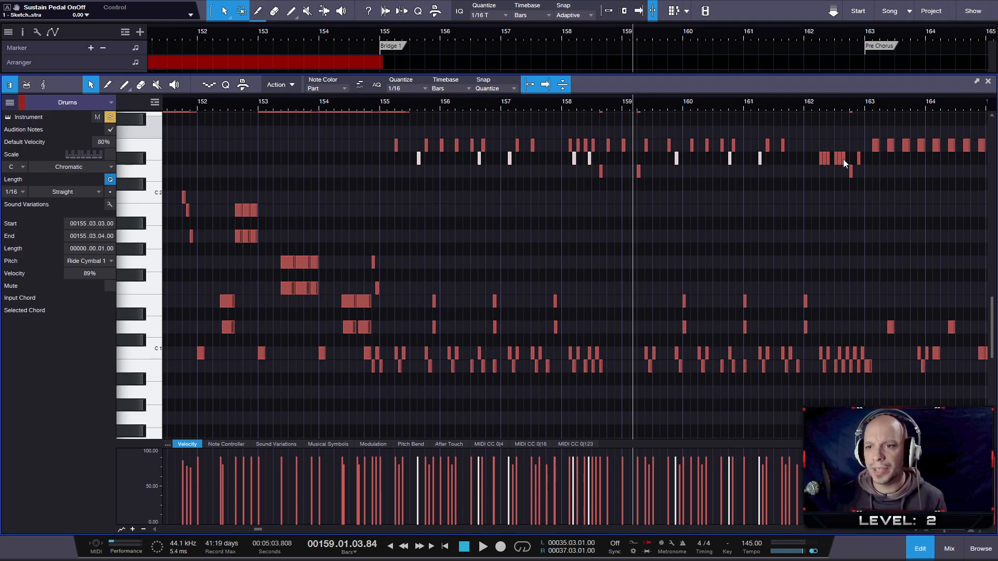
pyautogui.scroll(2, 869, 168)
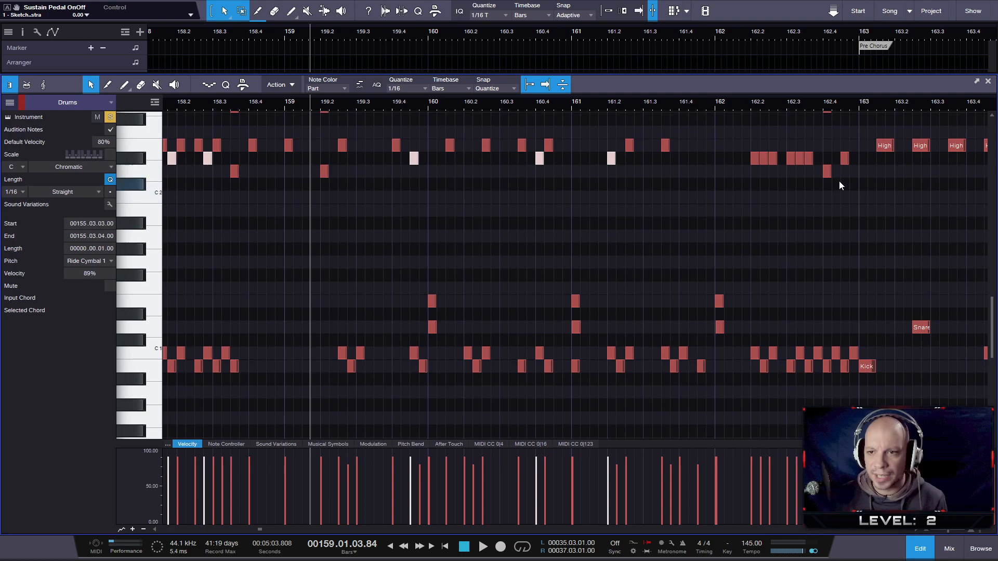
pyautogui.moveTo(732, 130); pyautogui.dragTo(760, 144)
pyautogui.click(771, 164)
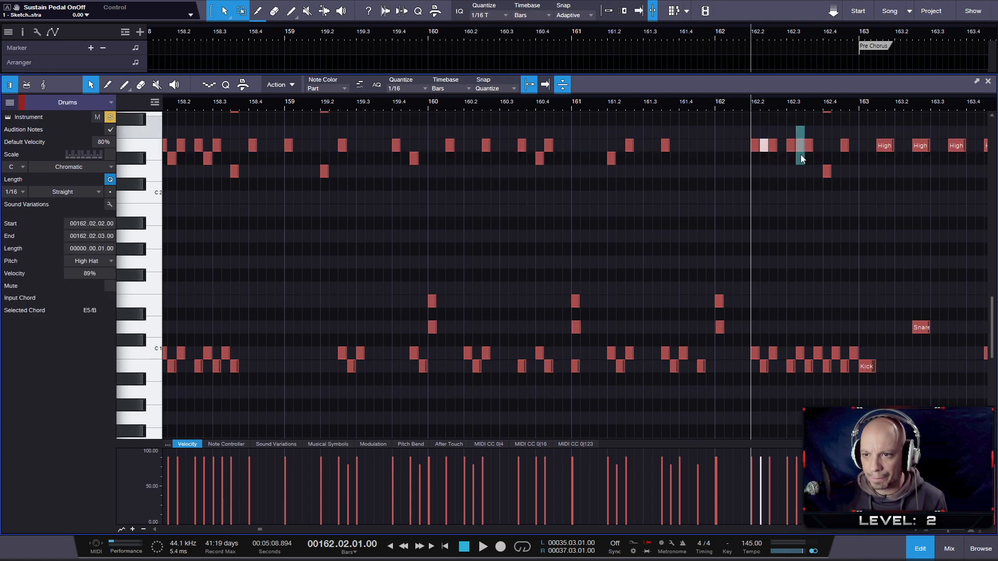
pyautogui.press('Down')
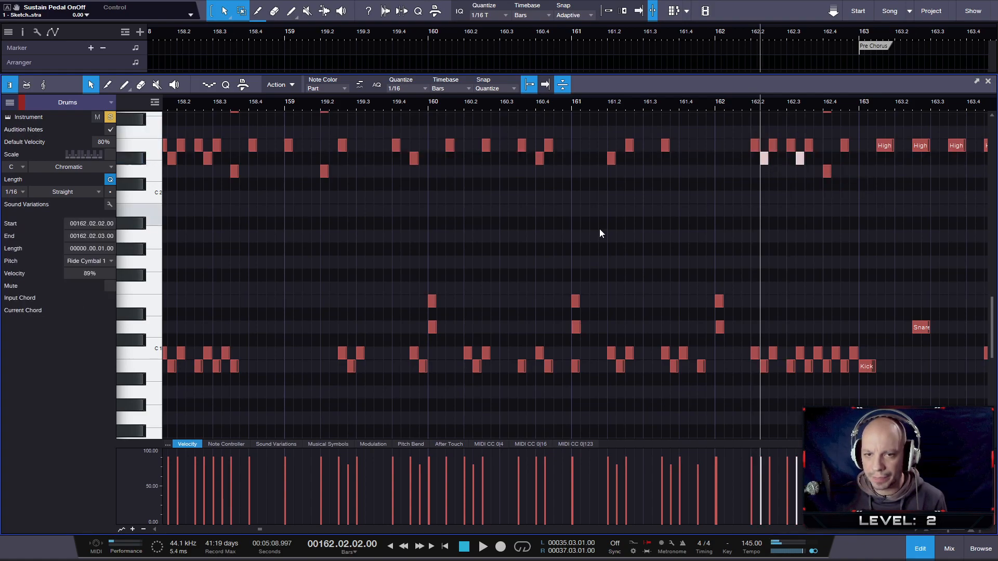
pyautogui.scroll(-2, 549, 196)
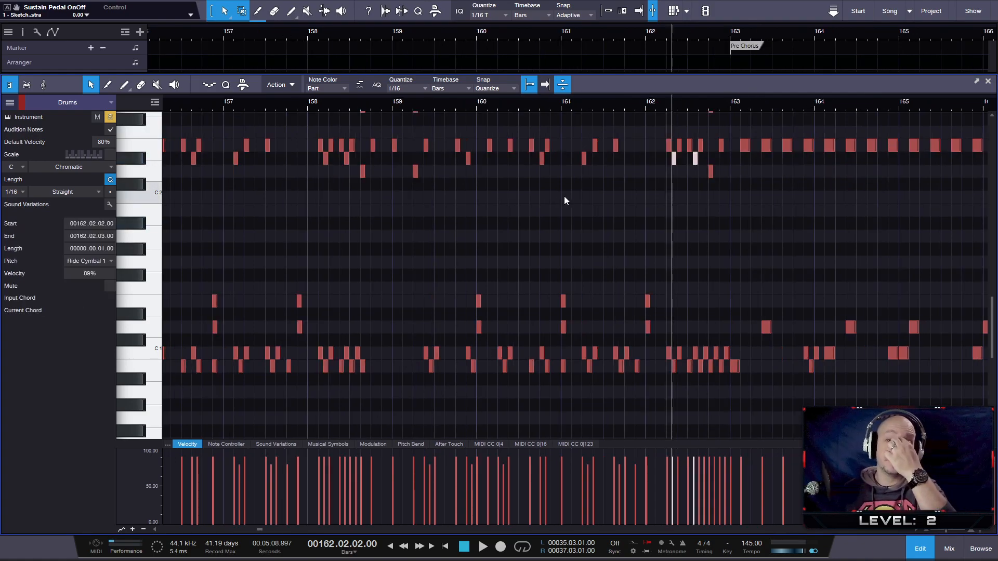
pyautogui.hotkey('ctrl', 's')
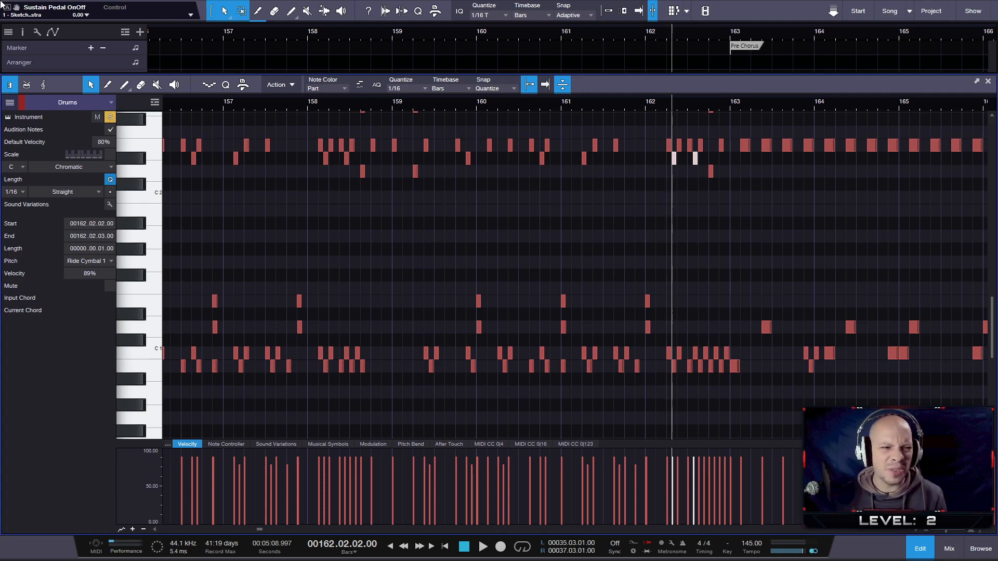
# - Examine the Drums notes across Bridge 1 and the Pre Chorus, checking the track list and the cymbal and kick rows
pyautogui.moveTo(329, 72); pyautogui.dragTo(304, 215)
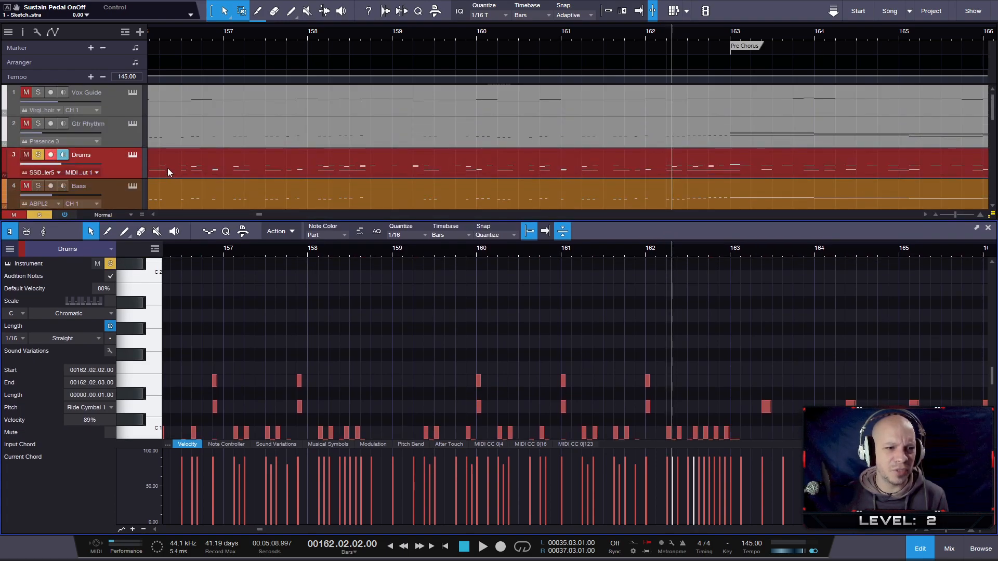
pyautogui.moveTo(503, 220); pyautogui.dragTo(503, 76)
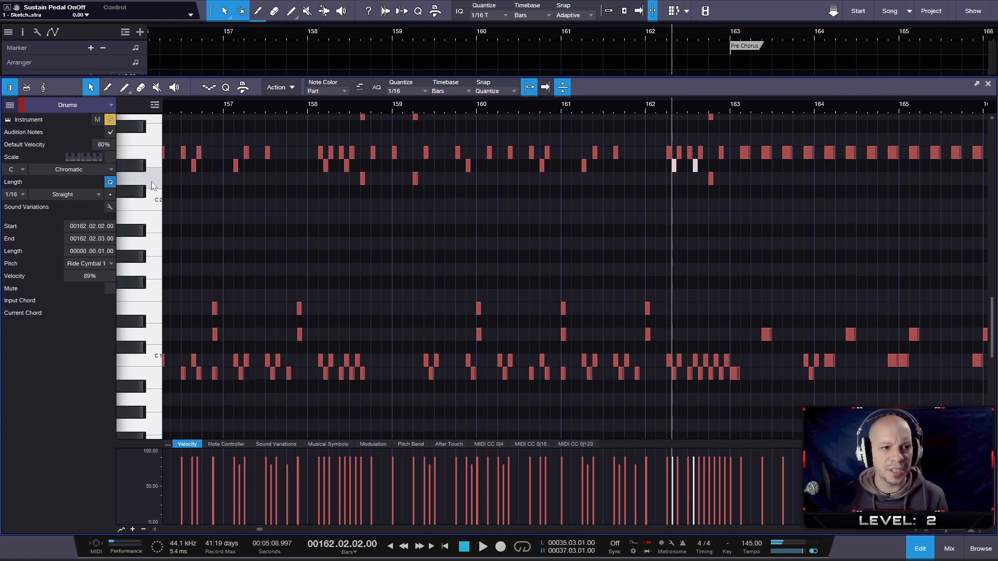
pyautogui.click(148, 370)
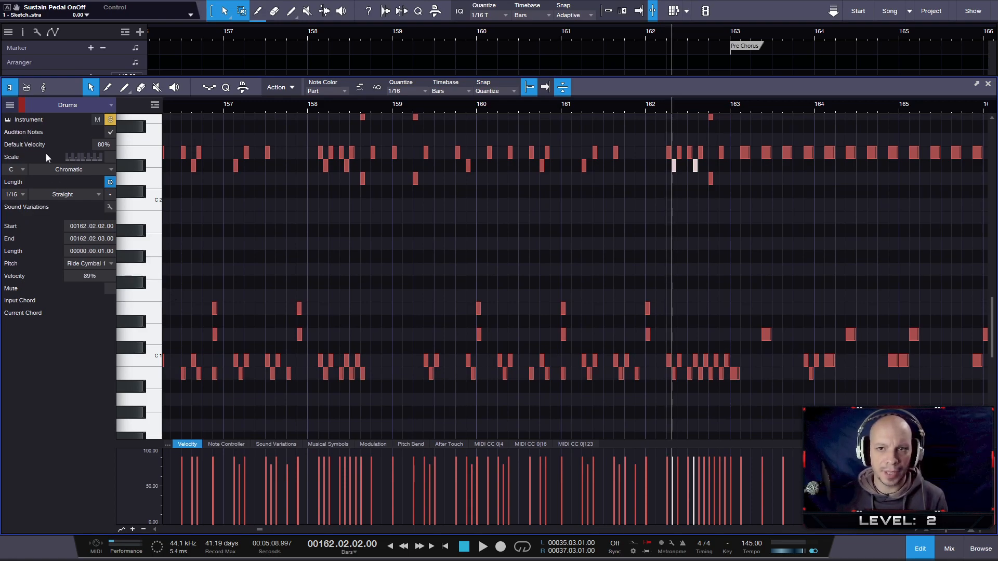
pyautogui.moveTo(324, 35); pyautogui.dragTo(432, 26)
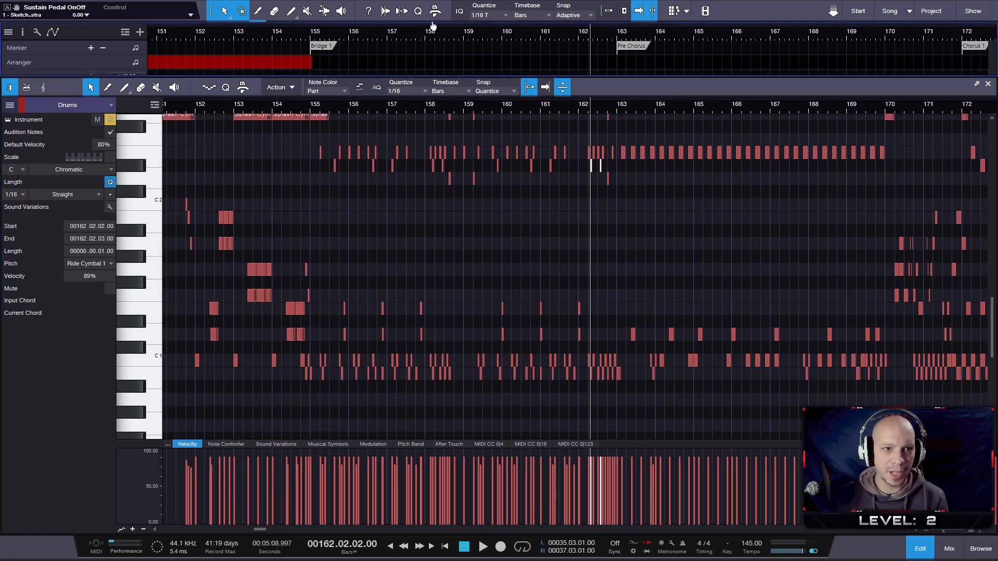
pyautogui.moveTo(398, 76); pyautogui.dragTo(398, 68)
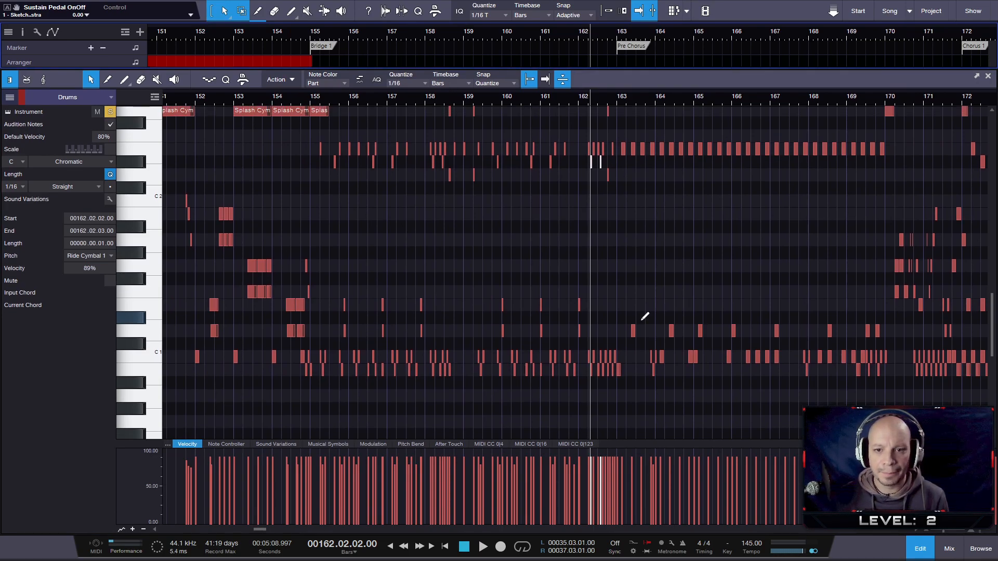
pyautogui.keyDown('ctrl'); pyautogui.scroll(2, 622, 276); pyautogui.keyUp('ctrl')
pyautogui.scroll(3, 617, 270)
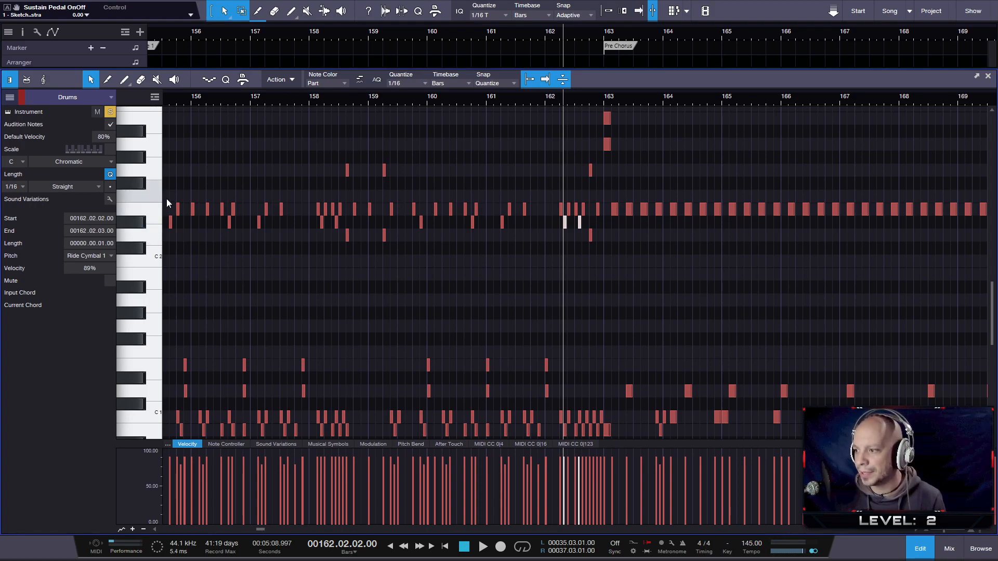
pyautogui.moveTo(329, 103); pyautogui.dragTo(412, 99)
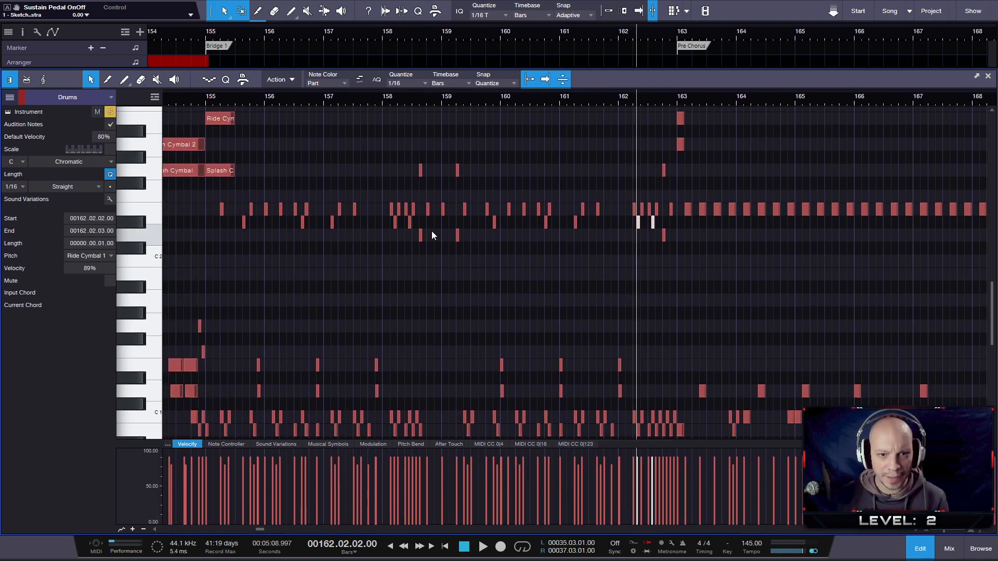
pyautogui.scroll(-2, 431, 233)
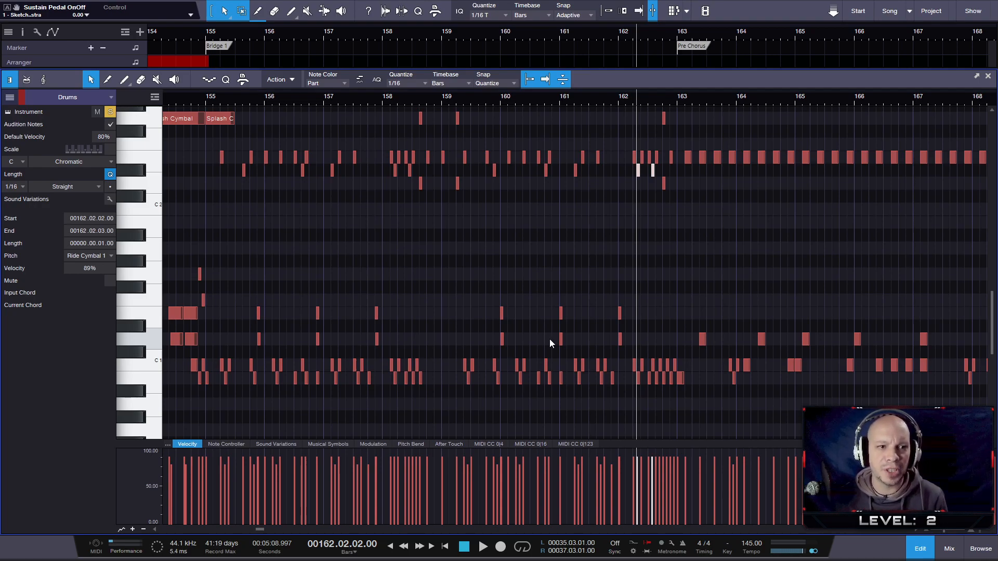
# - Set the velocity of the Splash Cymbal note at the start of bar 155 to 80%
pyautogui.scroll(3, 244, 151)
pyautogui.moveTo(219, 169); pyautogui.dragTo(222, 214)
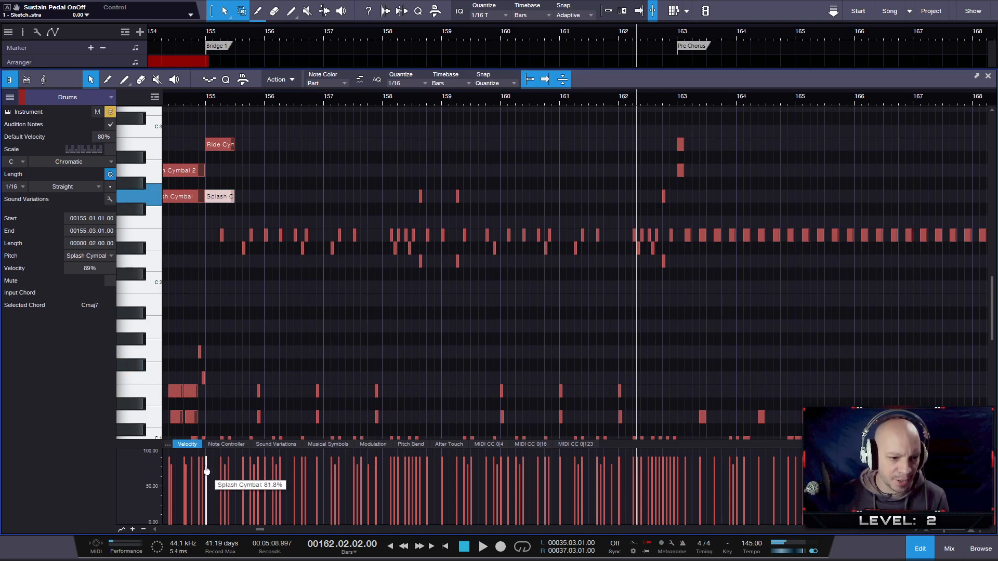
pyautogui.moveTo(206, 472); pyautogui.dragTo(207, 470)
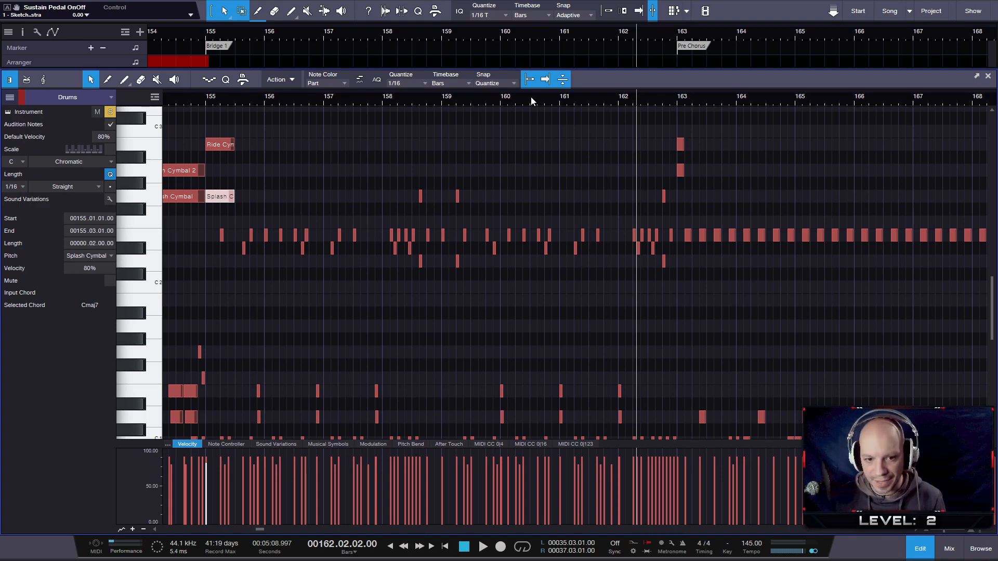
# - Select the Snare notes in Bridge 1, and set the velocity of bar 162's High Tom note to 78%
pyautogui.scroll(-1, 383, 311)
pyautogui.moveTo(242, 385); pyautogui.dragTo(225, 418)
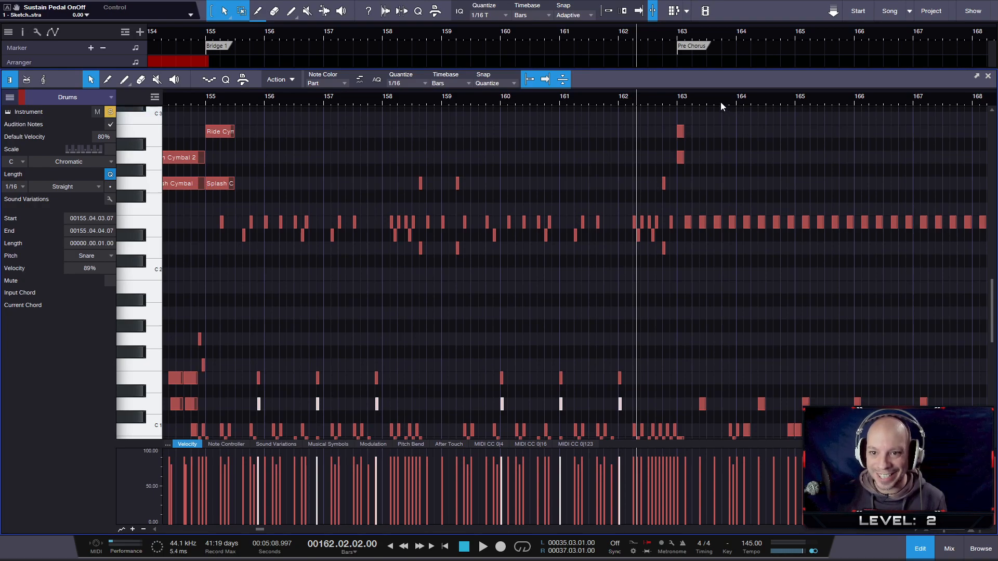
pyautogui.moveTo(681, 241); pyautogui.dragTo(655, 256)
pyautogui.moveTo(664, 455); pyautogui.dragTo(663, 471)
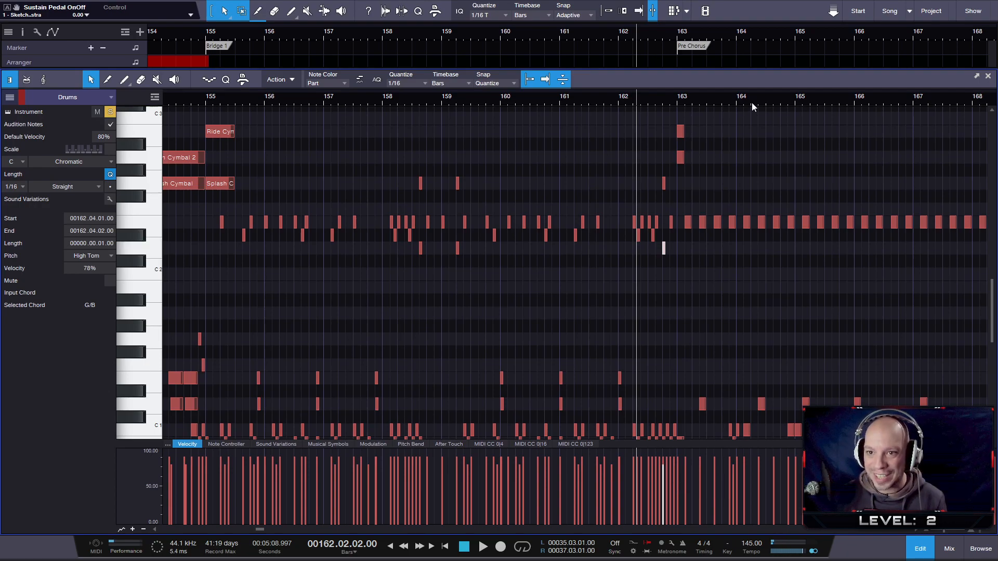
# - Set the velocity of the Crash Cymbal 2 note at the start of the Pre Chorus in bar 163 to 80%
pyautogui.moveTo(751, 102); pyautogui.dragTo(740, 101)
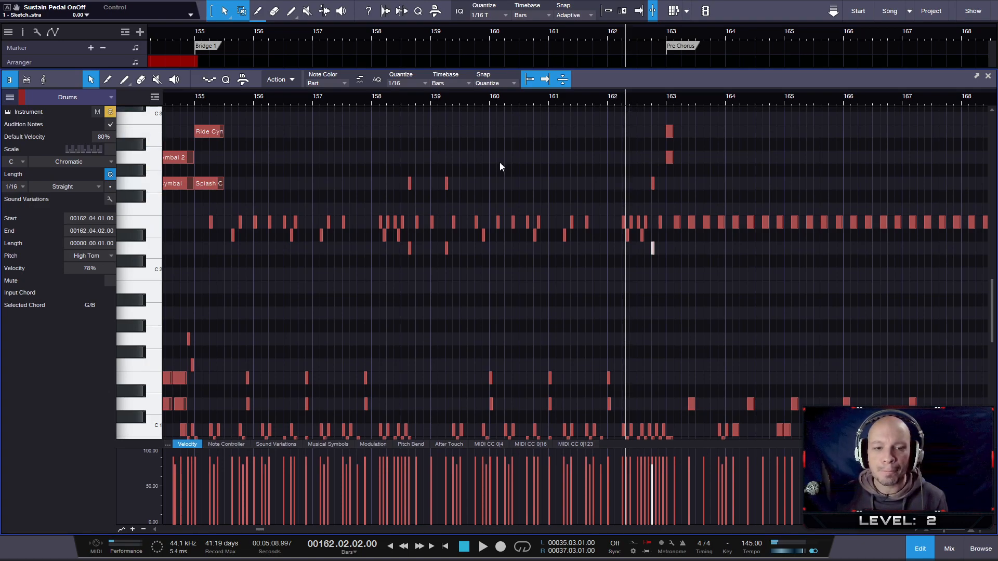
pyautogui.moveTo(703, 101); pyautogui.dragTo(621, 101)
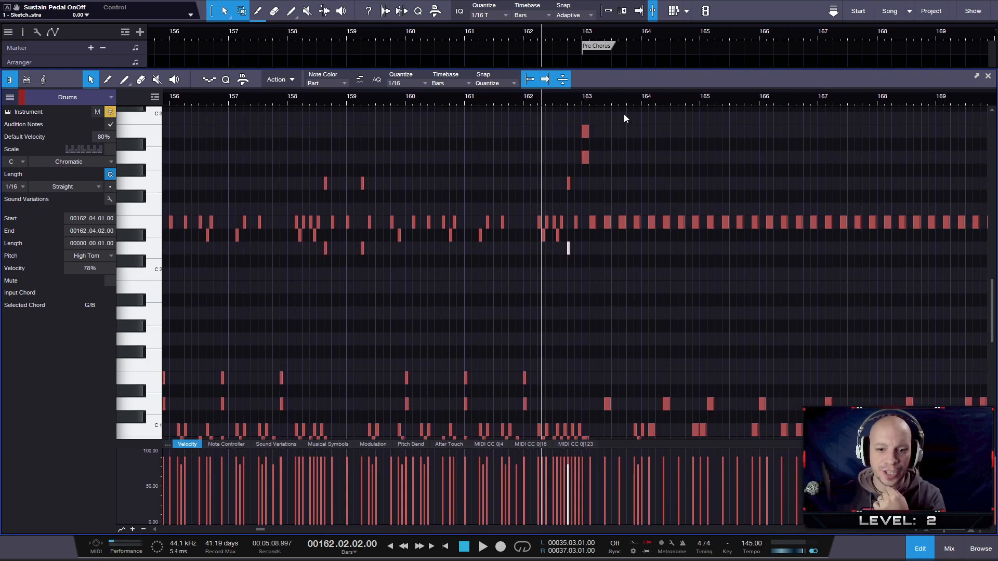
pyautogui.scroll(-1, 626, 121)
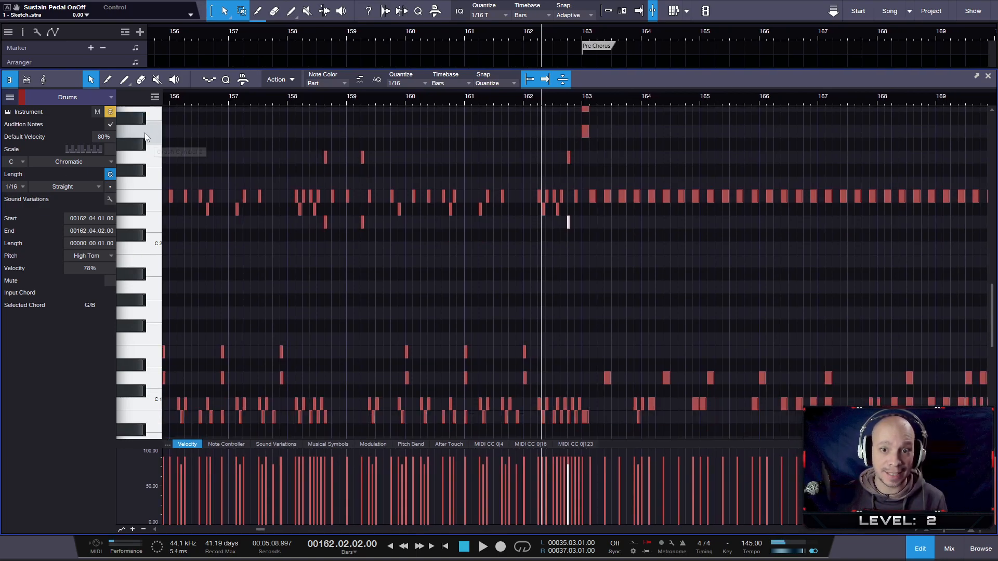
pyautogui.moveTo(602, 167); pyautogui.dragTo(574, 128)
pyautogui.moveTo(582, 468); pyautogui.dragTo(582, 474)
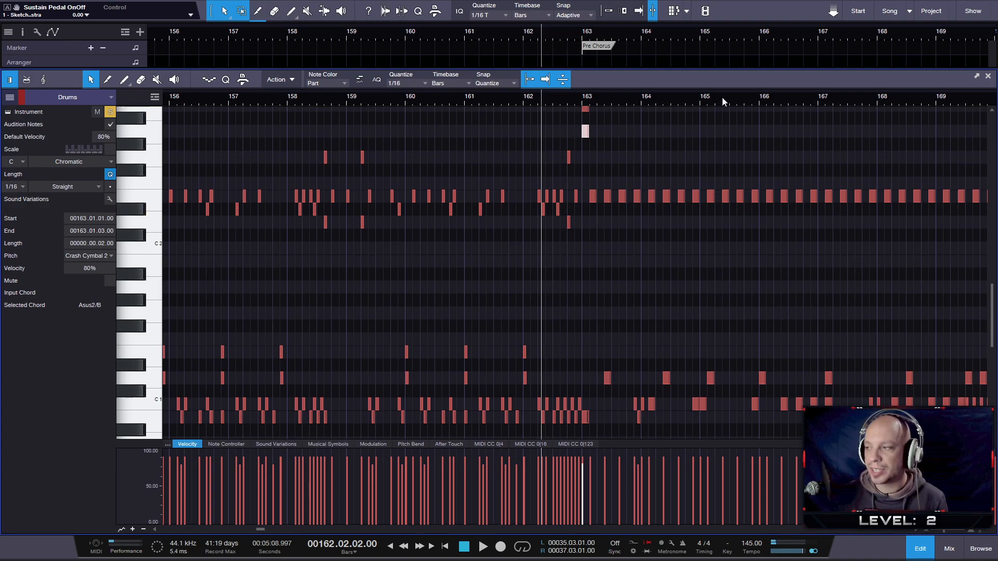
# - Clear the note selection and play back the Pre Chorus drums from just before bar 163
pyautogui.moveTo(722, 98); pyautogui.dragTo(710, 98)
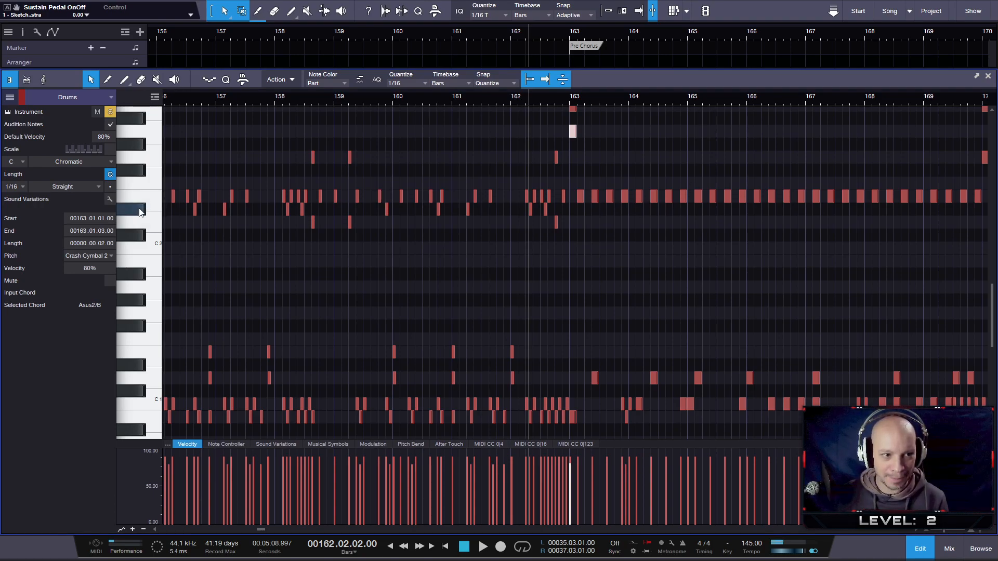
pyautogui.moveTo(595, 164); pyautogui.dragTo(596, 211)
pyautogui.click(610, 172)
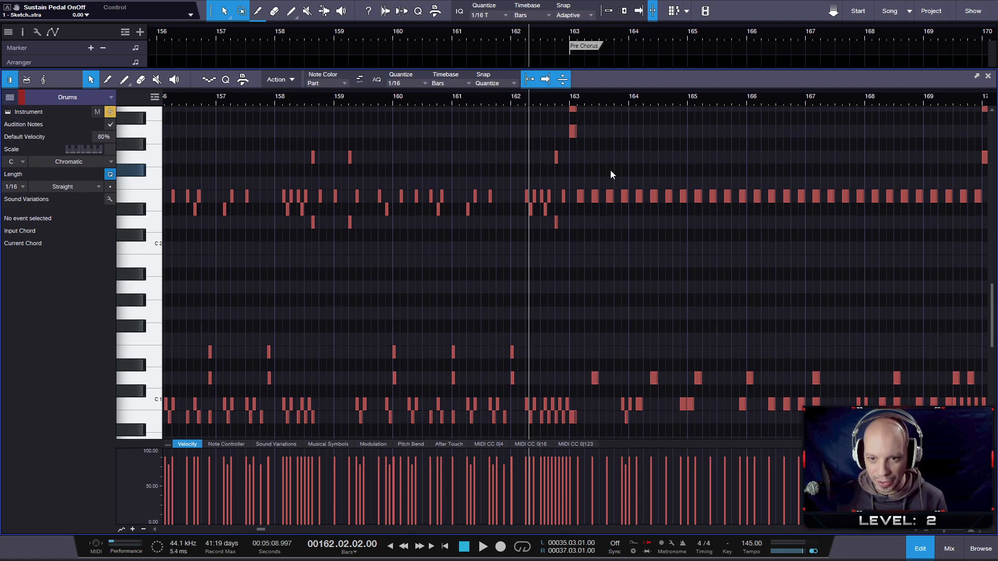
pyautogui.click(564, 99)
pyautogui.press('space')
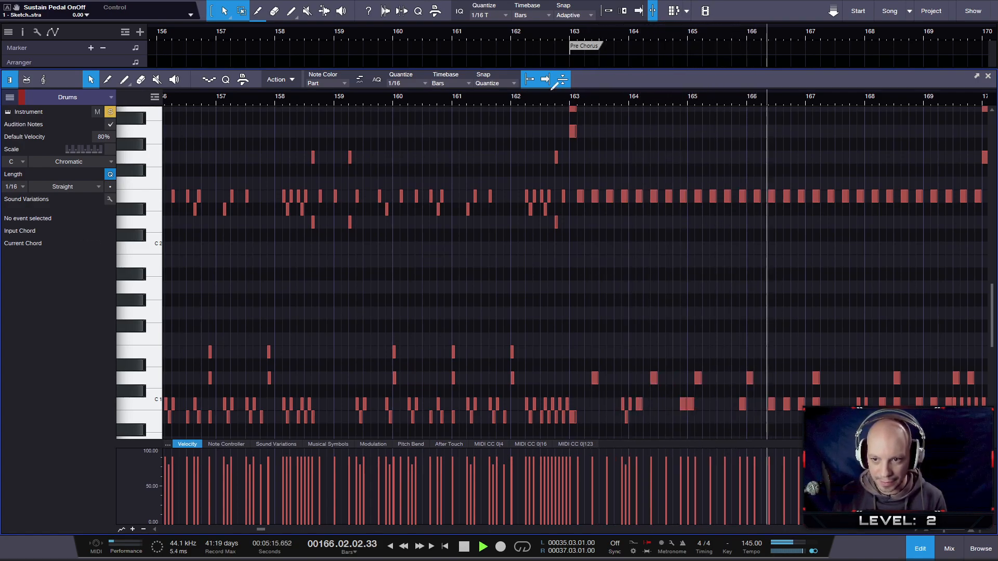
pyautogui.press('space')
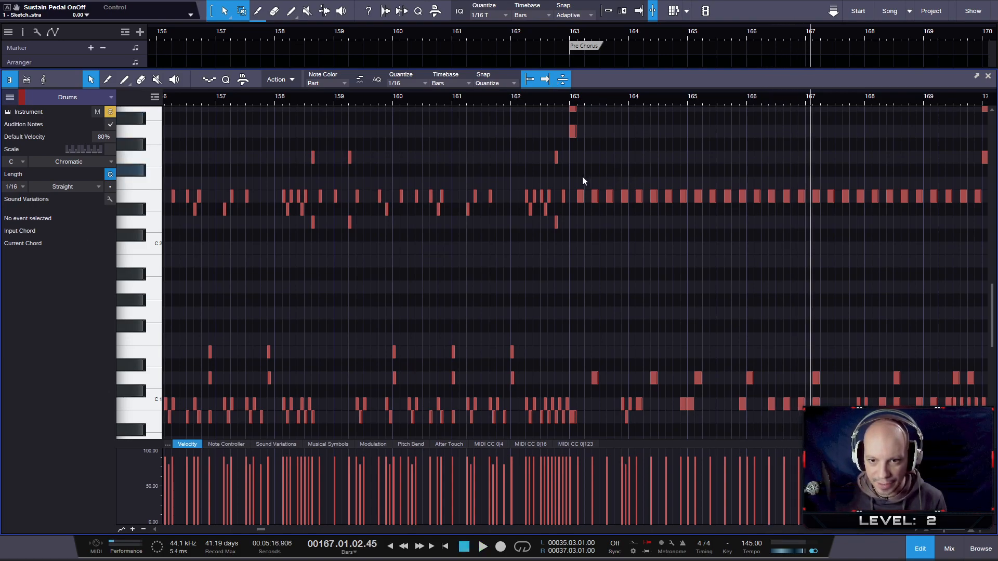
# - Select every second High Hat note in bars 163 to 166 of the Pre Chorus, beginning with the first one in bar 163
pyautogui.moveTo(580, 164); pyautogui.dragTo(610, 207)
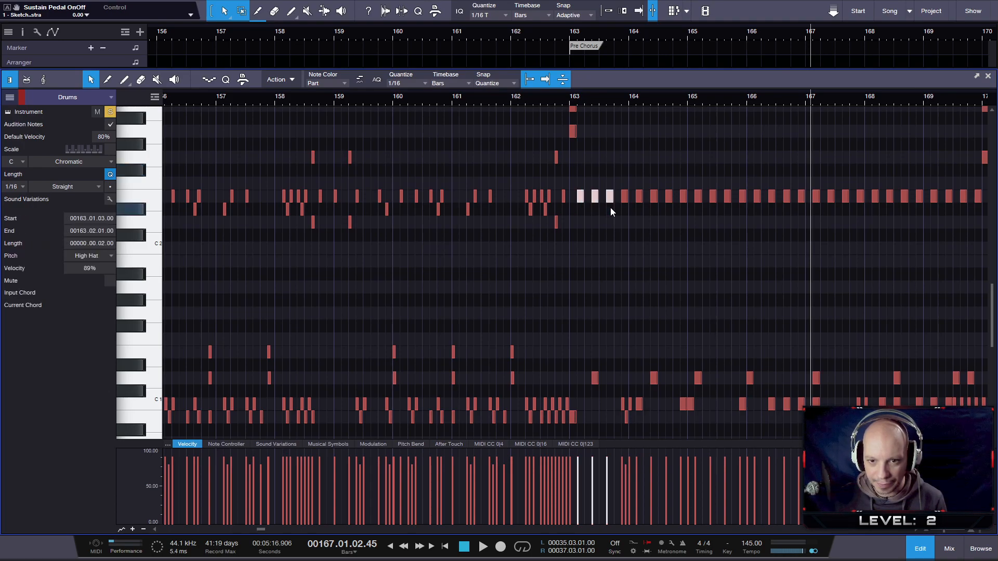
pyautogui.click(610, 209)
pyautogui.click(581, 197)
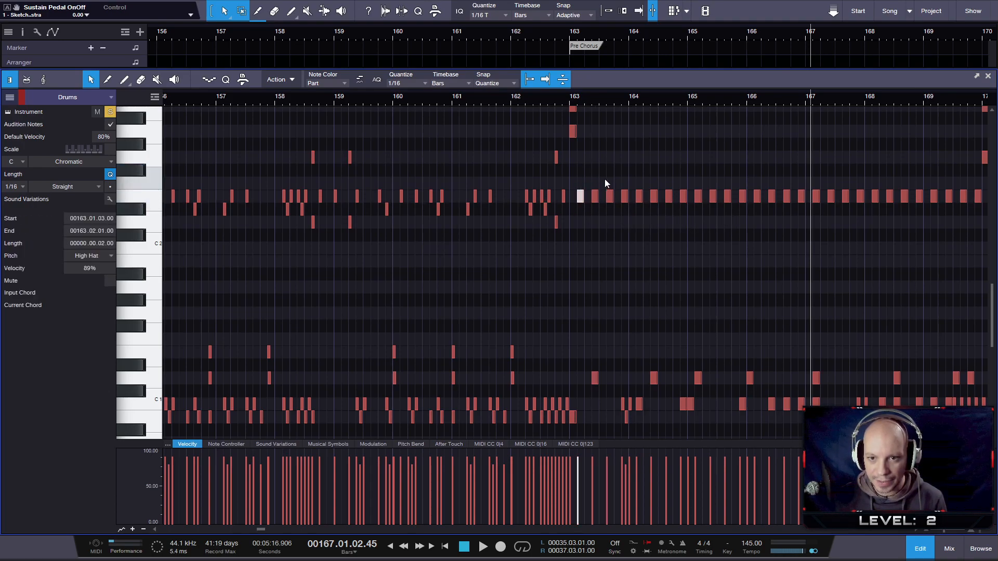
pyautogui.keyDown('shift'); pyautogui.click(610, 196); pyautogui.keyUp('shift')
pyautogui.keyDown('shift'); pyautogui.click(639, 196); pyautogui.keyUp('shift')
pyautogui.keyDown('shift'); pyautogui.click(668, 196); pyautogui.keyUp('shift')
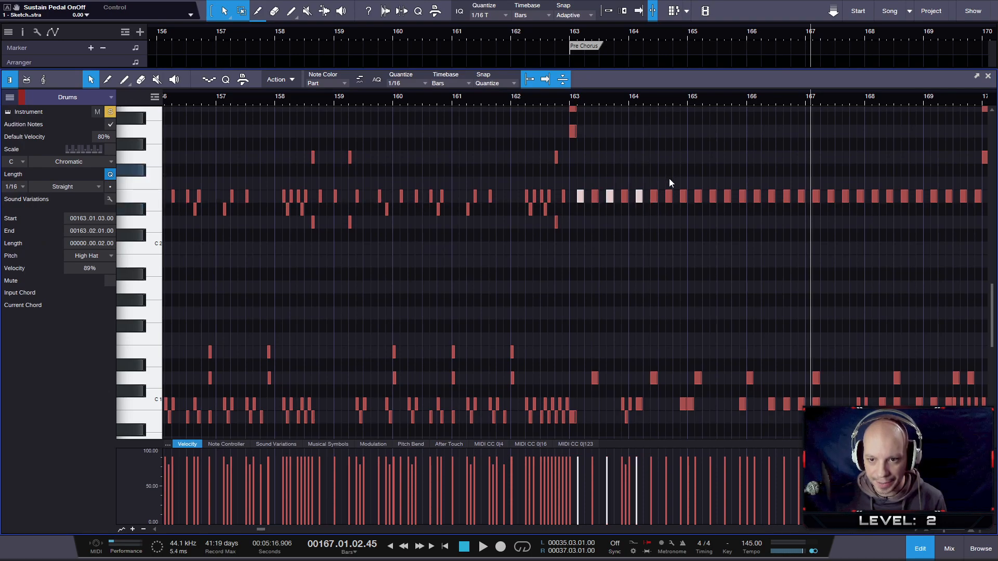
pyautogui.keyDown('shift'); pyautogui.click(697, 197); pyautogui.keyUp('shift')
pyautogui.keyDown('shift'); pyautogui.click(727, 197); pyautogui.keyUp('shift')
pyautogui.keyDown('shift'); pyautogui.click(757, 196); pyautogui.keyUp('shift')
pyautogui.keyDown('shift'); pyautogui.click(786, 197); pyautogui.keyUp('shift')
# - Add every second High Hat note in bars 167 to 169 of the Pre Chorus to the selection
pyautogui.keyDown('shift'); pyautogui.click(816, 196); pyautogui.keyUp('shift')
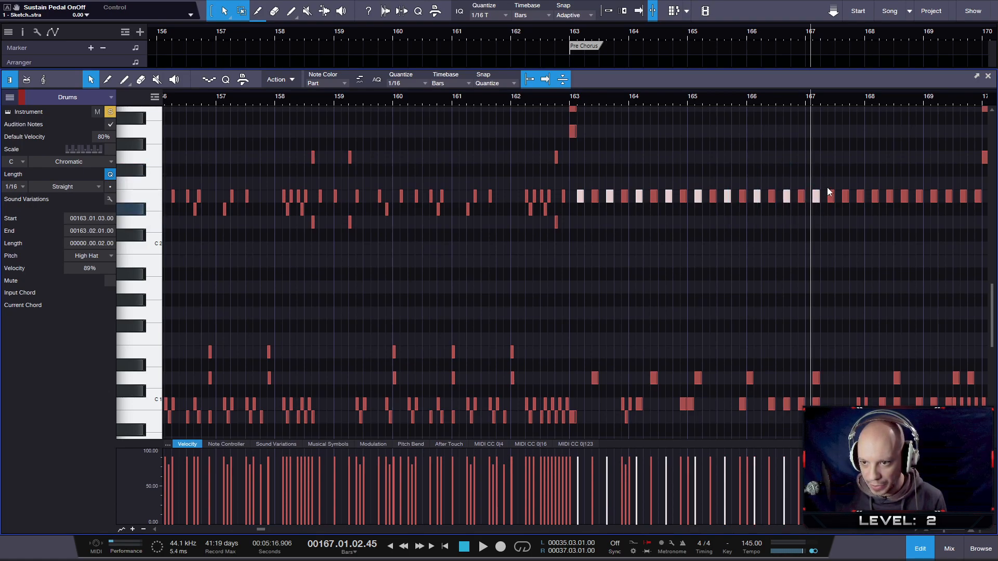
pyautogui.keyDown('shift'); pyautogui.click(846, 196); pyautogui.keyUp('shift')
pyautogui.keyDown('shift'); pyautogui.click(875, 197); pyautogui.keyUp('shift')
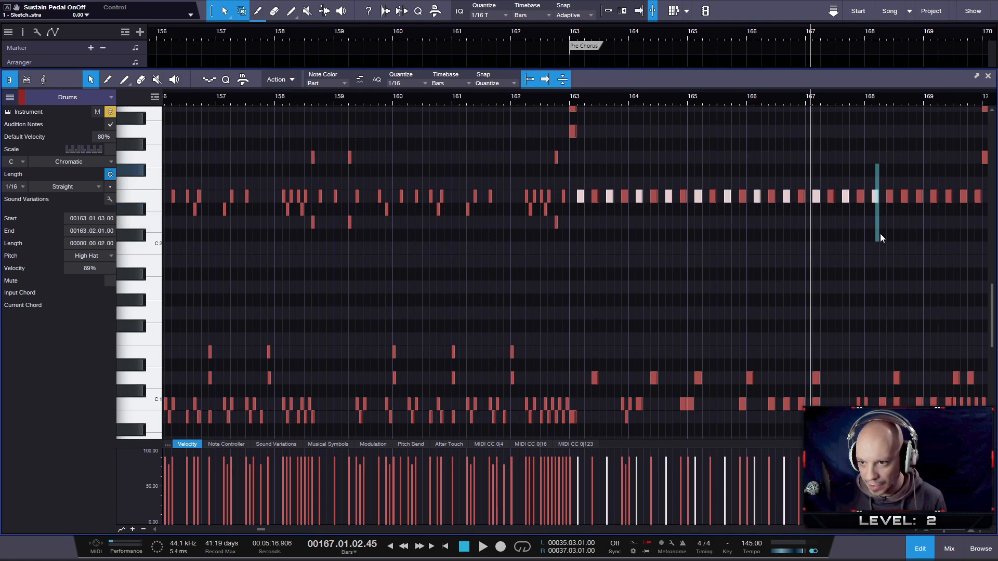
pyautogui.keyDown('shift'); pyautogui.click(904, 197); pyautogui.keyUp('shift')
pyautogui.keyDown('shift'); pyautogui.click(933, 197); pyautogui.keyUp('shift')
pyautogui.moveTo(960, 179); pyautogui.dragTo(967, 211)
pyautogui.moveTo(923, 98); pyautogui.dragTo(732, 92)
pyautogui.scroll(5, 520, 203)
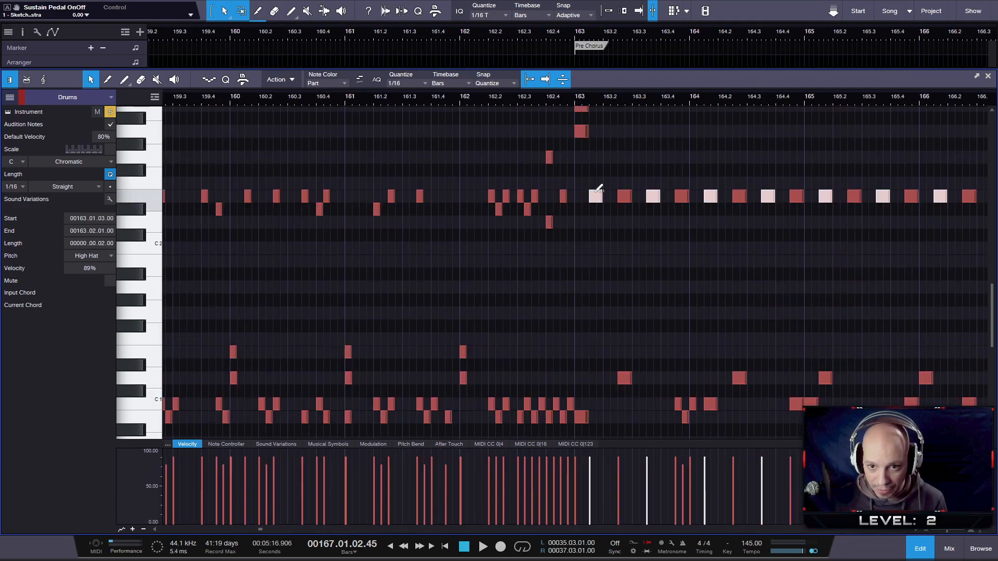
# - Move the selected alternate High Hat notes in bars 163 to 169 down to Ride Cymbal 1 and clear the selection
pyautogui.press('Down')
pyautogui.scroll(-2, 662, 238)
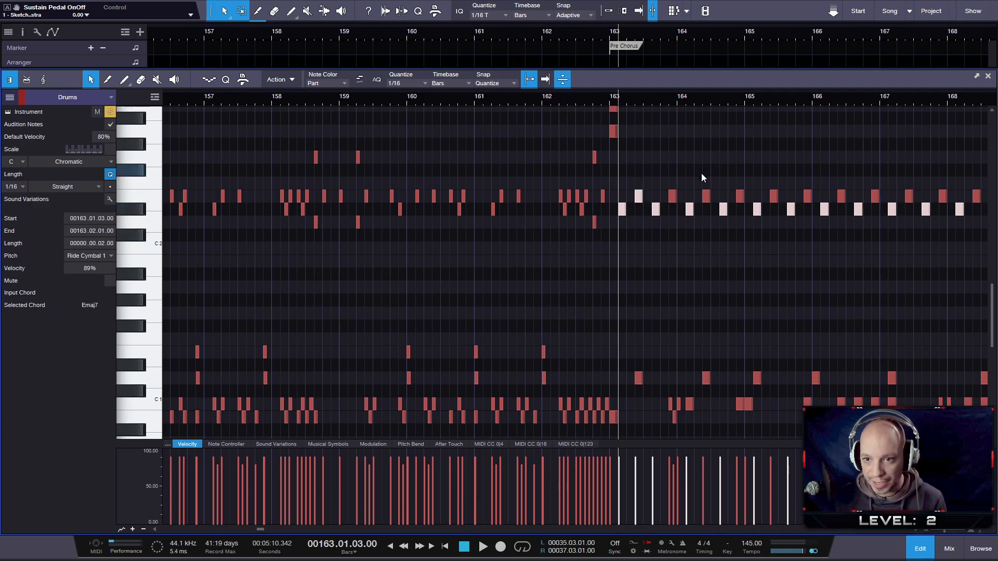
pyautogui.click(672, 213)
# - Select every second remaining High Hat note in bars 163 to 169, starting at 163.02.03, and lower their velocity to 78%
pyautogui.click(643, 196)
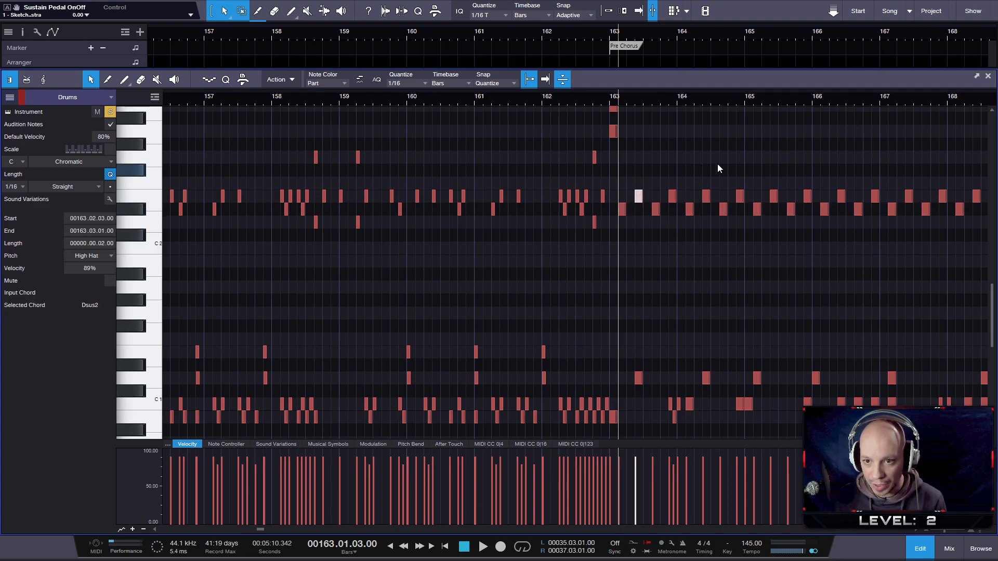
pyautogui.keyDown('shift'); pyautogui.click(706, 197); pyautogui.keyUp('shift')
pyautogui.keyDown('shift'); pyautogui.click(774, 196); pyautogui.keyUp('shift')
pyautogui.keyDown('shift'); pyautogui.click(840, 196); pyautogui.keyUp('shift')
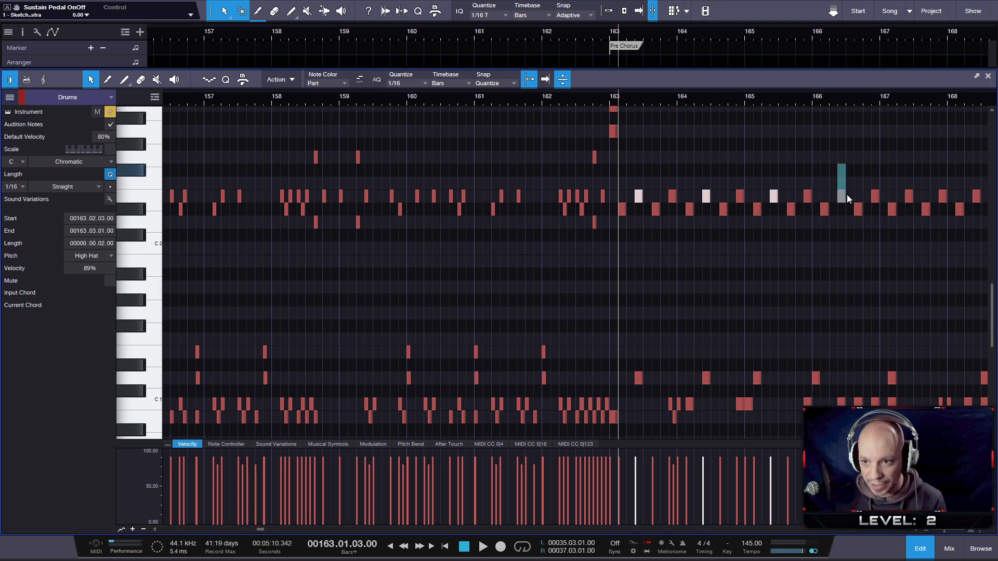
pyautogui.moveTo(915, 196); pyautogui.dragTo(915, 196)
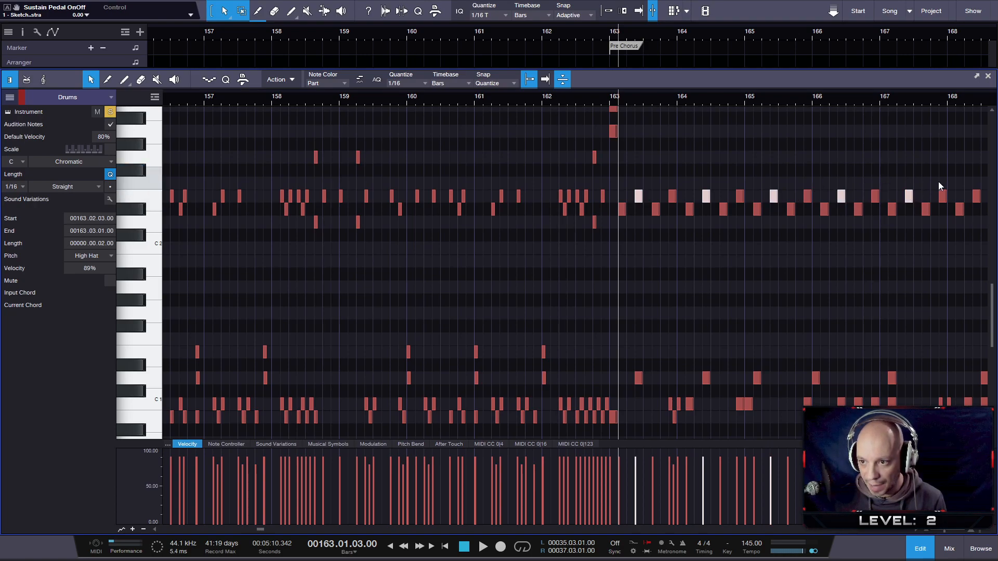
pyautogui.moveTo(960, 100); pyautogui.dragTo(867, 99)
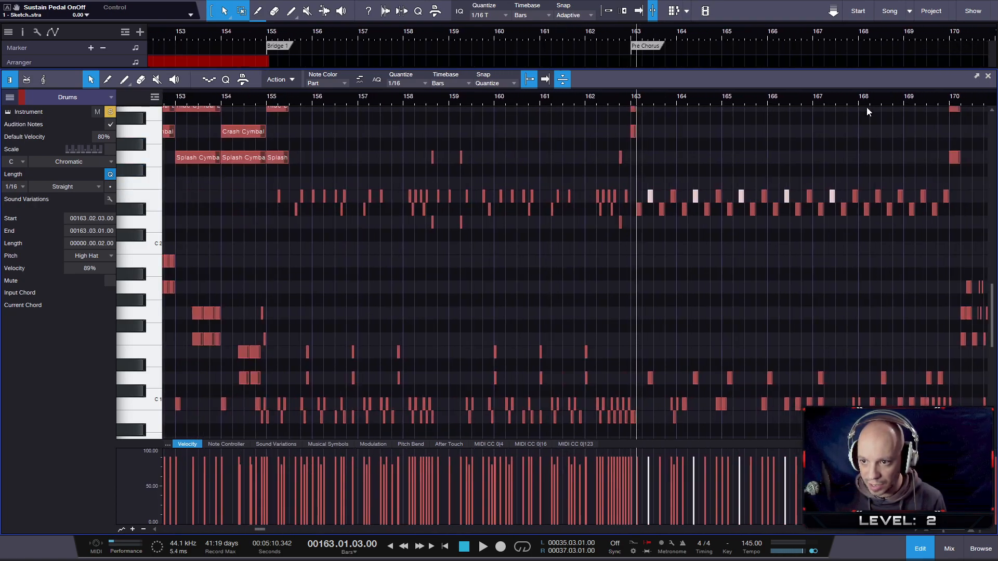
pyautogui.moveTo(872, 175); pyautogui.dragTo(929, 200)
pyautogui.moveTo(652, 465); pyautogui.dragTo(649, 479)
# - Play back the Pre Chorus drums from bar 163 through to bar 166
pyautogui.press('space')
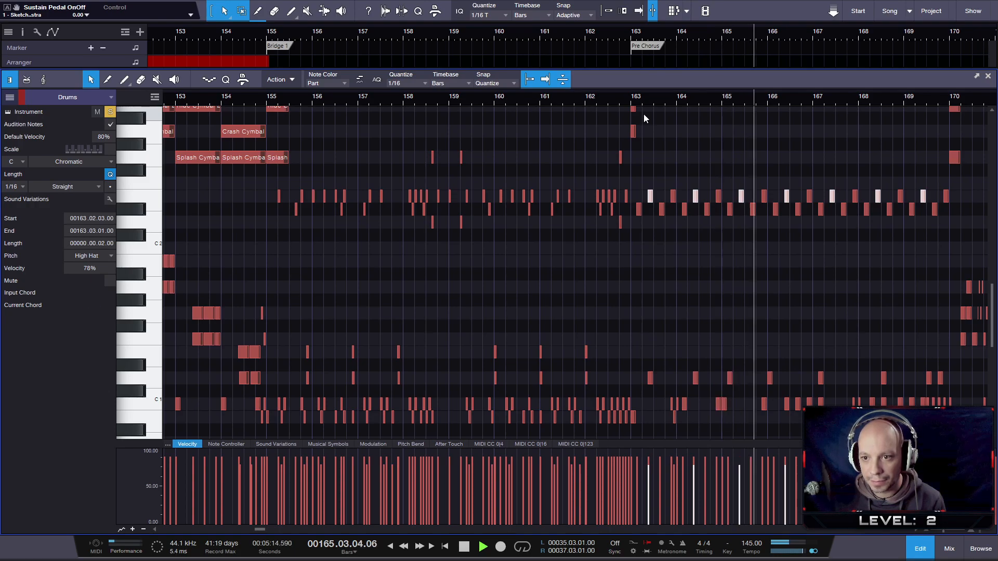
pyautogui.press('space')
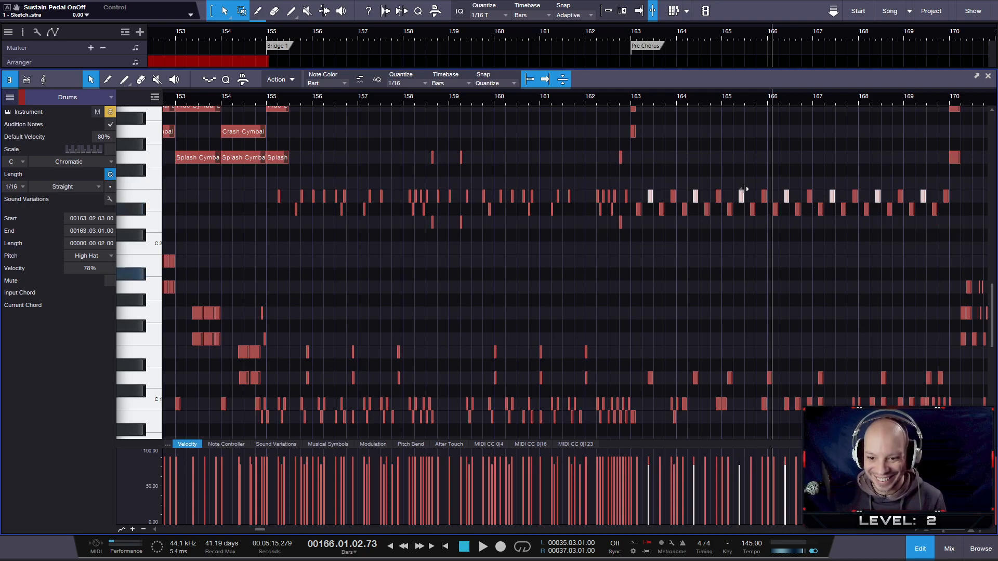
pyautogui.moveTo(754, 102); pyautogui.dragTo(698, 101)
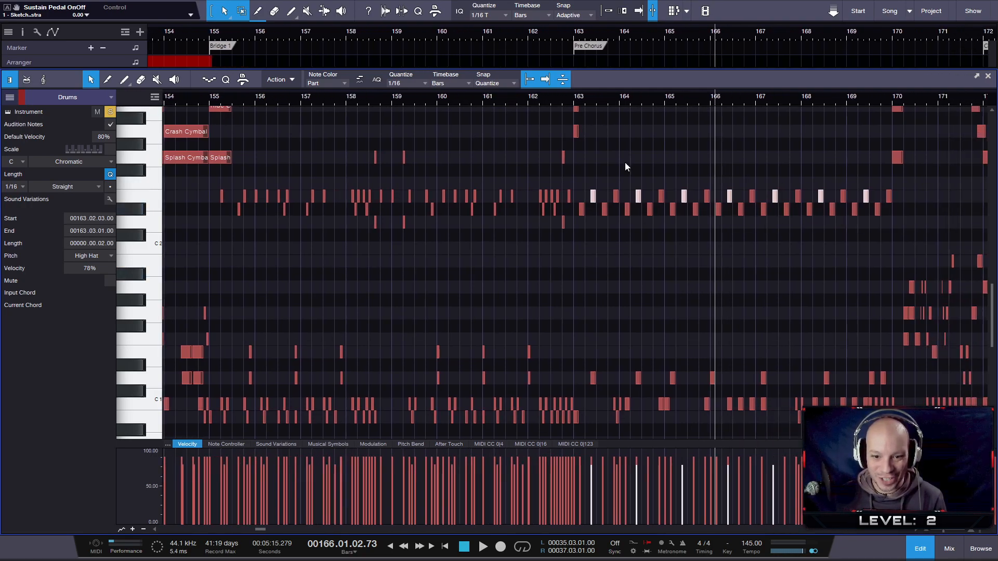
pyautogui.scroll(3, 558, 251)
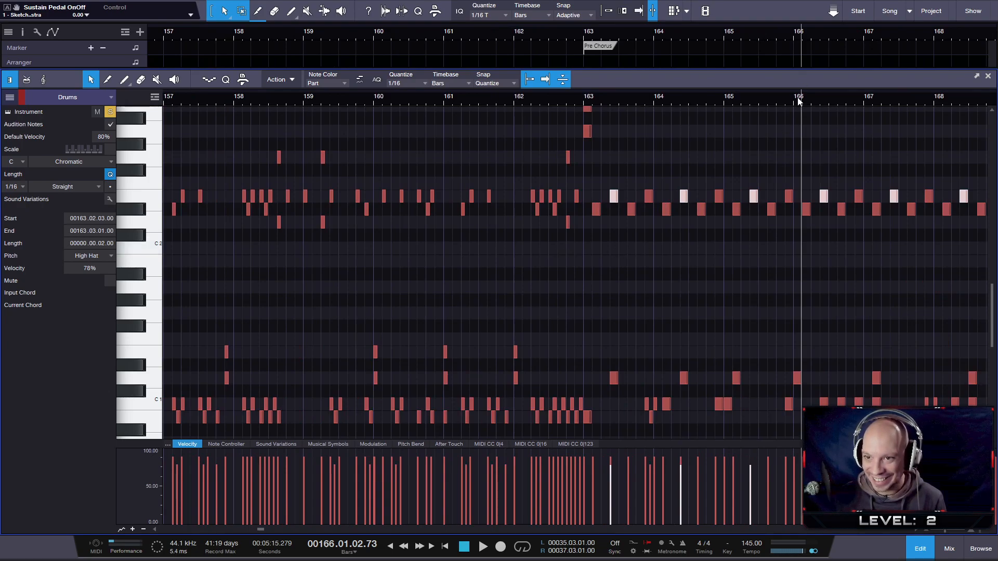
pyautogui.moveTo(793, 97); pyautogui.dragTo(672, 98)
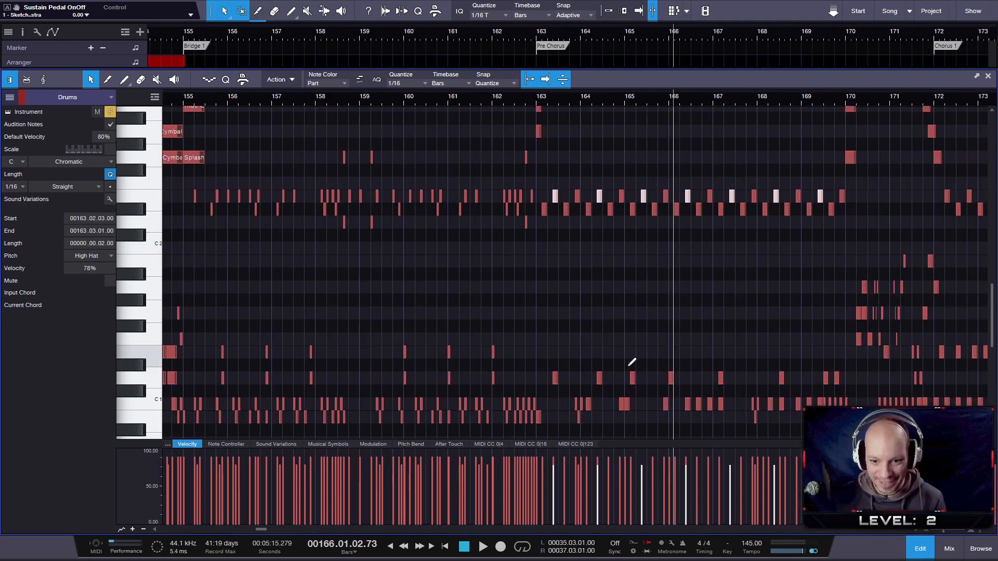
# - Play back the passage around bar 165 and set the velocity of the Kick R note just before bar 165 to 74%
pyautogui.scroll(10, 633, 357)
pyautogui.click(621, 94)
pyautogui.press('space')
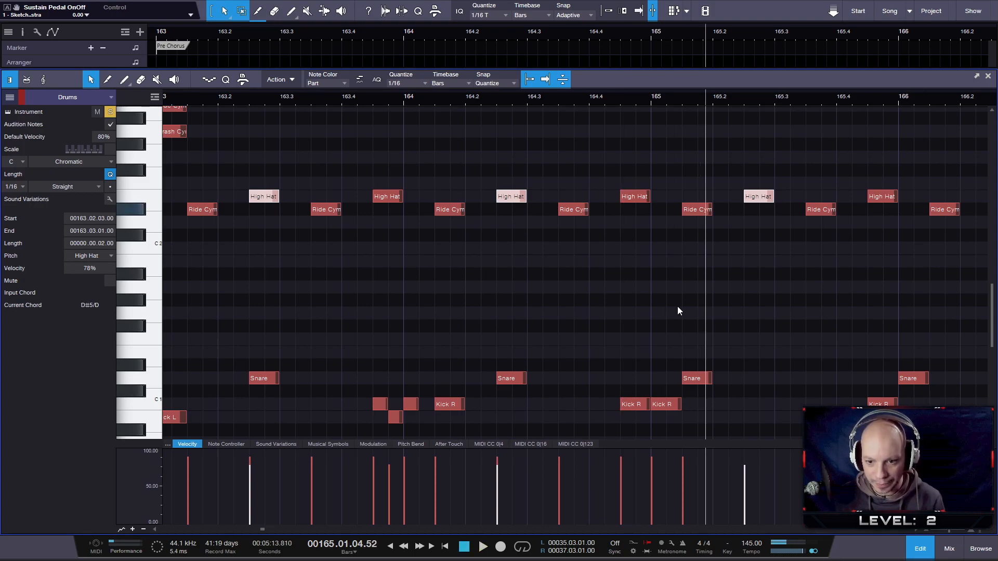
pyautogui.click(633, 405)
pyautogui.moveTo(623, 468); pyautogui.dragTo(620, 486)
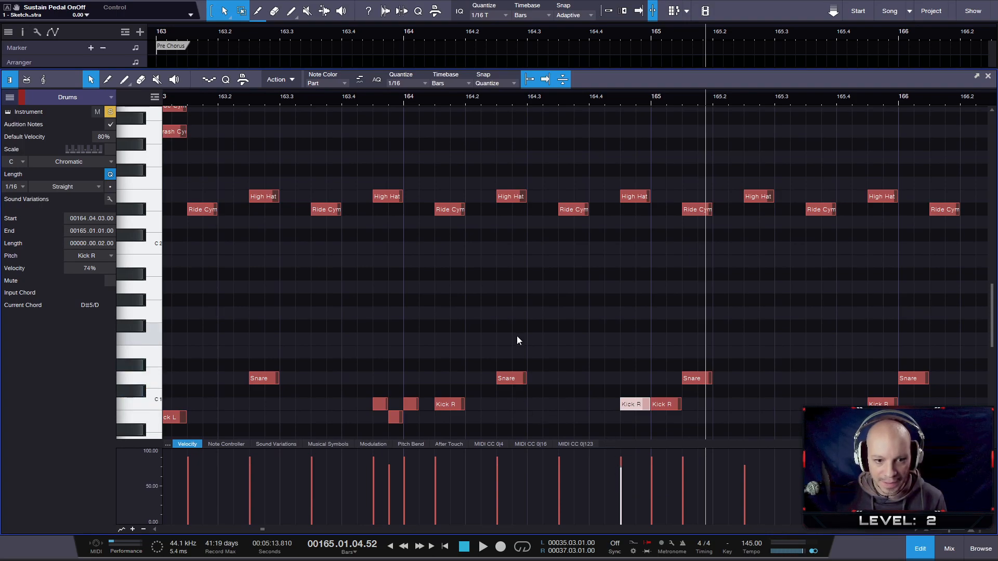
# - Play back the drums from the start of bar 166 to the end of that bar
pyautogui.moveTo(745, 98)
pyautogui.mouseDown()
pyautogui.moveTo(448, 88)
pyautogui.moveTo(543, 283)
pyautogui.moveTo(610, 345)
pyautogui.mouseUp()
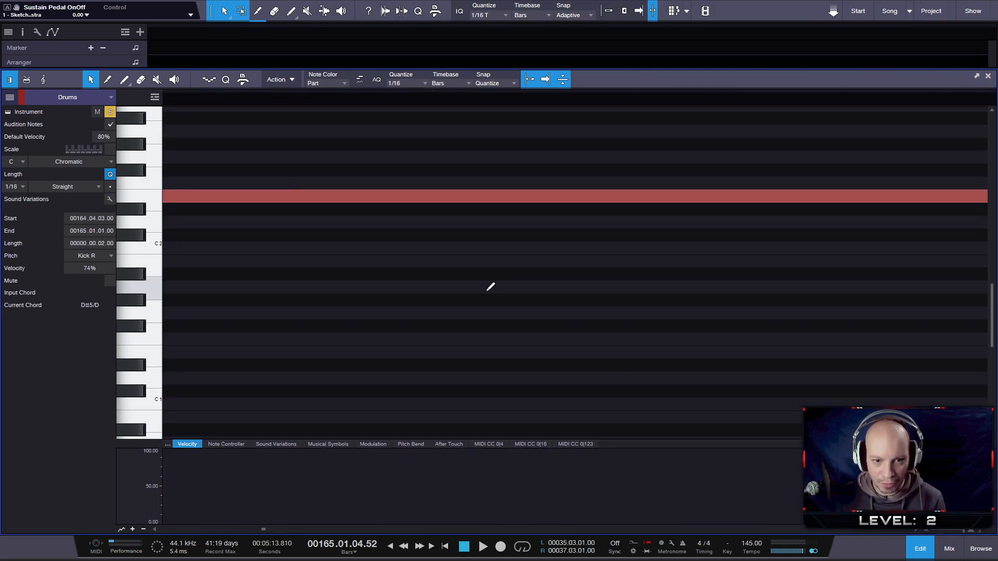
pyautogui.scroll(-12, 478, 290)
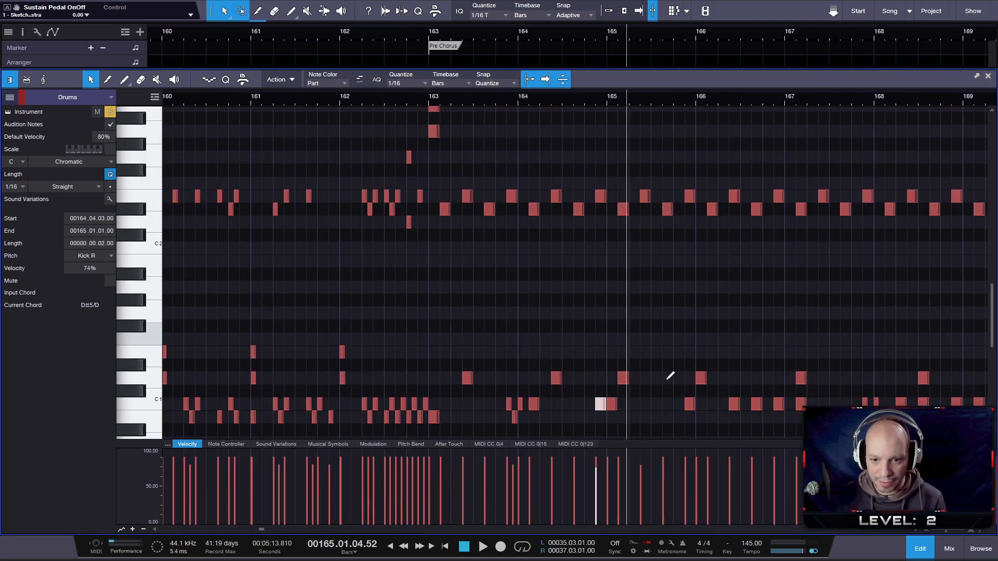
pyautogui.scroll(3, 810, 413)
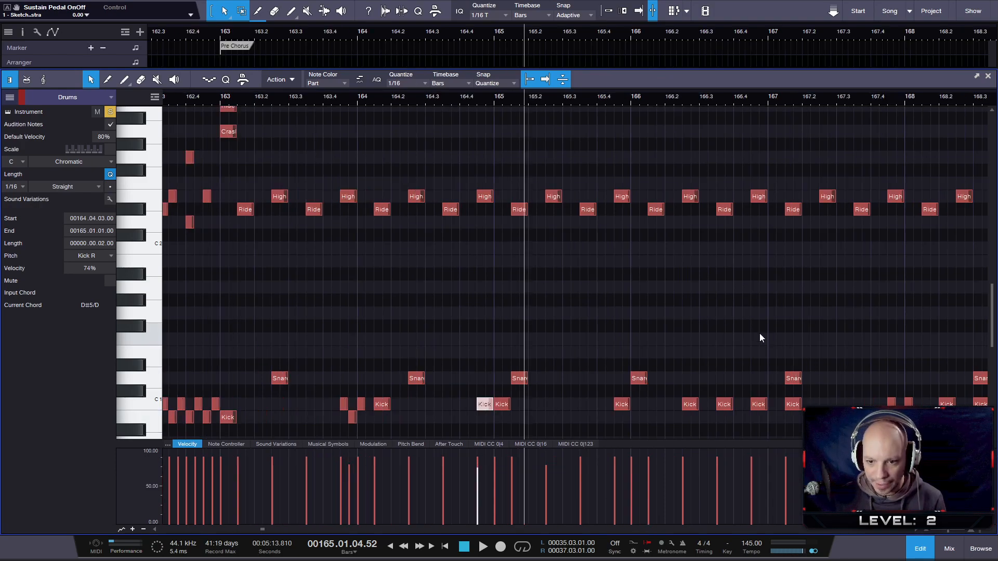
pyautogui.click(628, 99)
pyautogui.press('space')
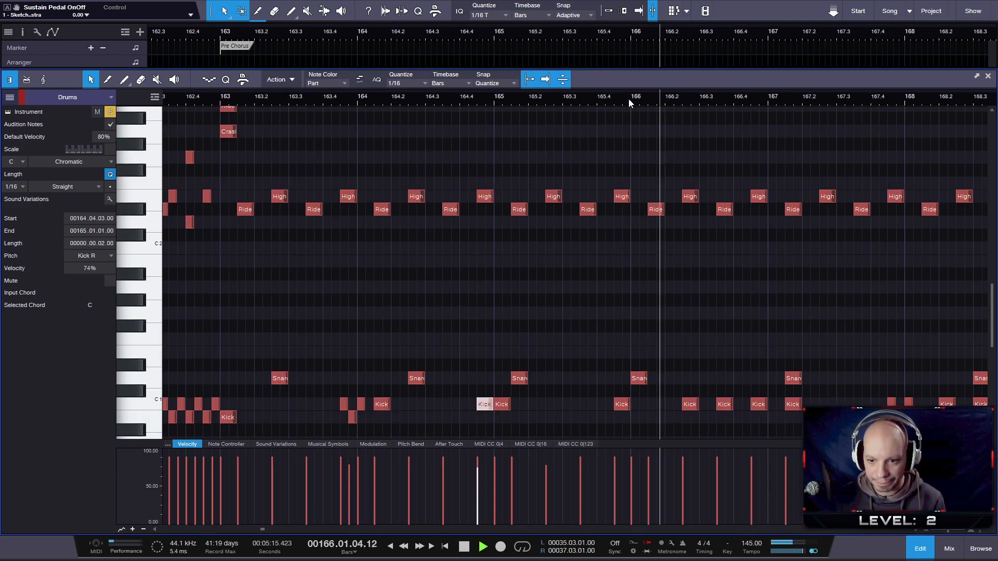
pyautogui.press('space')
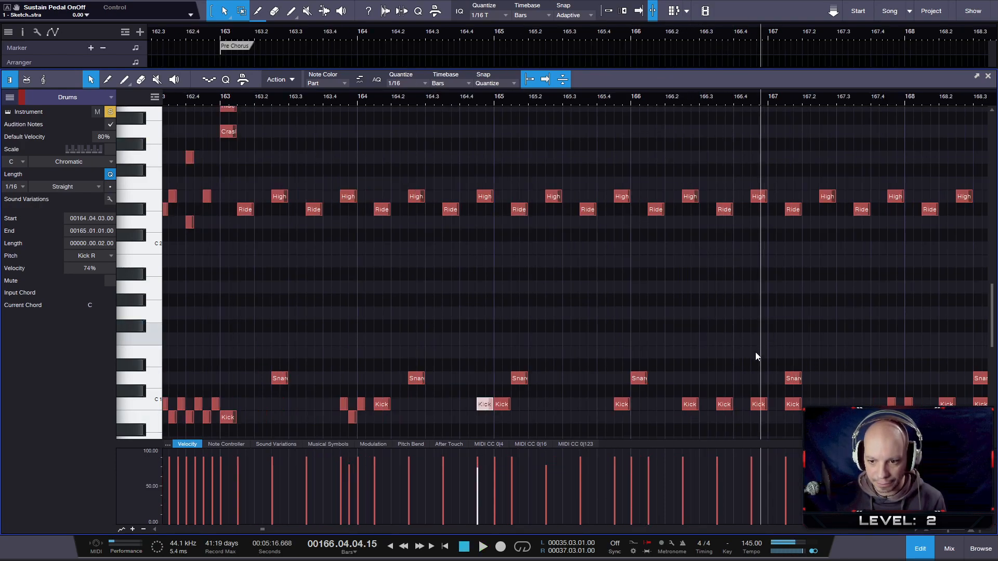
# - Lower the velocities of the last two Kick R notes in bar 166, with the first at 73% and the second slightly higher
pyautogui.moveTo(716, 371); pyautogui.dragTo(758, 411)
pyautogui.keyDown('ctrl'); pyautogui.click(718, 469); pyautogui.keyUp('ctrl')
pyautogui.keyDown('ctrl'); pyautogui.click(753, 465); pyautogui.keyUp('ctrl')
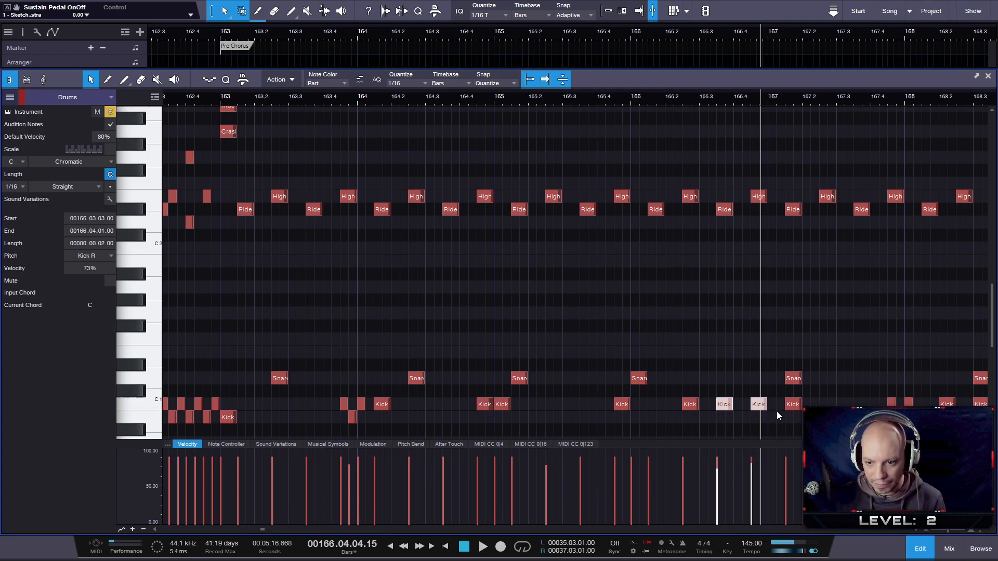
# - Set the velocity of the Kick R note at 169.02.03 to 79%
pyautogui.click(792, 404)
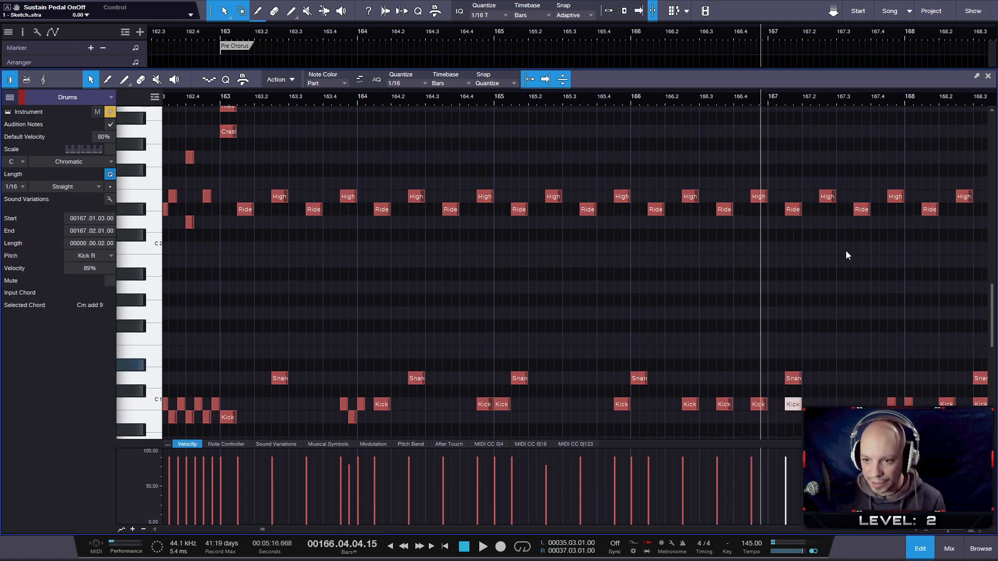
pyautogui.hscroll(5, 850, 99)
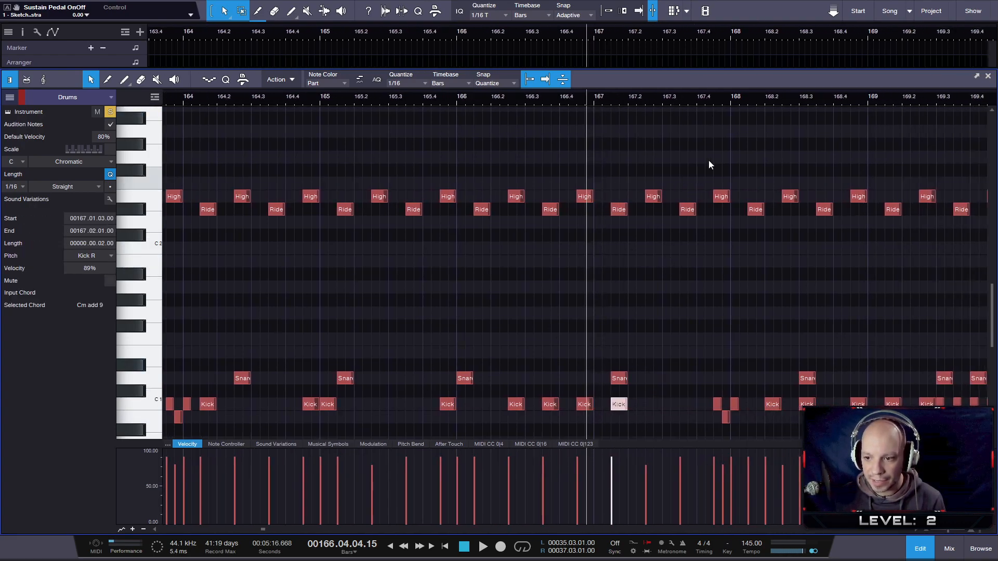
pyautogui.moveTo(847, 100); pyautogui.dragTo(704, 107)
pyautogui.click(780, 415)
pyautogui.click(779, 406)
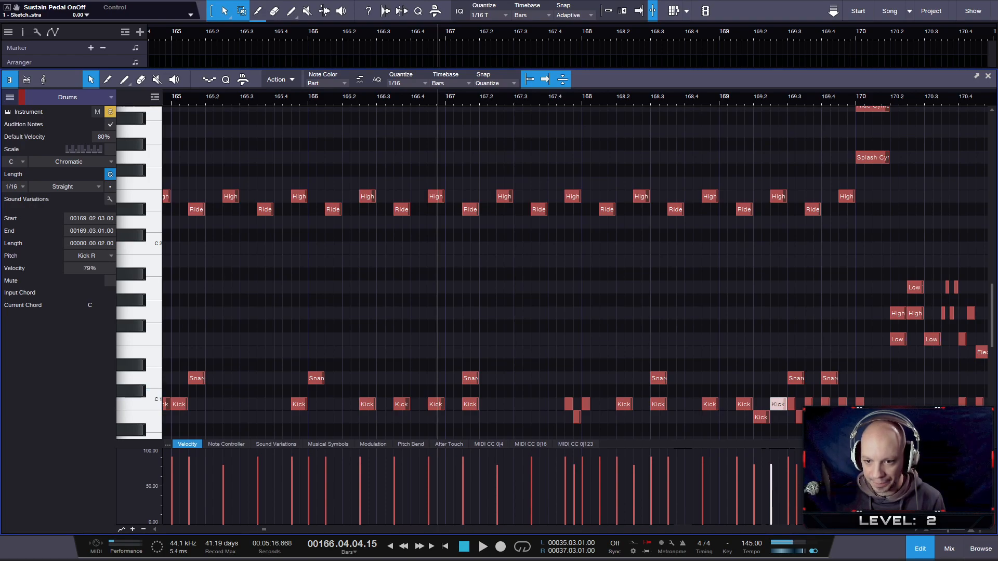
# - Lower the Low Floor Tom note on beat 2 of bar 170 and the High Floor Tom note following it to 77% velocity
pyautogui.moveTo(852, 109); pyautogui.dragTo(535, 109)
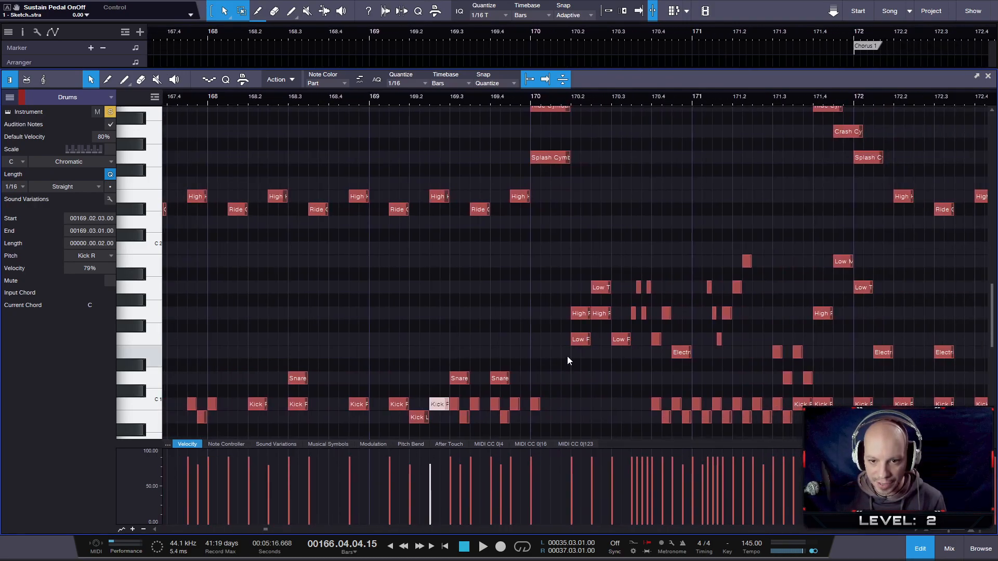
pyautogui.click(578, 339)
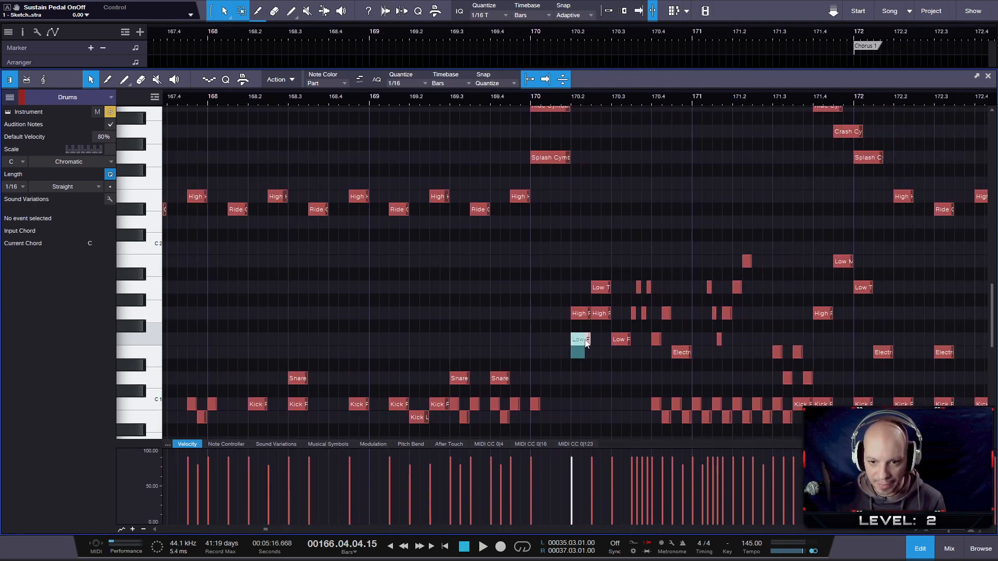
pyautogui.keyDown('shift'); pyautogui.click(602, 312); pyautogui.keyUp('shift')
pyautogui.click(573, 473)
pyautogui.moveTo(570, 488); pyautogui.dragTo(572, 481)
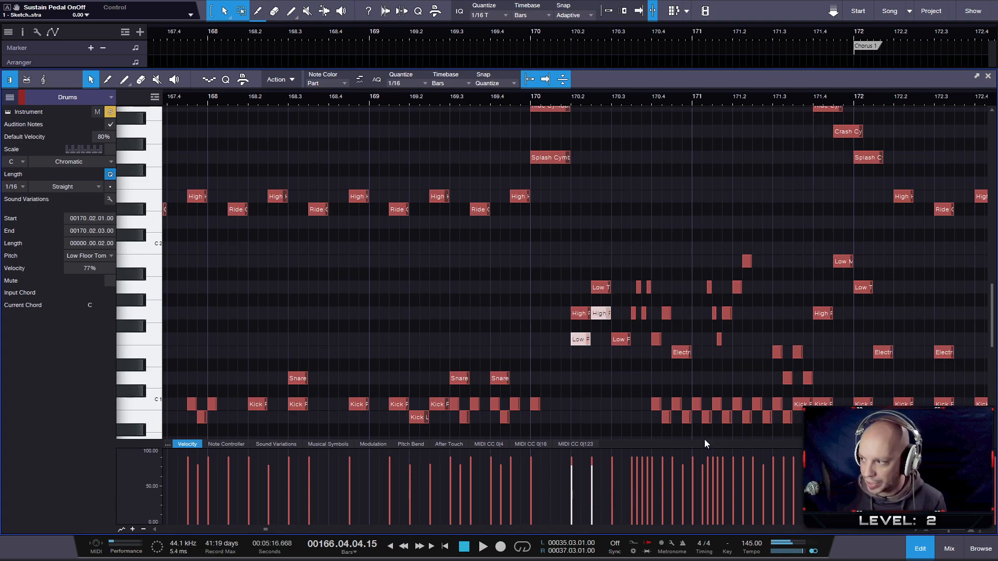
# - Taper down the velocities of the four fast tom notes before beat 4 of bar 170 and set the Low Floor Tom on beat 4 to 80%
pyautogui.moveTo(633, 331); pyautogui.dragTo(651, 287)
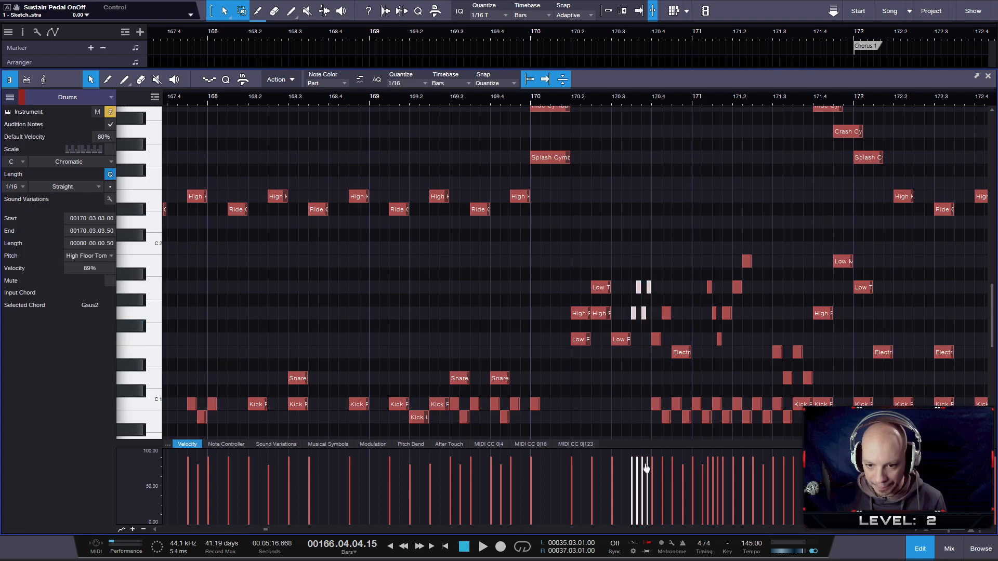
pyautogui.moveTo(648, 462); pyautogui.dragTo(631, 459)
pyautogui.click(657, 347)
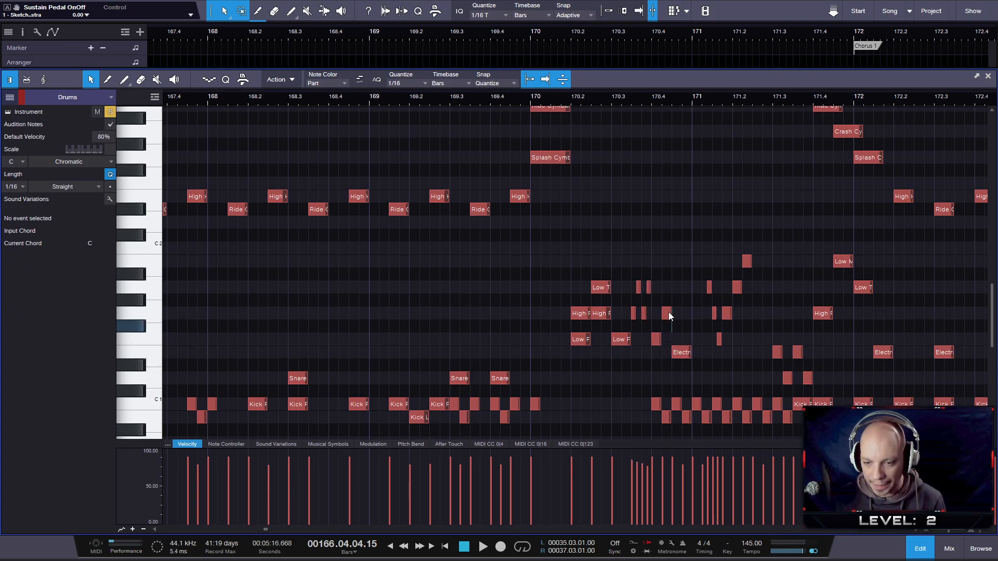
pyautogui.click(656, 339)
pyautogui.moveTo(653, 469); pyautogui.dragTo(652, 475)
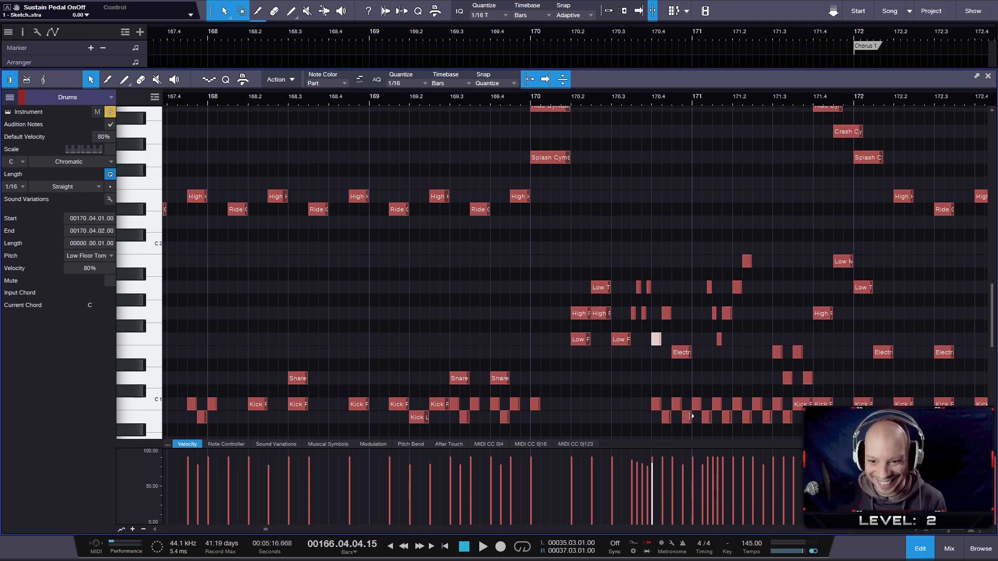
# - Select the six tom notes of the fill in bar 171 and taper their velocities downwards, starting at 83%
pyautogui.moveTo(694, 217); pyautogui.dragTo(763, 345)
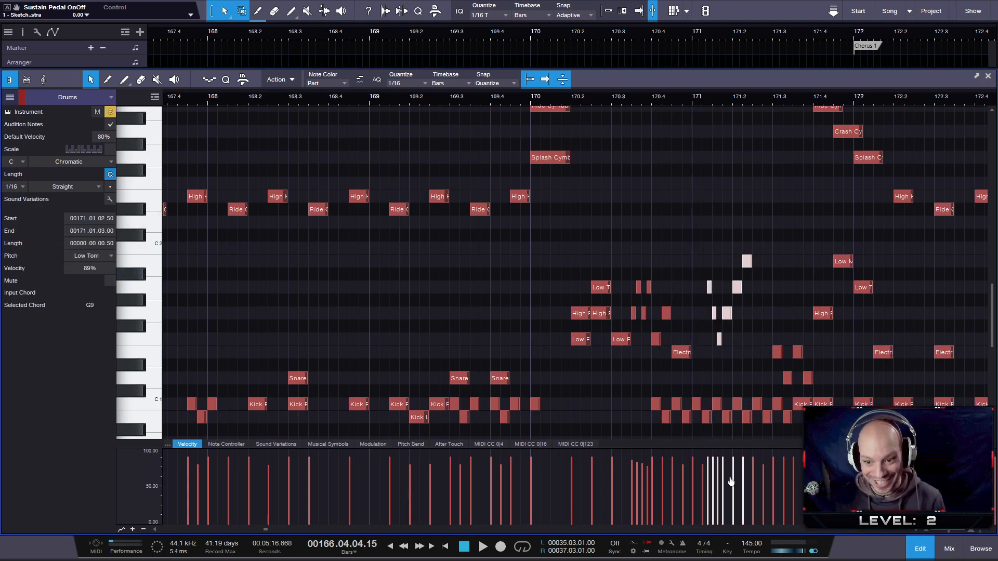
pyautogui.moveTo(707, 459)
pyautogui.mouseDown()
pyautogui.moveTo(746, 474)
pyautogui.moveTo(707, 461)
pyautogui.mouseUp()
pyautogui.click(707, 460)
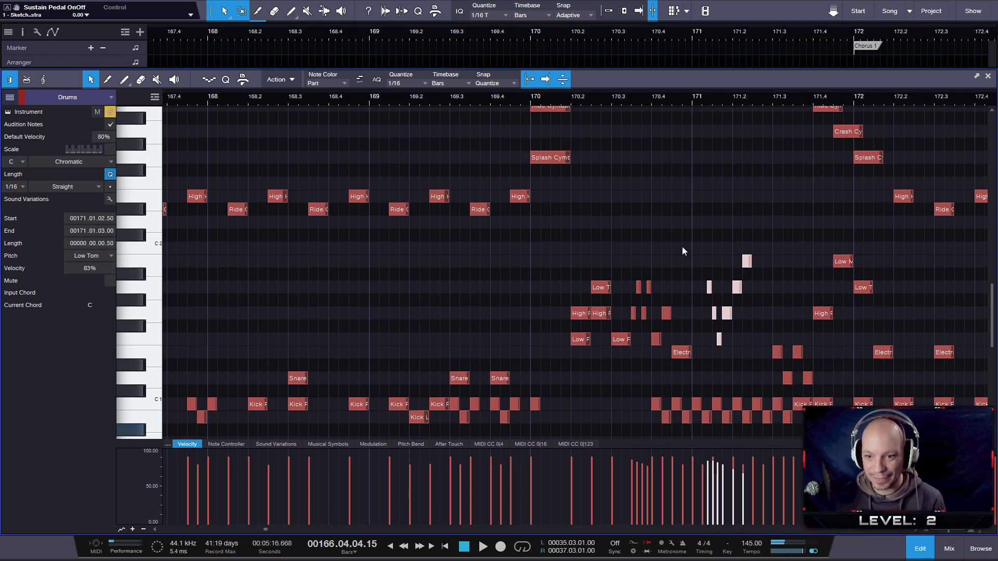
# - Play back the tom fill from bar 170 and redraw the descending velocities of the bar 171 toms, starting at 81%
pyautogui.click(609, 96)
pyautogui.press('space')
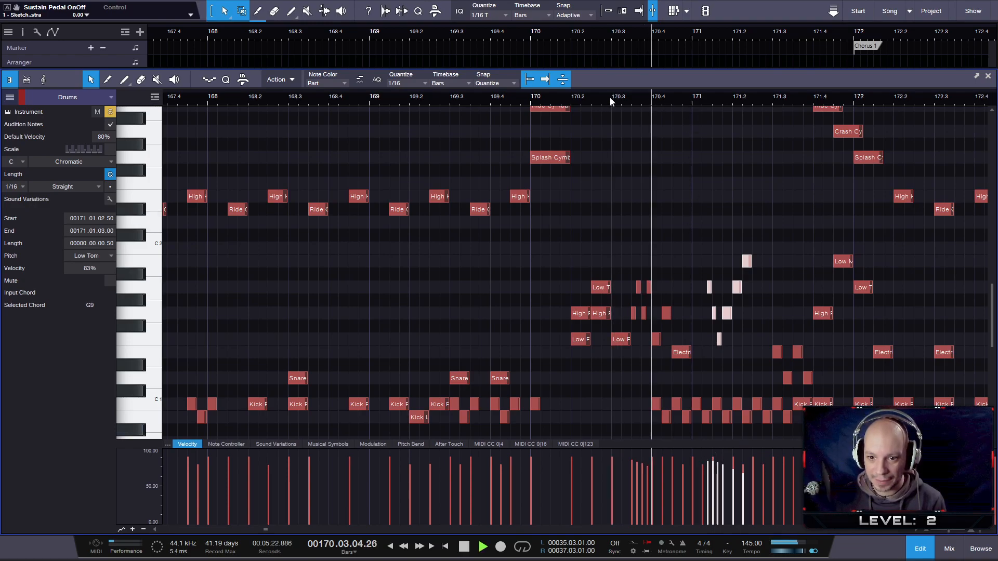
pyautogui.press('space')
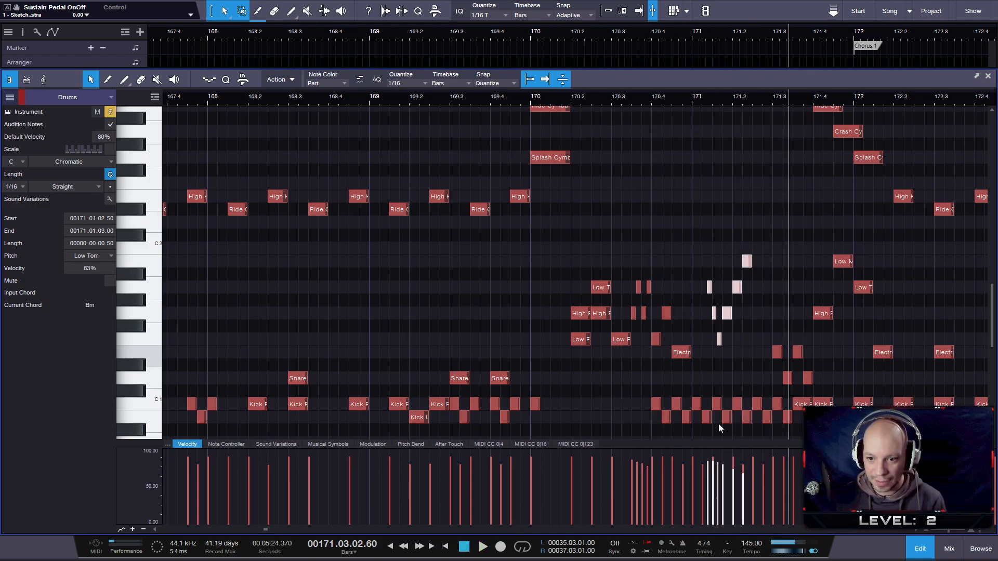
pyautogui.moveTo(711, 461); pyautogui.dragTo(751, 479)
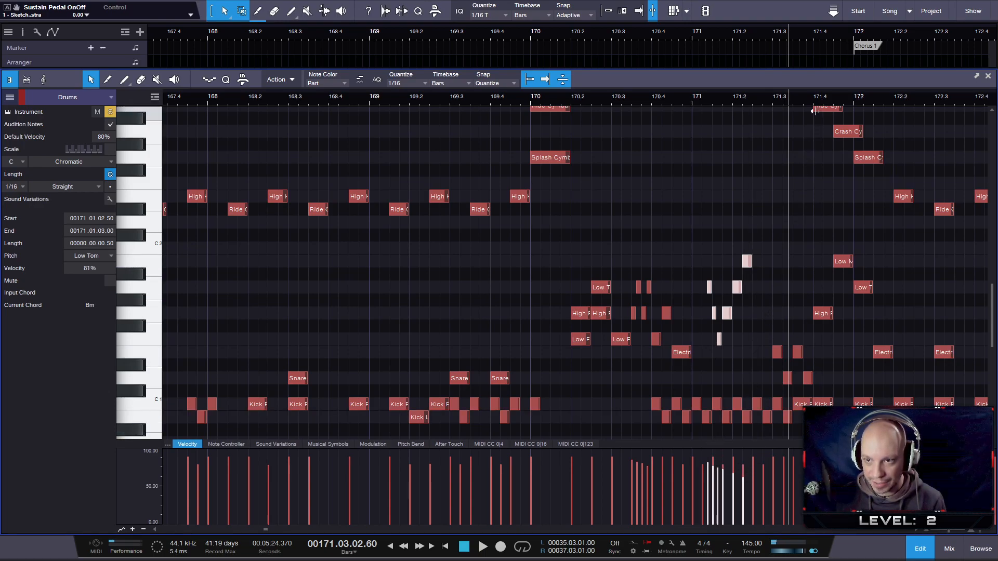
# - Set the two Snare notes near the end of bar 171 to 78% velocity and the Kick R note at 171.03.03 to 79%
pyautogui.moveTo(814, 98); pyautogui.dragTo(715, 105)
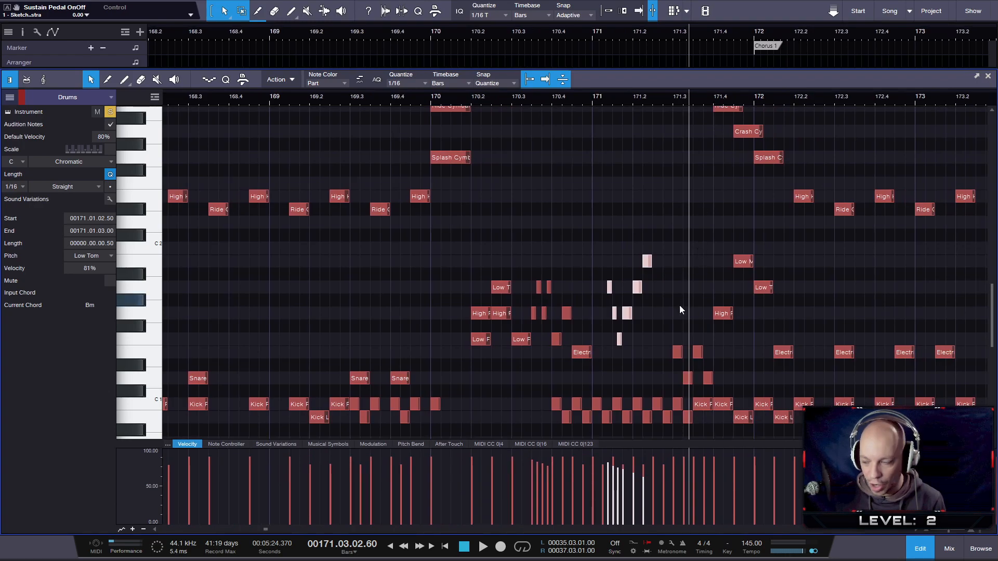
pyautogui.moveTo(672, 378); pyautogui.dragTo(720, 373)
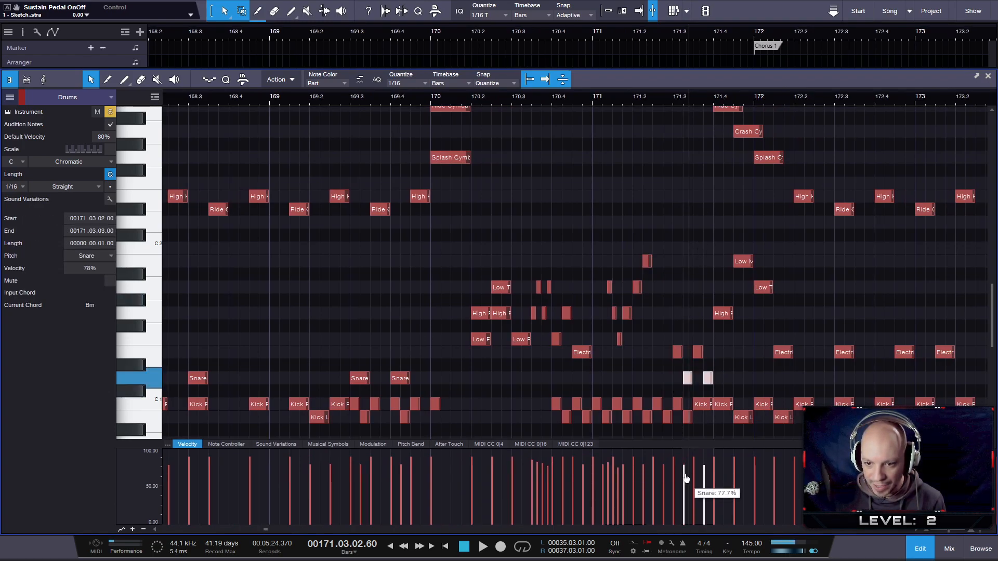
pyautogui.click(710, 416)
pyautogui.click(702, 404)
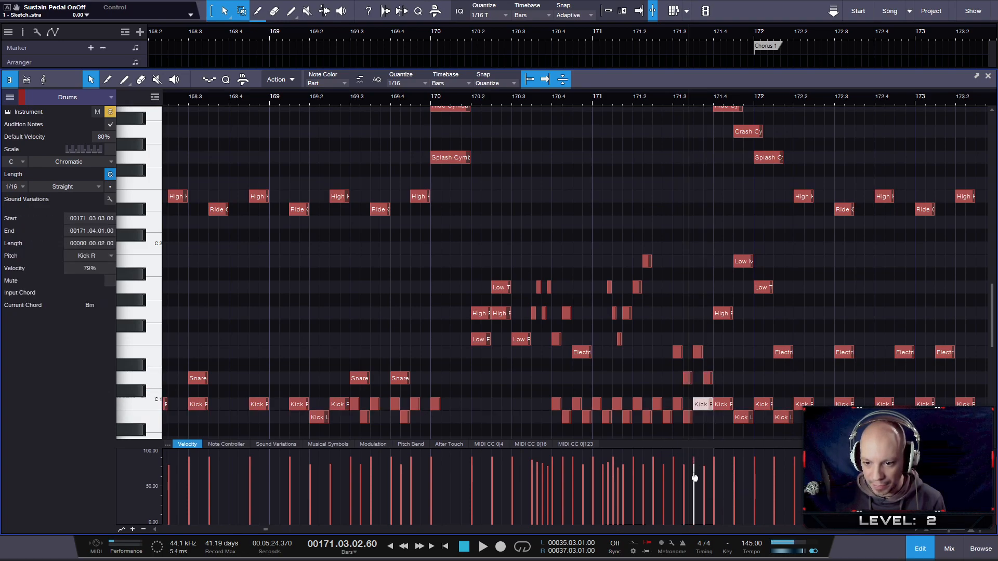
# - Set the Low Middle Tom note at 171.04.03 to 70% velocity
pyautogui.click(732, 341)
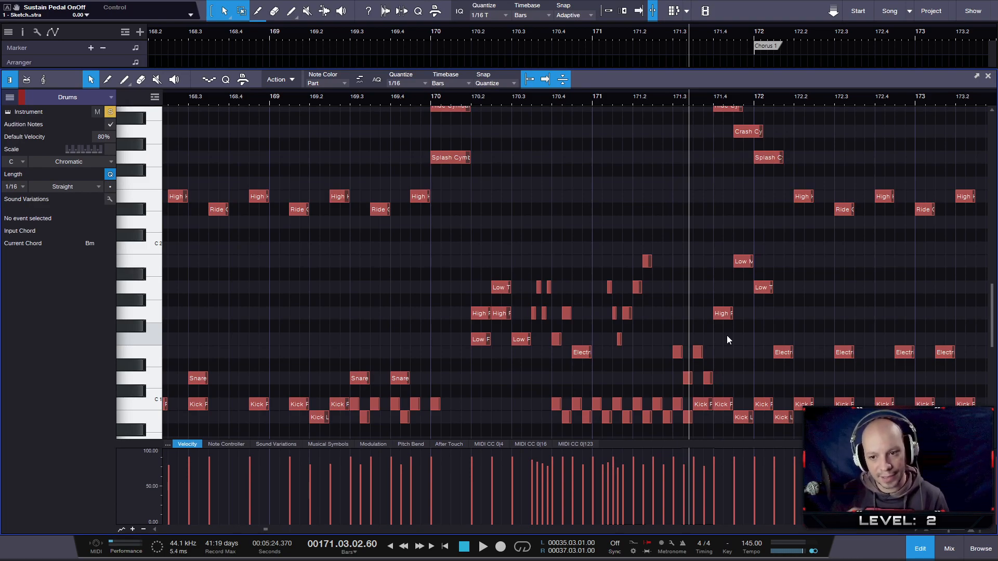
pyautogui.click(742, 262)
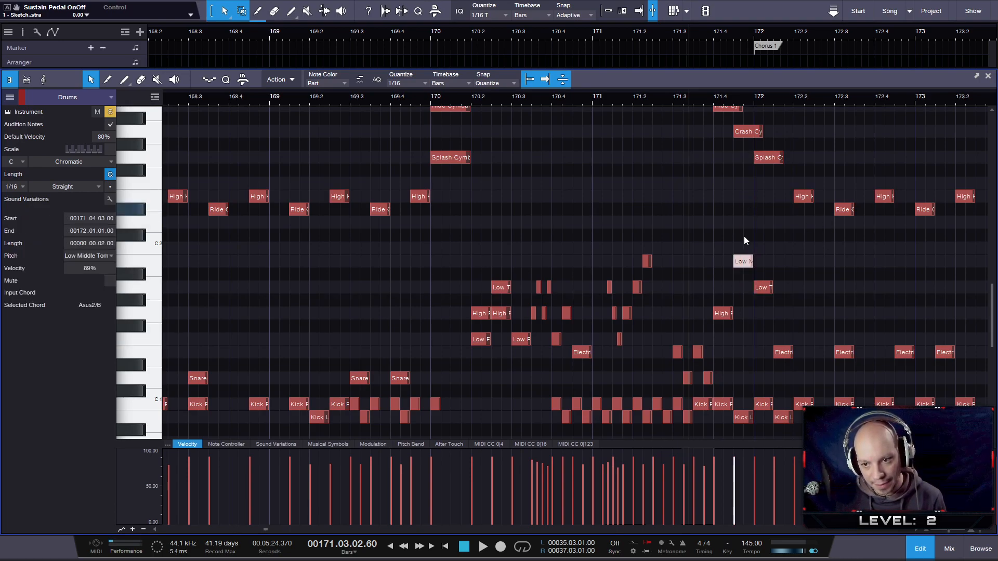
pyautogui.moveTo(734, 445); pyautogui.dragTo(734, 473)
# - Select the three tom notes leading from 171.04 into bar 172 and taper their velocities downwards, starting at 87%
pyautogui.scroll(2, 785, 281)
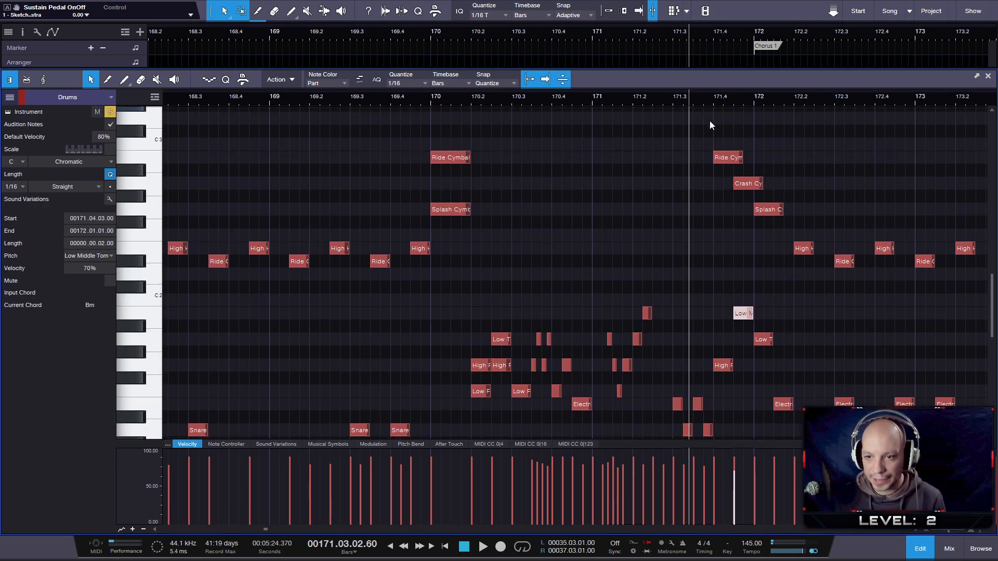
pyautogui.moveTo(712, 111); pyautogui.dragTo(745, 168)
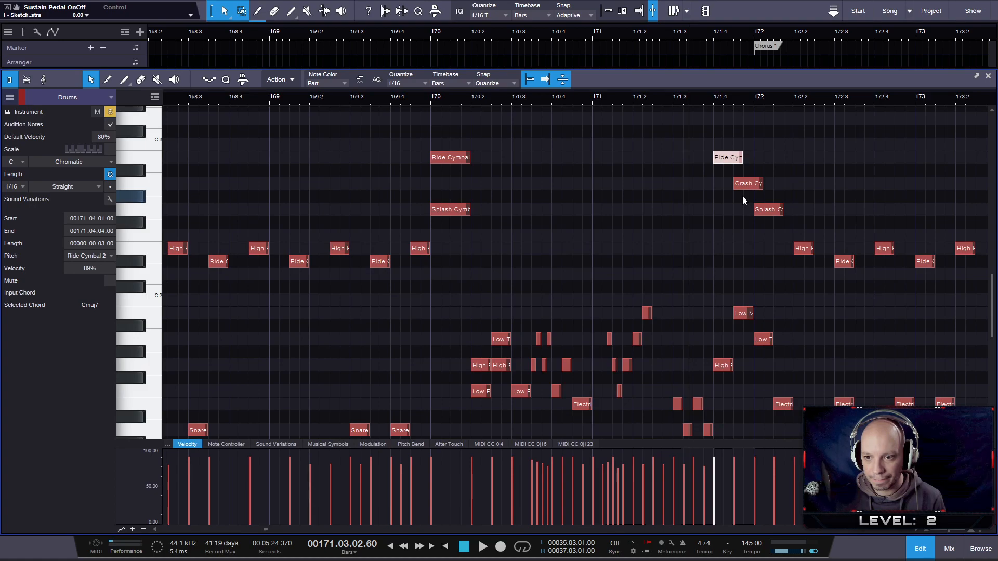
pyautogui.click(712, 298)
pyautogui.moveTo(724, 390); pyautogui.dragTo(771, 270)
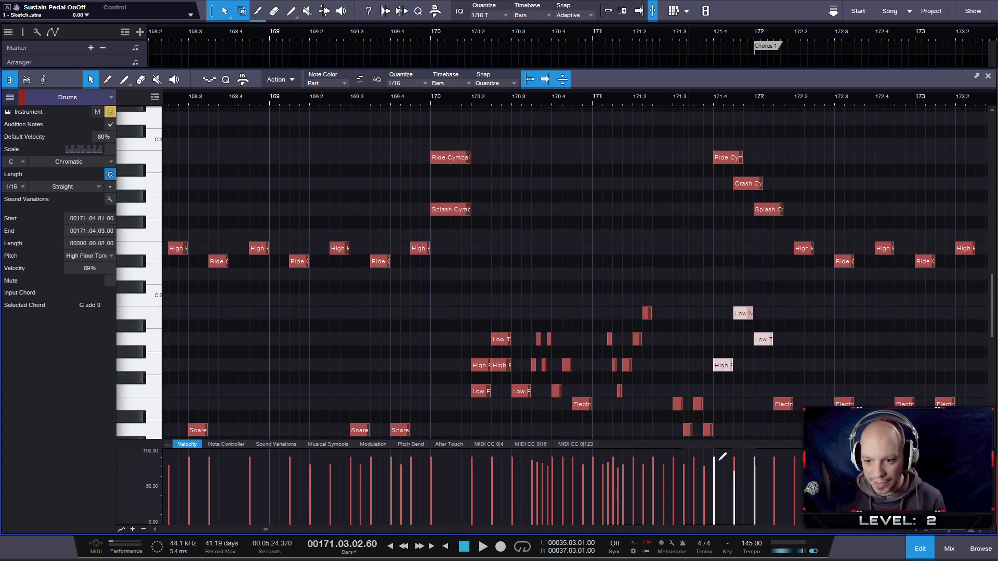
pyautogui.moveTo(714, 459)
pyautogui.mouseDown()
pyautogui.moveTo(755, 472)
pyautogui.moveTo(716, 454)
pyautogui.mouseUp()
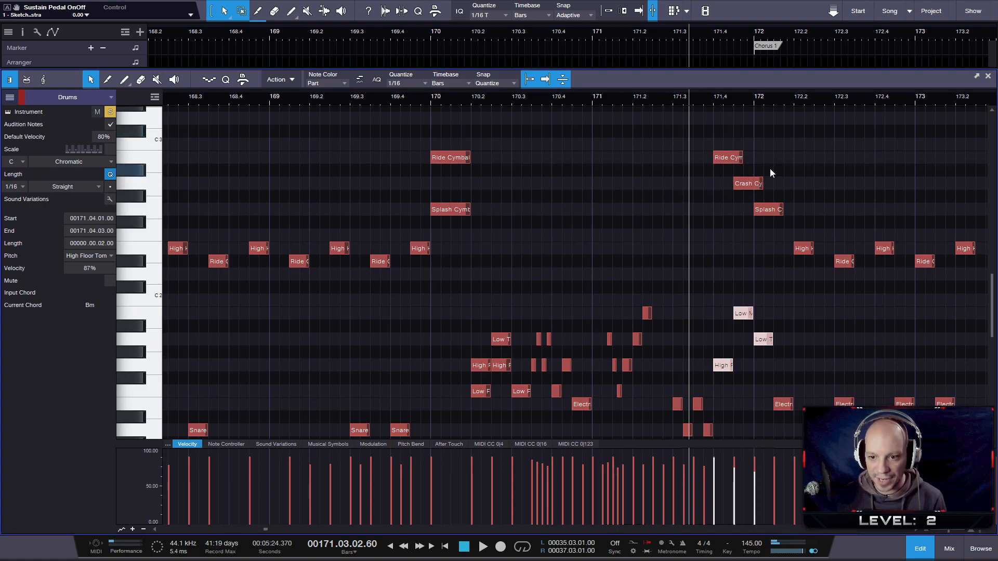
# - Play back the opening of Chorus 1 from the end of bar 171 to check the groove
pyautogui.scroll(-1, 743, 263)
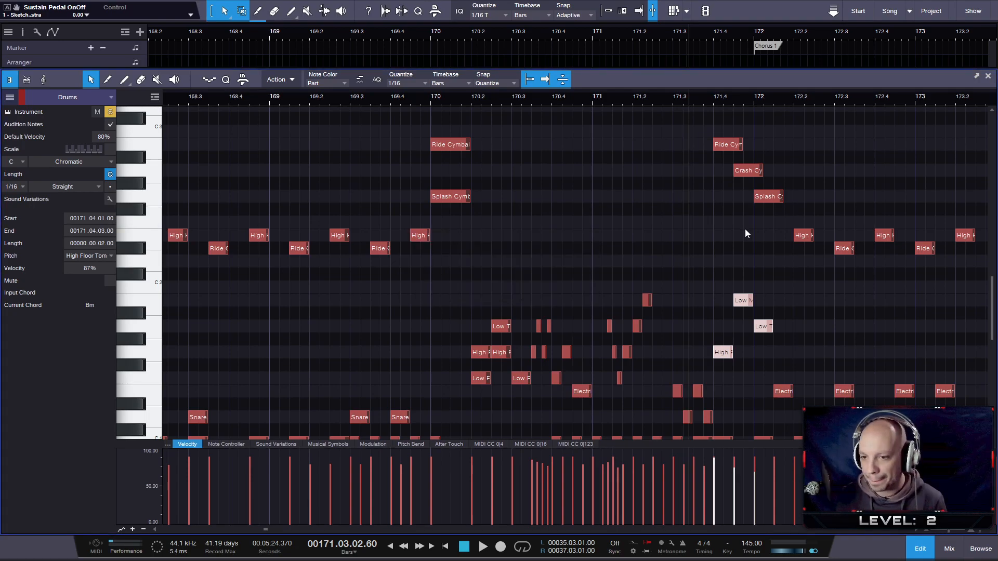
pyautogui.moveTo(841, 101); pyautogui.dragTo(606, 95)
pyautogui.scroll(-4, 625, 162)
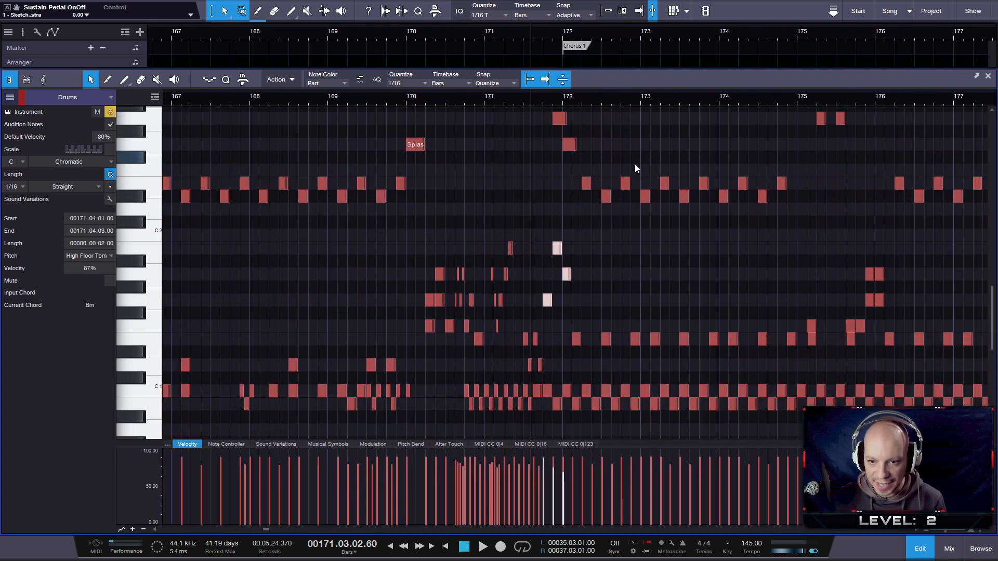
pyautogui.click(561, 100)
pyautogui.press('space')
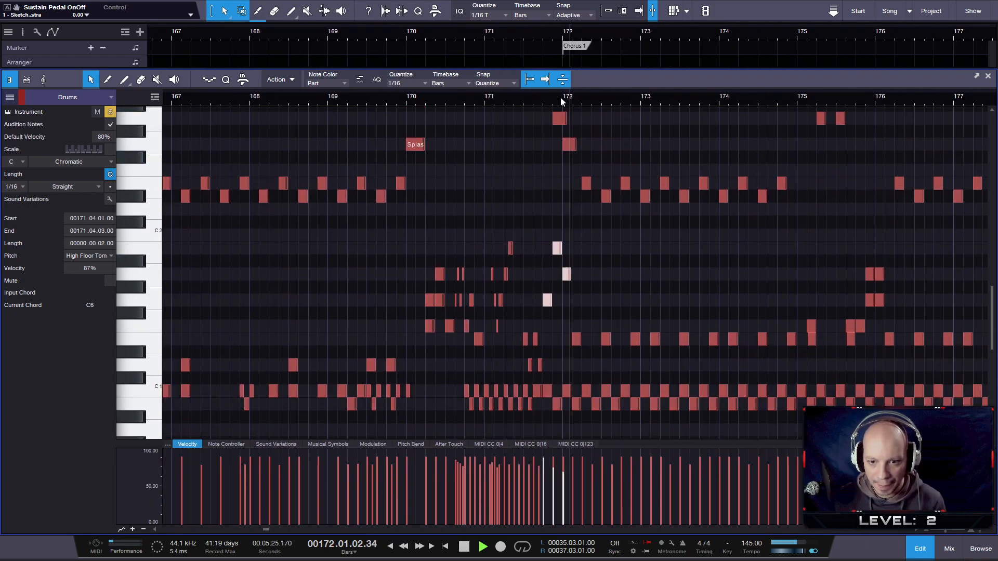
pyautogui.press('space')
# - Move the Electric Snare notes at 173.01.03, 174.01.03 and 175.01.03 down to the Snare pitch
pyautogui.moveTo(649, 309); pyautogui.dragTo(654, 349)
pyautogui.moveTo(732, 314); pyautogui.dragTo(726, 360)
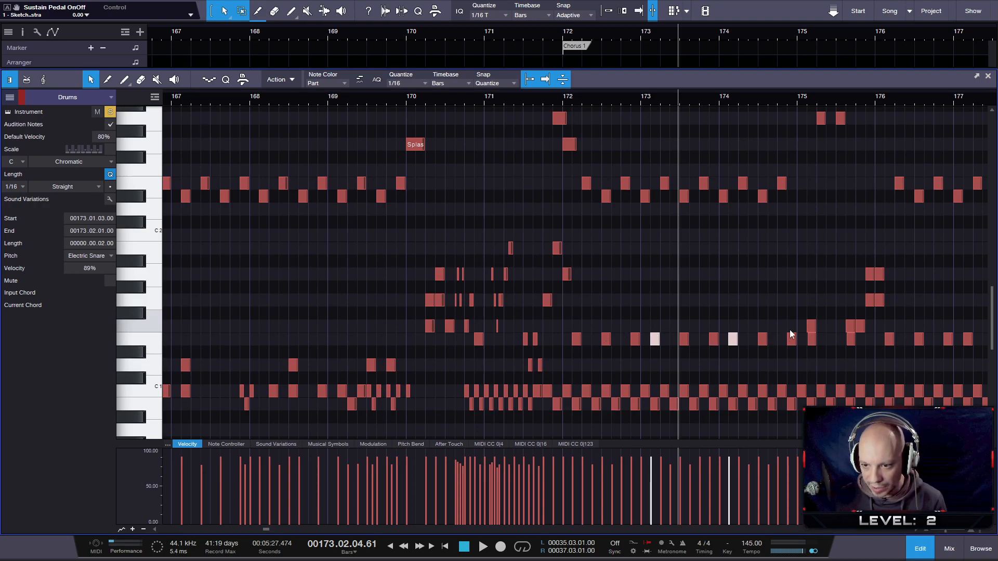
pyautogui.keyDown('shift'); pyautogui.click(811, 339); pyautogui.keyUp('shift')
pyautogui.moveTo(813, 339); pyautogui.dragTo(810, 360)
pyautogui.hotkey('ctrl', 'z')
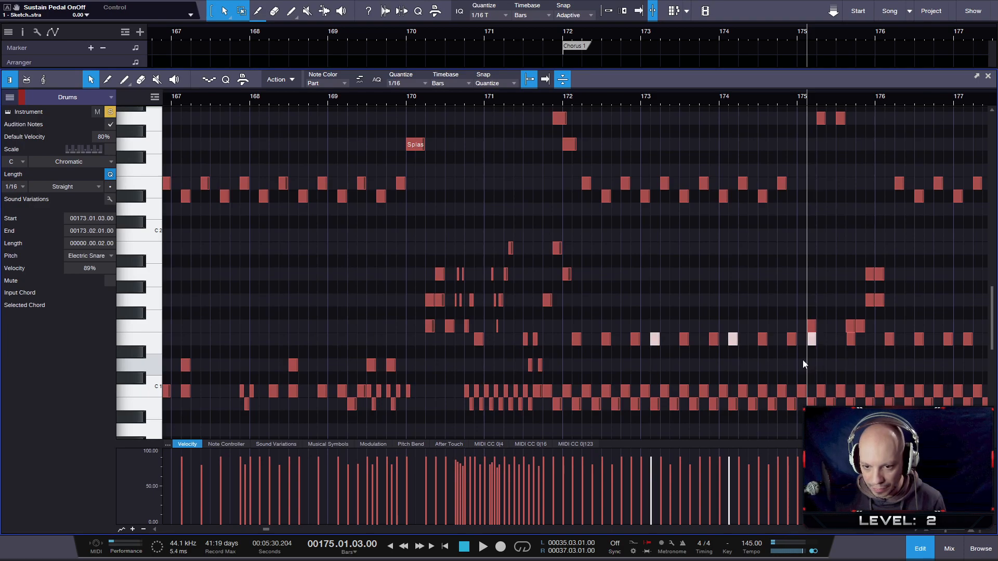
pyautogui.scroll(2, 704, 379)
pyautogui.scroll(2, 707, 374)
pyautogui.moveTo(604, 342); pyautogui.dragTo(600, 362)
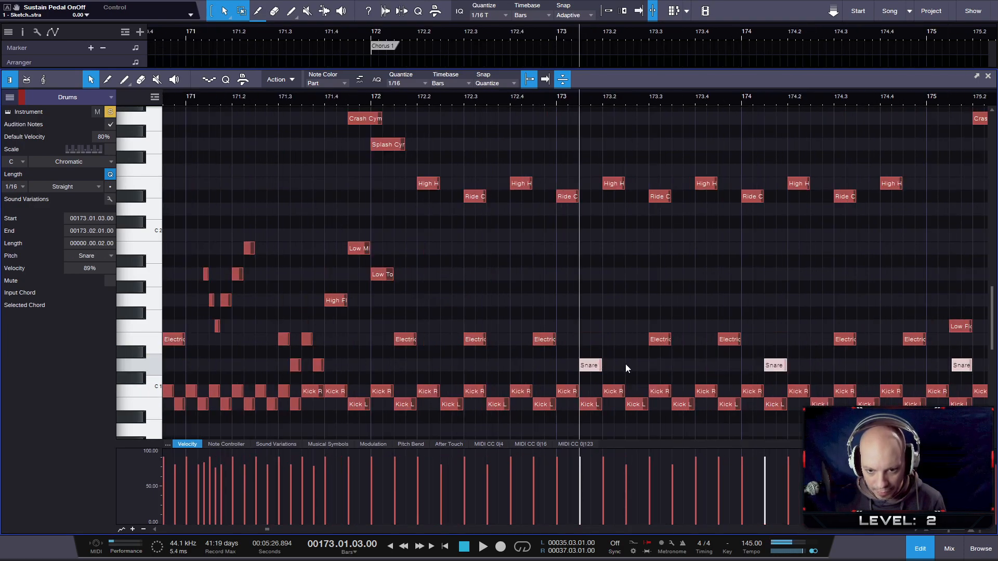
# - Play back from 174.04.04 and lower the two High Floor Tom notes starting at 175.04.03 to 75% velocity
pyautogui.scroll(-5, 770, 338)
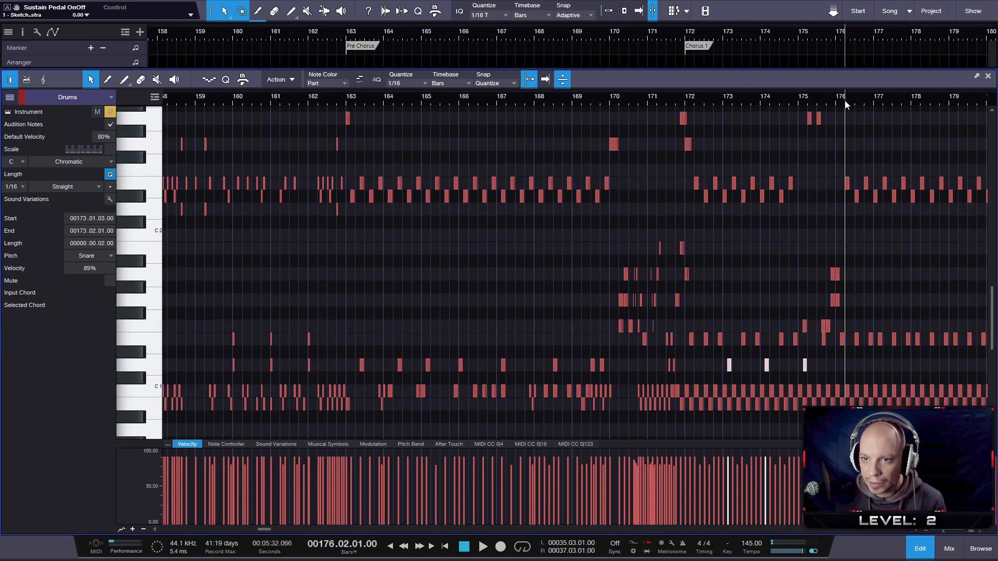
pyautogui.scroll(2, 834, 151)
pyautogui.scroll(1, 834, 151)
pyautogui.scroll(6, 849, 294)
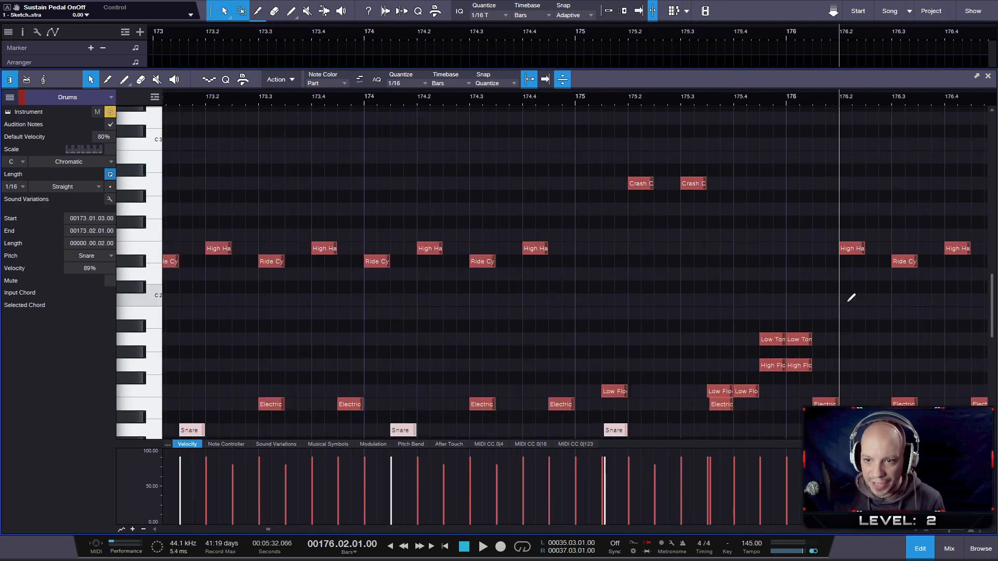
pyautogui.click(567, 101)
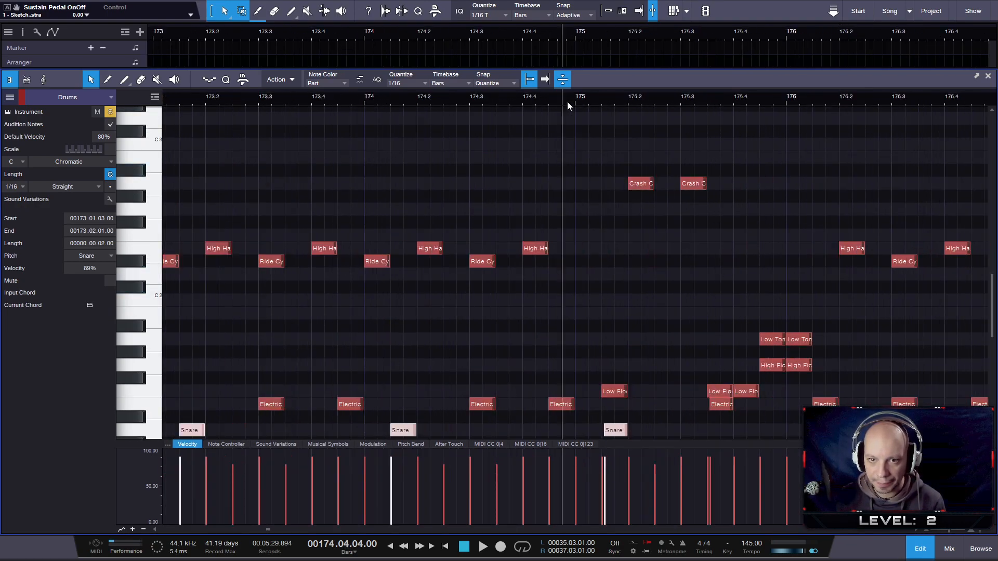
pyautogui.press('space')
pyautogui.press('space')
pyautogui.moveTo(837, 345); pyautogui.dragTo(768, 371)
pyautogui.moveTo(764, 465); pyautogui.dragTo(764, 477)
# - Move the Electric Snare notes after beat 1 of bars 177 to 182, plus the one in beat 3 of bar 182, to Snare
pyautogui.moveTo(857, 96); pyautogui.dragTo(505, 93)
pyautogui.scroll(-4, 686, 249)
pyautogui.scroll(-4, 723, 257)
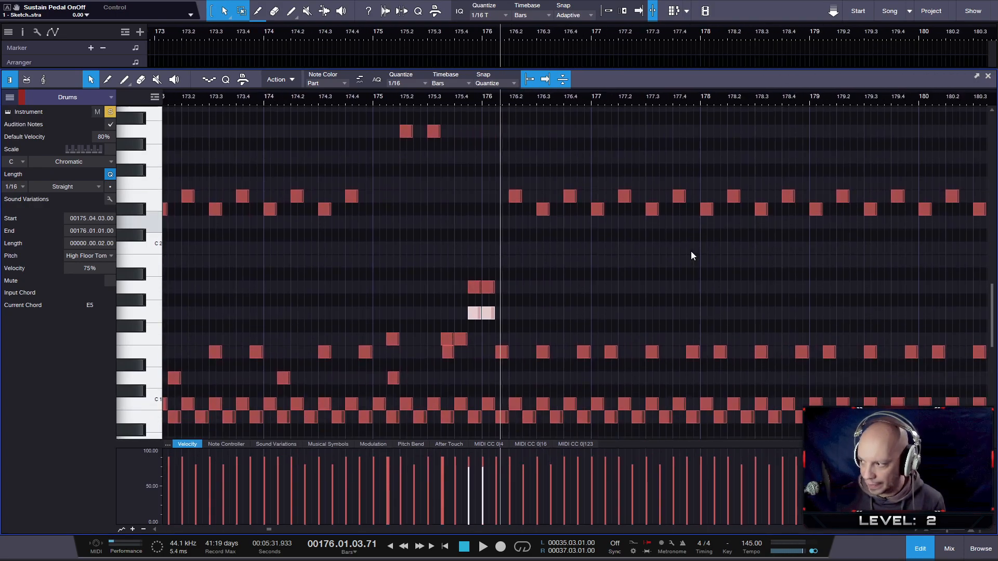
pyautogui.scroll(3, 723, 257)
pyautogui.hscroll(-2, 717, 275)
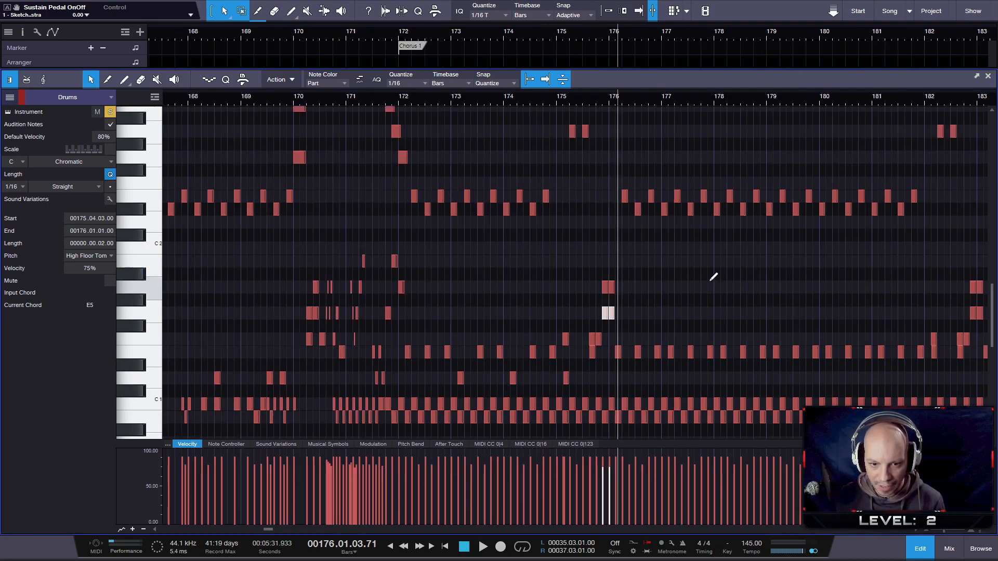
pyautogui.click(671, 353)
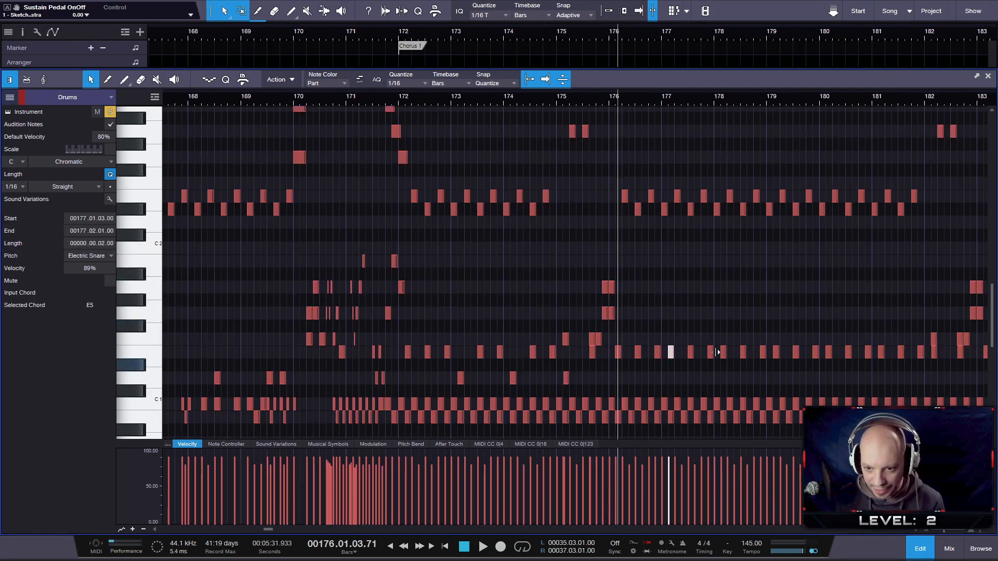
pyautogui.keyDown('shift'); pyautogui.click(723, 353); pyautogui.keyUp('shift')
pyautogui.keyDown('shift'); pyautogui.click(776, 352); pyautogui.keyUp('shift')
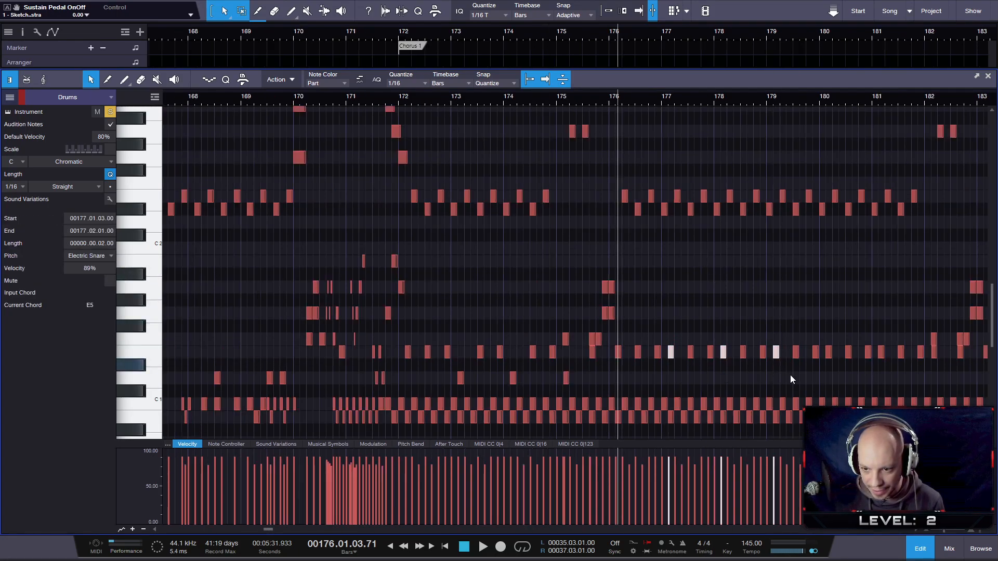
pyautogui.keyDown('shift'); pyautogui.click(829, 353); pyautogui.keyUp('shift')
pyautogui.keyDown('shift'); pyautogui.click(881, 352); pyautogui.keyUp('shift')
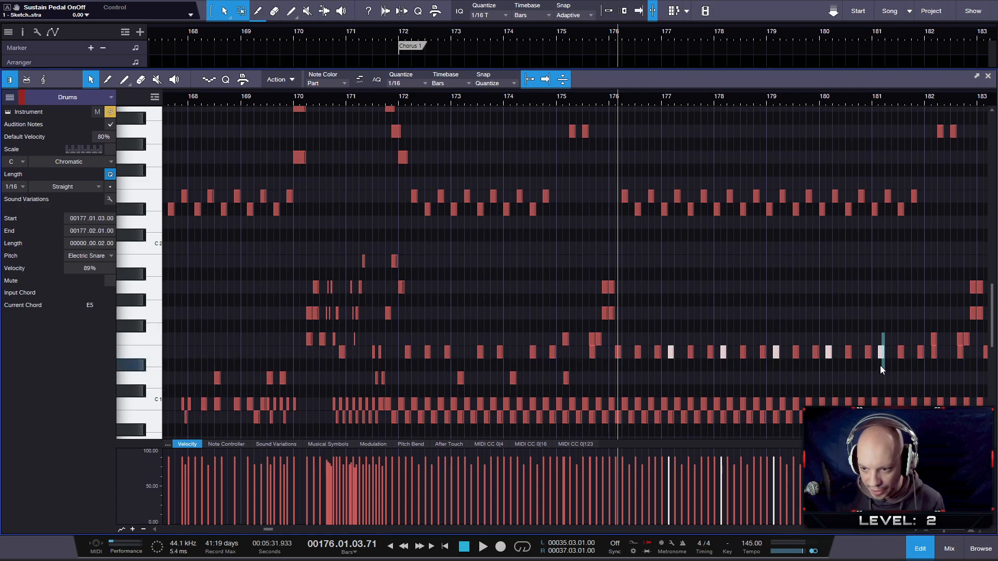
pyautogui.moveTo(968, 355); pyautogui.dragTo(942, 356)
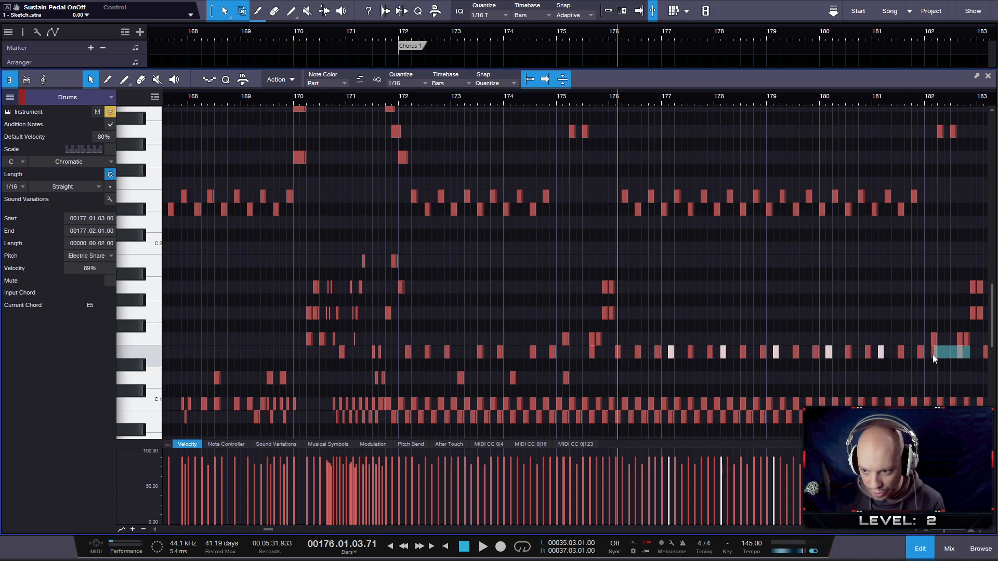
pyautogui.moveTo(934, 359); pyautogui.dragTo(934, 384)
# - Play back the fill in bar 182 and lower the velocity of the two High Floor Tom notes starting at 182.04.03
pyautogui.moveTo(922, 98); pyautogui.dragTo(754, 107)
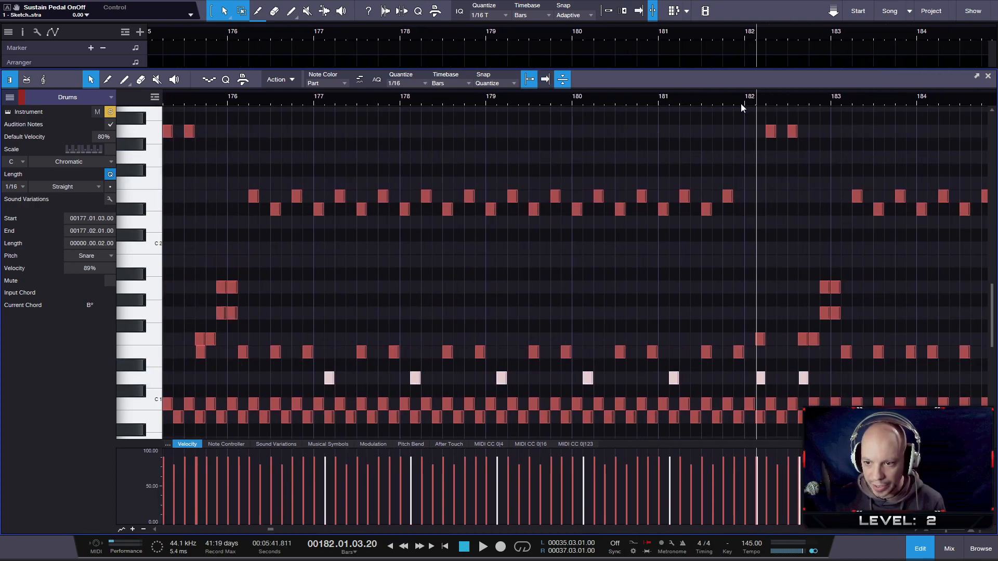
pyautogui.press('space')
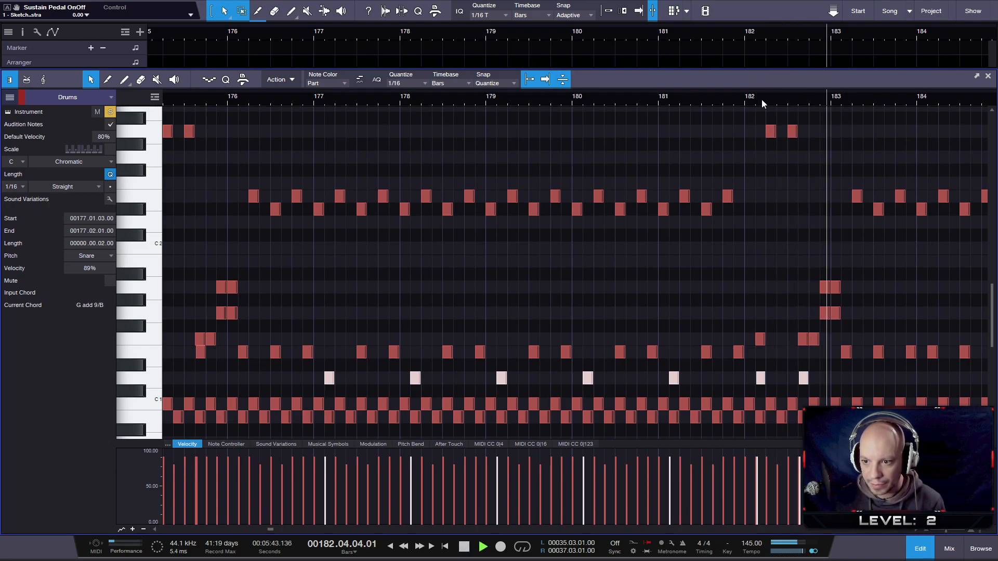
pyautogui.click(775, 102)
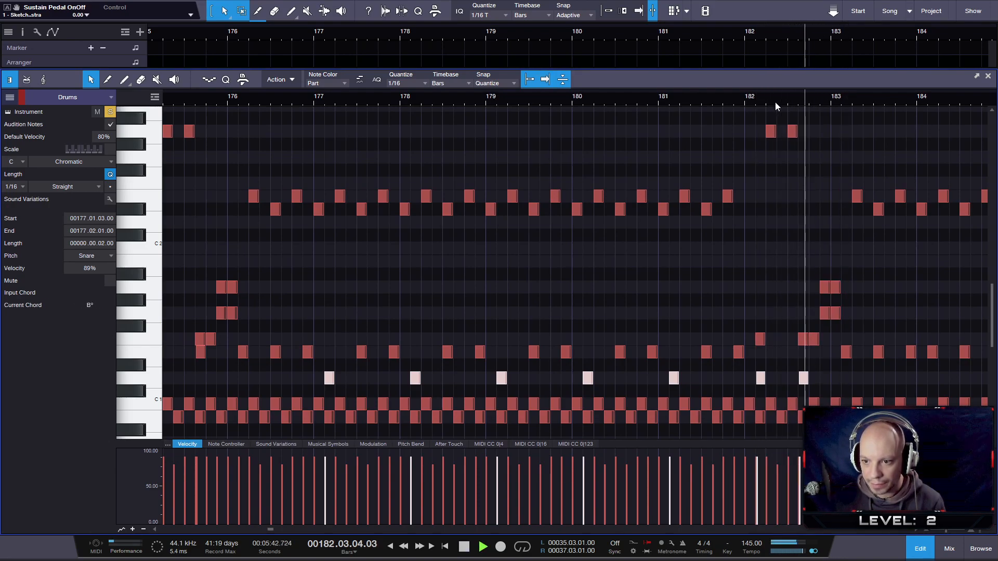
pyautogui.press('space')
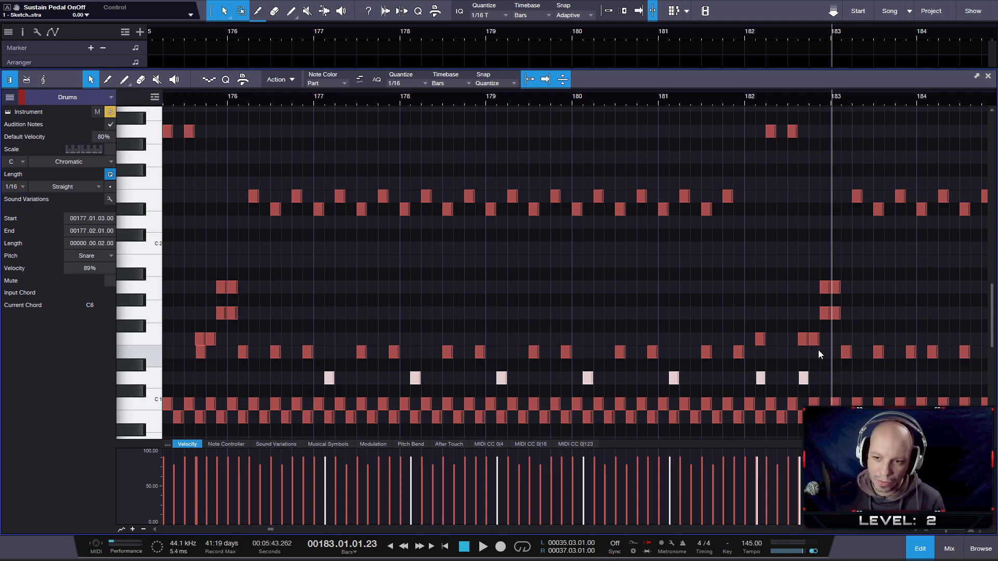
pyautogui.click(822, 326)
pyautogui.click(827, 313)
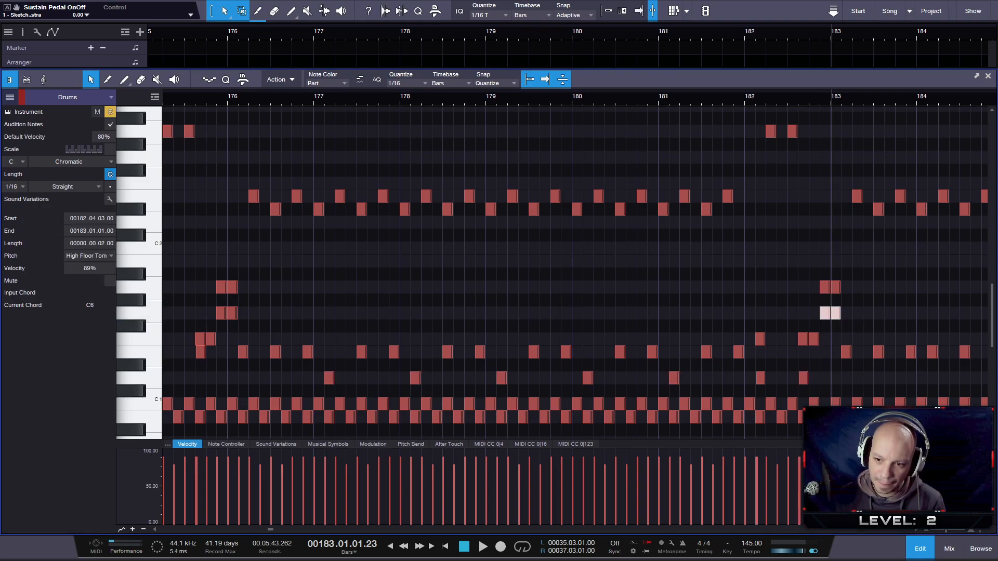
pyautogui.moveTo(820, 464); pyautogui.dragTo(820, 468)
# - Move the Electric Snare notes after beat 1 of bars 184 to 188 down to the Snare pitch
pyautogui.moveTo(869, 104); pyautogui.dragTo(452, 95)
pyautogui.click(476, 352)
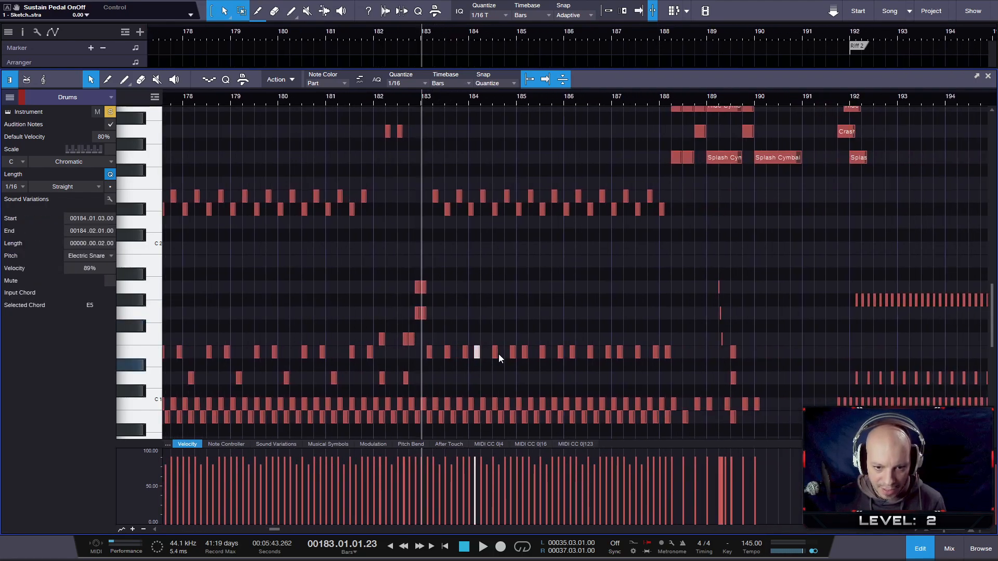
pyautogui.keyDown('shift'); pyautogui.click(524, 353); pyautogui.keyUp('shift')
pyautogui.keyDown('shift'); pyautogui.click(572, 353); pyautogui.keyUp('shift')
pyautogui.keyDown('shift'); pyautogui.click(619, 354); pyautogui.keyUp('shift')
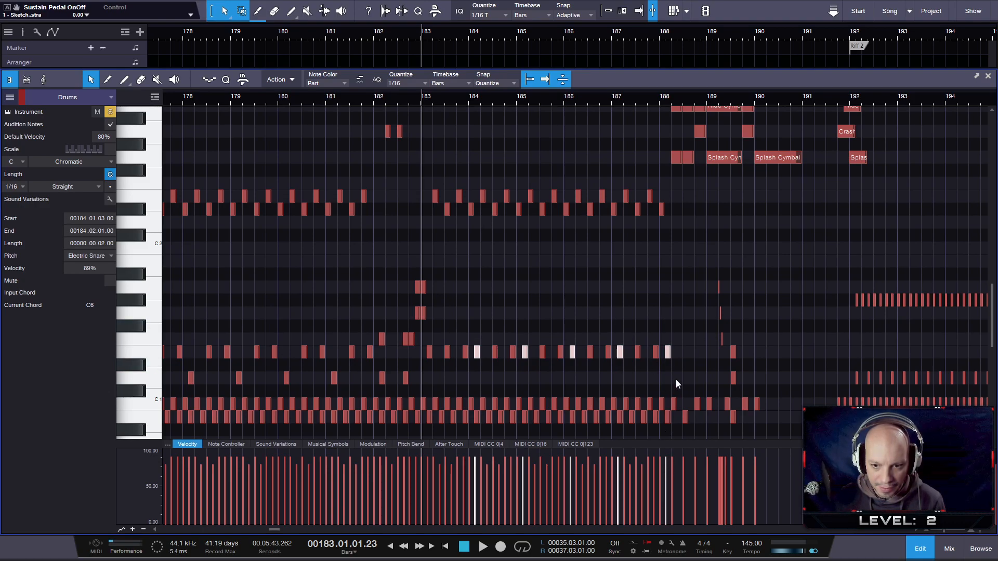
pyautogui.moveTo(667, 353); pyautogui.dragTo(669, 378)
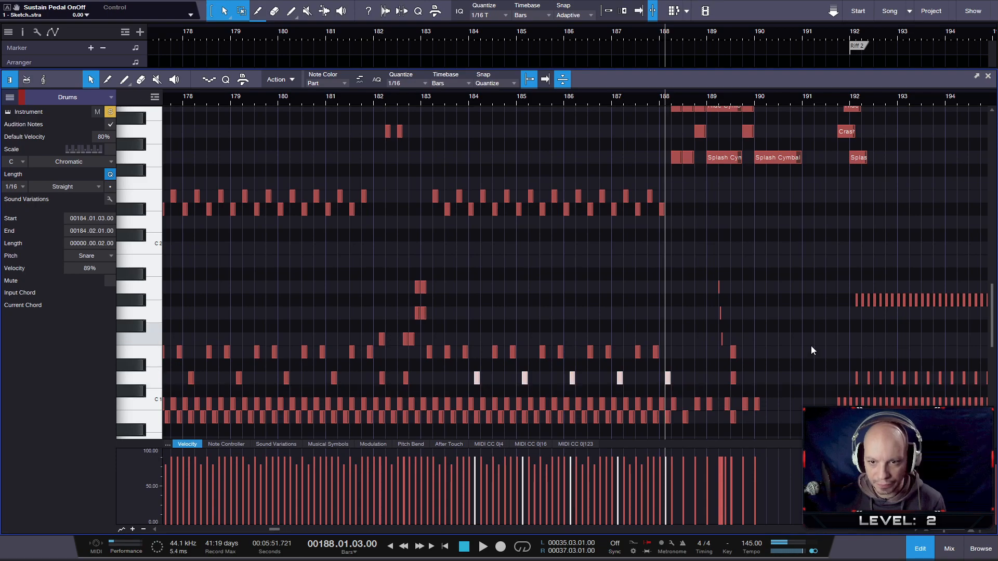
# - Select the tom and snare notes of the short fill in bar 189 and taper their velocities downwards, starting at 86%
pyautogui.scroll(1, 685, 229)
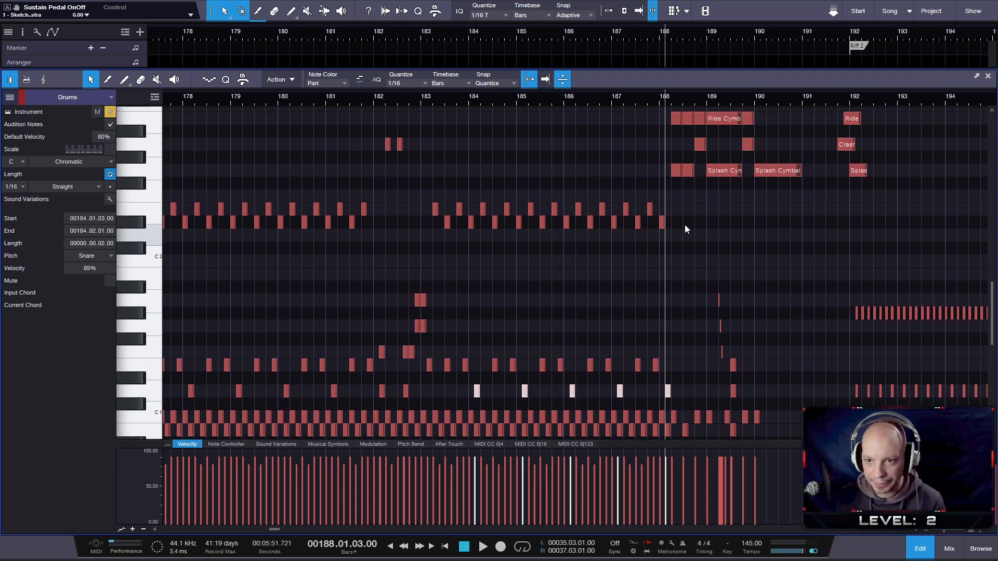
pyautogui.scroll(-1, 685, 229)
pyautogui.moveTo(690, 227); pyautogui.dragTo(753, 385)
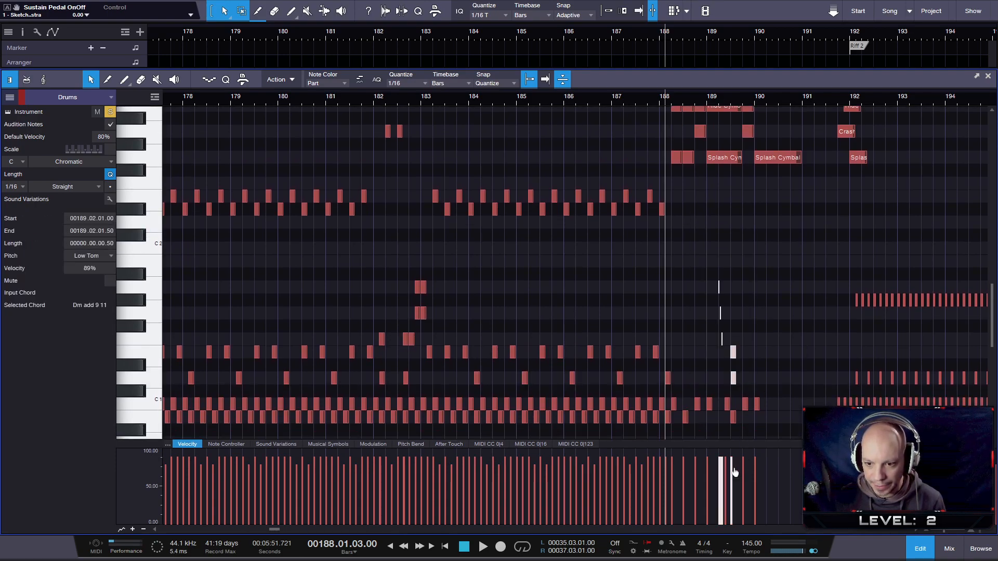
pyautogui.moveTo(718, 458); pyautogui.dragTo(732, 469)
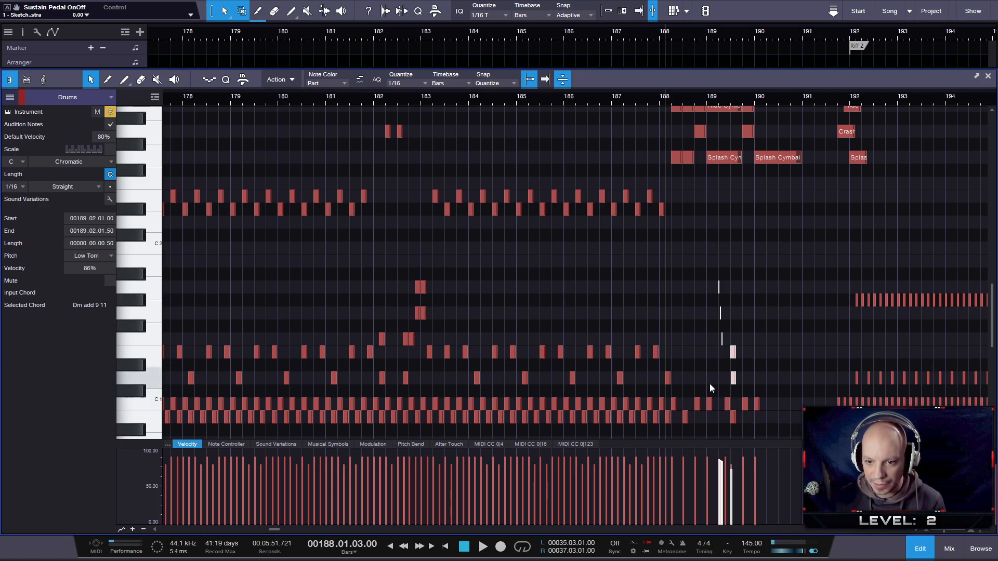
# - Select the Splash Cymbal and Crash Cymbal 2 notes from bar 188 to bar 190 and lower their velocity to 75%
pyautogui.scroll(1, 730, 335)
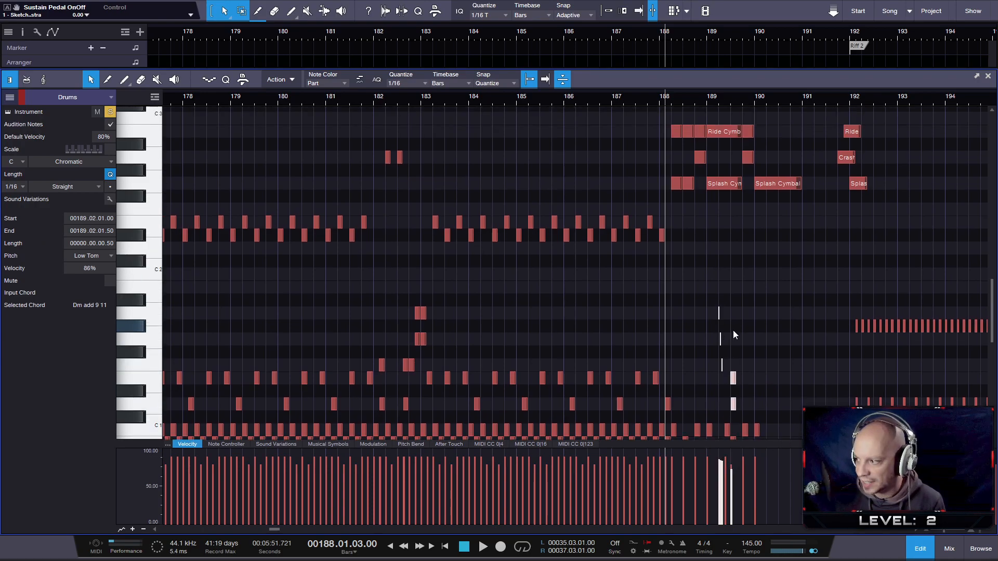
pyautogui.scroll(4, 733, 331)
pyautogui.keyDown('ctrl'); pyautogui.scroll(5, 713, 301); pyautogui.keyUp('ctrl')
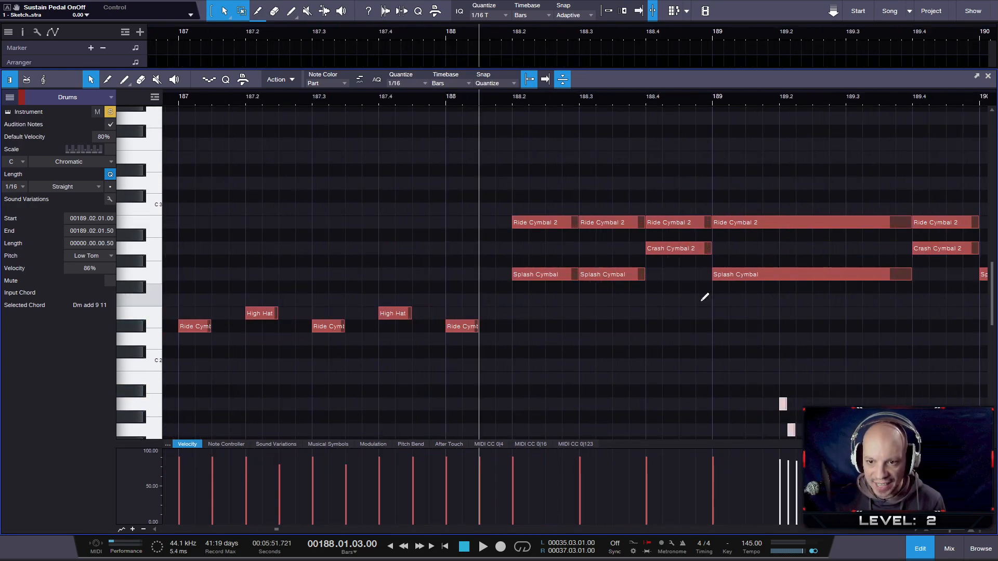
pyautogui.keyDown('ctrl'); pyautogui.scroll(-2, 707, 296); pyautogui.keyUp('ctrl')
pyautogui.moveTo(592, 306); pyautogui.dragTo(877, 253)
pyautogui.moveTo(587, 477); pyautogui.dragTo(586, 487)
pyautogui.keyDown('ctrl'); pyautogui.scroll(-4, 668, 359); pyautogui.keyUp('ctrl')
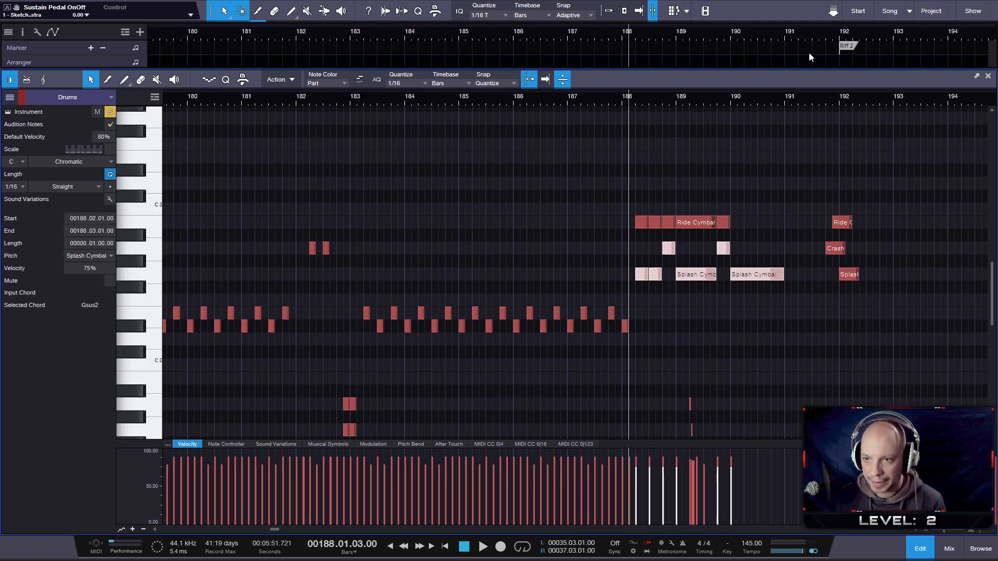
# - Play back the cymbal hits leading into Riff 2 and set the Ride Cymbal 2 note at 191.04.03 to 78% velocity
pyautogui.click(820, 99)
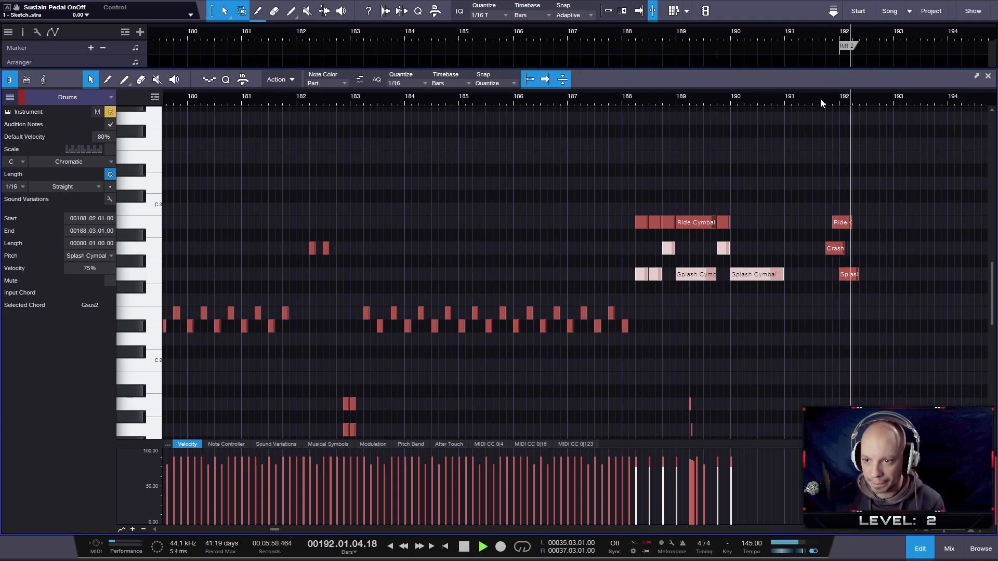
pyautogui.scroll(-2, 856, 313)
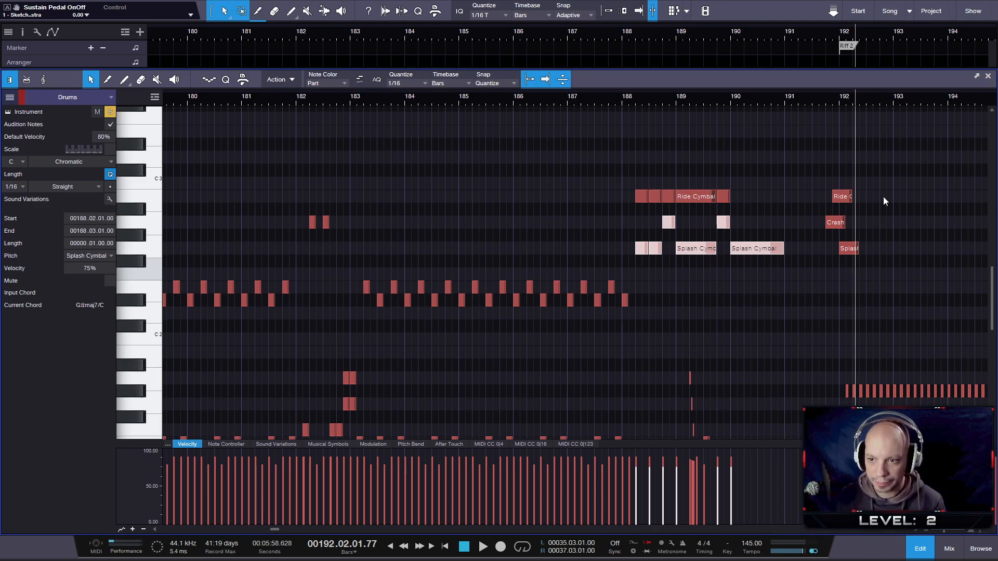
pyautogui.click(842, 206)
pyautogui.click(841, 197)
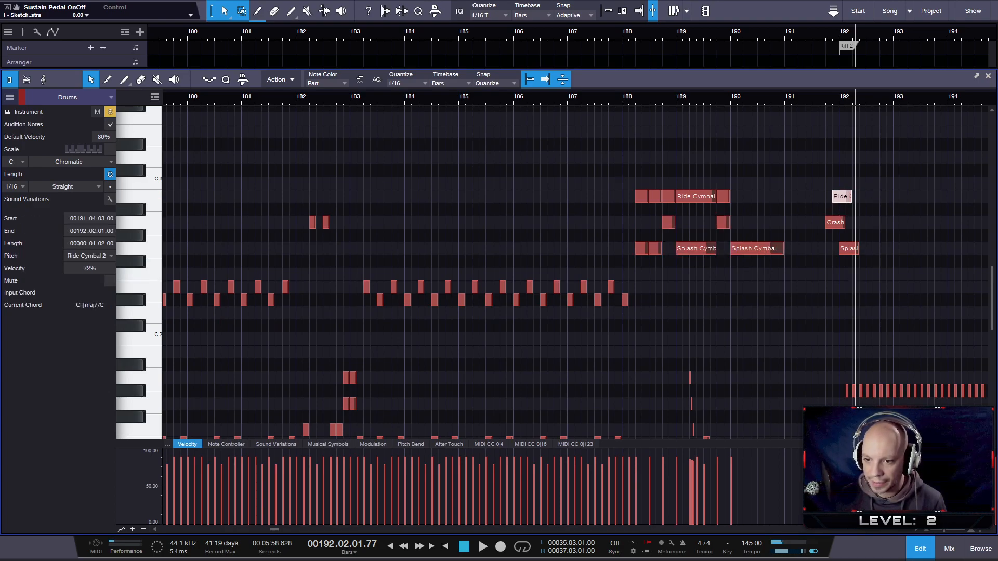
pyautogui.moveTo(832, 466); pyautogui.dragTo(832, 467)
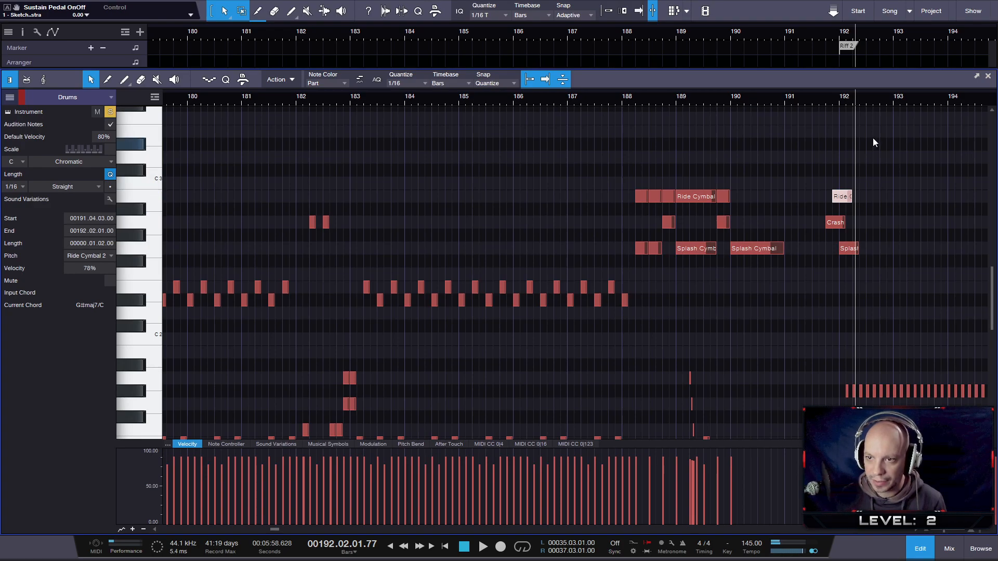
# - Audition the hi-hat sounds and their neighbouring drum pitches on the piano keyboard for the Riff 2 section
pyautogui.scroll(-3, 859, 167)
pyautogui.moveTo(889, 97); pyautogui.dragTo(630, 91)
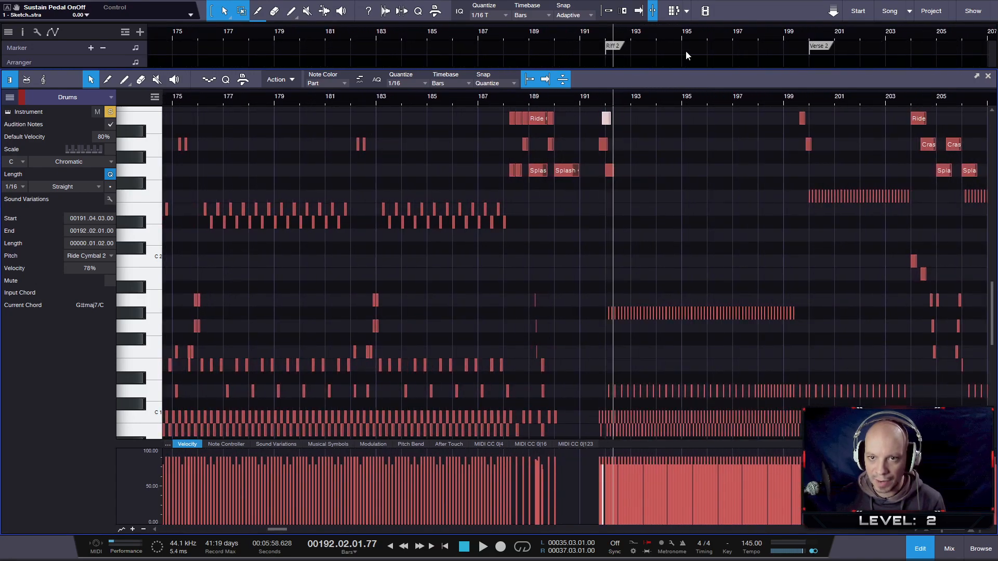
pyautogui.scroll(2, 697, 229)
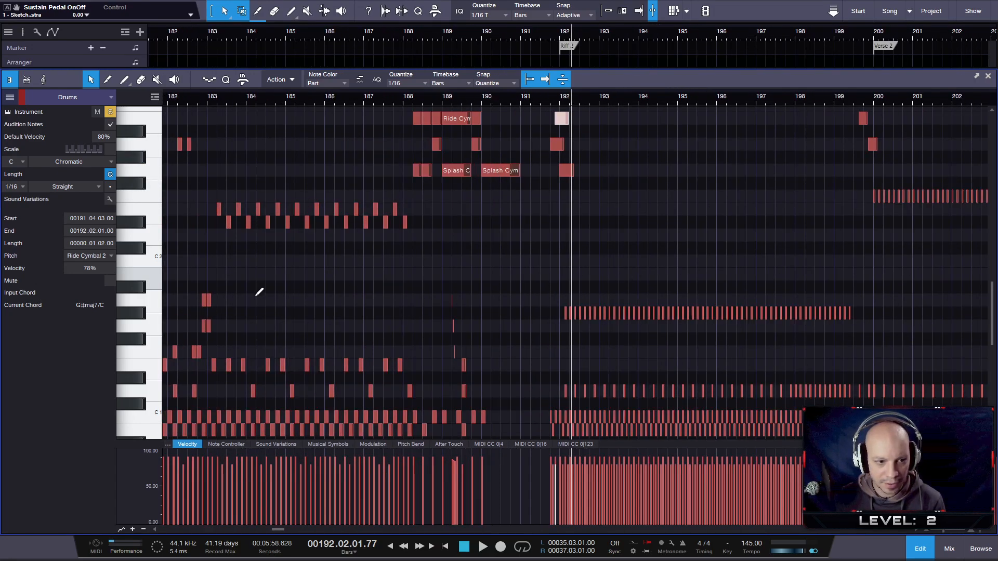
pyautogui.scroll(4, 257, 295)
pyautogui.click(135, 316)
pyautogui.click(135, 316)
pyautogui.click(139, 330)
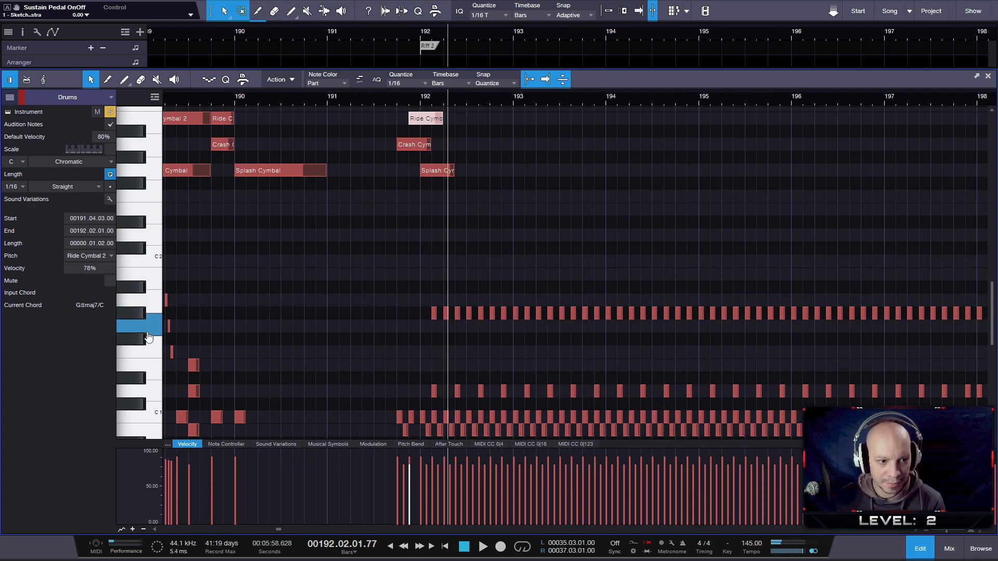
pyautogui.click(138, 313)
pyautogui.click(138, 291)
pyautogui.click(138, 313)
pyautogui.click(136, 327)
pyautogui.click(134, 341)
pyautogui.click(136, 327)
pyautogui.click(135, 314)
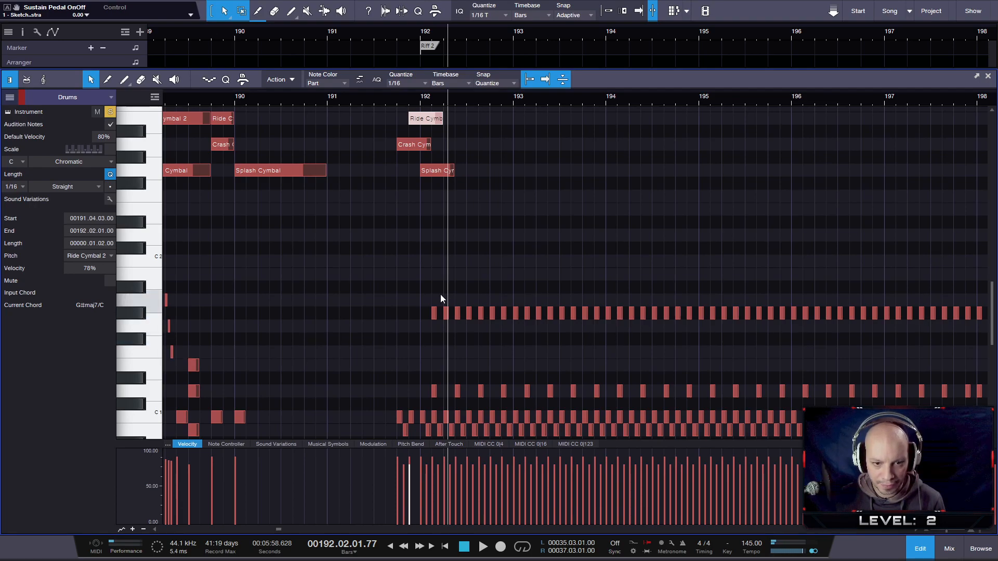
# - Select every second Pedal HiHat note of bars 192 to 199, starting at 192.02.01, and move them down to the Closed HiHat pitch
pyautogui.moveTo(449, 267); pyautogui.dragTo(494, 325)
pyautogui.moveTo(513, 281); pyautogui.dragTo(687, 320)
pyautogui.keyDown('shift'); pyautogui.click(656, 312); pyautogui.keyUp('shift')
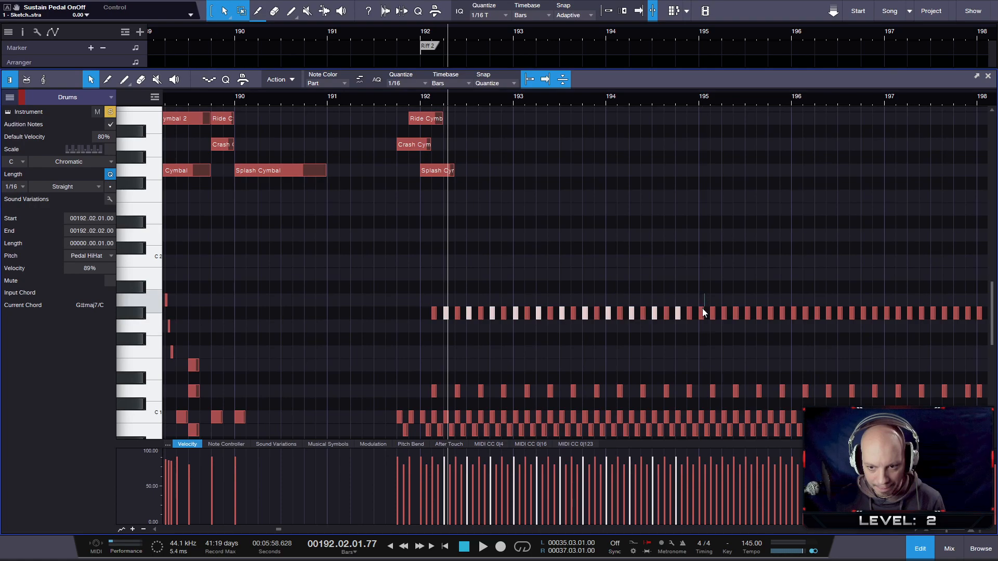
pyautogui.moveTo(726, 283); pyautogui.dragTo(720, 329)
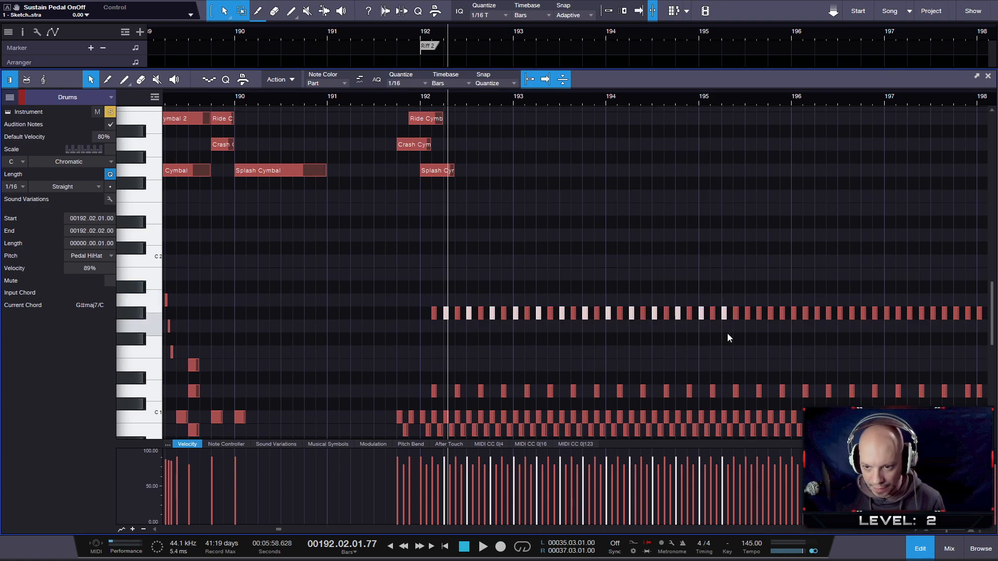
pyautogui.scroll(2, 794, 345)
pyautogui.moveTo(790, 102); pyautogui.dragTo(568, 99)
pyautogui.moveTo(461, 256); pyautogui.dragTo(453, 341)
pyautogui.moveTo(497, 269); pyautogui.dragTo(498, 335)
pyautogui.moveTo(532, 284); pyautogui.dragTo(531, 323)
pyautogui.moveTo(570, 290); pyautogui.dragTo(563, 326)
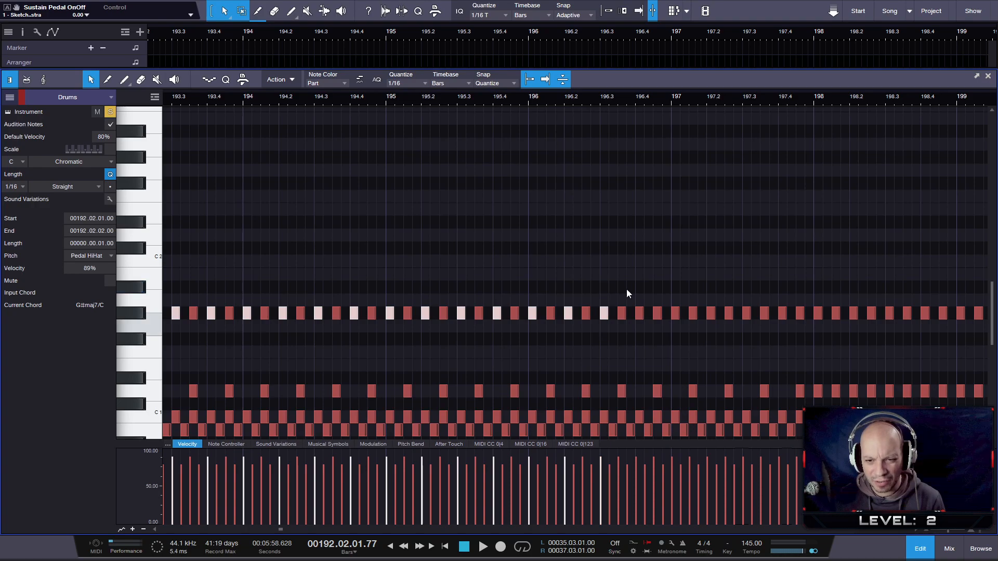
pyautogui.moveTo(670, 269); pyautogui.dragTo(678, 319)
pyautogui.moveTo(706, 281); pyautogui.dragTo(714, 336)
pyautogui.moveTo(779, 285); pyautogui.dragTo(819, 330)
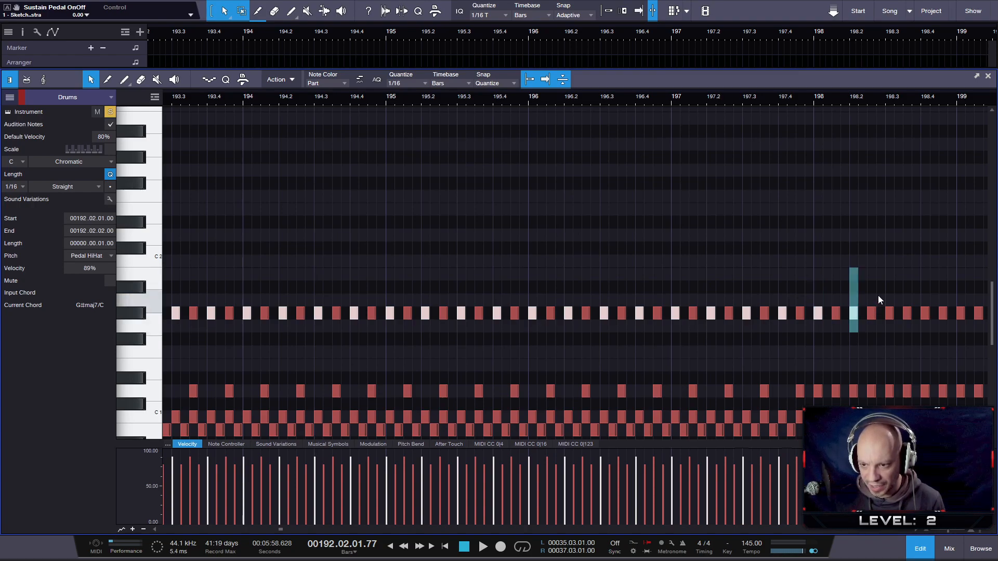
pyautogui.moveTo(887, 267); pyautogui.dragTo(890, 329)
pyautogui.moveTo(921, 281); pyautogui.dragTo(962, 332)
pyautogui.moveTo(813, 98); pyautogui.dragTo(657, 92)
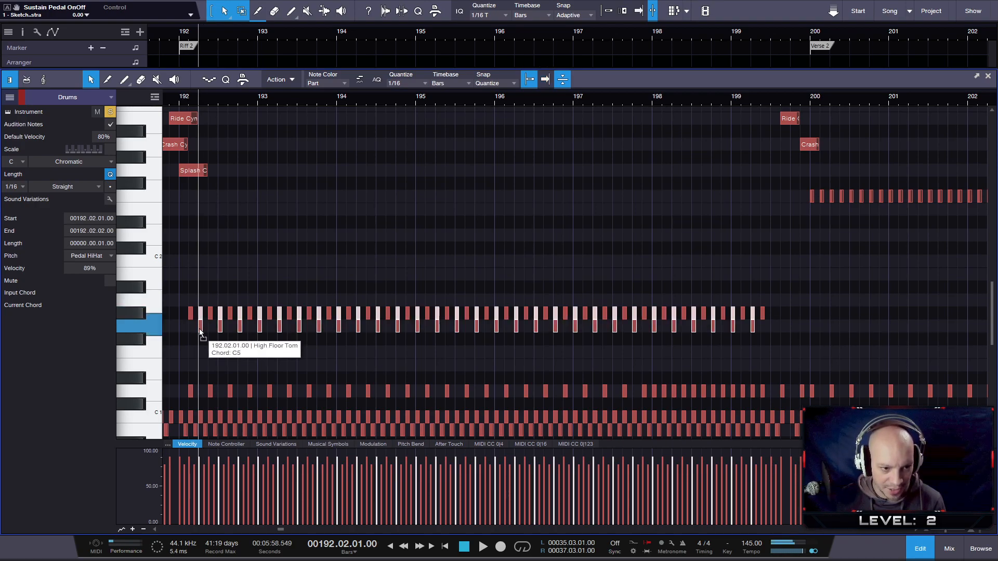
pyautogui.moveTo(200, 314); pyautogui.dragTo(198, 340)
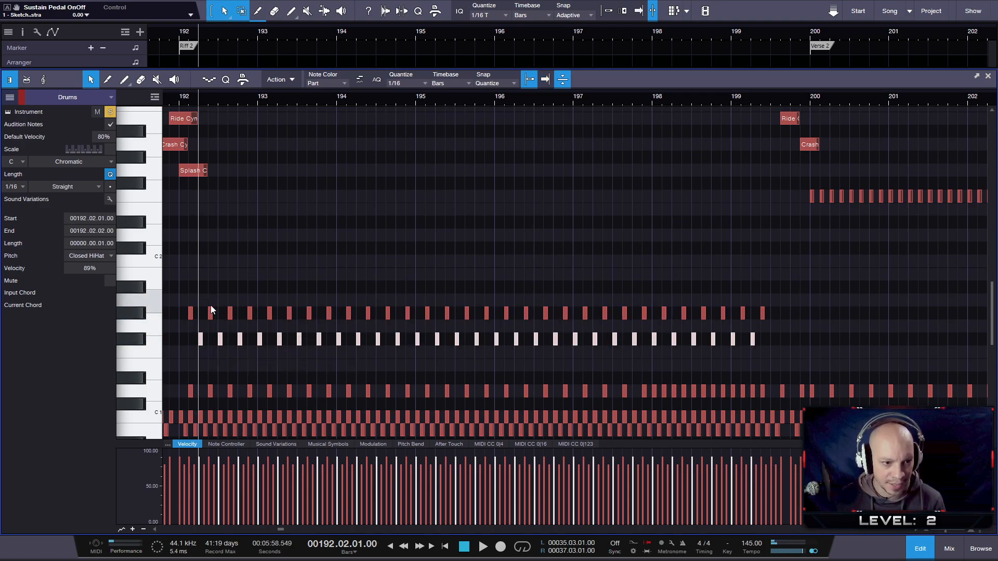
# - Play back the opening bars of Riff 2 to check the alternating pedal and closed hi-hat pattern
pyautogui.click(175, 104)
pyautogui.press('space')
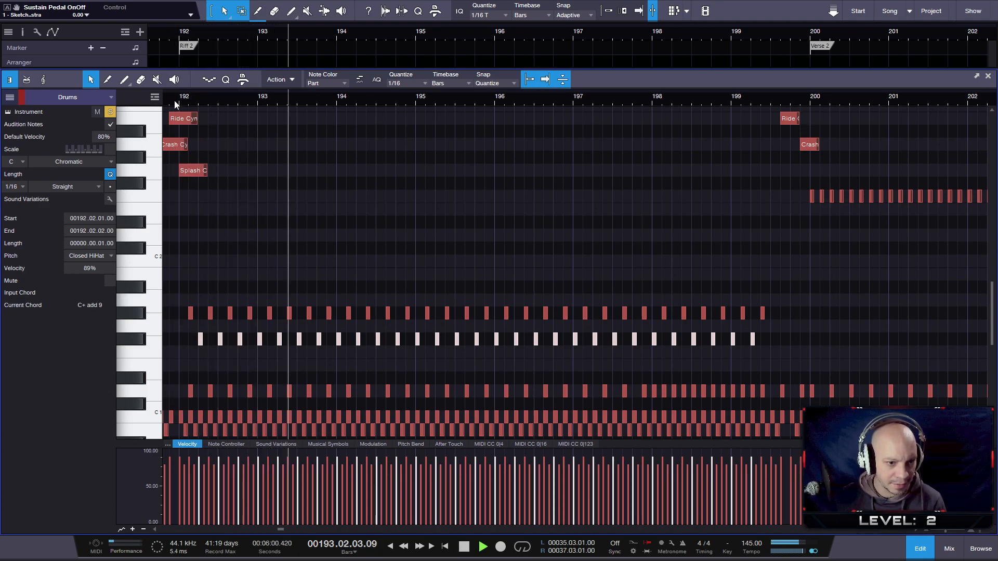
pyautogui.press('space')
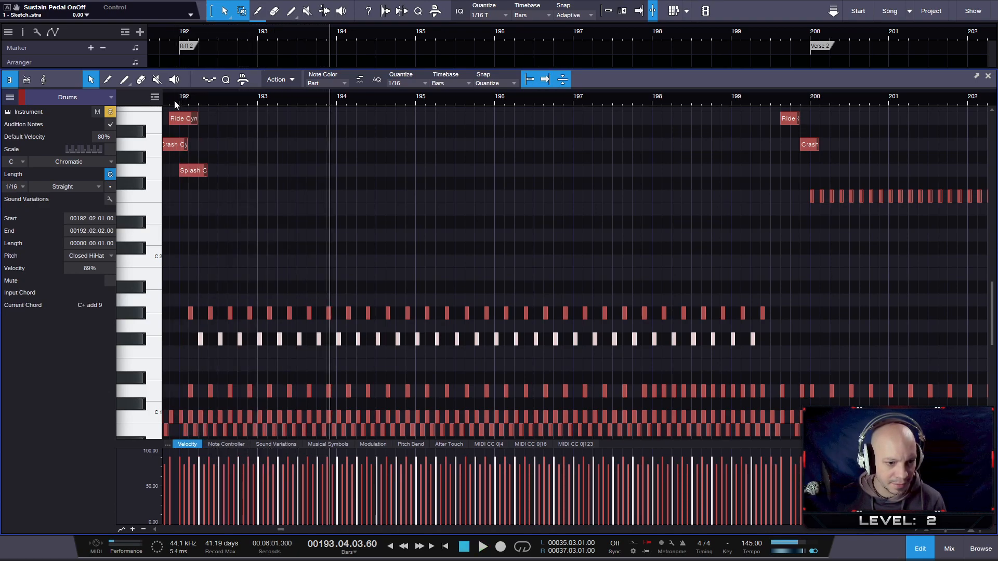
pyautogui.click(211, 284)
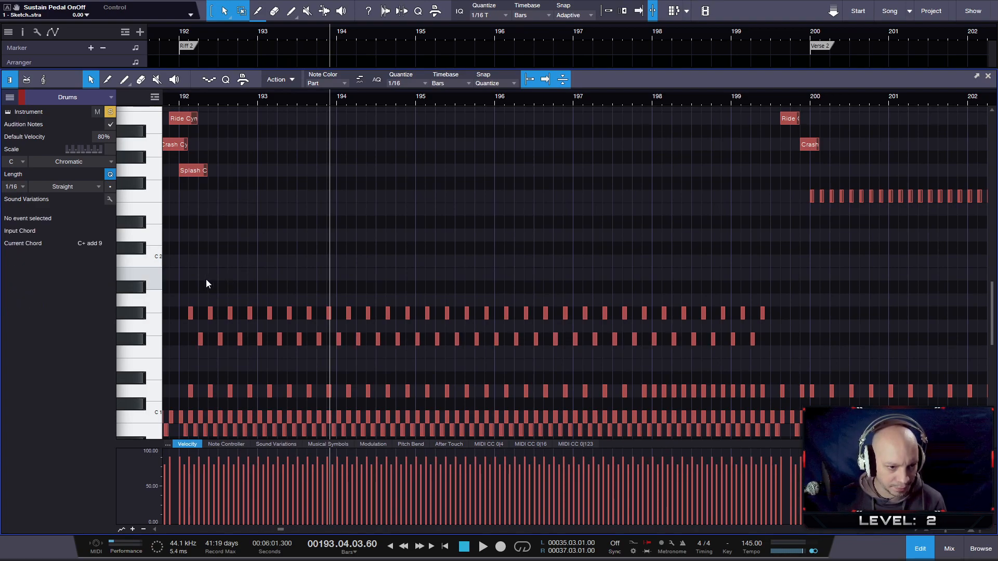
pyautogui.scroll(2, 208, 279)
pyautogui.moveTo(236, 101); pyautogui.dragTo(345, 95)
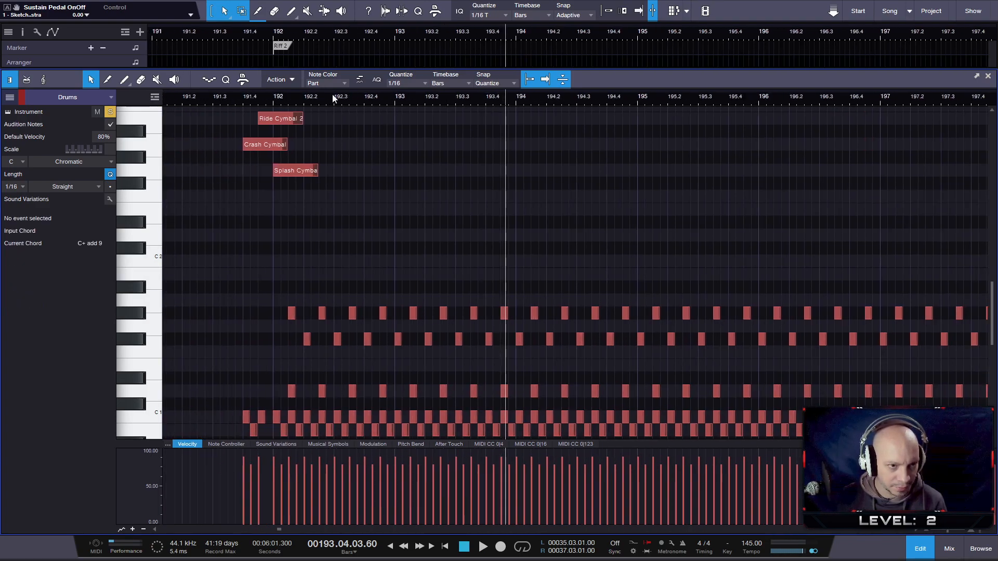
pyautogui.click(275, 99)
pyautogui.press('space')
pyautogui.click(251, 101)
pyautogui.click(224, 105)
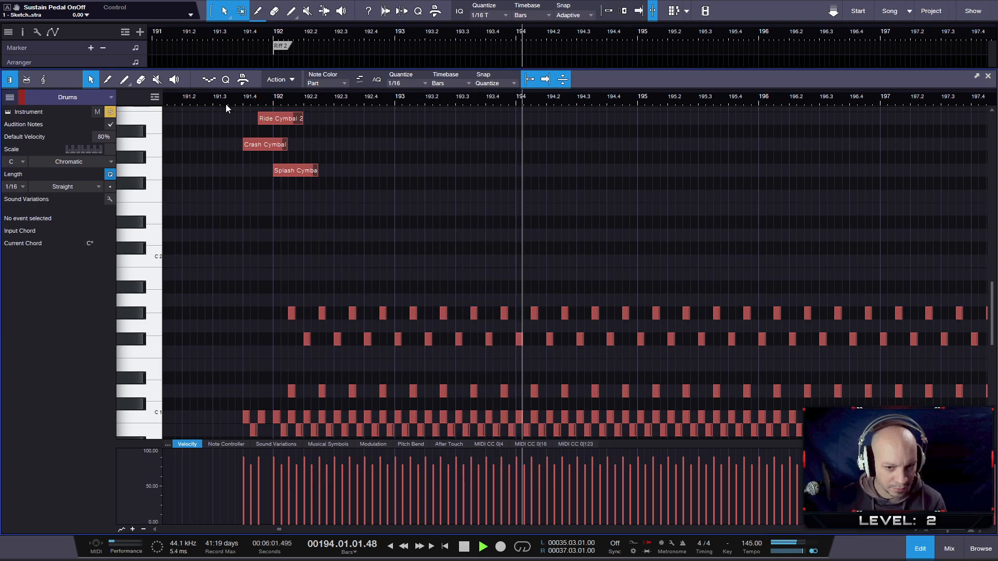
pyautogui.press('space')
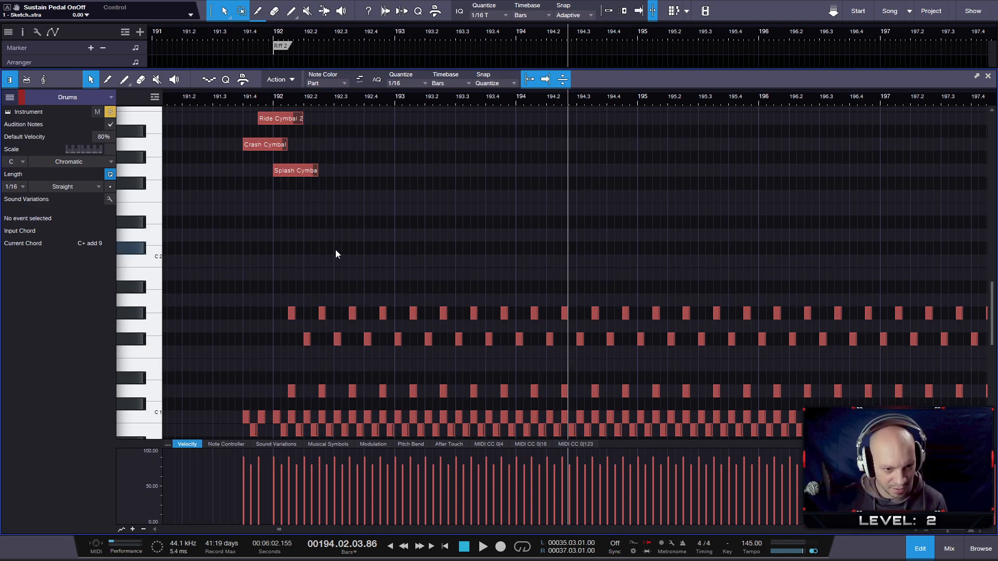
# - Select every second remaining Pedal HiHat note of bars 192 to 199, starting at 192.02.03, and move them up to the Open HiHat pitch
pyautogui.moveTo(319, 286); pyautogui.dragTo(328, 319)
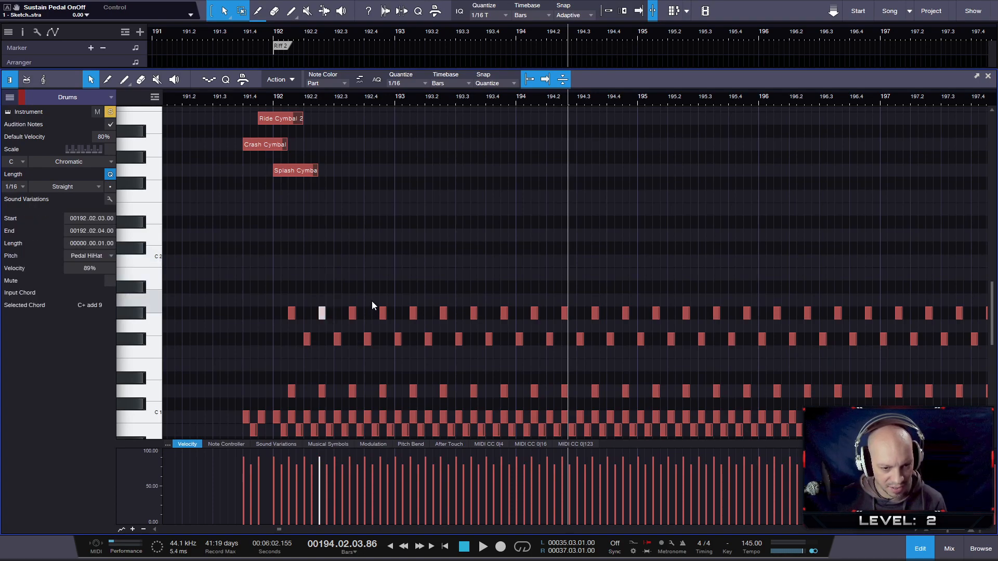
pyautogui.moveTo(393, 320); pyautogui.dragTo(393, 319)
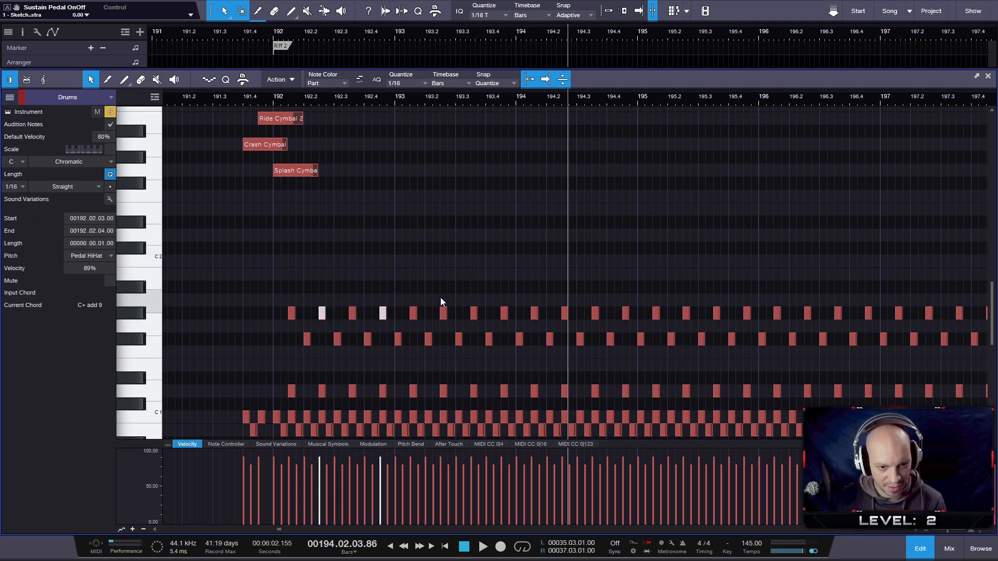
pyautogui.moveTo(439, 293); pyautogui.dragTo(448, 333)
pyautogui.moveTo(497, 295); pyautogui.dragTo(510, 329)
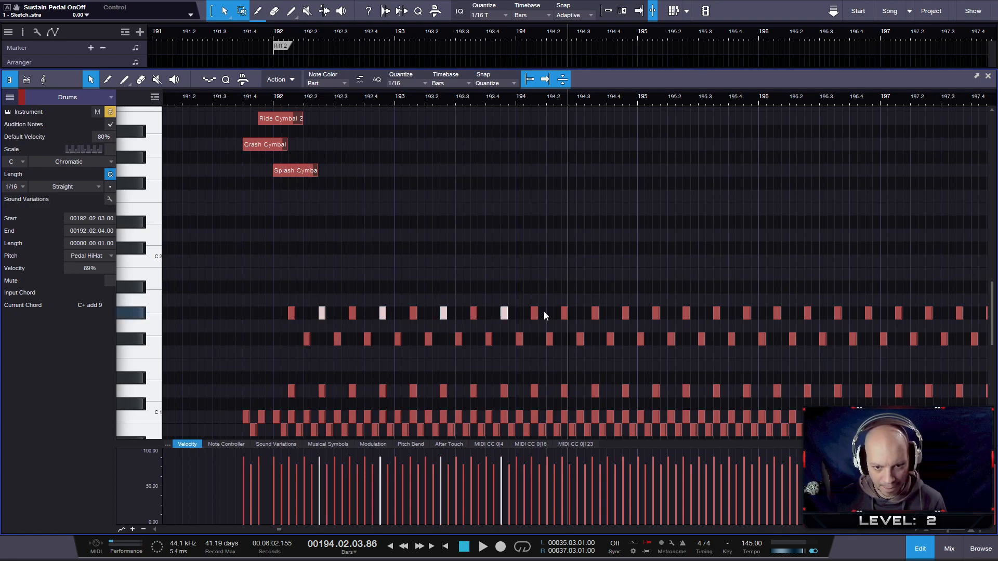
pyautogui.moveTo(575, 312); pyautogui.dragTo(755, 318)
pyautogui.moveTo(822, 315); pyautogui.dragTo(934, 316)
pyautogui.moveTo(926, 102); pyautogui.dragTo(619, 102)
pyautogui.moveTo(643, 267); pyautogui.dragTo(672, 317)
pyautogui.moveTo(725, 291); pyautogui.dragTo(736, 318)
pyautogui.moveTo(797, 326); pyautogui.dragTo(803, 322)
pyautogui.moveTo(854, 283); pyautogui.dragTo(874, 317)
pyautogui.moveTo(529, 101); pyautogui.dragTo(537, 134)
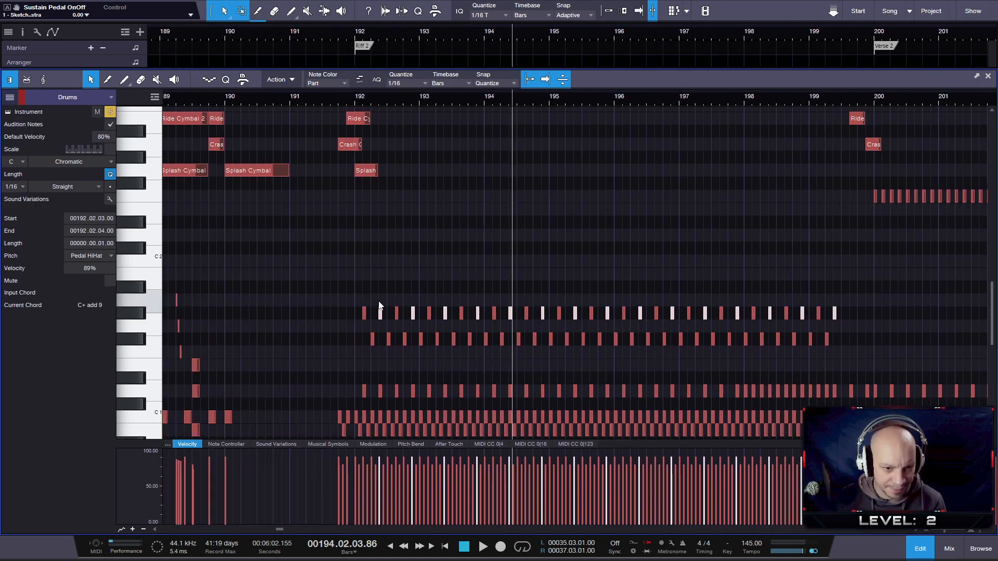
pyautogui.moveTo(381, 317); pyautogui.dragTo(381, 287)
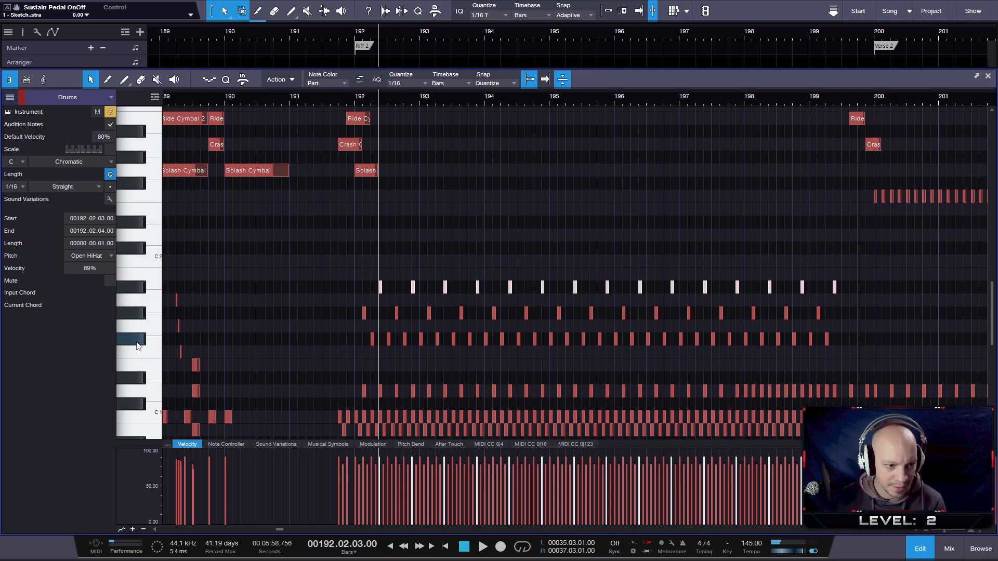
# - Play back the start of Riff 2 to hear the pattern of pedal, closed and open hi-hats
pyautogui.click(349, 97)
pyautogui.press('space')
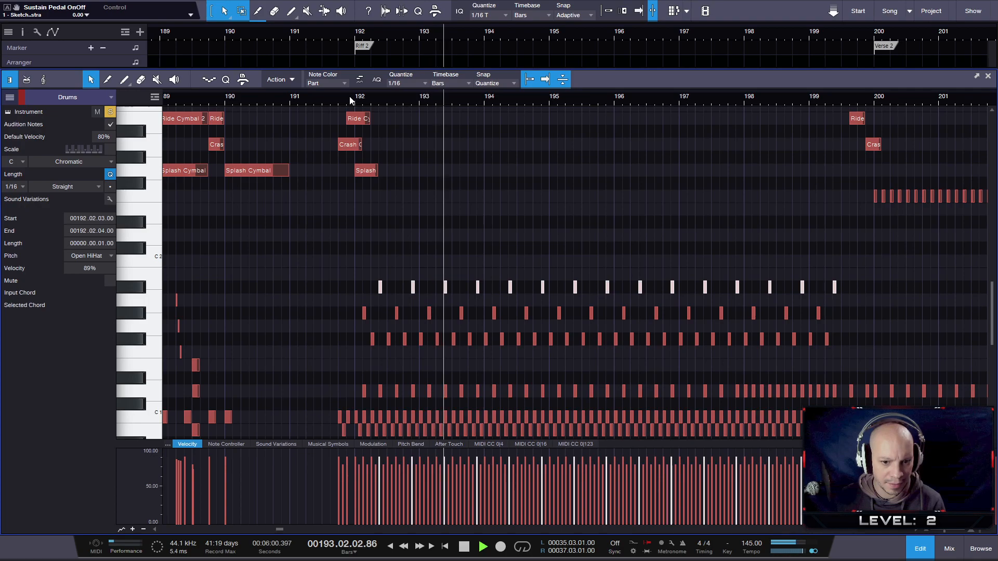
pyautogui.press('space')
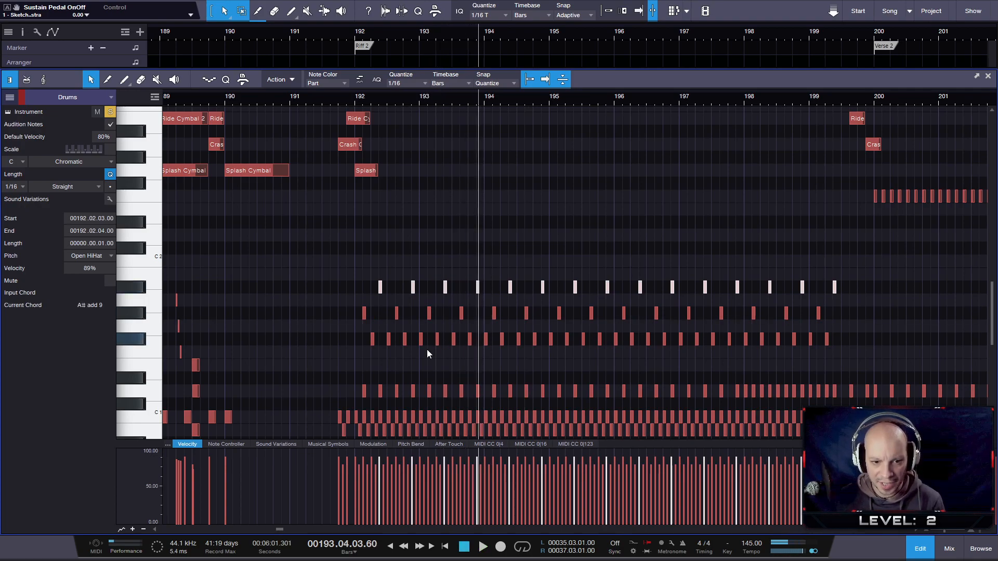
pyautogui.scroll(-1, 436, 347)
pyautogui.scroll(2, 342, 366)
pyautogui.scroll(-2, 401, 363)
pyautogui.scroll(2, 789, 380)
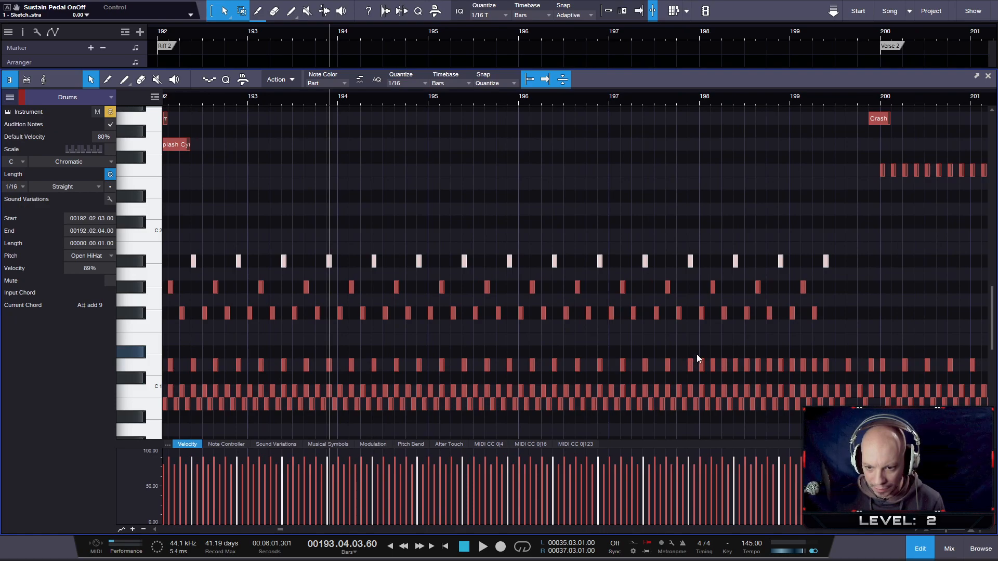
# - Play back the end of Riff 2 and taper the velocities of the rapid Snare notes from 198.01.01 into bar 199 downwards, starting at 86%
pyautogui.click(606, 97)
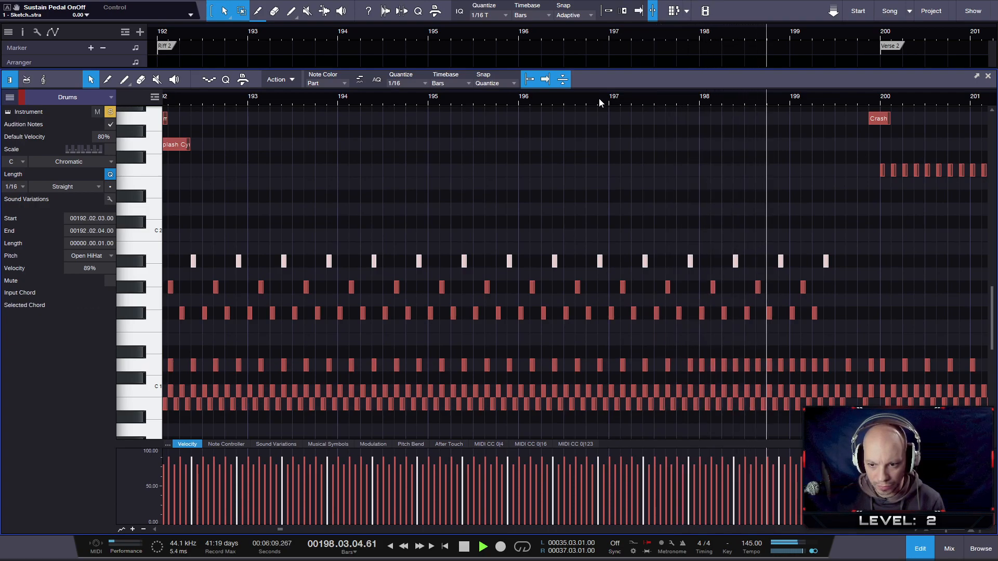
pyautogui.press('space')
pyautogui.moveTo(693, 333); pyautogui.dragTo(830, 364)
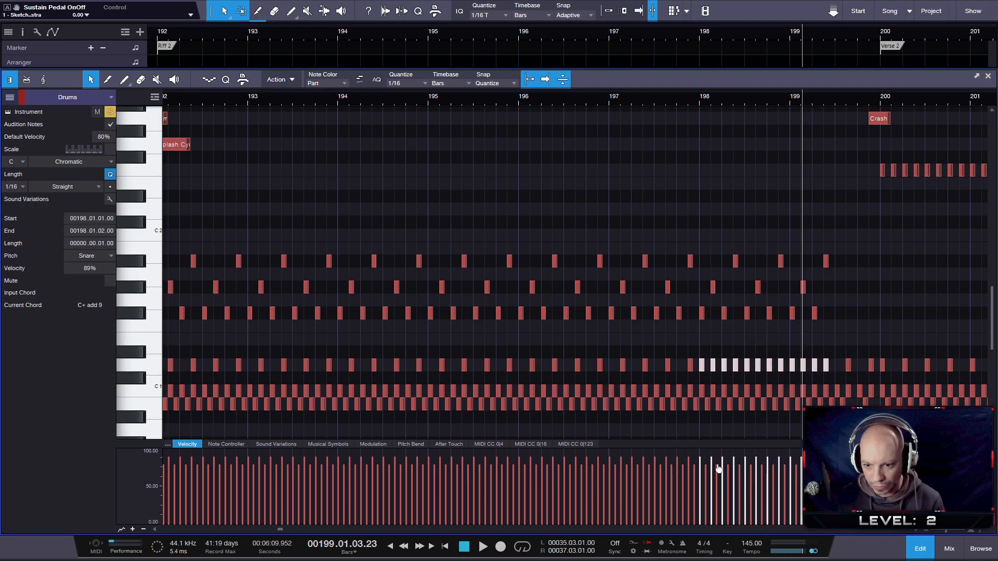
pyautogui.moveTo(703, 455); pyautogui.dragTo(791, 462)
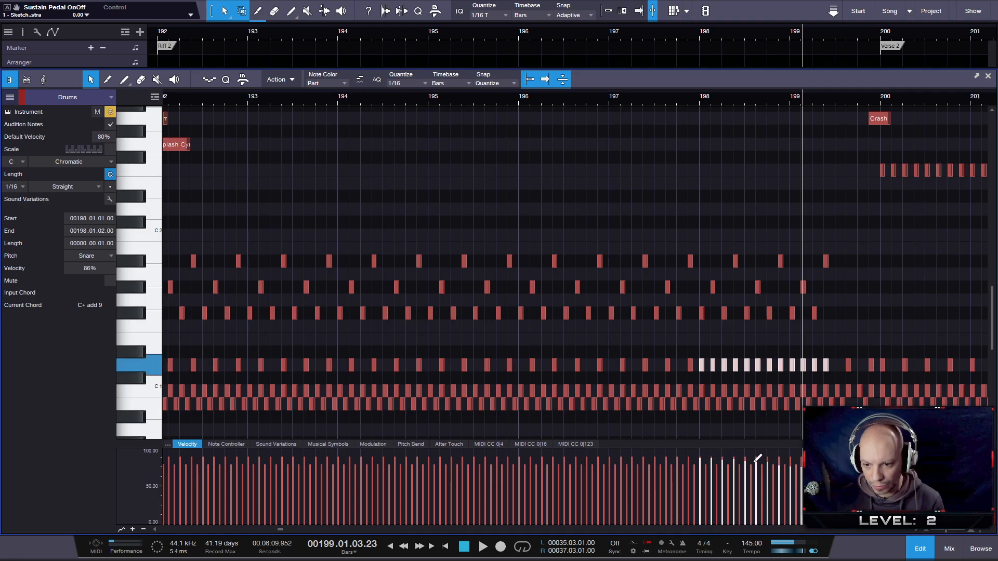
pyautogui.press('space')
pyautogui.click(662, 99)
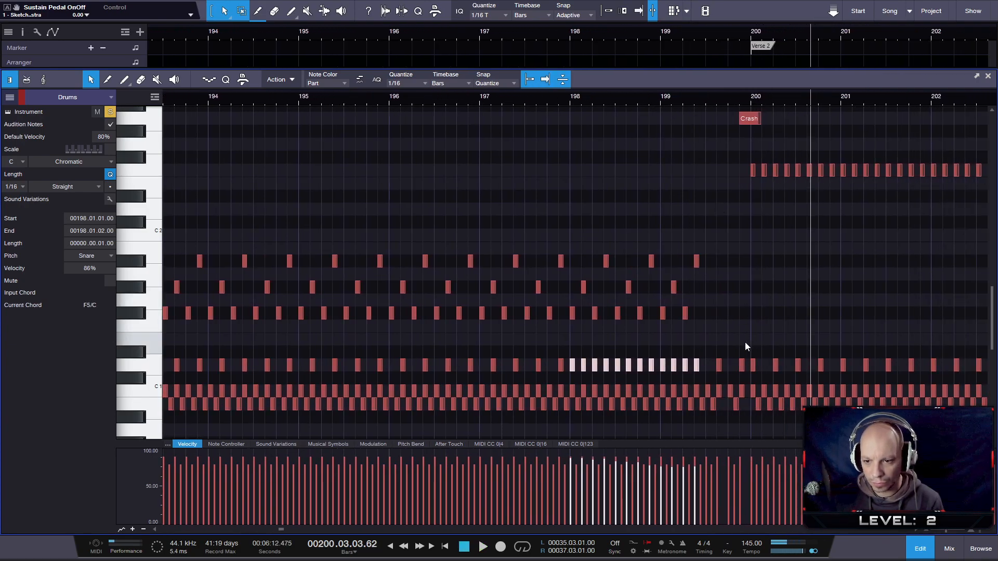
# - Move the Snare note at 199.04.03, just before Verse 2, up to the Electric Snare pitch
pyautogui.click(742, 366)
pyautogui.click(743, 365)
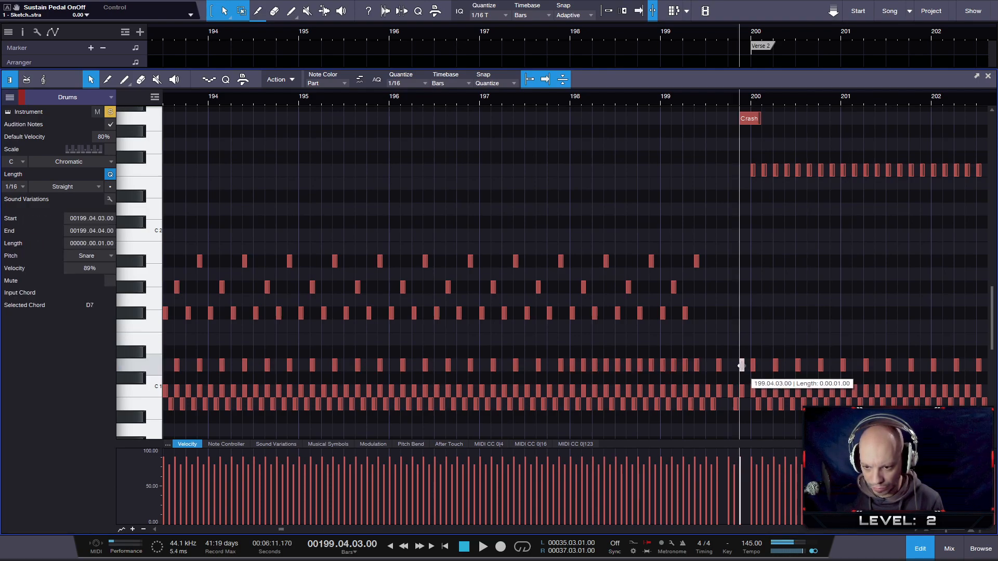
pyautogui.moveTo(743, 366); pyautogui.dragTo(742, 339)
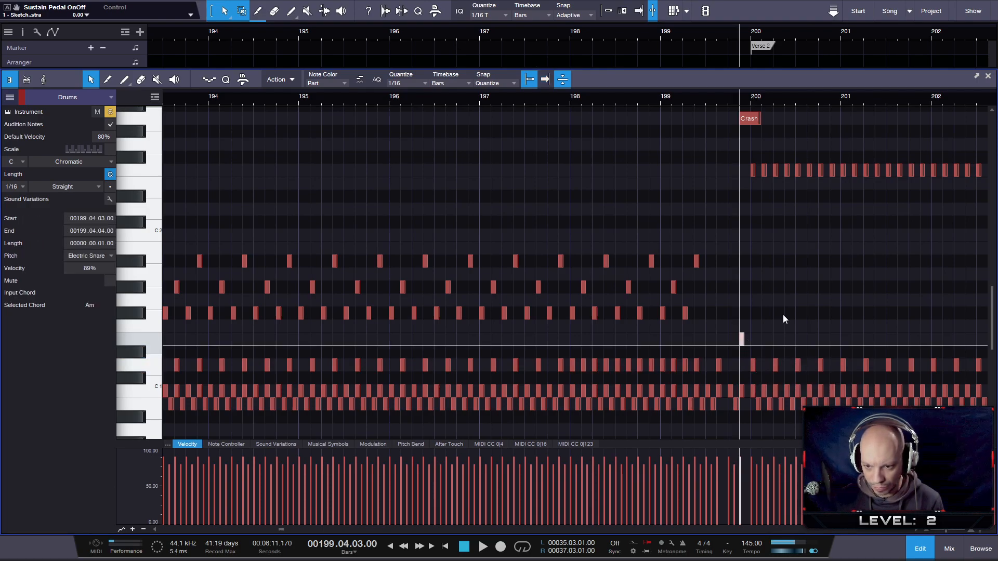
pyautogui.moveTo(767, 98); pyautogui.dragTo(529, 90)
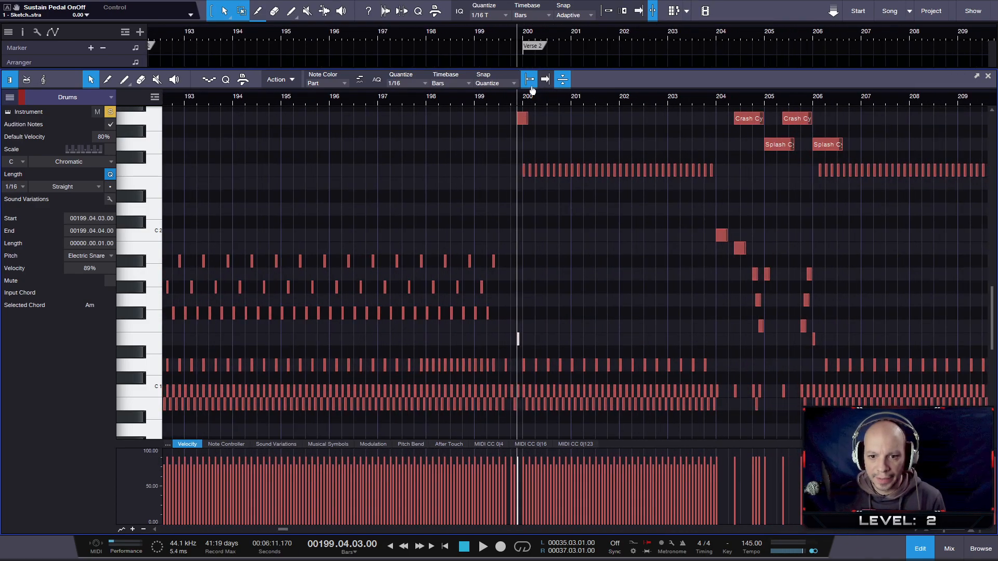
# - Examine the cymbal notes at the transition from Riff 2 into Verse 2 and clear the note selection
pyautogui.scroll(5, 520, 168)
pyautogui.scroll(-5, 520, 167)
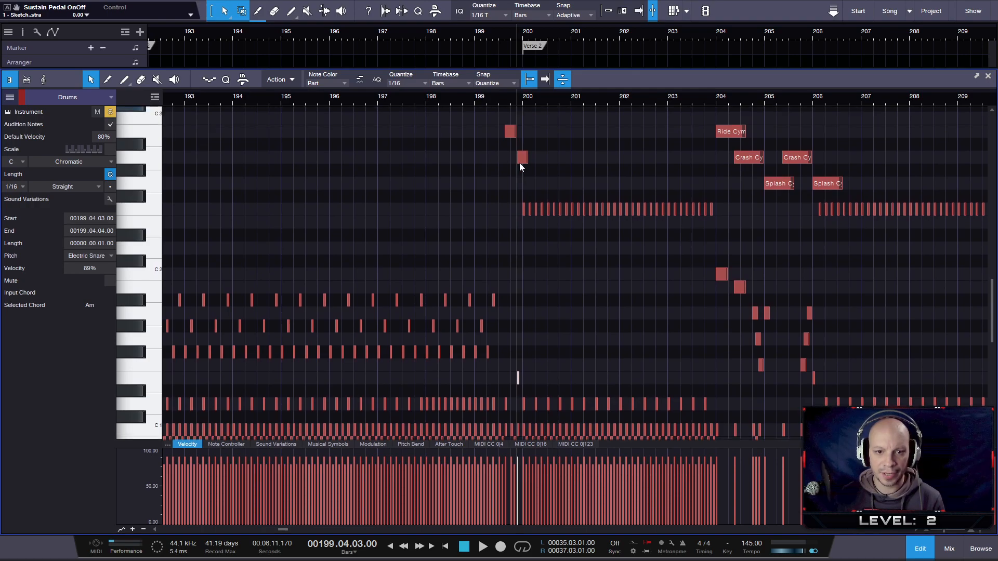
pyautogui.scroll(2, 519, 163)
pyautogui.moveTo(504, 125); pyautogui.dragTo(520, 189)
pyautogui.click(469, 193)
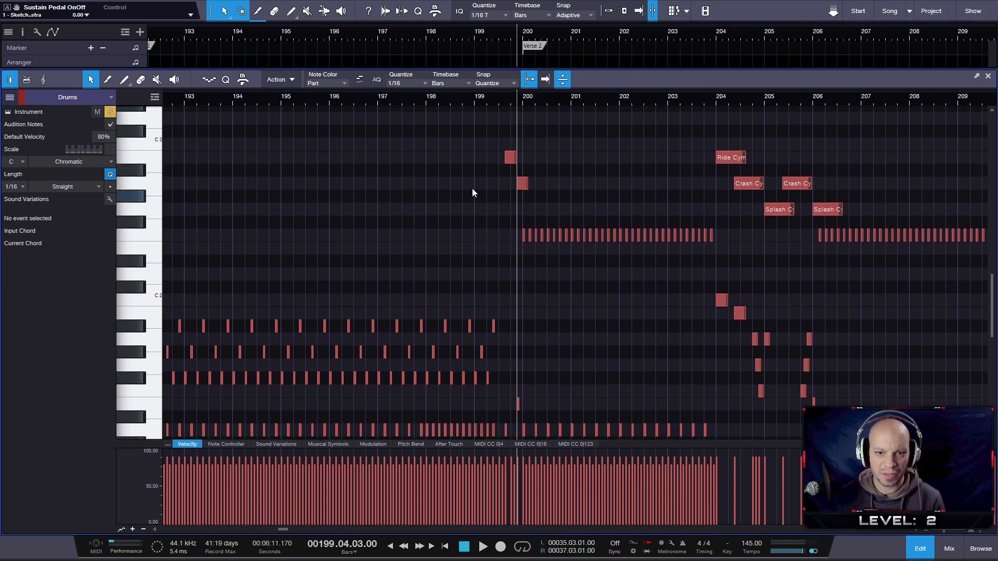
pyautogui.scroll(3, 519, 226)
pyautogui.scroll(-3, 521, 227)
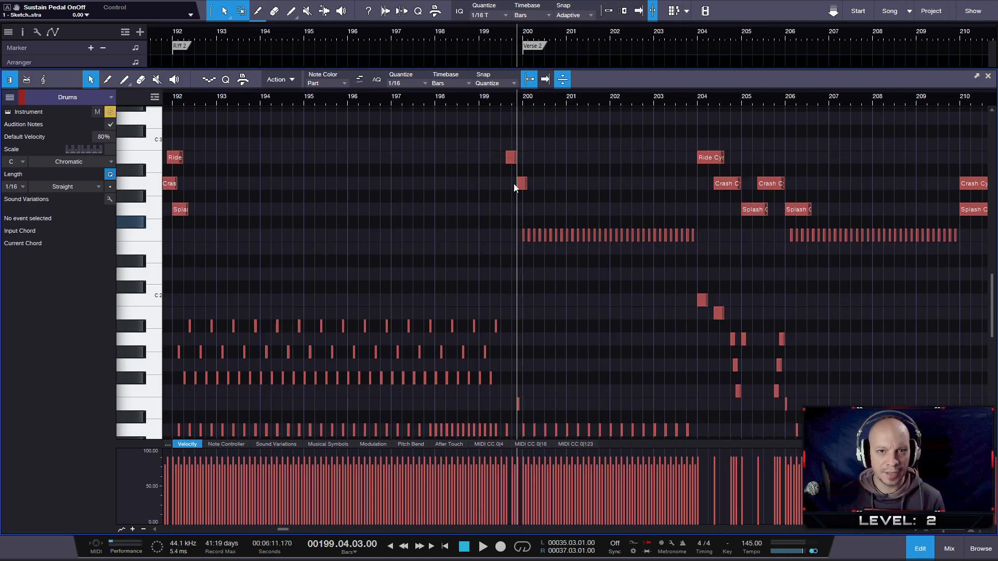
# - Extend the Drums PROGression arranger section to the start of Verse 2 and close the drum note editor
pyautogui.moveTo(532, 32); pyautogui.dragTo(578, 26)
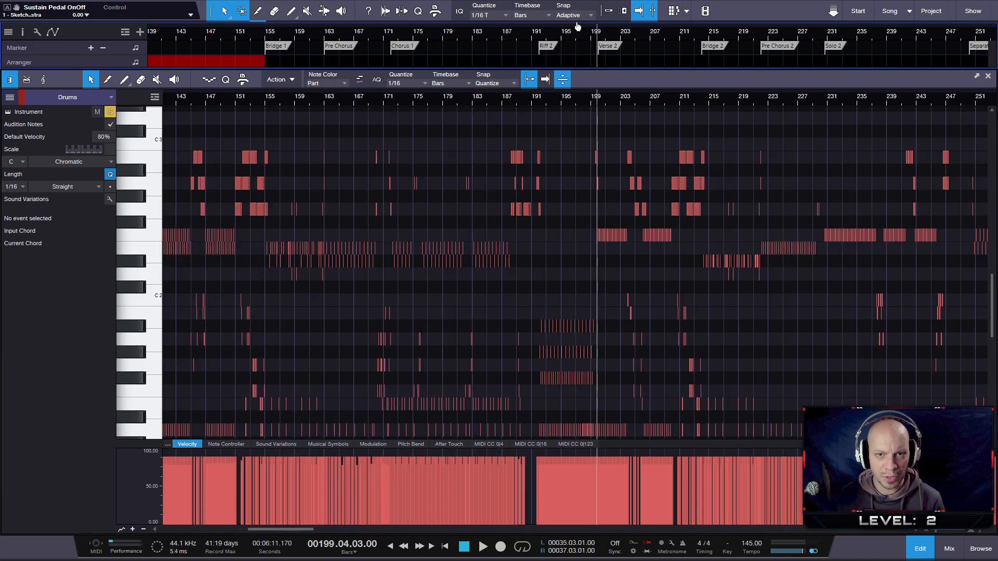
pyautogui.moveTo(266, 61); pyautogui.dragTo(598, 65)
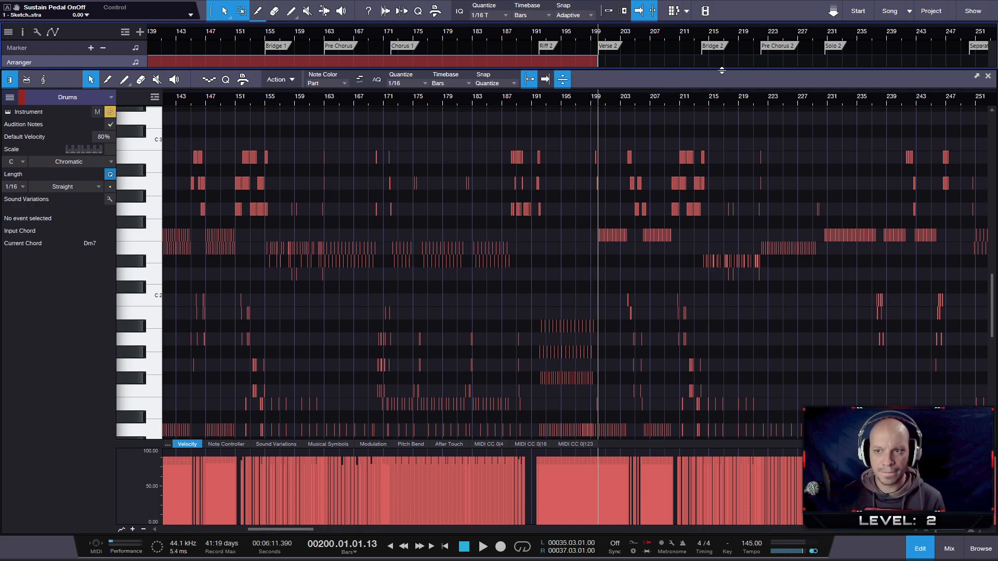
pyautogui.click(988, 78)
# - Turn off solo and record arming on the Drums track
pyautogui.scroll(-3, 570, 269)
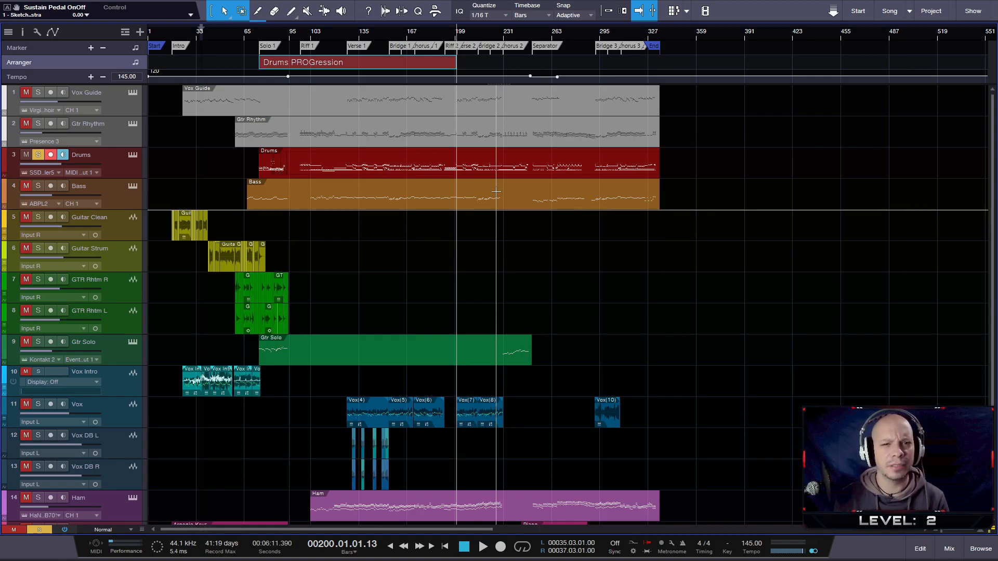
pyautogui.click(37, 155)
pyautogui.click(50, 155)
# - Look over the arrangement's tracks and sections from the Intro to the End marker
pyautogui.scroll(1, 556, 244)
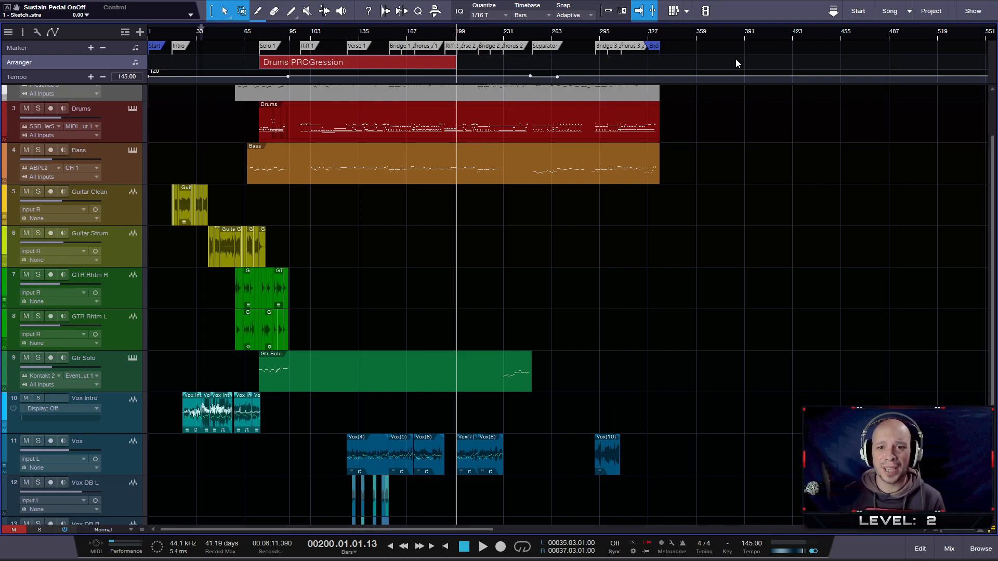
pyautogui.scroll(1, 474, 147)
pyautogui.scroll(3, 474, 148)
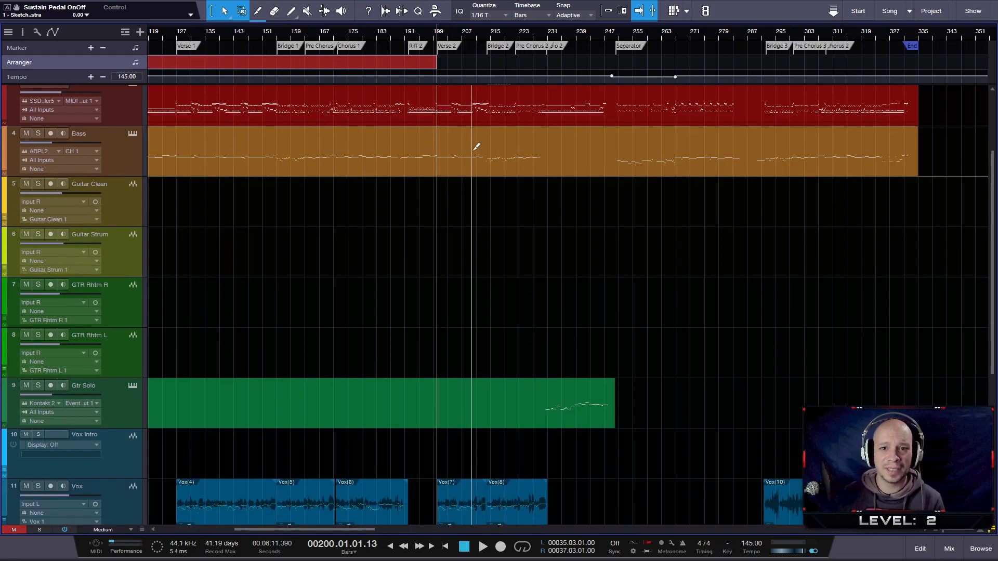
pyautogui.scroll(1, 509, 182)
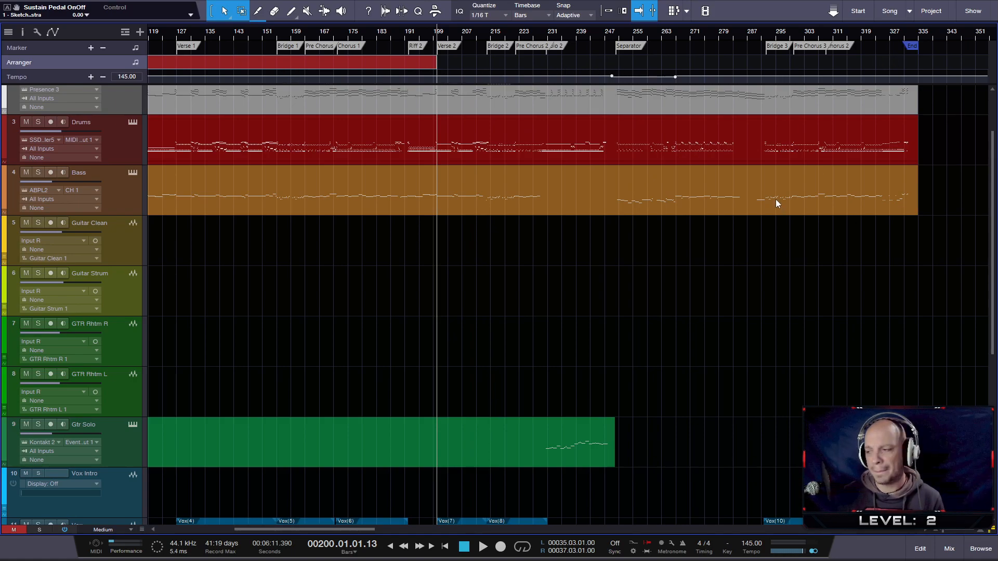
pyautogui.scroll(-3, 710, 216)
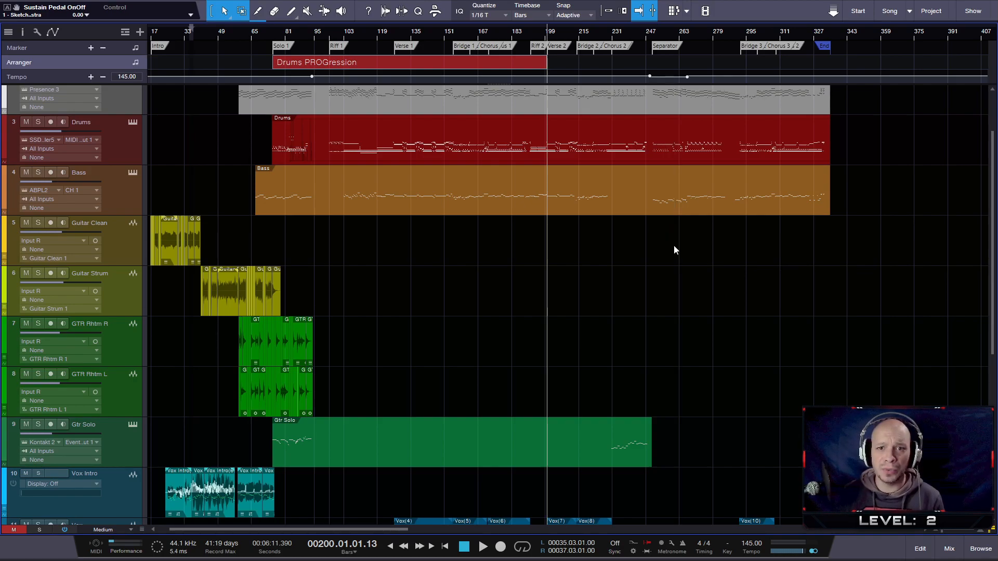
pyautogui.scroll(1, 675, 248)
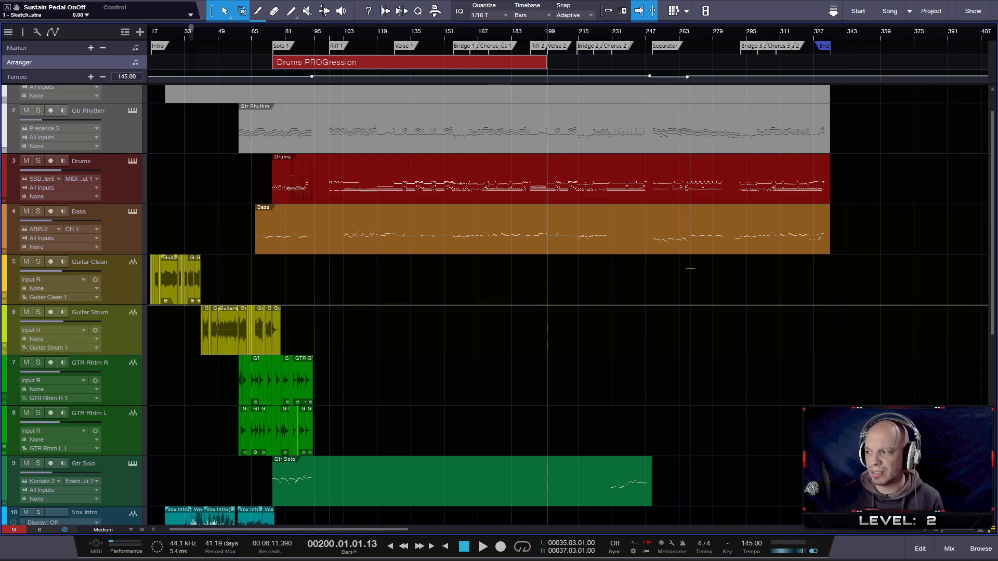
pyautogui.scroll(-1, 689, 269)
pyautogui.scroll(2, 690, 269)
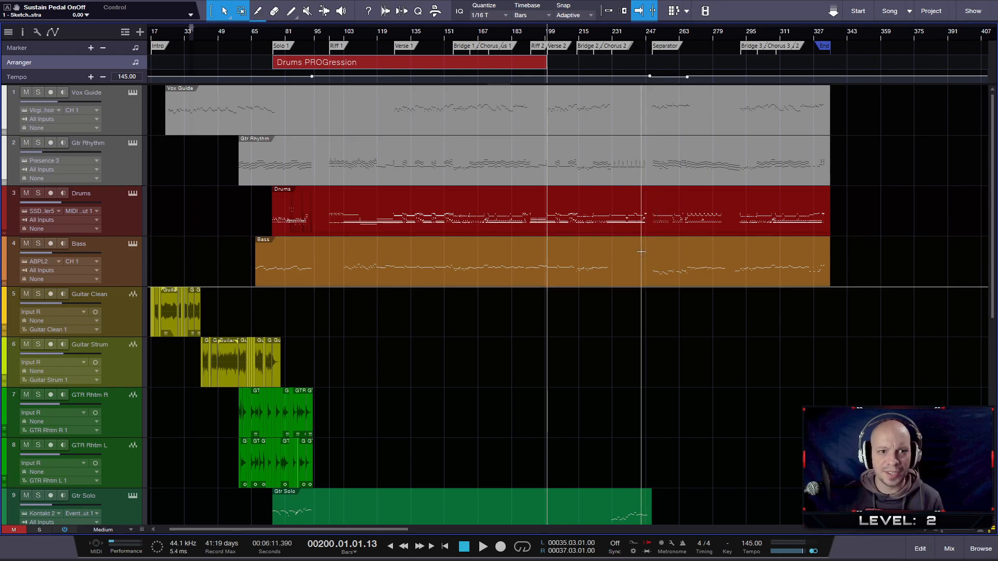
pyautogui.press('w')
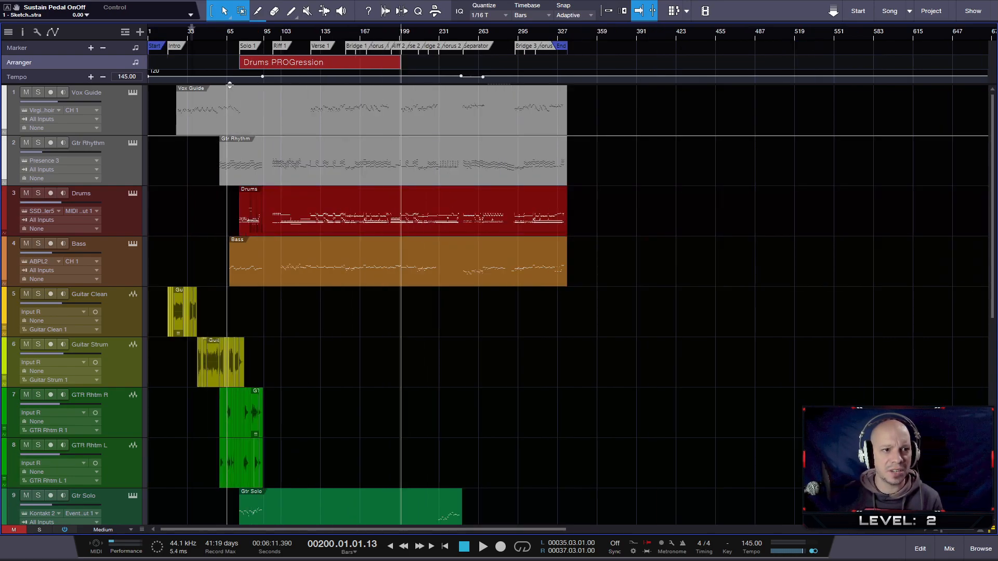
pyautogui.scroll(5, 249, 192)
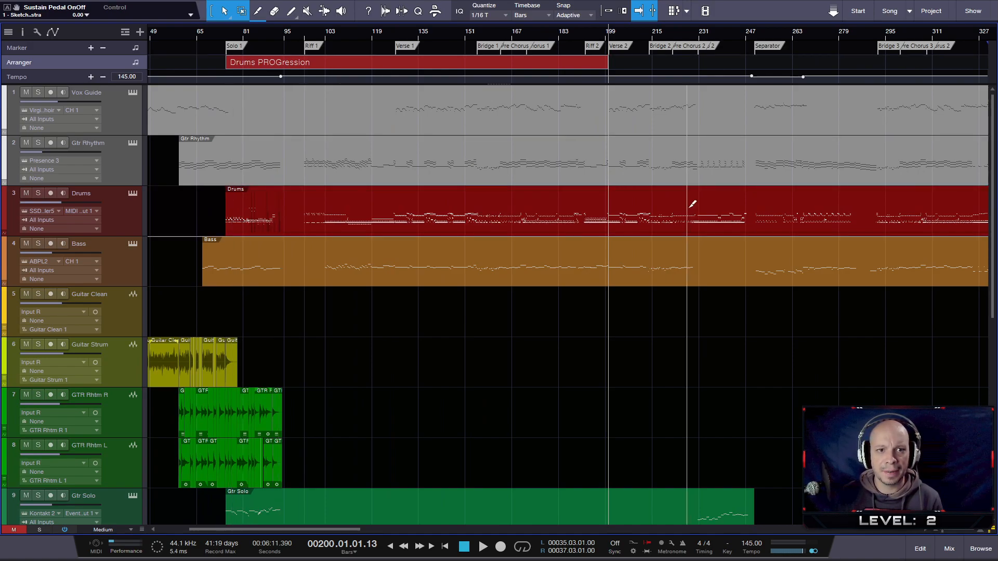
# - Undo and redo the extension of the Drums PROGression section to the start of Verse 2
pyautogui.press('w')
pyautogui.press('e')
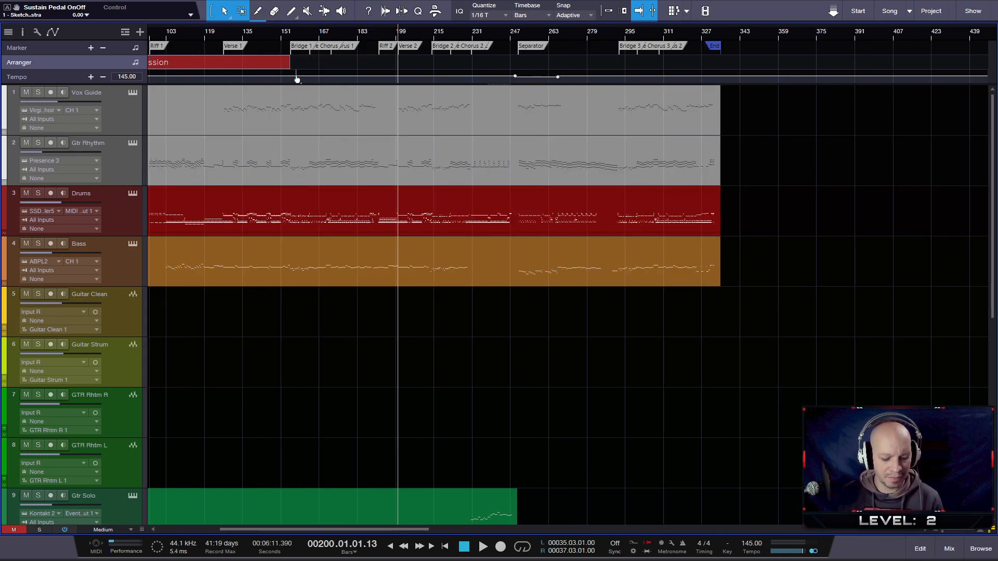
pyautogui.hotkey('ctrl', 'y')
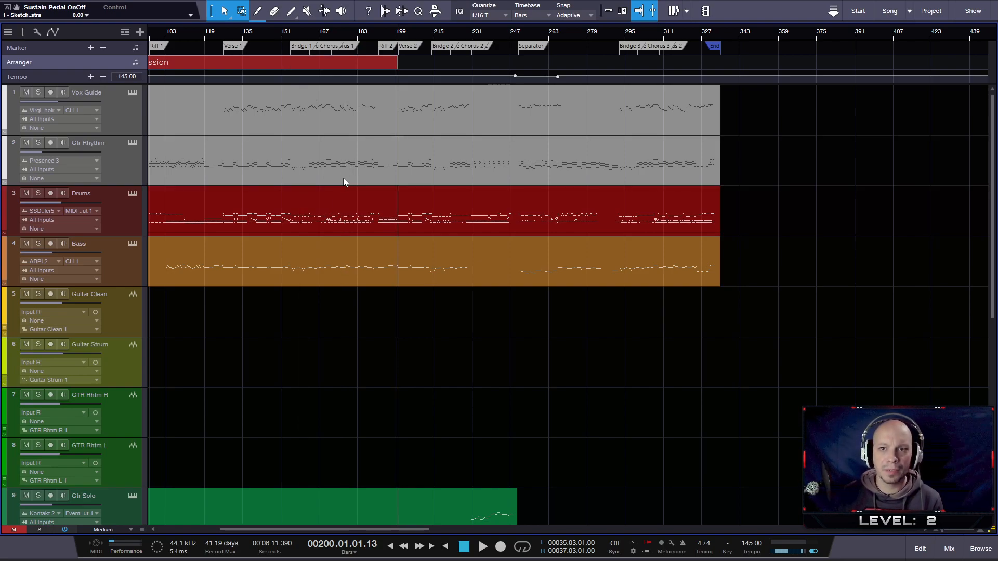
# - Return to the Intro section and place the playback position at about bar 20
pyautogui.scroll(-5, 343, 180)
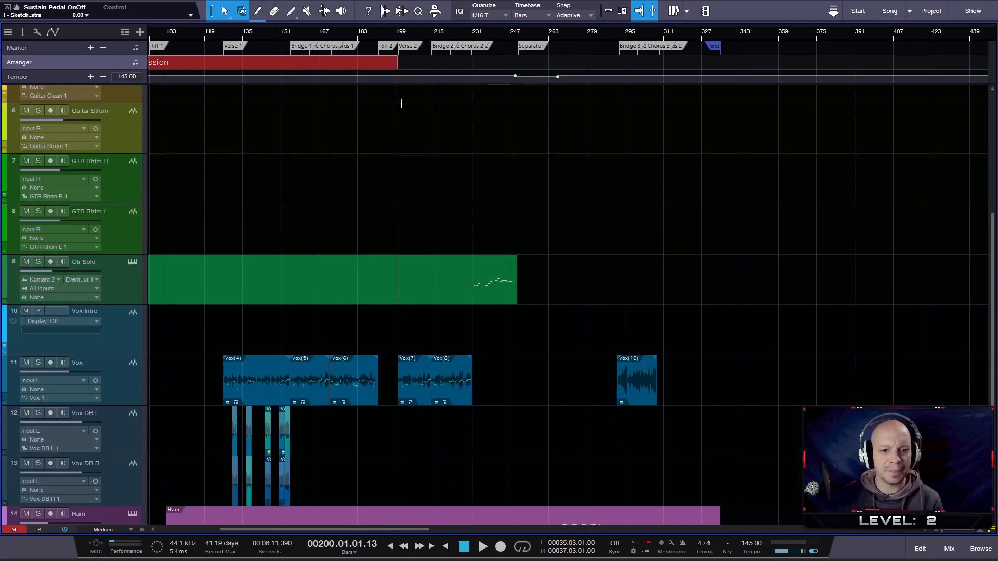
pyautogui.hscroll(-3, 622, 36)
pyautogui.moveTo(622, 36); pyautogui.dragTo(897, 40)
pyautogui.scroll(5, 215, 358)
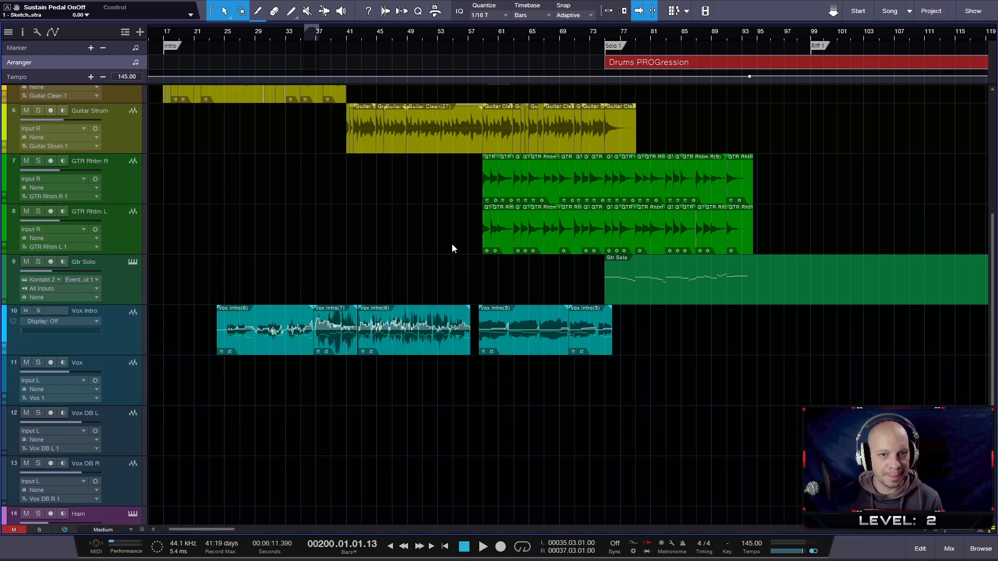
pyautogui.click(611, 35)
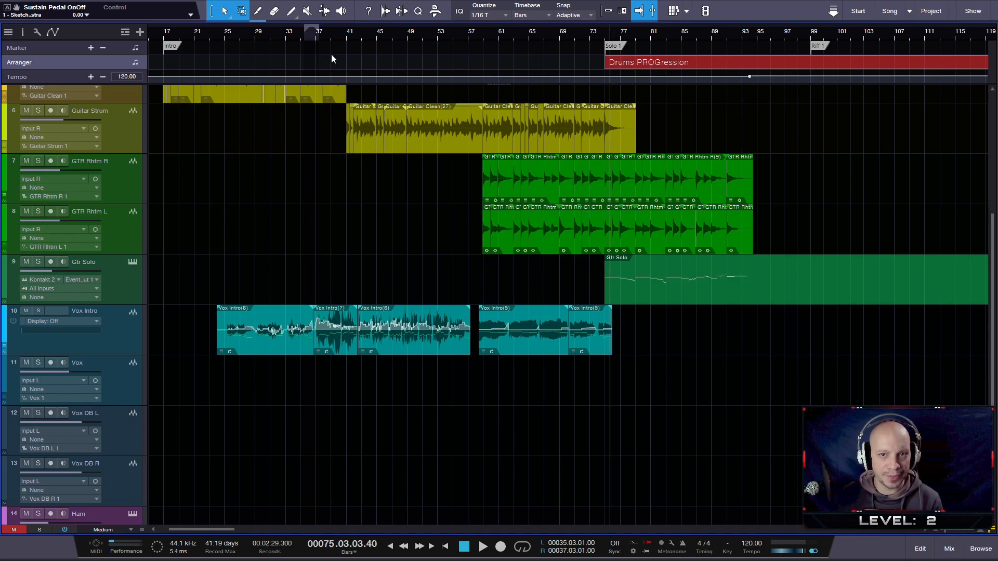
pyautogui.click(188, 34)
# - Mute the Vox Guide and Gtr Rhythm tracks and play the Intro from just before the Vox Intro clips
pyautogui.scroll(-4, 318, 292)
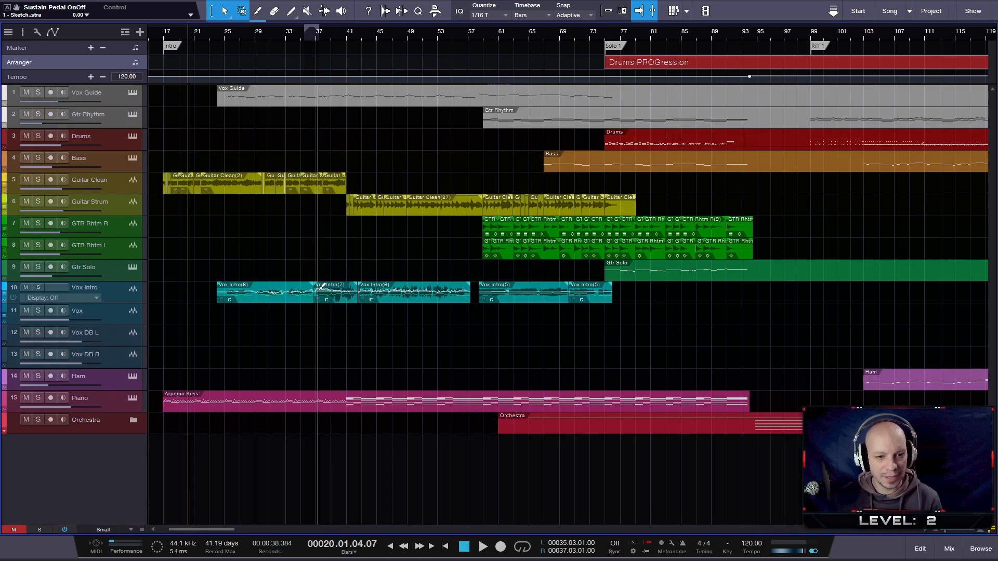
pyautogui.click(26, 90)
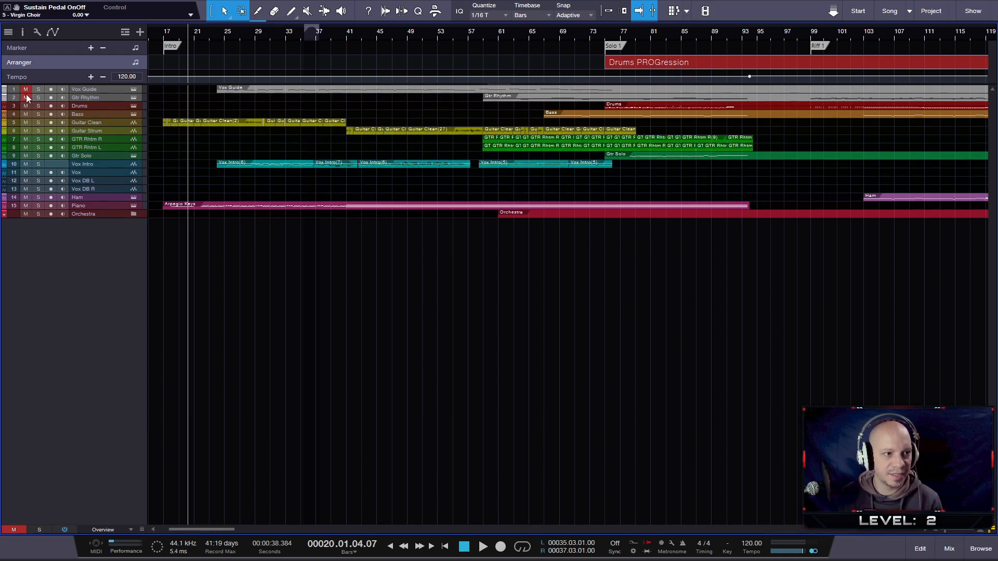
pyautogui.press('space')
pyautogui.click(215, 34)
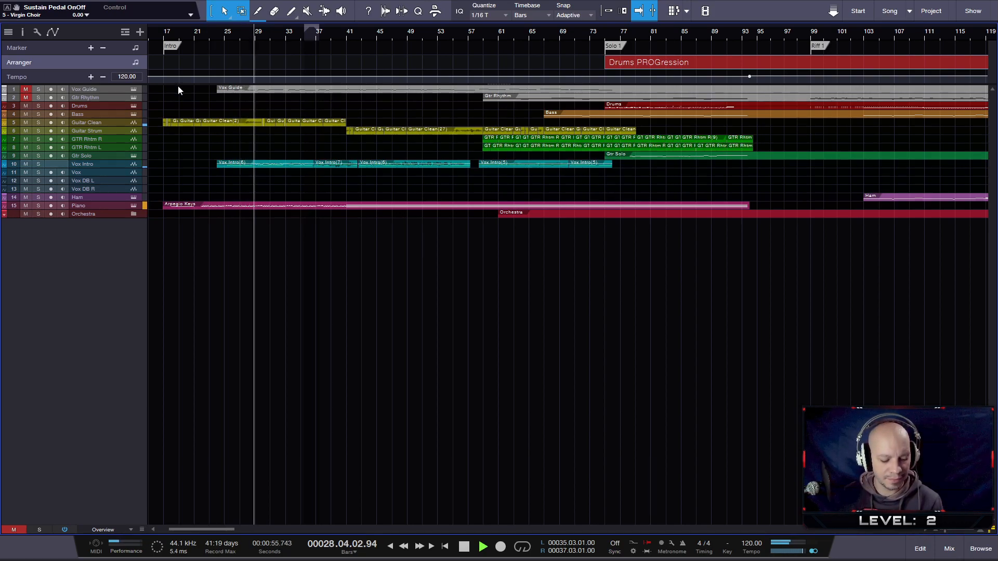
# - Check the audio device's block size and latency in the audio setup options, and close them without changes
pyautogui.hotkey('shift', 'Return')
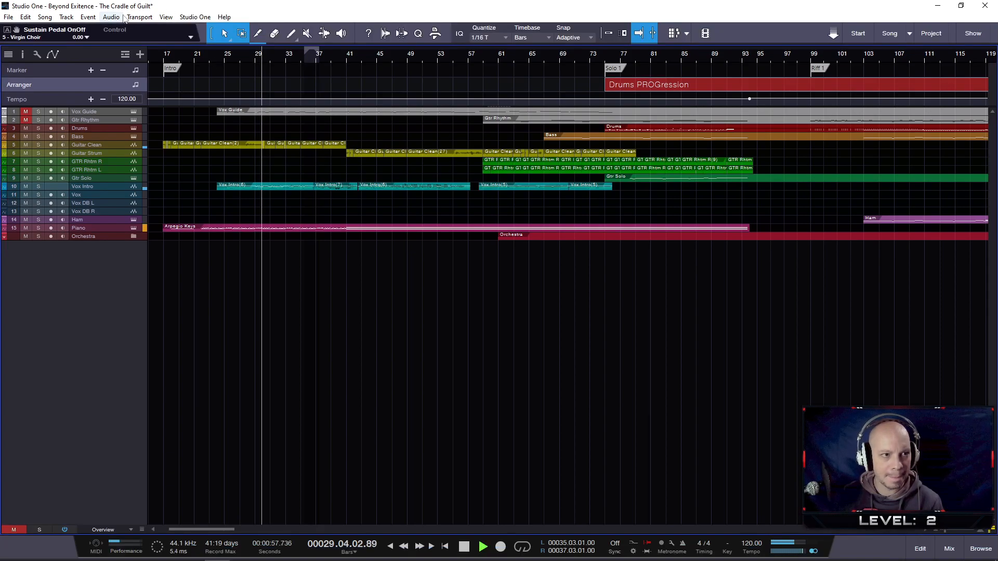
pyautogui.click(195, 17)
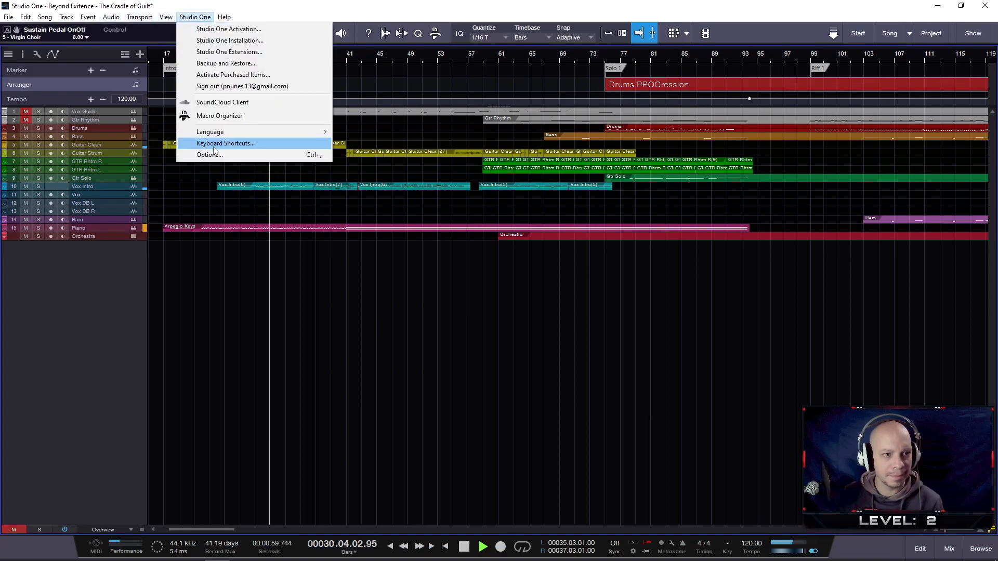
pyautogui.click(218, 159)
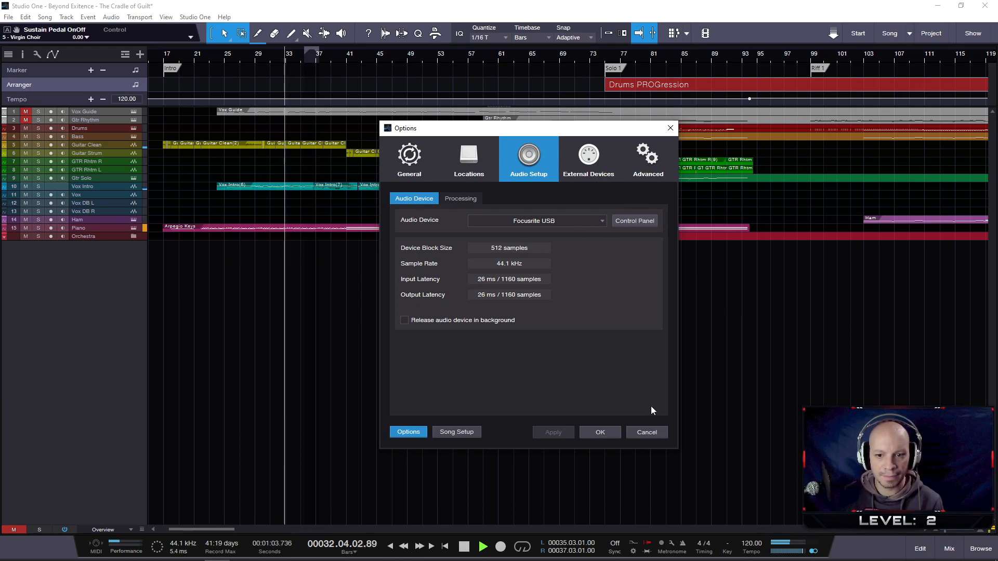
pyautogui.click(648, 433)
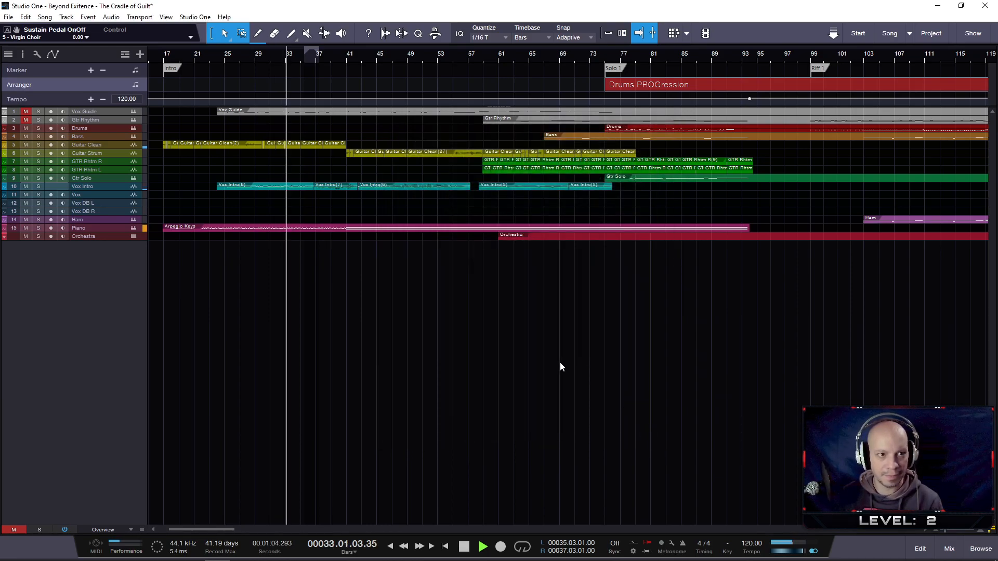
pyautogui.hotkey('shift', 'Return')
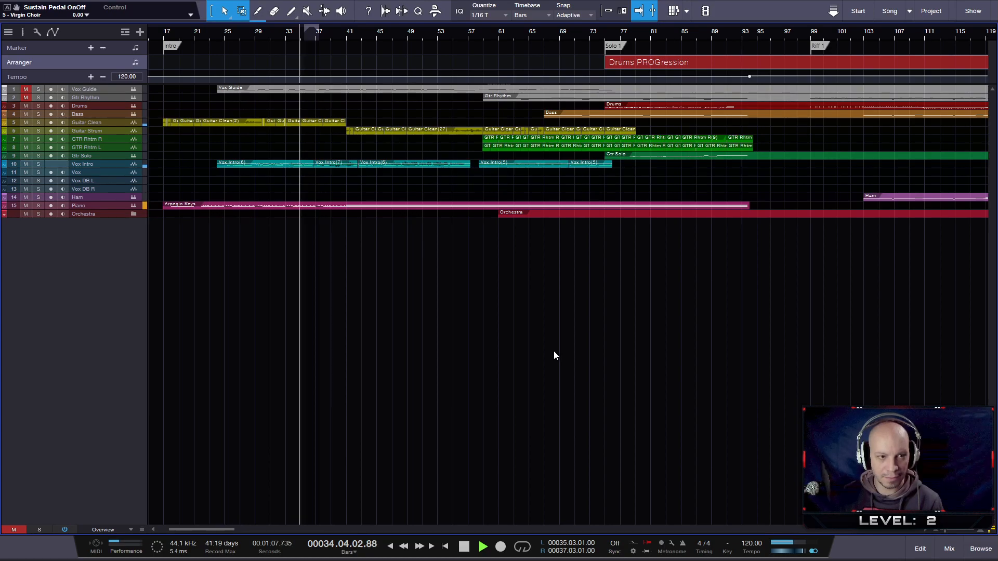
# - Listen to the Vox Intro playback and inspect its waveform around bars 42 to 47
pyautogui.scroll(2, 266, 222)
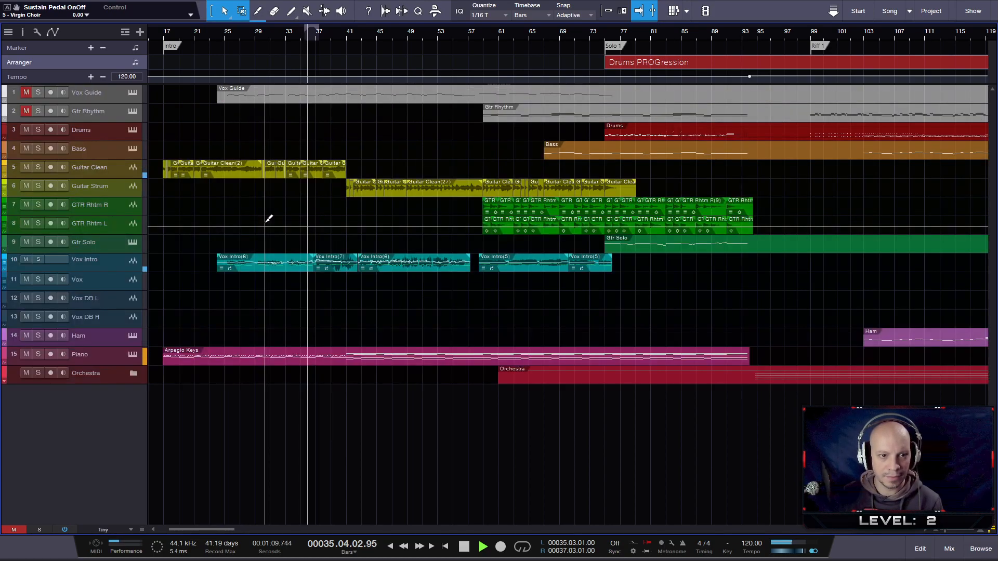
pyautogui.scroll(1, 266, 222)
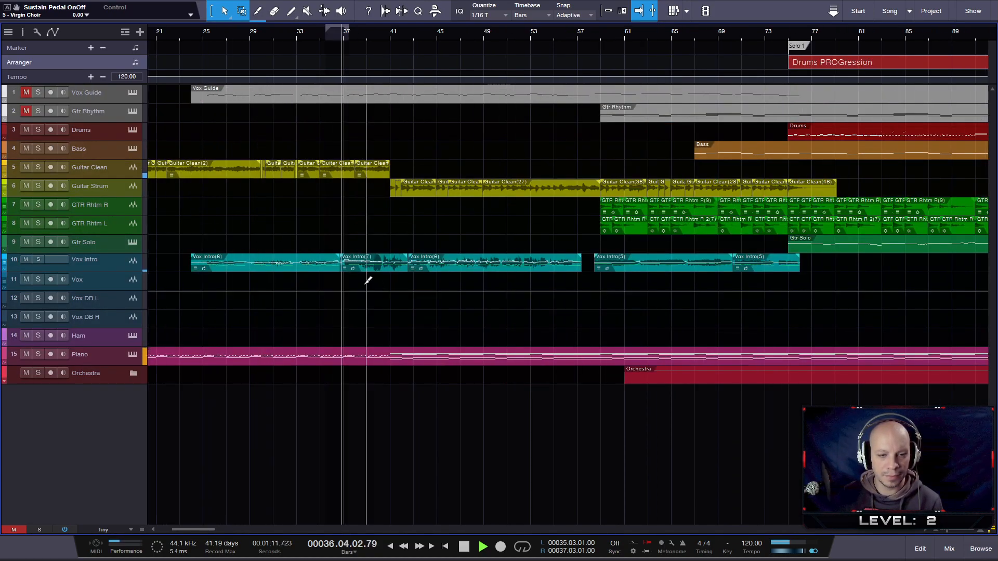
pyautogui.scroll(1, 353, 281)
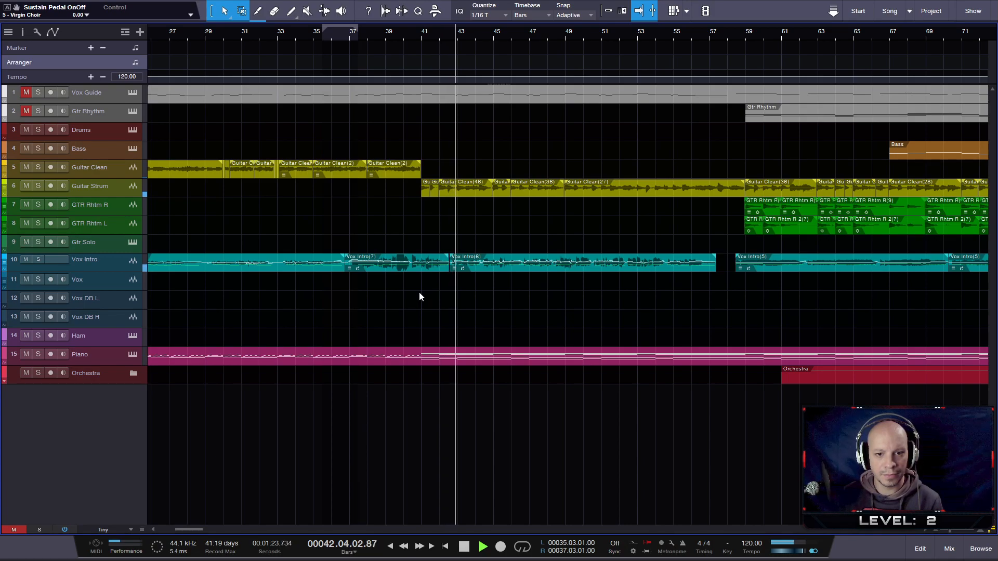
pyautogui.scroll(3, 535, 288)
pyautogui.scroll(-3, 534, 291)
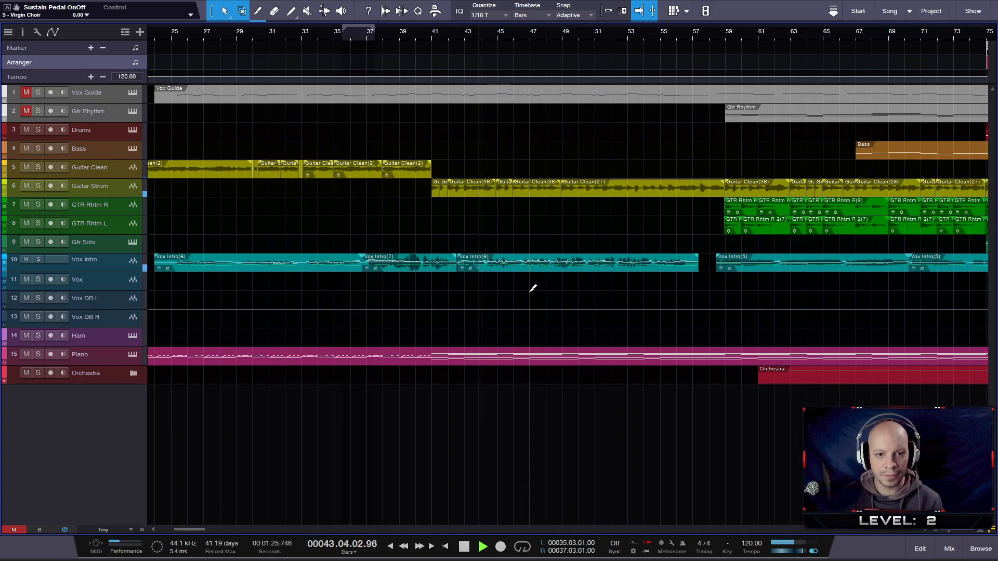
pyautogui.scroll(3, 474, 275)
pyautogui.scroll(4, 483, 299)
pyautogui.scroll(5, 486, 328)
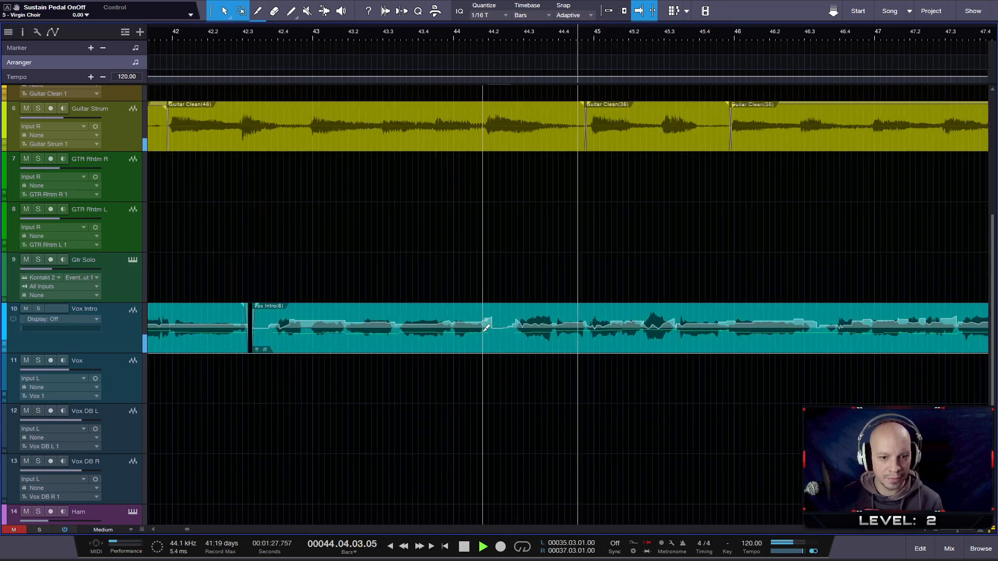
# - Replay the Vox Intro vocal from about bar 43 and stop the playback
pyautogui.click(314, 34)
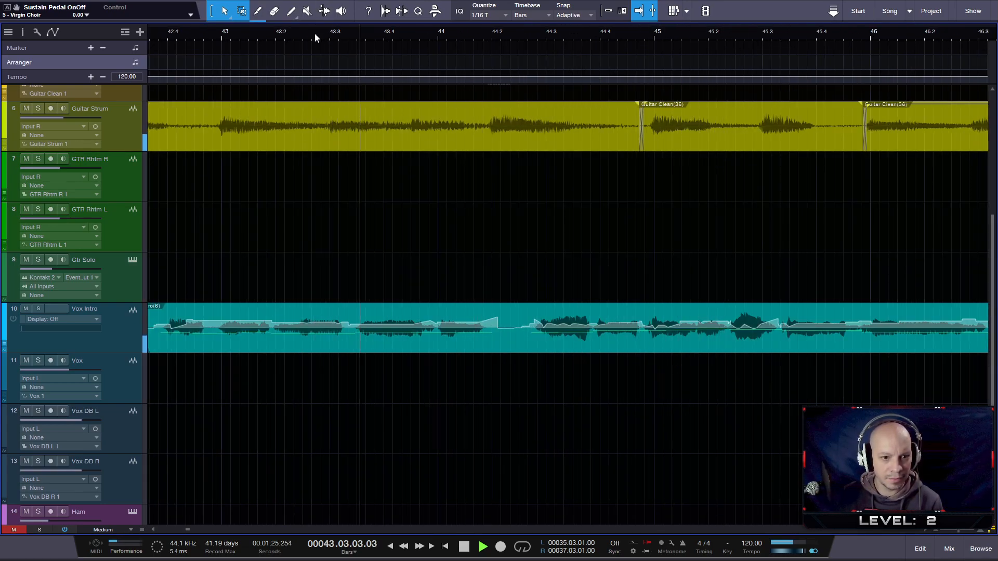
pyautogui.click(219, 34)
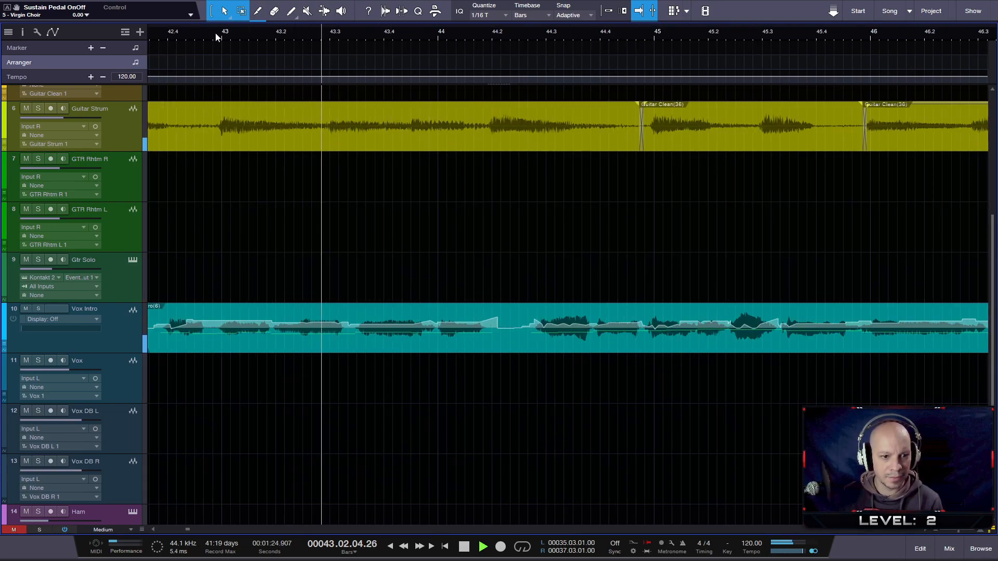
pyautogui.click(214, 35)
pyautogui.press('space')
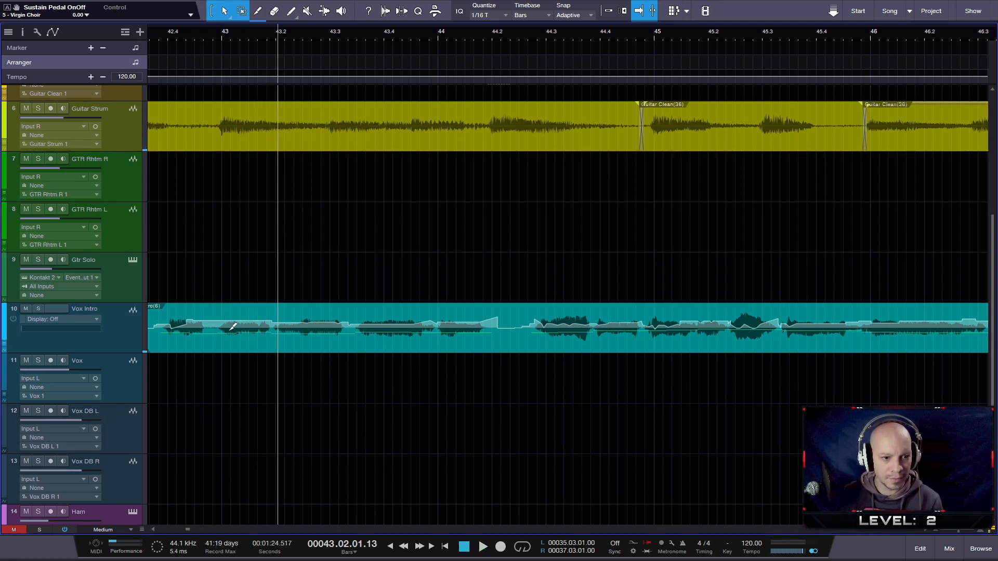
# - Replay the Vox Intro vocal from around bar 43 and stop after the first phrase
pyautogui.scroll(-2, 229, 318)
pyautogui.scroll(2, 229, 317)
pyautogui.scroll(1, 232, 313)
pyautogui.scroll(3, 232, 313)
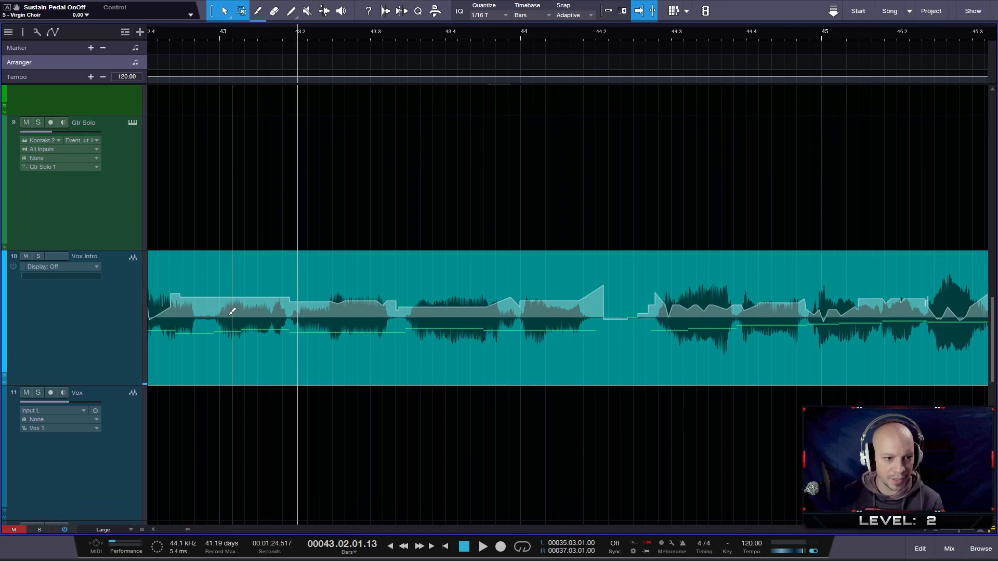
pyautogui.moveTo(290, 32); pyautogui.dragTo(371, 27)
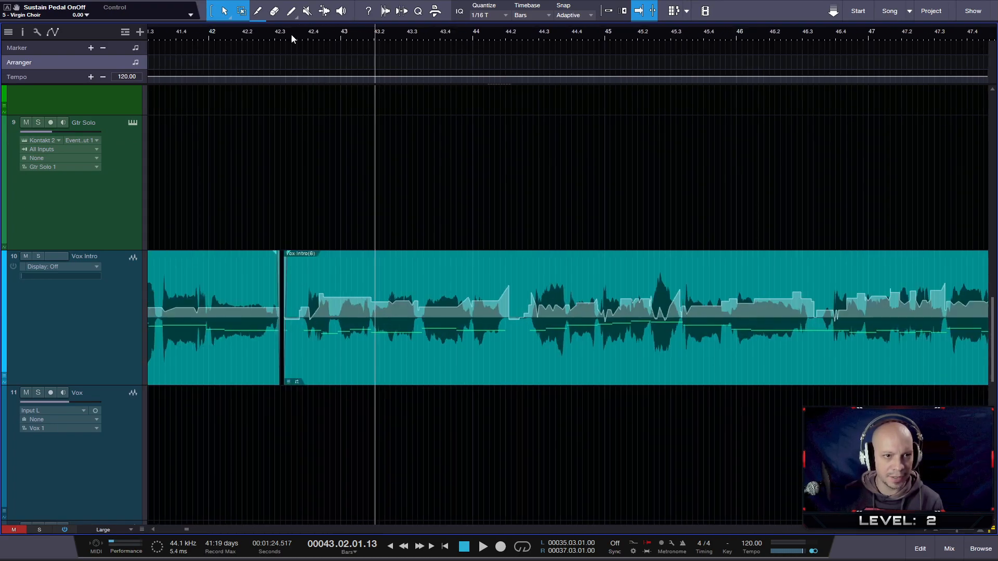
pyautogui.press('space')
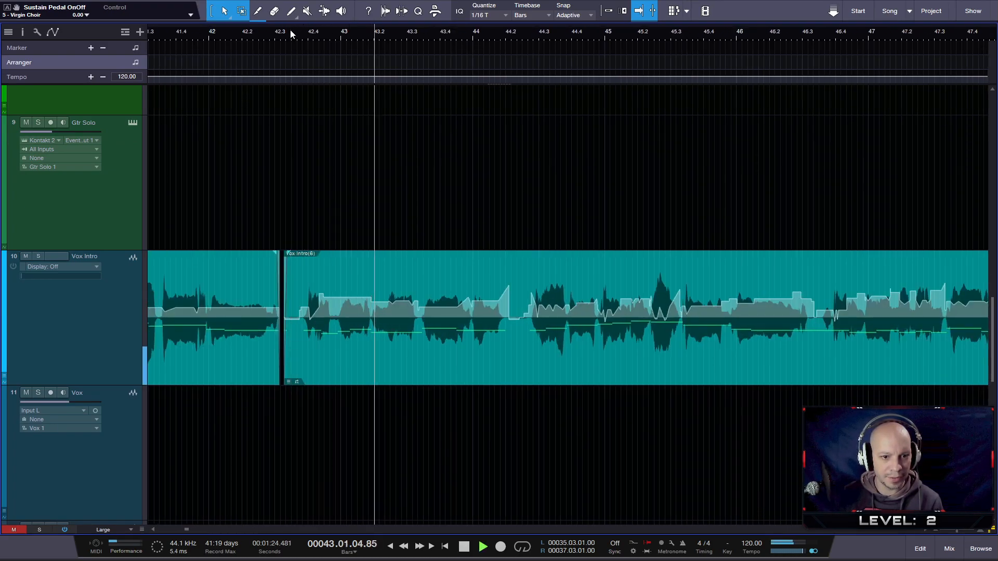
pyautogui.press('space')
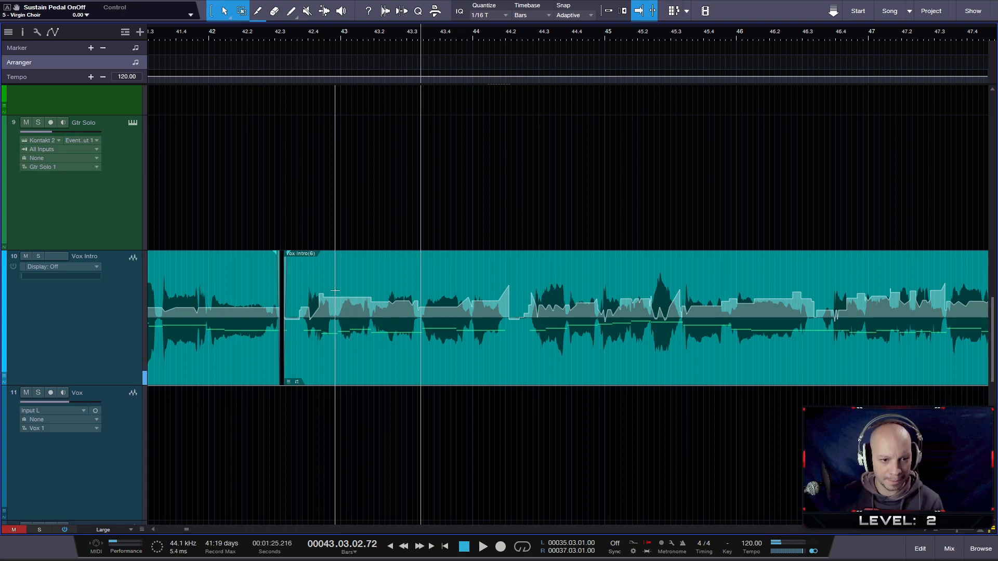
# - Raise the gain envelope slightly across the Vox Intro phrase from bar 43 to 44.2, playing it back between adjustments
pyautogui.moveTo(337, 291); pyautogui.dragTo(524, 351)
pyautogui.moveTo(462, 270); pyautogui.dragTo(461, 266)
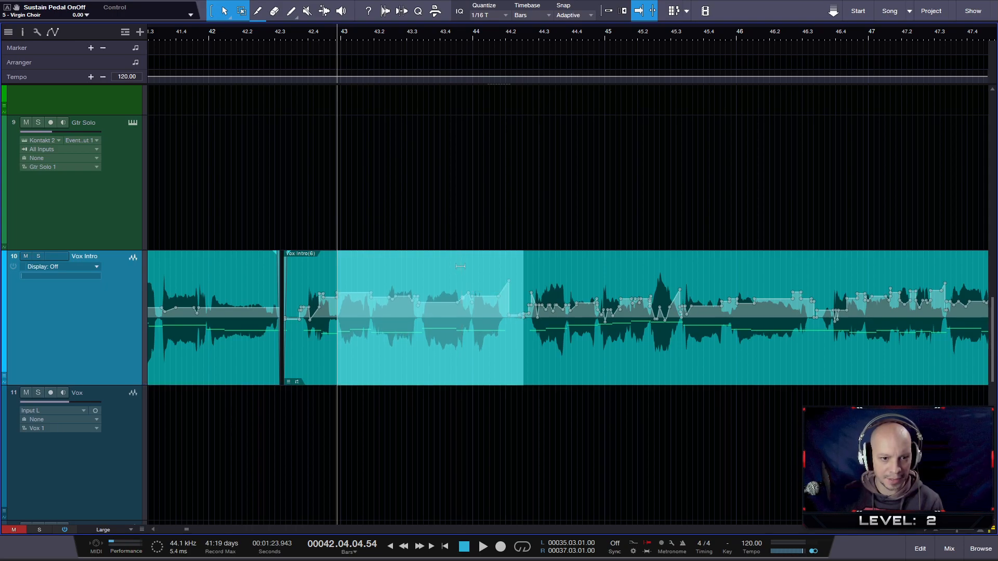
pyautogui.press('space')
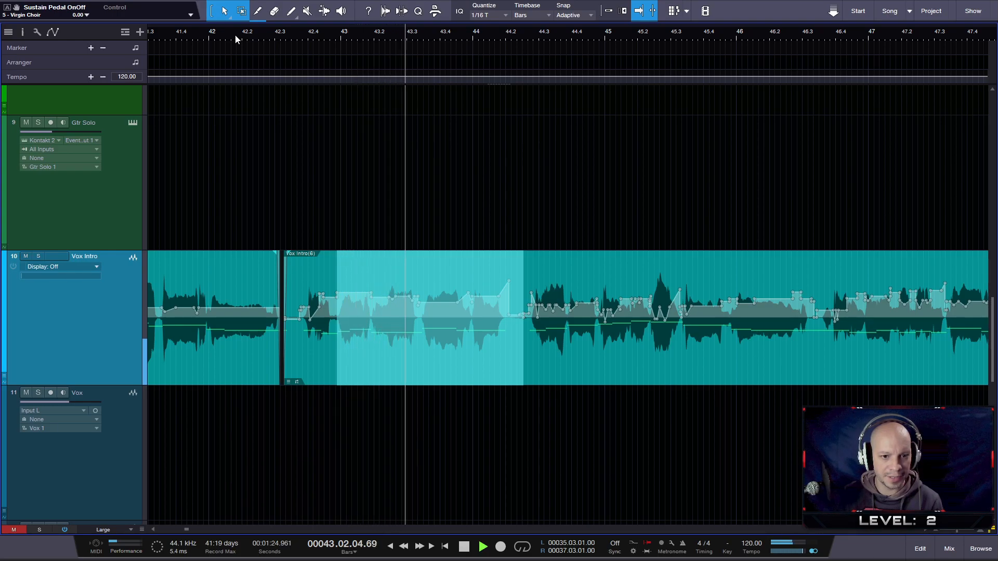
pyautogui.moveTo(428, 258); pyautogui.dragTo(425, 257)
pyautogui.click(408, 337)
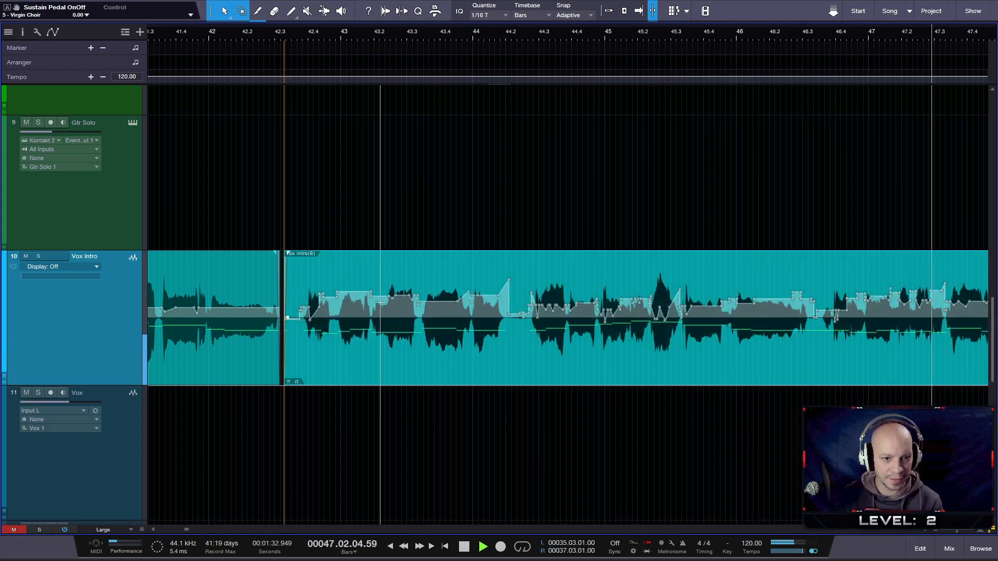
# - Listen on through the Vox Intro clips past bar 60 and check the track's options without changing anything
pyautogui.scroll(-6, 647, 314)
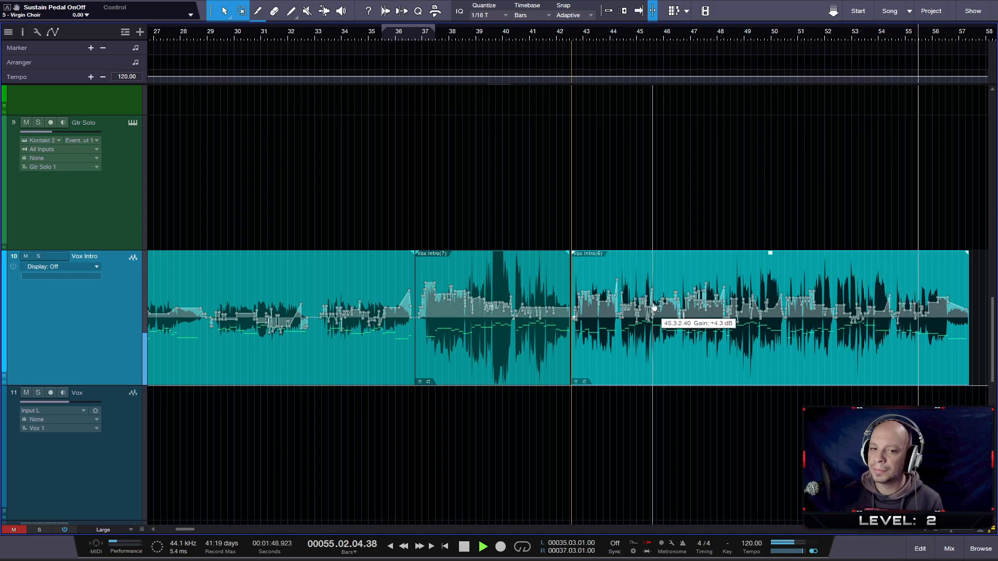
pyautogui.press('w')
pyautogui.rightClick(127, 327)
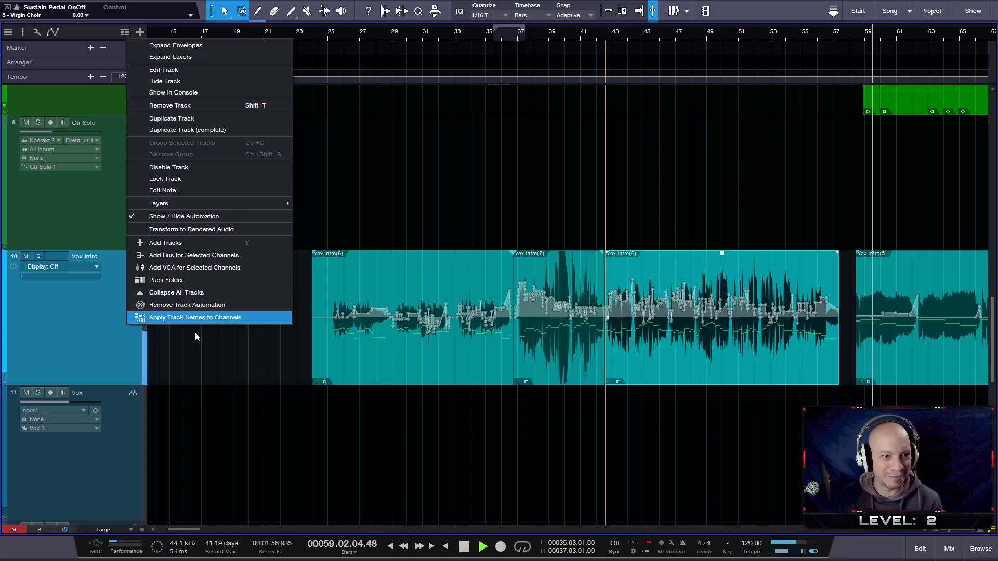
pyautogui.click(167, 339)
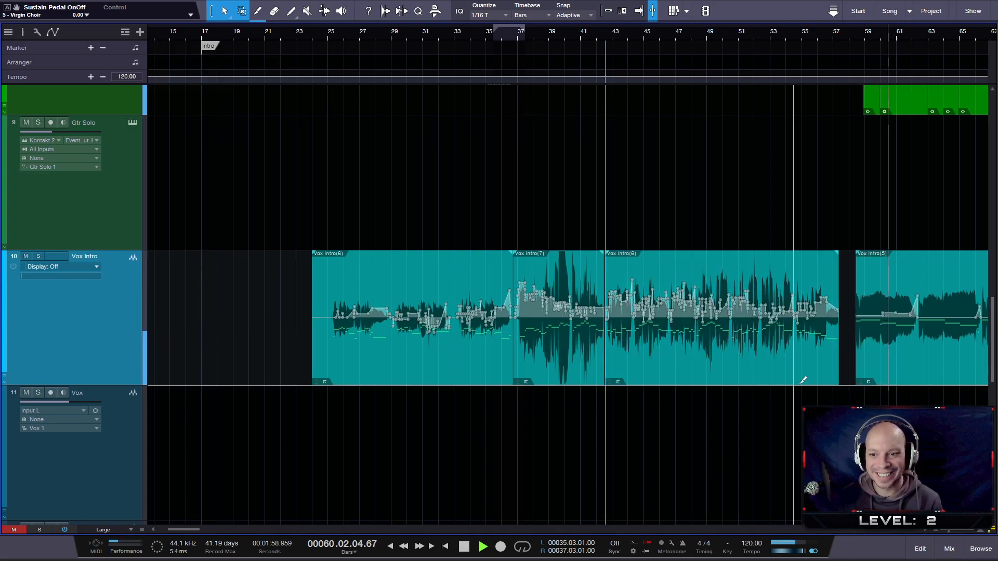
pyautogui.scroll(-3, 748, 388)
pyautogui.scroll(2, 871, 383)
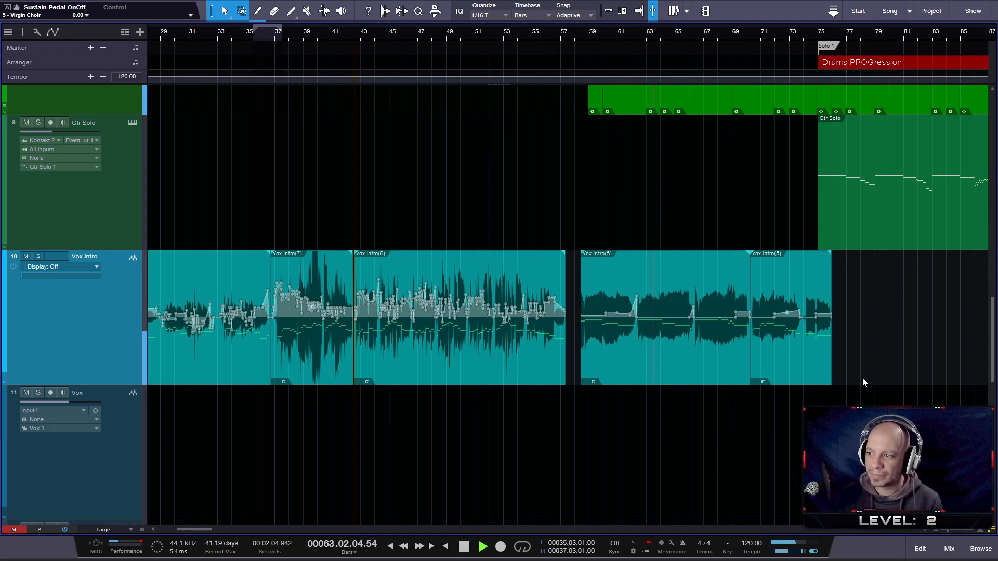
pyautogui.scroll(2, 864, 376)
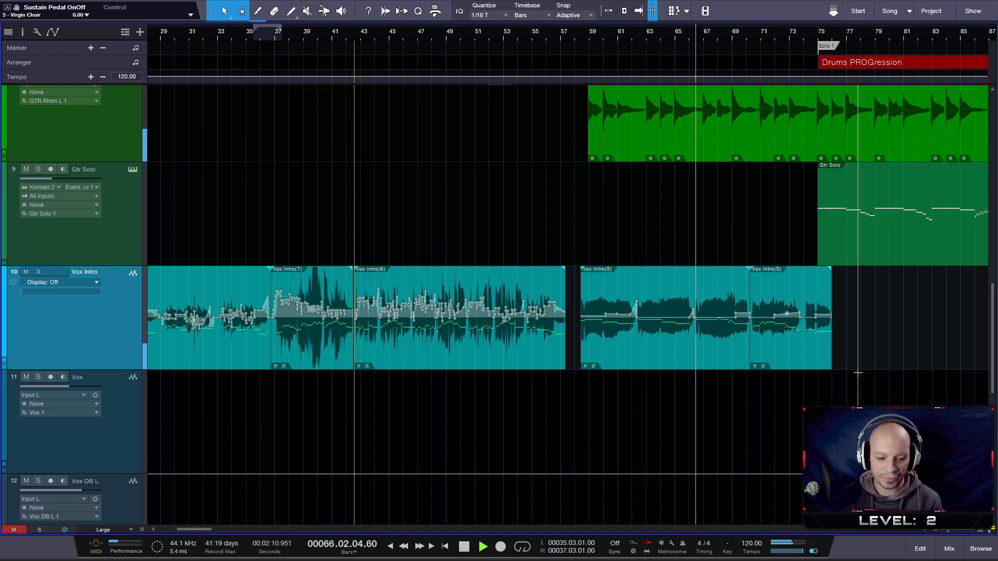
pyautogui.scroll(-1, 858, 372)
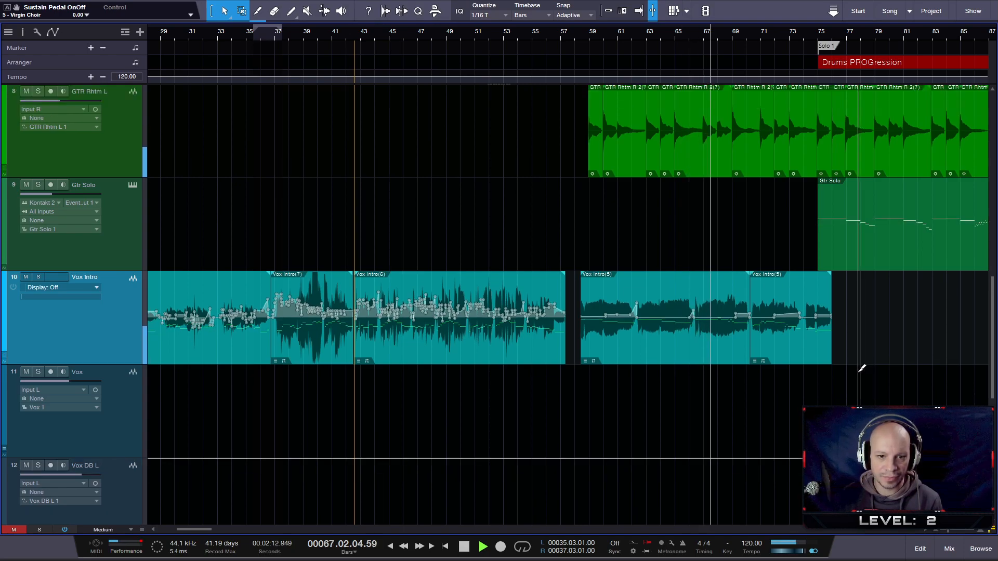
# - Switch off the gain envelope on all Vox Intro clips and stop the playback at bar 76
pyautogui.moveTo(843, 345); pyautogui.dragTo(186, 350)
pyautogui.rightClick(194, 349)
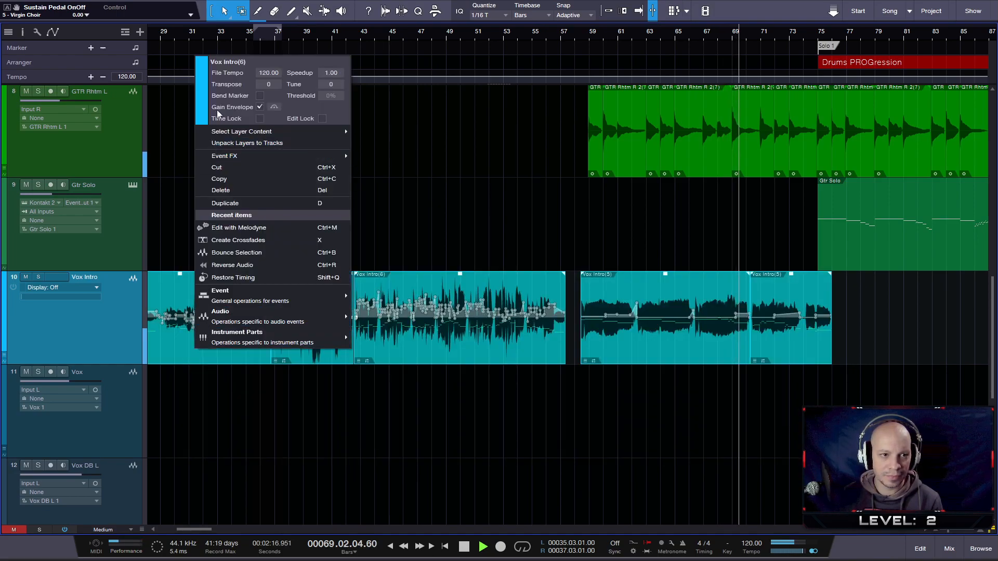
pyautogui.click(259, 107)
pyautogui.click(719, 435)
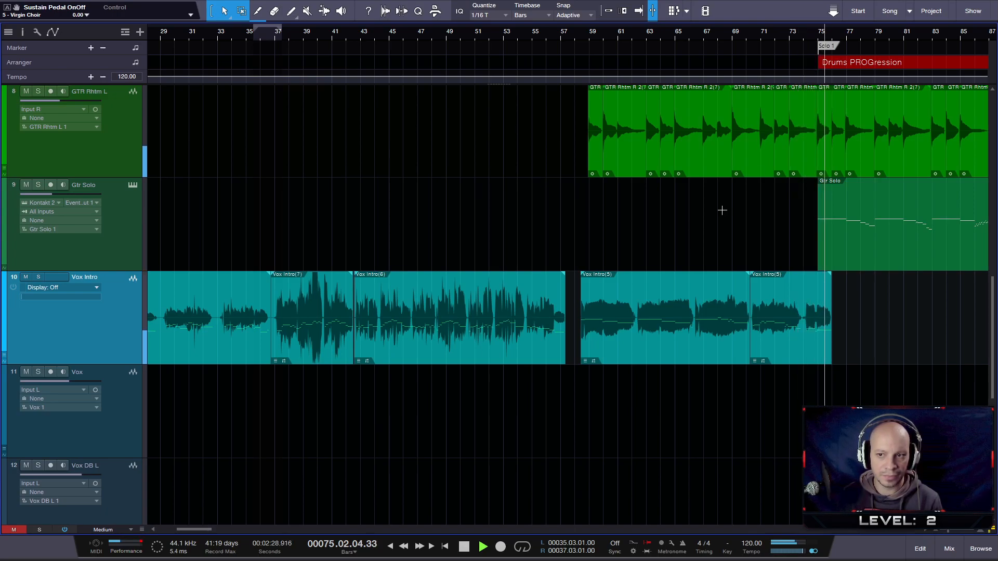
pyautogui.click(808, 24)
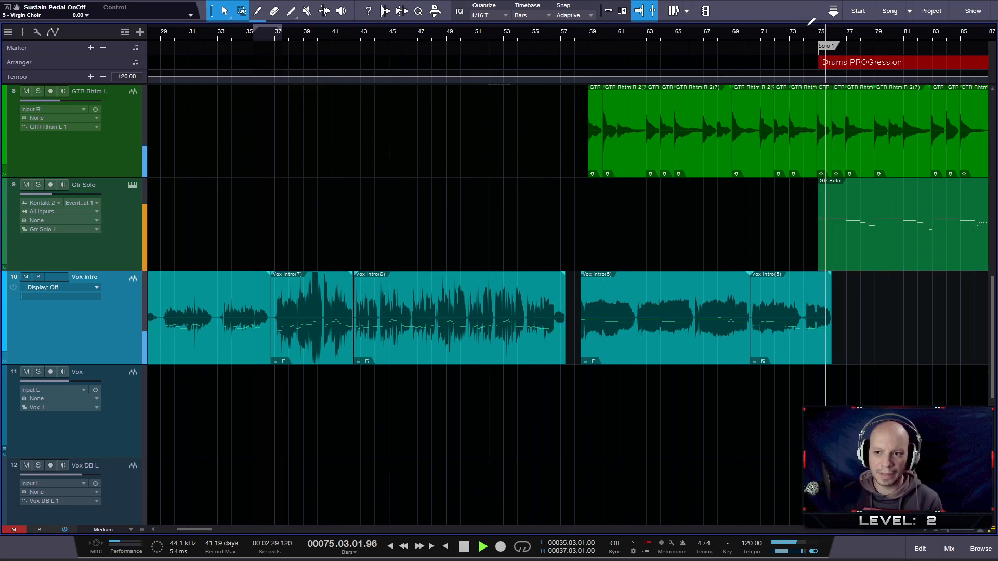
pyautogui.press('space')
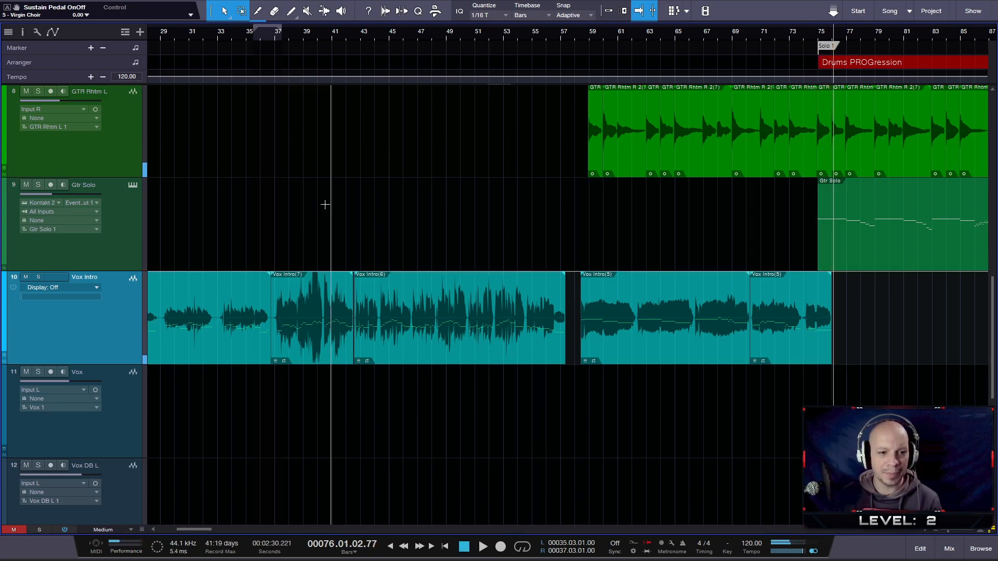
# - Set the playback position to just before the first Vox Intro phrase around bar 25
pyautogui.moveTo(282, 41); pyautogui.dragTo(370, 34)
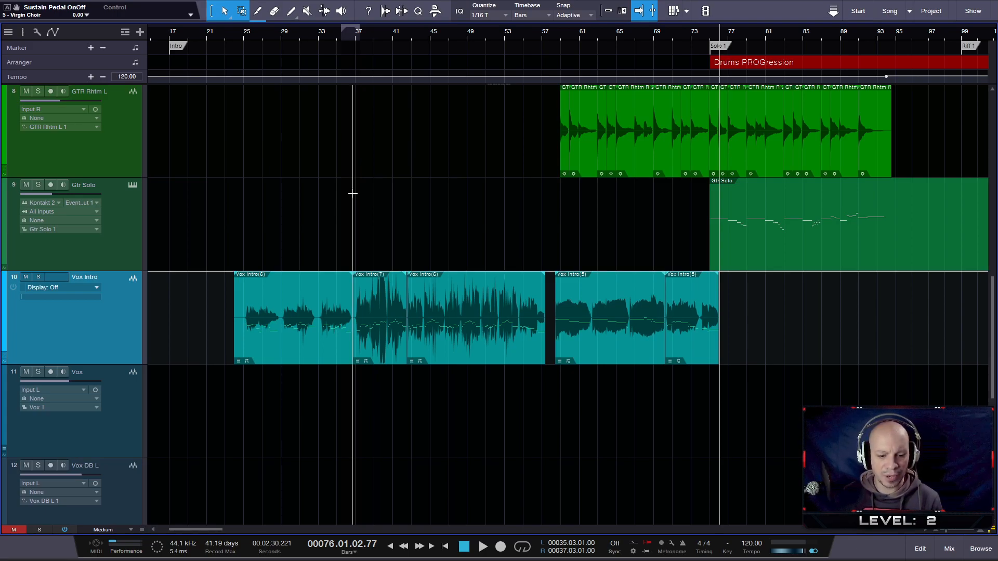
pyautogui.scroll(2, 338, 194)
pyautogui.scroll(2, 341, 213)
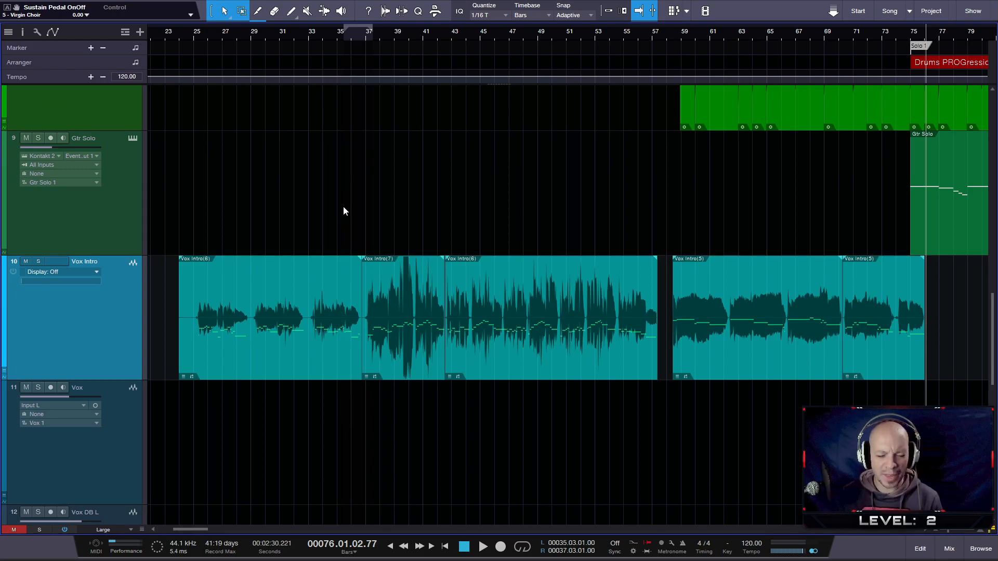
pyautogui.scroll(3, 344, 181)
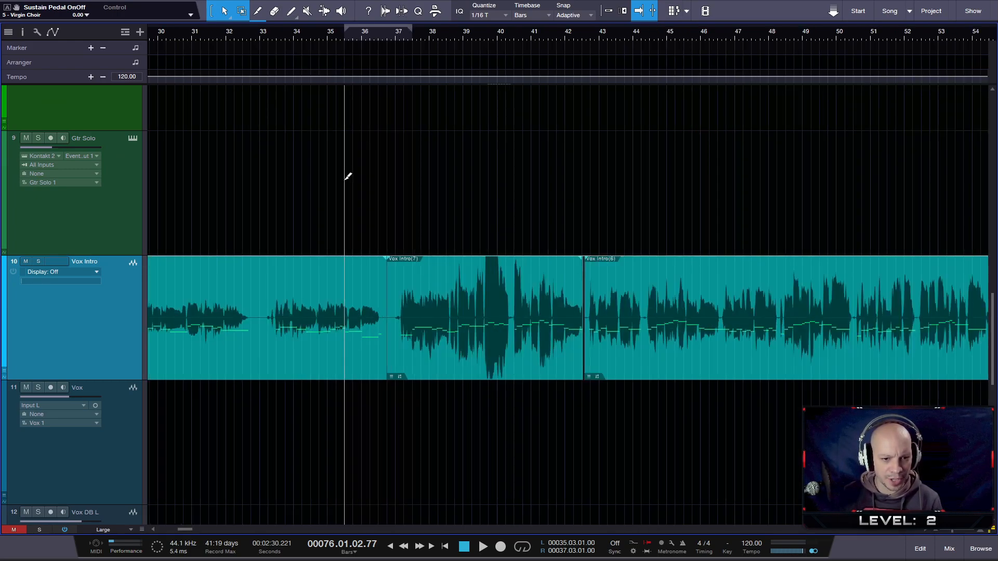
pyautogui.click(292, 34)
pyautogui.scroll(-3, 293, 34)
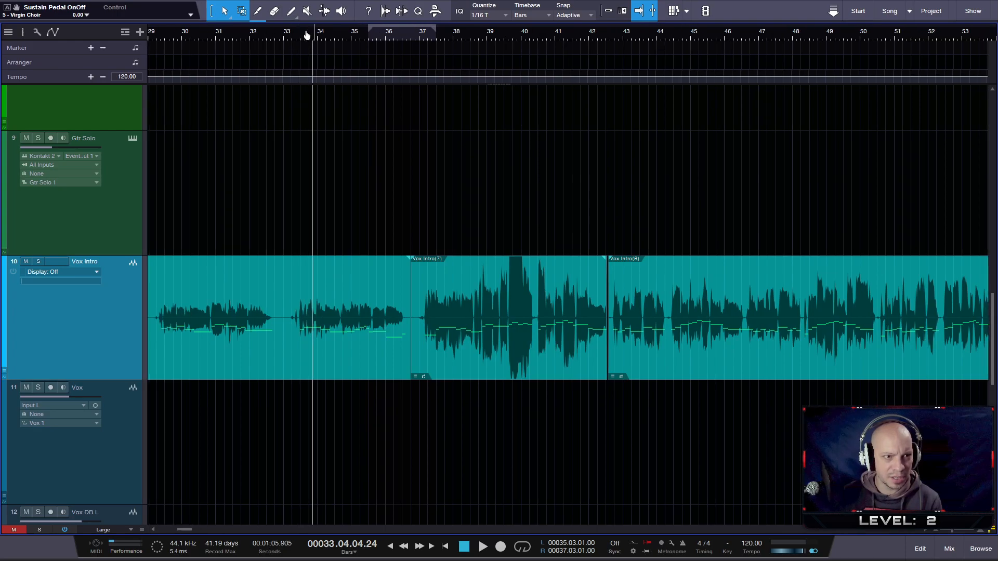
pyautogui.click(203, 33)
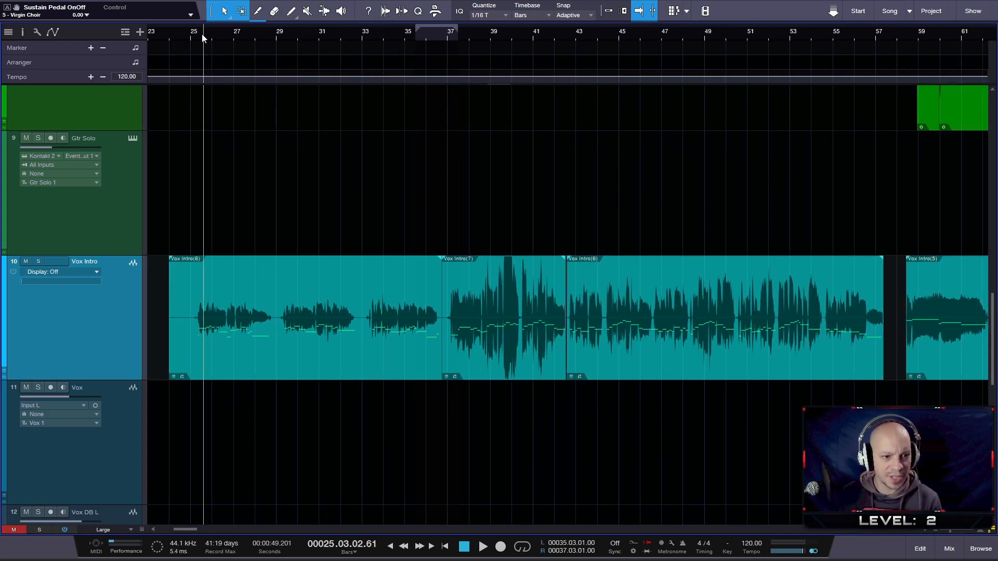
pyautogui.click(198, 33)
pyautogui.click(195, 34)
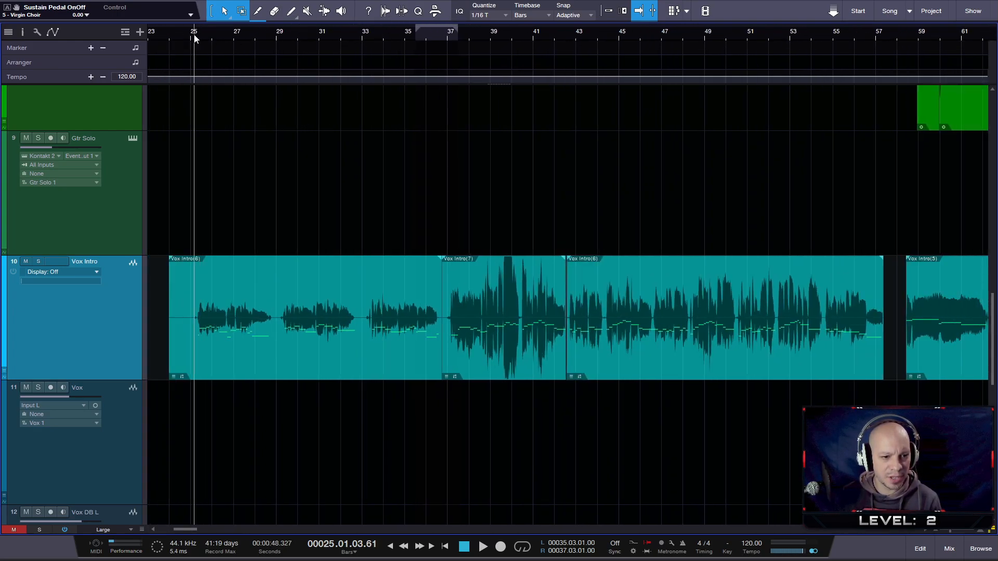
pyautogui.scroll(3, 344, 182)
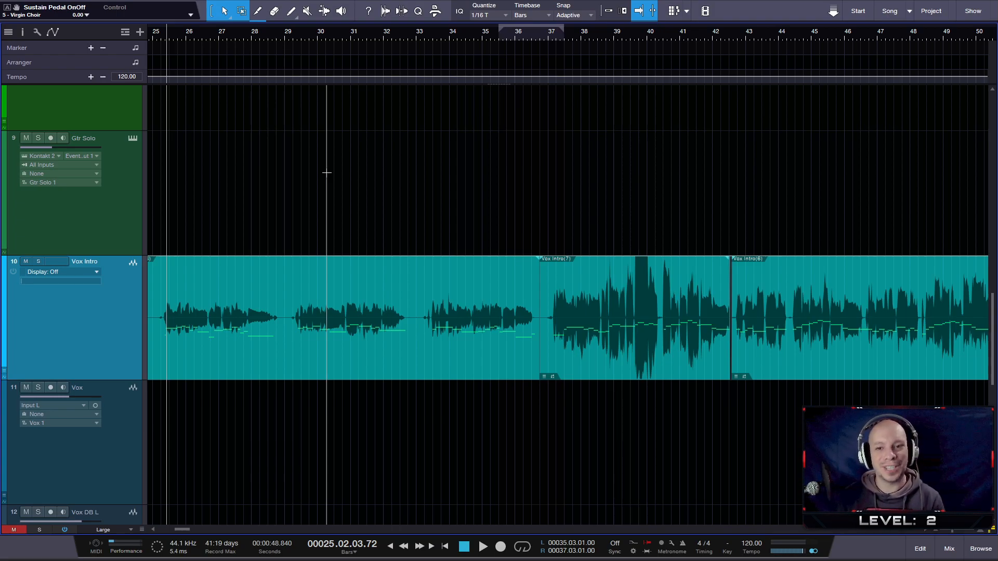
# - Look over the rhythm guitar, guitar solo and Vox Intro clips across the song's sections
pyautogui.moveTo(570, 37); pyautogui.dragTo(533, 5)
pyautogui.scroll(3, 594, 178)
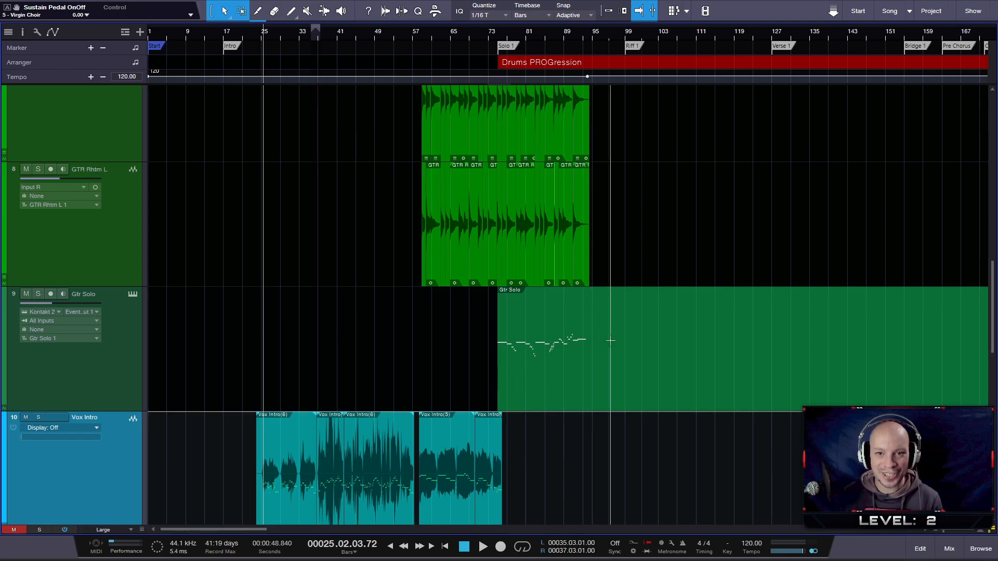
pyautogui.scroll(-2, 623, 337)
pyautogui.scroll(1, 437, 339)
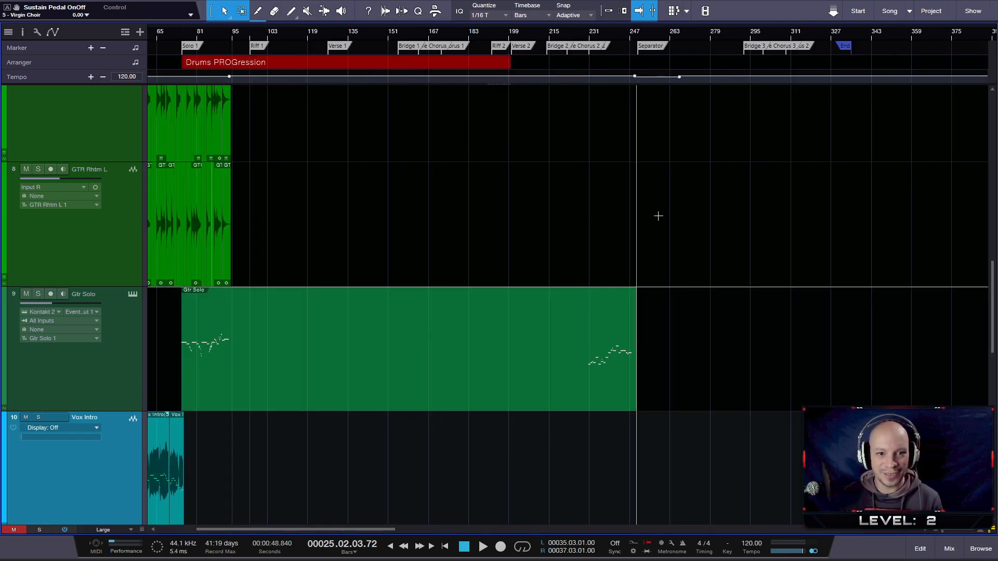
pyautogui.moveTo(386, 44); pyautogui.dragTo(519, 38)
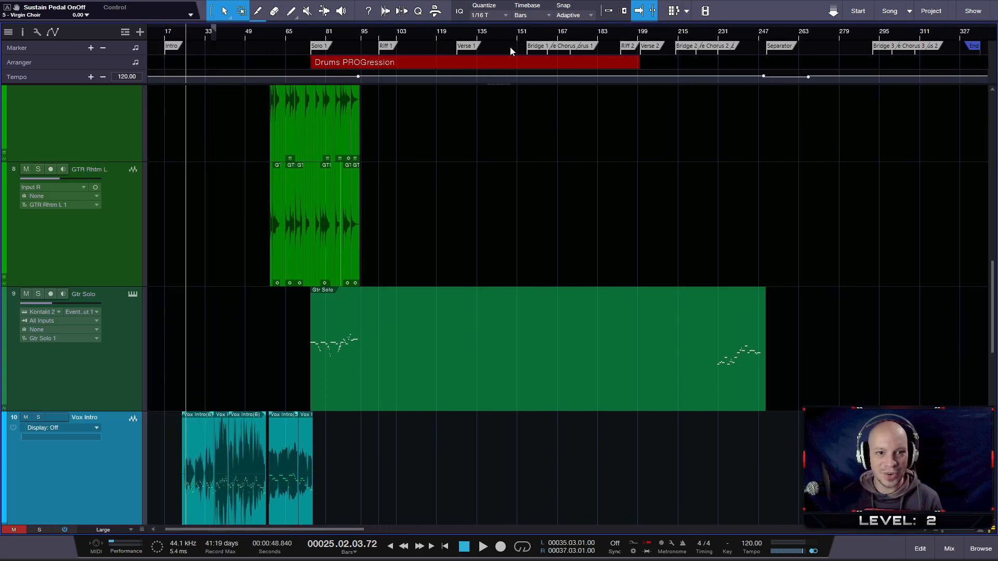
pyautogui.scroll(6, 187, 404)
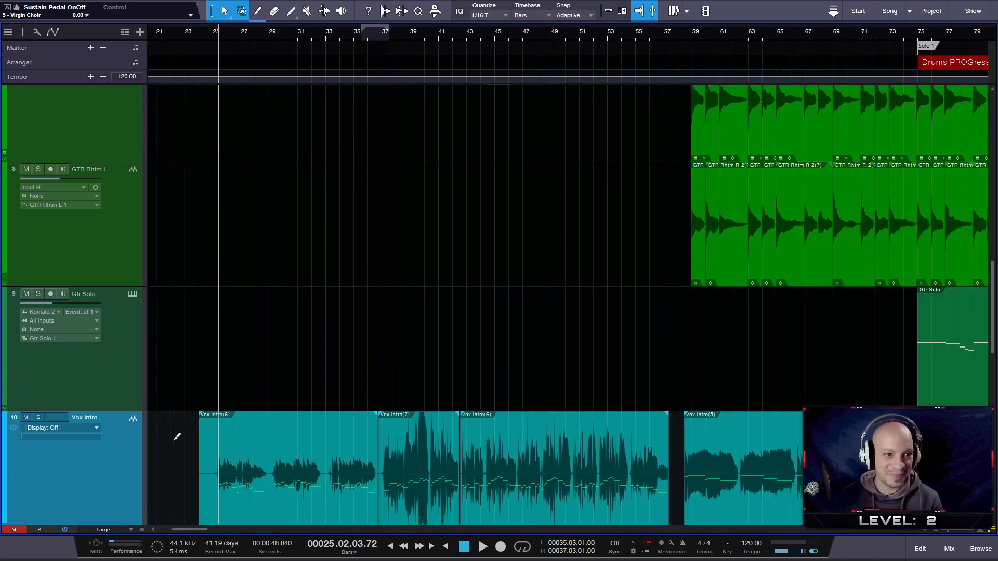
pyautogui.scroll(2, 368, 445)
pyautogui.scroll(-2, 329, 312)
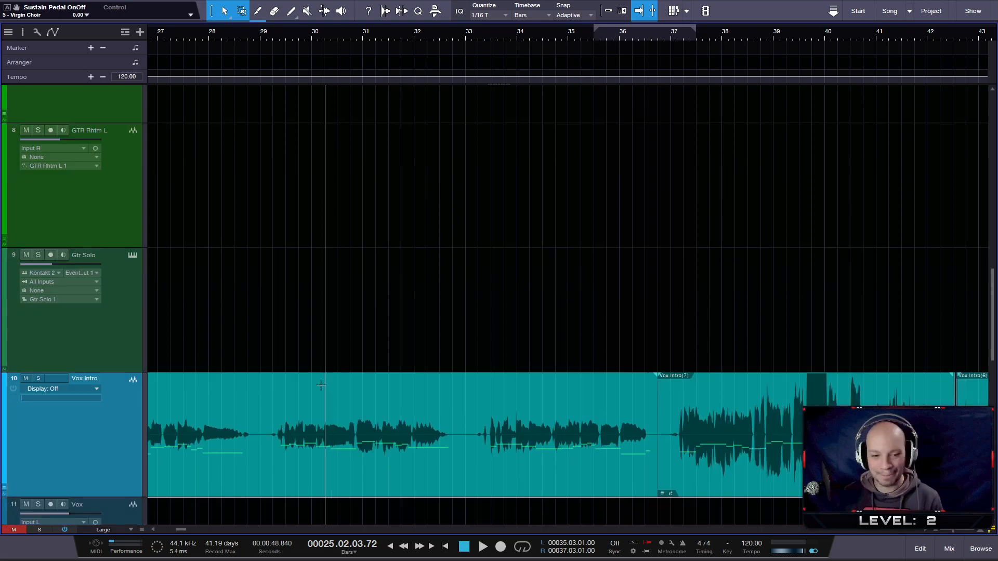
# - Play the Vox Intro vocal without its gain envelope from bar 25 to about bar 33
pyautogui.moveTo(342, 32); pyautogui.dragTo(395, 25)
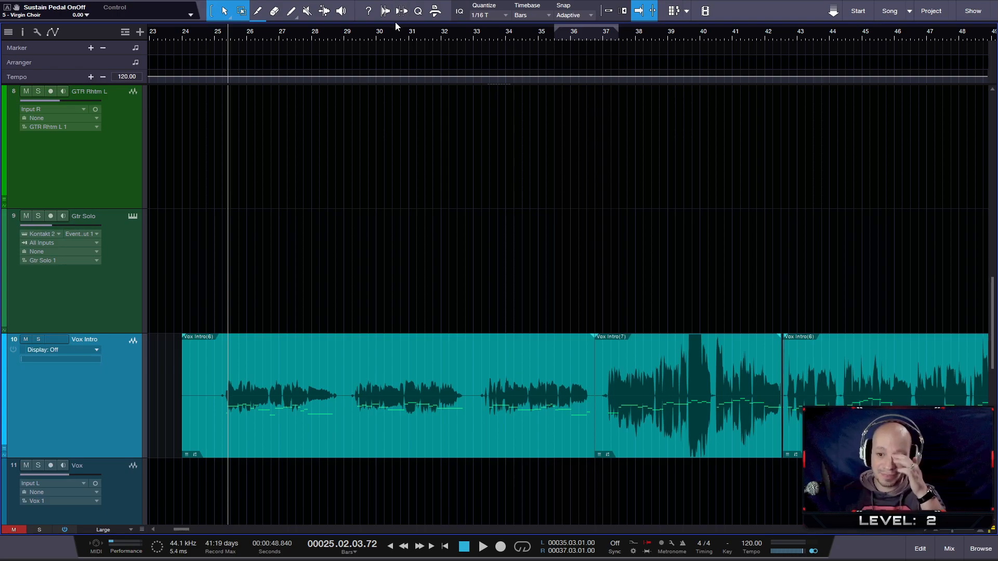
pyautogui.press('space')
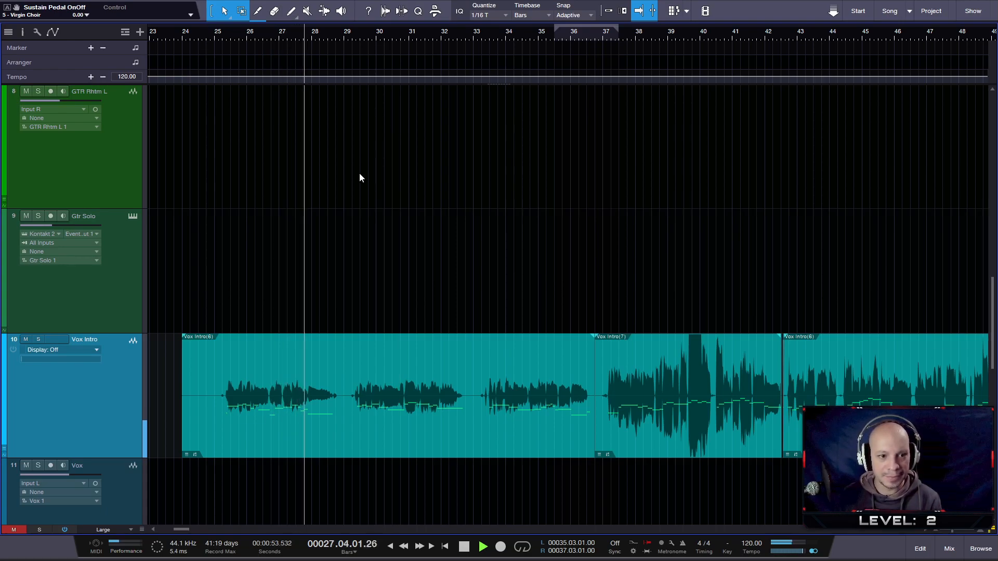
pyautogui.scroll(6, 360, 175)
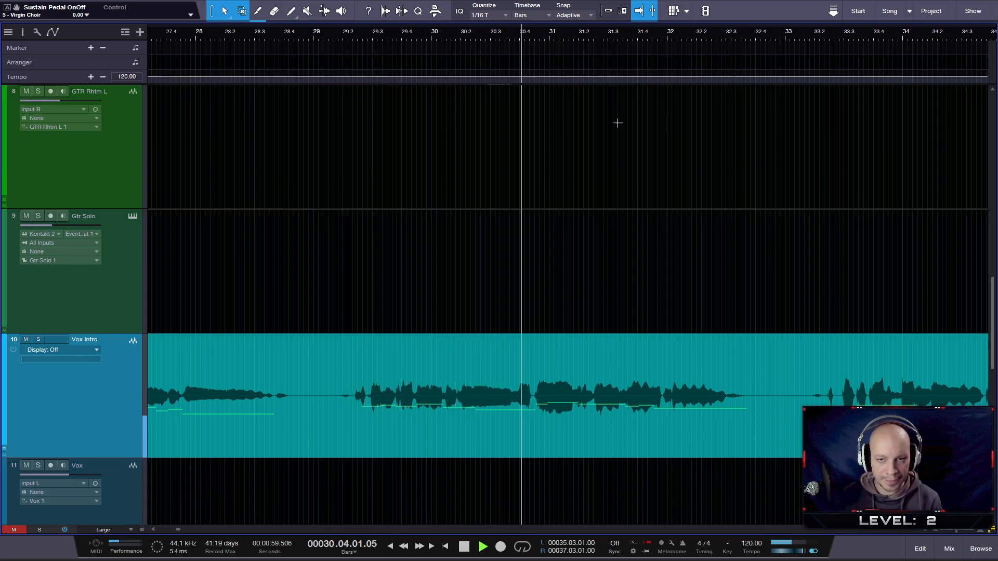
pyautogui.moveTo(713, 32); pyautogui.dragTo(601, 39)
pyautogui.press('space')
# - Move the Vox Guide track directly above the Vox Intro track and enlarge the track rows for comparison
pyautogui.scroll(6, 141, 206)
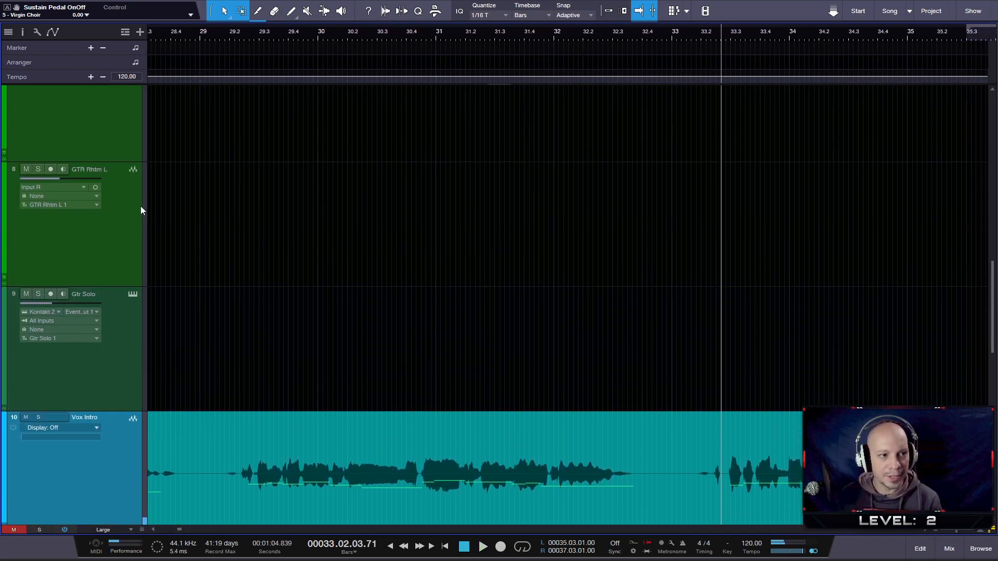
pyautogui.scroll(2, 141, 197)
pyautogui.scroll(-8, 192, 197)
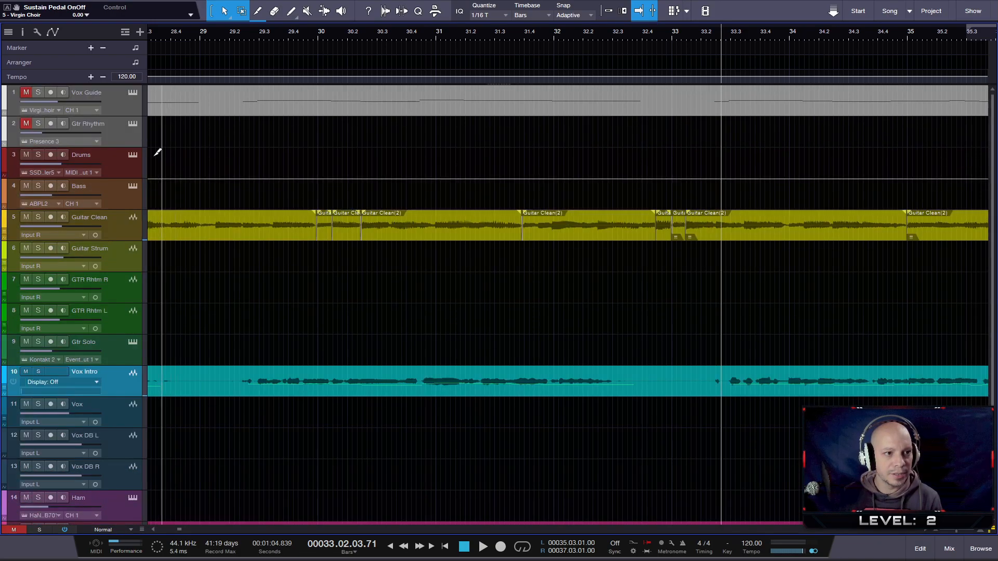
pyautogui.click(126, 101)
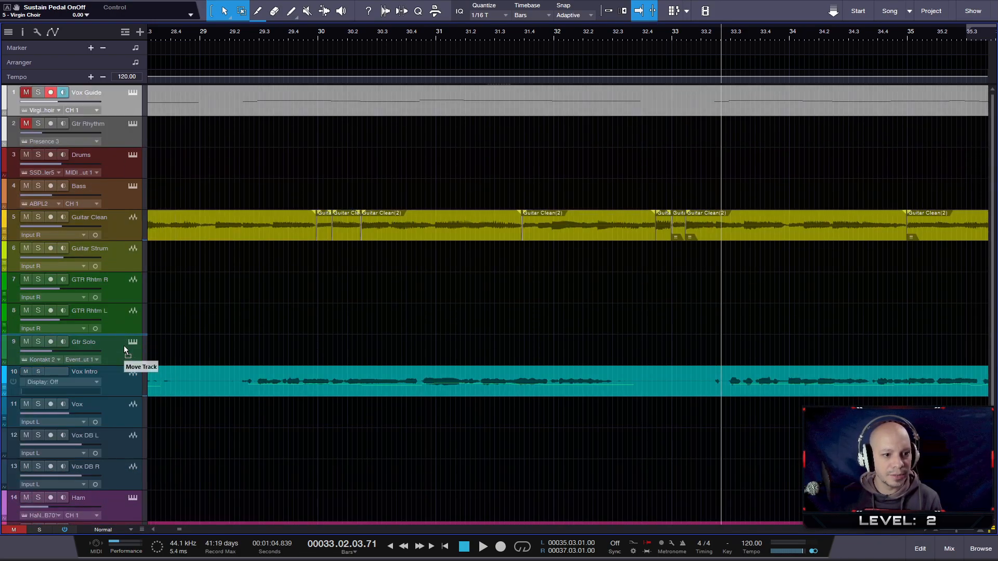
pyautogui.moveTo(124, 359); pyautogui.dragTo(125, 365)
pyautogui.scroll(6, 608, 363)
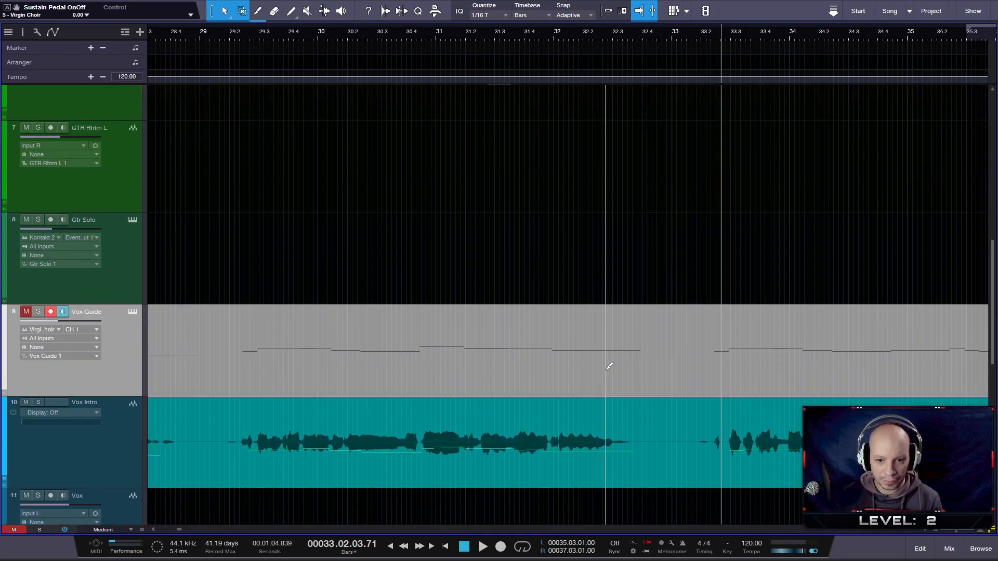
pyautogui.scroll(5, 609, 366)
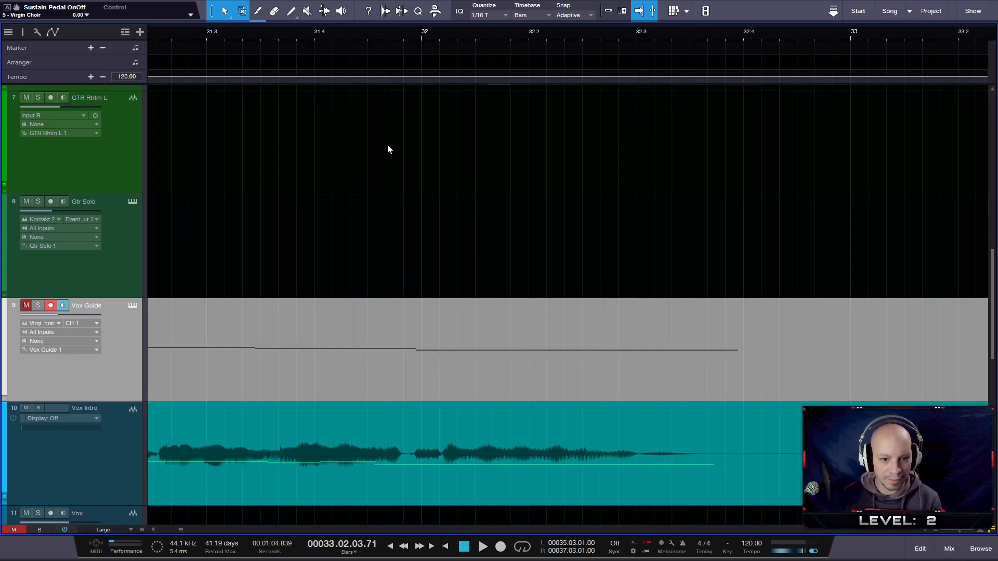
# - Play the Vox Intro vocal from around beat 32.2 to about bar 37 and compare it with the guide notes
pyautogui.click(560, 39)
pyautogui.press('space')
pyautogui.press('space')
pyautogui.moveTo(709, 32); pyautogui.dragTo(511, 30)
pyautogui.press('space')
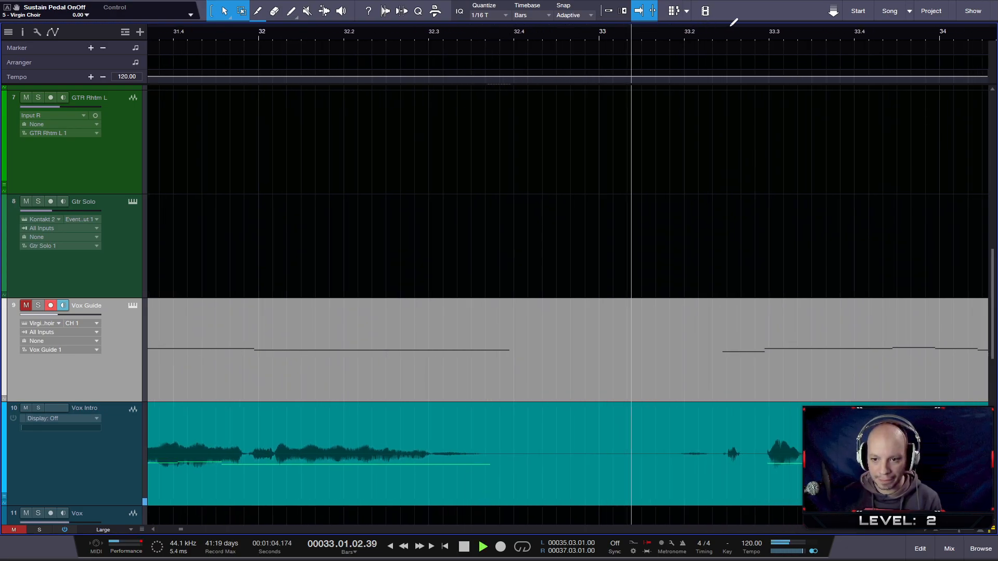
pyautogui.moveTo(775, 35); pyautogui.dragTo(187, 17)
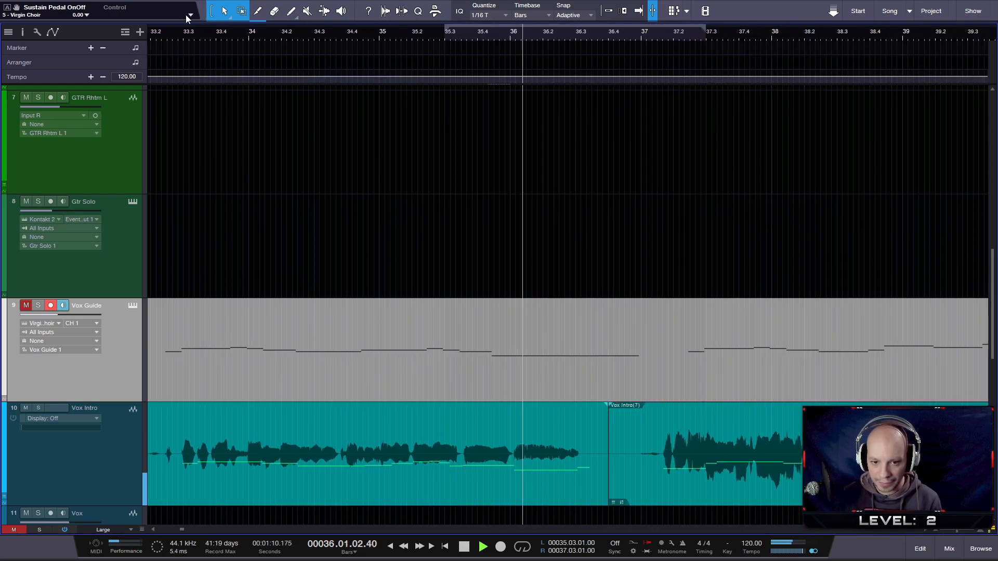
pyautogui.press('space')
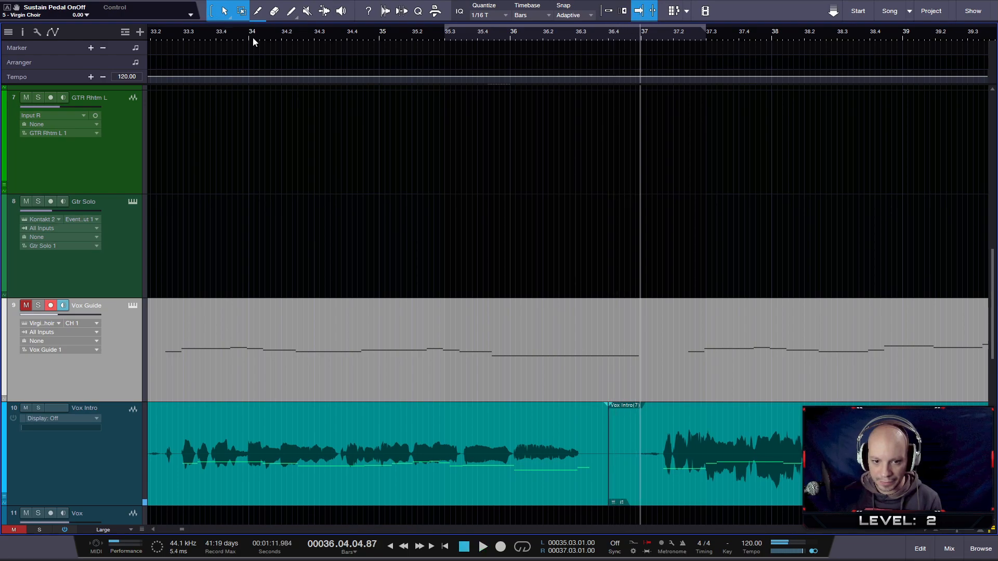
# - Split the Vox Intro clip in the gap between beats 35.3 and 35.4 and slip the following audio slightly earlier
pyautogui.scroll(5, 468, 457)
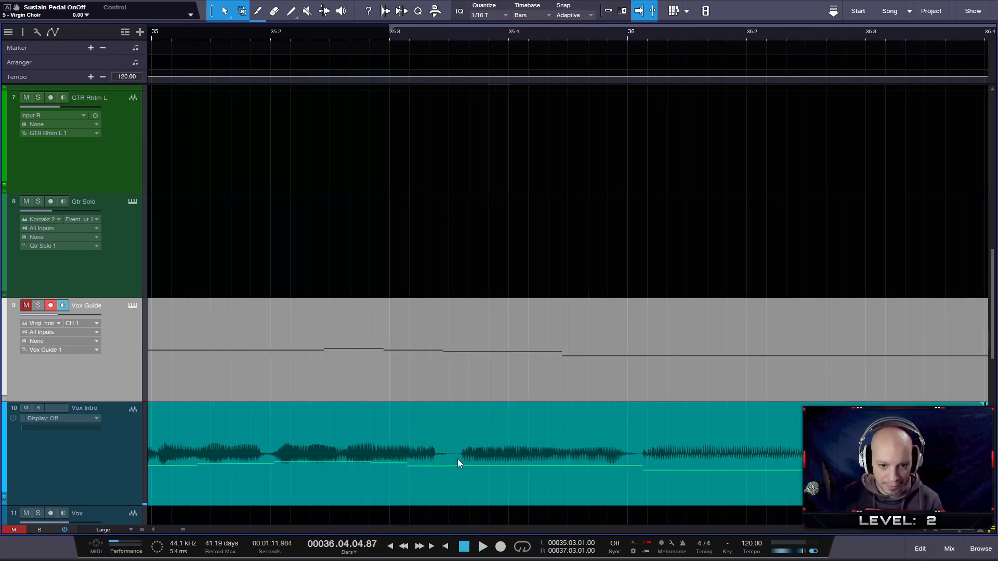
pyautogui.press('space')
pyautogui.press('space')
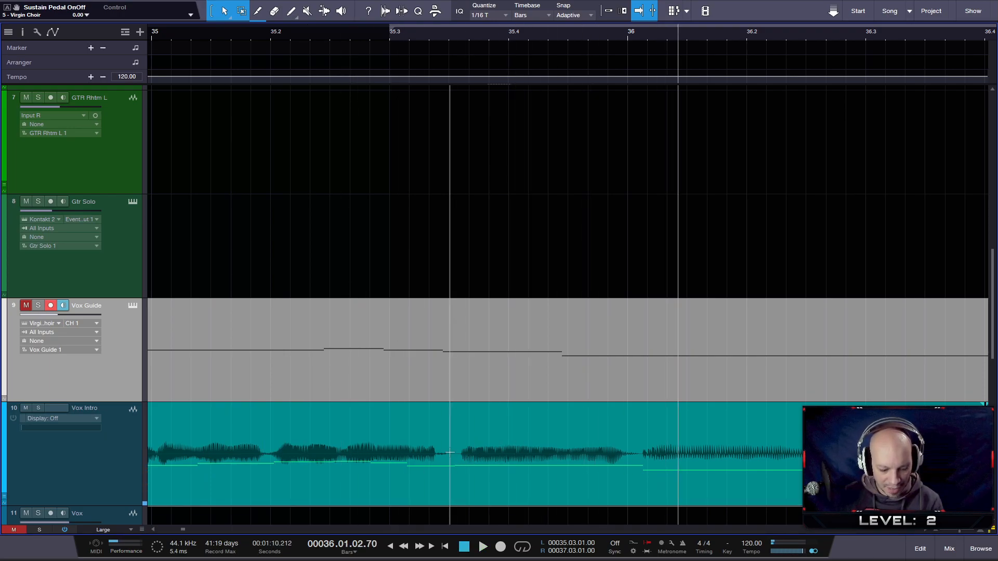
pyautogui.click(503, 474)
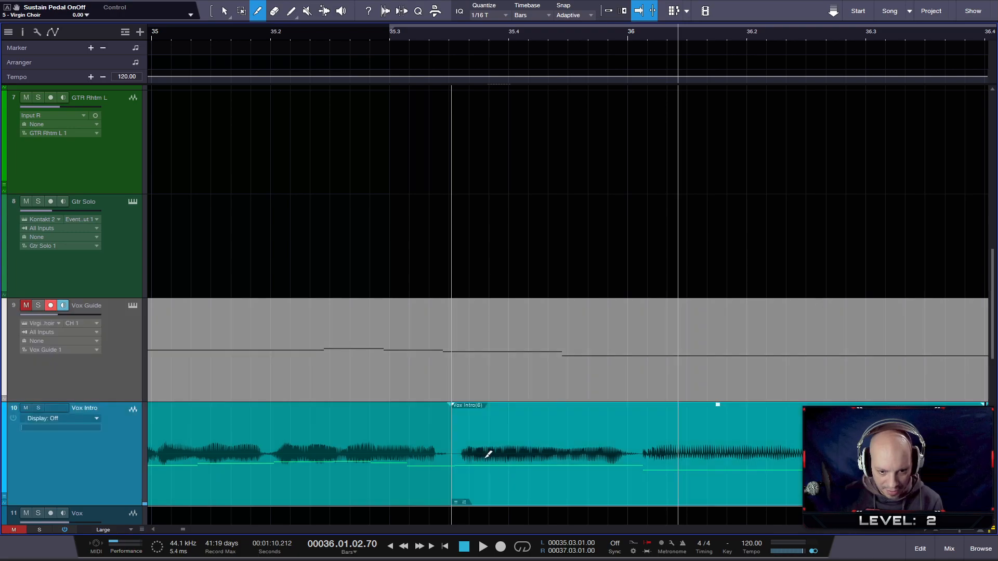
pyautogui.click(518, 498)
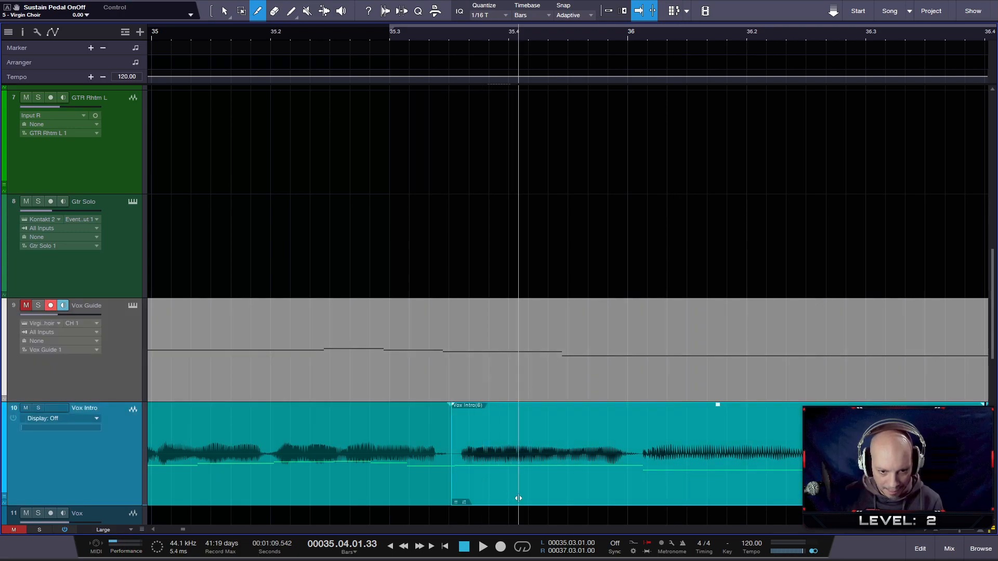
pyautogui.moveTo(518, 498); pyautogui.dragTo(512, 492)
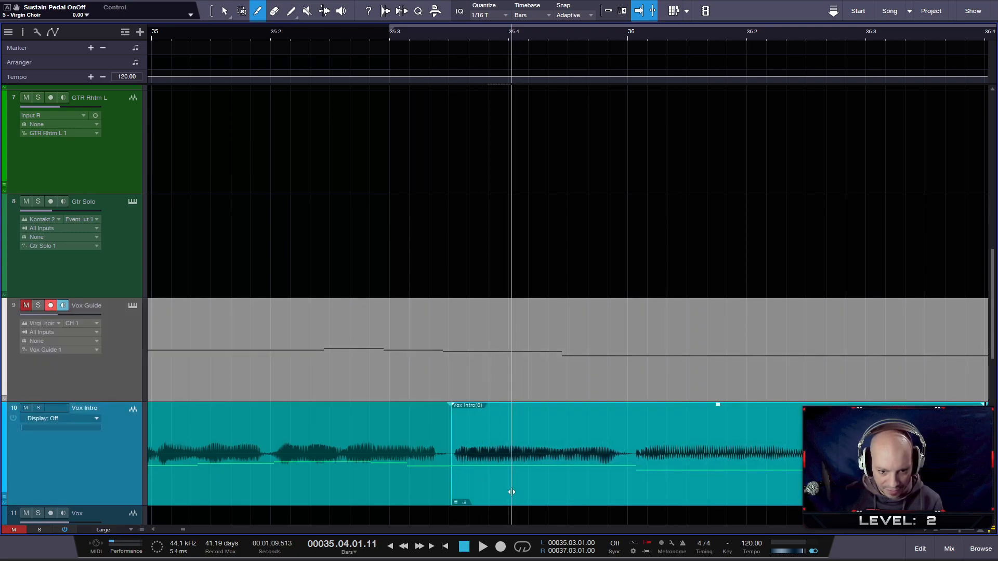
# - Play the vocal from bar 35 through to about beat 40.2 to check the shifted phrase and the next one
pyautogui.click(174, 32)
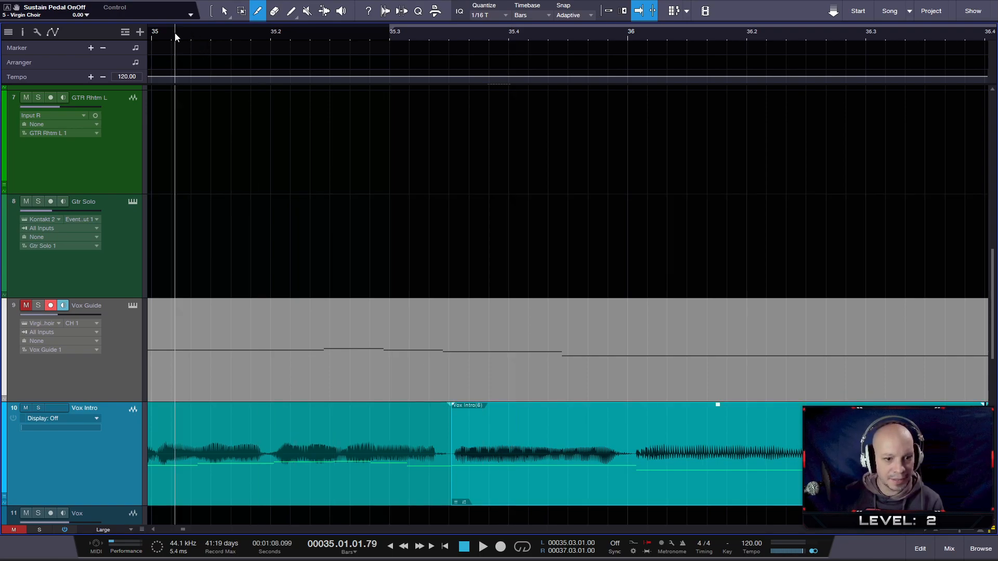
pyautogui.press('space')
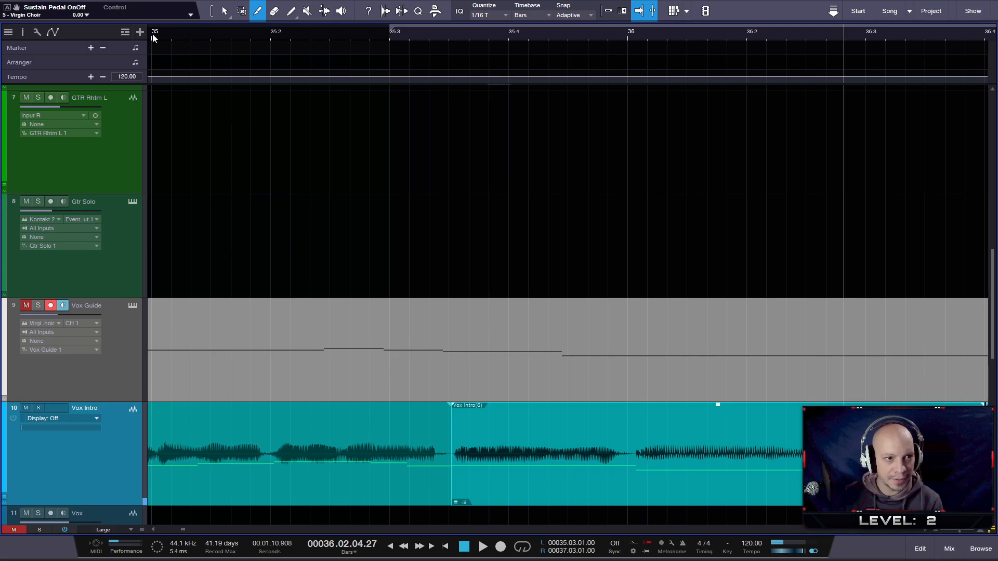
pyautogui.press('space')
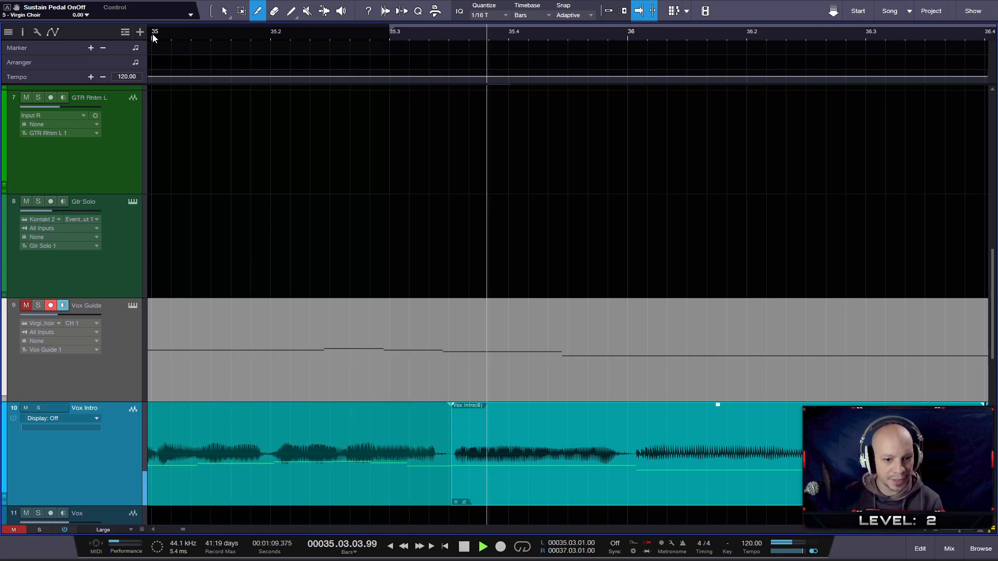
pyautogui.moveTo(666, 31); pyautogui.dragTo(440, 14)
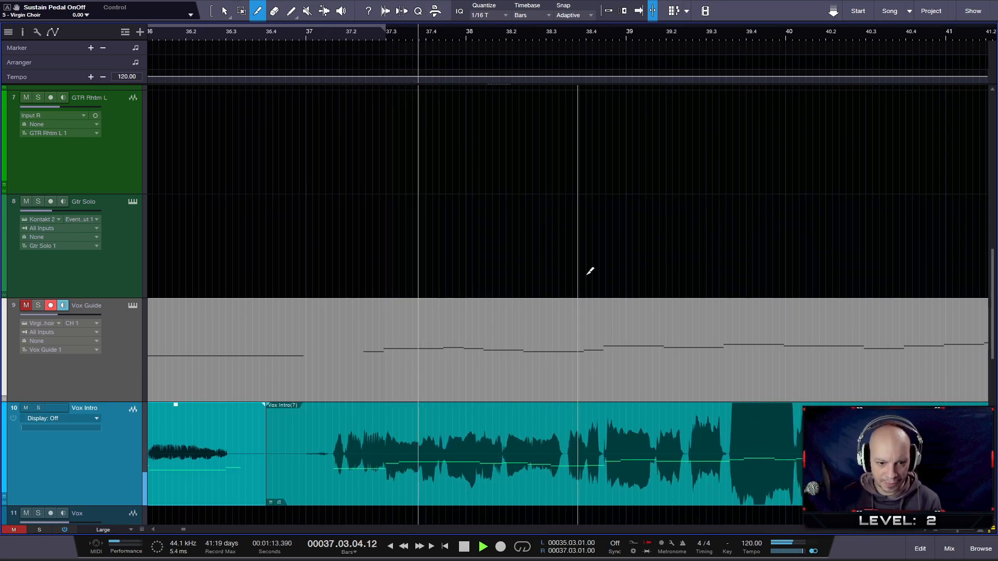
pyautogui.scroll(3, 637, 351)
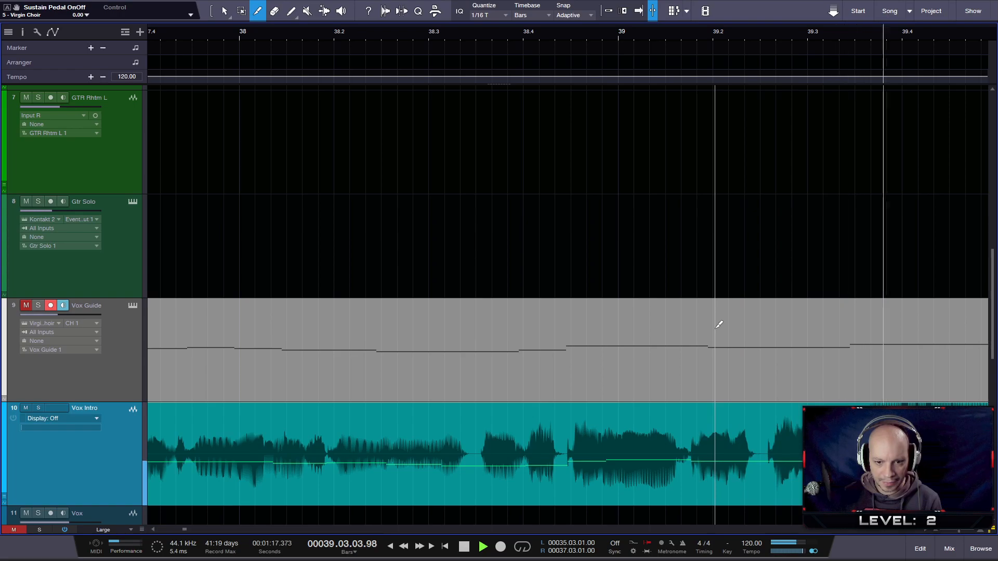
pyautogui.press('space')
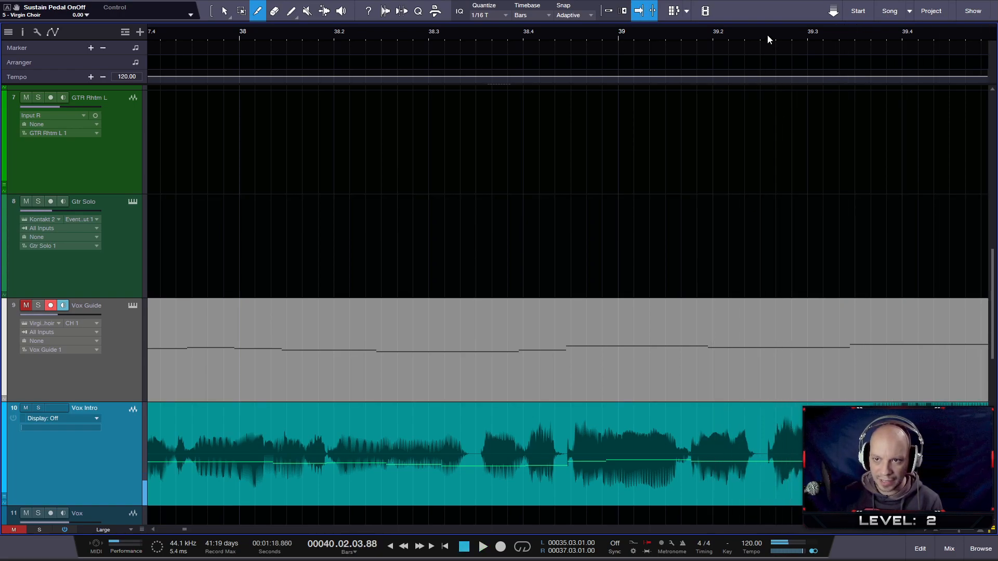
# - Split the Vox Intro clip in the gap between beats 39.2 and 39.3 and pull the split boundary slightly earlier
pyautogui.scroll(-3, 624, 31)
pyautogui.press('space')
pyautogui.press('space')
pyautogui.scroll(3, 685, 447)
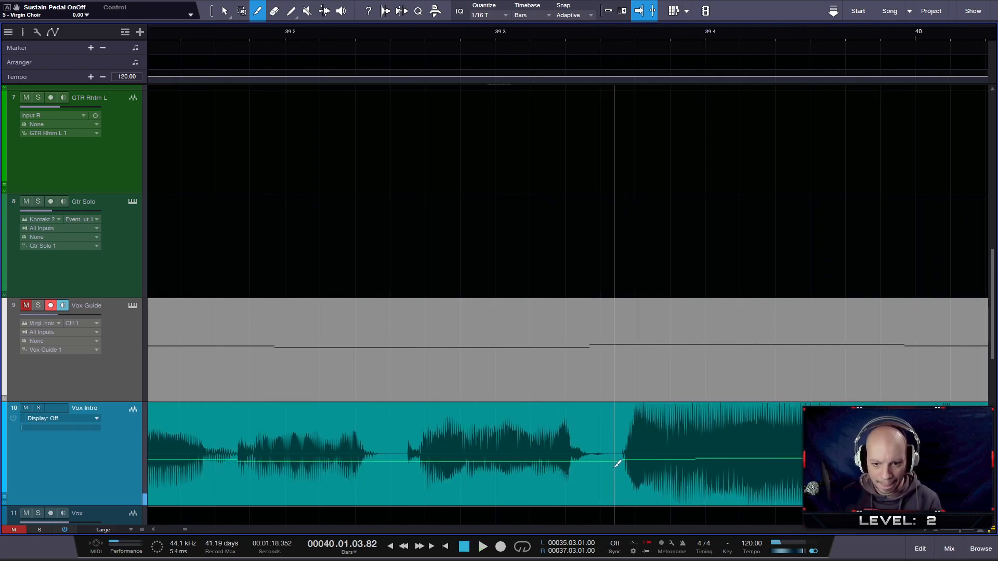
pyautogui.click(403, 463)
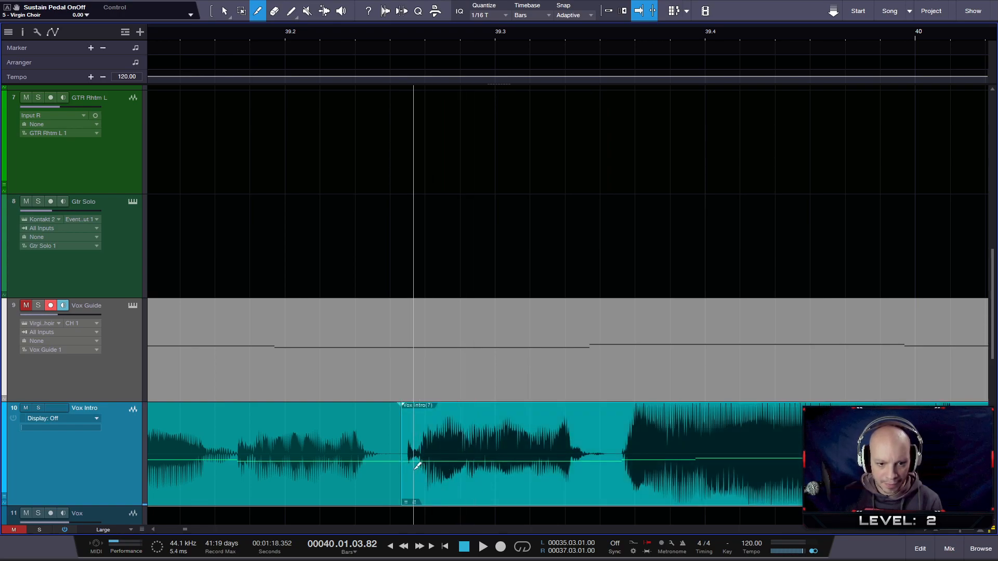
pyautogui.press('1')
pyautogui.moveTo(401, 426); pyautogui.dragTo(388, 426)
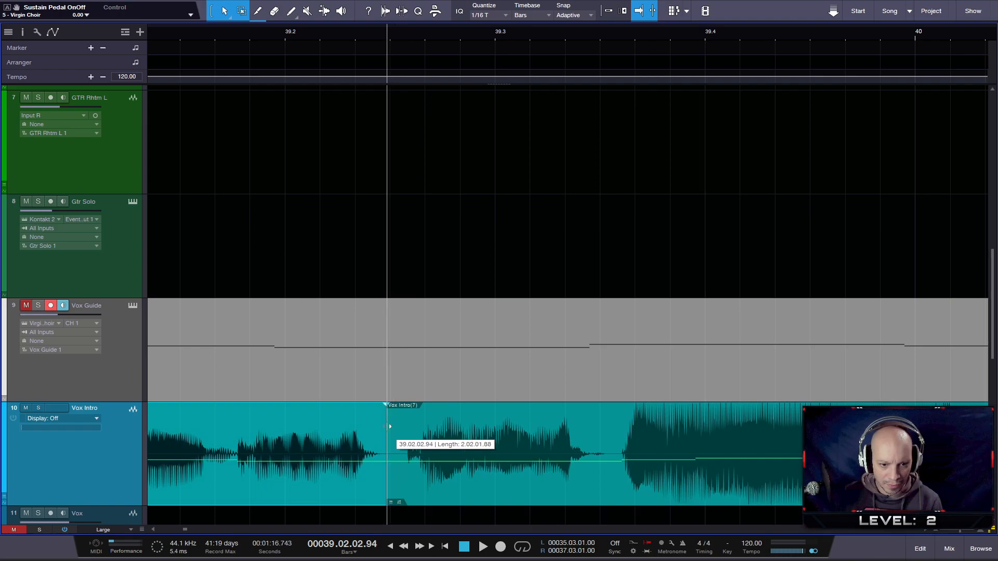
pyautogui.click(502, 490)
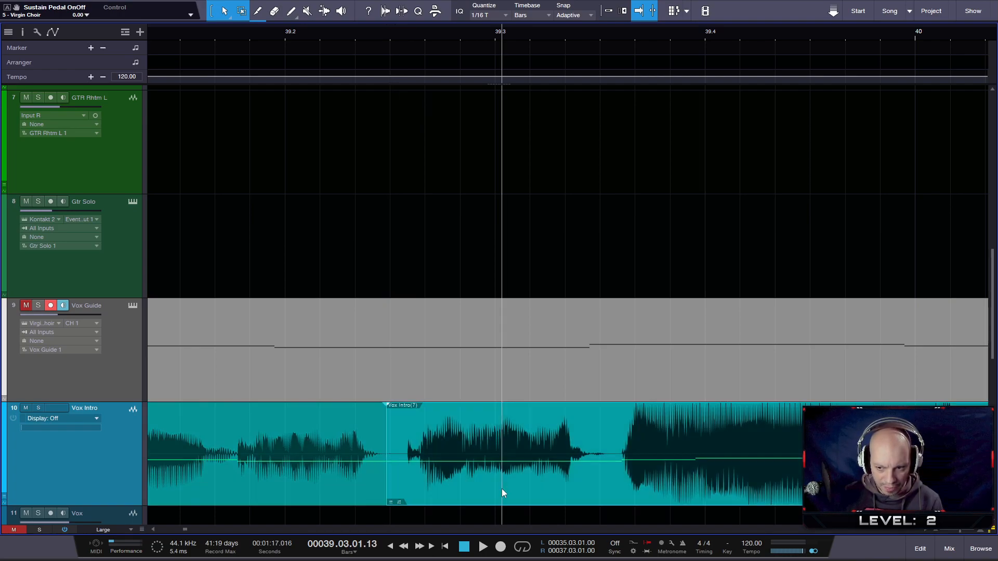
# - Split Vox Intro again in the gap near beat 40.3 and slip the audio of the isolated section slightly earlier
pyautogui.scroll(-3, 625, 493)
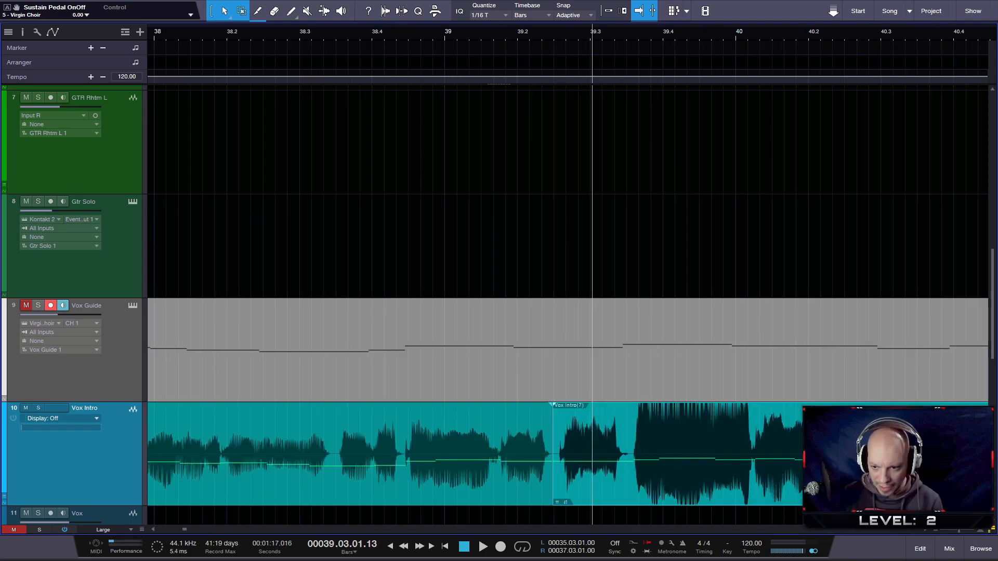
pyautogui.press('3')
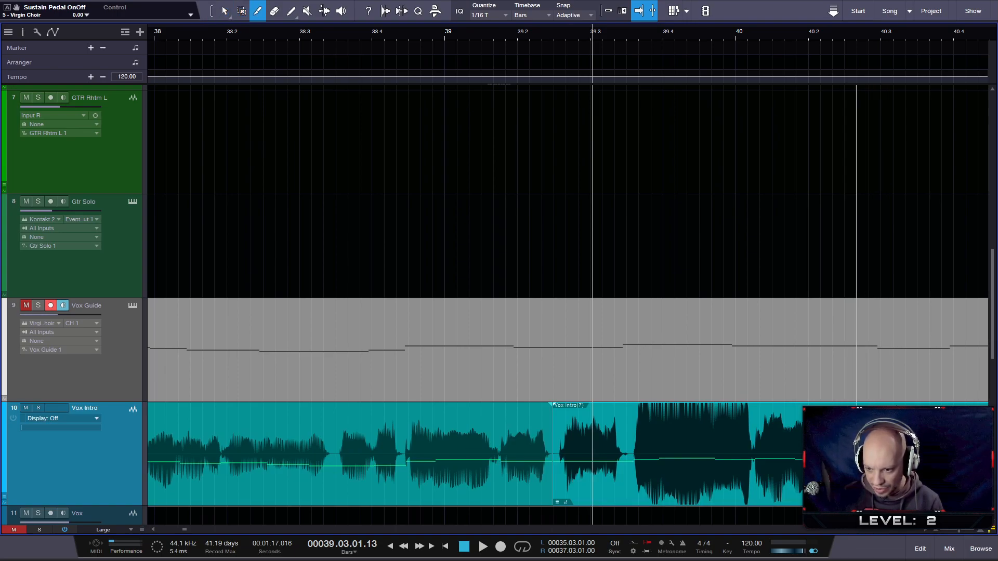
pyautogui.click(874, 457)
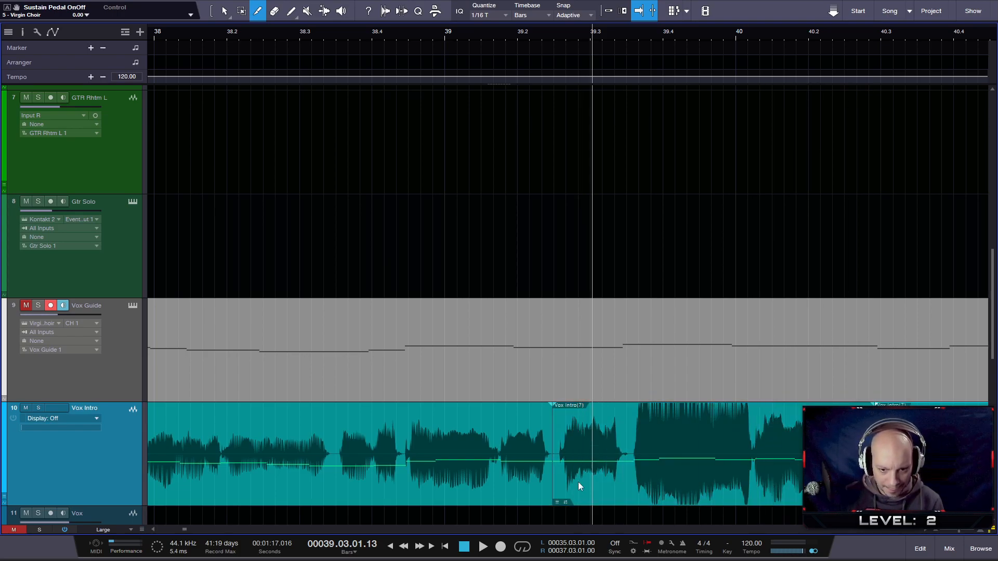
pyautogui.scroll(4, 577, 483)
pyautogui.moveTo(539, 496); pyautogui.dragTo(520, 491)
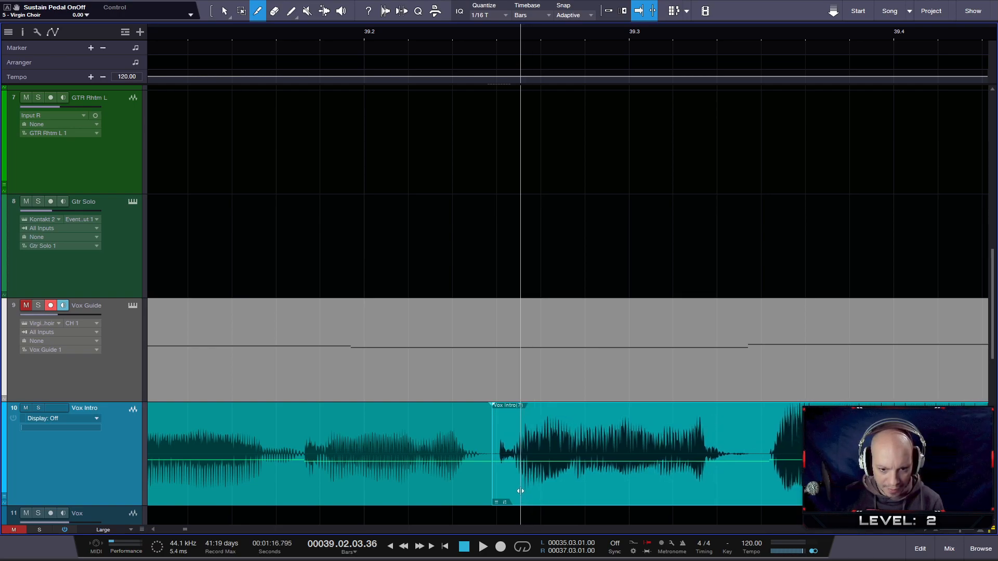
# - Play the vocal from just after bar 39 to about beat 40.2 to check the isolated section's timing
pyautogui.click(167, 34)
pyautogui.press('space')
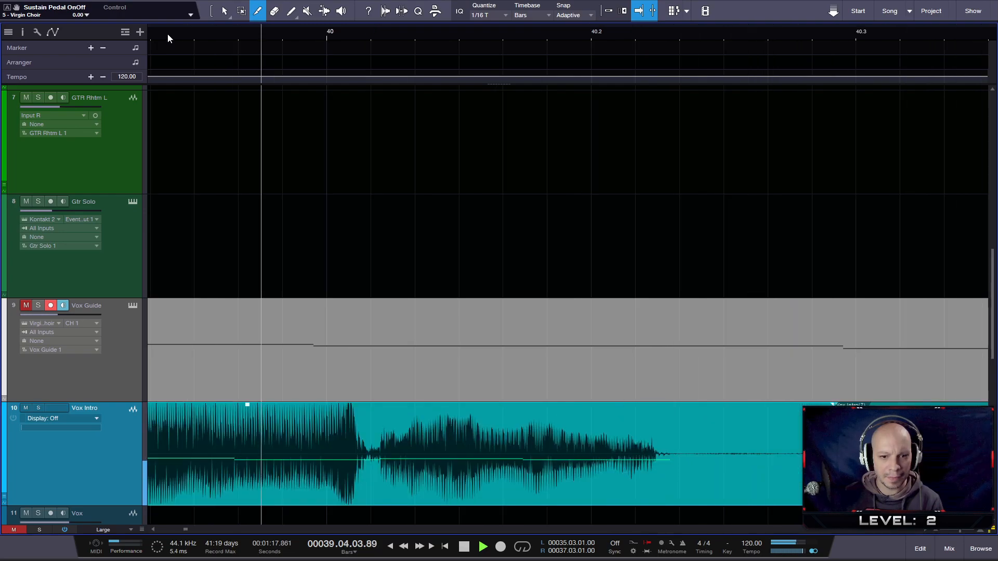
pyautogui.press('space')
pyautogui.moveTo(317, 29); pyautogui.dragTo(438, 15)
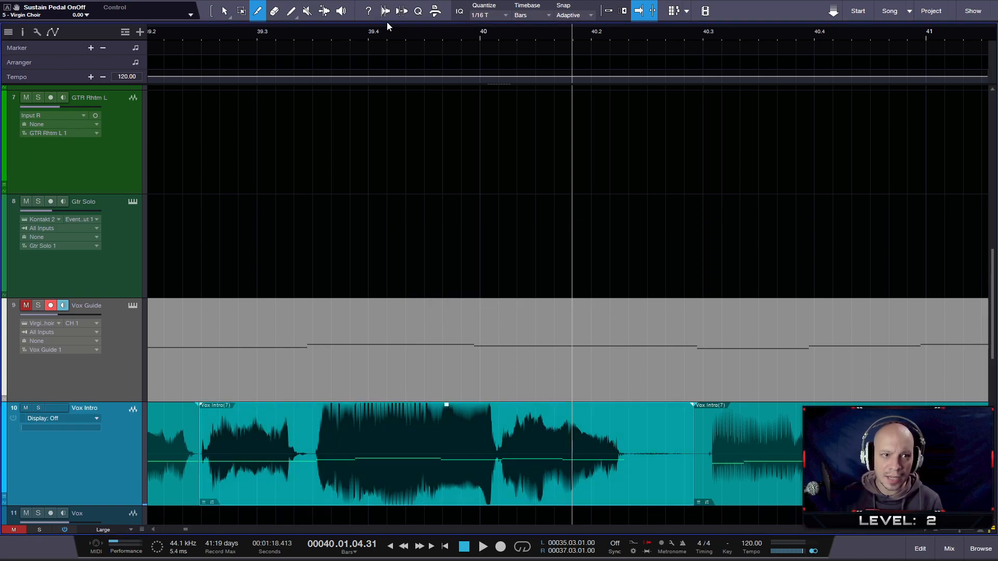
# - Split Vox Intro before the loud note between beats 39.3 and 39.4 and slip the following audio slightly earlier
pyautogui.moveTo(397, 32); pyautogui.dragTo(426, 418)
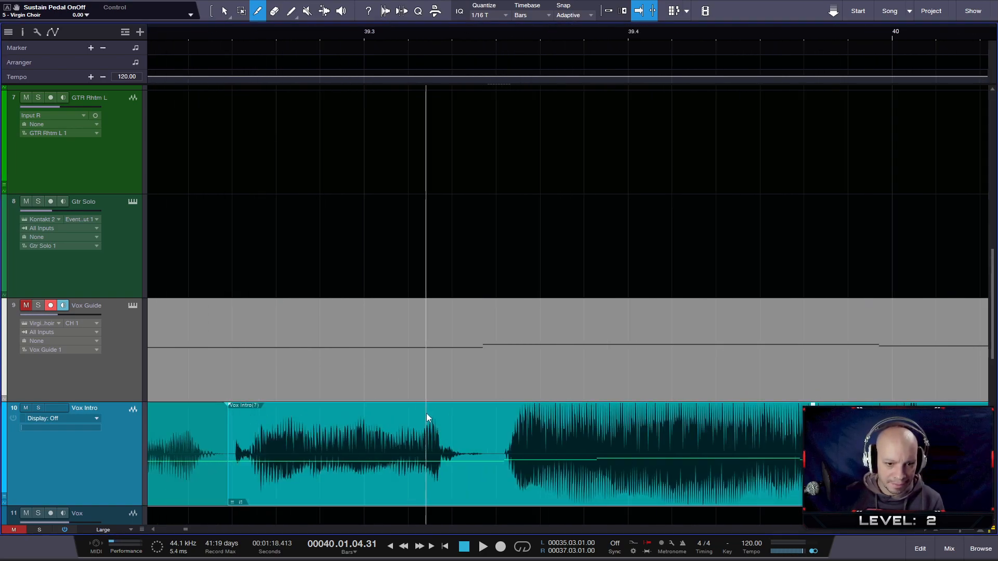
pyautogui.click(489, 458)
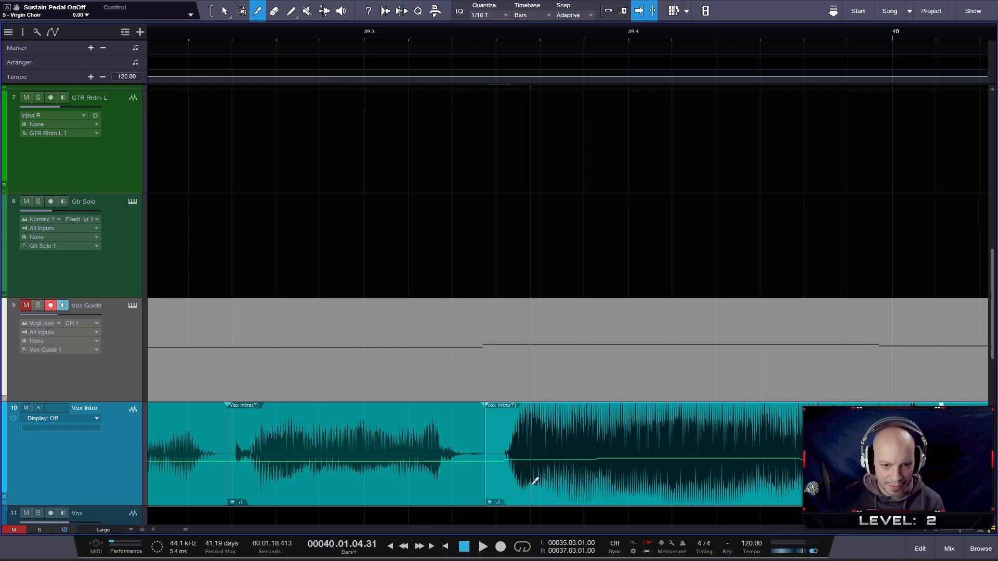
pyautogui.moveTo(538, 490); pyautogui.dragTo(522, 488)
pyautogui.moveTo(412, 32); pyautogui.dragTo(451, 22)
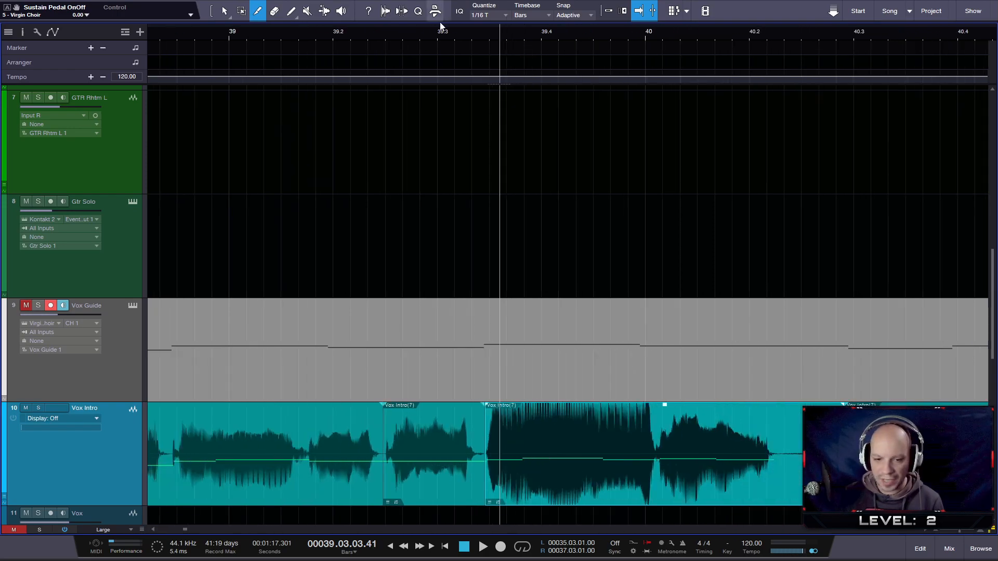
# - Play the vocal from bar 39 to about beat 40.2 to check the timing of the loud note
pyautogui.click(226, 32)
pyautogui.press('space')
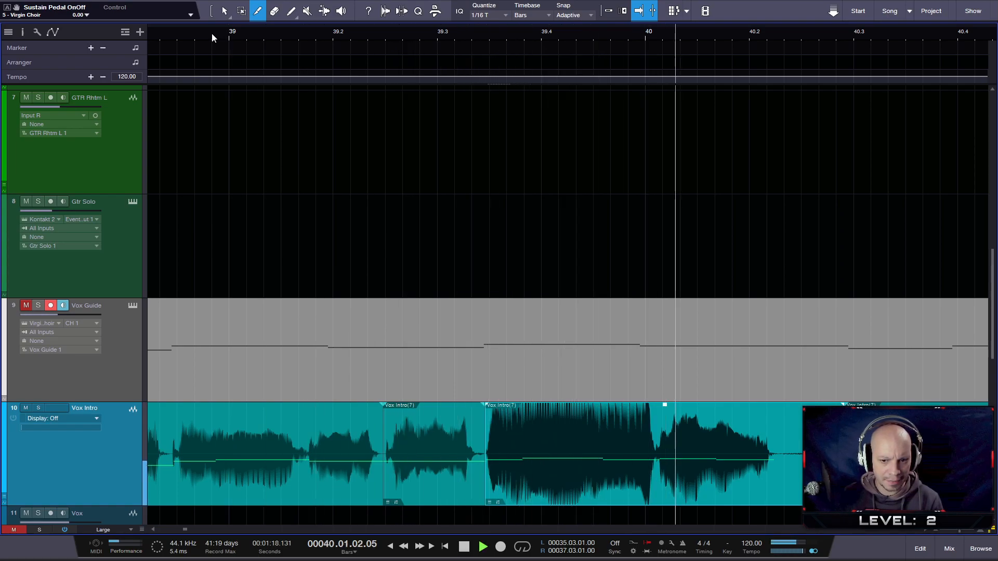
pyautogui.press('space')
# - Pull the split before the loud note a little earlier and slip that clip's audio slightly further forward in time
pyautogui.scroll(3, 347, 359)
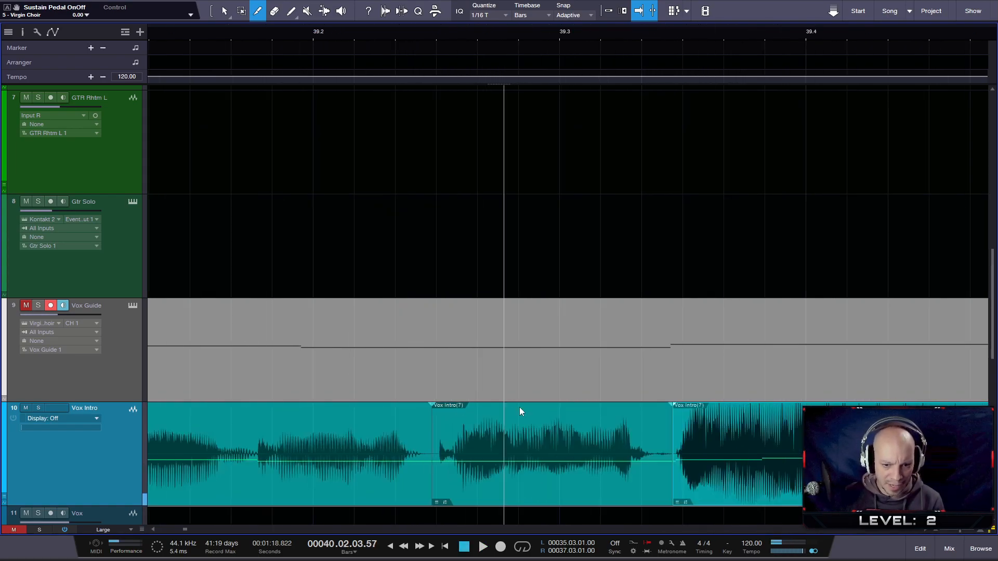
pyautogui.press('1')
pyautogui.moveTo(672, 431); pyautogui.dragTo(666, 431)
pyautogui.moveTo(722, 499); pyautogui.dragTo(716, 498)
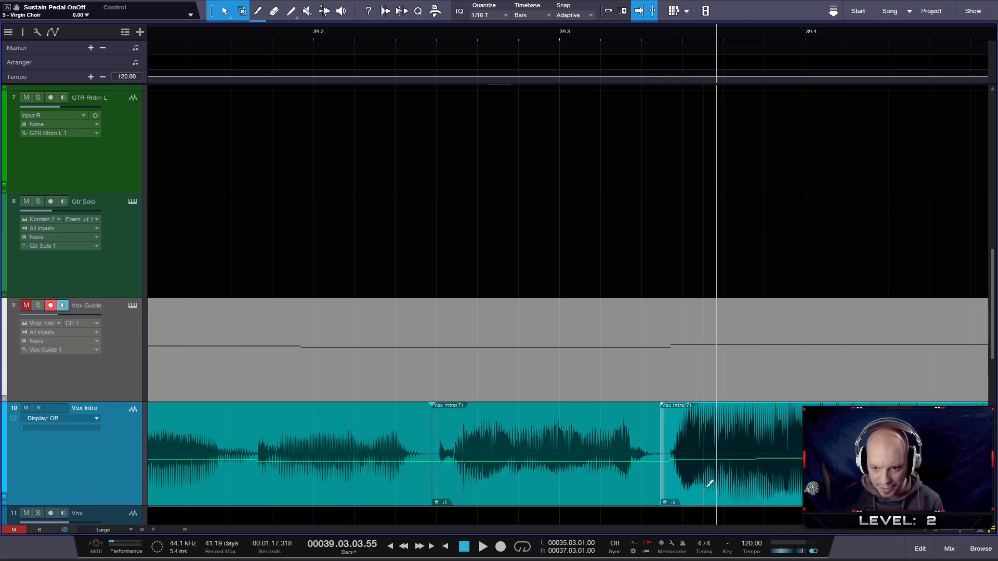
# - Play Vox Intro from just before beat 39.2, and again from just after bar 39 past beat 39.4, to check the loud note's timing
pyautogui.scroll(5, 708, 485)
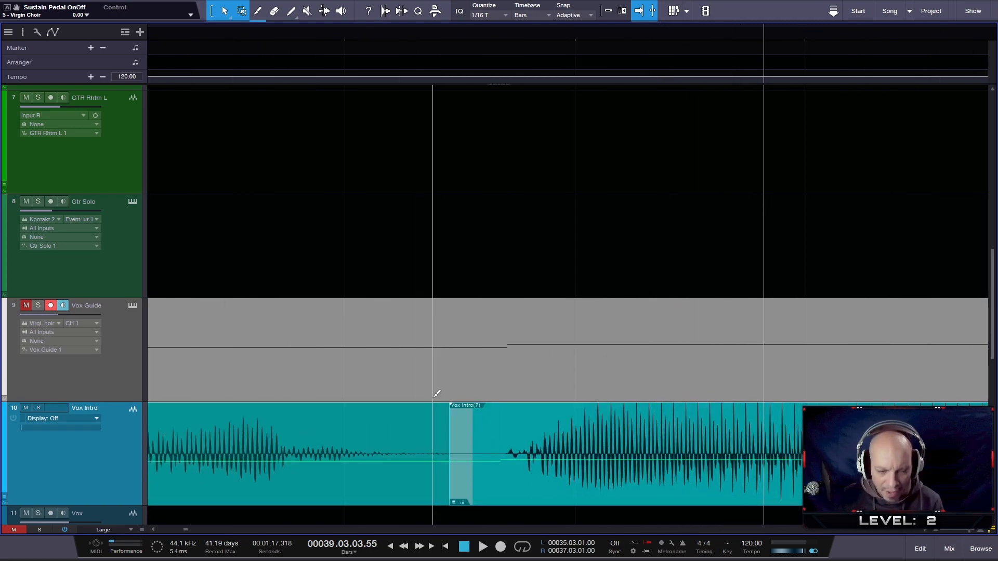
pyautogui.scroll(-5, 437, 393)
pyautogui.click(187, 36)
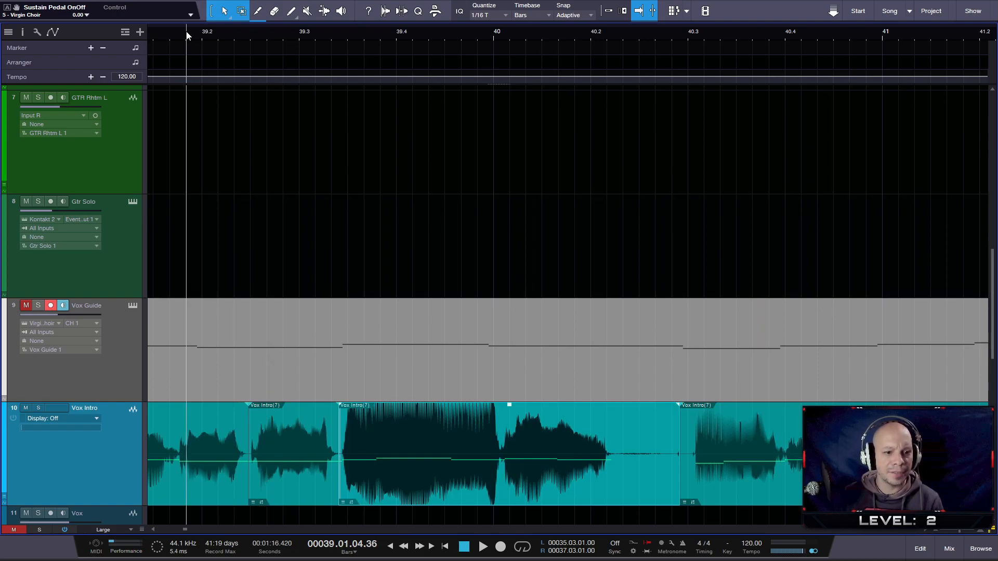
pyautogui.press('space')
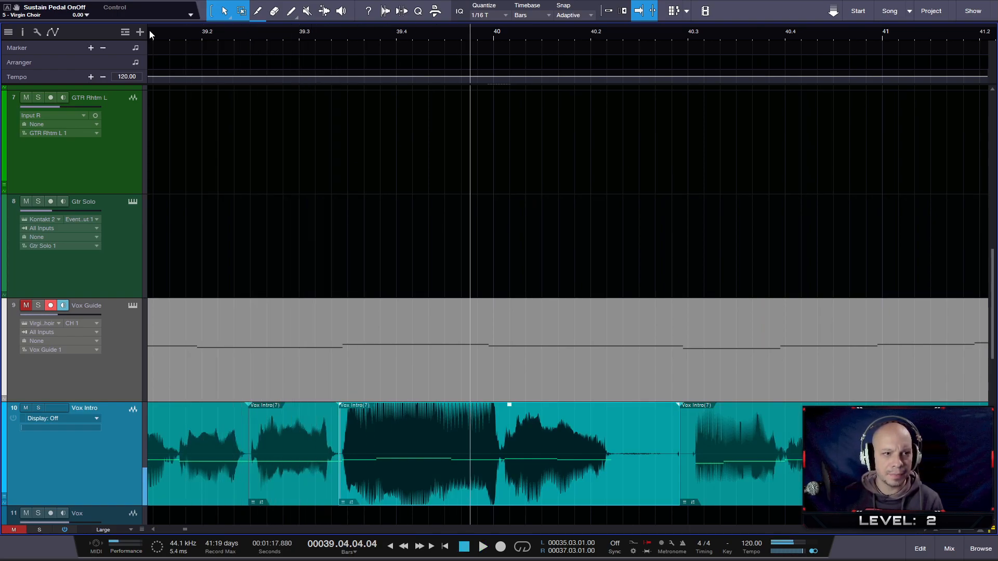
pyautogui.hscroll(-2, 285, 32)
pyautogui.click(228, 35)
pyautogui.press('space')
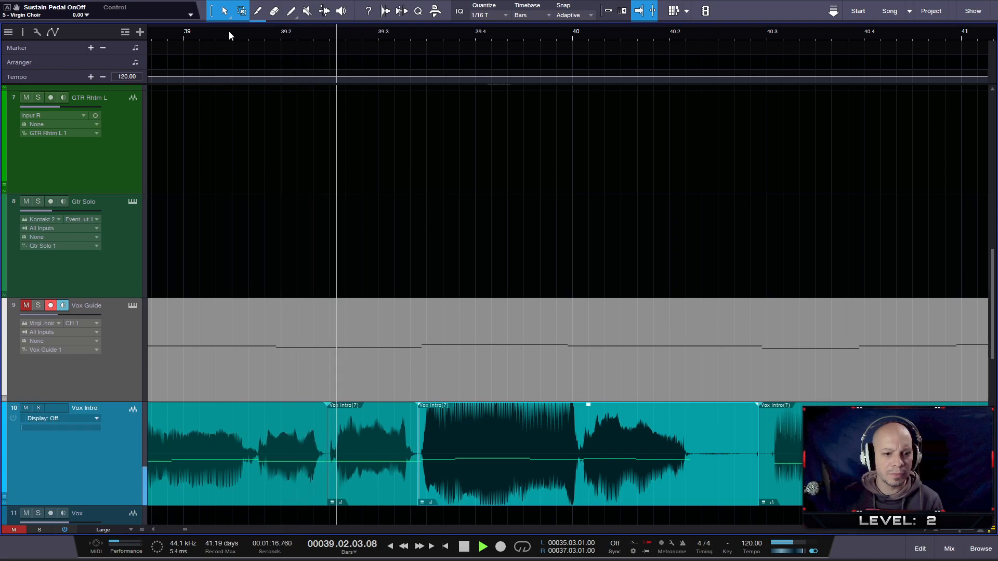
pyautogui.press('space')
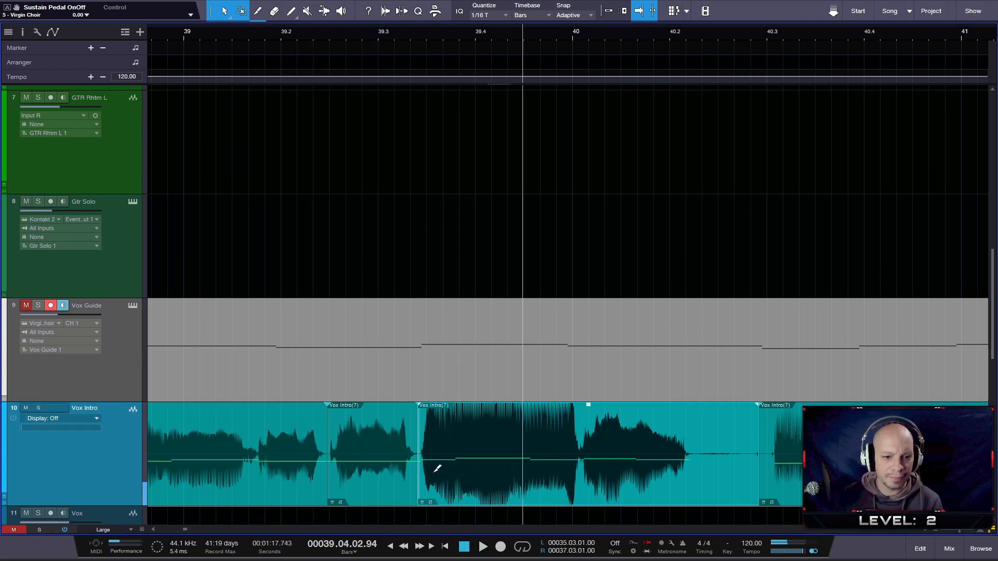
# - Slip the loud note's audio in the Vox Intro clip before beat 39.4 slightly earlier and replay the phrase to check it
pyautogui.scroll(3, 432, 473)
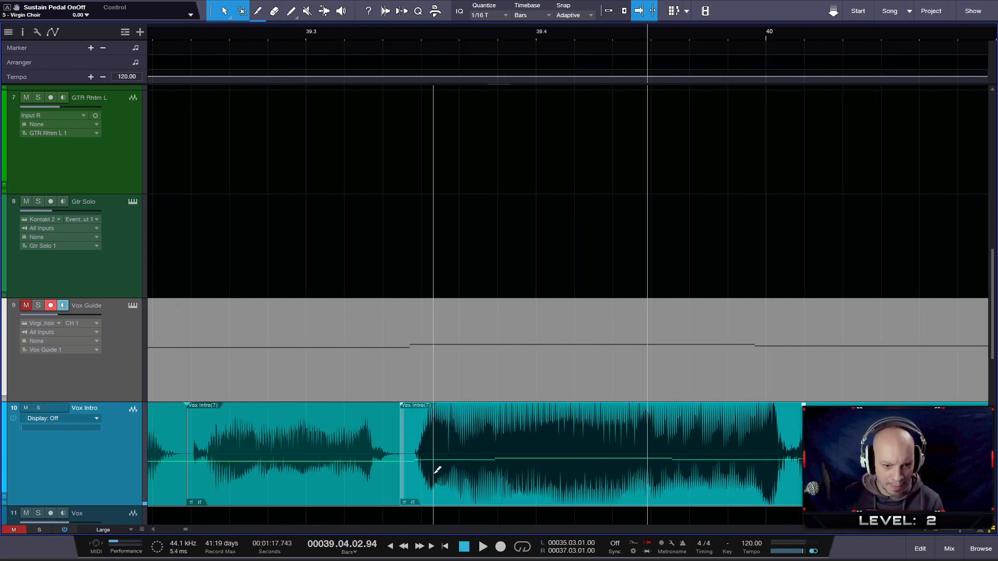
pyautogui.click(438, 474)
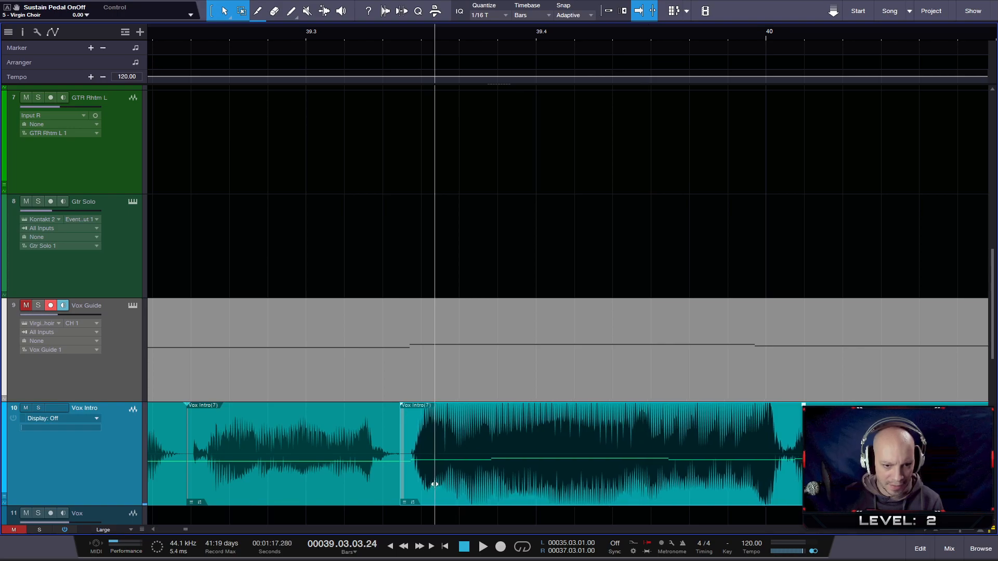
pyautogui.click(160, 32)
pyautogui.press('space')
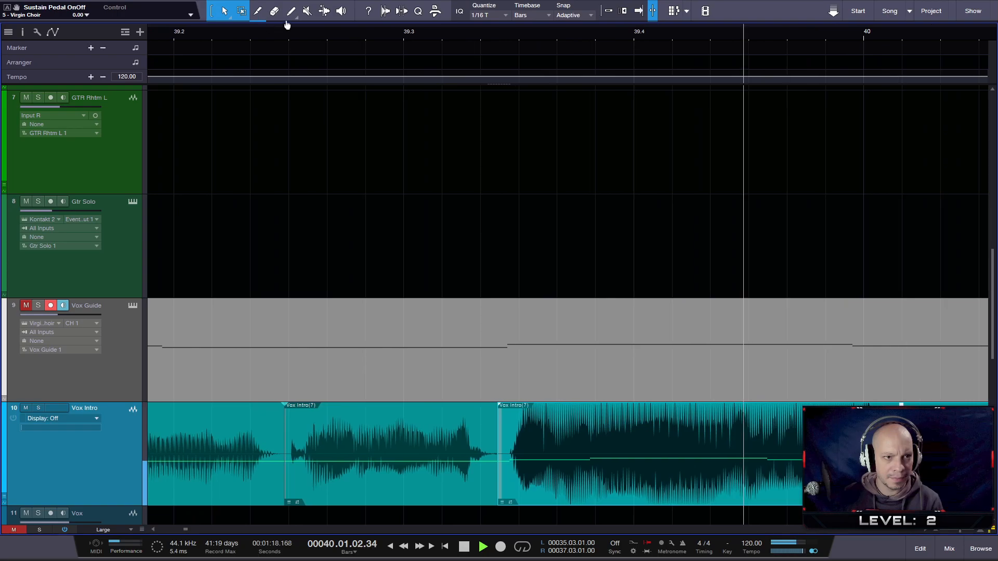
pyautogui.click(201, 33)
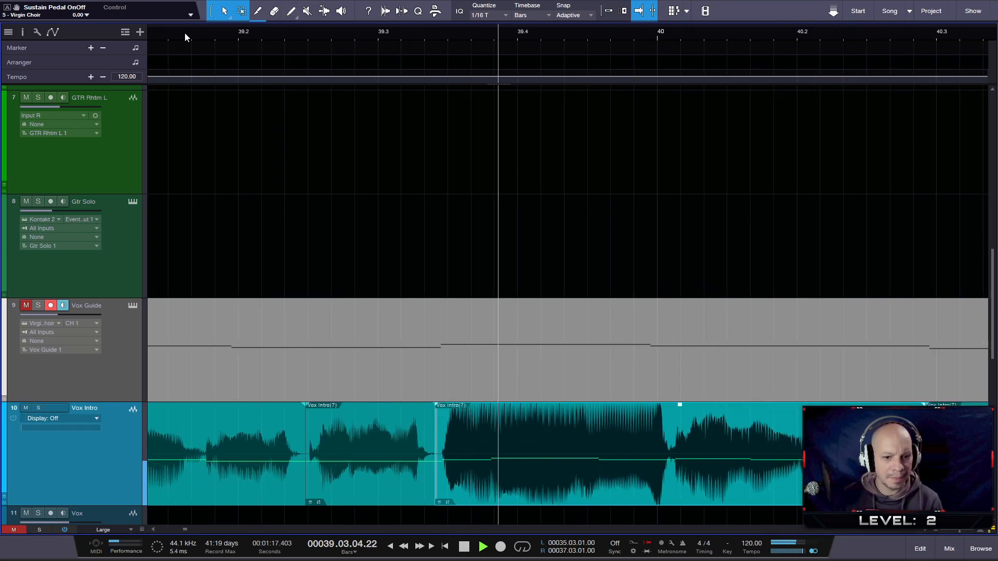
pyautogui.press('space')
# - Slip the audio of the Vox Intro clip starting just before beat 40.3 slightly earlier and play the vocal on into bar 44
pyautogui.moveTo(231, 35); pyautogui.dragTo(484, 474)
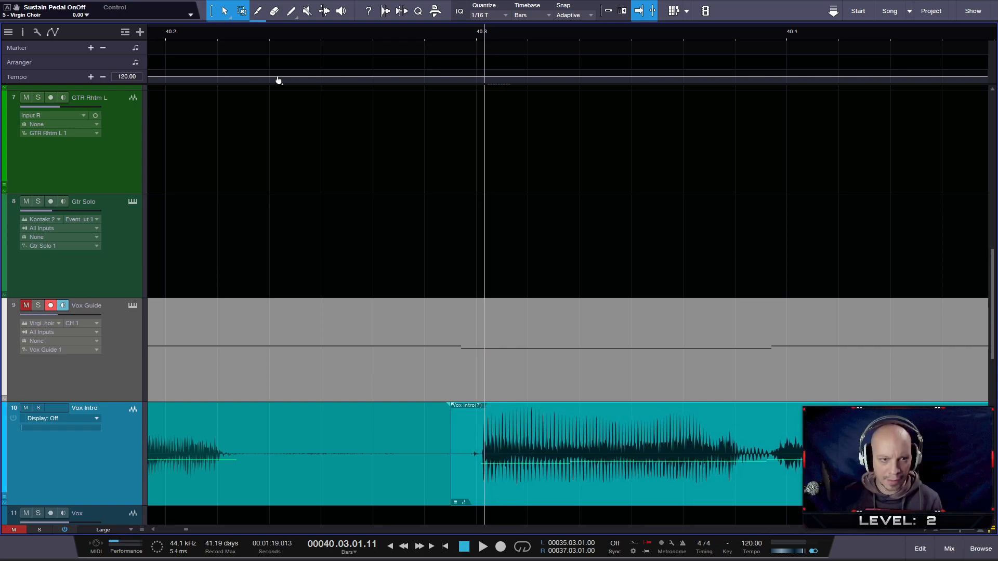
pyautogui.click(175, 33)
pyautogui.press('space')
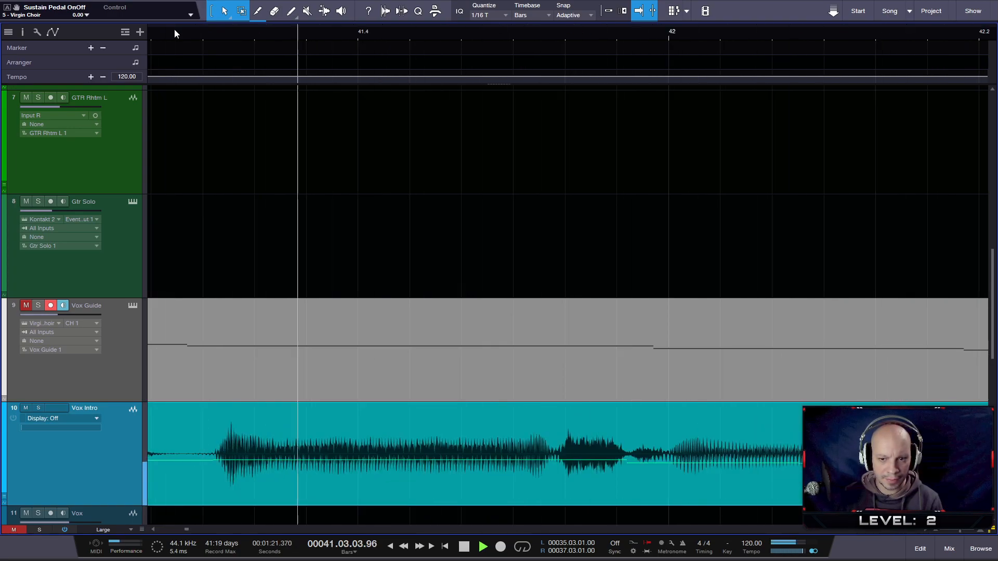
pyautogui.scroll(-3, 422, 246)
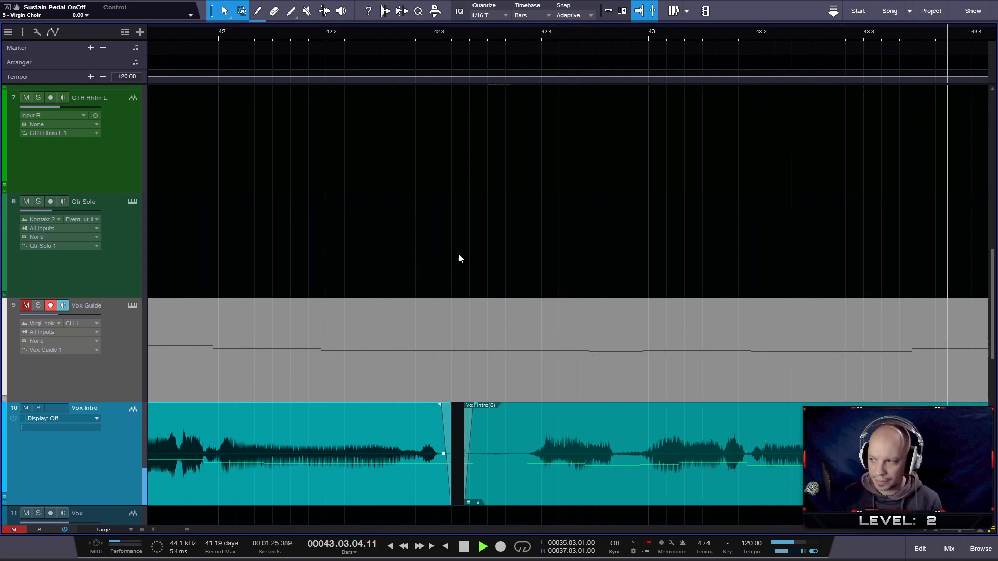
pyautogui.scroll(-2, 539, 262)
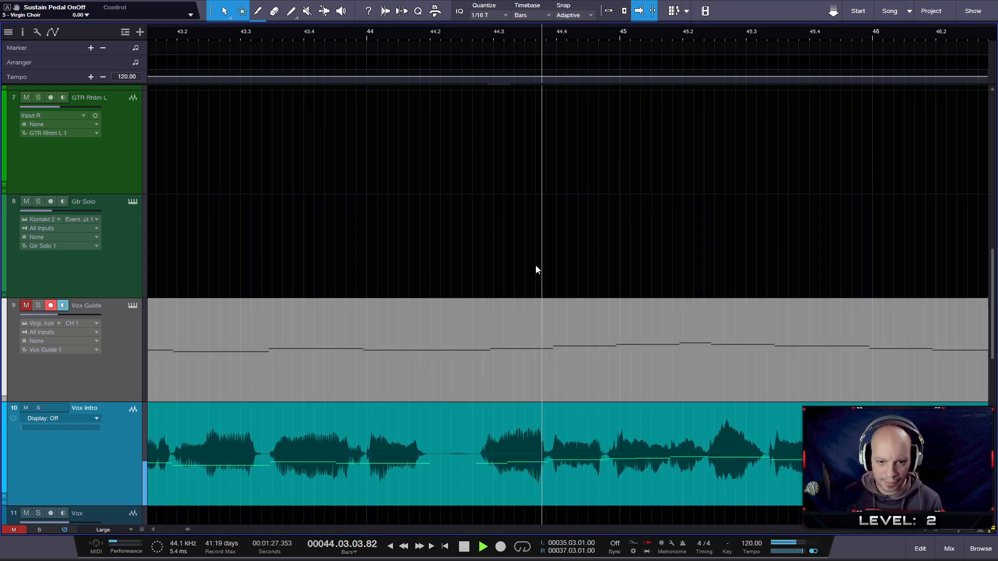
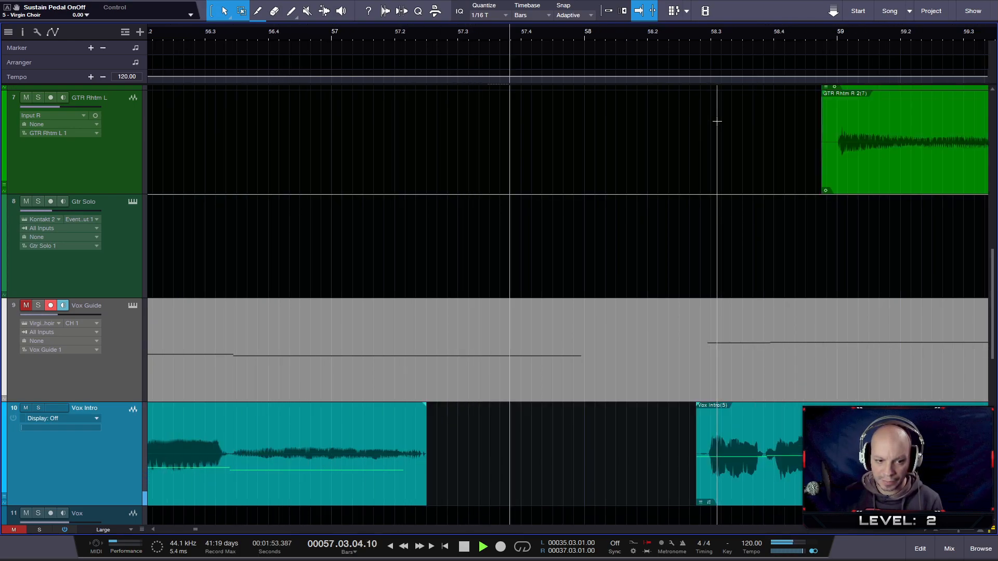
# - Stop playback, select all the Vox Intro clips and return the play cursor to their start at bar 24
pyautogui.scroll(-2, 461, 200)
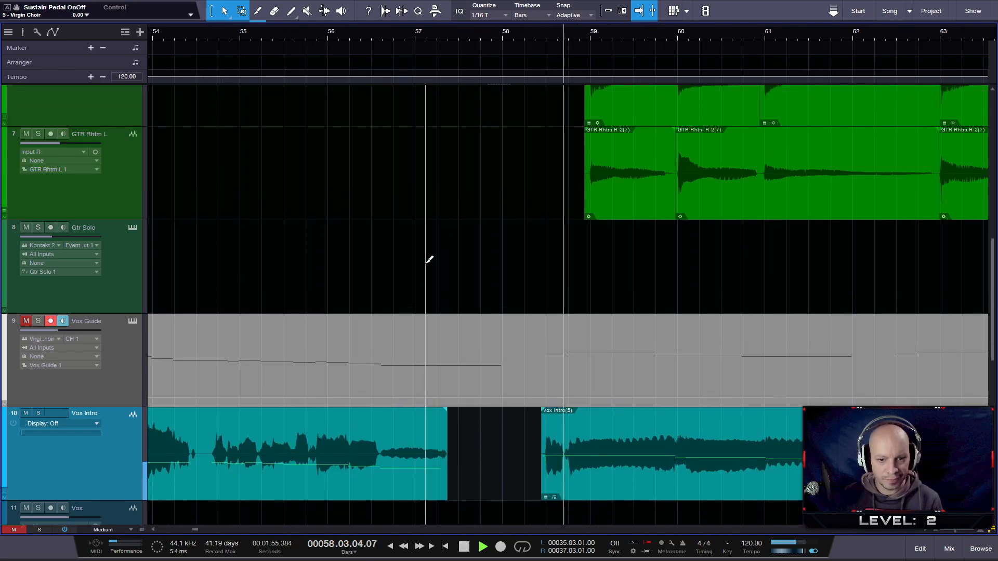
pyautogui.scroll(-1, 430, 261)
pyautogui.scroll(-3, 430, 260)
pyautogui.scroll(-3, 430, 260)
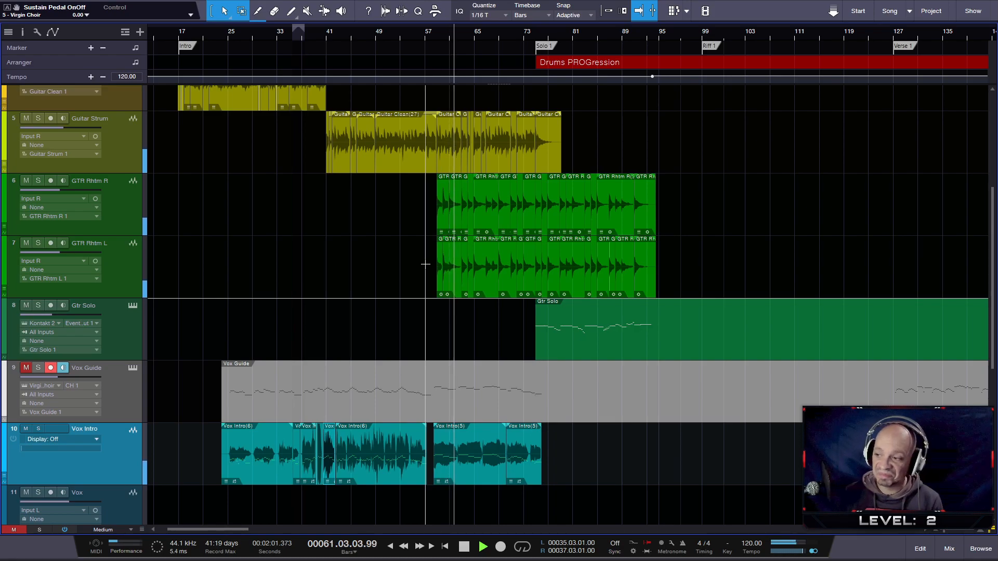
pyautogui.press('space')
pyautogui.moveTo(550, 469); pyautogui.dragTo(187, 475)
pyautogui.press('l')
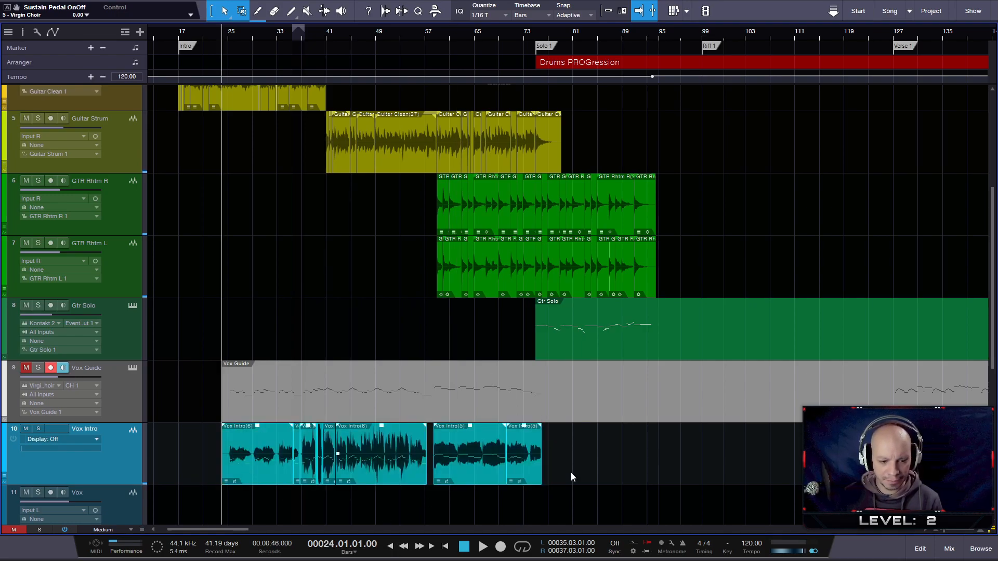
# - Try merging the selected Vox Intro clips into one event and inspect the merged waveform
pyautogui.hotkey('ctrl', 'b')
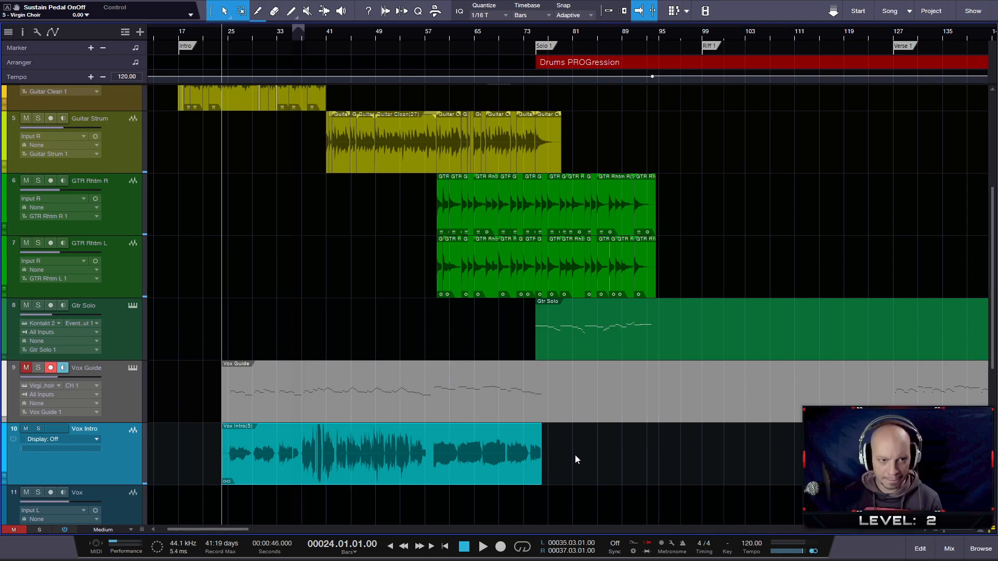
pyautogui.scroll(5, 575, 454)
pyautogui.scroll(-2, 574, 454)
pyautogui.scroll(-4, 575, 454)
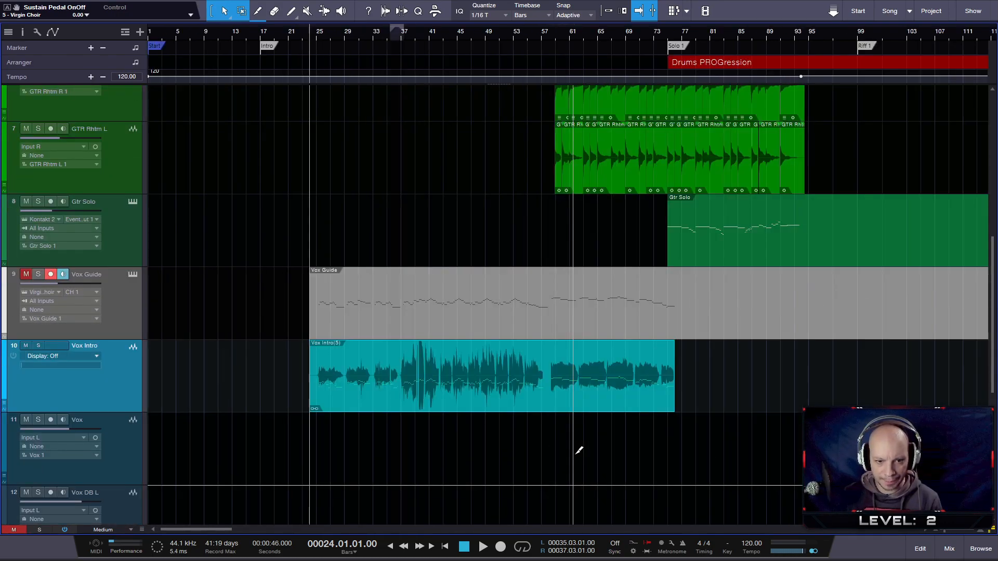
pyautogui.scroll(-1, 575, 451)
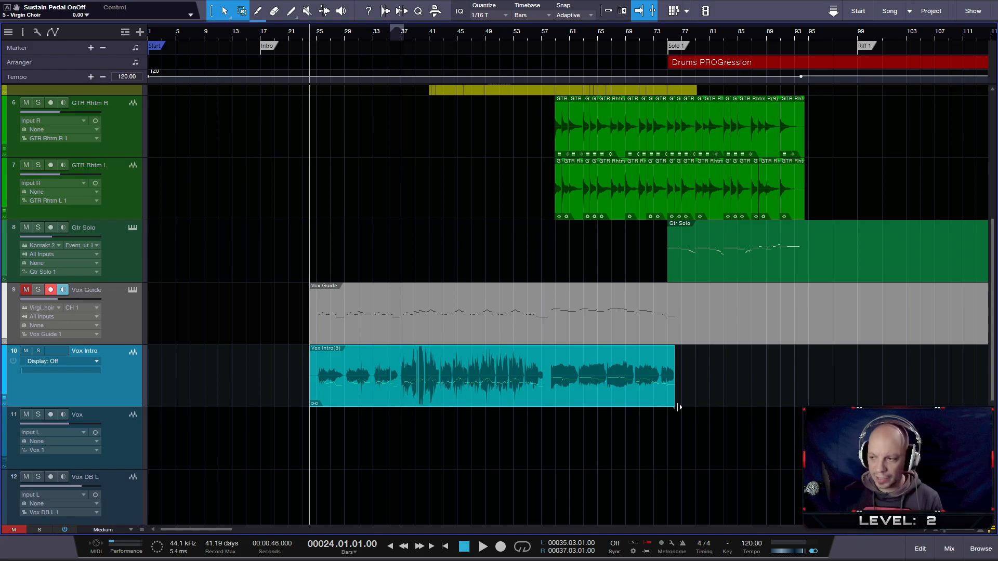
pyautogui.scroll(4, 679, 408)
pyautogui.moveTo(399, 38); pyautogui.dragTo(682, 24)
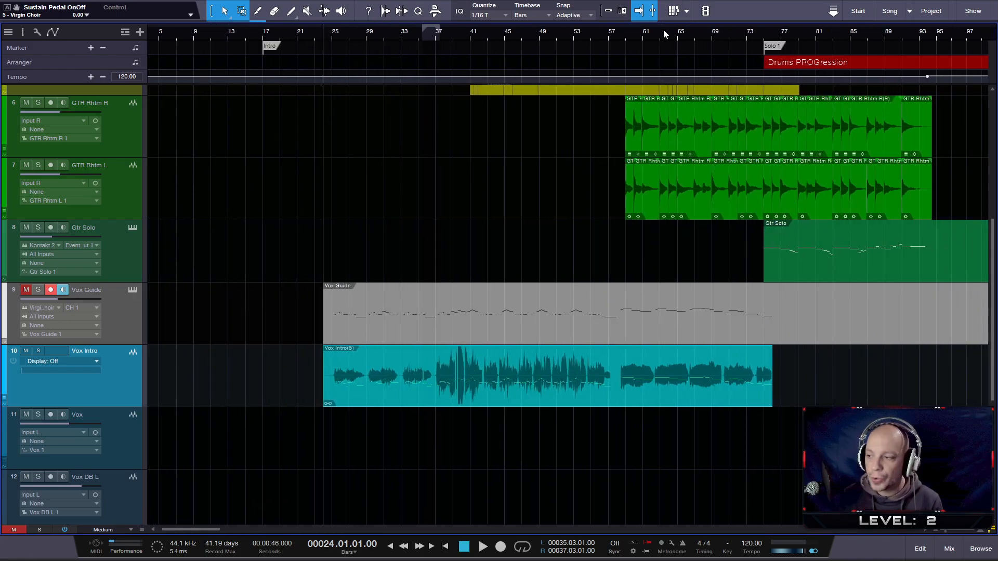
pyautogui.scroll(3, 192, 408)
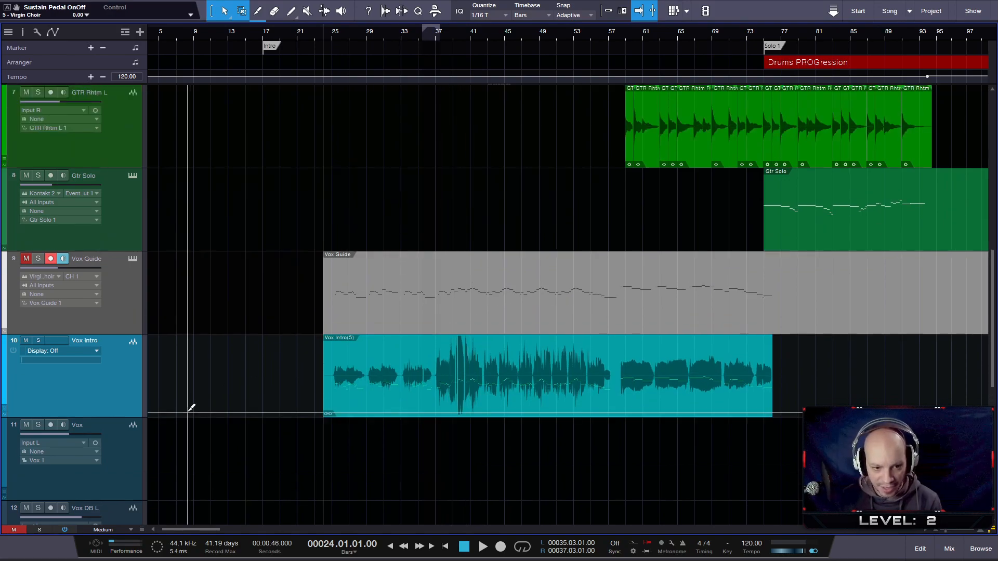
pyautogui.scroll(4, 260, 423)
pyautogui.scroll(2, 554, 444)
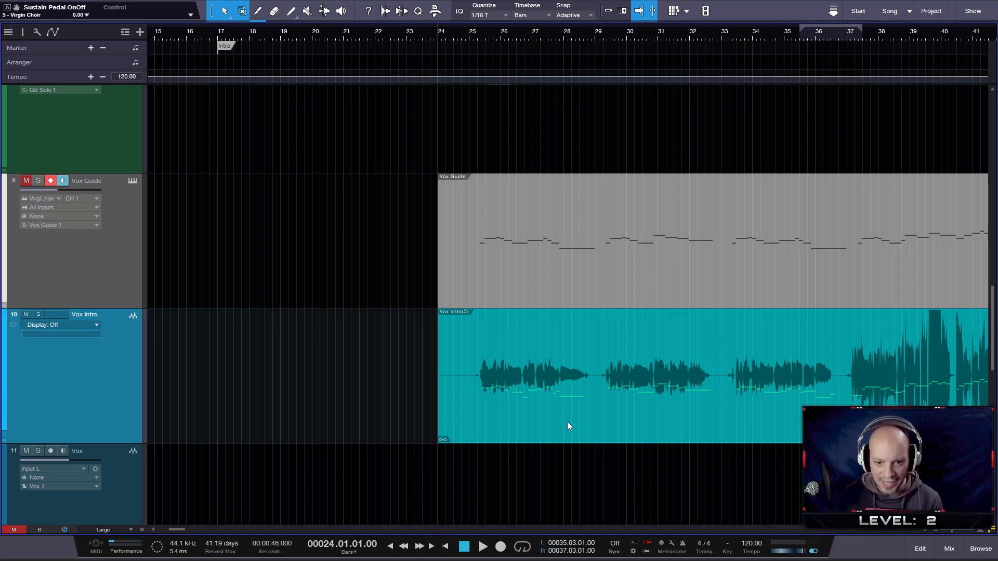
# - Undo the merge of the Vox Intro clips
pyautogui.rightClick(566, 421)
pyautogui.click(542, 409)
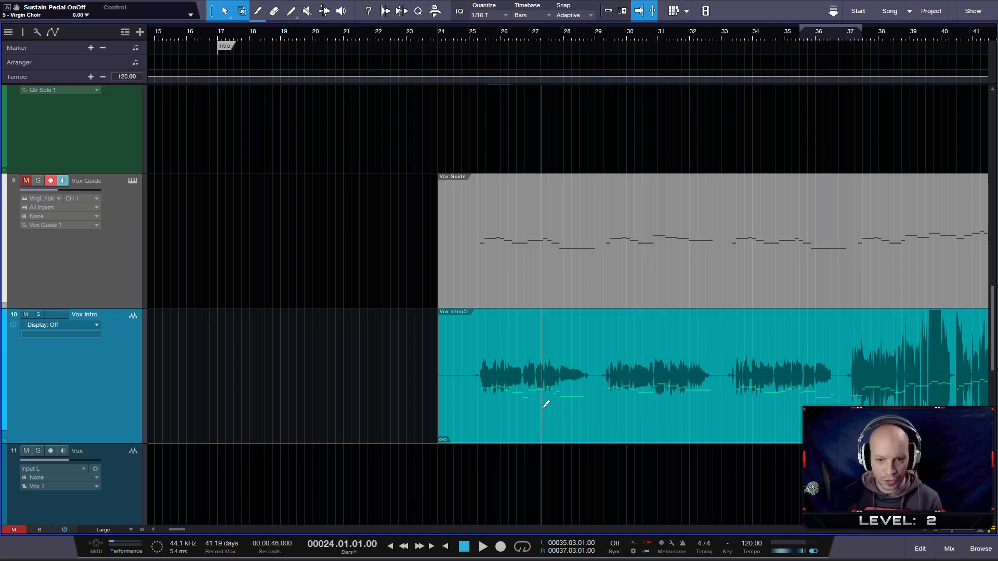
pyautogui.hotkey('ctrl', 'z')
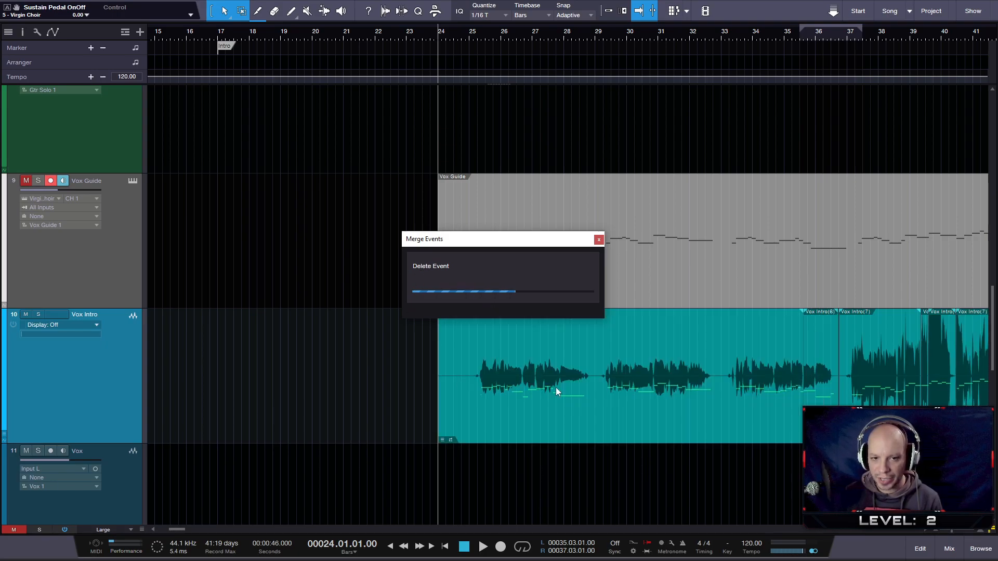
pyautogui.keyDown('alt'); pyautogui.click(632, 393); pyautogui.keyUp('alt')
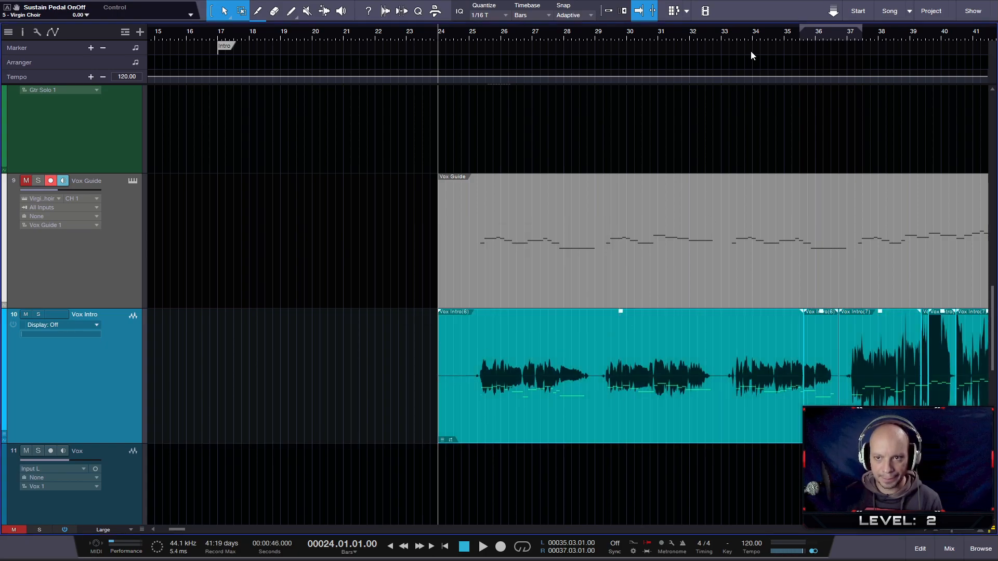
# - Merge all the selected Vox Intro clips into a single event
pyautogui.moveTo(743, 35); pyautogui.dragTo(475, 18)
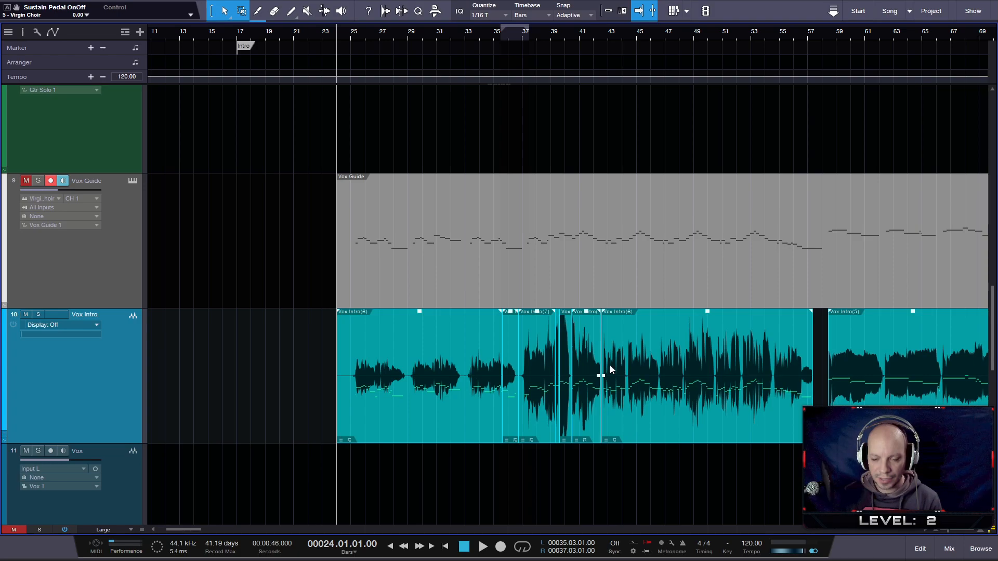
pyautogui.press('g')
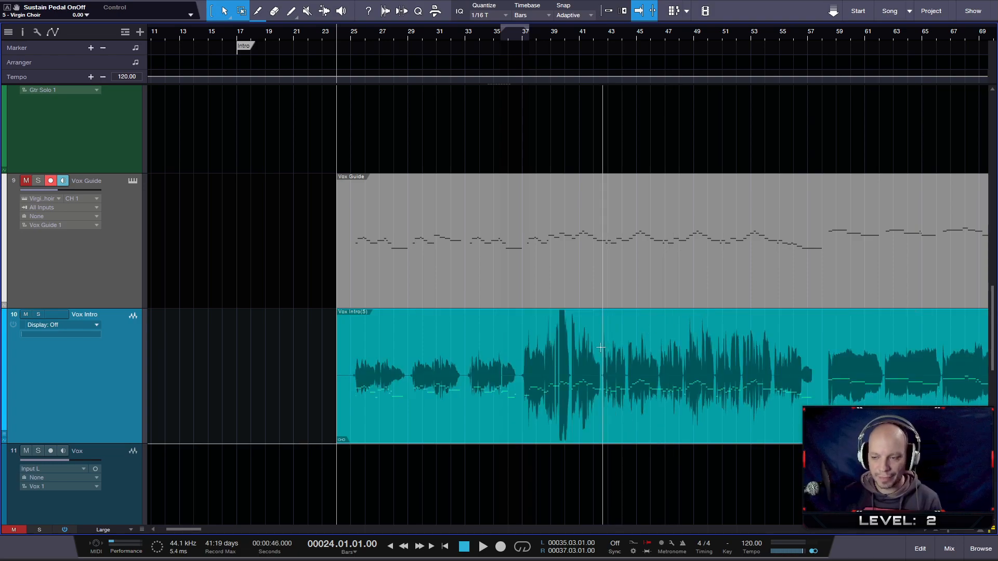
# - Examine the merged Vox Intro event against the Vox Guide notes, from the first phrase at bar 25 to the phrase ending after bar 57
pyautogui.scroll(1, 488, 394)
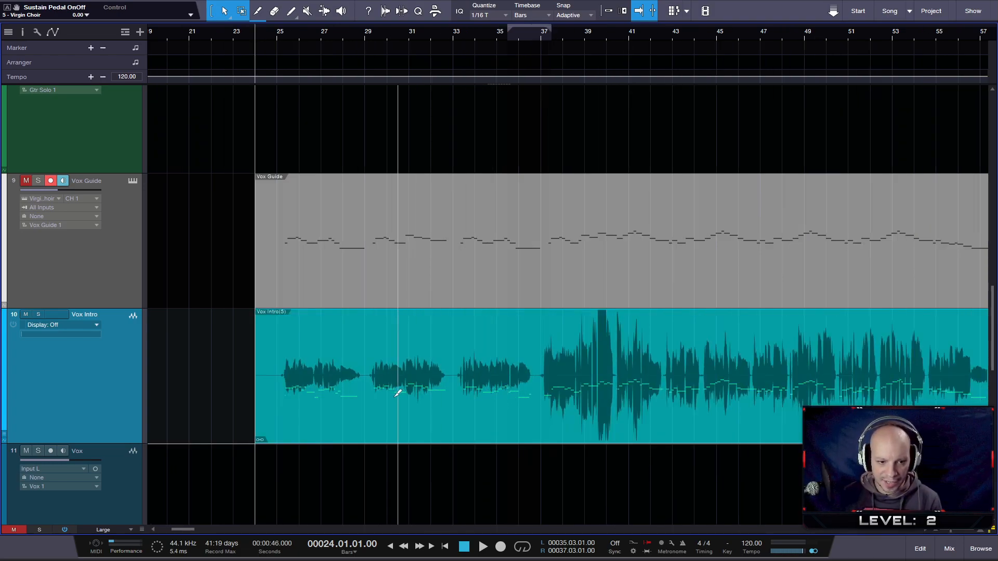
pyautogui.scroll(1, 294, 411)
pyautogui.scroll(3, 239, 442)
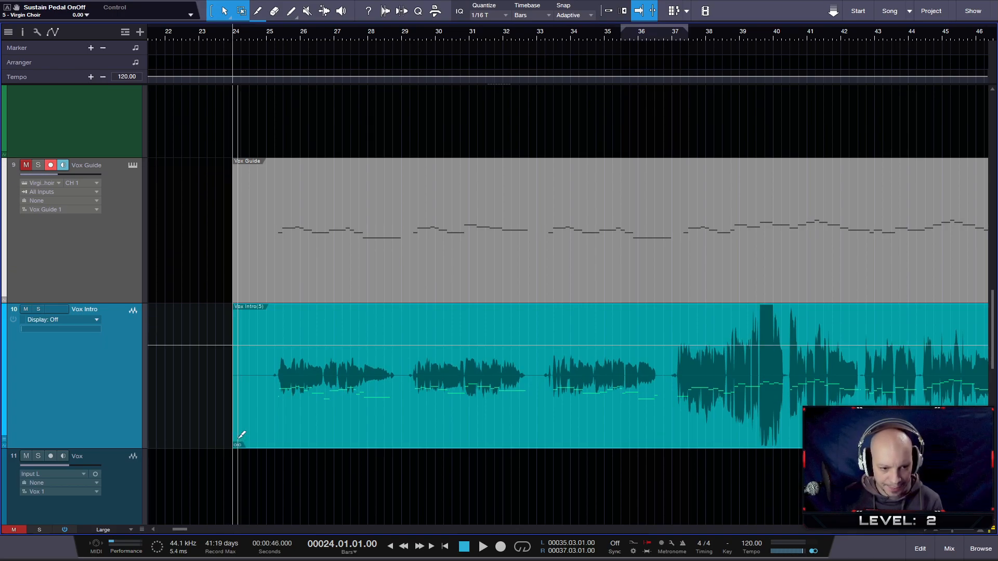
pyautogui.scroll(3, 243, 451)
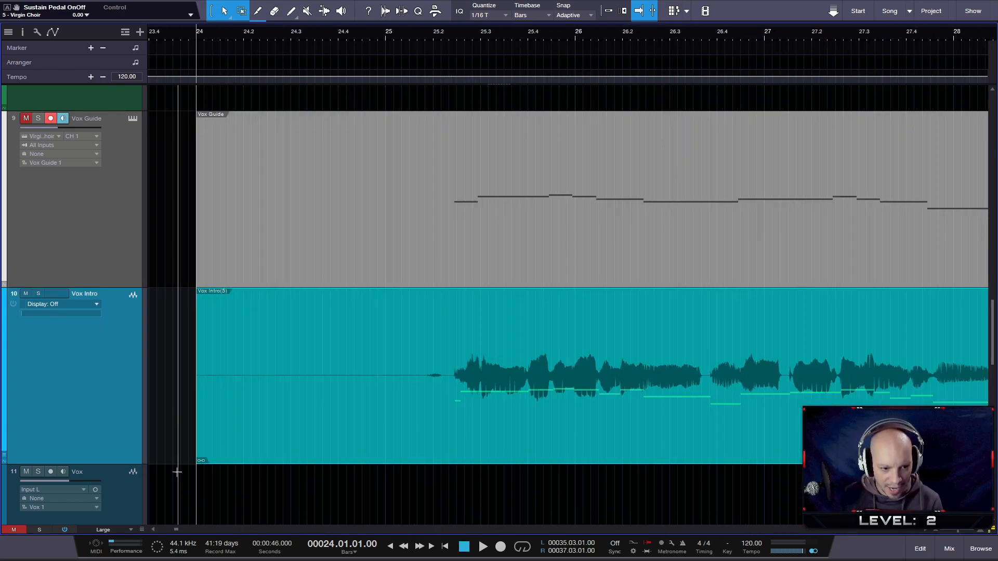
pyautogui.scroll(-1, 333, 429)
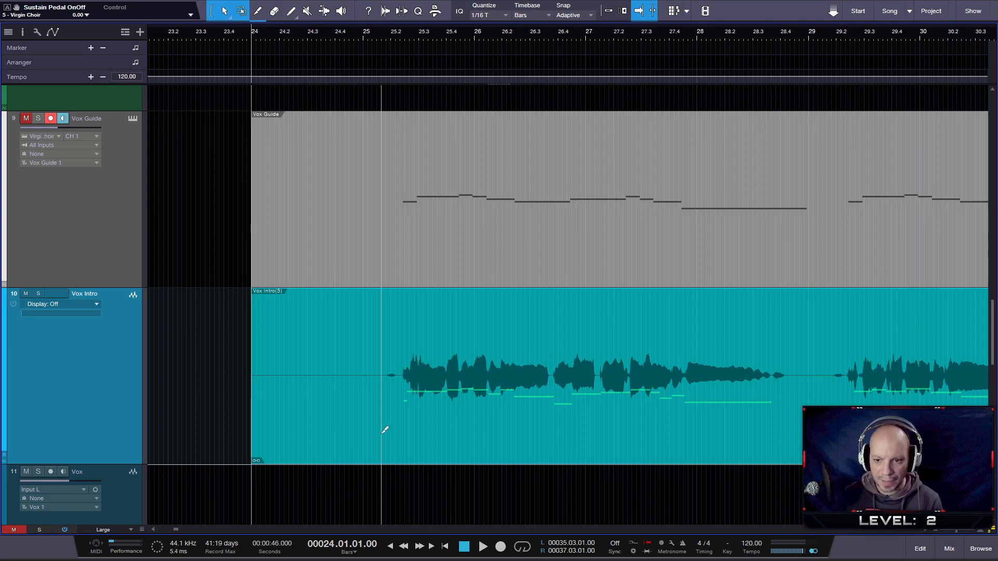
pyautogui.scroll(-3, 383, 430)
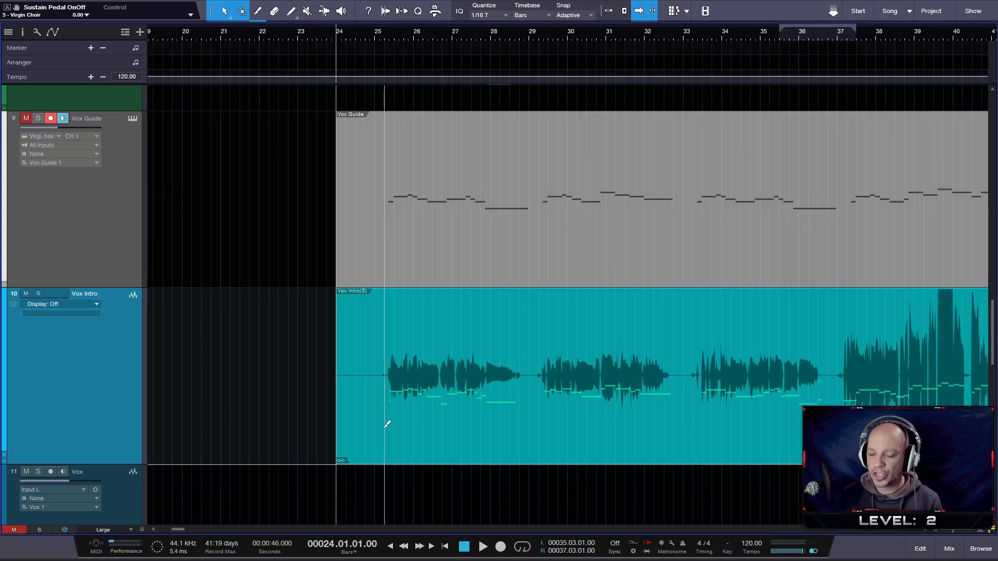
pyautogui.scroll(-1, 386, 426)
pyautogui.scroll(-1, 387, 425)
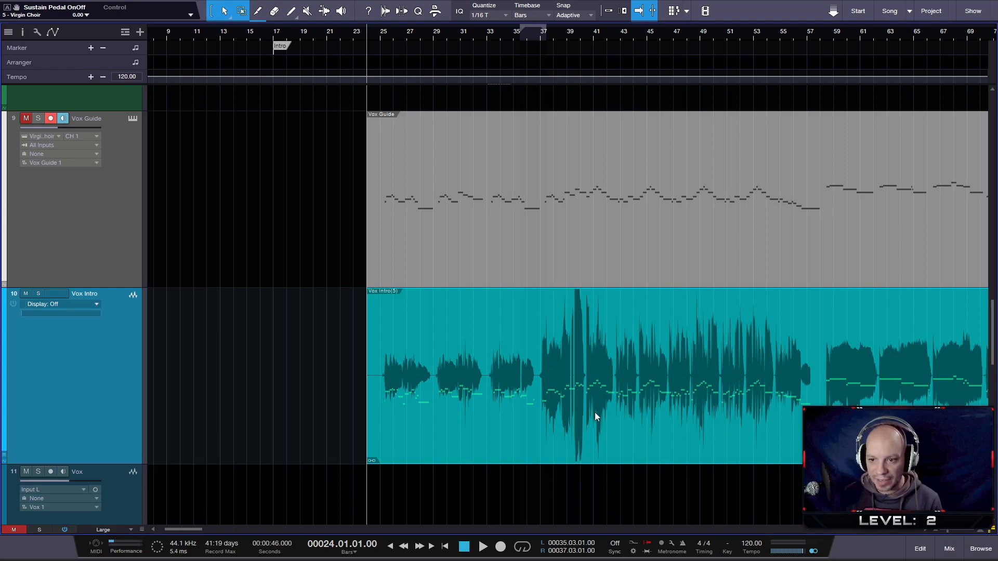
pyautogui.scroll(2, 833, 376)
pyautogui.scroll(8, 832, 376)
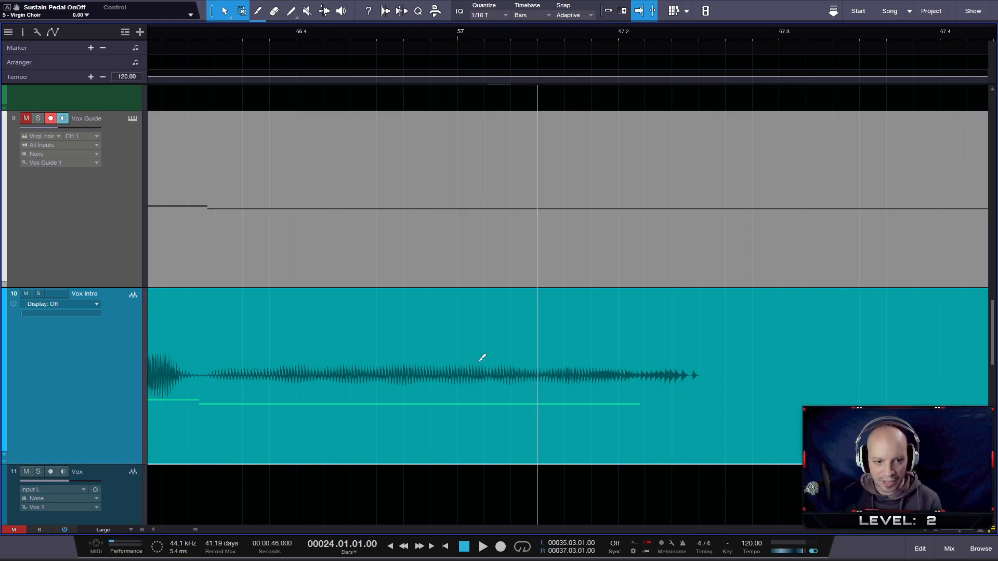
pyautogui.scroll(-10, 599, 352)
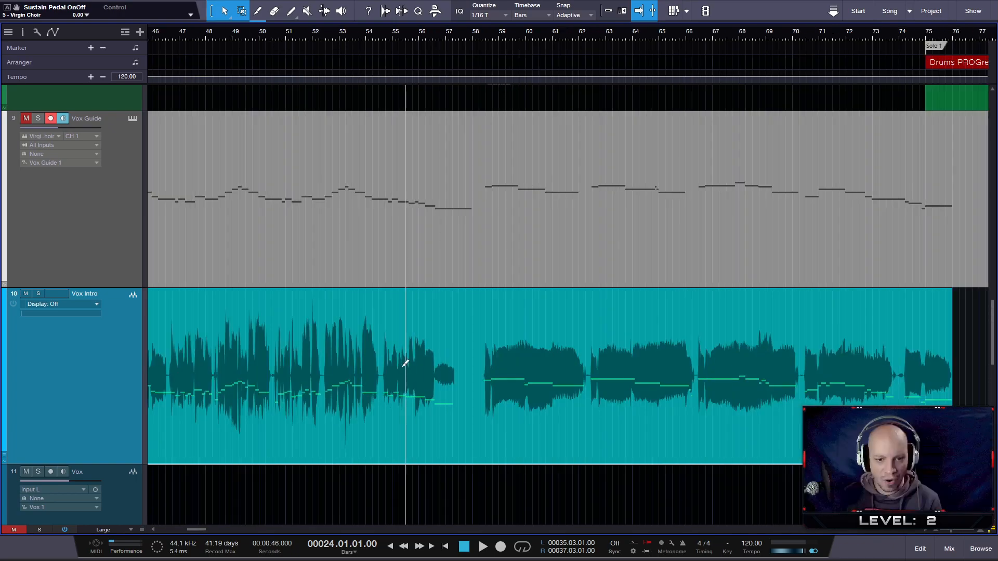
# - Save the song with the merged Vox Intro event
pyautogui.moveTo(357, 38); pyautogui.dragTo(722, 49)
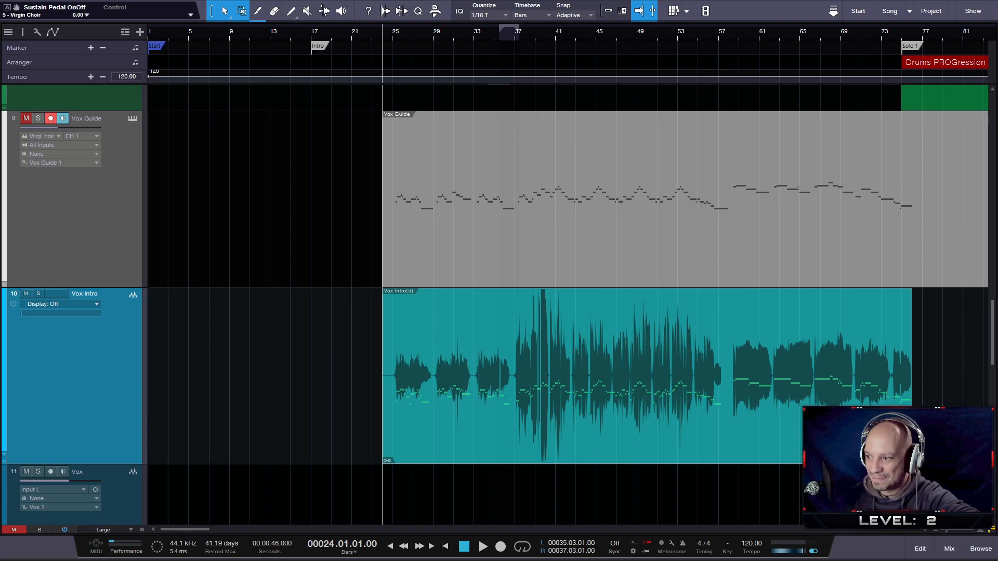
pyautogui.hotkey('ctrl', 's')
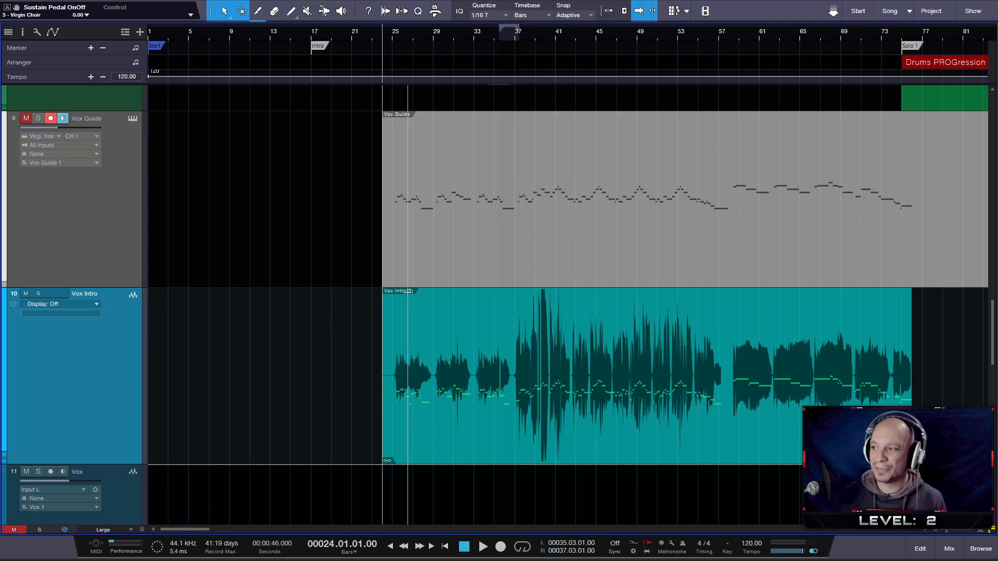
# - Look over the whole song arrangement, from the Intro to the End marker across all tracks
pyautogui.scroll(-2, 415, 285)
pyautogui.scroll(-5, 415, 285)
pyautogui.scroll(-5, 415, 284)
pyautogui.scroll(-5, 410, 284)
pyautogui.scroll(3, 203, 280)
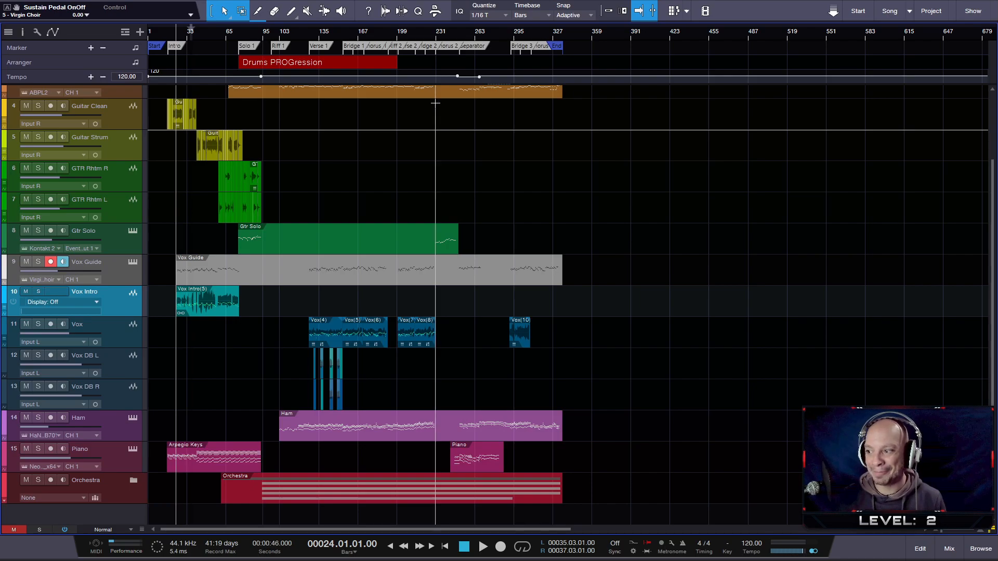
pyautogui.scroll(4, 180, 343)
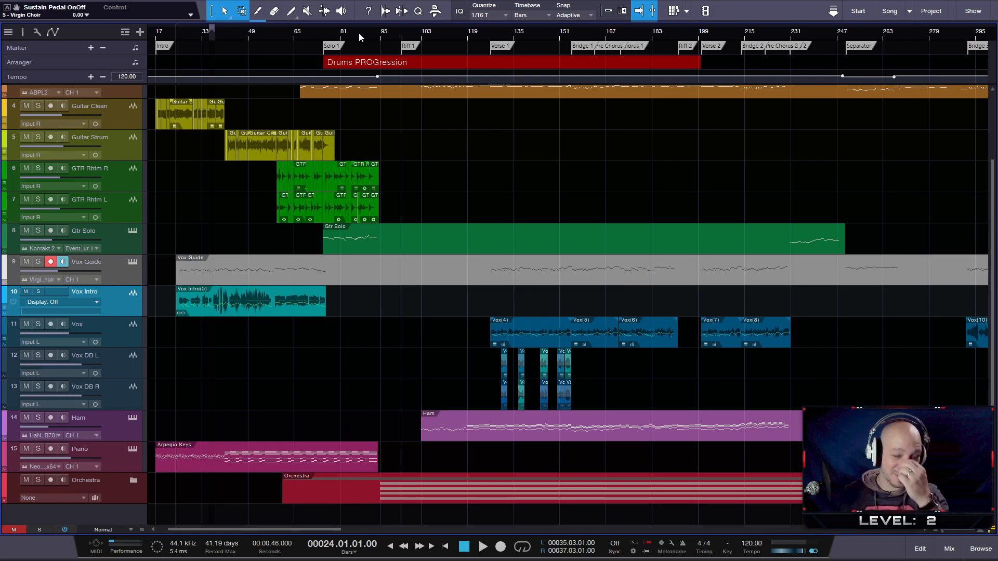
pyautogui.hscroll(-2, 359, 33)
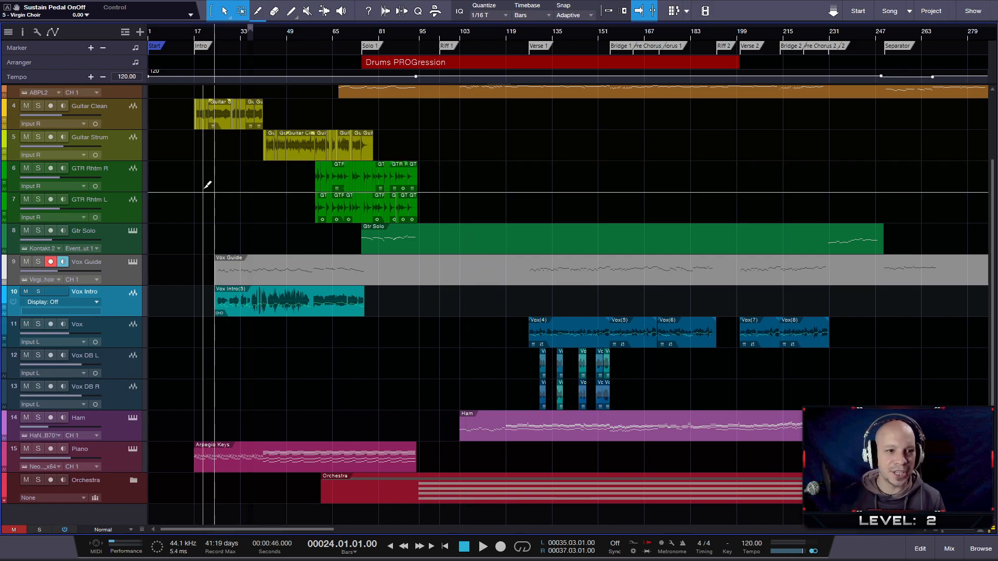
pyautogui.scroll(3, 200, 208)
pyautogui.scroll(2, 232, 226)
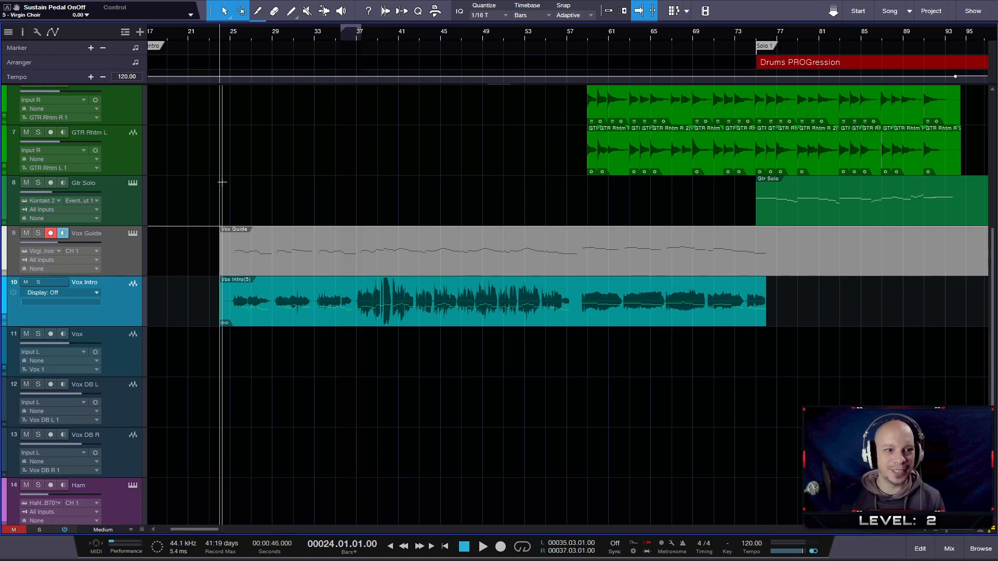
pyautogui.scroll(4, 219, 181)
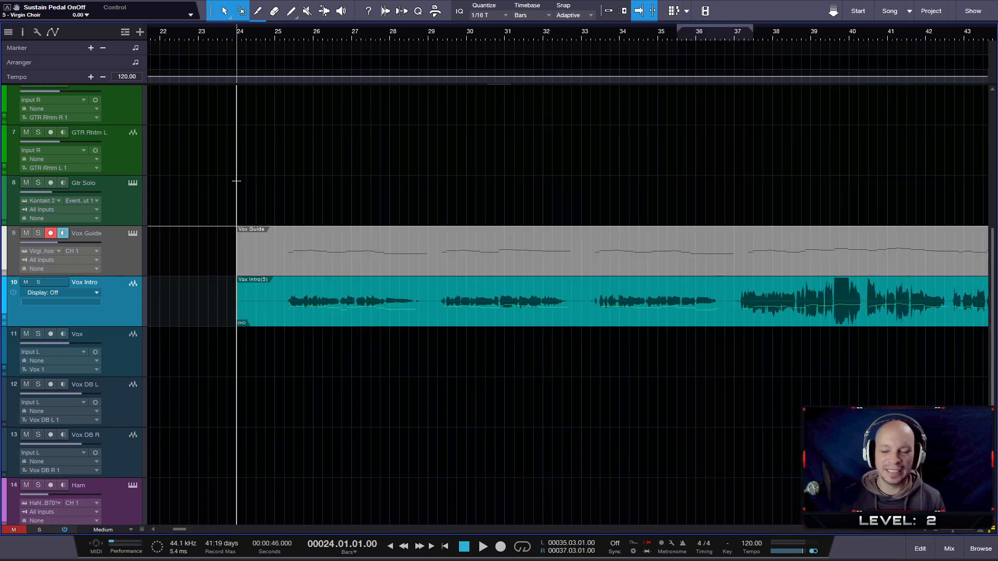
pyautogui.scroll(-2, 244, 159)
pyautogui.scroll(-3, 235, 162)
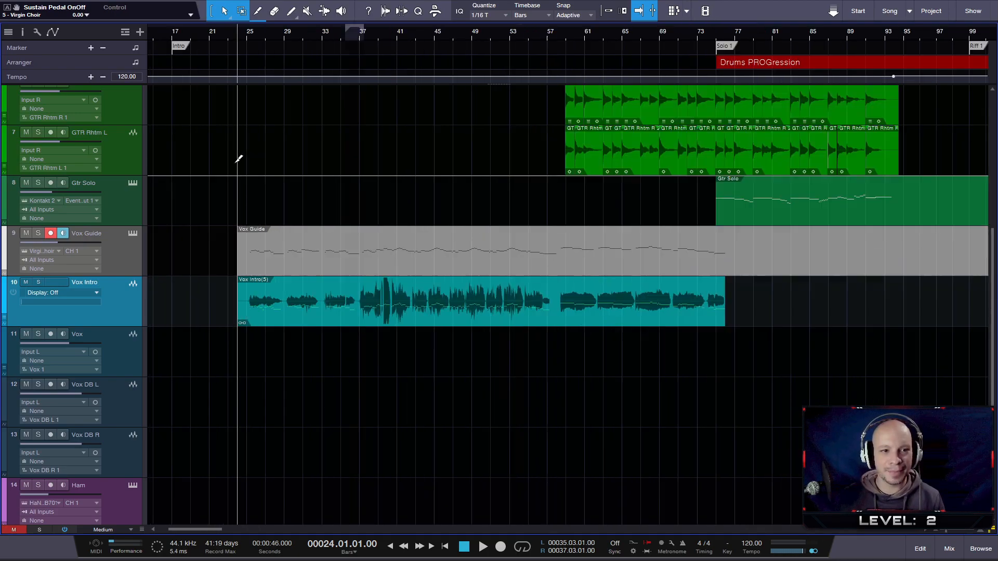
pyautogui.scroll(-1, 225, 170)
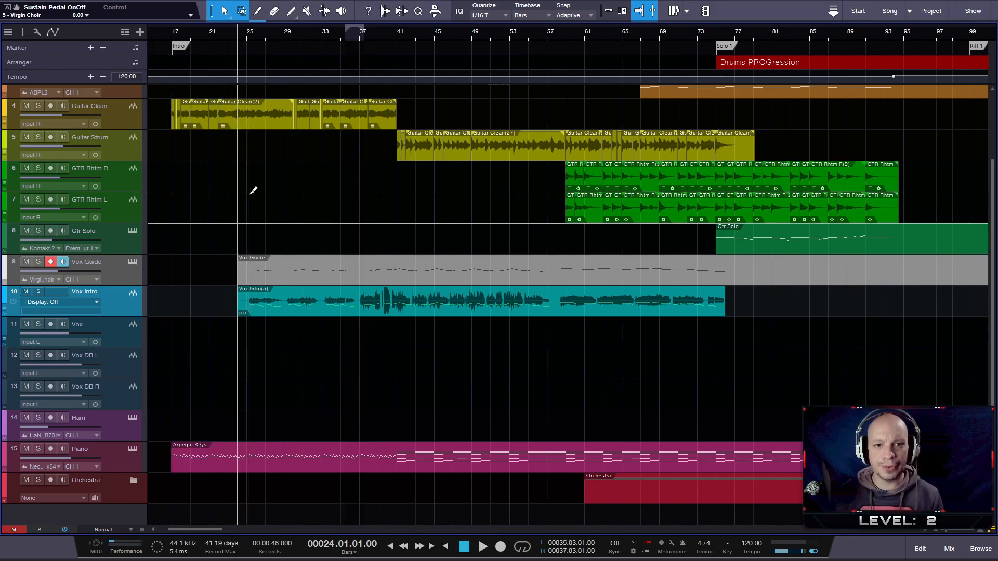
pyautogui.scroll(1, 250, 194)
pyautogui.scroll(3, 253, 190)
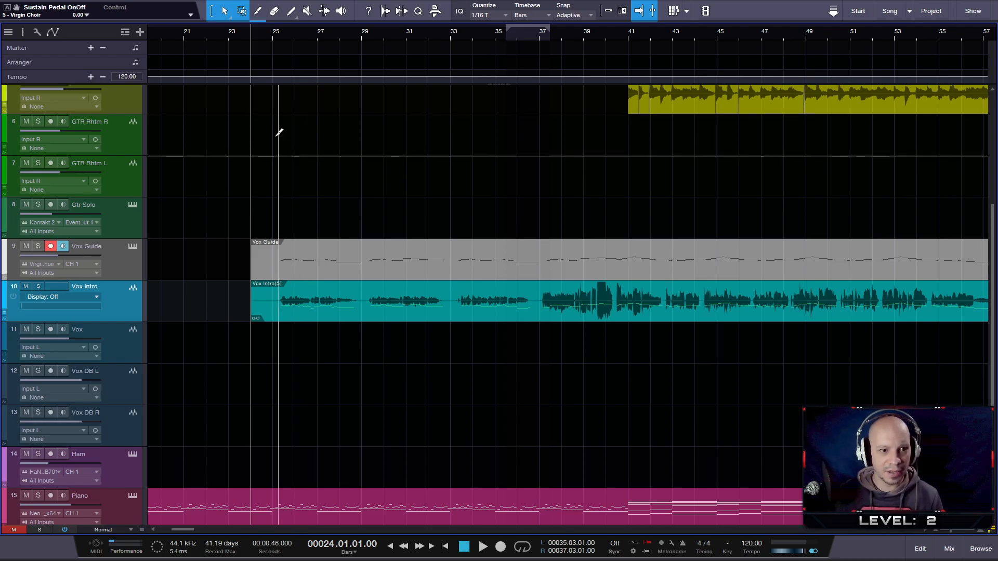
pyautogui.press('e')
pyautogui.press('z')
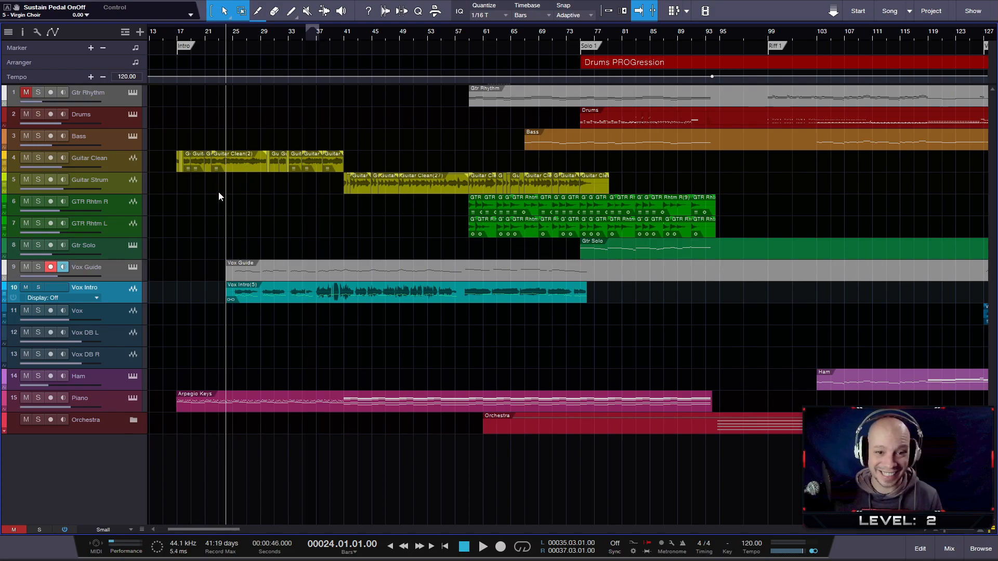
# - Turn off record arm and monitoring on the Vox Guide track and mute it
pyautogui.press('z')
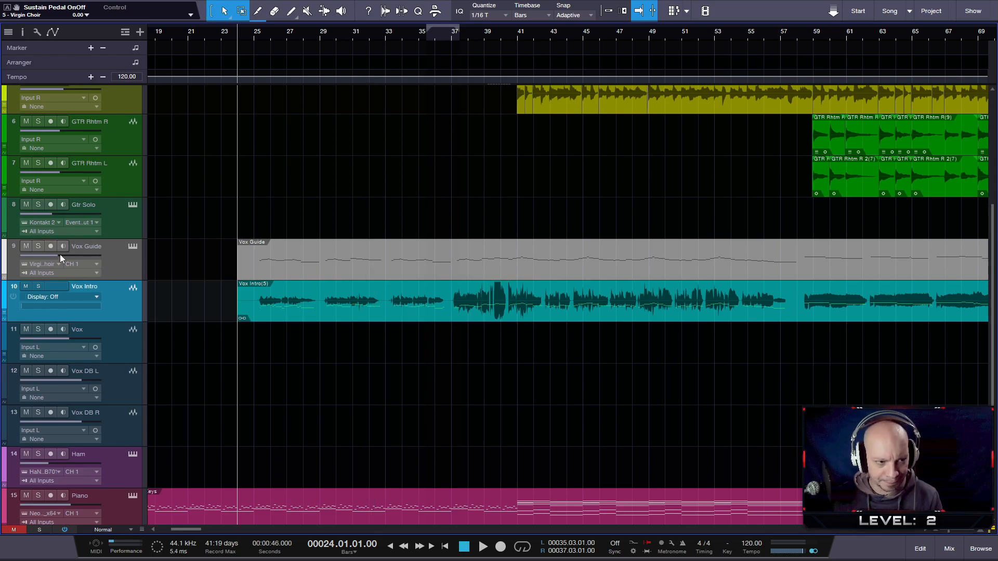
pyautogui.click(31, 248)
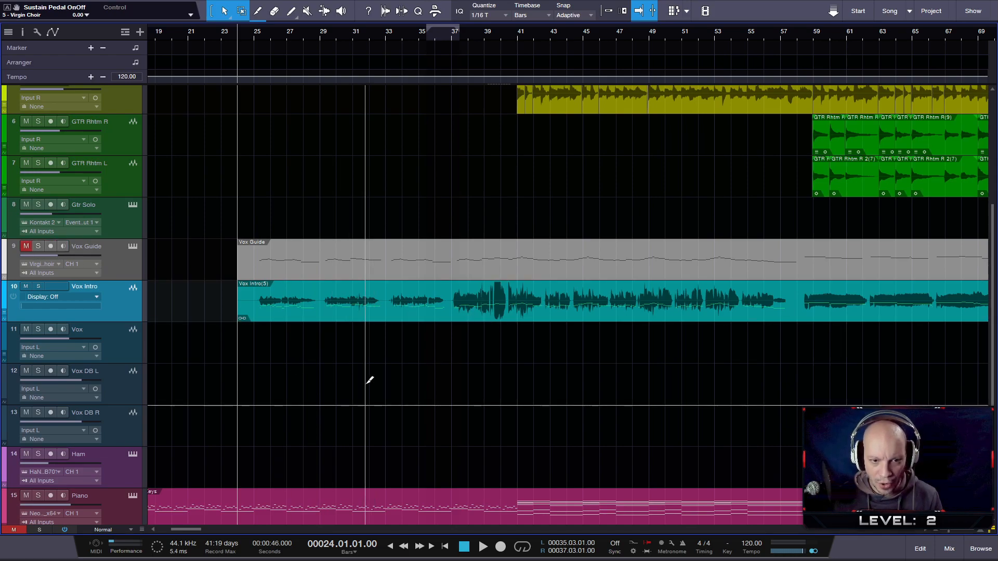
# - Check the CPU load and the active Melodyne effects per vocal event in the performance monitor
pyautogui.scroll(-3, 369, 378)
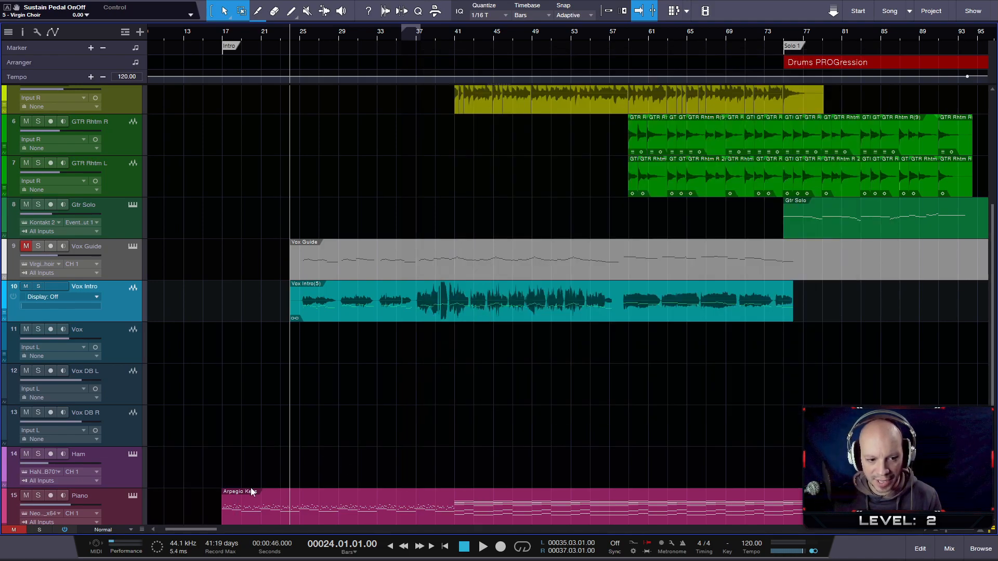
pyautogui.click(113, 544)
pyautogui.scroll(5, 537, 278)
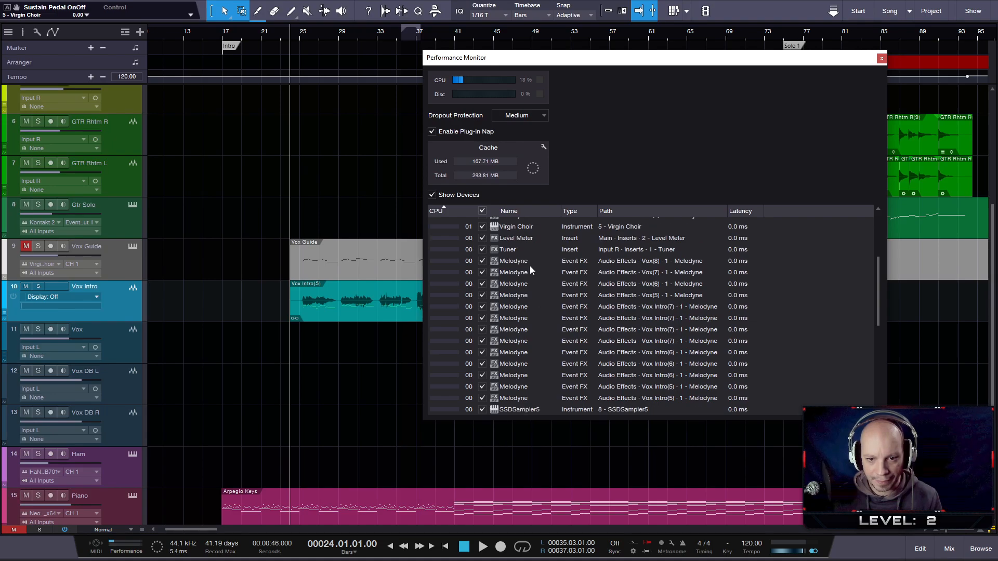
pyautogui.click(880, 59)
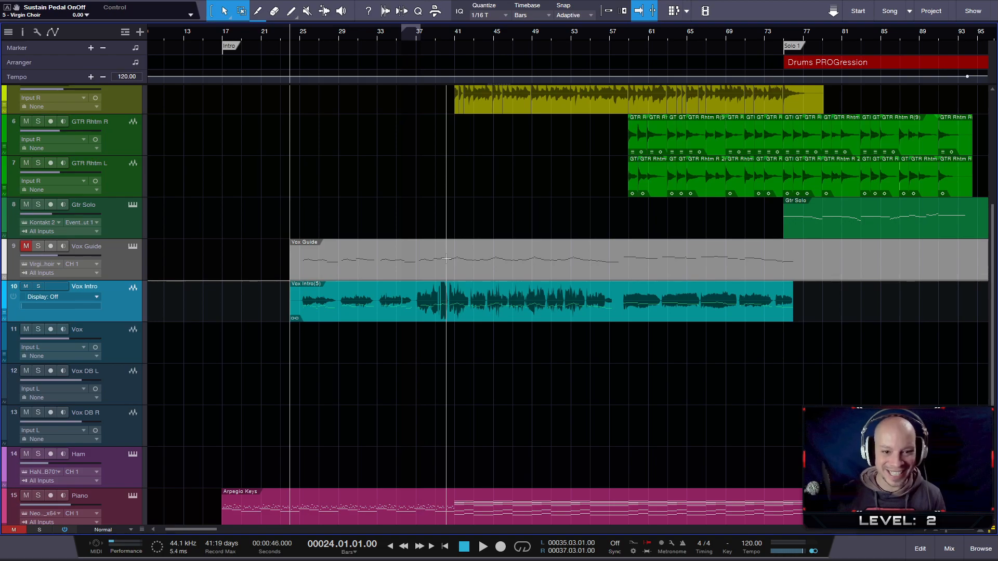
# - Examine the merged Vox Intro waveform alongside the Vox Guide part, from bar 24 to the end of the event
pyautogui.scroll(2, 428, 255)
pyautogui.scroll(1, 428, 253)
pyautogui.scroll(-2, 426, 254)
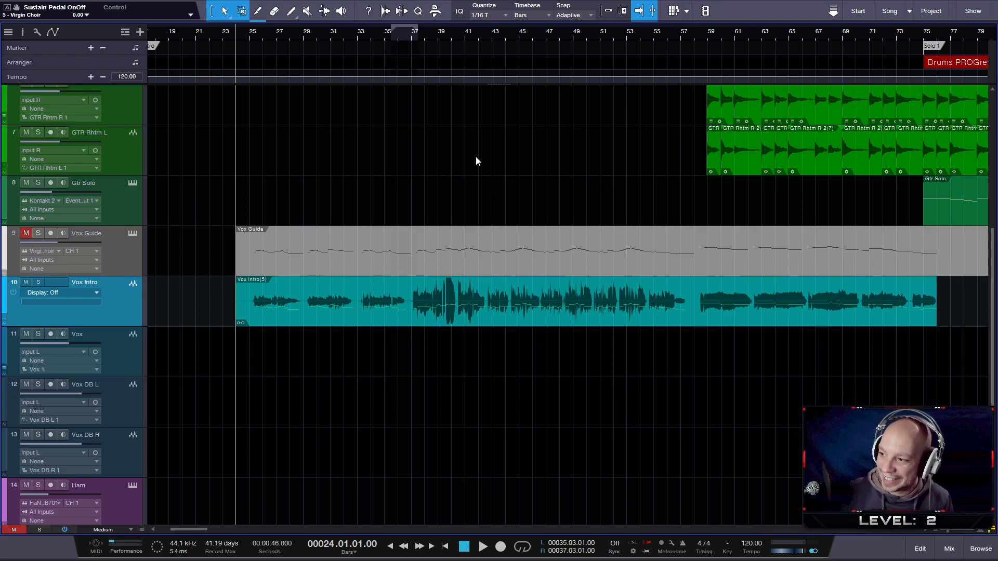
pyautogui.scroll(-1, 334, 352)
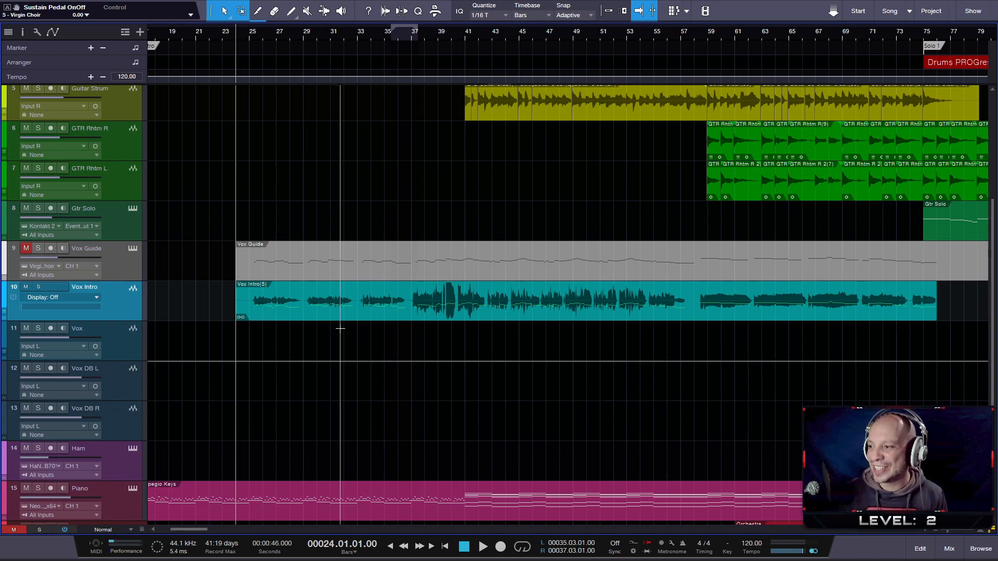
pyautogui.scroll(1, 268, 328)
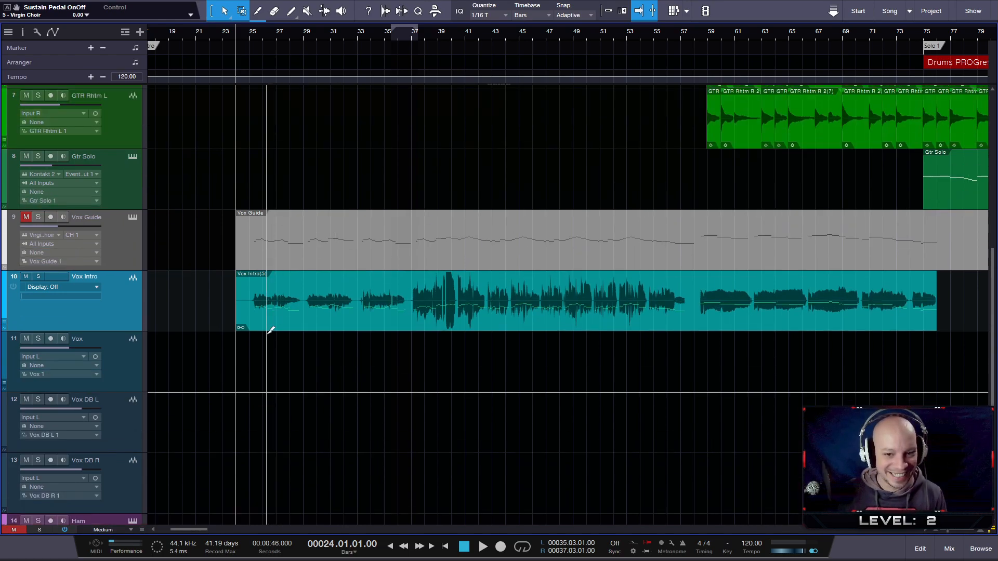
pyautogui.scroll(2, 271, 331)
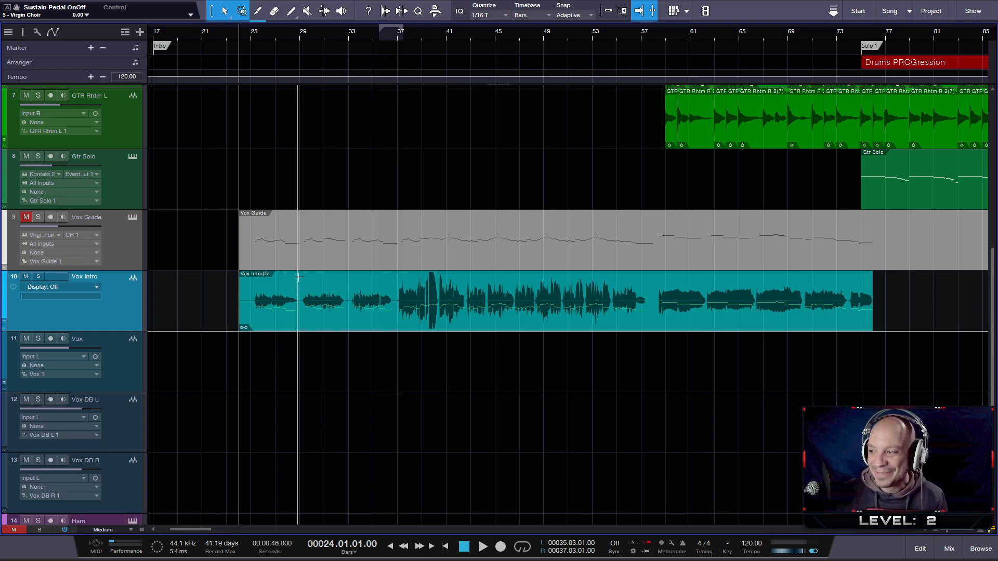
pyautogui.scroll(2, 334, 294)
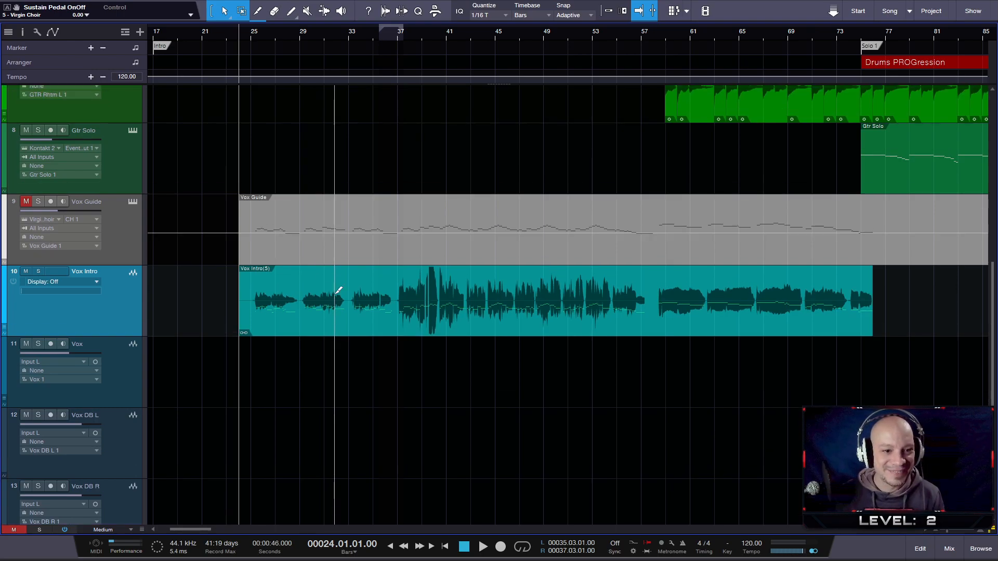
pyautogui.scroll(1, 336, 291)
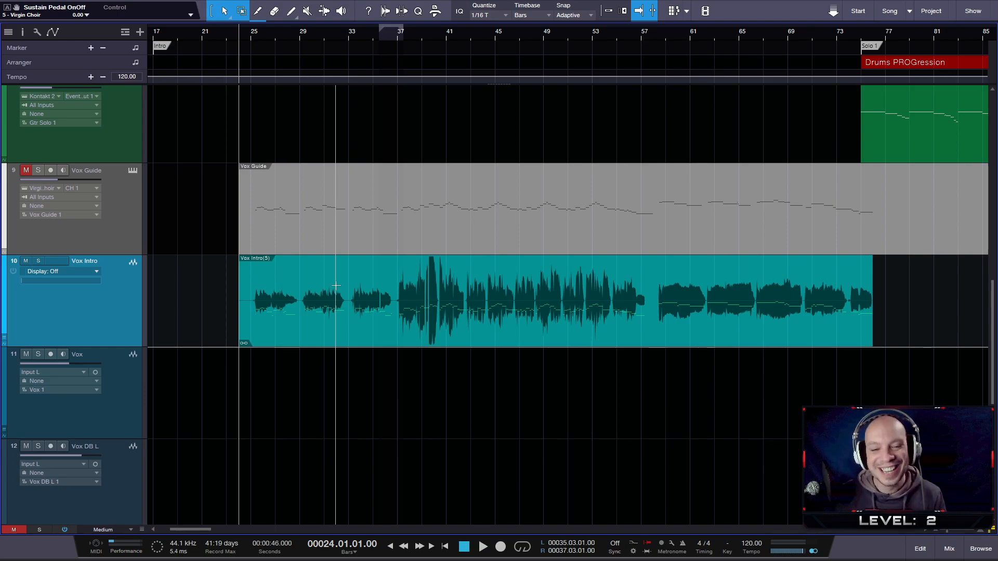
pyautogui.scroll(2, 386, 274)
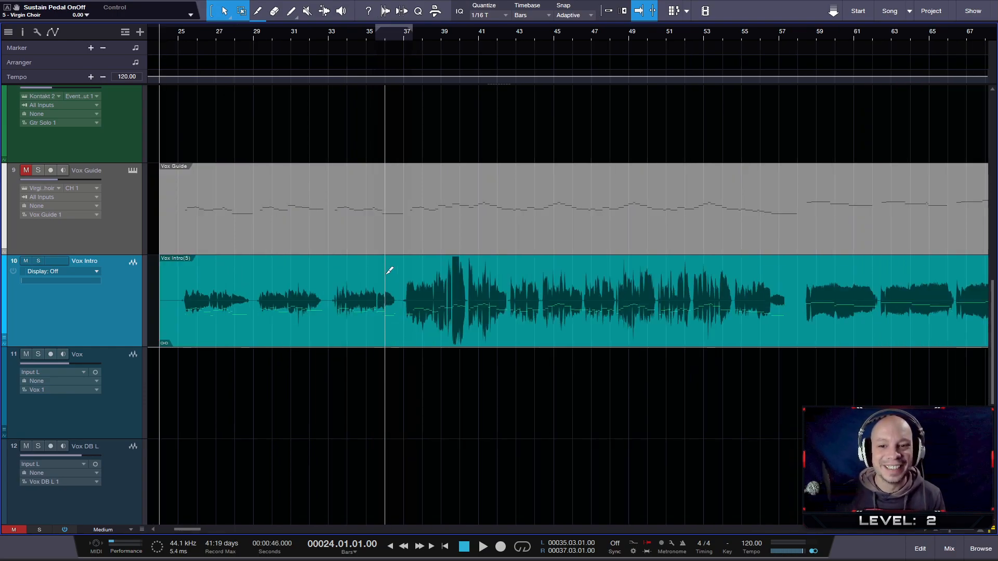
pyautogui.scroll(-2, 385, 275)
pyautogui.scroll(1, 386, 275)
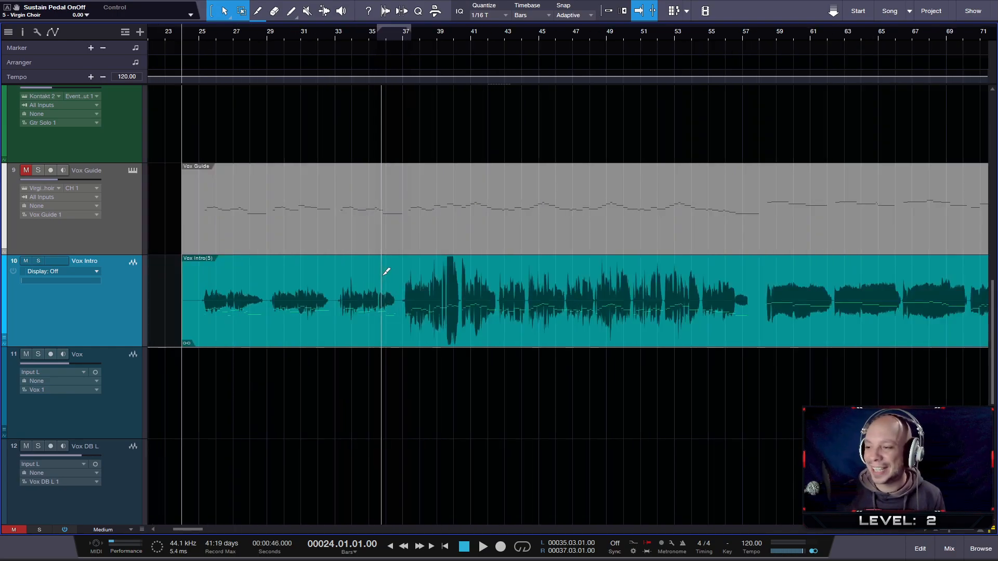
pyautogui.moveTo(590, 34); pyautogui.dragTo(479, 30)
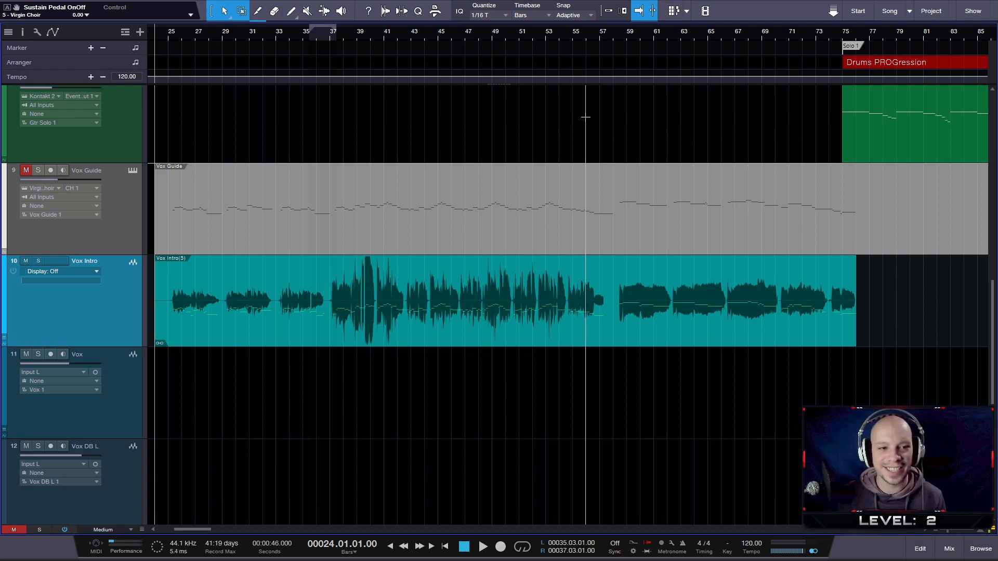
# - Look over the song arrangement from the Intro to the End marker, comparing the intro vocals with the verse and chorus vocal events
pyautogui.scroll(-4, 556, 122)
pyautogui.scroll(-2, 559, 121)
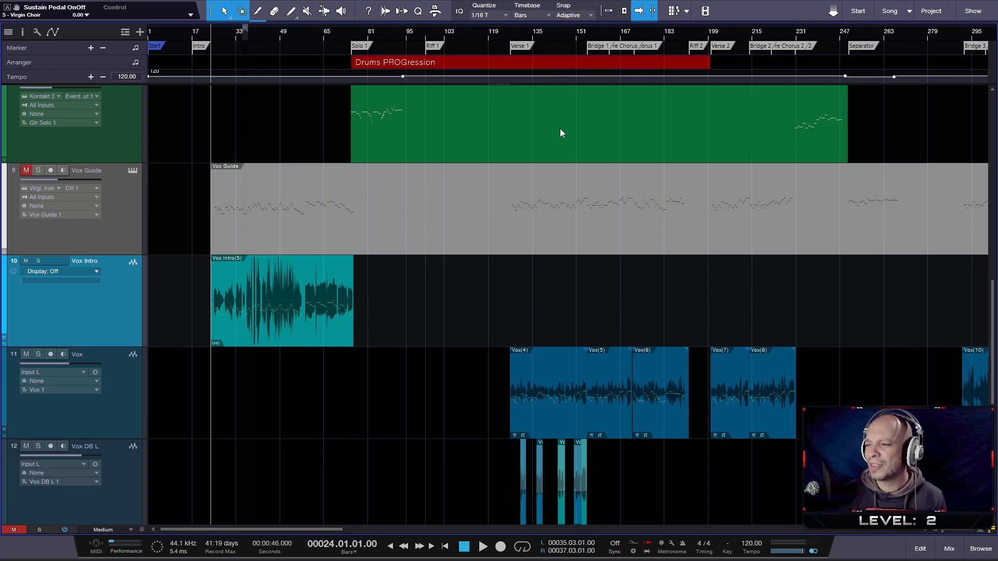
pyautogui.scroll(-3, 381, 201)
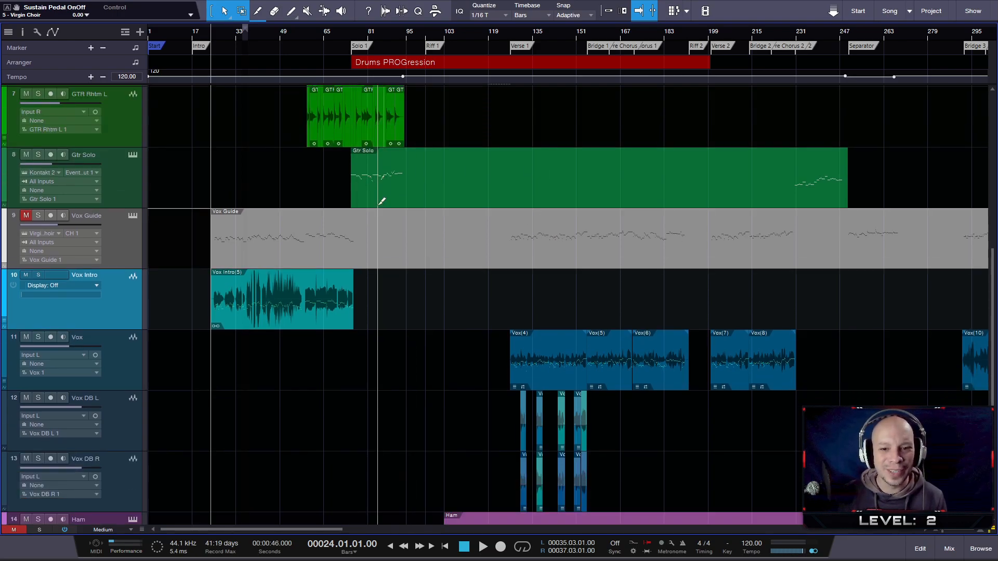
pyautogui.scroll(-4, 381, 202)
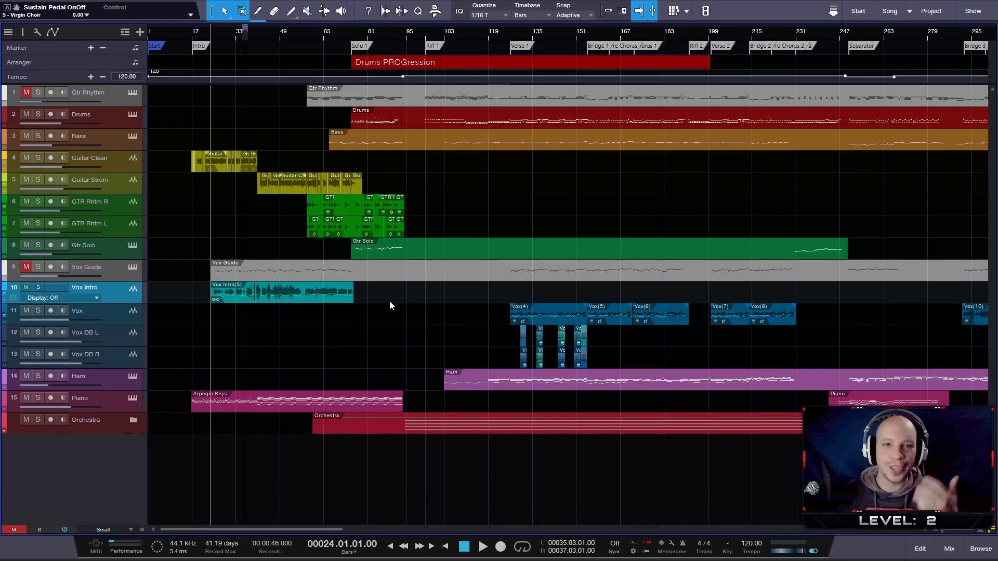
pyautogui.scroll(2, 366, 292)
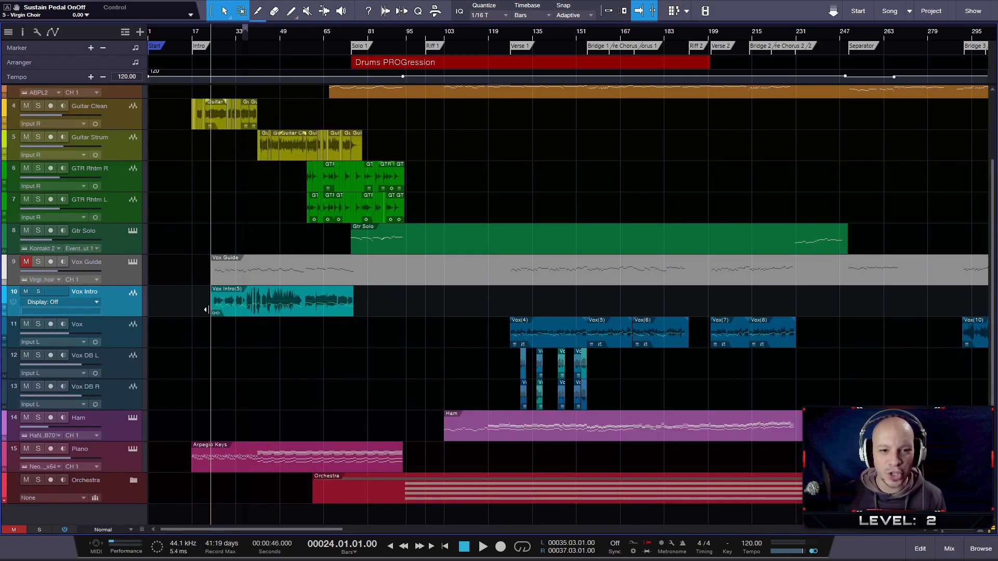
pyautogui.scroll(3, 213, 303)
pyautogui.scroll(-1, 210, 308)
pyautogui.scroll(1, 210, 308)
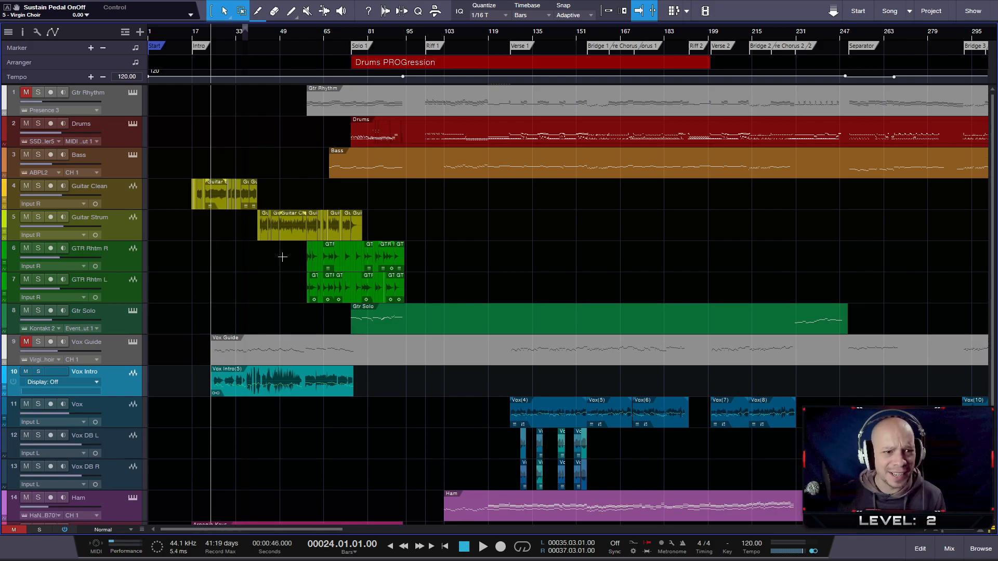
pyautogui.scroll(3, 279, 314)
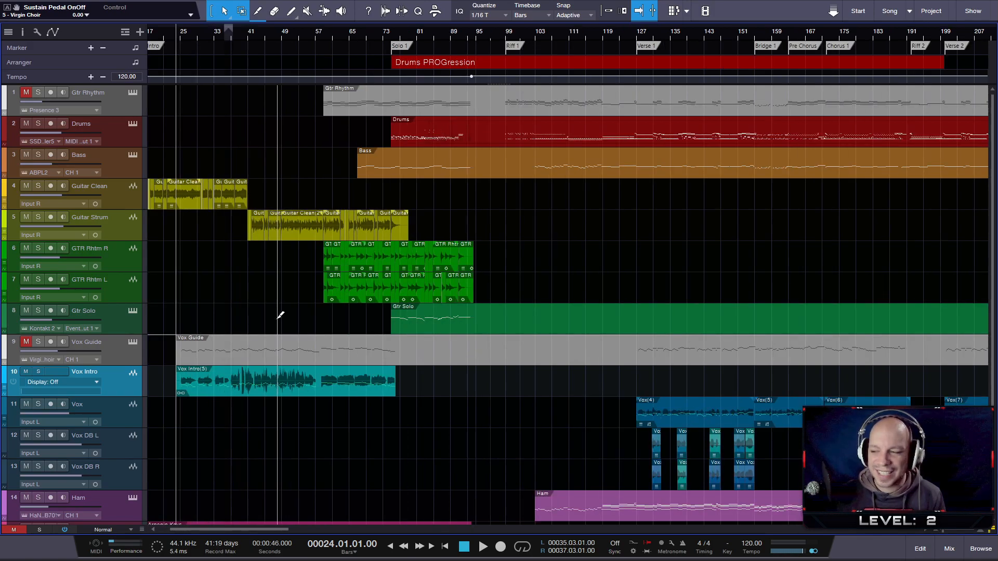
pyautogui.scroll(-3, 277, 311)
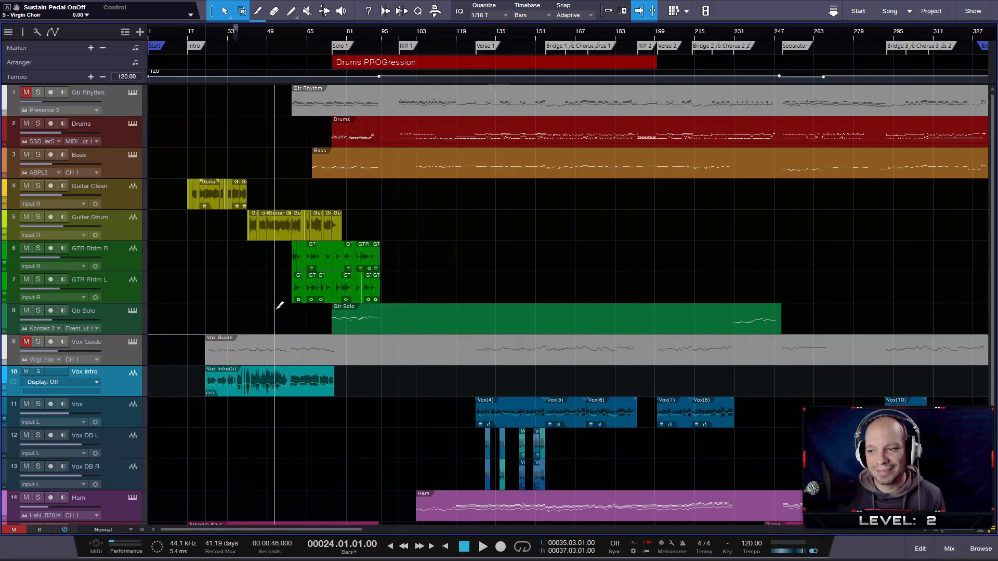
pyautogui.scroll(-2, 258, 340)
pyautogui.scroll(3, 257, 333)
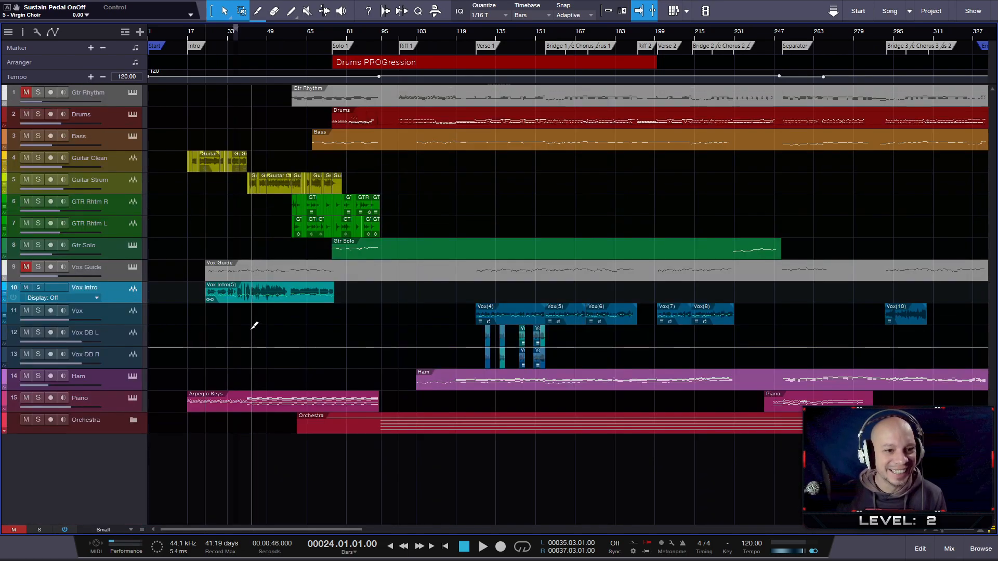
pyautogui.scroll(3, 216, 314)
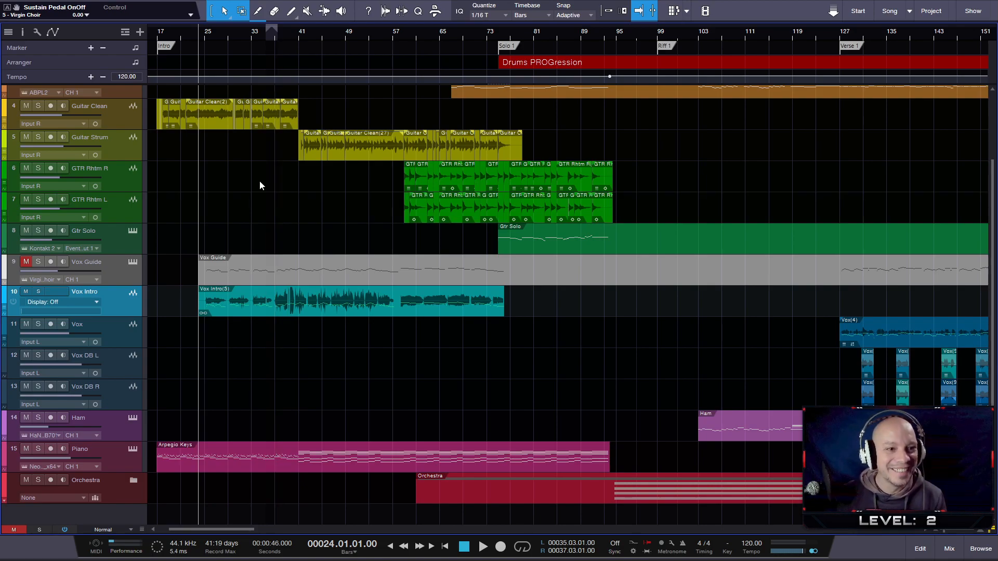
pyautogui.scroll(-1, 260, 180)
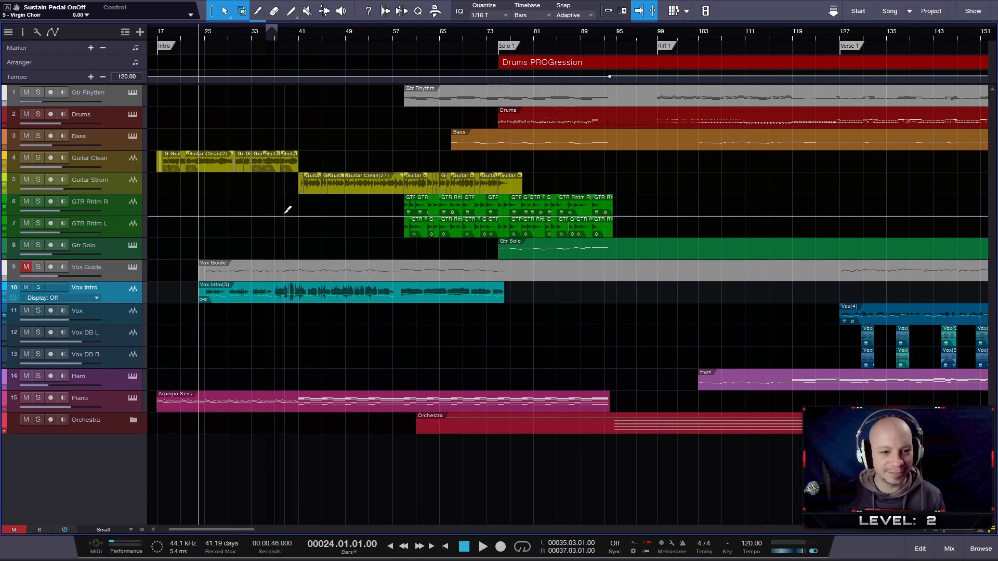
pyautogui.scroll(1, 271, 260)
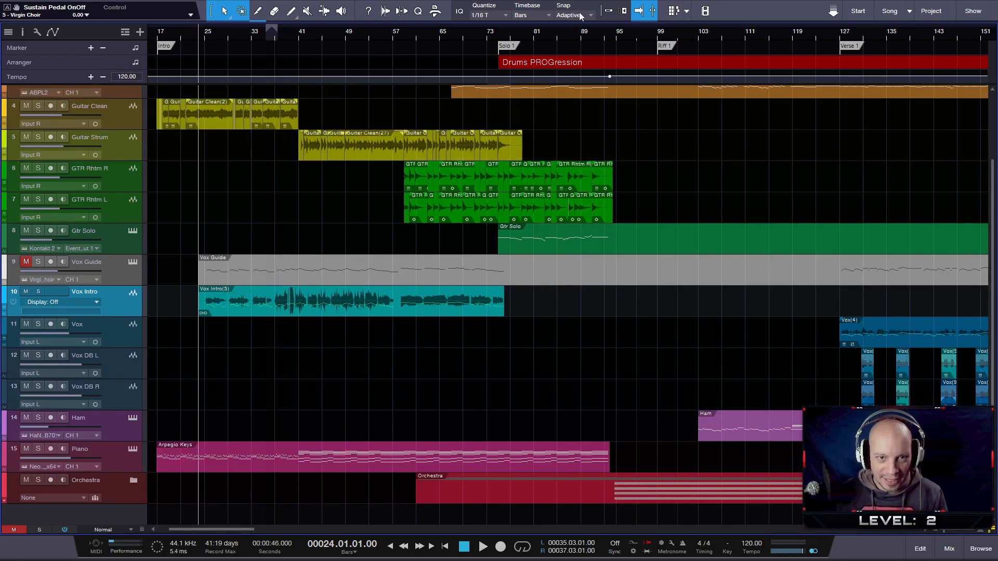
pyautogui.moveTo(532, 32); pyautogui.dragTo(354, 24)
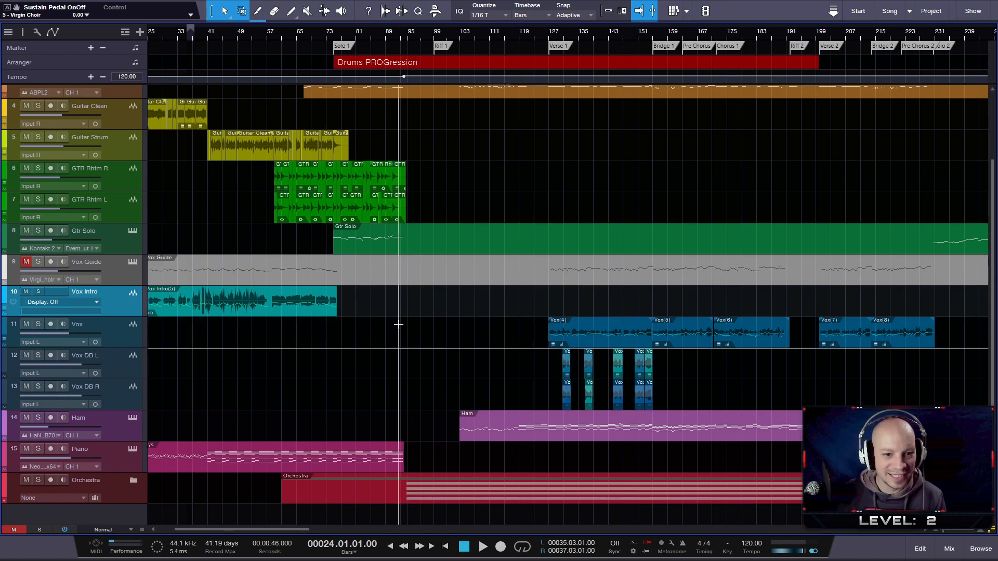
pyautogui.scroll(1, 402, 338)
pyautogui.scroll(1, 493, 358)
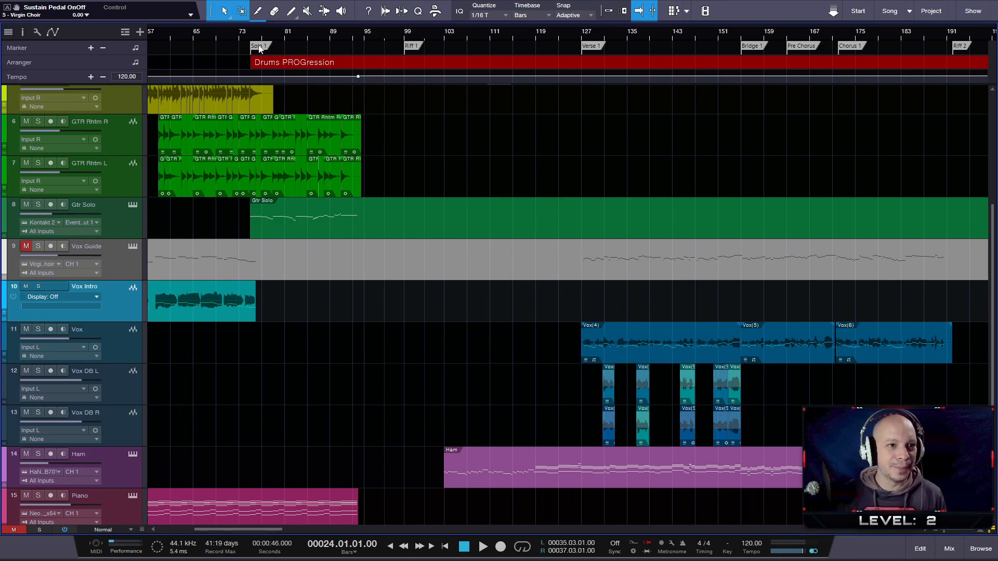
pyautogui.scroll(-3, 259, 48)
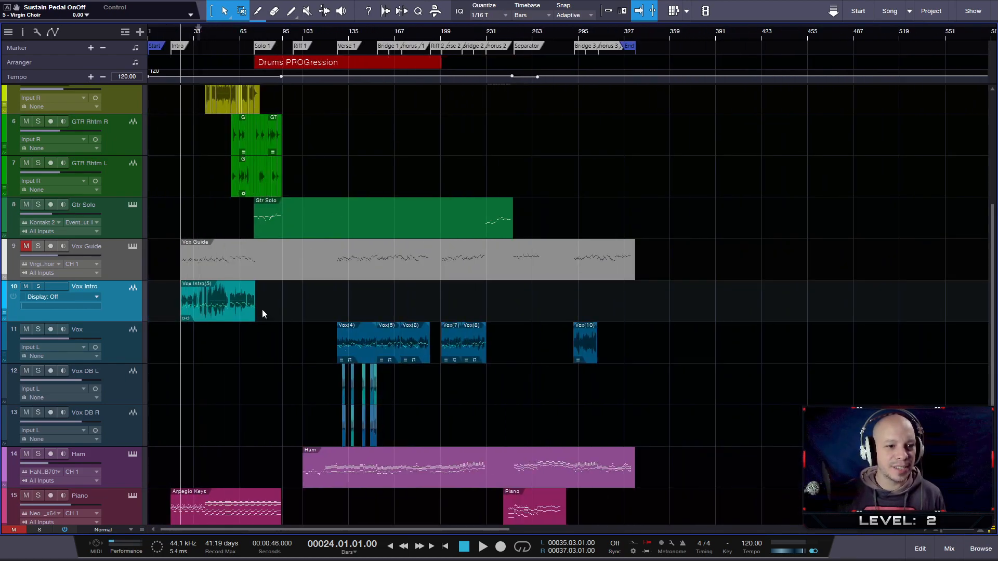
pyautogui.scroll(2, 425, 44)
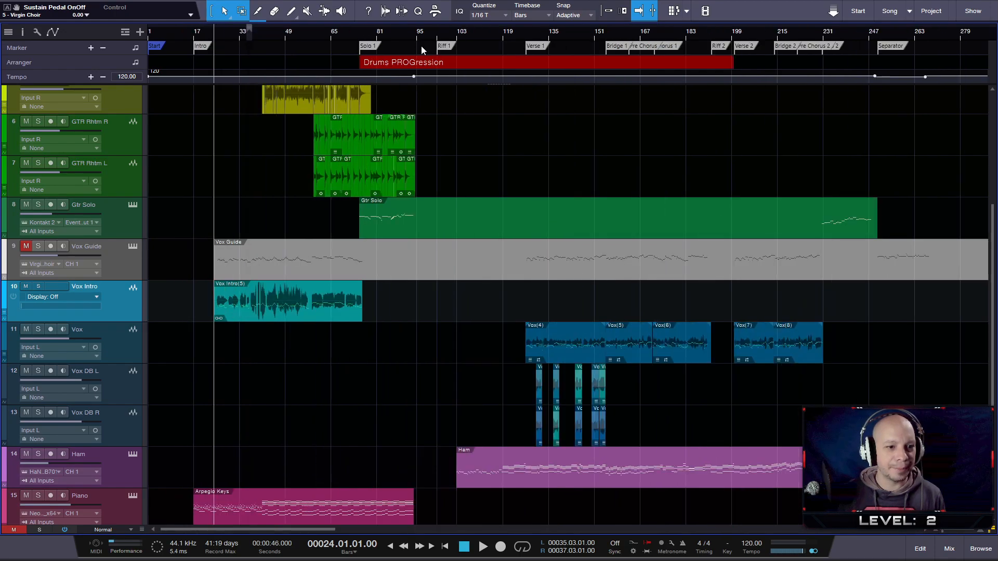
# - Dissolve the Vox Intro audio part into its separate events and merge them back into one
pyautogui.rightClick(277, 315)
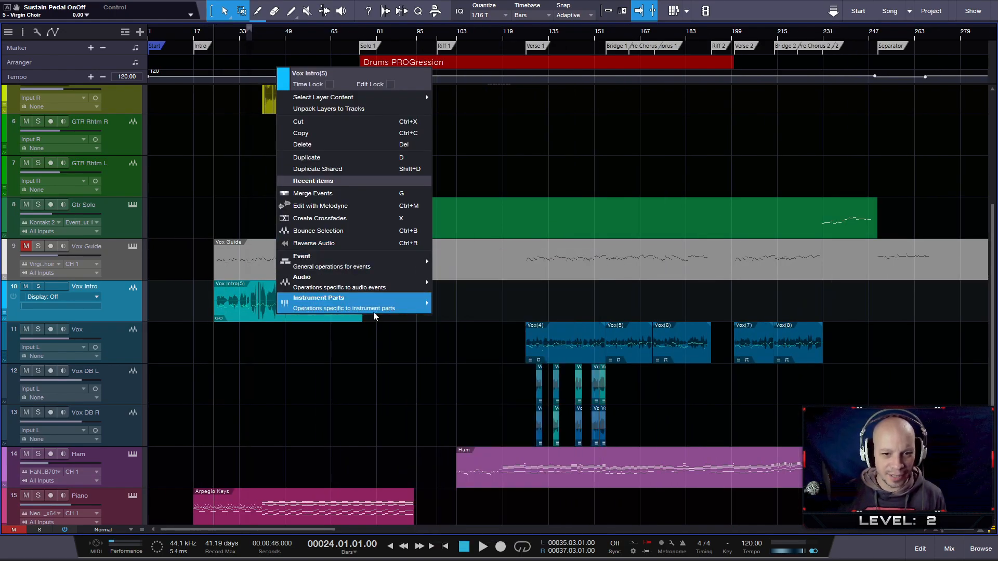
pyautogui.moveTo(416, 290)
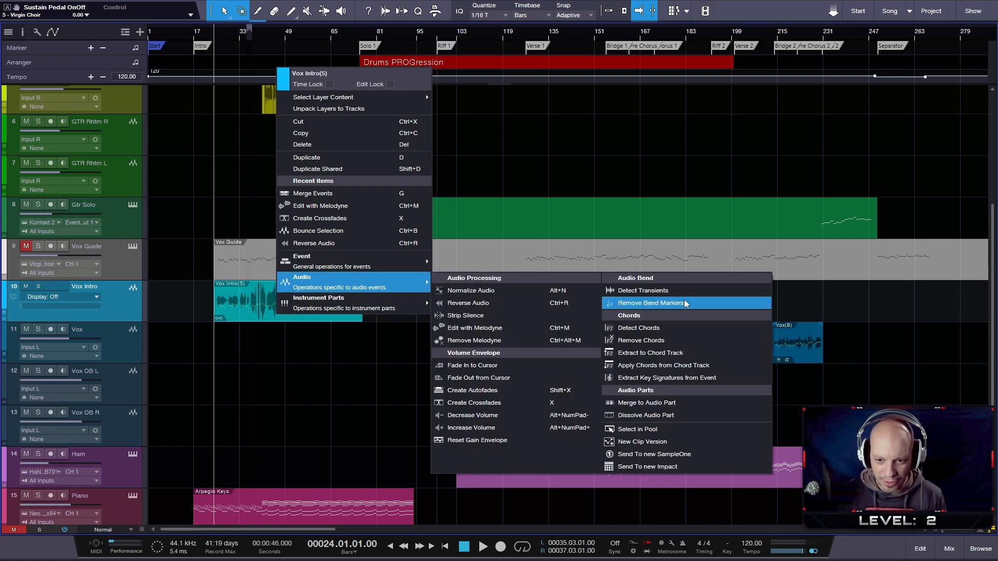
pyautogui.click(663, 415)
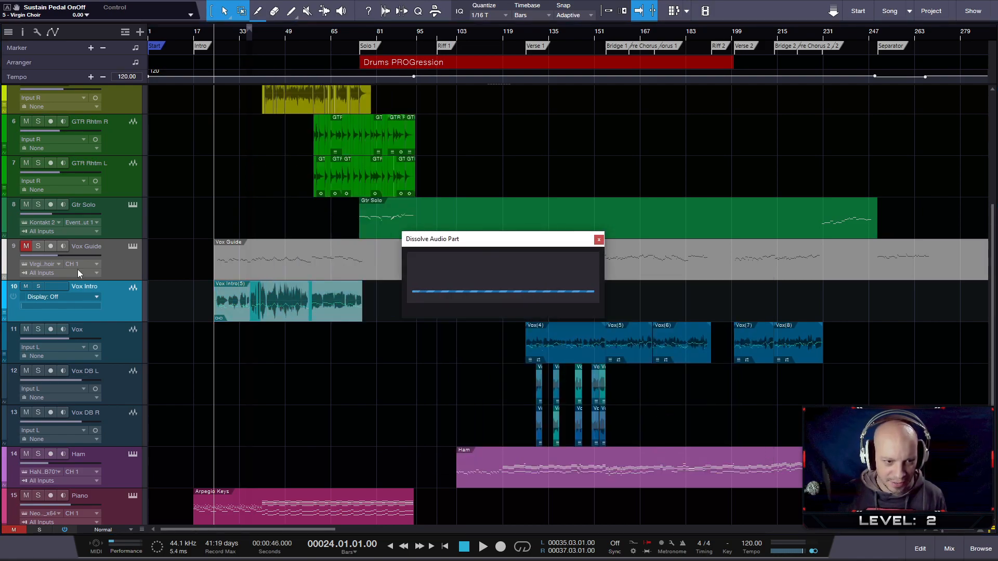
pyautogui.scroll(3, 248, 330)
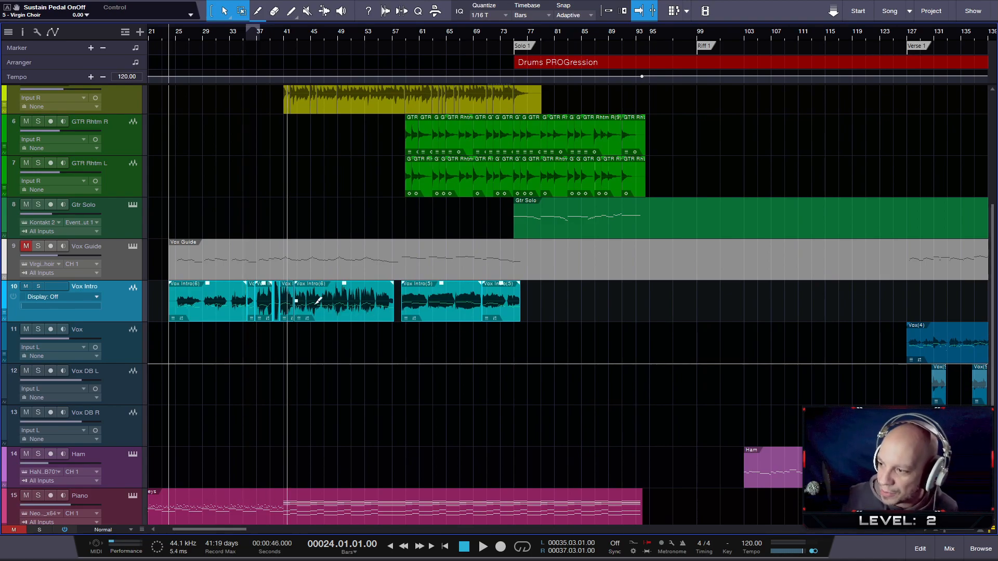
pyautogui.press('g')
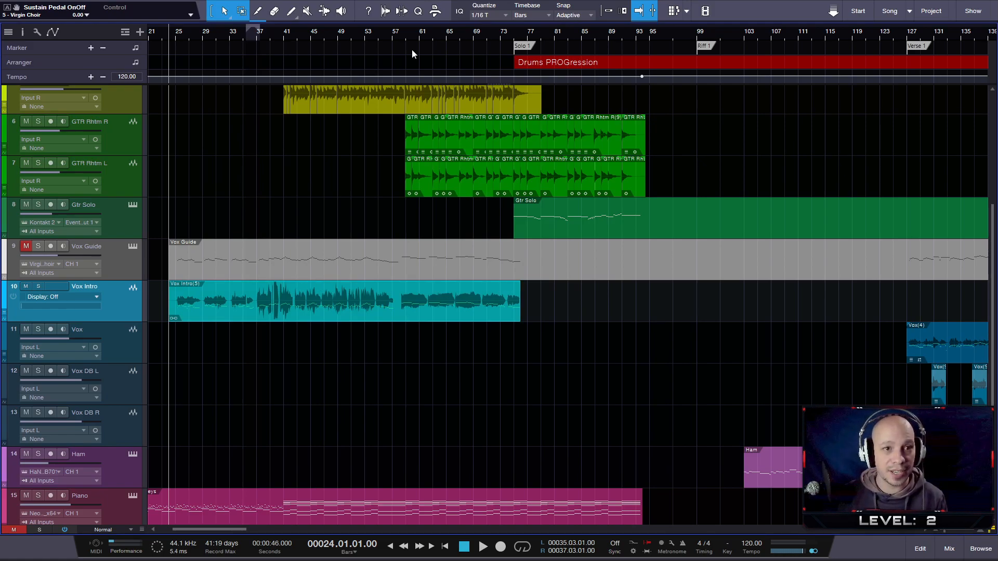
# - Place the playback cursor at the end of the Vox Intro event, at about bar 76 just past the Solo 1 marker
pyautogui.hscroll(2, 397, 28)
pyautogui.scroll(-2, 396, 28)
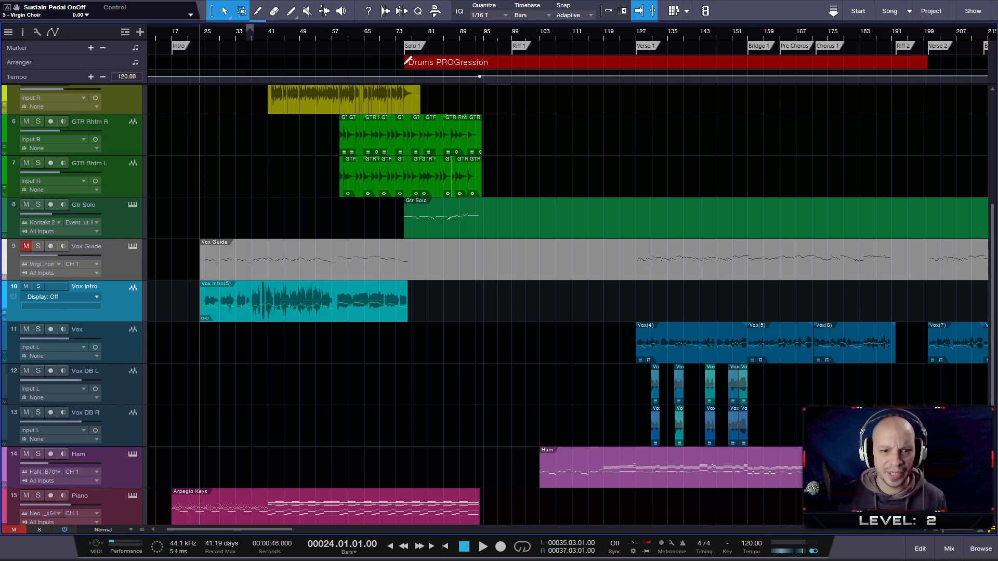
pyautogui.scroll(2, 408, 34)
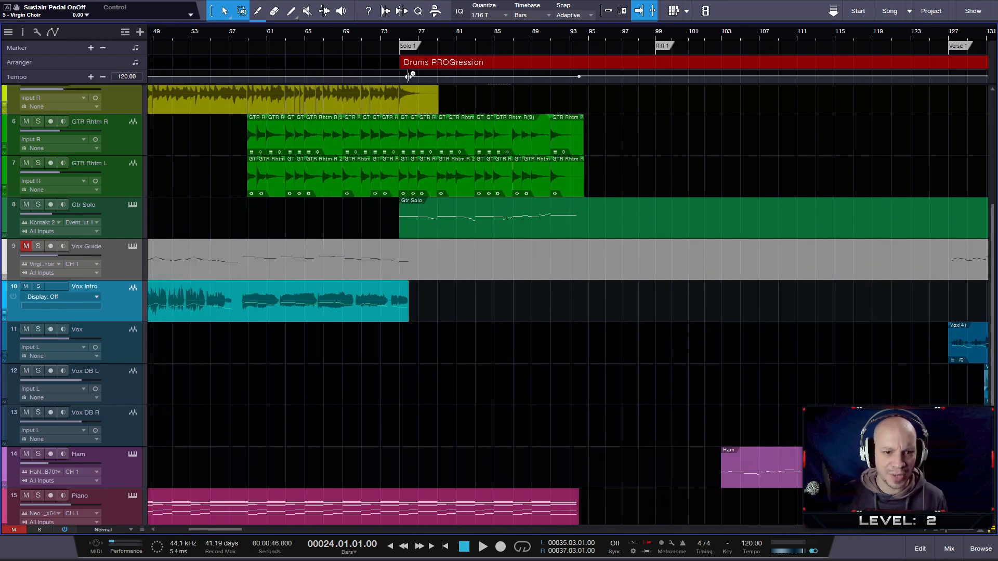
pyautogui.click(410, 32)
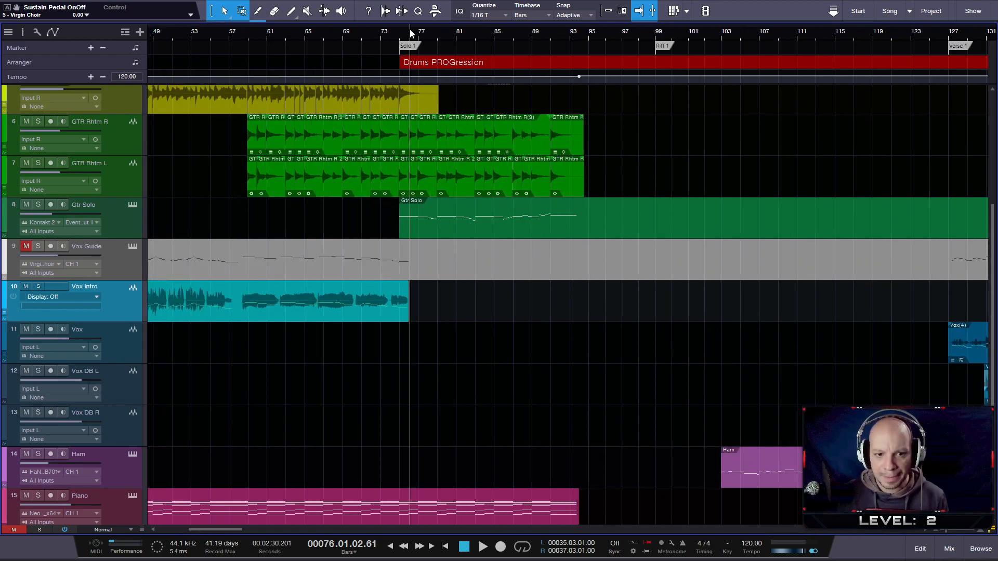
# - Look over the song arrangement around Solo 1 and on to the End marker, from the guitar tracks down to the Orchestra folder
pyautogui.click(406, 31)
pyautogui.click(409, 30)
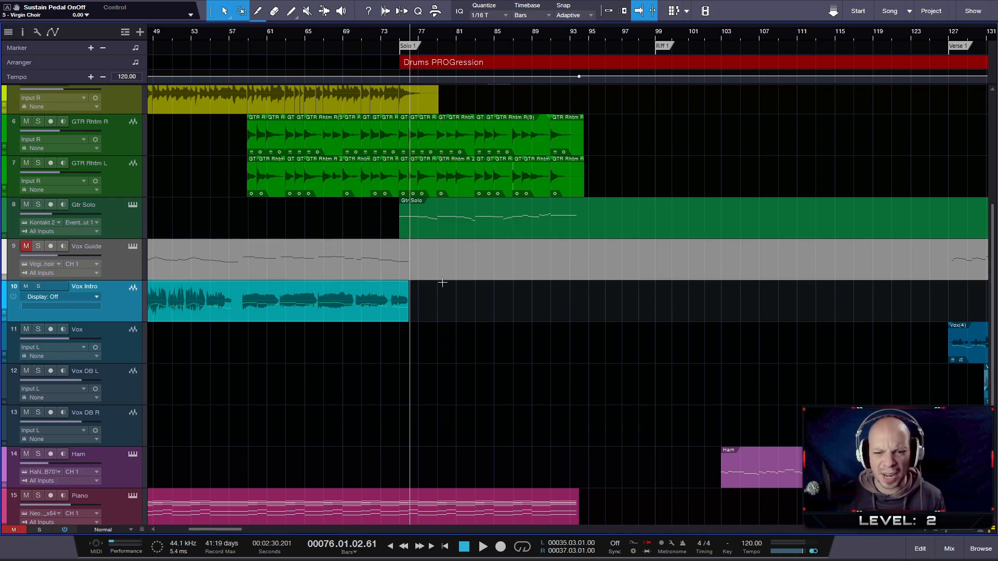
pyautogui.scroll(-3, 463, 337)
pyautogui.scroll(-2, 432, 337)
pyautogui.scroll(1, 458, 328)
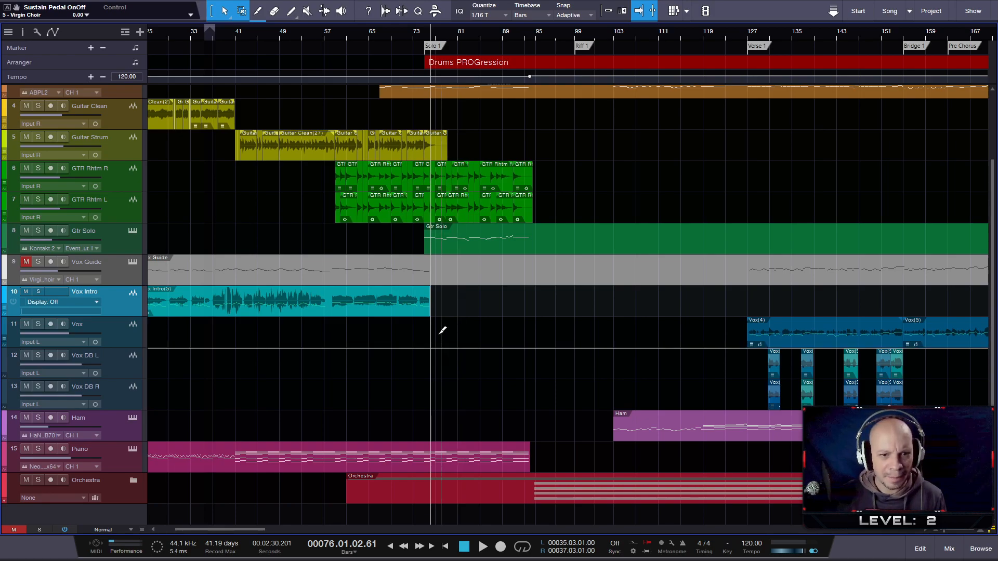
pyautogui.scroll(2, 441, 330)
pyautogui.scroll(2, 445, 317)
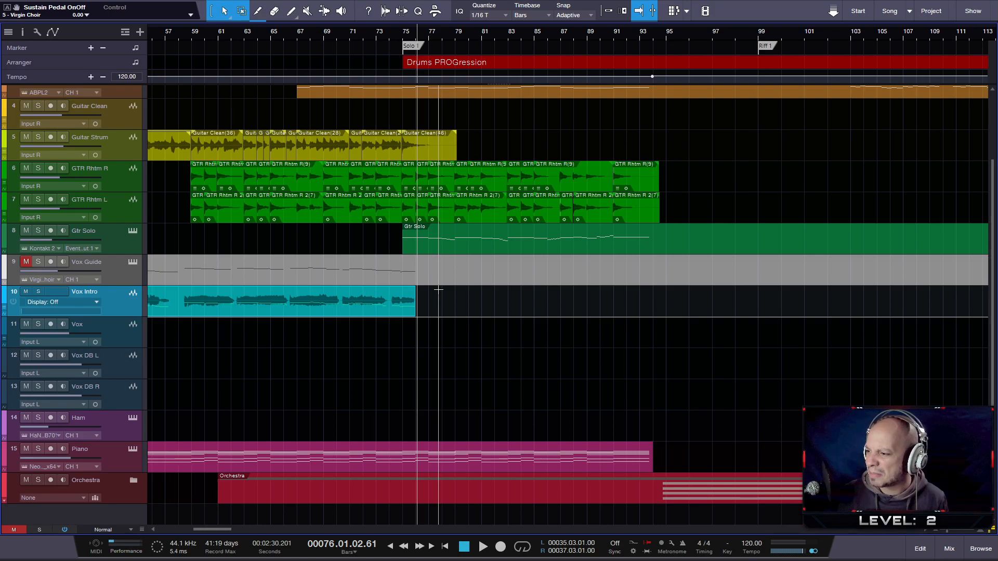
pyautogui.scroll(2, 438, 290)
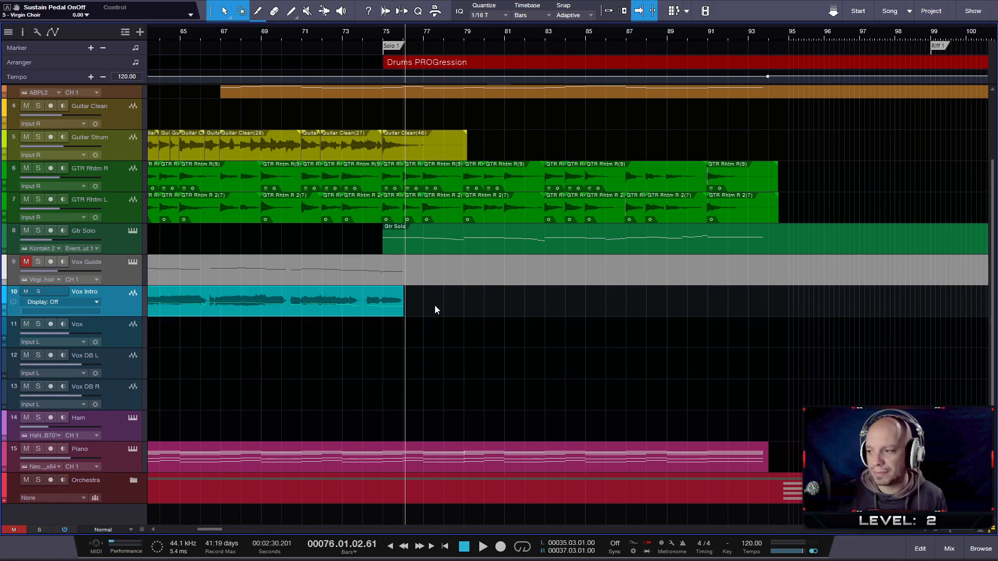
pyautogui.hotkey('shift', 'w')
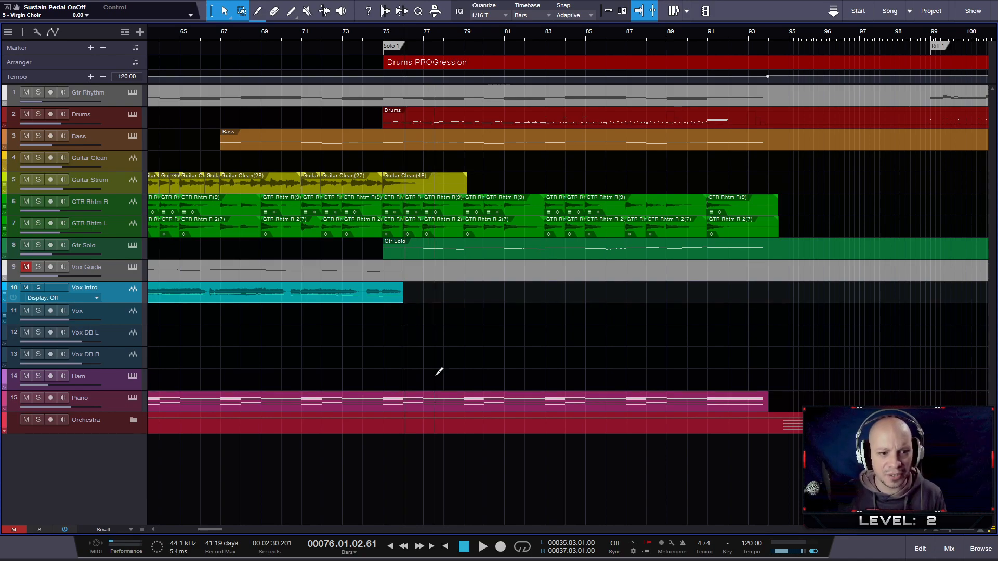
pyautogui.scroll(-3, 437, 374)
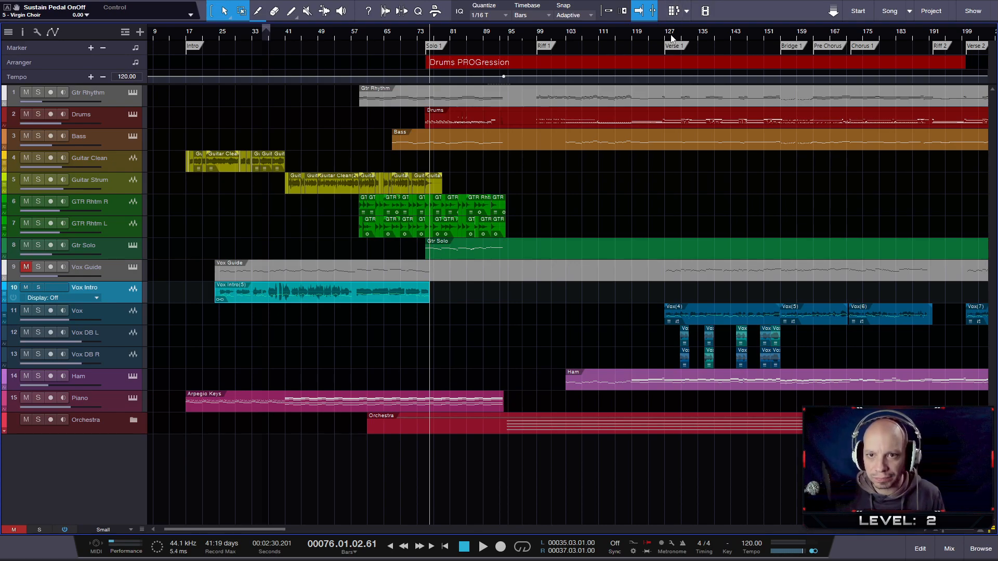
pyautogui.moveTo(717, 34); pyautogui.dragTo(565, 19)
pyautogui.scroll(1, 425, 365)
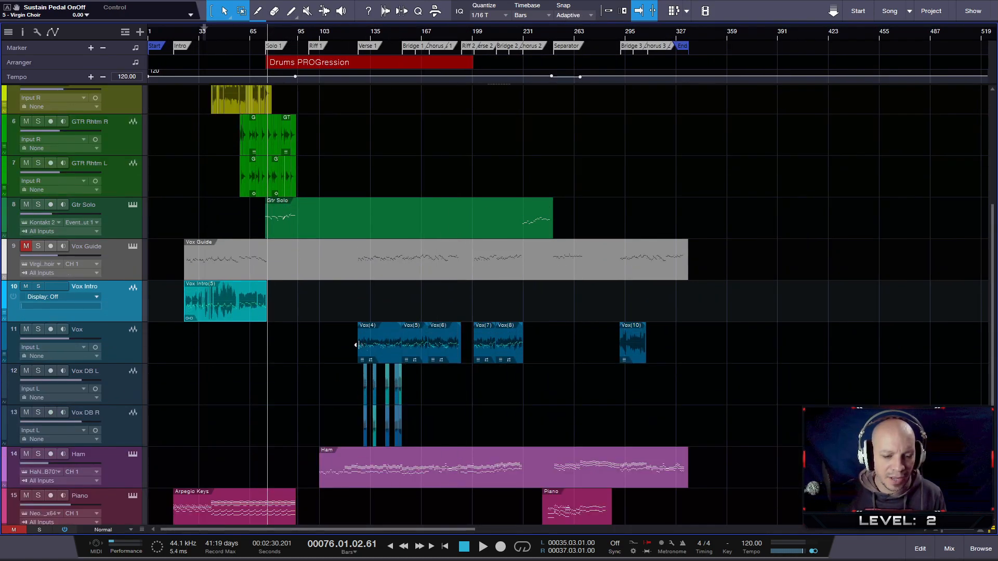
pyautogui.scroll(-1, 358, 343)
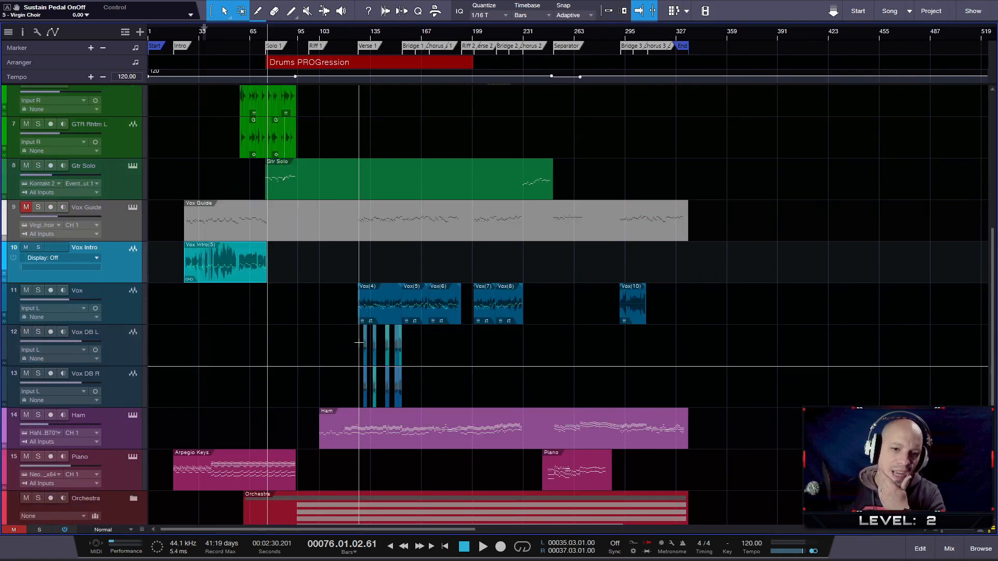
pyautogui.scroll(-1, 413, 320)
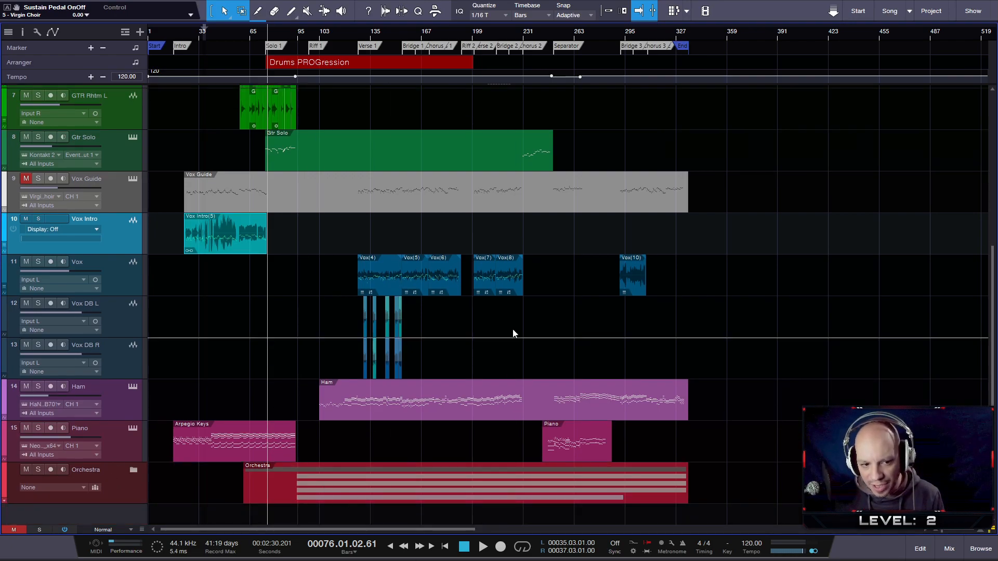
# - Mute the Orchestra folder track and the Ham track
pyautogui.click(25, 469)
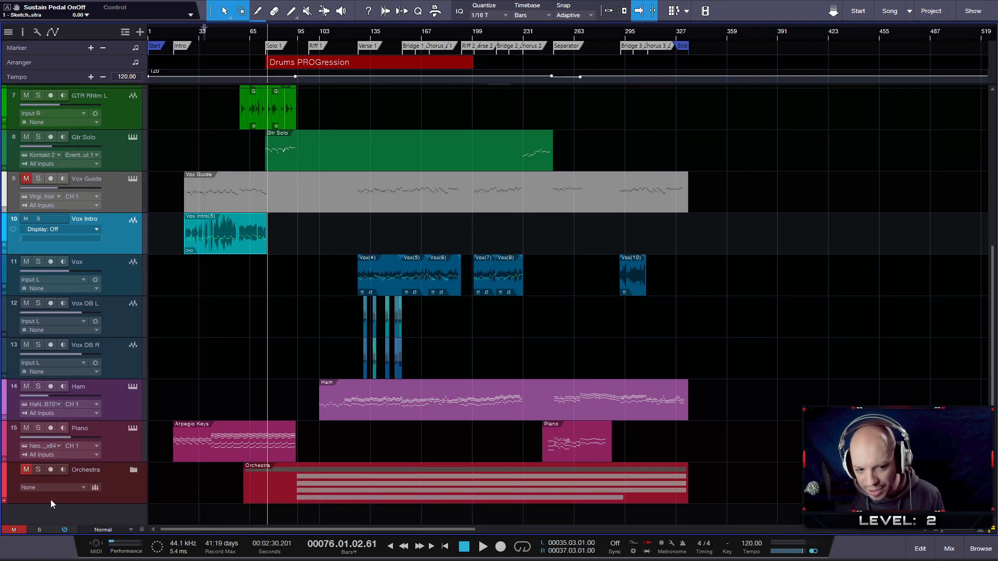
pyautogui.scroll(10, 409, 438)
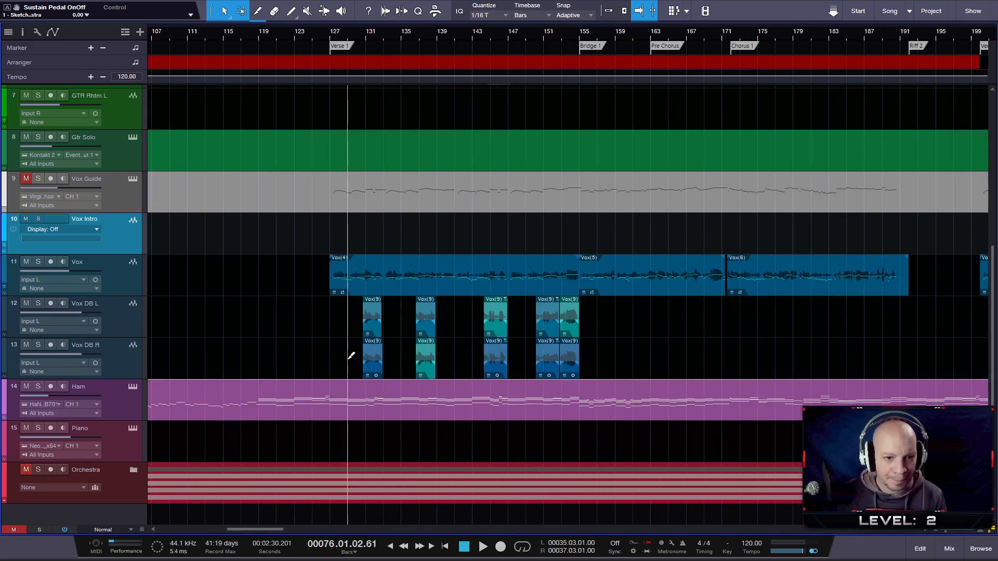
pyautogui.scroll(6, 417, 355)
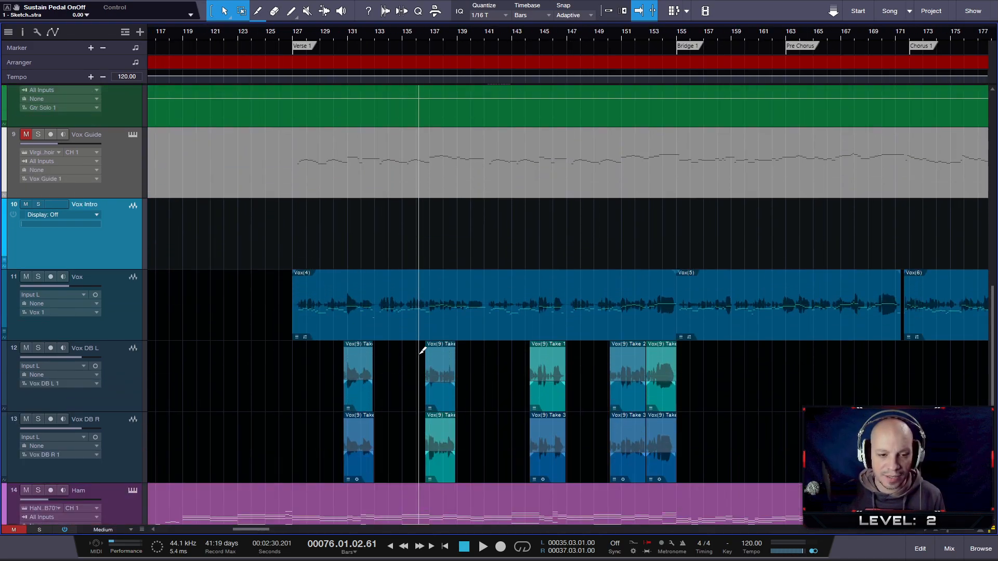
pyautogui.scroll(-3, 419, 356)
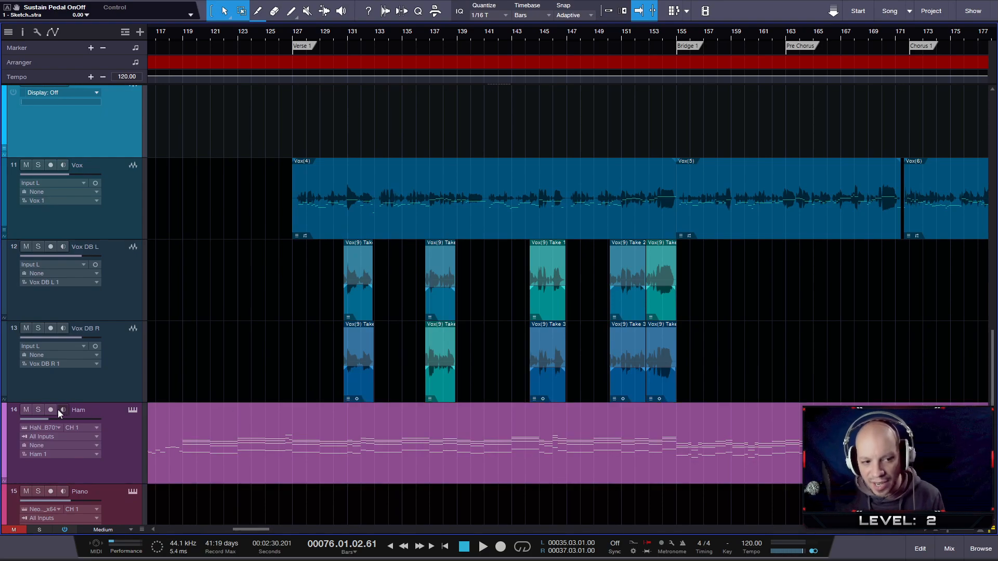
pyautogui.click(26, 409)
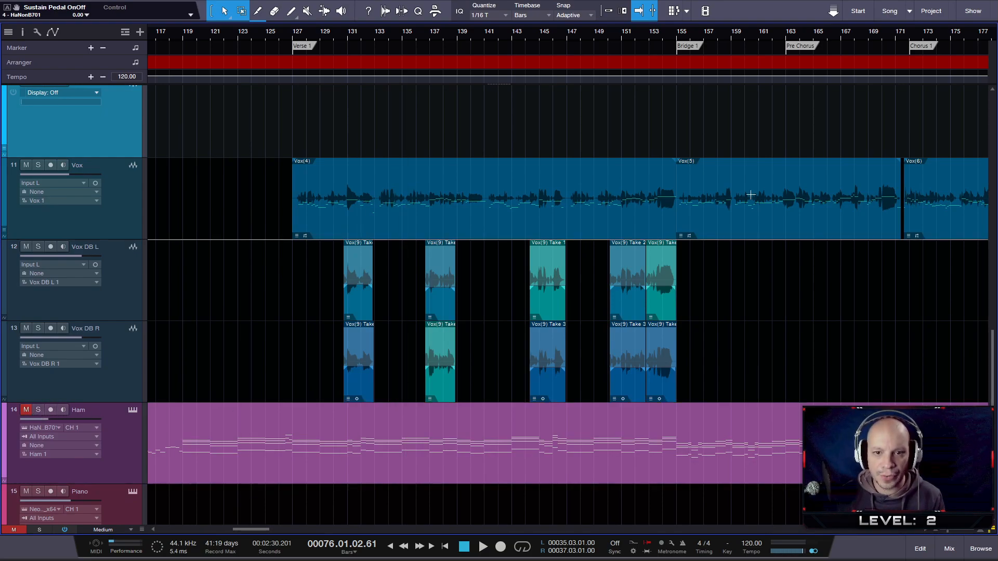
# - Compare the Vox Guide part with the Verse 1 vocal, selecting the guide part and the first Vox event in turn
pyautogui.scroll(1, 414, 244)
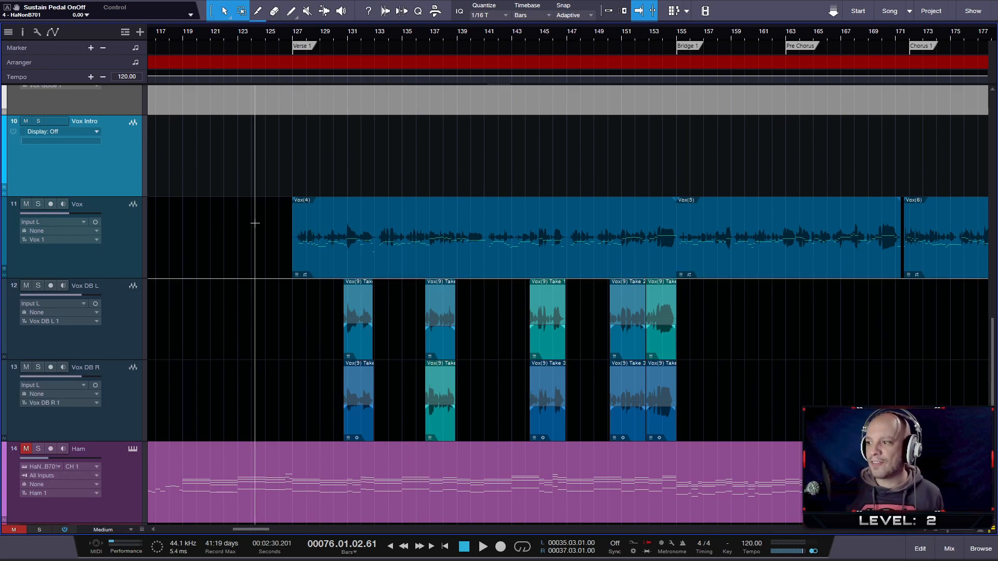
pyautogui.scroll(5, 316, 222)
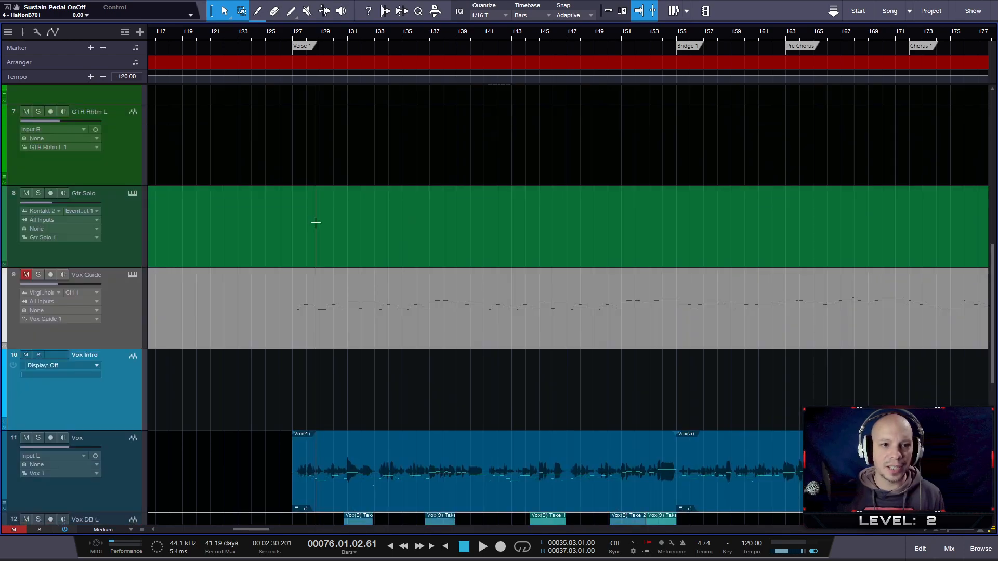
pyautogui.click(362, 290)
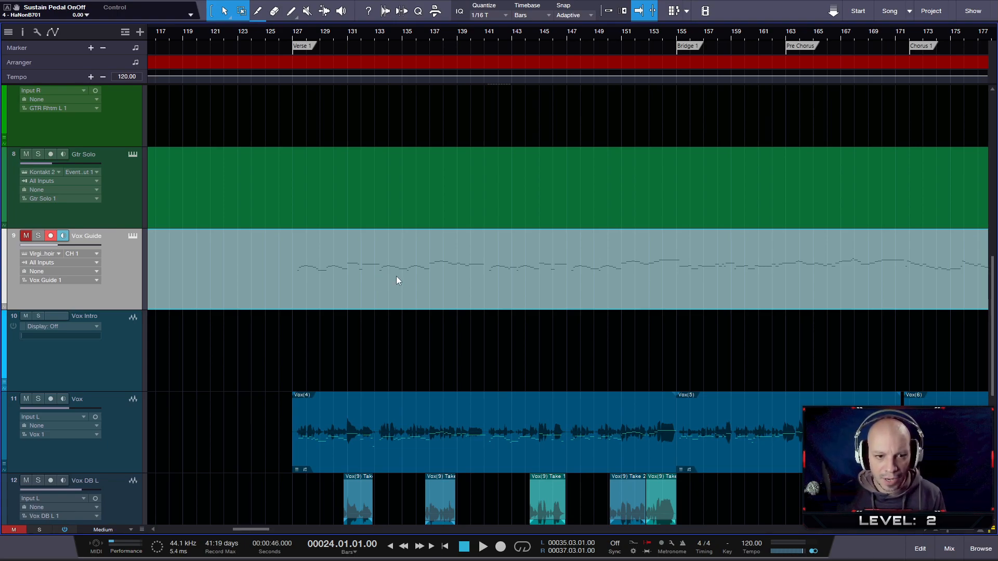
pyautogui.scroll(-2, 396, 276)
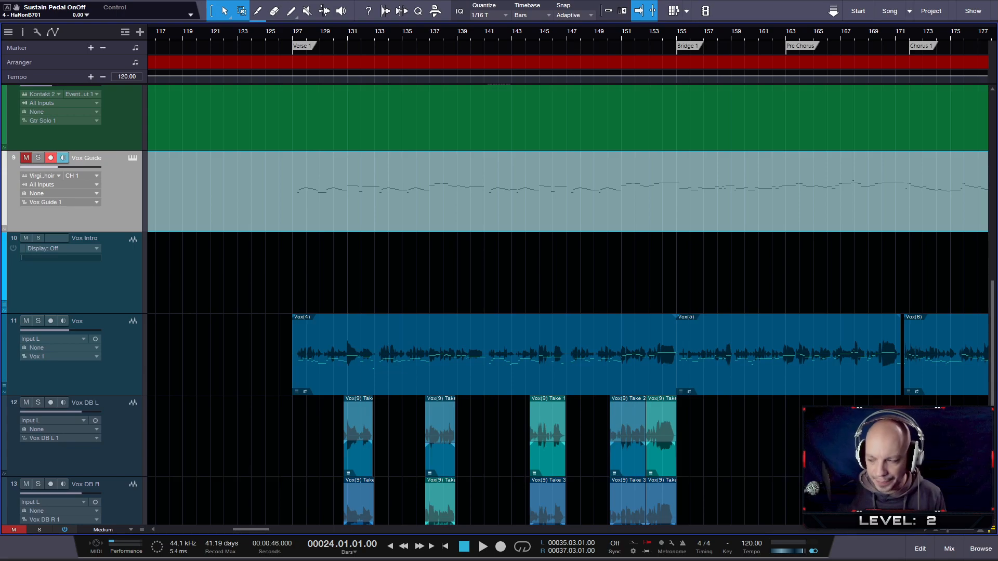
pyautogui.scroll(2, 784, 359)
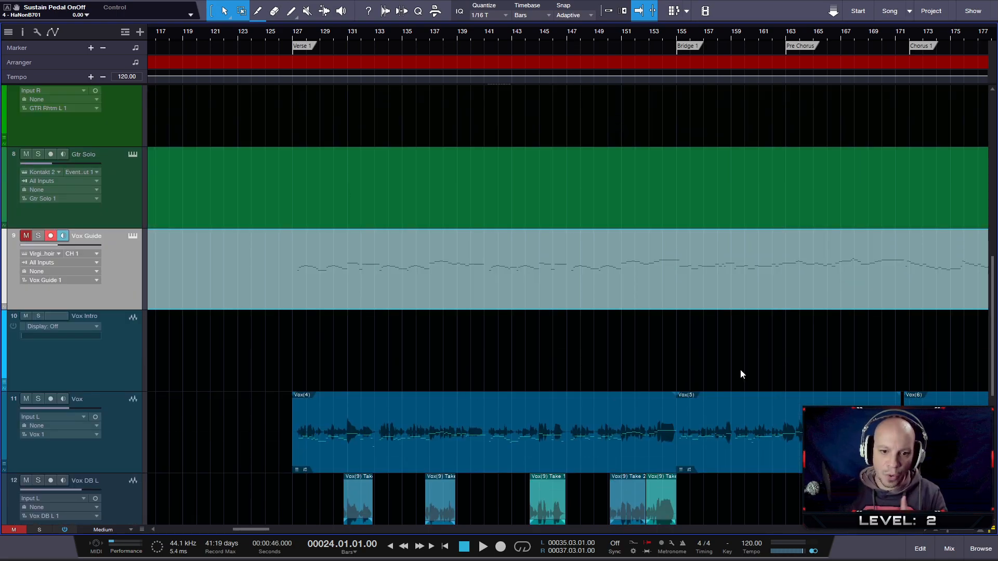
pyautogui.click(561, 435)
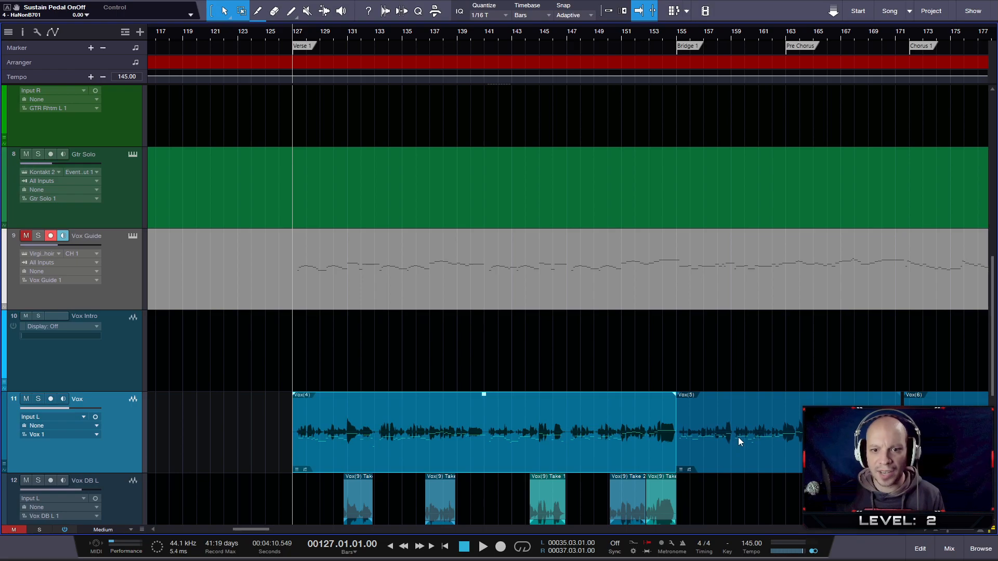
# - Extract the notes of the Bridge 1 Vox event onto the Vox Guide track to compare both melodies, and undo the extraction
pyautogui.moveTo(743, 437); pyautogui.dragTo(743, 296)
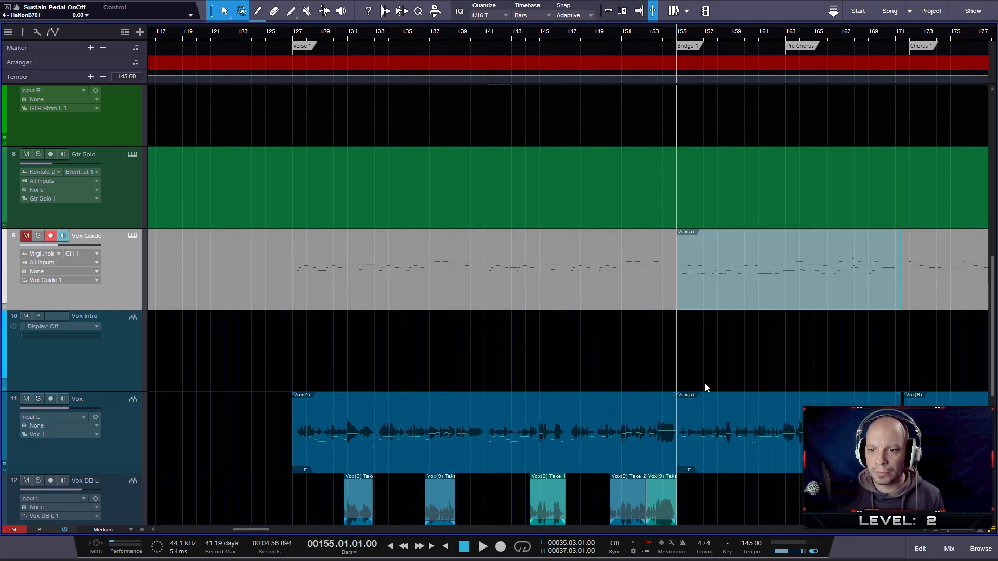
pyautogui.scroll(5, 777, 313)
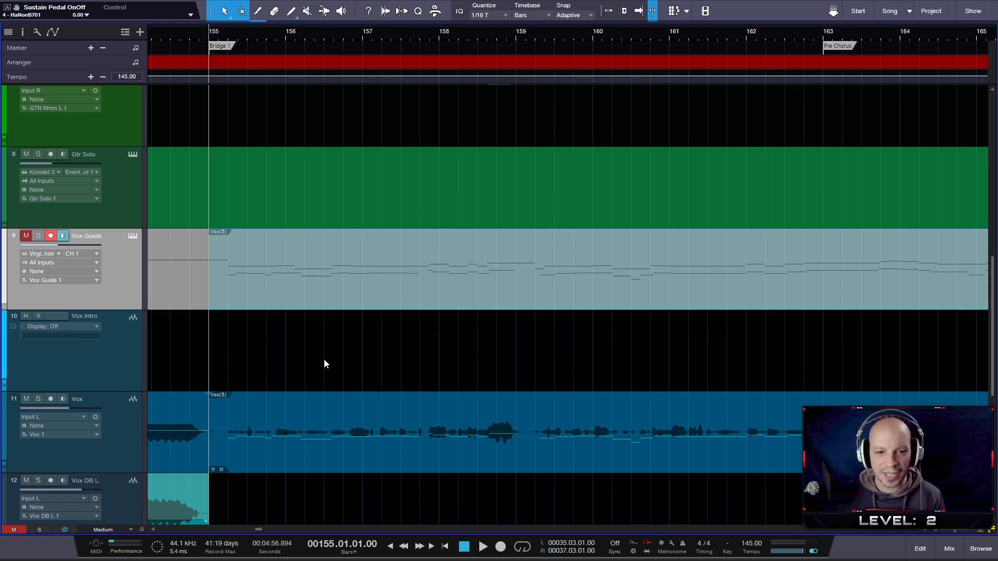
pyautogui.hotkey('ctrl', 'z')
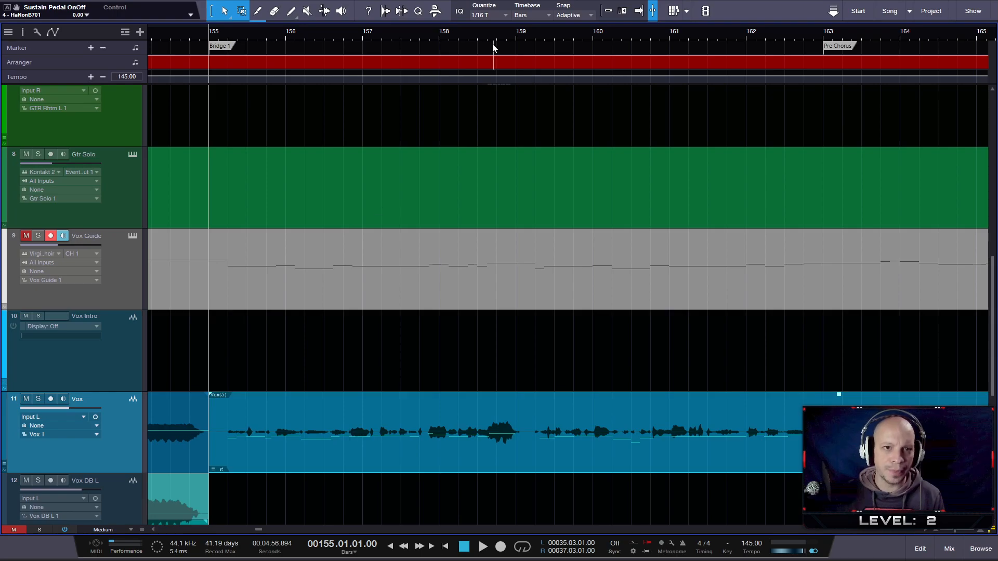
pyautogui.moveTo(502, 35); pyautogui.dragTo(629, 6)
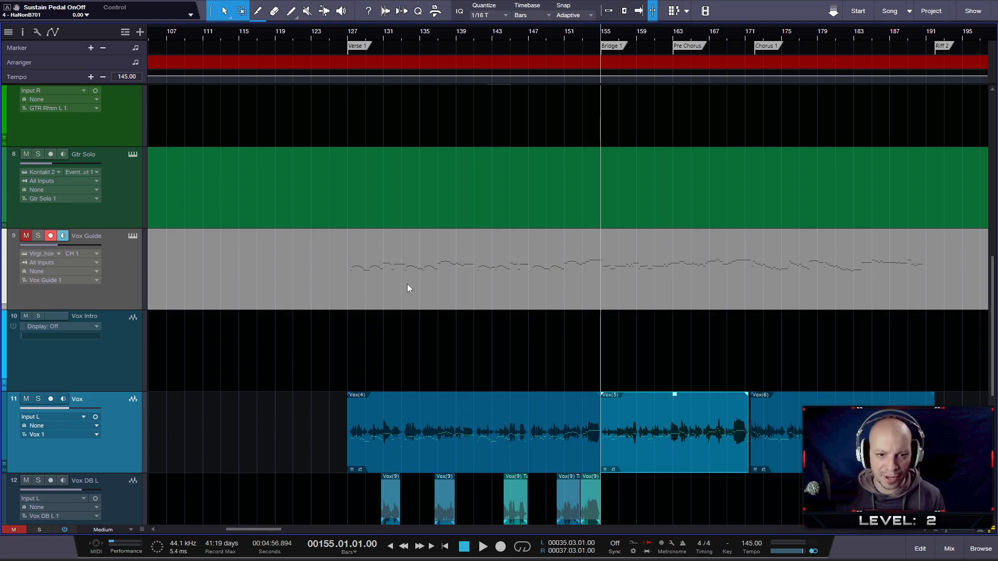
# - Review the Vox Guide, Vox, Vox DB, Ham and Orchestra tracks between Verse 1 and Riff 2
pyautogui.scroll(-6, 452, 271)
pyautogui.scroll(-3, 455, 424)
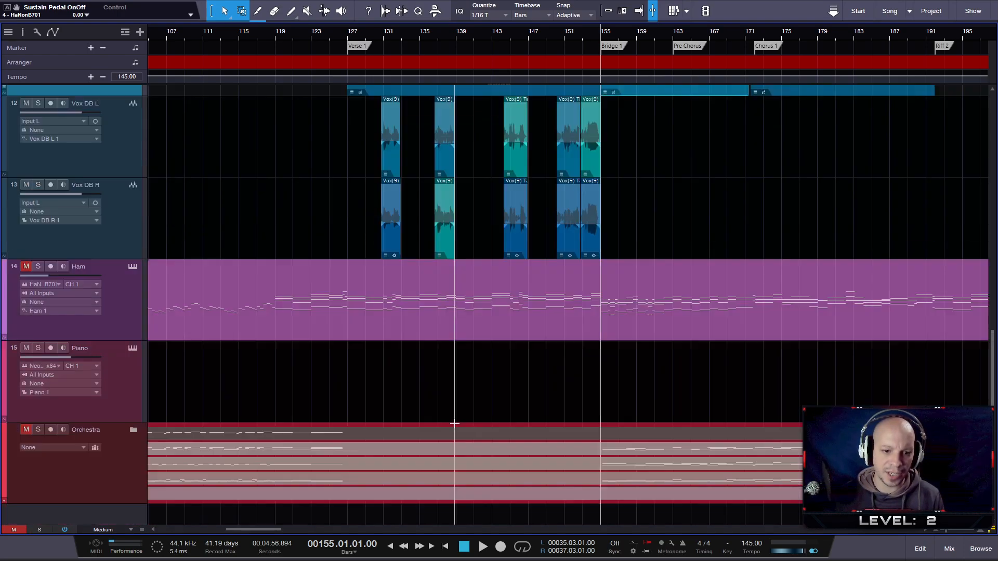
pyautogui.scroll(6, 488, 260)
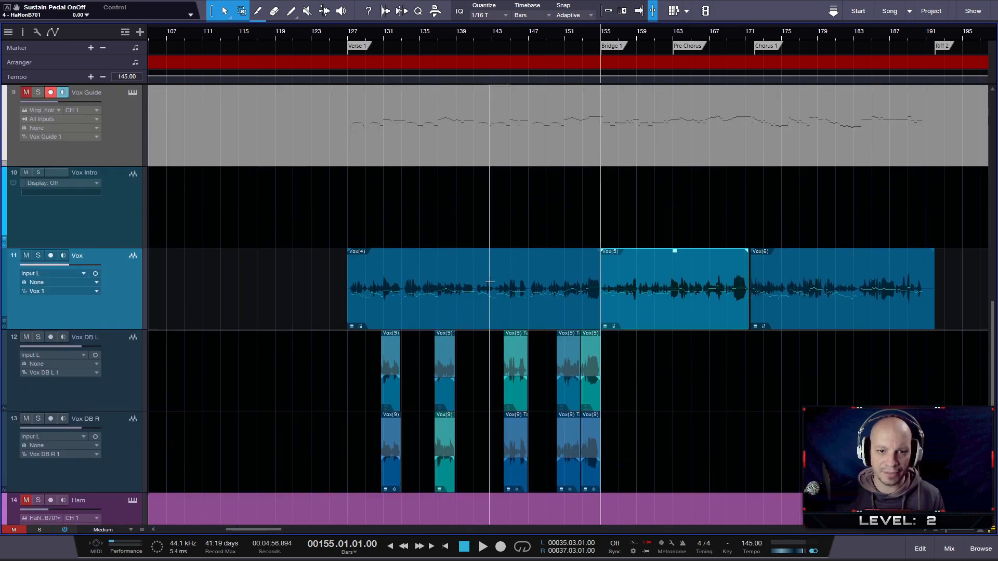
pyautogui.scroll(2, 487, 279)
pyautogui.scroll(-3, 491, 279)
pyautogui.scroll(1, 492, 275)
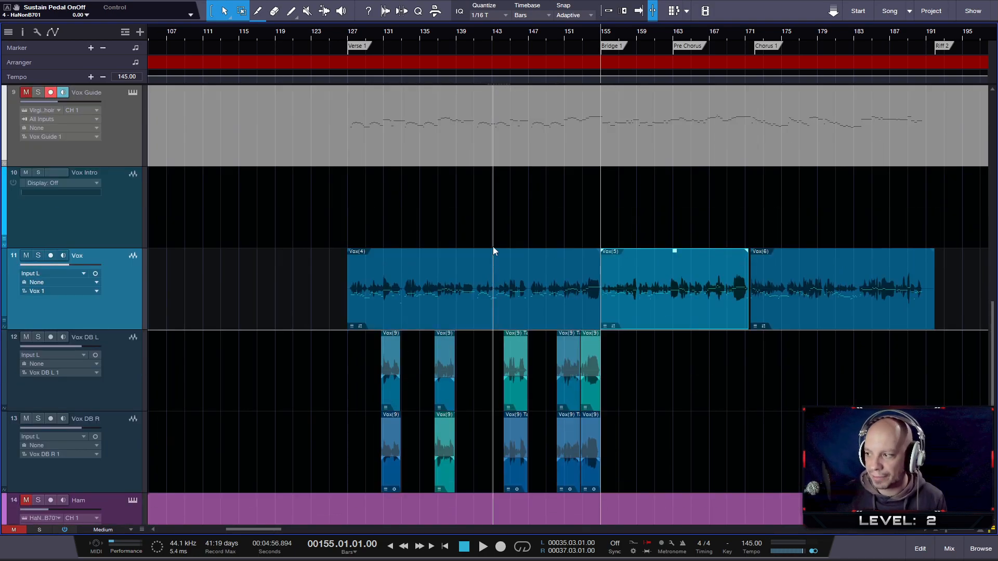
pyautogui.scroll(1, 486, 151)
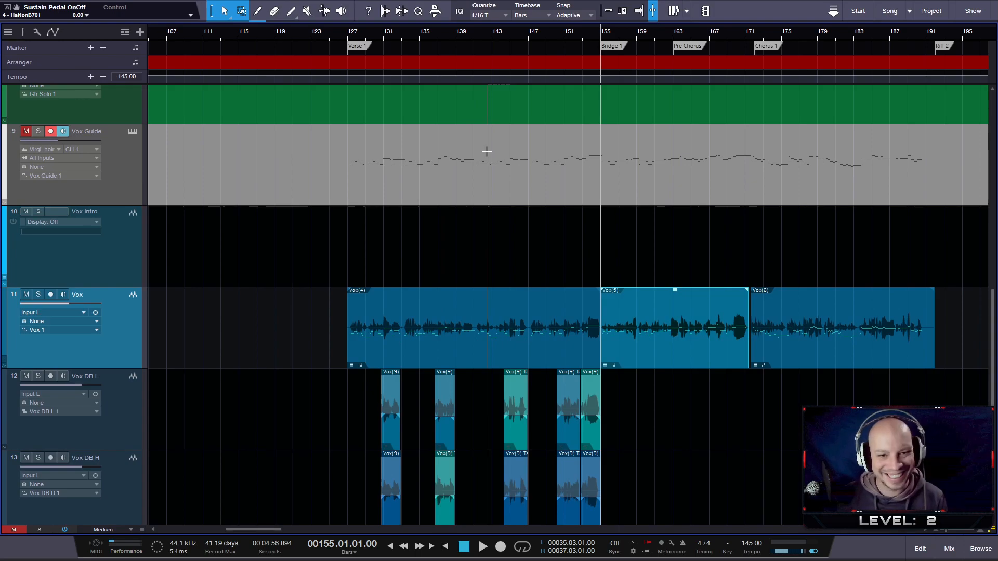
pyautogui.scroll(2, 487, 152)
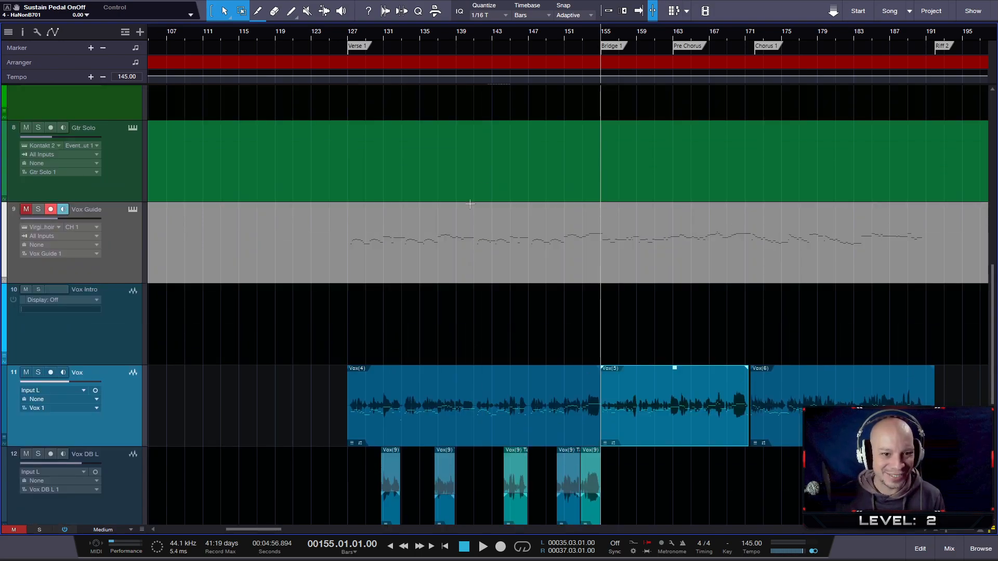
# - Select the Vox Guide part and examine the Verse 1 doubles on Vox DB L and Vox DB R against the lead vocal
pyautogui.click(425, 273)
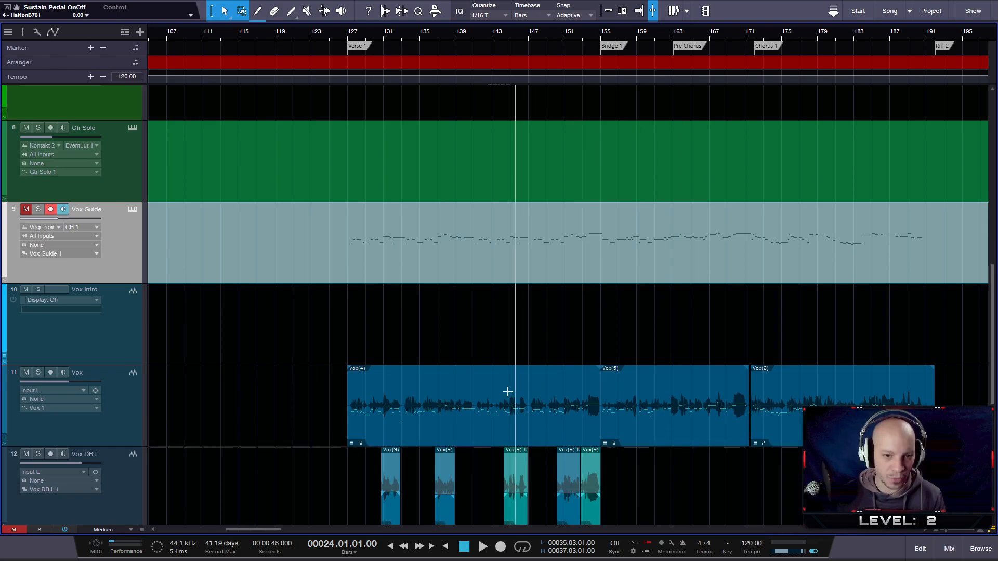
pyautogui.scroll(2, 480, 388)
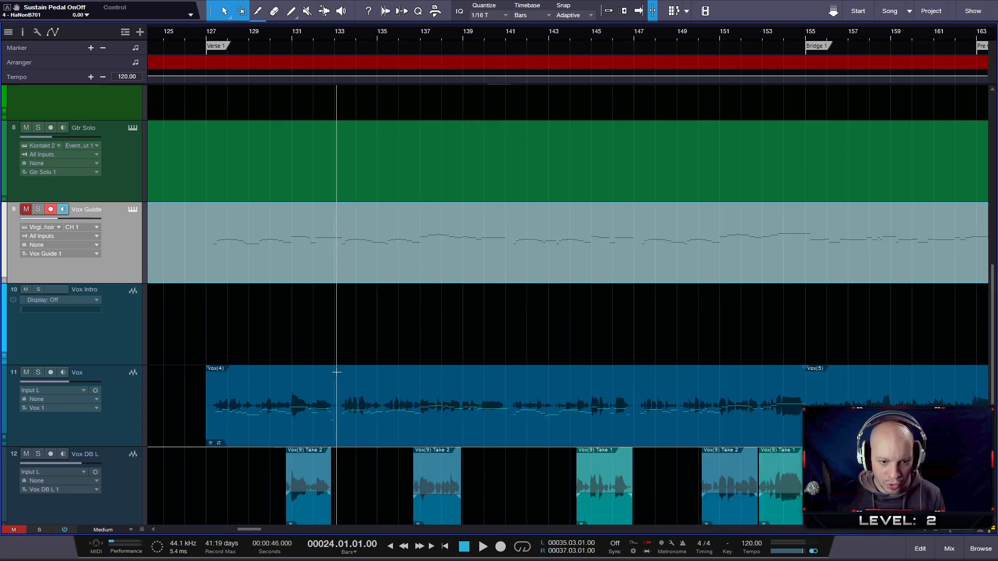
pyautogui.scroll(-3, 277, 304)
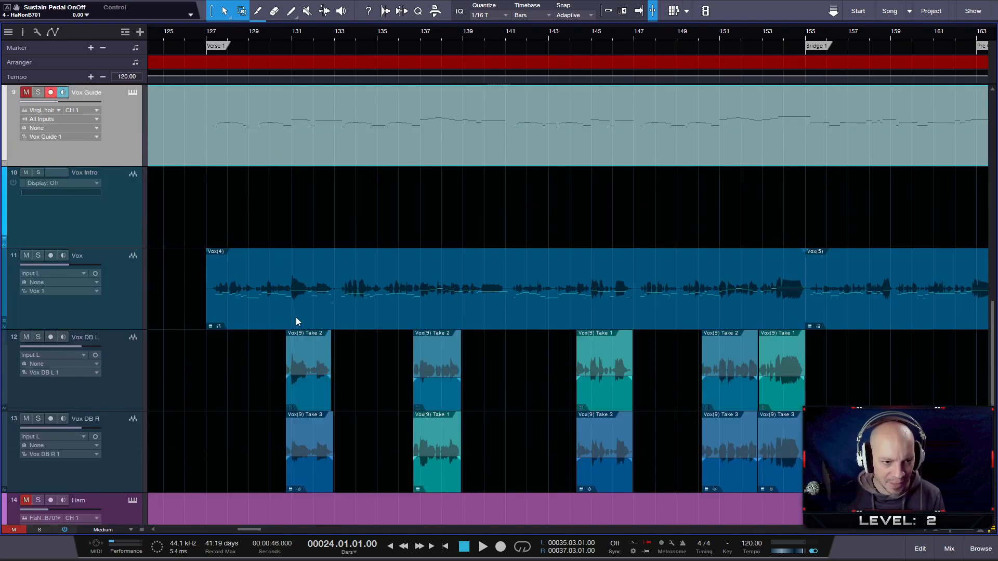
pyautogui.scroll(-4, 283, 321)
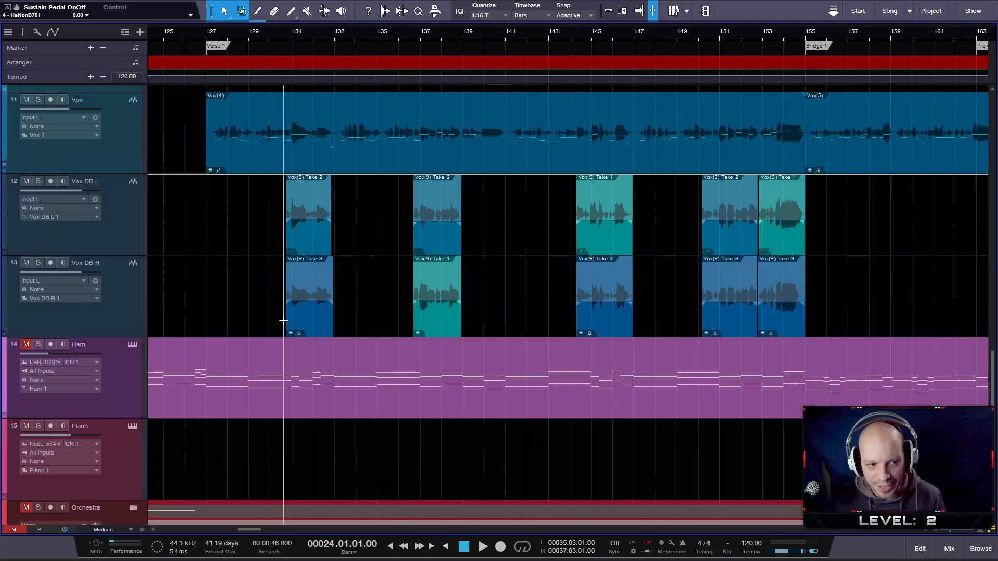
pyautogui.scroll(-2, 269, 326)
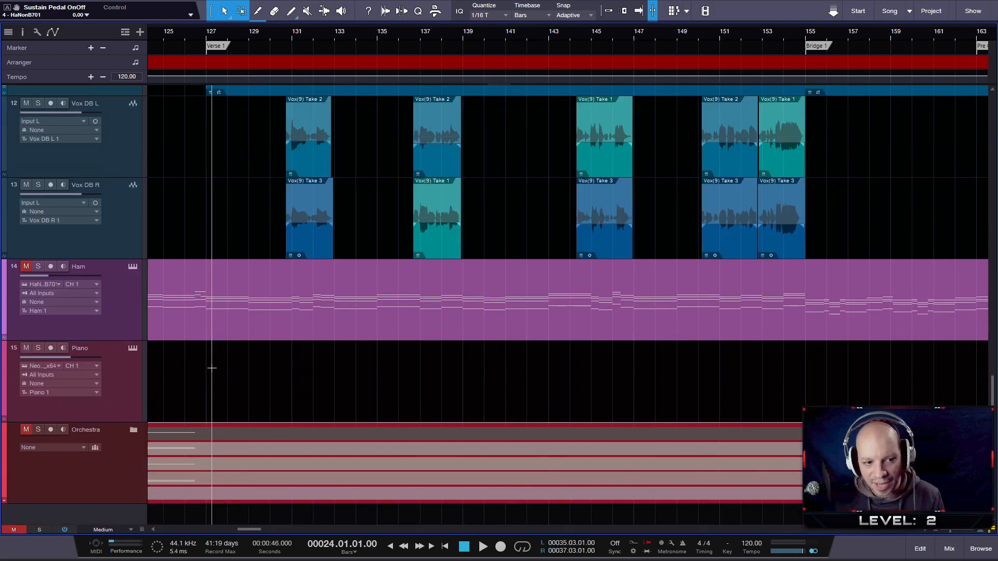
pyautogui.scroll(6, 210, 371)
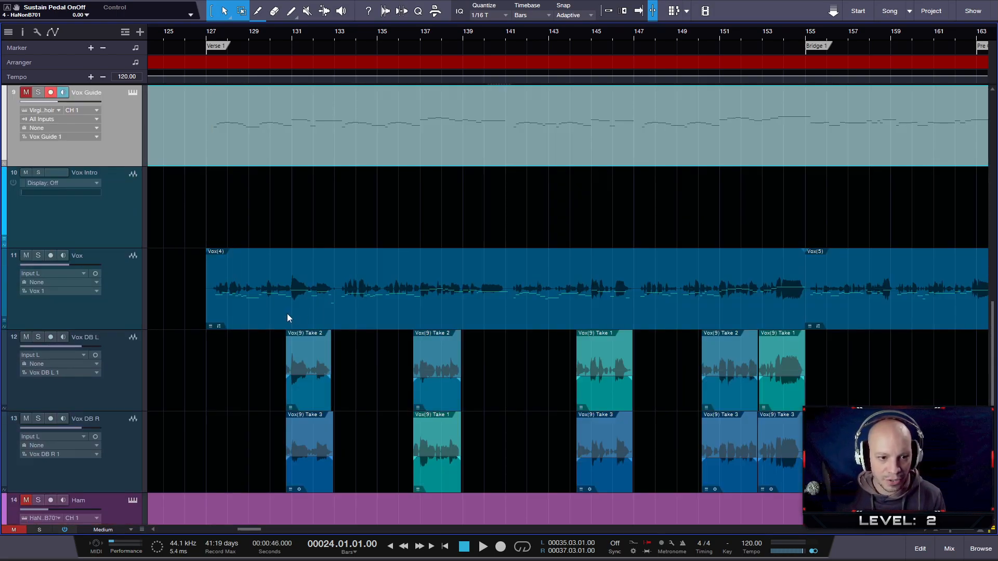
# - Move the Vox Guide track directly above the Vox track and place the playhead just before the guide's first Verse 1 note
pyautogui.scroll(10, 211, 314)
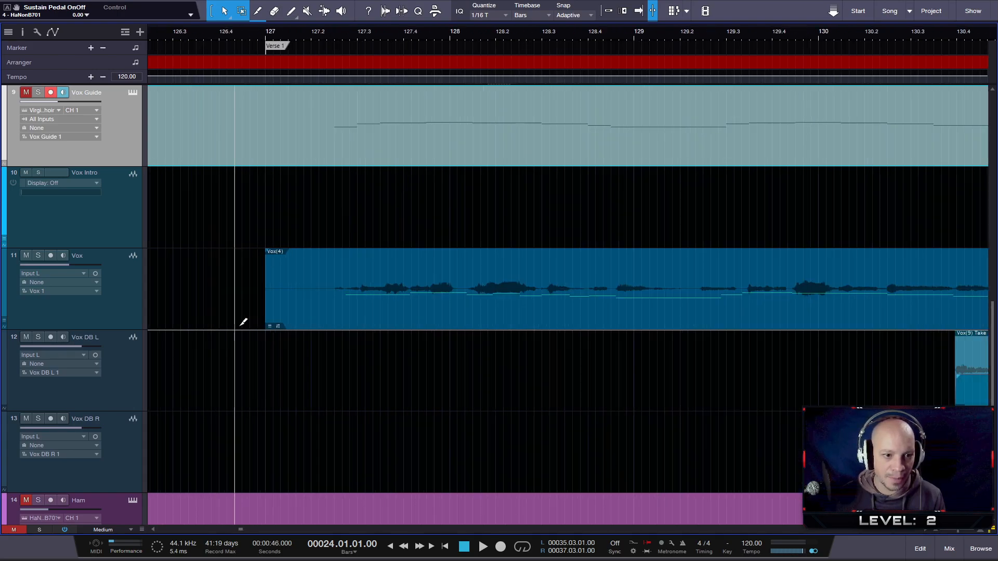
pyautogui.moveTo(125, 157); pyautogui.dragTo(100, 227)
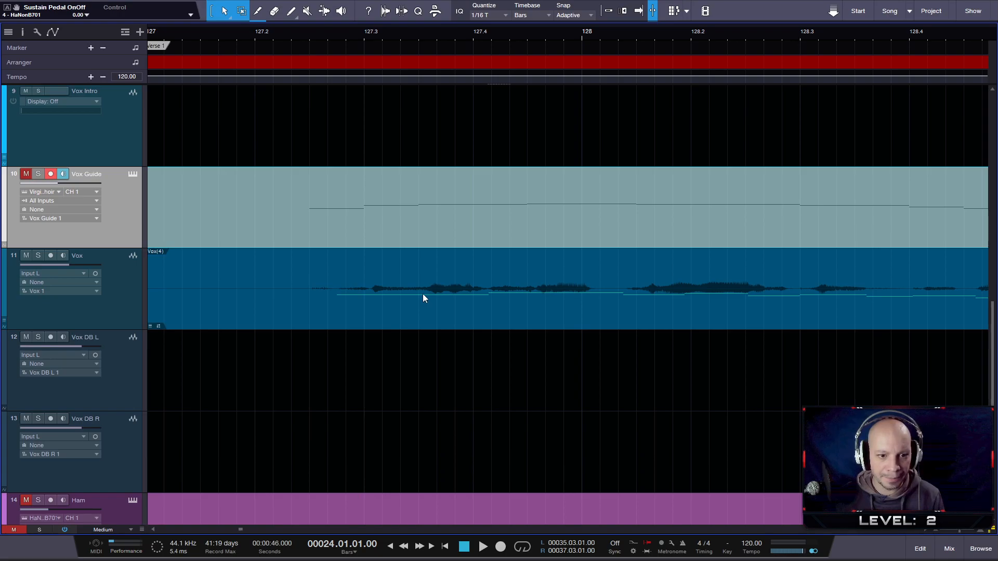
pyautogui.scroll(1, 422, 294)
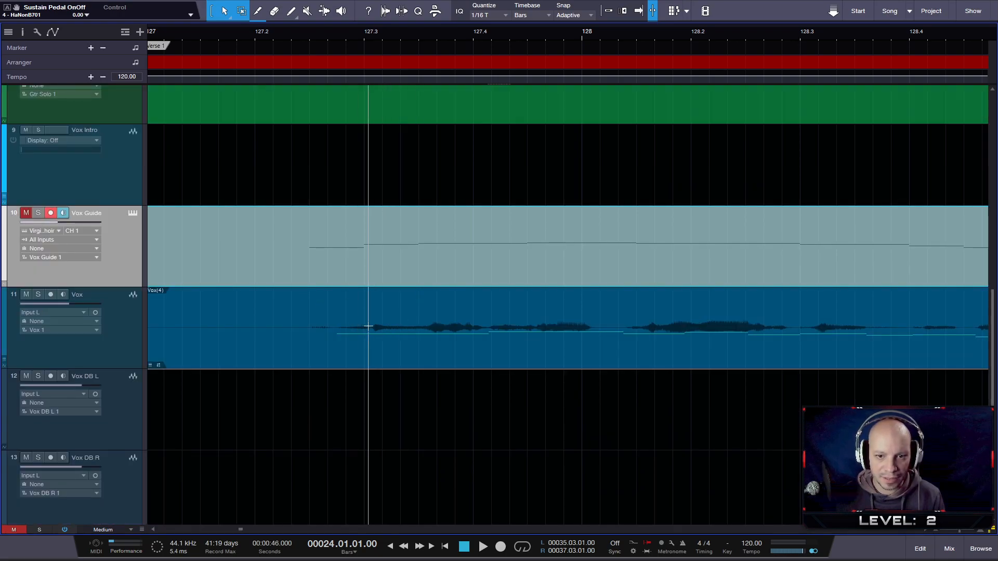
pyautogui.click(303, 34)
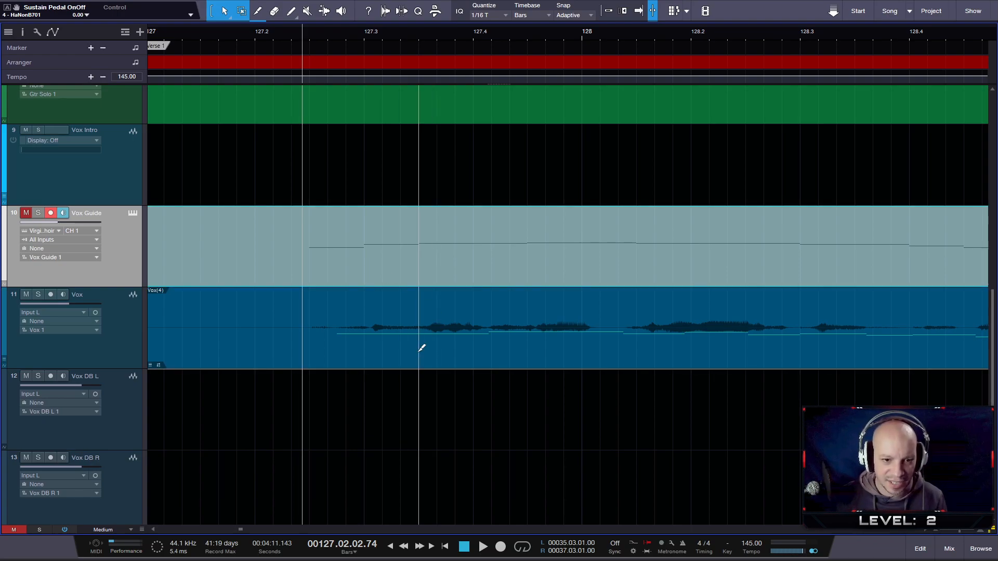
# - Expand the take layers of the Vox track and compare the three Verse 1 takes with the lead vocal
pyautogui.scroll(-3, 416, 347)
pyautogui.scroll(-5, 406, 343)
pyautogui.scroll(-1, 504, 296)
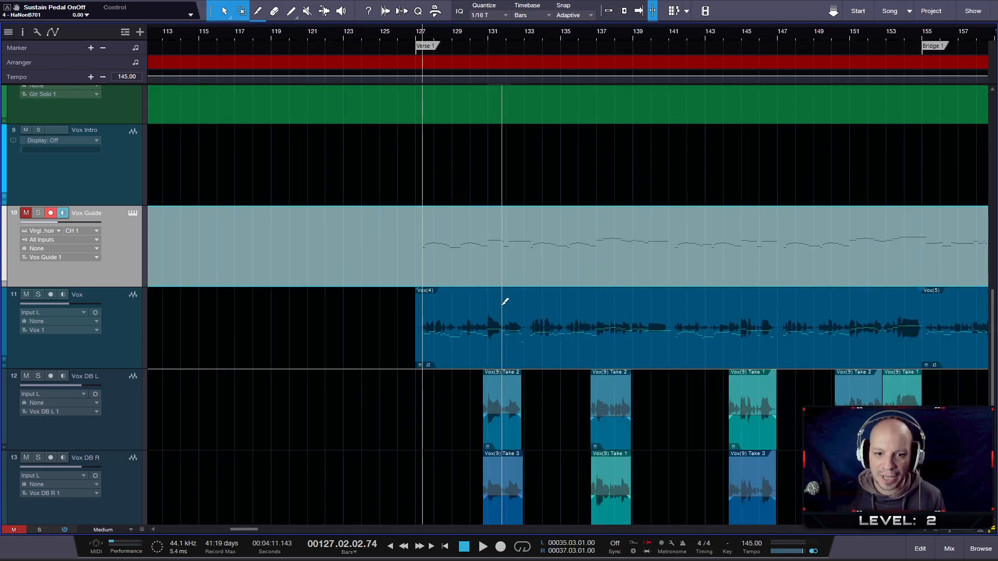
pyautogui.rightClick(471, 349)
pyautogui.moveTo(593, 133)
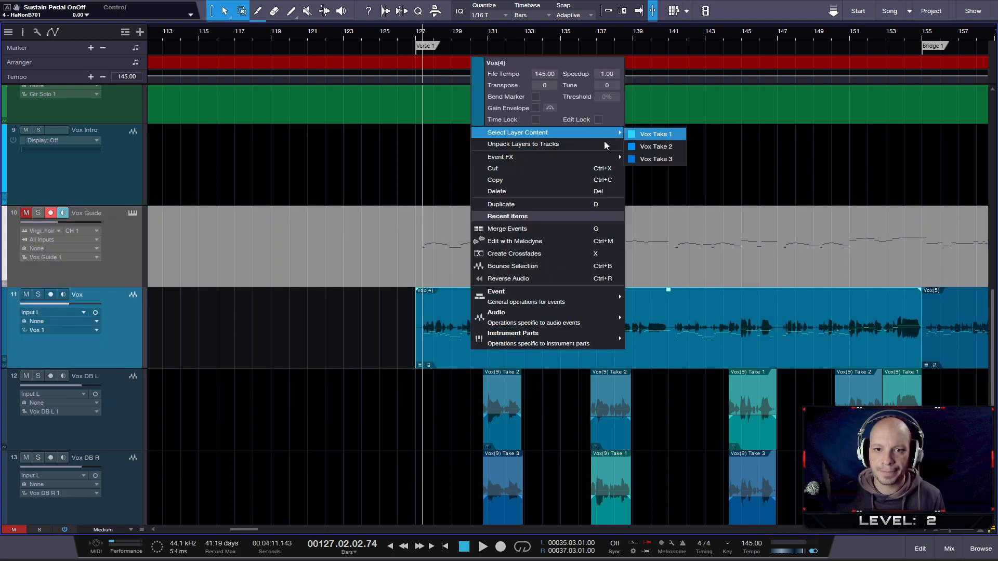
pyautogui.rightClick(105, 364)
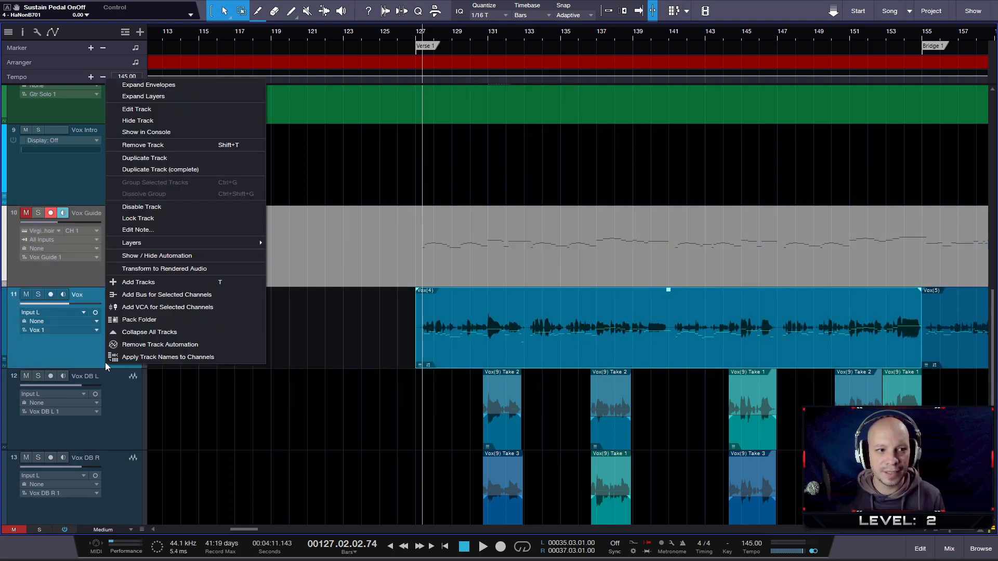
pyautogui.click(179, 101)
pyautogui.scroll(-4, 399, 306)
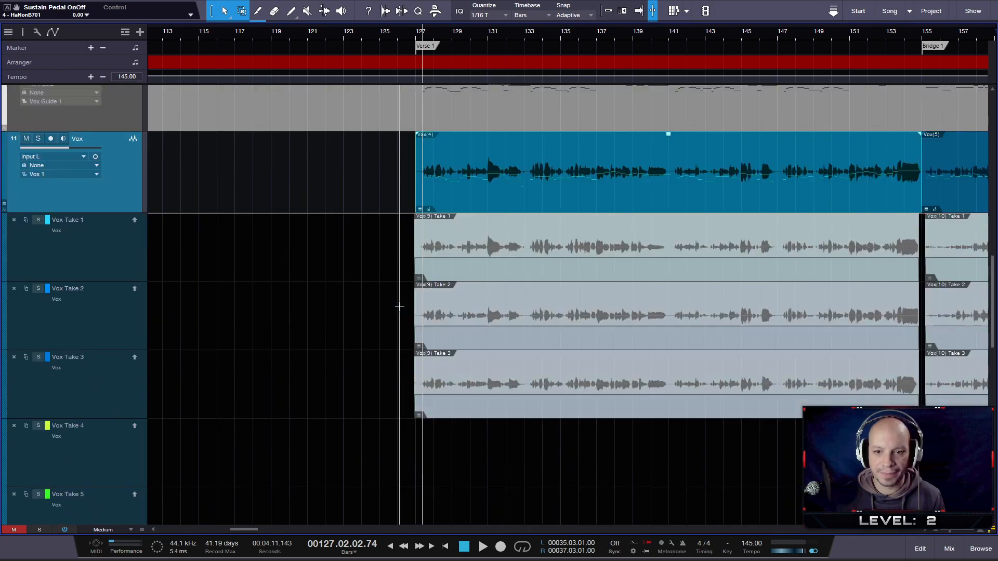
pyautogui.scroll(3, 399, 305)
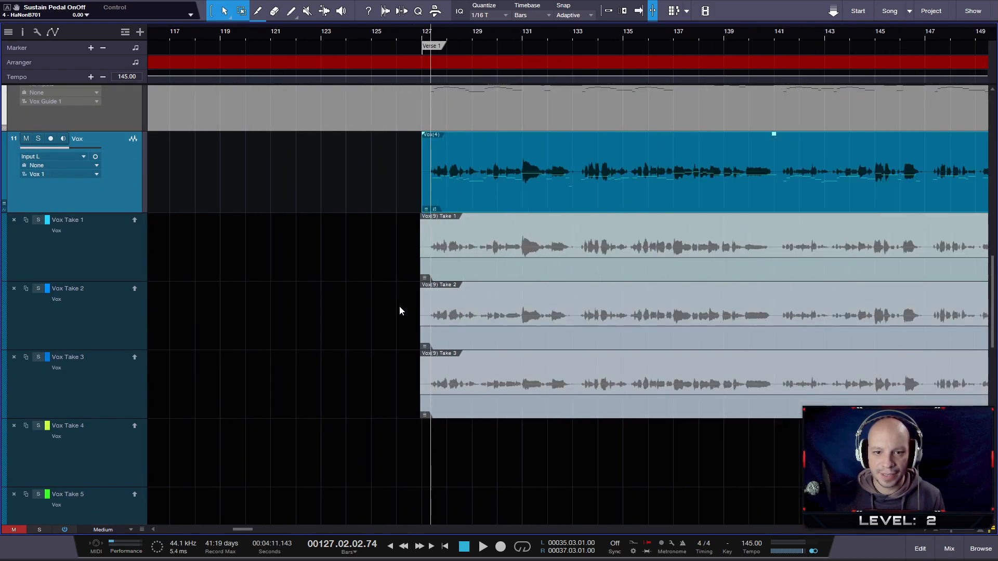
pyautogui.scroll(1, 399, 311)
pyautogui.scroll(1, 399, 311)
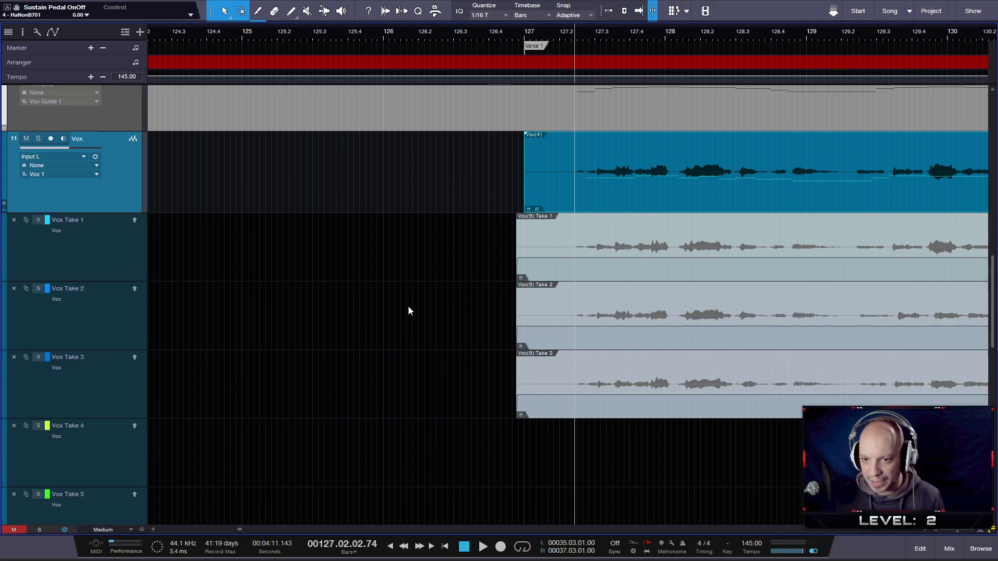
# - Examine the Vox take layers across the whole arrangement, from Verse 1 to the last chorus
pyautogui.scroll(-6, 408, 311)
pyautogui.scroll(-5, 408, 310)
pyautogui.scroll(-2, 408, 308)
pyautogui.scroll(-4, 442, 311)
pyautogui.scroll(-3, 305, 307)
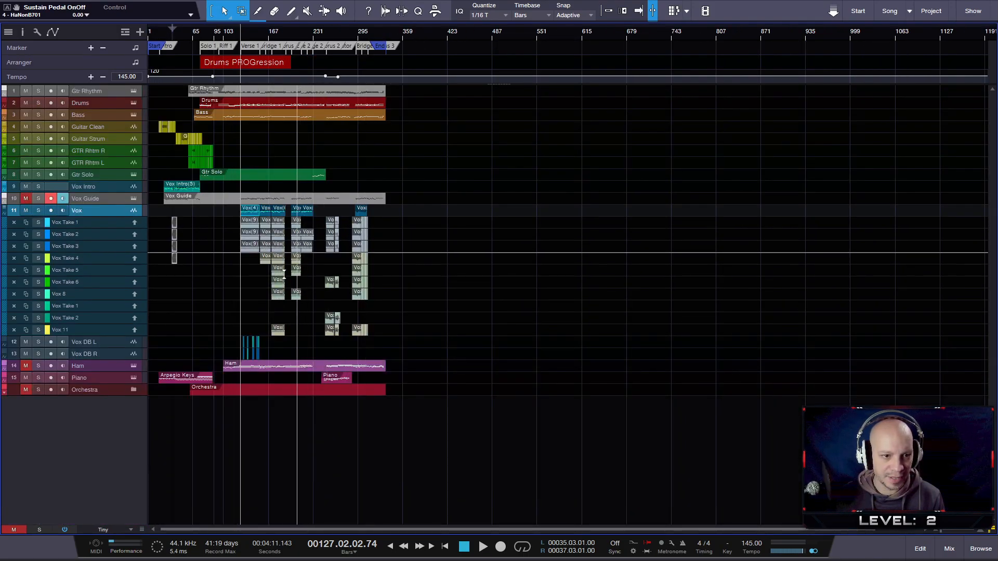
pyautogui.scroll(5, 347, 296)
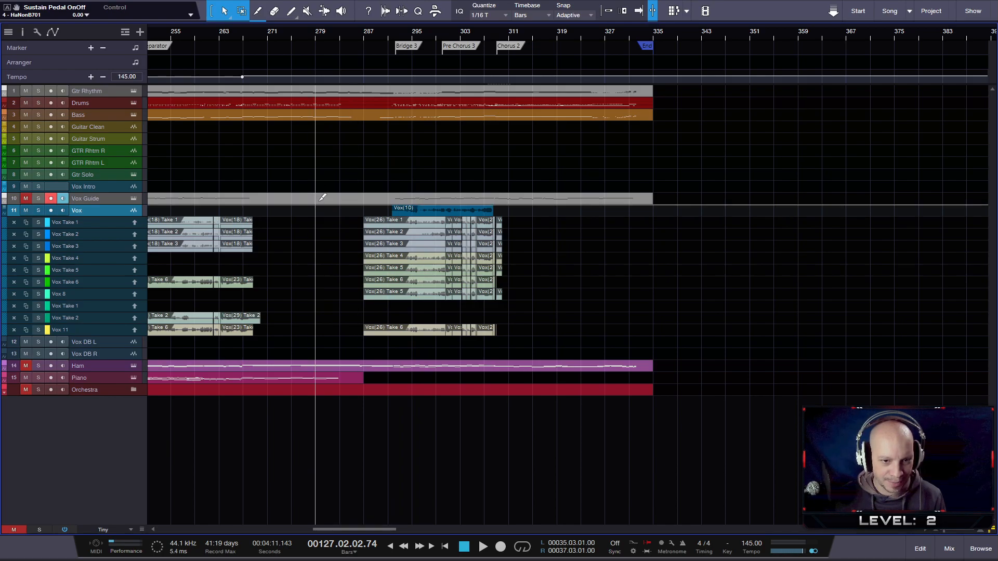
pyautogui.scroll(-2, 348, 249)
pyautogui.moveTo(306, 39); pyautogui.dragTo(575, 27)
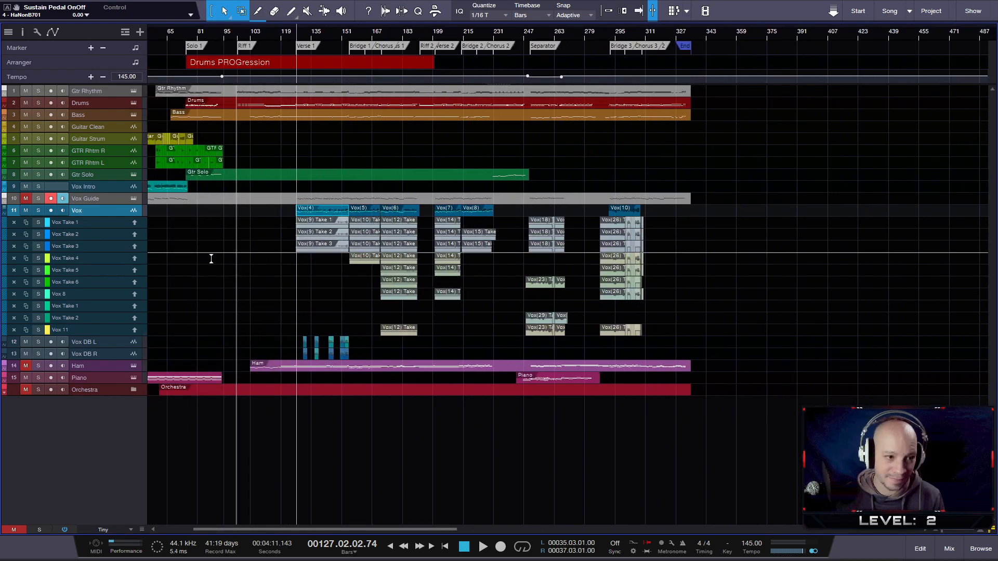
# - Collapse the take layers of the Vox track and return to the Verse 1 vocals
pyautogui.rightClick(109, 211)
pyautogui.click(187, 230)
pyautogui.scroll(6, 300, 269)
pyautogui.scroll(3, 323, 250)
pyautogui.scroll(4, 379, 341)
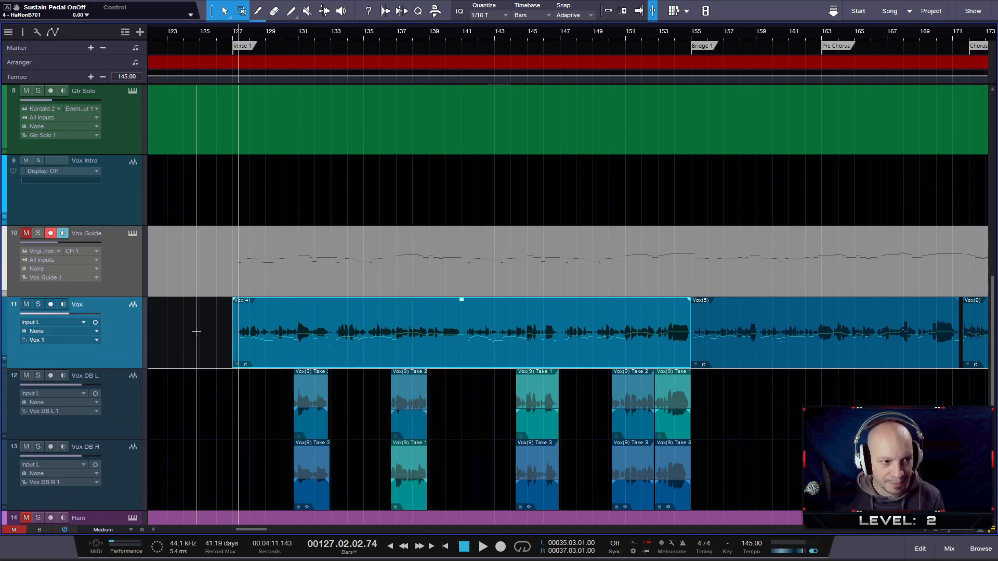
# - Listen to the opening of Verse 1 and return the playhead to the start of the verse
pyautogui.press('space')
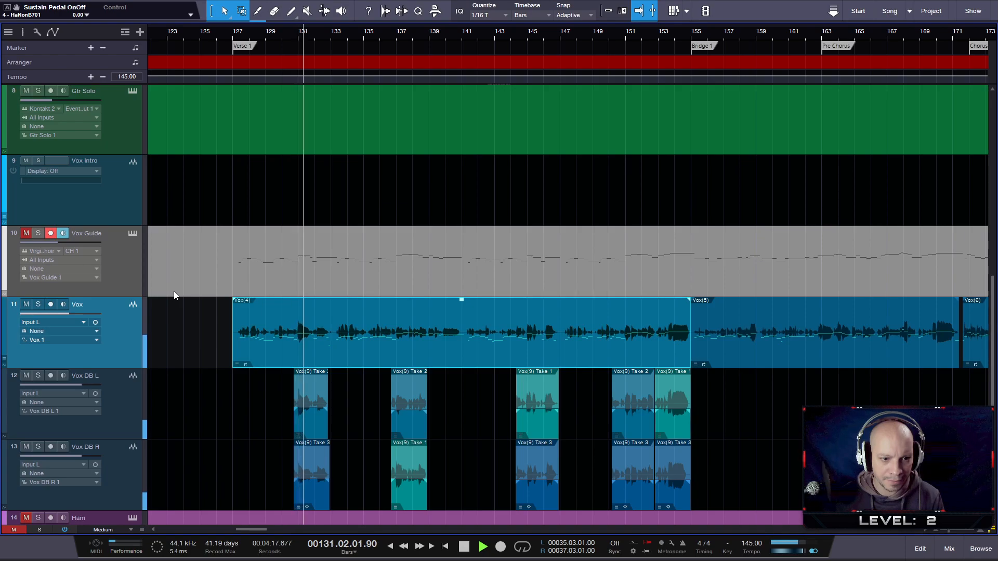
pyautogui.press('space')
pyautogui.click(233, 30)
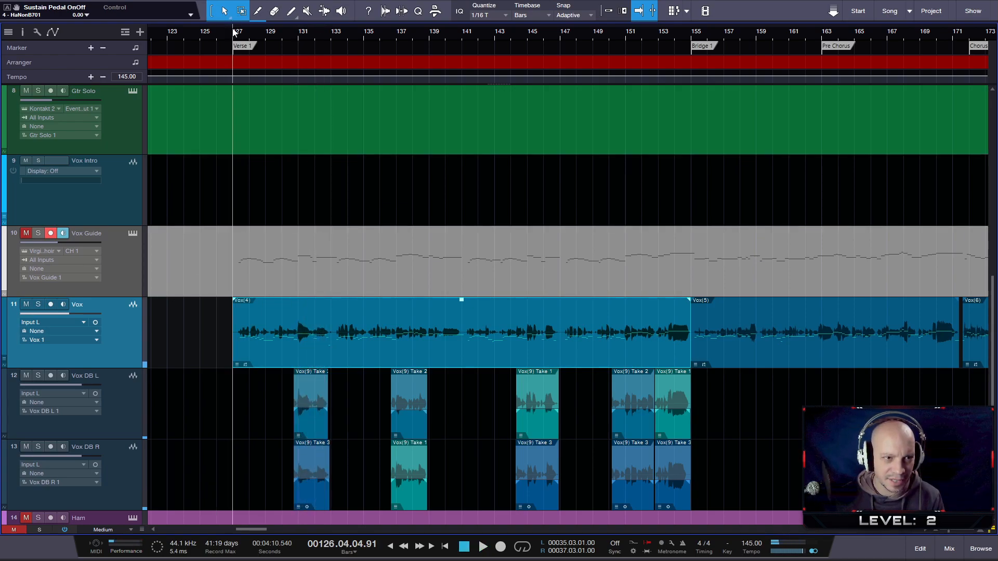
# - Shift the Verse 1 Vox event slightly earlier to tighten it against the vocal guide, and listen to the first phrase
pyautogui.scroll(2, 349, 382)
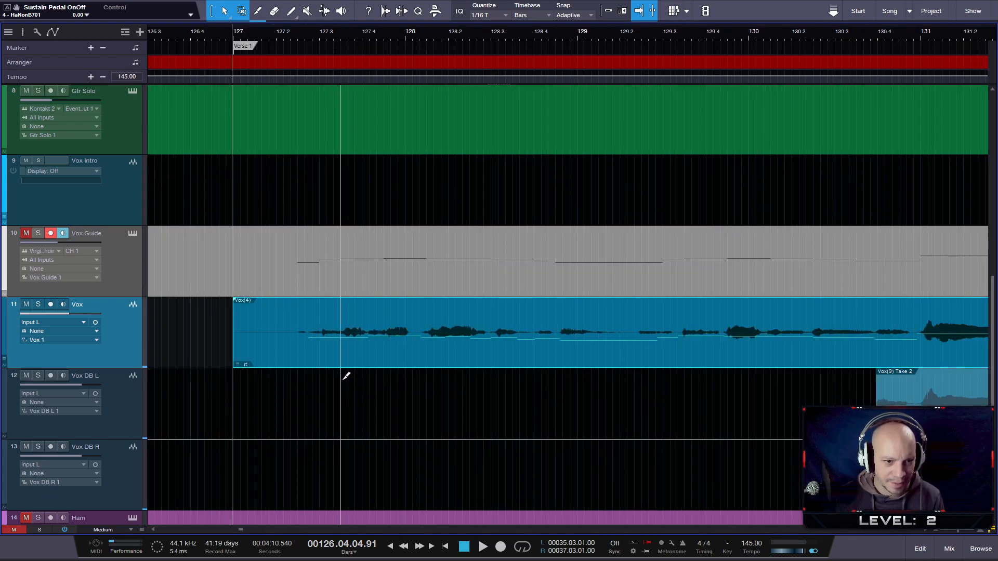
pyautogui.click(306, 354)
pyautogui.click(301, 355)
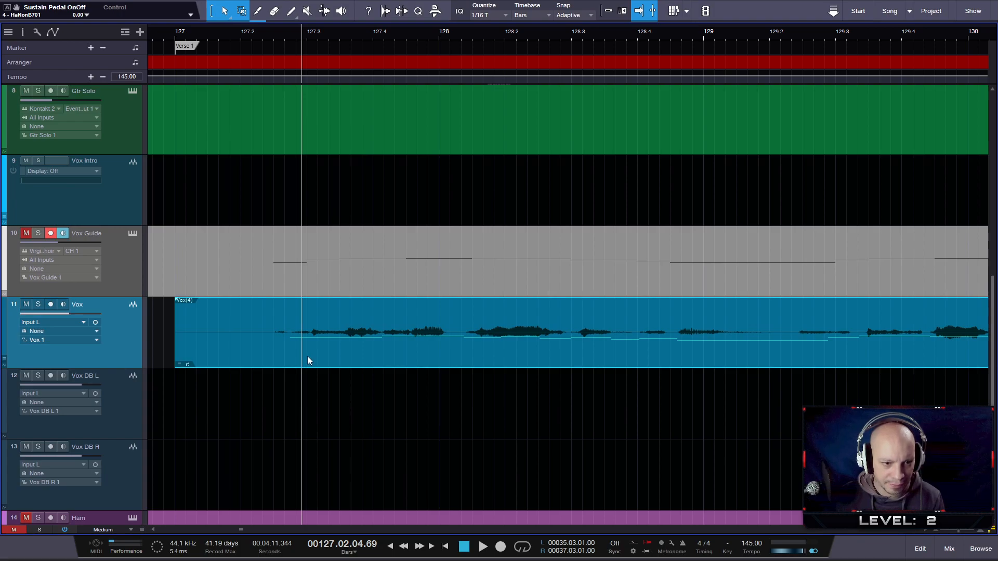
pyautogui.click(307, 357)
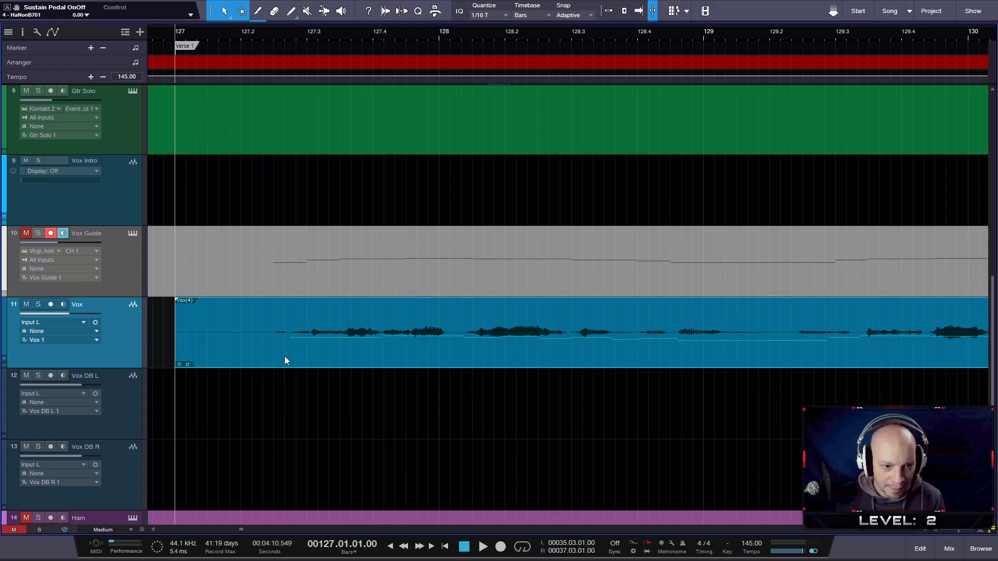
pyautogui.moveTo(309, 355); pyautogui.dragTo(305, 356)
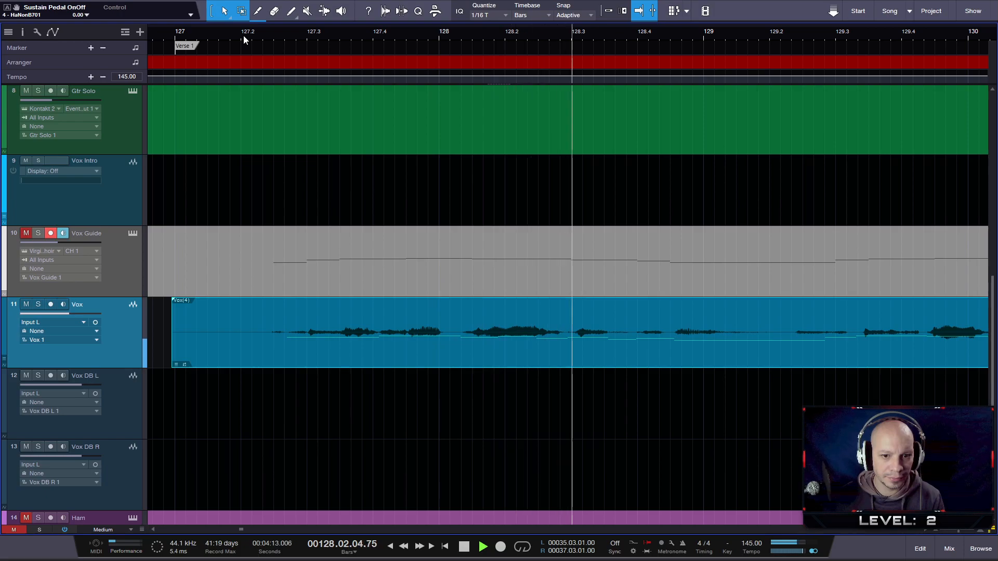
pyautogui.press('space')
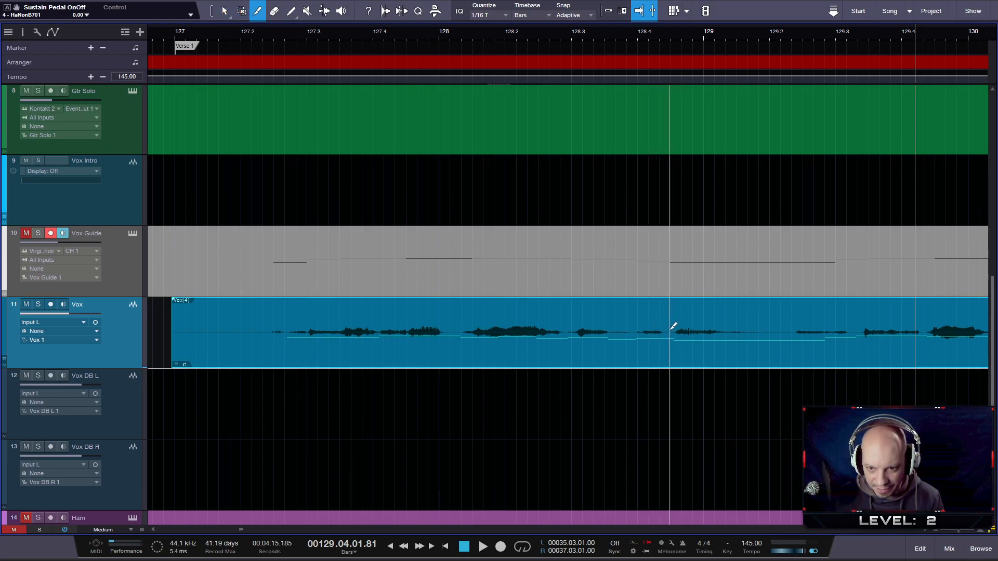
# - Split the Verse 1 Vox event just before bar 129, shift the second part slightly earlier, and listen to the edit
pyautogui.click(672, 326)
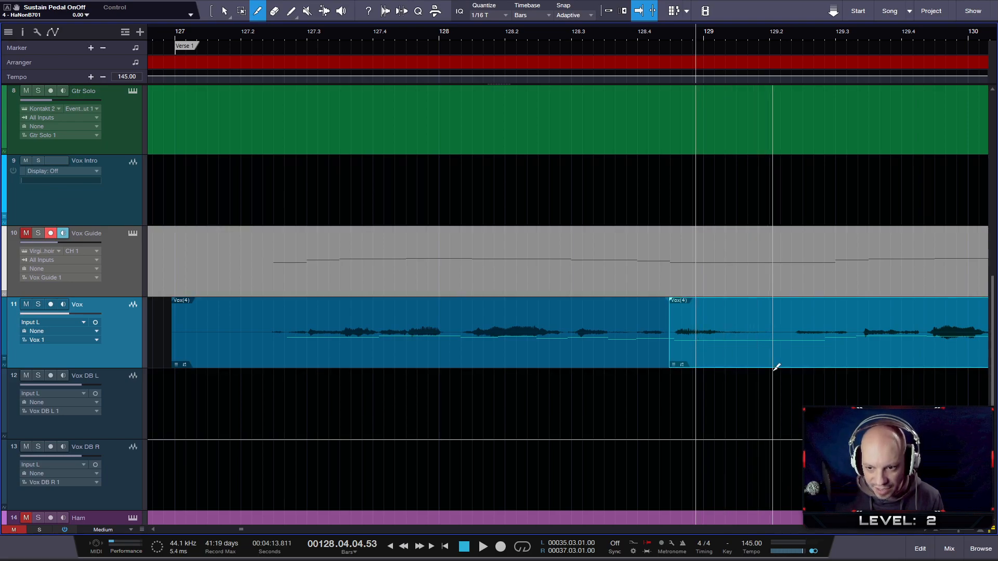
pyautogui.press('1')
pyautogui.moveTo(771, 367); pyautogui.dragTo(768, 366)
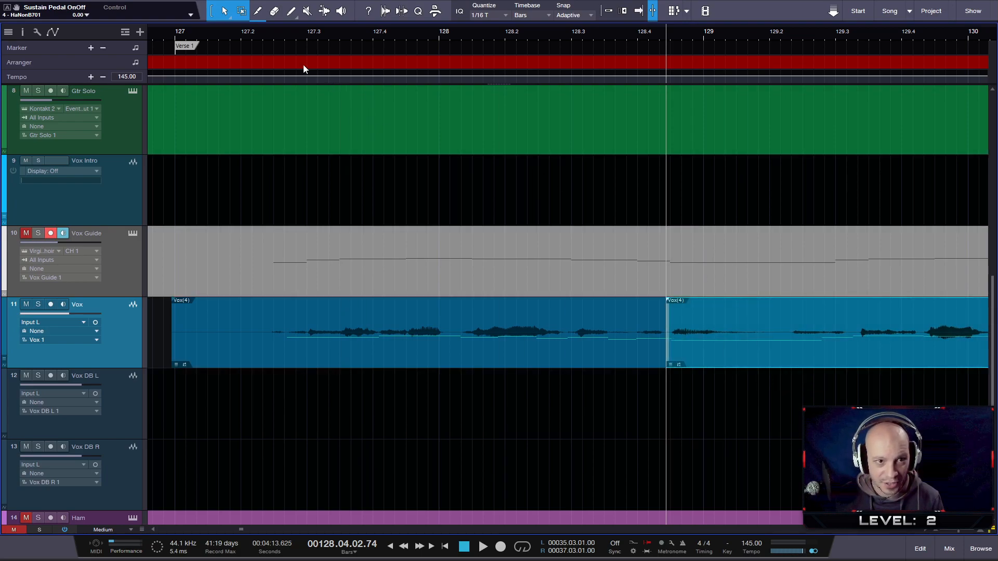
pyautogui.press('space')
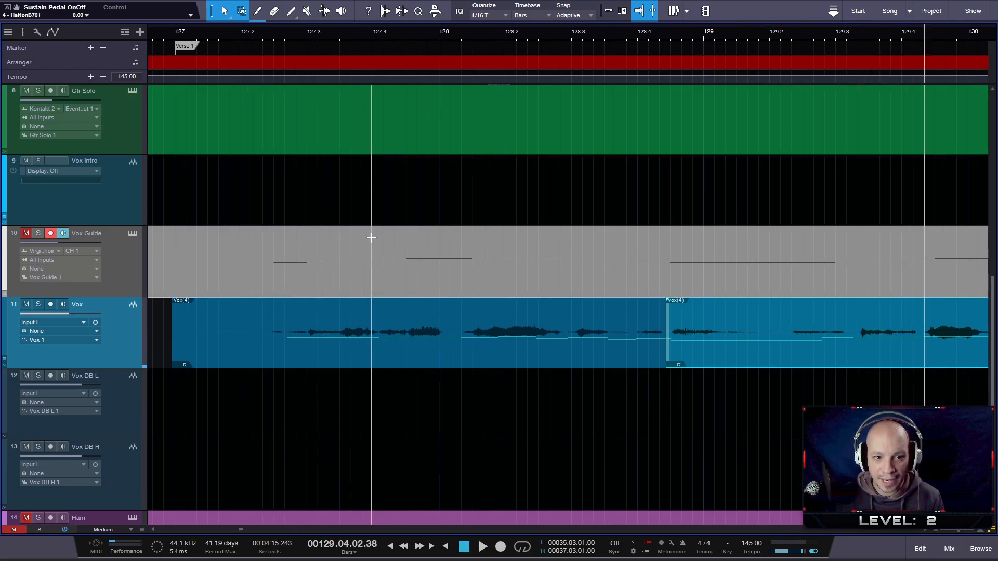
# - Solo the Vox Guide and Vox tracks, play their Verse 1 opening together, and enlarge the tracks to the Large height
pyautogui.click(38, 233)
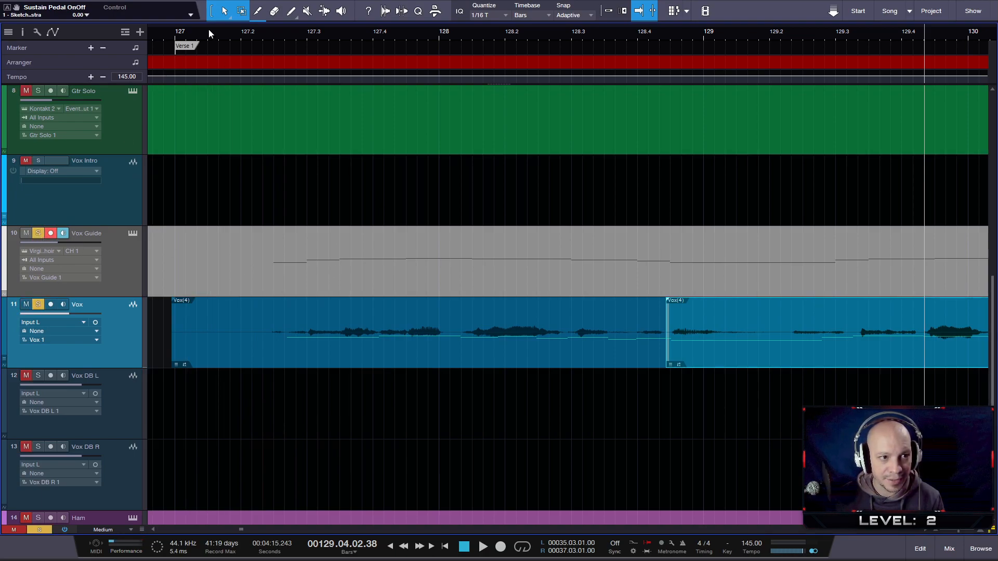
pyautogui.press('space')
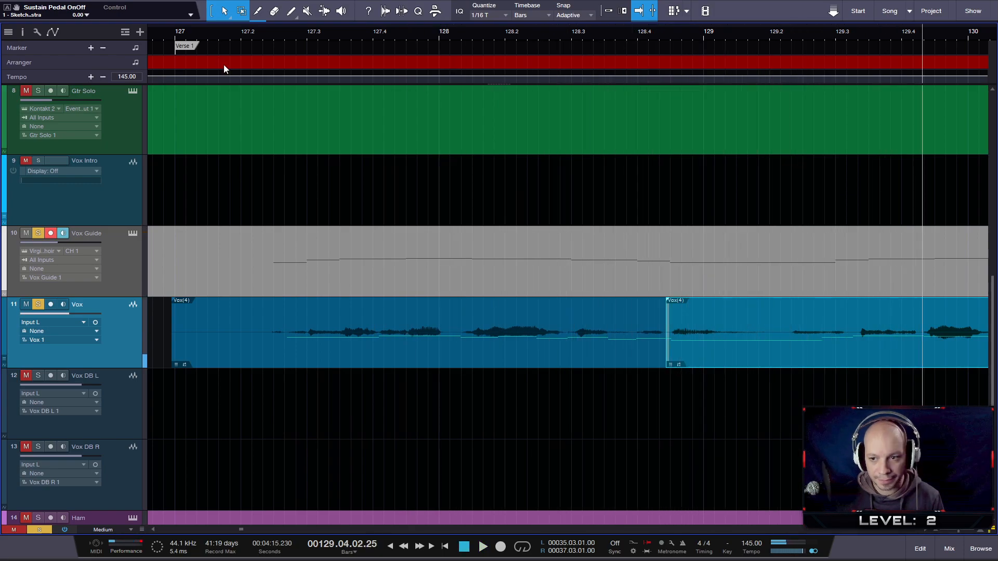
pyautogui.hotkey('shift', 'e')
pyautogui.hotkey('shift', 'e')
pyautogui.hotkey('shift', 'e')
pyautogui.hotkey('shift', 'e')
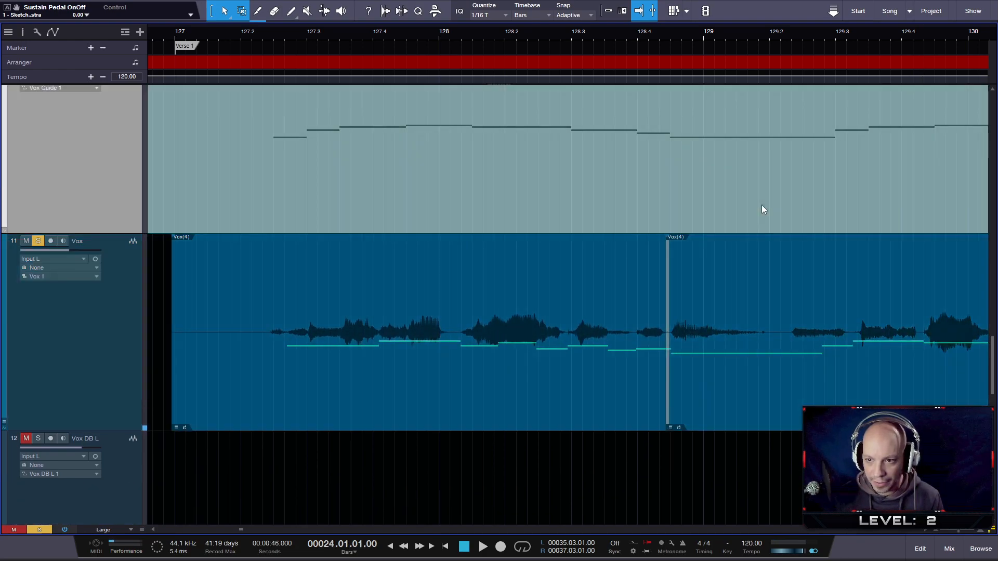
# - Open the Vox Guide part and place the playhead at the start of the short D3 note at 129.02.03
pyautogui.doubleClick(762, 209)
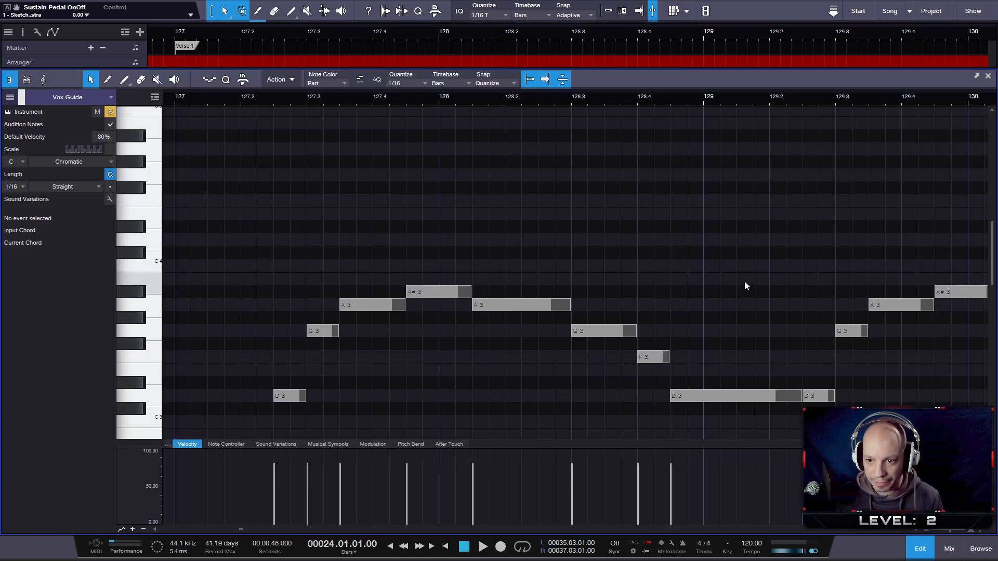
pyautogui.click(814, 100)
pyautogui.click(809, 100)
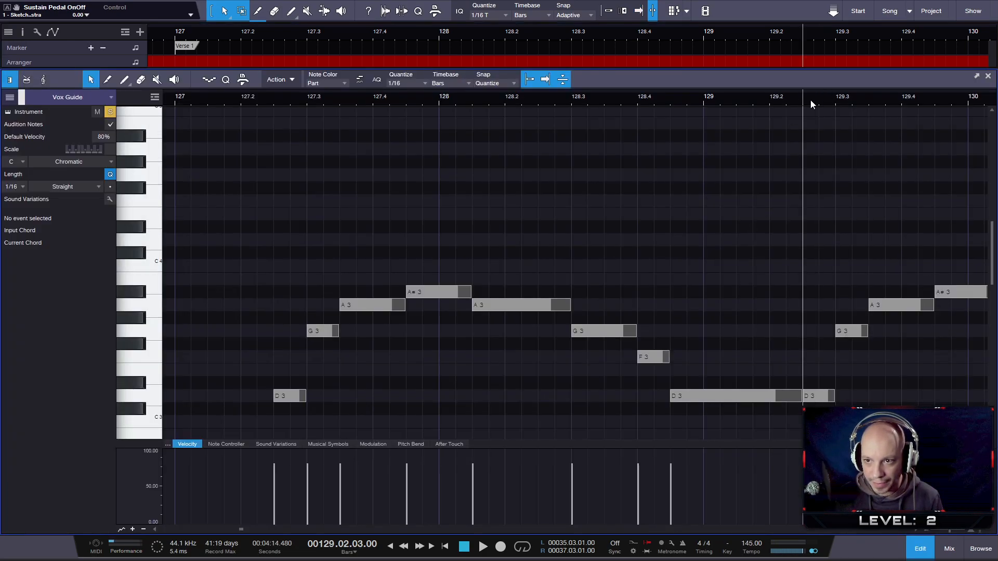
pyautogui.click(988, 76)
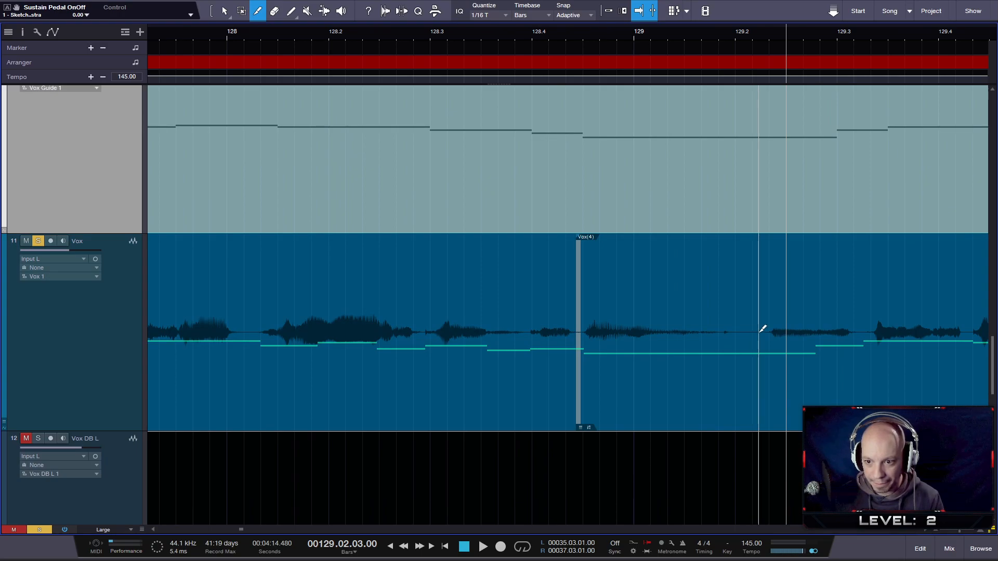
# - Split the Vox event in the silence after beat 129.2 and shift the following vocal later to match the guide's short D3 note
pyautogui.click(760, 332)
pyautogui.moveTo(830, 395); pyautogui.dragTo(859, 394)
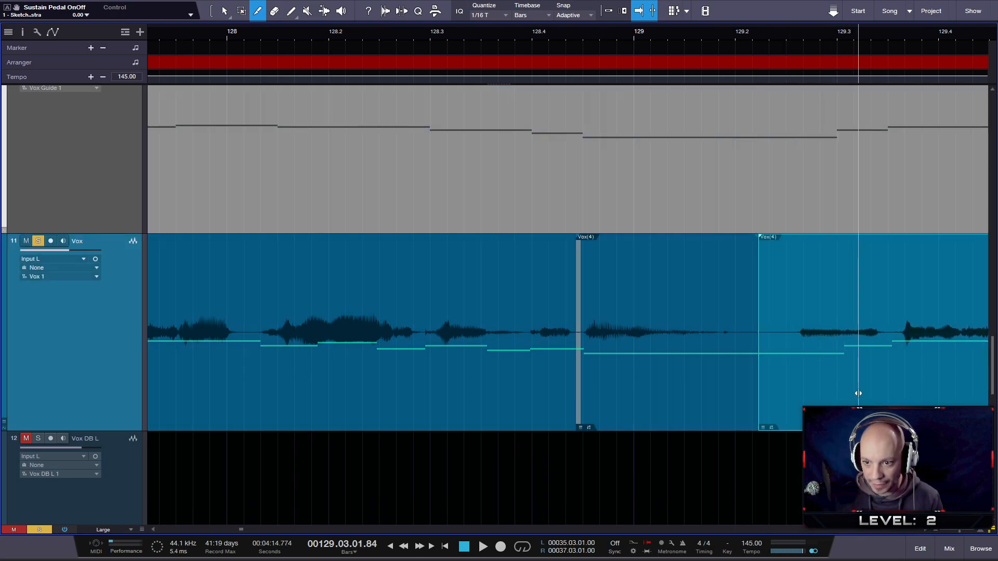
pyautogui.press('1')
pyautogui.doubleClick(783, 194)
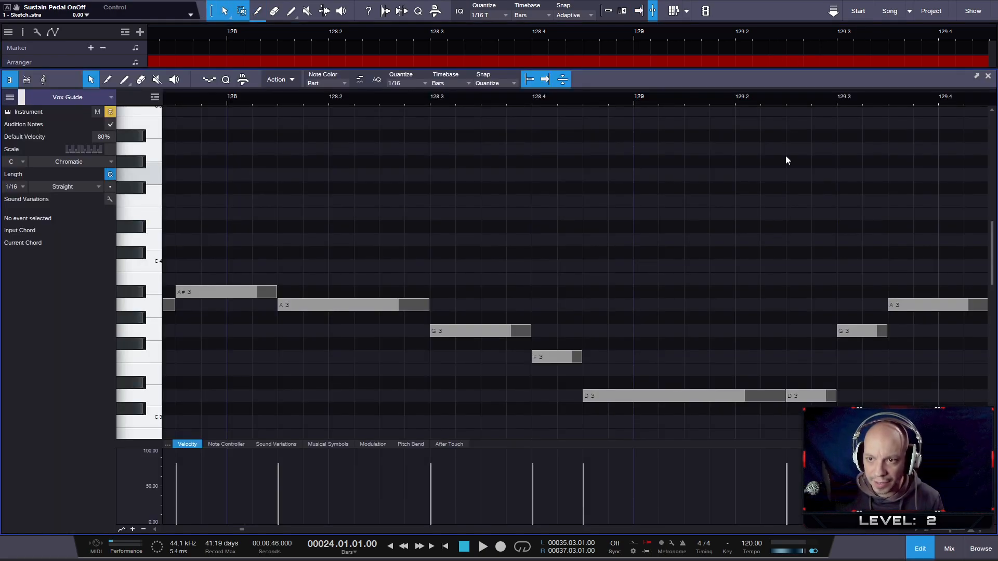
pyautogui.click(785, 97)
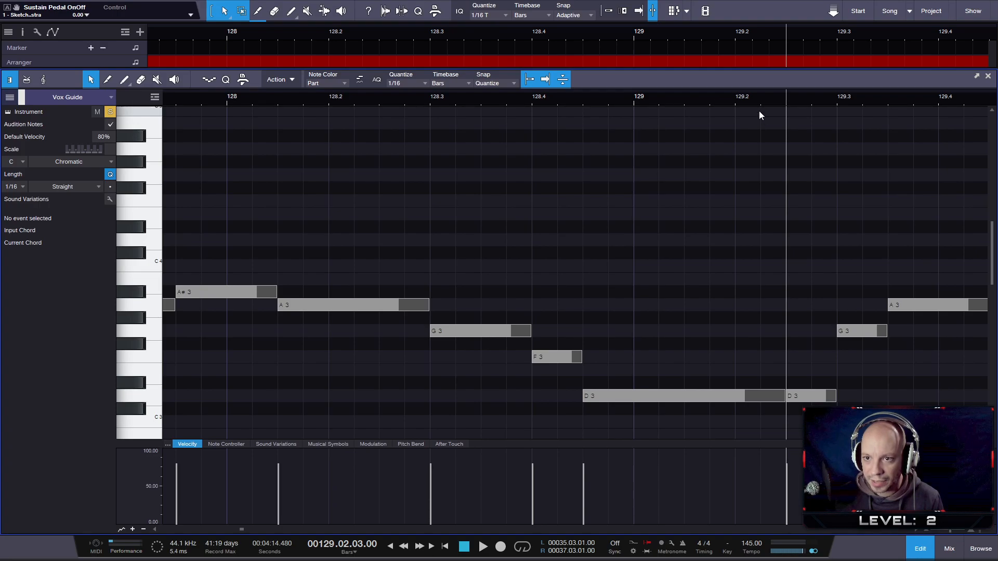
pyautogui.click(985, 79)
pyautogui.moveTo(813, 383); pyautogui.dragTo(801, 383)
# - Play back the soloed Verse 1 vocal and guide into bar 132 and examine their timing around bars 130 to 134
pyautogui.click(485, 33)
pyautogui.press('space')
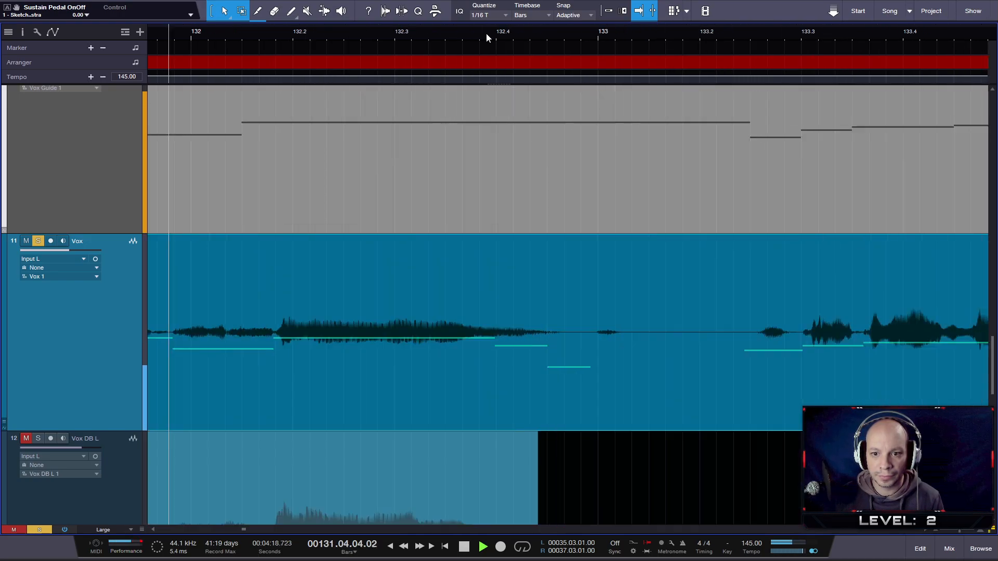
pyautogui.press('space')
pyautogui.moveTo(500, 37); pyautogui.dragTo(630, 21)
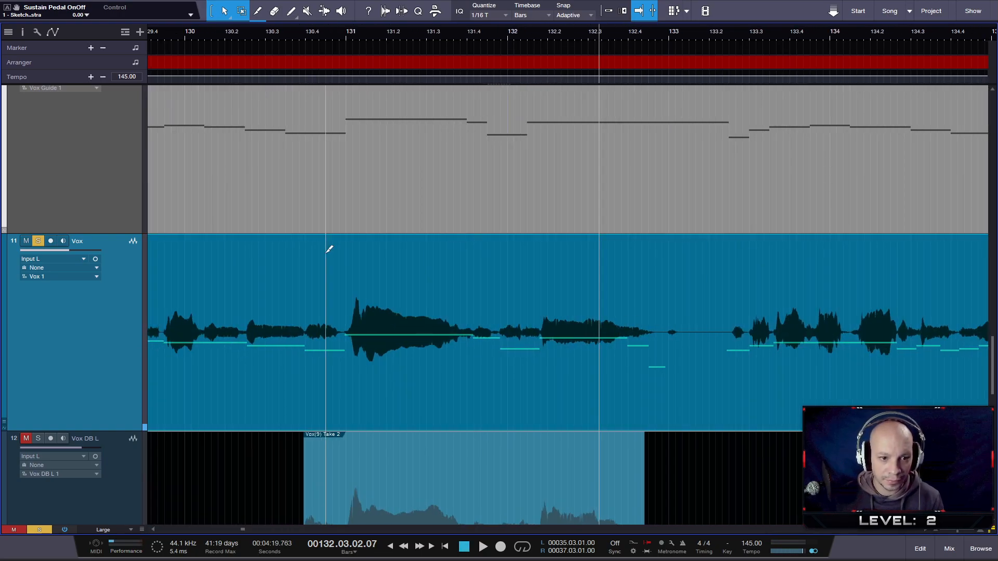
# - Split the Vox event in the silence just before bar 131 and slip the audio after the cut earlier to match the guide note
pyautogui.scroll(8, 329, 270)
pyautogui.press('2')
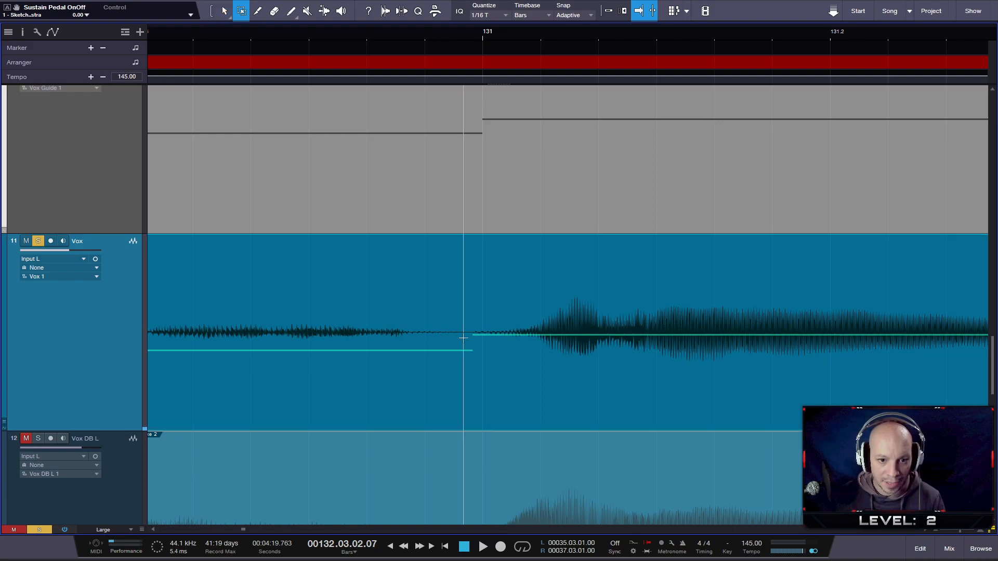
pyautogui.hotkey('alt', 'x')
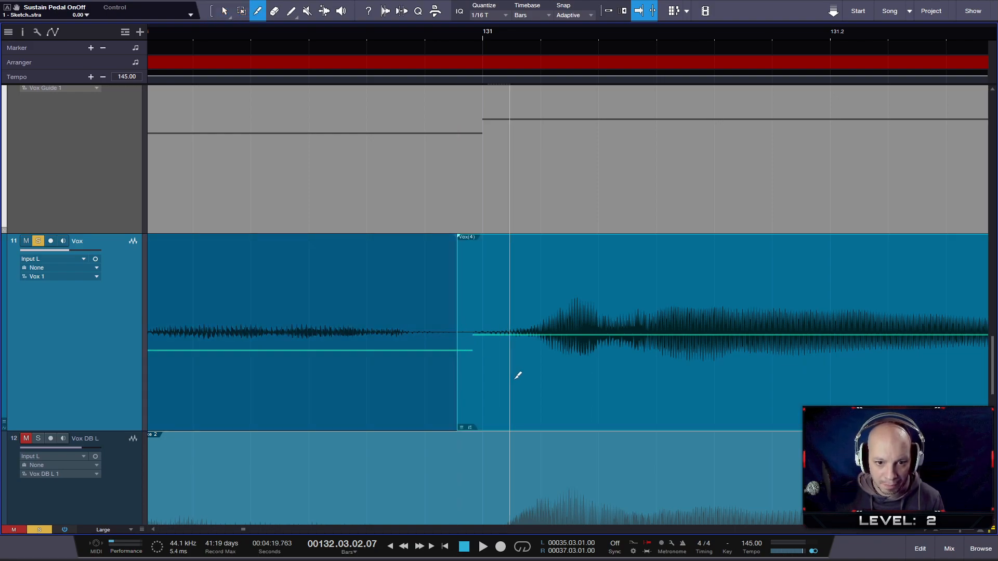
pyautogui.moveTo(520, 394); pyautogui.dragTo(499, 391)
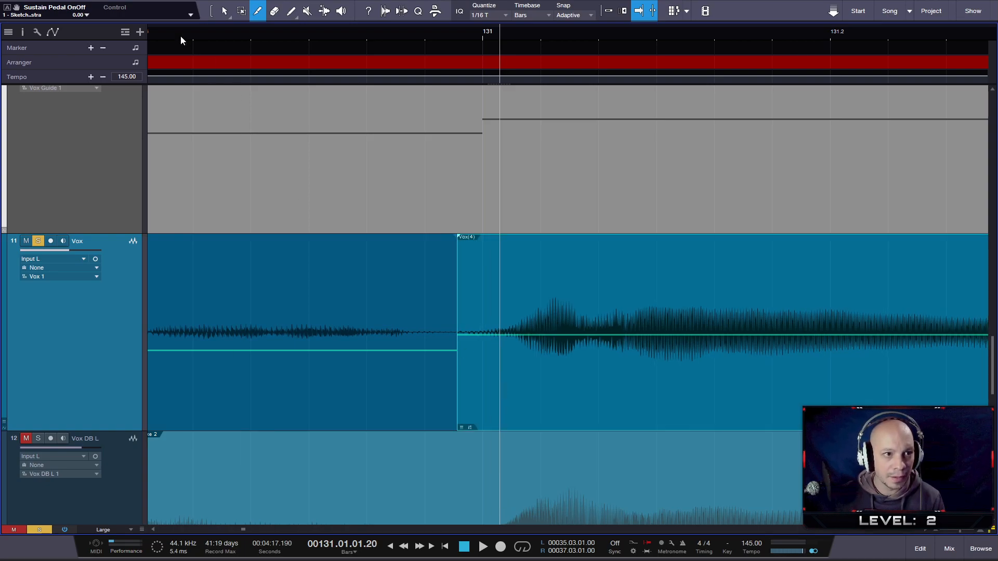
# - Play the vocal on past bar 139, split Vox just before bar 139 and slip the following audio slightly earlier onto the guide note
pyautogui.press('space')
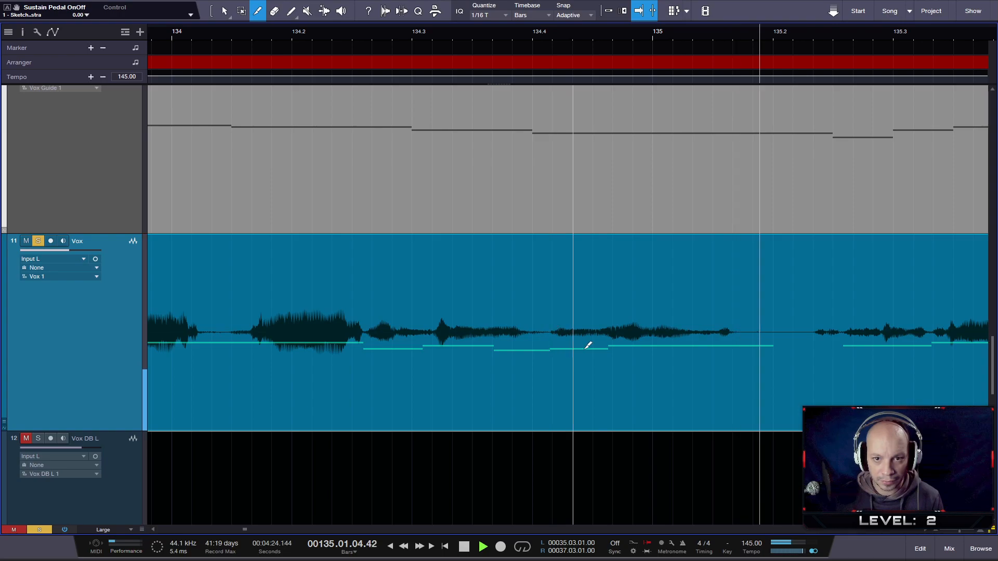
pyautogui.scroll(-2, 611, 360)
pyautogui.scroll(-2, 611, 359)
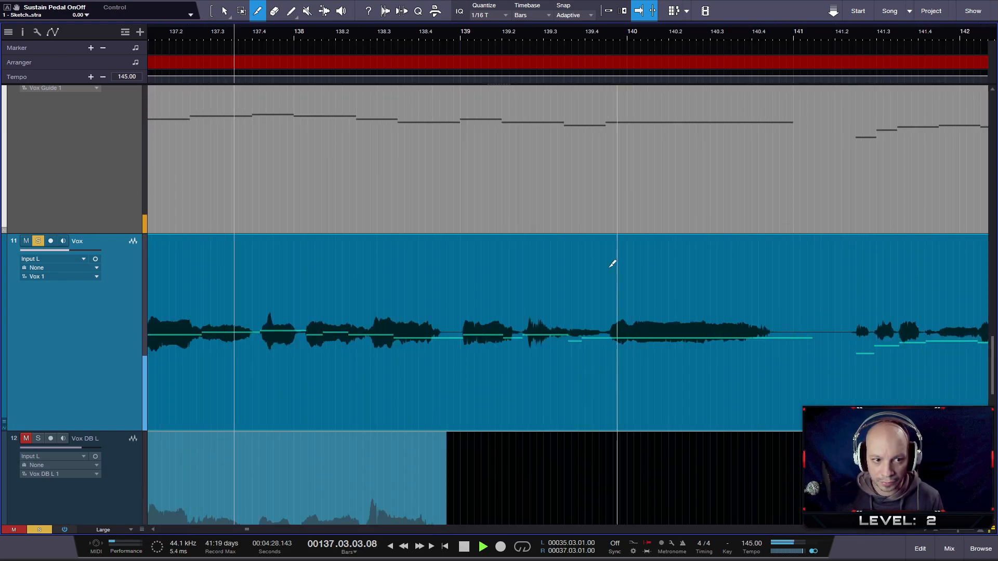
pyautogui.moveTo(394, 30); pyautogui.dragTo(399, 31)
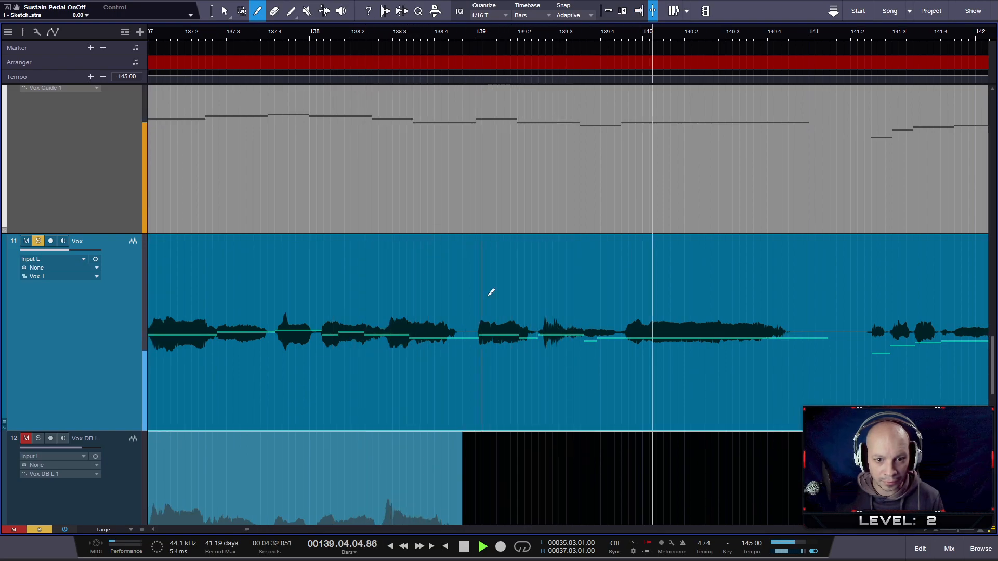
pyautogui.press('space')
pyautogui.scroll(5, 503, 333)
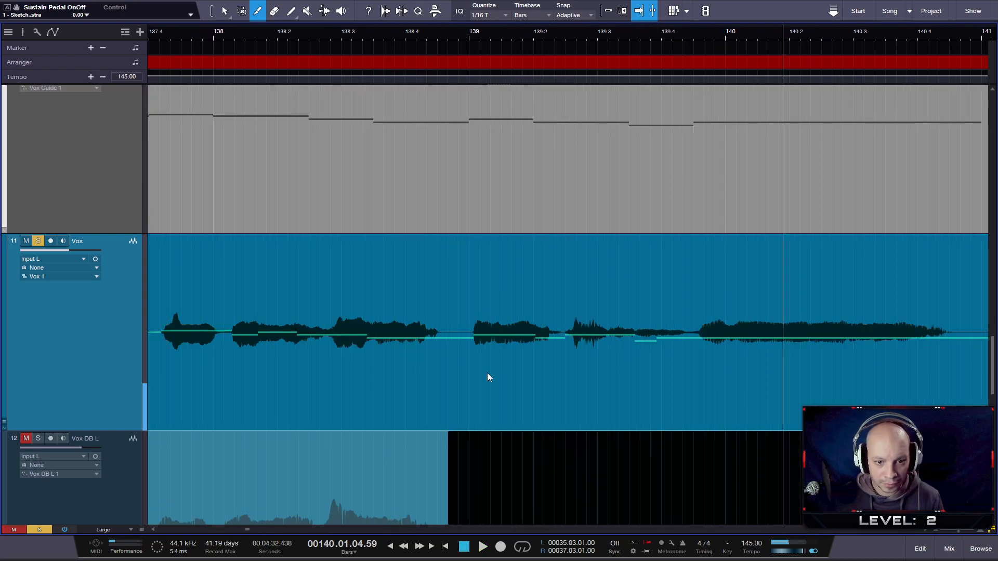
pyautogui.click(427, 341)
pyautogui.moveTo(467, 398); pyautogui.dragTo(460, 400)
pyautogui.scroll(-5, 409, 354)
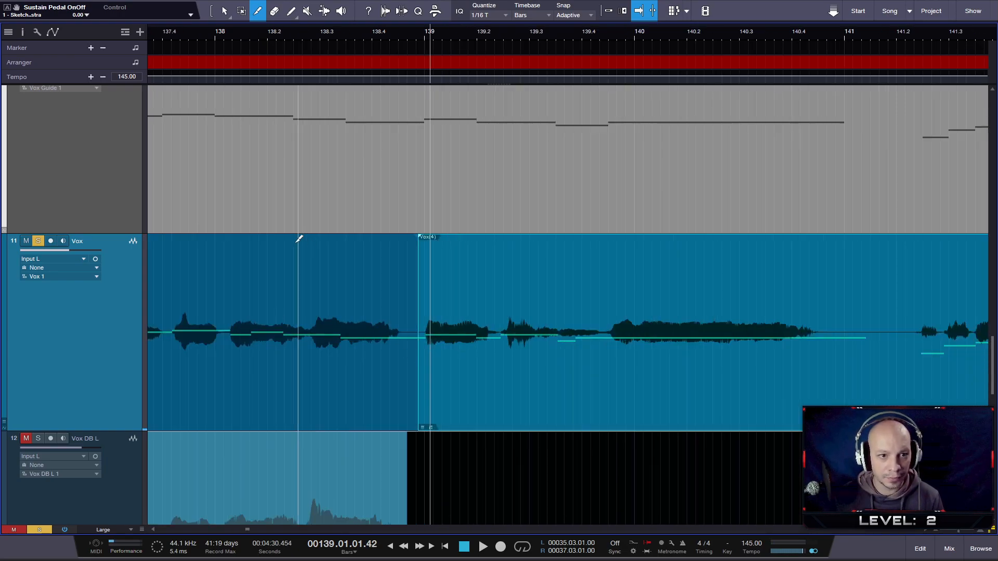
# - Replay the phrase from bar 137, split Vox at beat 137.4 and slip the audio after the cut earlier to match the guide
pyautogui.scroll(4, 223, 341)
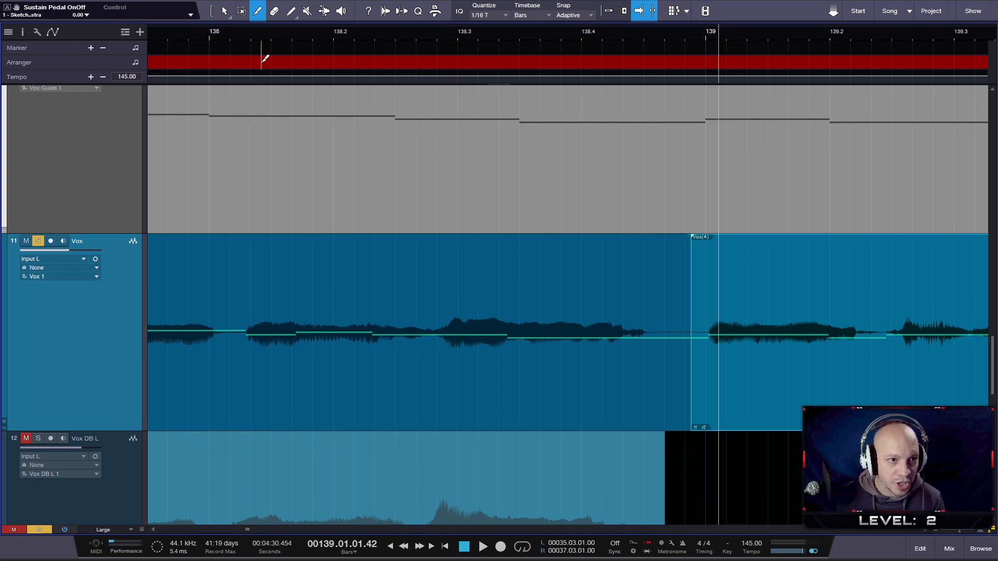
pyautogui.moveTo(261, 34); pyautogui.dragTo(493, 23)
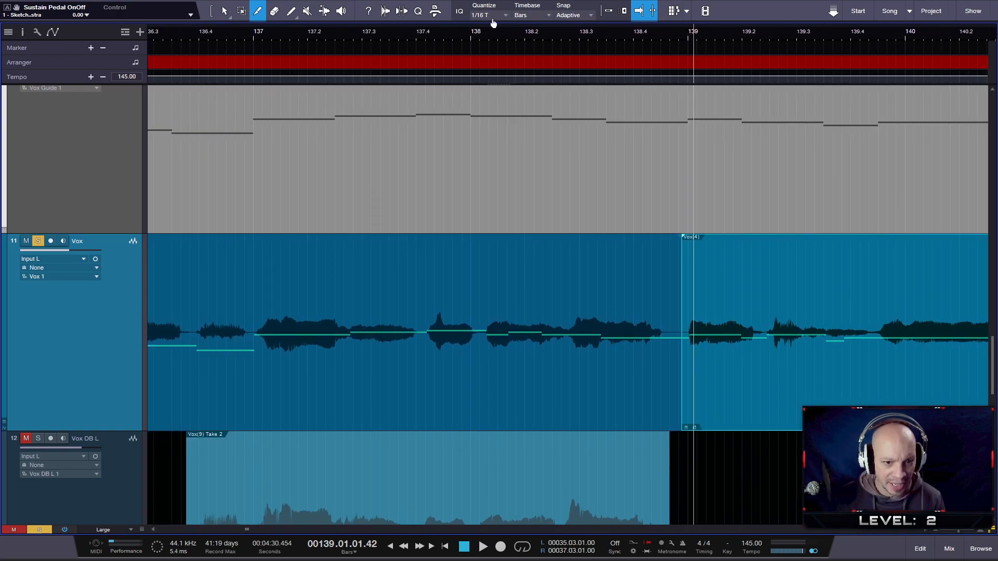
pyautogui.click(244, 34)
pyautogui.press('space')
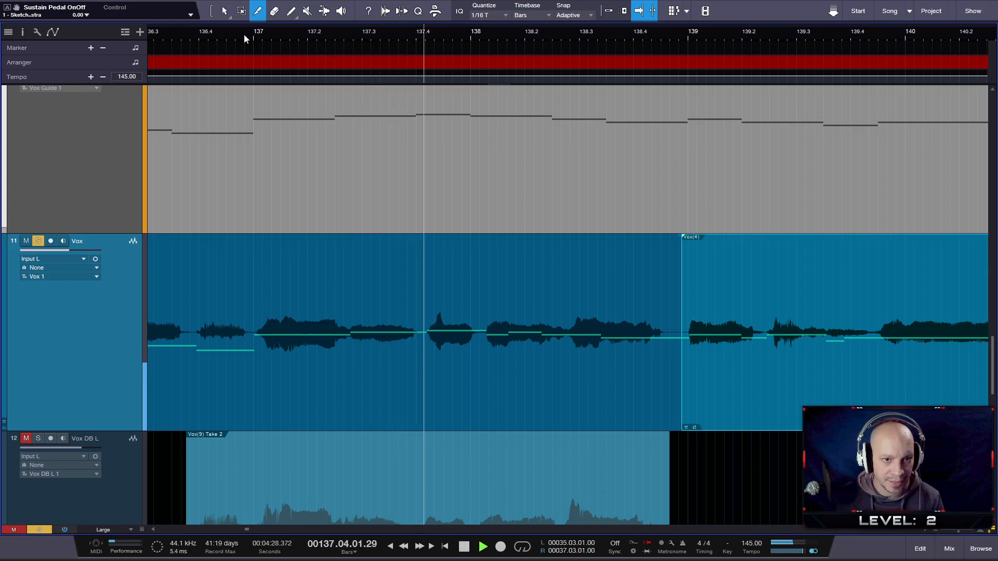
pyautogui.press('space')
pyautogui.scroll(4, 373, 388)
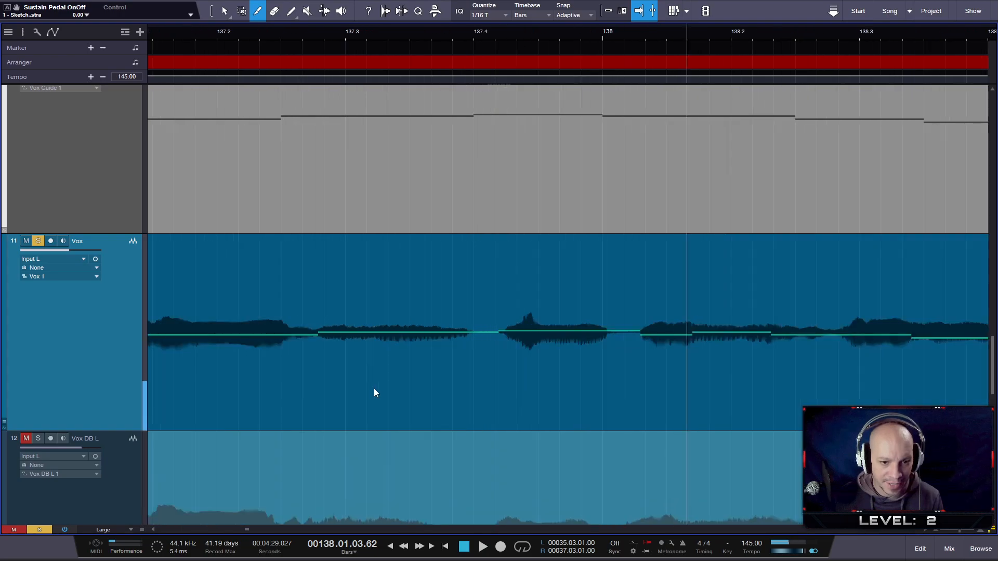
pyautogui.click(477, 362)
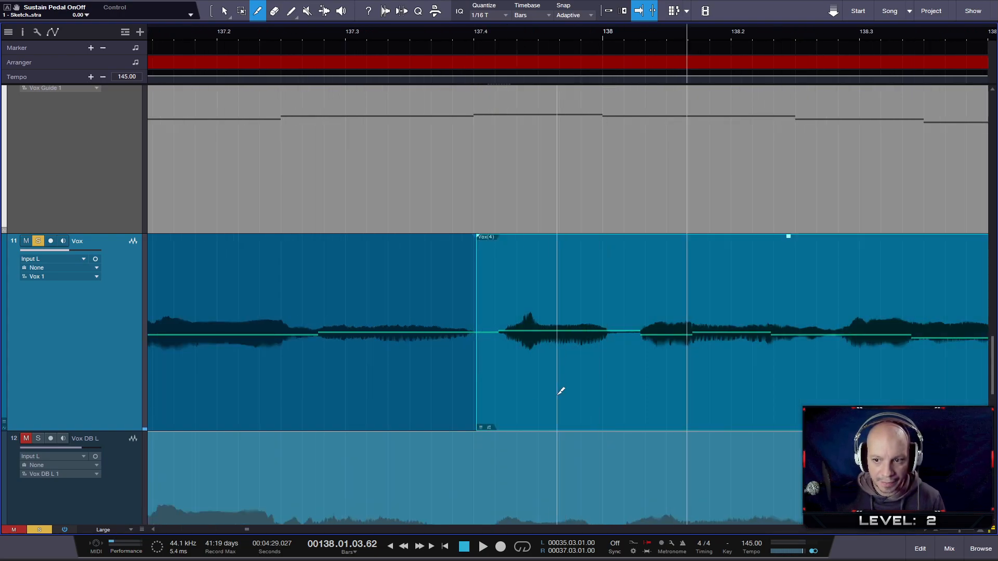
pyautogui.moveTo(546, 402); pyautogui.dragTo(528, 404)
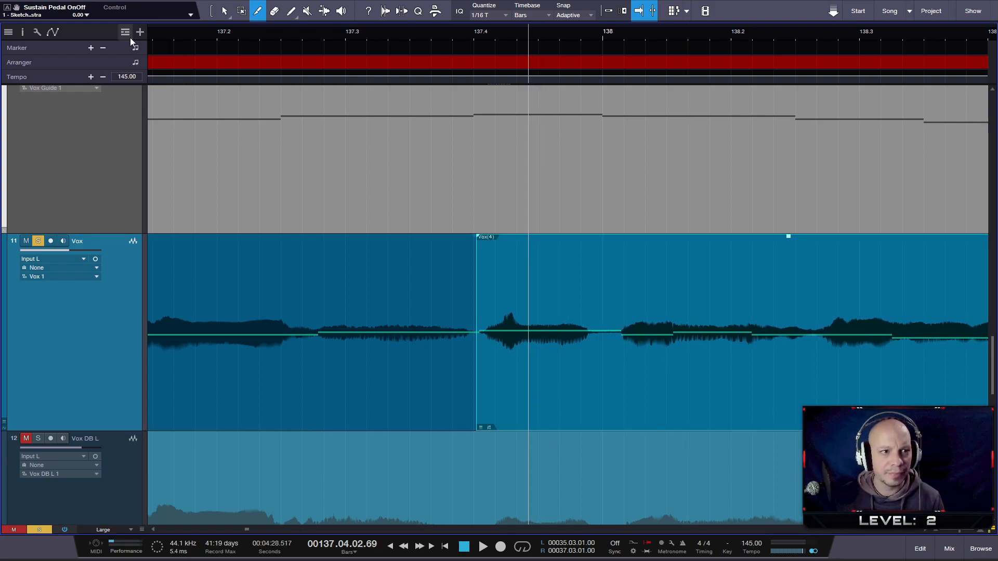
# - Play back the vocal and guide from before beat 137.2 into bar 147 and examine how the vocal timing matches the guide notes
pyautogui.click(154, 32)
pyautogui.press('space')
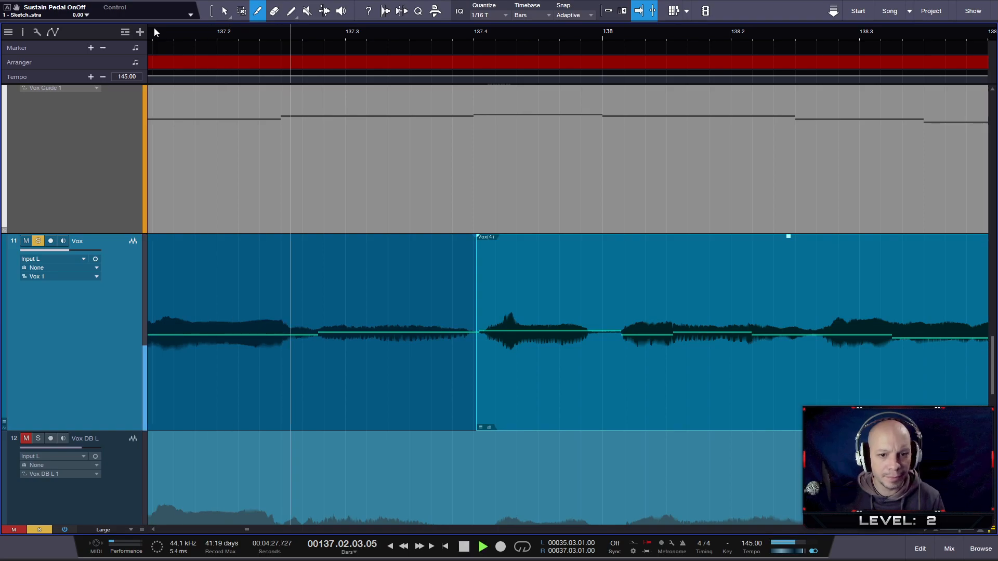
pyautogui.keyDown('ctrl'); pyautogui.scroll(-4, 363, 261); pyautogui.keyUp('ctrl')
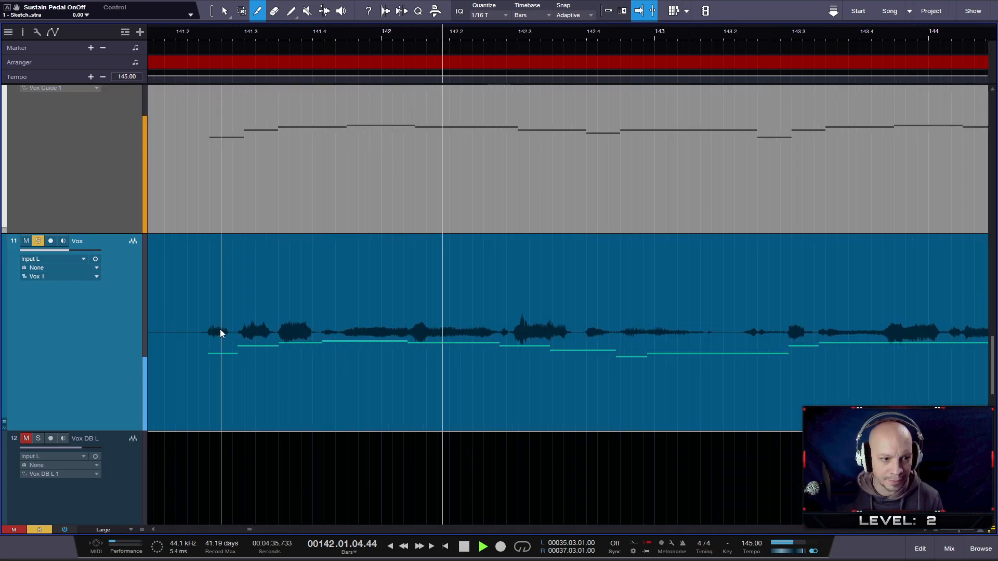
pyautogui.keyDown('ctrl'); pyautogui.scroll(4, 176, 333); pyautogui.keyUp('ctrl')
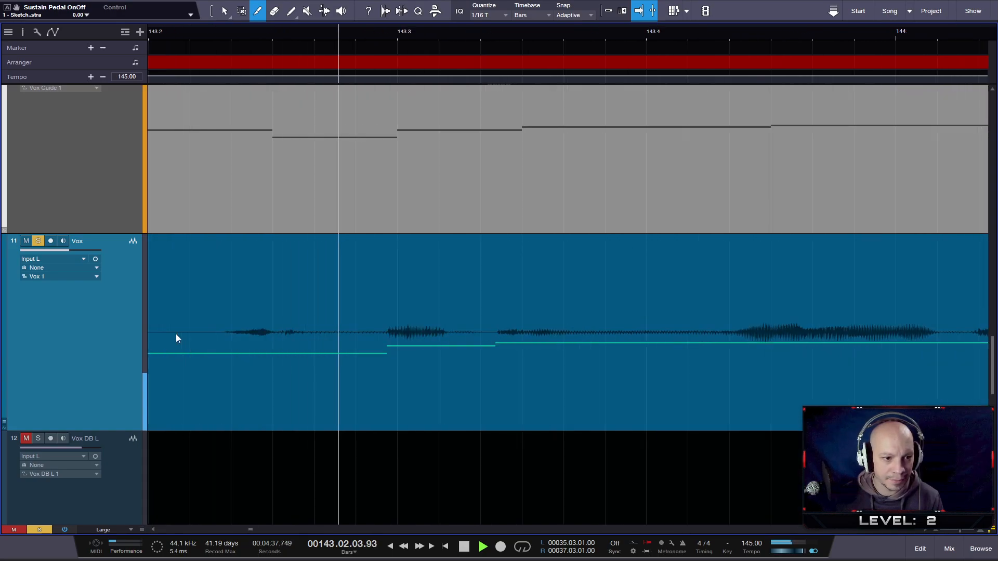
pyautogui.keyDown('ctrl'); pyautogui.scroll(-2, 360, 341); pyautogui.keyUp('ctrl')
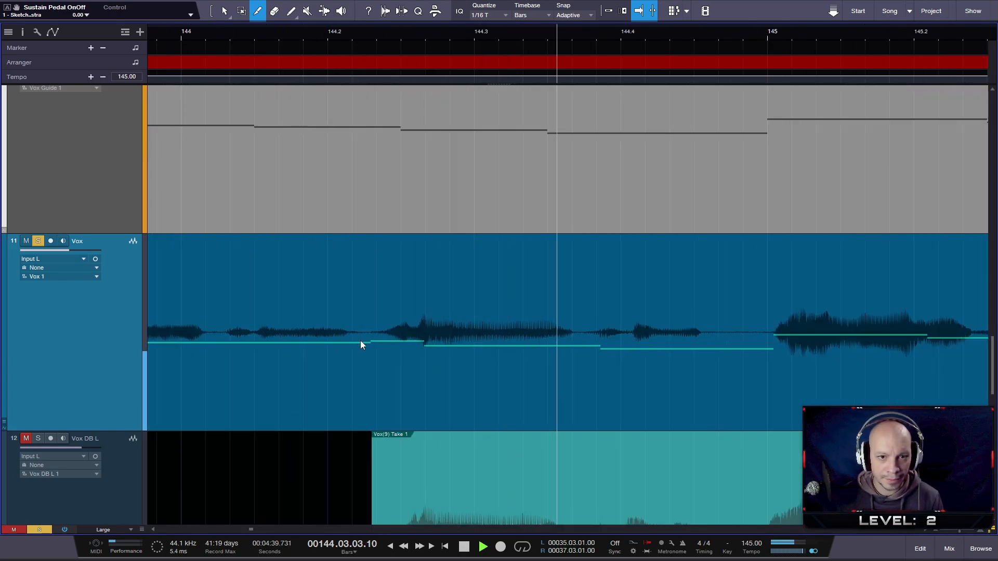
pyautogui.keyDown('ctrl'); pyautogui.scroll(-2, 360, 341); pyautogui.keyUp('ctrl')
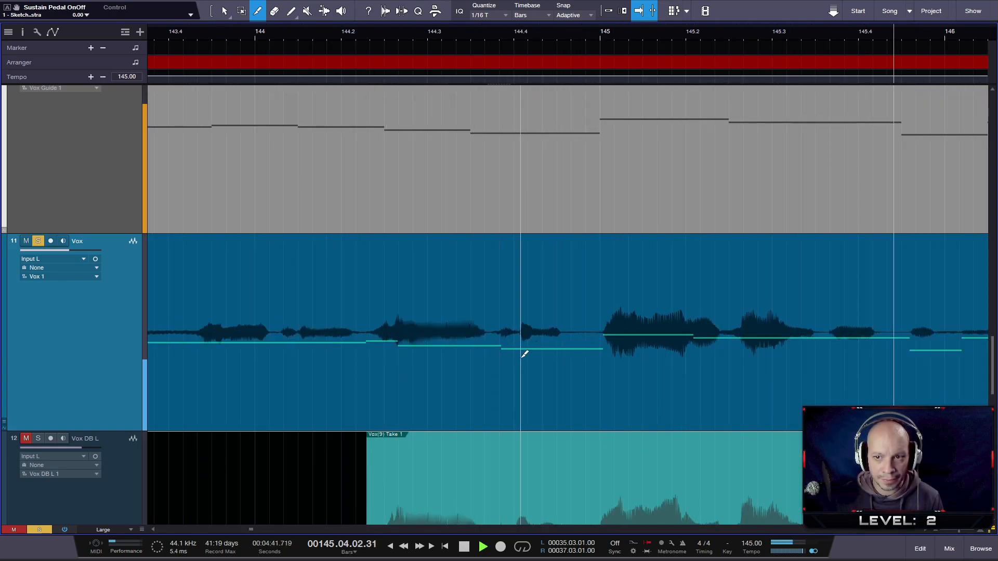
pyautogui.keyDown('ctrl'); pyautogui.scroll(-2, 522, 357); pyautogui.keyUp('ctrl')
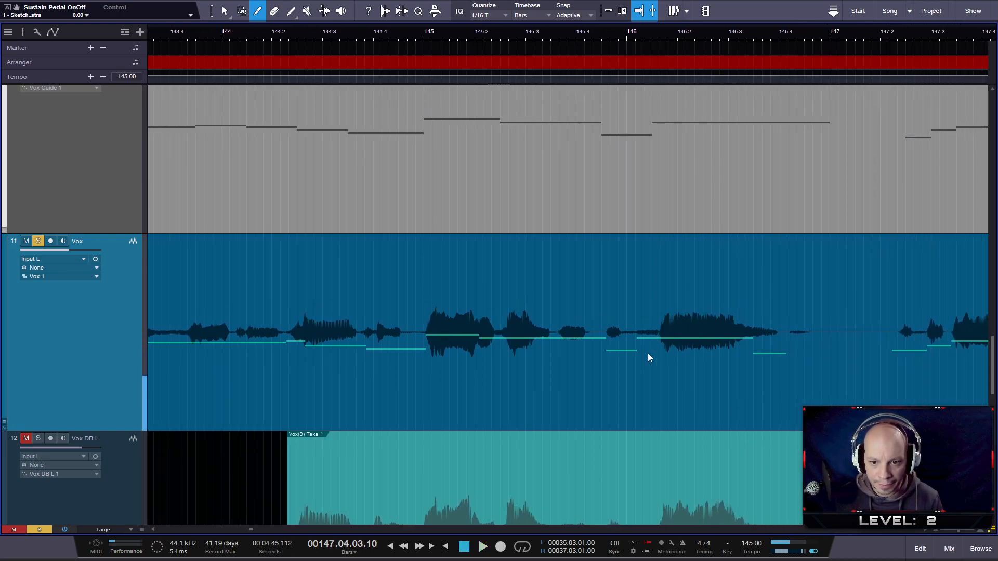
# - Split Vox in the silence between beat 145.4 and bar 146 and shift the following vocal earlier to match the guide's short low note
pyautogui.keyDown('ctrl'); pyautogui.scroll(3, 647, 353); pyautogui.keyUp('ctrl')
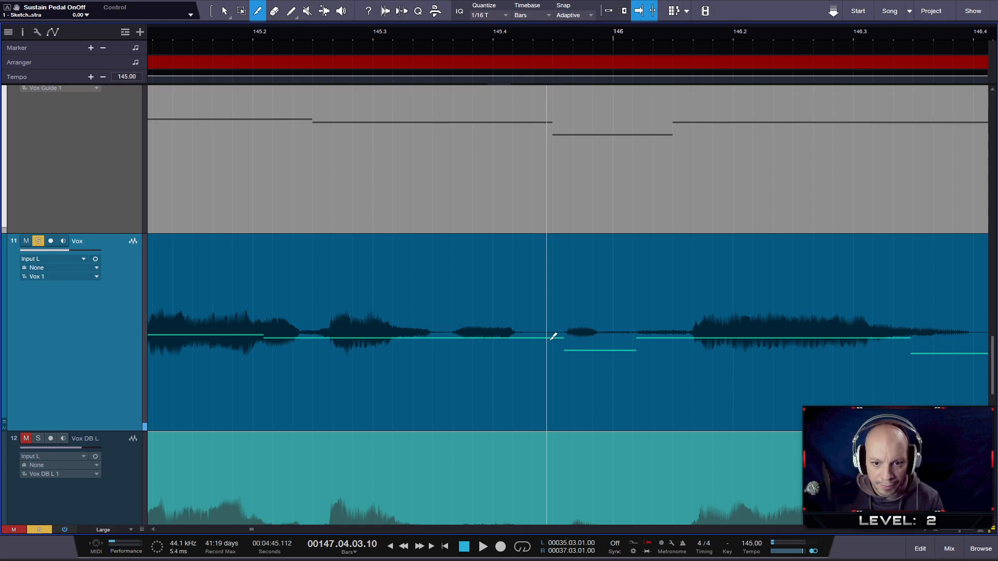
pyautogui.click(547, 335)
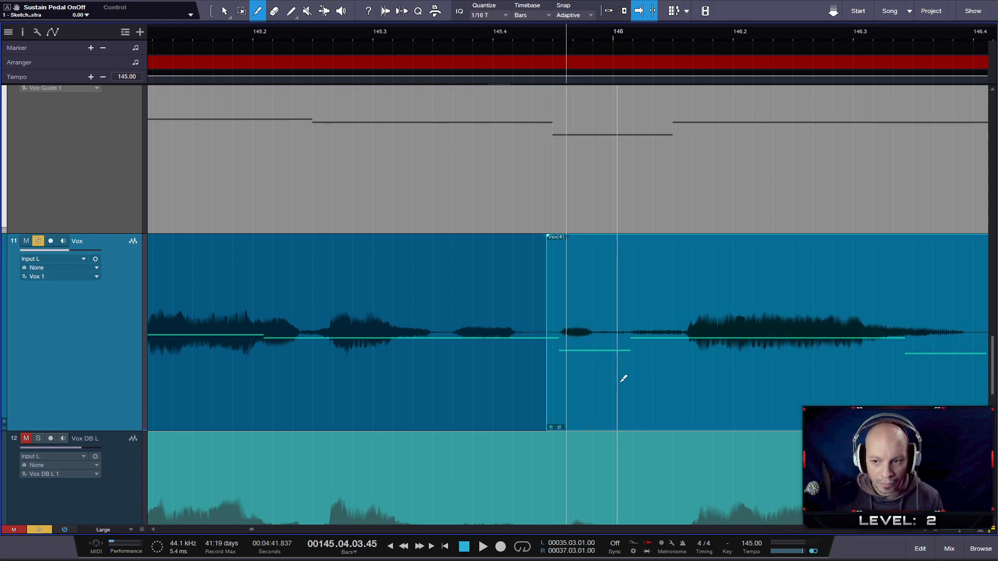
pyautogui.press('1')
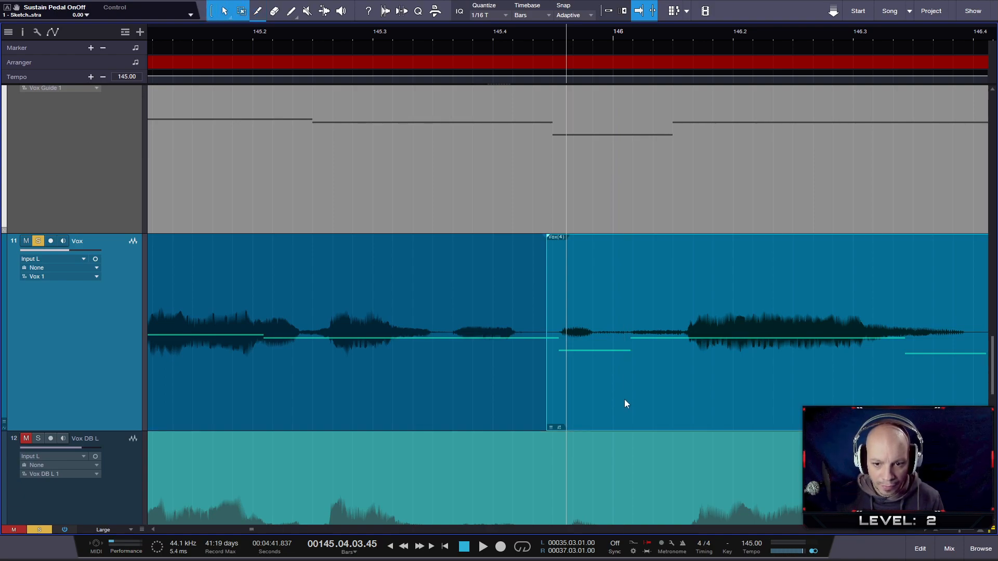
pyautogui.moveTo(624, 399); pyautogui.dragTo(619, 396)
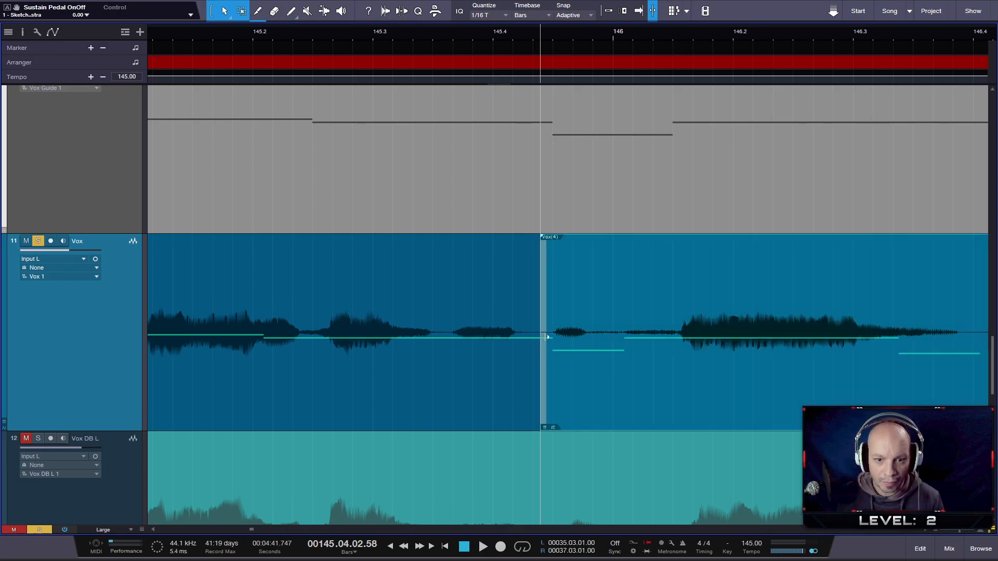
# - Split Vox in the silence just before bar 145 and slip the new section's audio slightly earlier onto the guide note at bar 145
pyautogui.moveTo(358, 34); pyautogui.dragTo(448, 22)
pyautogui.scroll(3, 326, 349)
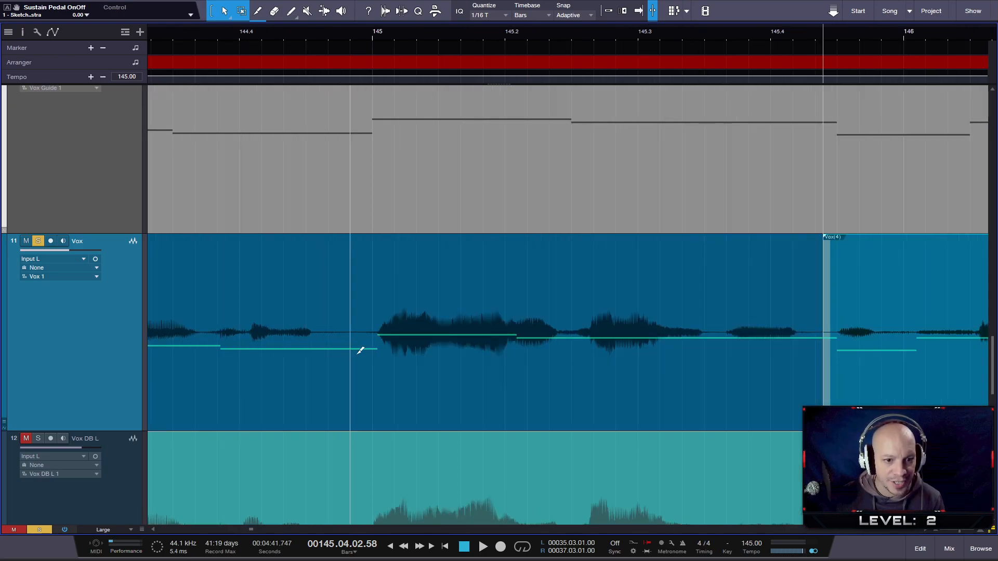
pyautogui.press('3')
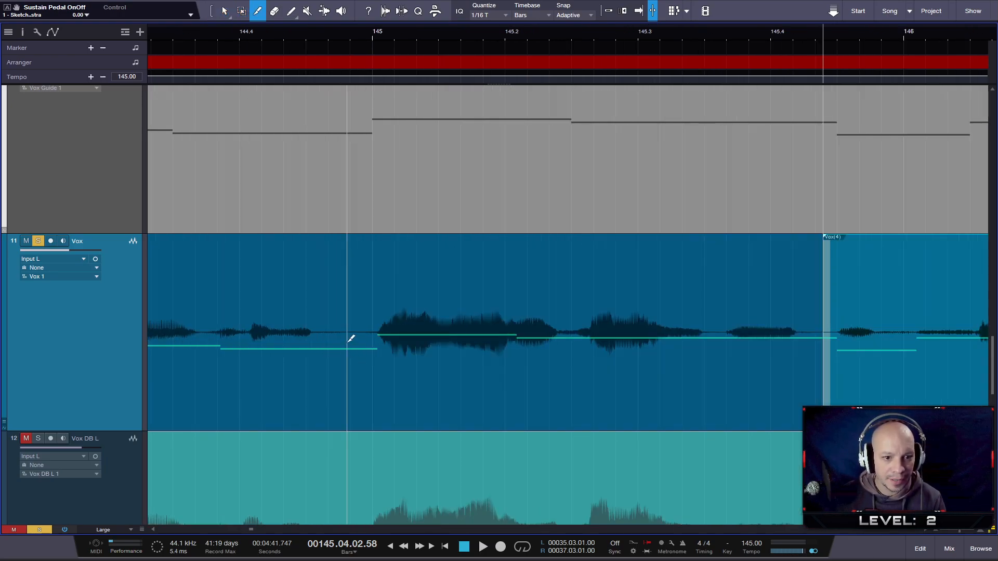
pyautogui.click(348, 348)
pyautogui.moveTo(426, 401); pyautogui.dragTo(422, 400)
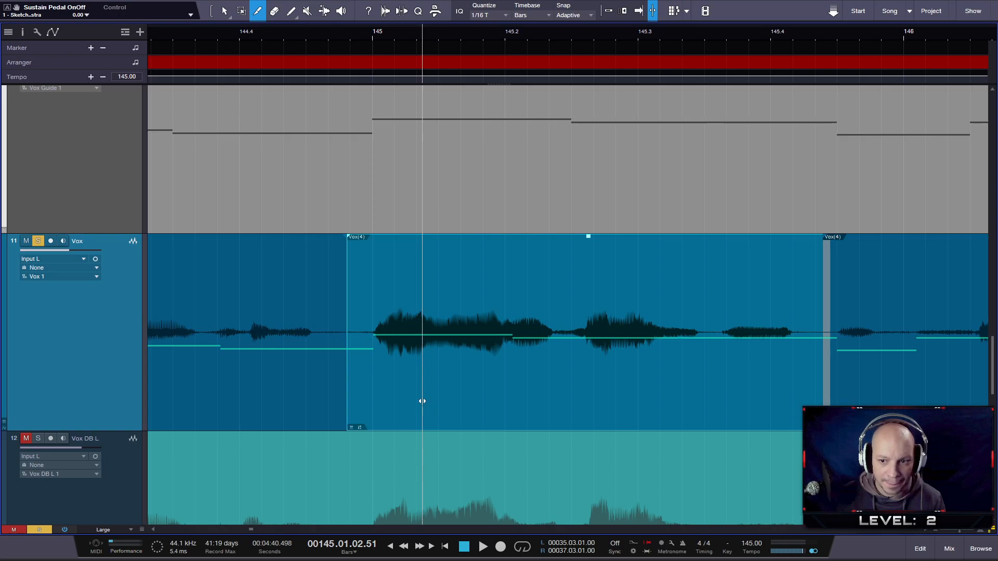
# - Play back the adjusted vocal with the guide from around beat 144.3 to the end of bar 149 and check its timing
pyautogui.scroll(-6, 394, 385)
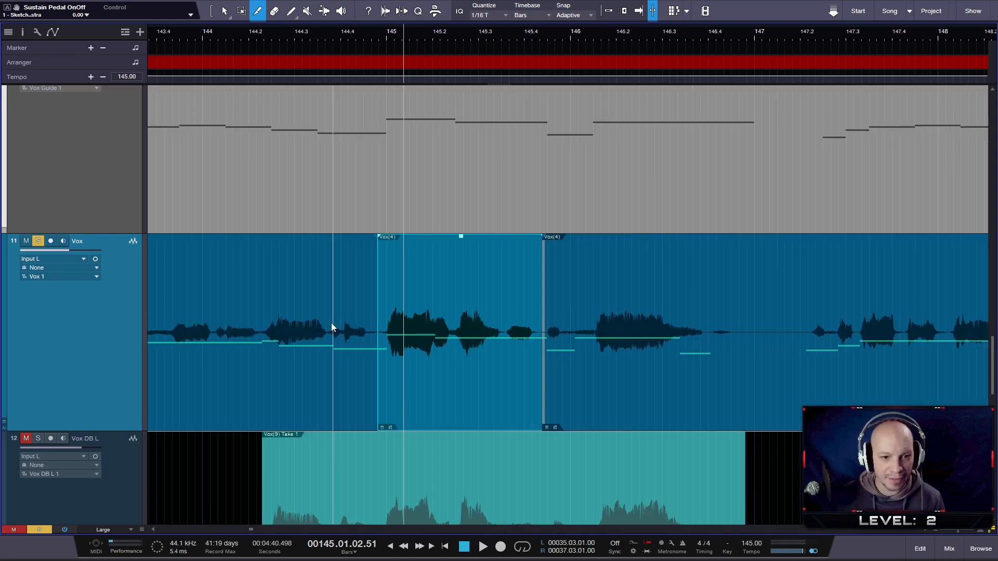
pyautogui.click(317, 32)
pyautogui.press('space')
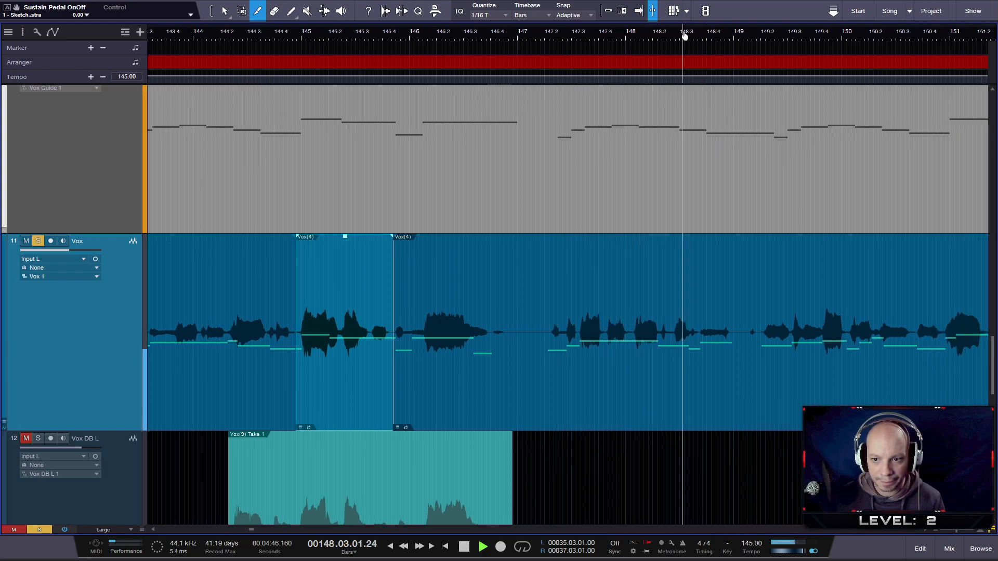
pyautogui.press('space')
pyautogui.scroll(2, 637, 327)
pyautogui.scroll(2, 636, 328)
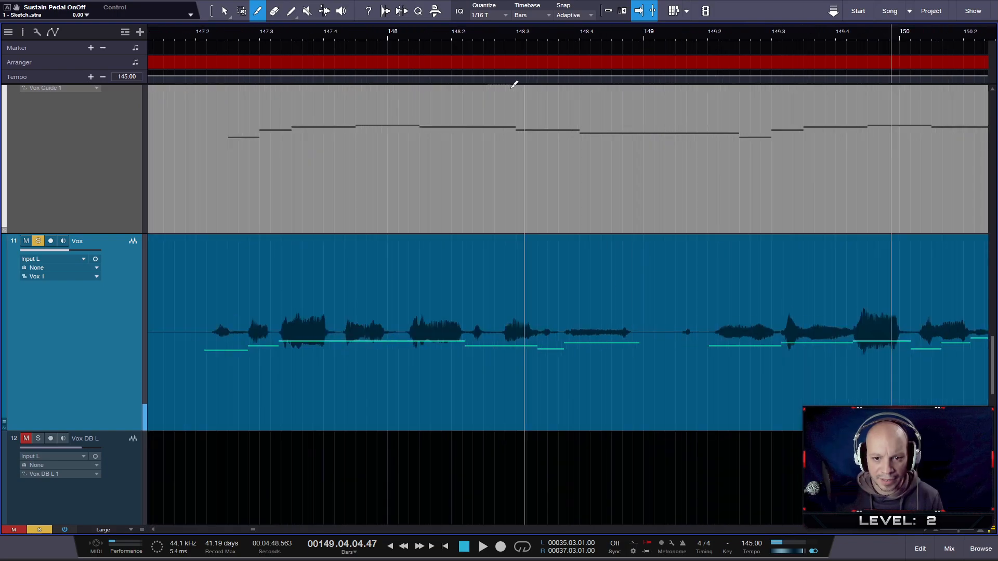
# - Replay the vocal phrase between beats 147.2 and 148.4 and compare its syllables with the guide notes
pyautogui.click(452, 33)
pyautogui.press('space')
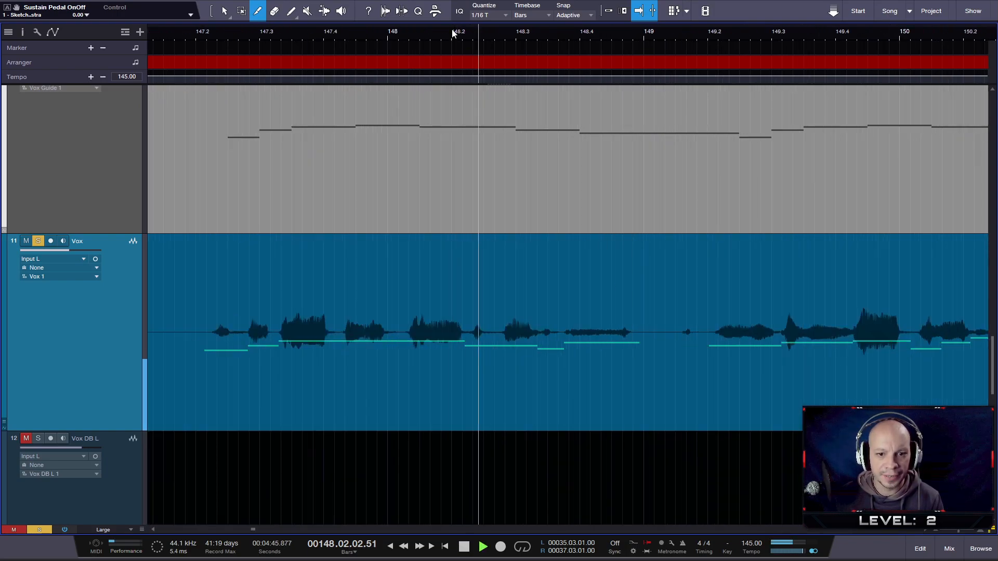
pyautogui.press('space')
pyautogui.click(218, 35)
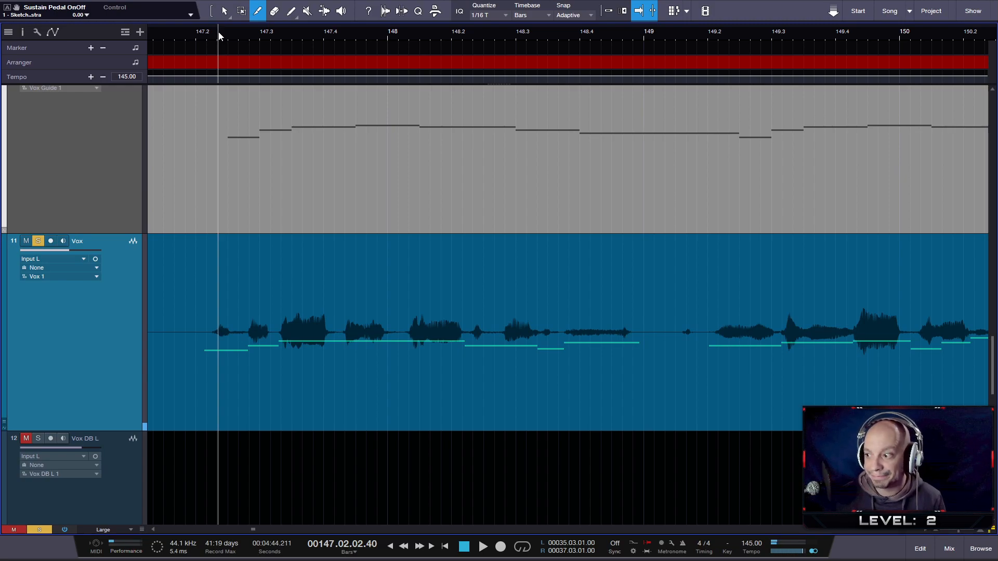
pyautogui.press('space')
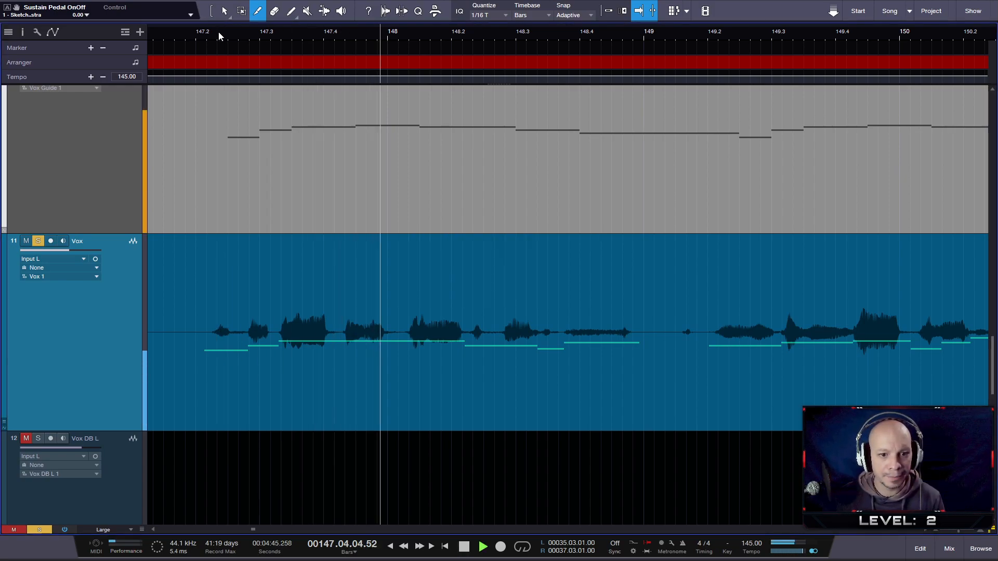
pyautogui.press('space')
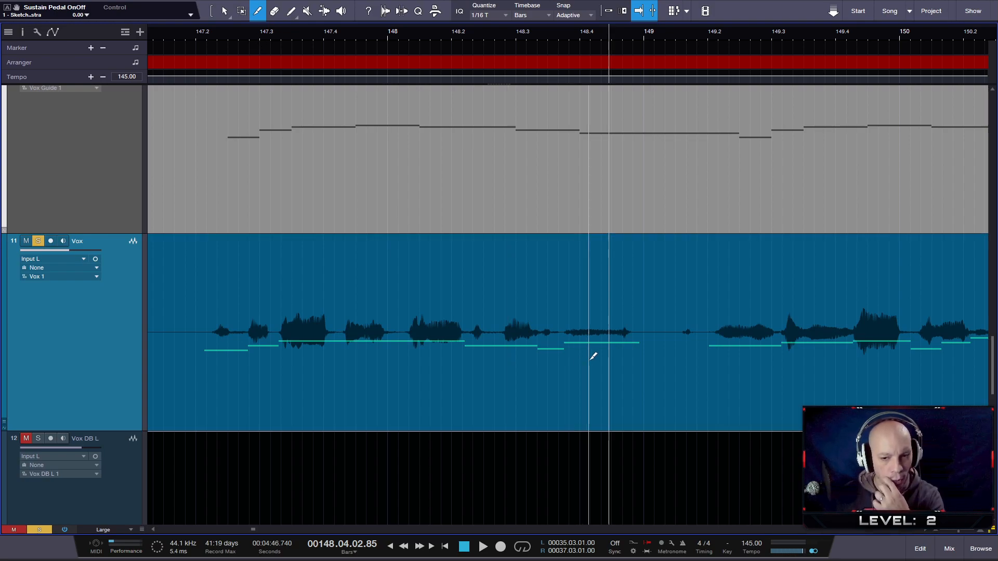
pyautogui.scroll(2, 618, 290)
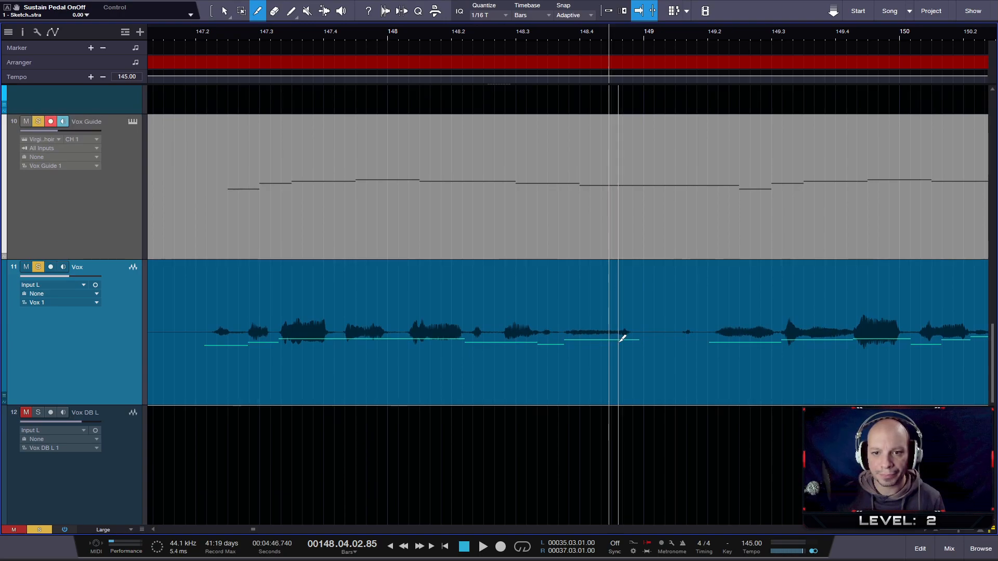
# - Split Vox in the silence between bar 147 and beat 147.2 and slip the following audio later onto the guide's first note
pyautogui.scroll(-5, 598, 171)
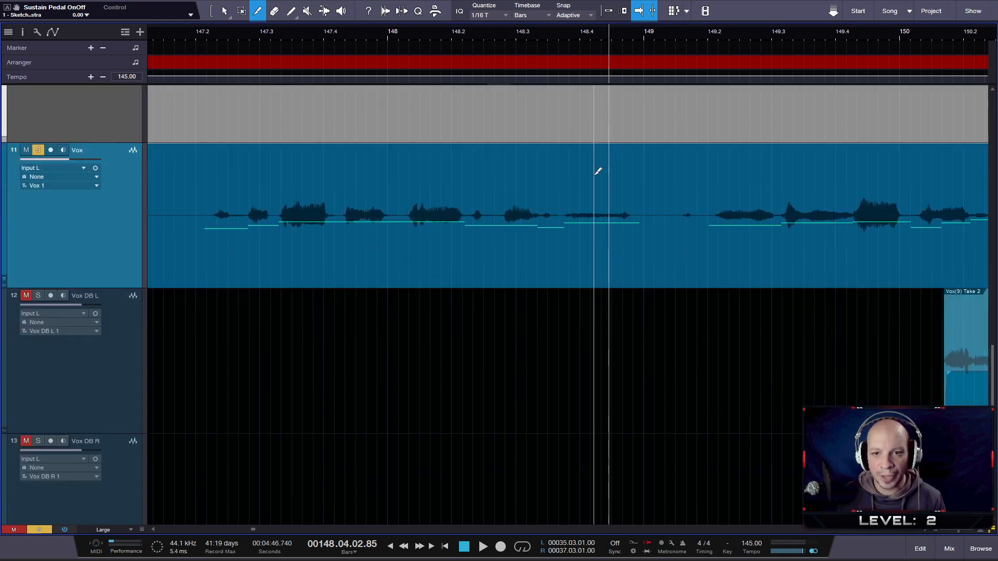
pyautogui.scroll(6, 597, 174)
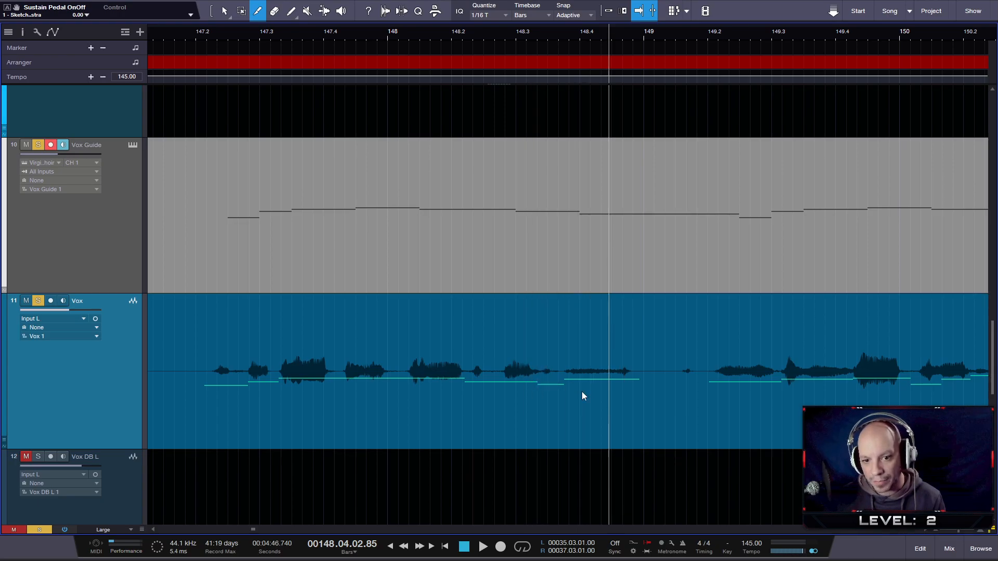
pyautogui.scroll(1, 580, 385)
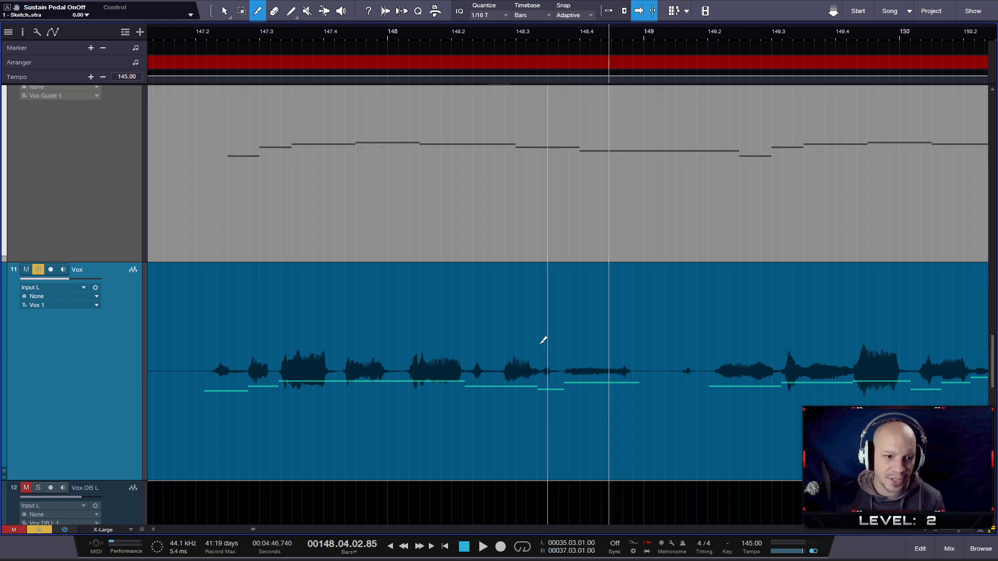
pyautogui.scroll(3, 176, 304)
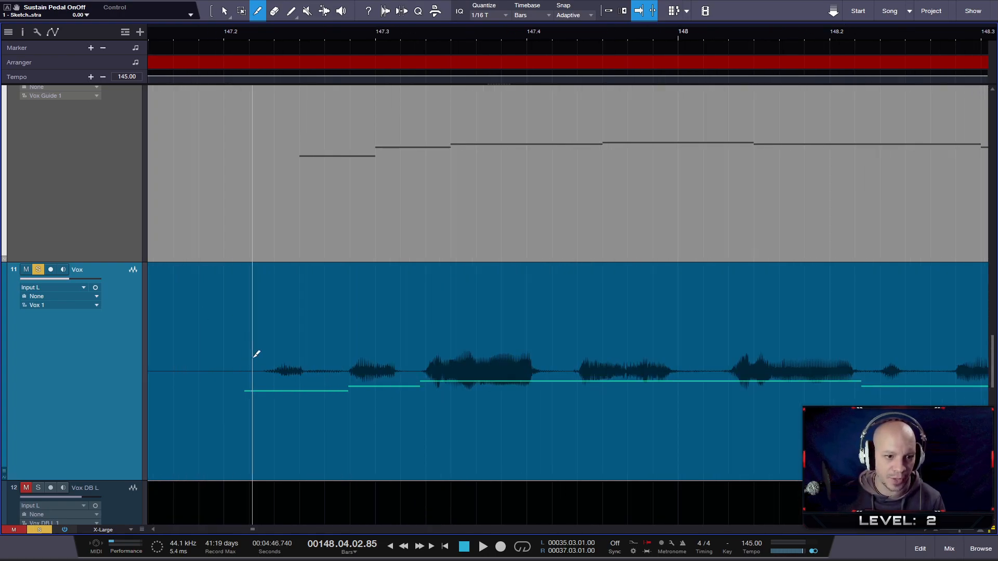
pyautogui.scroll(-7, 239, 358)
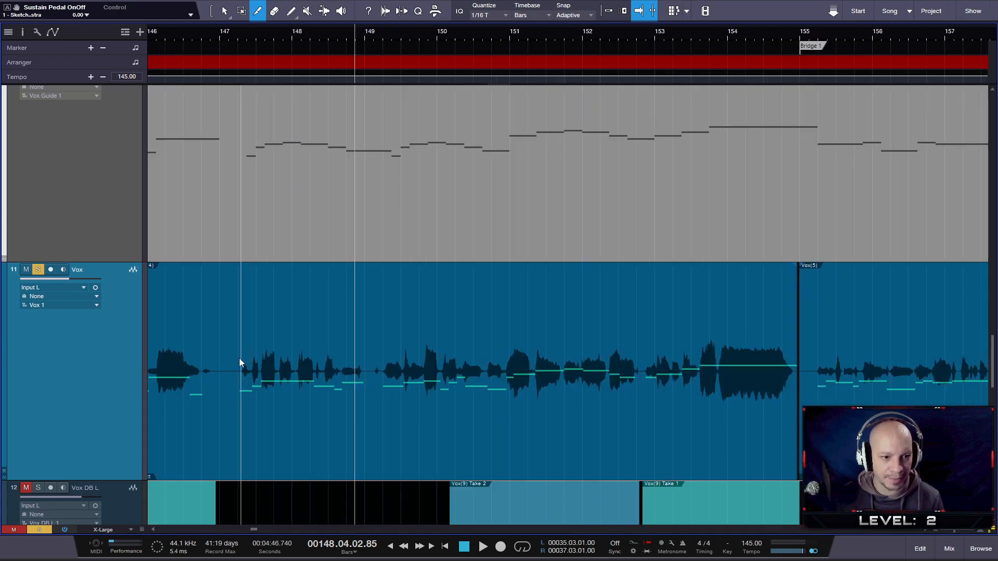
pyautogui.scroll(6, 243, 343)
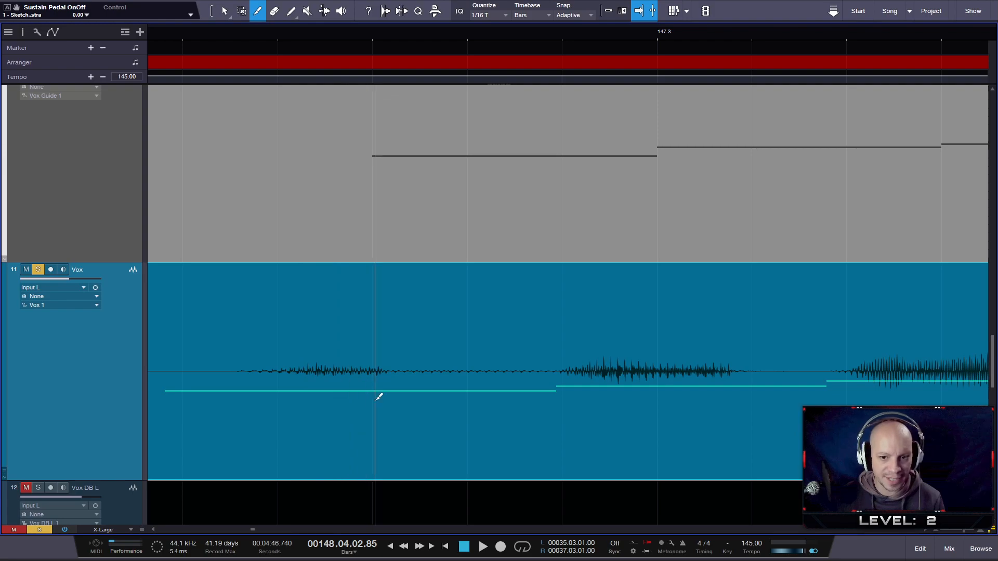
pyautogui.moveTo(429, 436); pyautogui.dragTo(519, 421)
# - Play back the shifted Vox phrase with the guide from just after bar 147 to just past bar 149
pyautogui.scroll(-5, 425, 406)
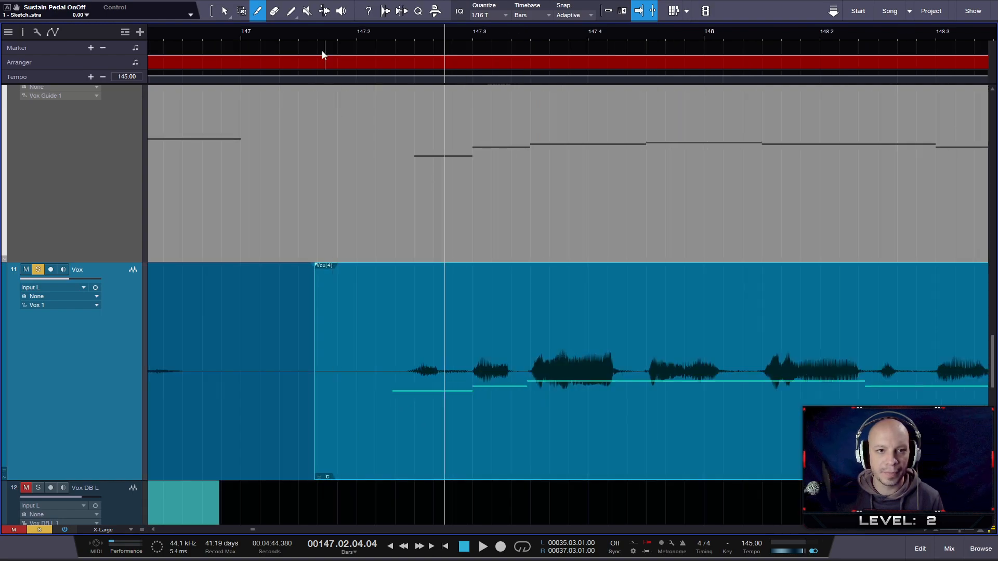
pyautogui.click(271, 31)
pyautogui.press('space')
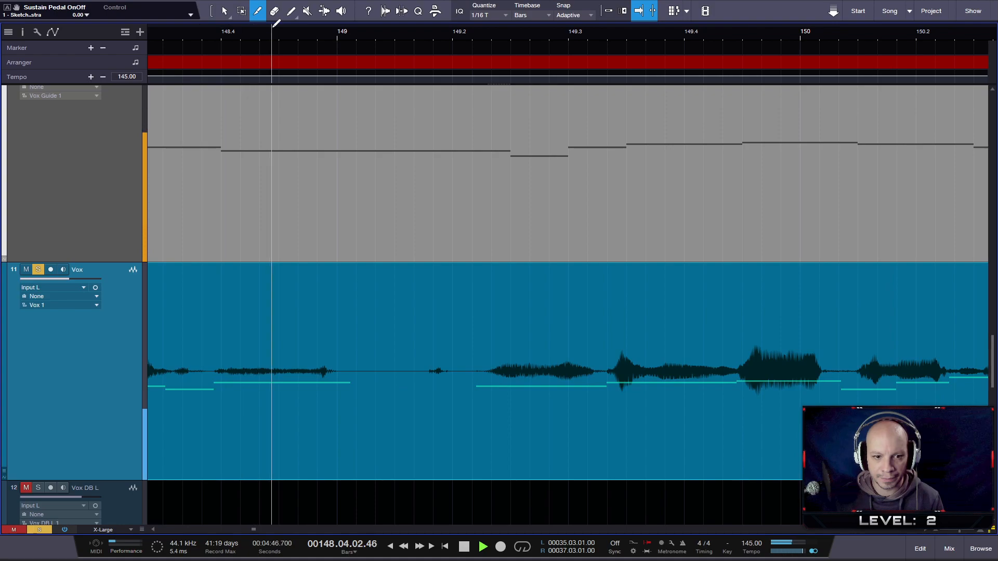
pyautogui.press('space')
pyautogui.moveTo(275, 32); pyautogui.dragTo(540, 43)
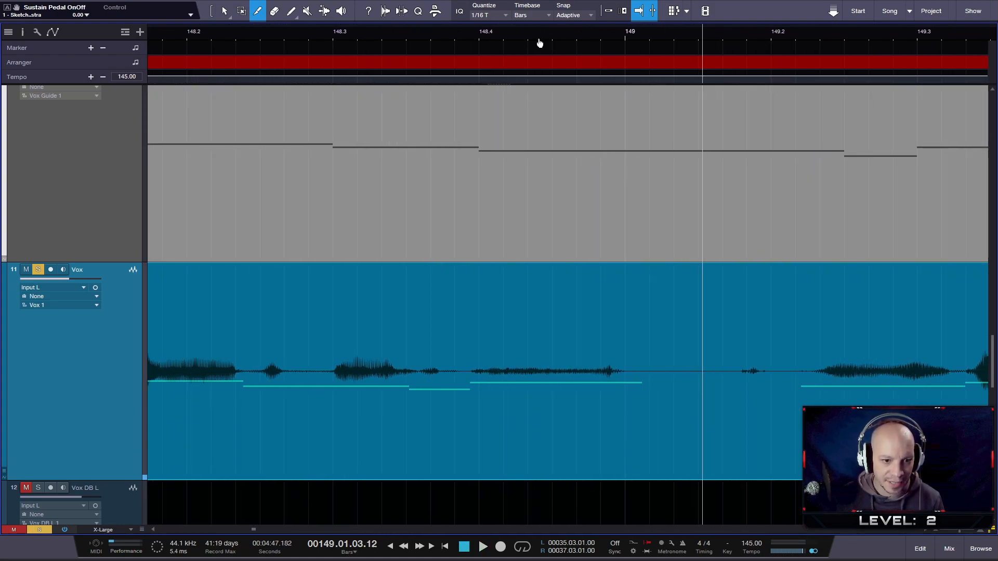
# - Inspect the syllables between beats 147.3 and 148.4 against the guide notes and replay the phrase from beat 147.2
pyautogui.scroll(2, 378, 292)
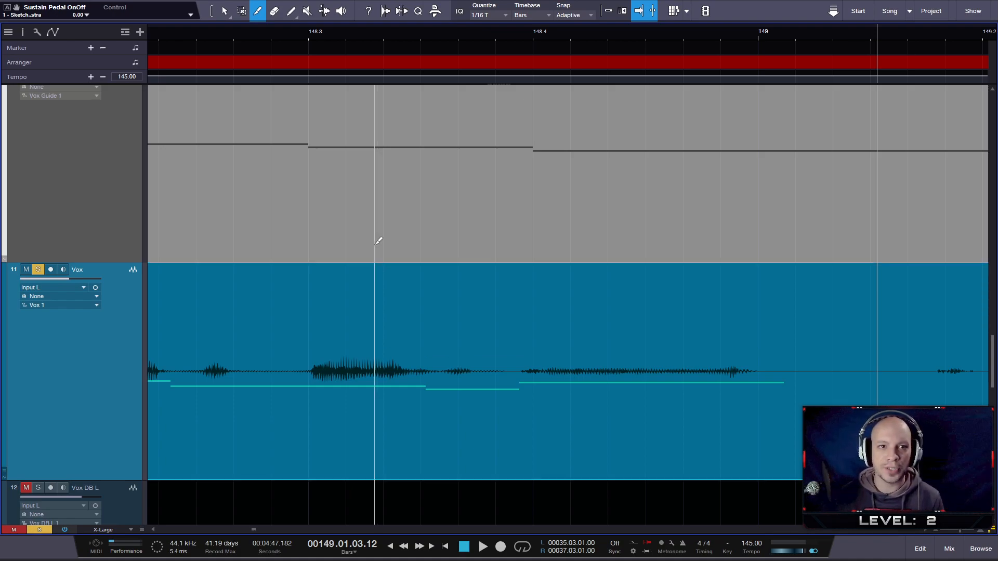
pyautogui.moveTo(446, 32); pyautogui.dragTo(554, 17)
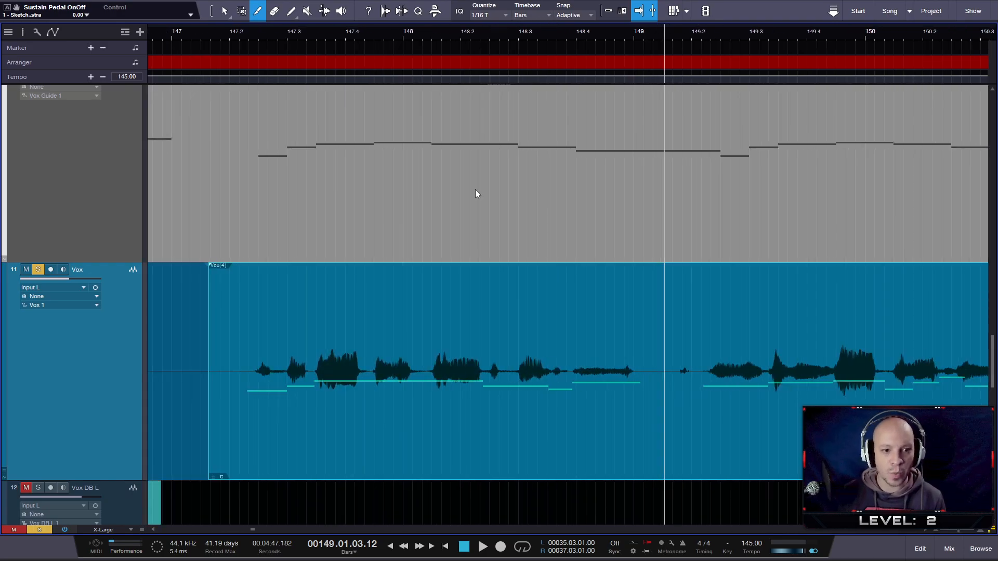
pyautogui.scroll(3, 317, 407)
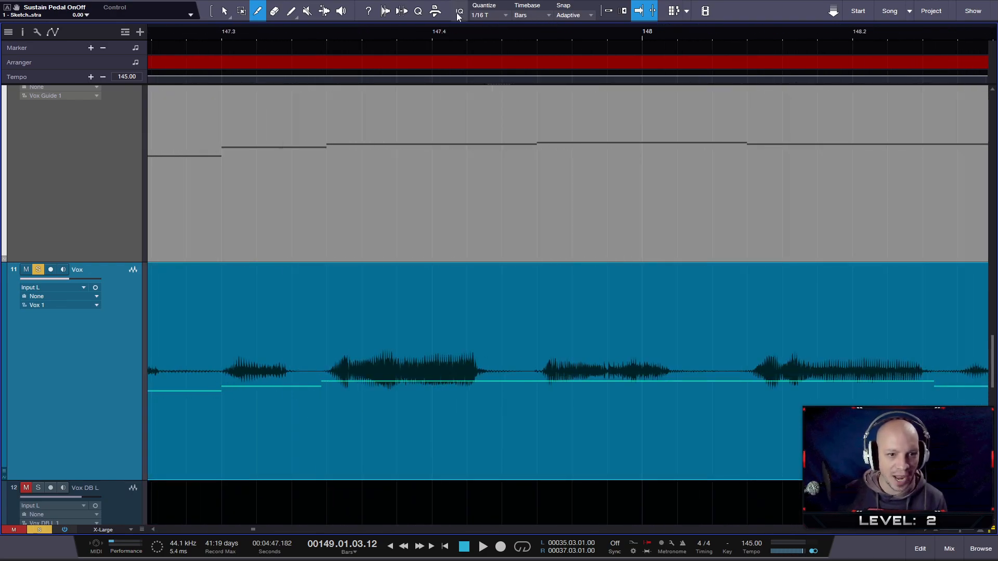
pyautogui.moveTo(341, 31); pyautogui.dragTo(372, 16)
pyautogui.click(292, 40)
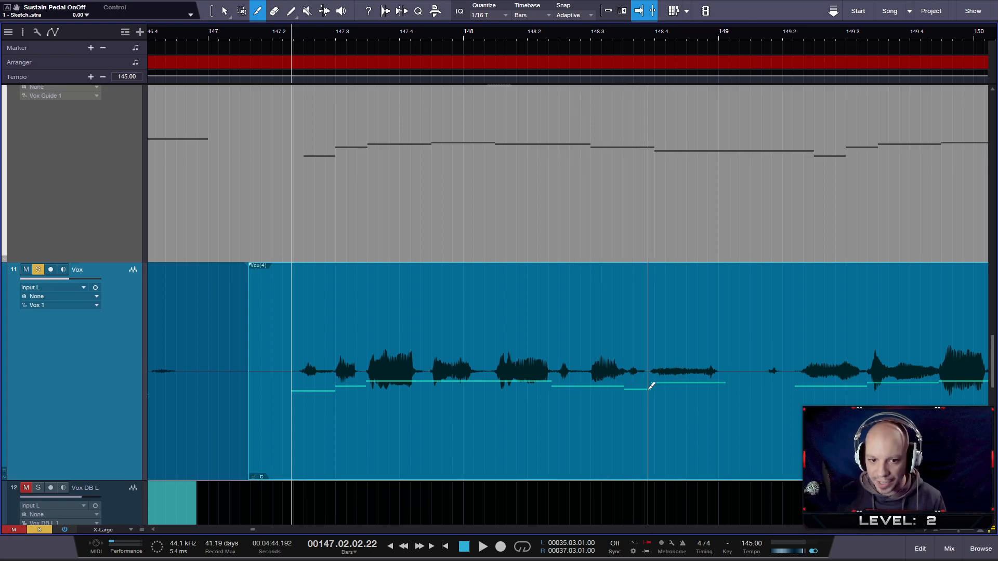
pyautogui.press('space')
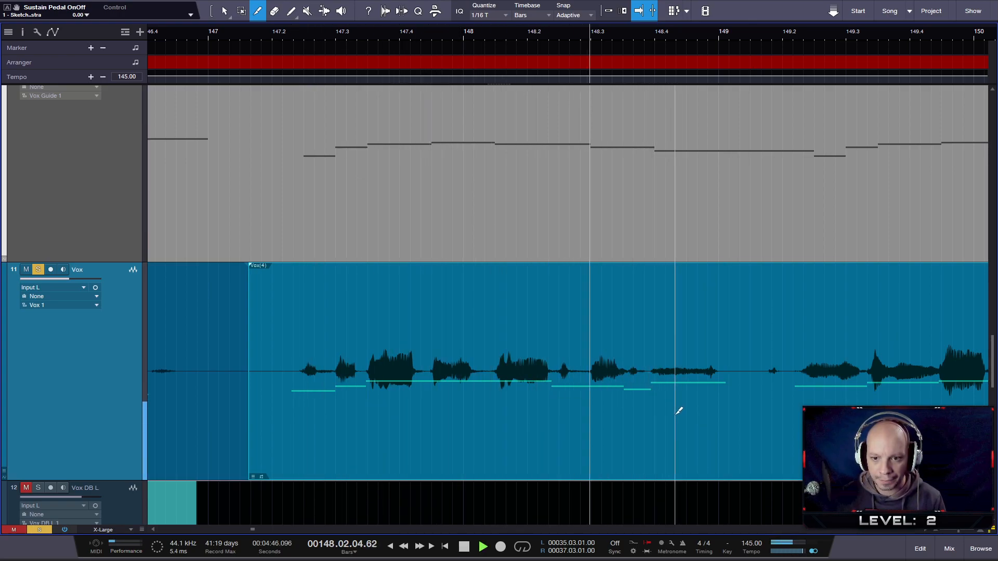
pyautogui.press('space')
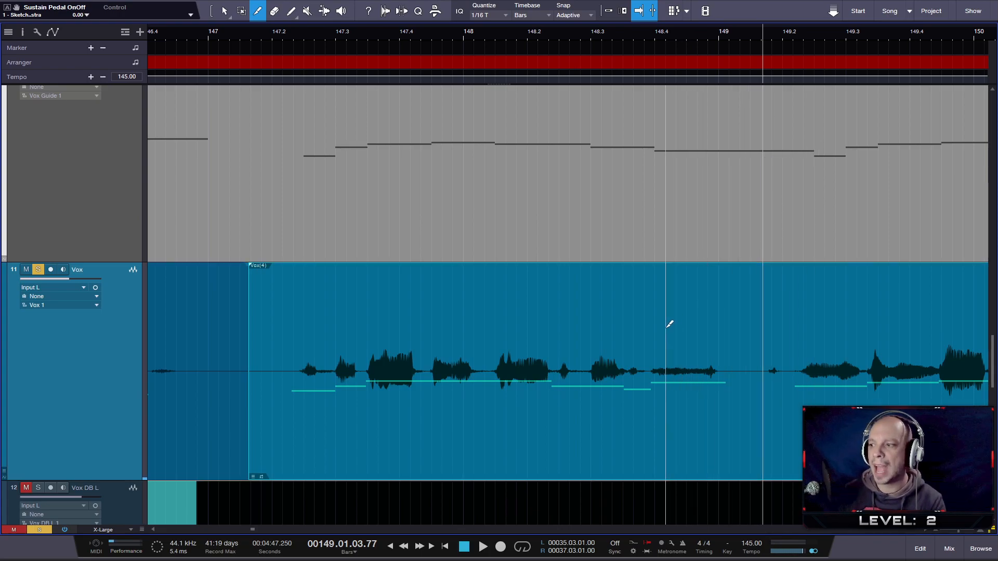
# - Try to split Vox just before beat 148.3 and slip the following audio slightly earlier
pyautogui.scroll(4, 662, 365)
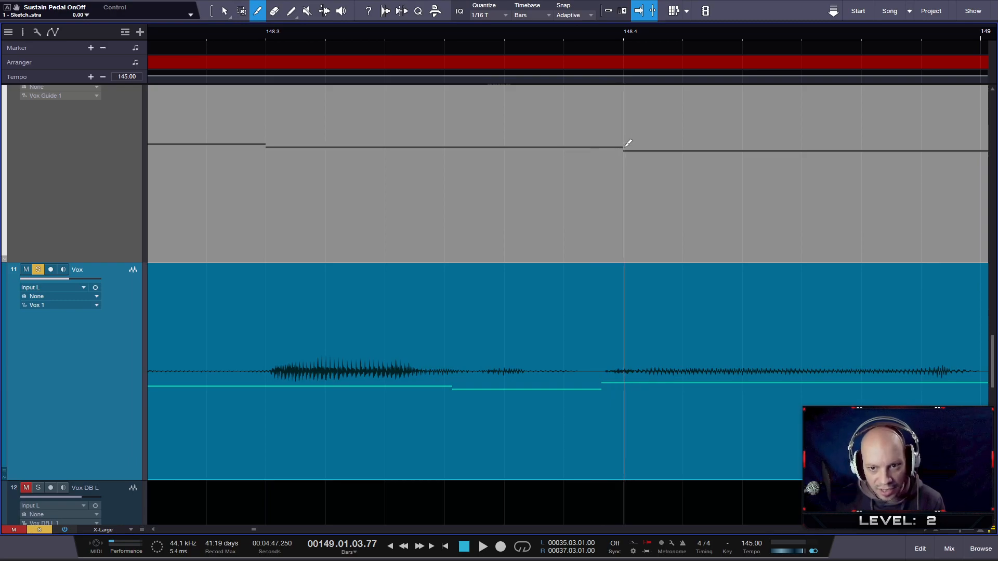
pyautogui.scroll(1, 628, 141)
pyautogui.scroll(-2, 628, 138)
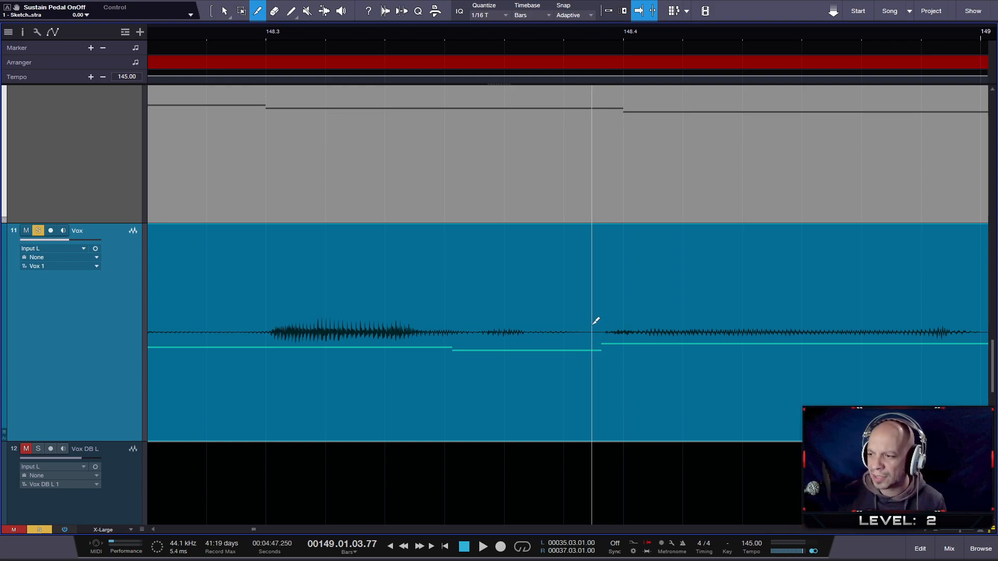
pyautogui.moveTo(392, 36); pyautogui.dragTo(634, 29)
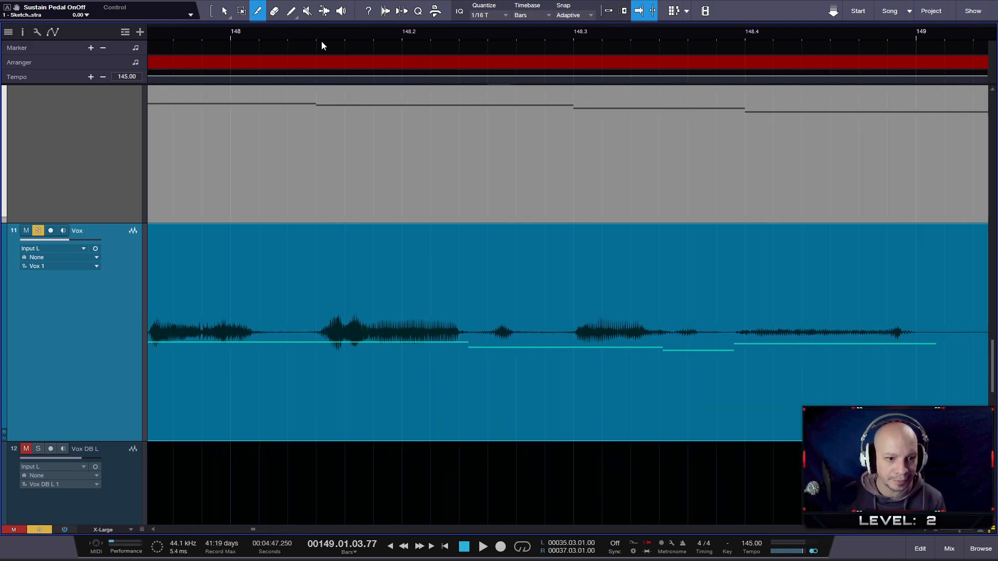
pyautogui.keyDown('ctrl'); pyautogui.scroll(3, 584, 343); pyautogui.keyUp('ctrl')
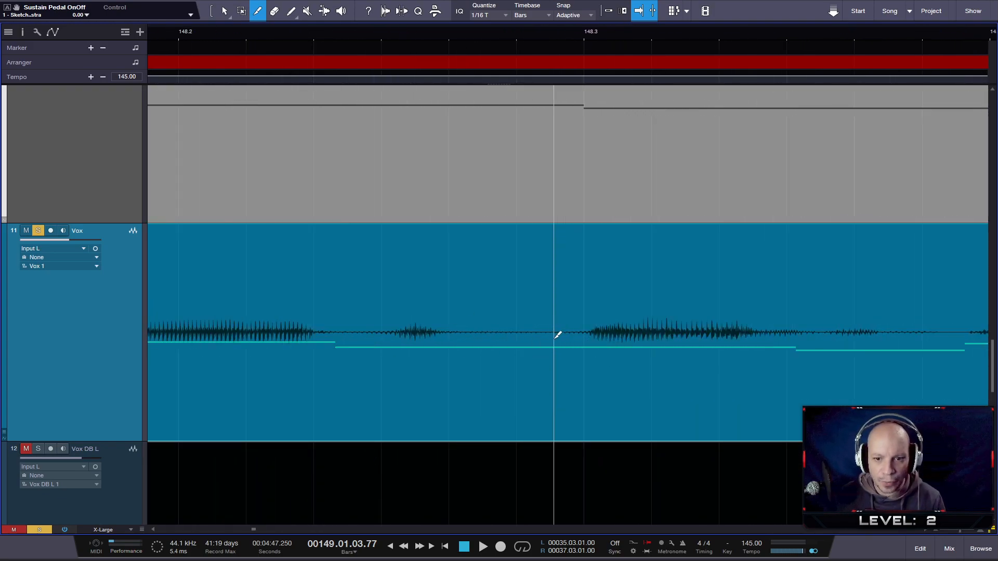
pyautogui.keyDown('alt'); pyautogui.click(553, 336); pyautogui.keyUp('alt')
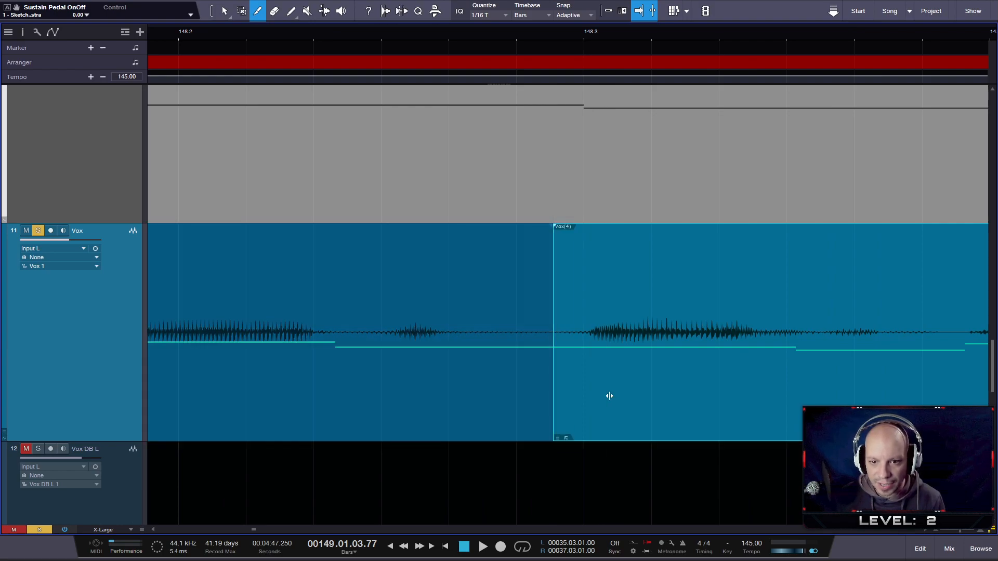
pyautogui.keyDown('ctrl'); pyautogui.keyDown('alt'); pyautogui.moveTo(617, 393); pyautogui.dragTo(610, 393); pyautogui.keyUp('alt'); pyautogui.keyUp('ctrl')
pyautogui.moveTo(738, 35); pyautogui.dragTo(563, 24)
pyautogui.click(670, 405)
pyautogui.hotkey('ctrl', 'z')
pyautogui.hotkey('ctrl', 'z')
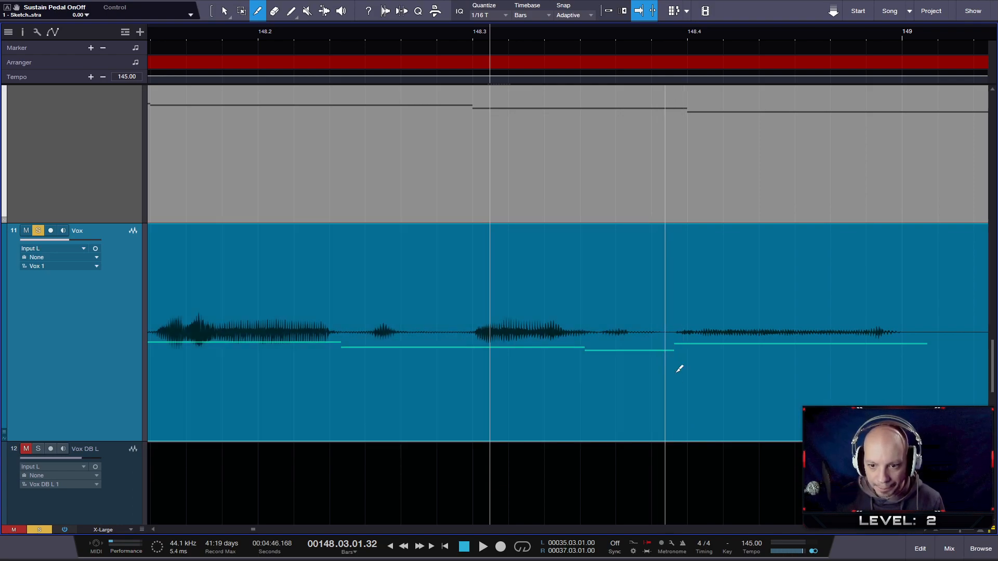
# - Split Vox in the gap just before beat 148.4 and slip the following audio later onto the guide note at that beat
pyautogui.click(670, 350)
pyautogui.keyDown('ctrl'); pyautogui.keyDown('alt'); pyautogui.moveTo(684, 408); pyautogui.dragTo(699, 407); pyautogui.keyUp('alt'); pyautogui.keyUp('ctrl')
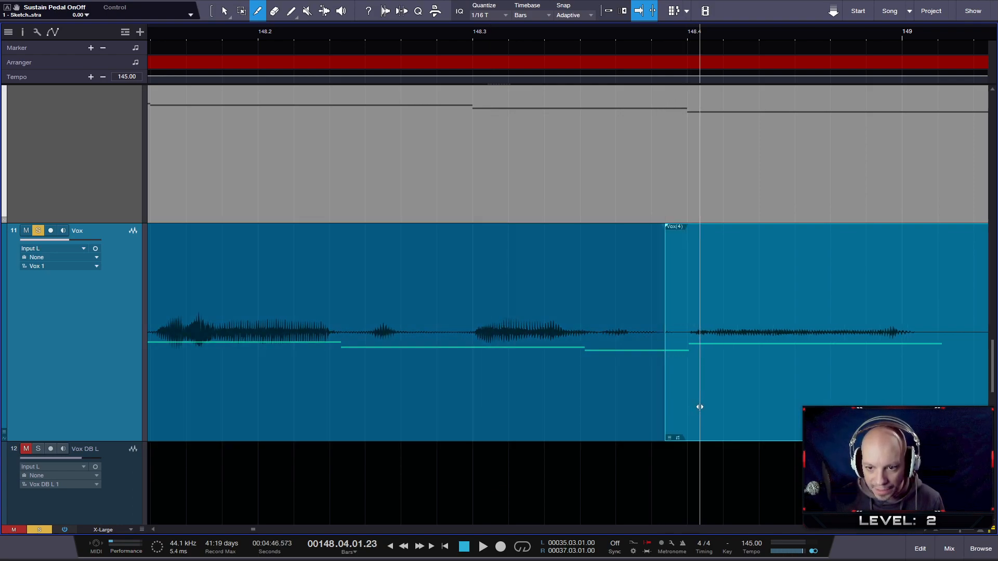
pyautogui.scroll(3, 601, 335)
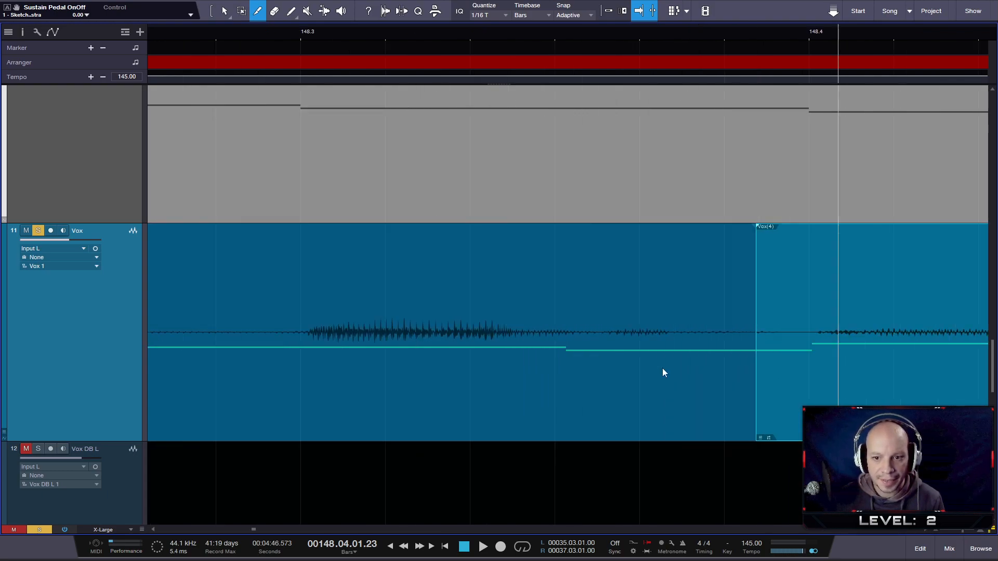
# - Move the seam between the two Vox sections closer to beat 148.4 and crossfade them in the silent gap
pyautogui.press('1')
pyautogui.moveTo(758, 299)
pyautogui.mouseDown()
pyautogui.moveTo(783, 303)
pyautogui.moveTo(767, 304)
pyautogui.mouseUp()
pyautogui.hotkey('ctrl', 'z')
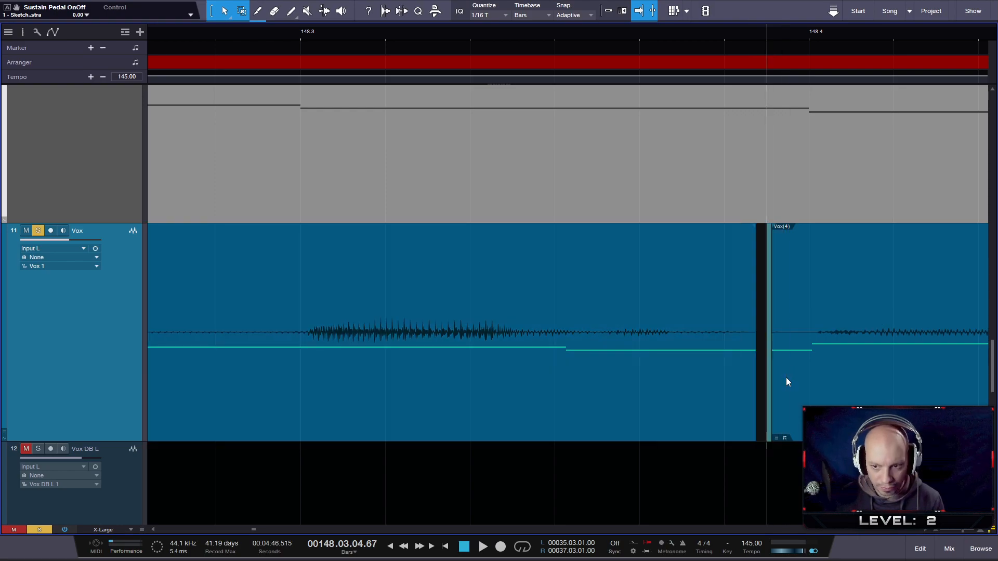
pyautogui.click(786, 341)
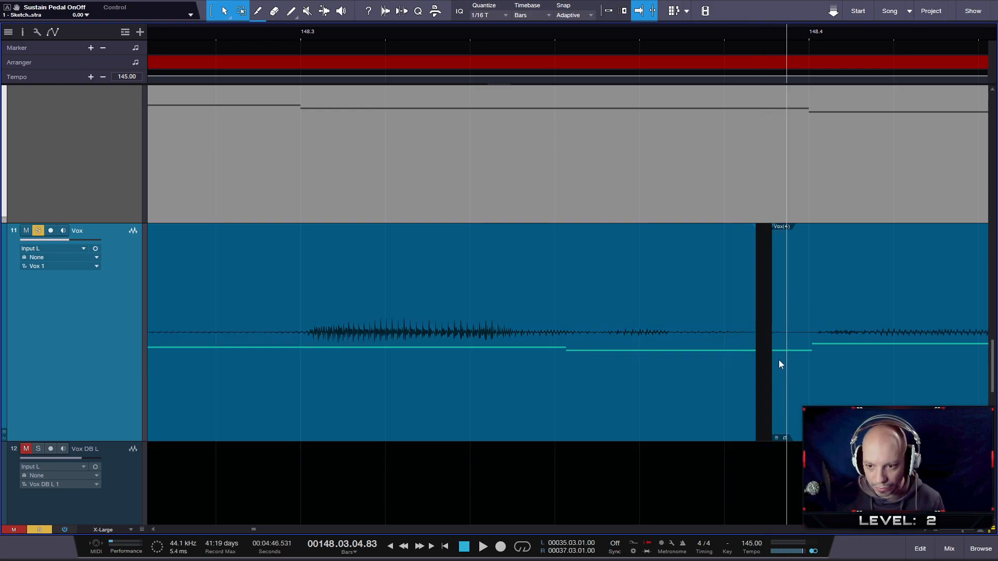
pyautogui.moveTo(759, 355); pyautogui.dragTo(793, 343)
pyautogui.click(800, 395)
pyautogui.keyDown('shift'); pyautogui.click(747, 434); pyautogui.keyUp('shift')
pyautogui.press('x')
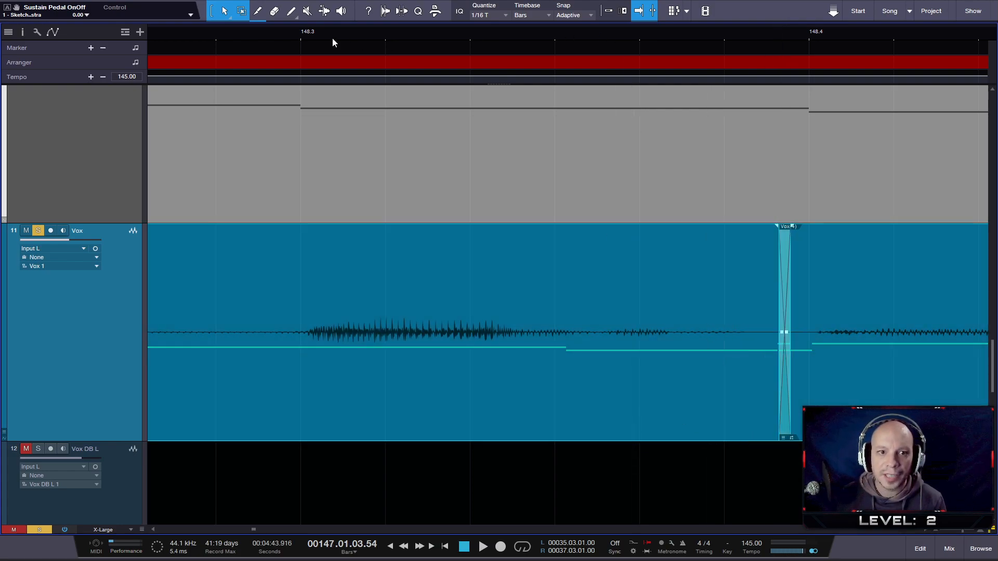
# - Play back the vocal phrase with the guide to just past bar 149 and check the crossfade before beat 148.4
pyautogui.click(221, 31)
pyautogui.press('space')
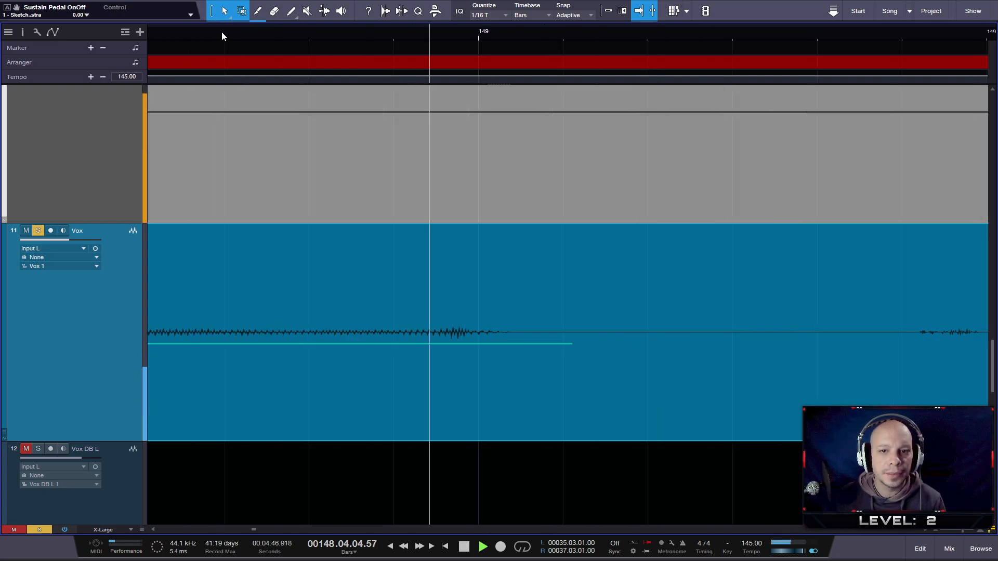
pyautogui.press('space')
pyautogui.click(276, 36)
pyautogui.press('space')
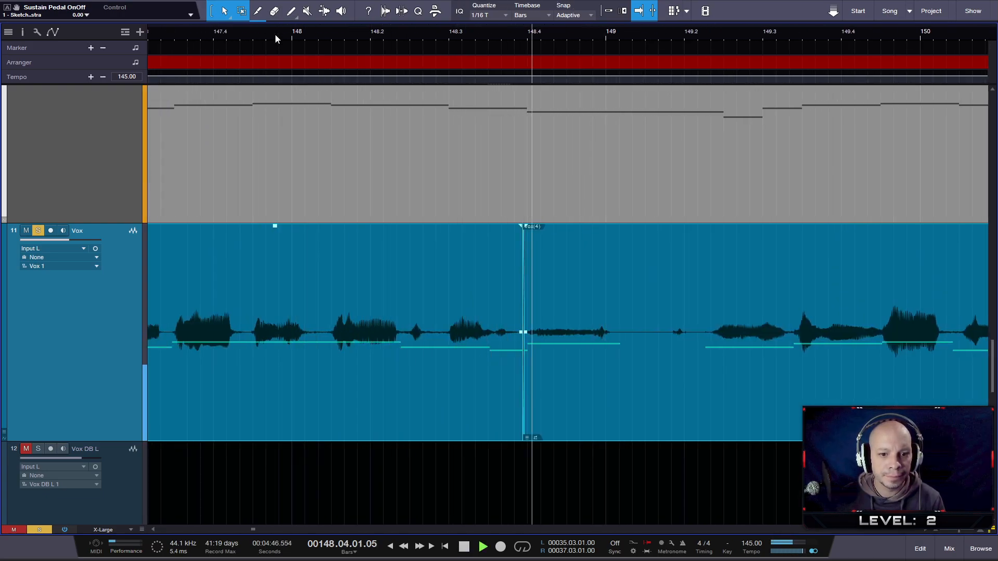
pyautogui.press('space')
# - Examine the edited Vox sections against the guide notes across bars 143 to 153
pyautogui.moveTo(275, 35); pyautogui.dragTo(497, 41)
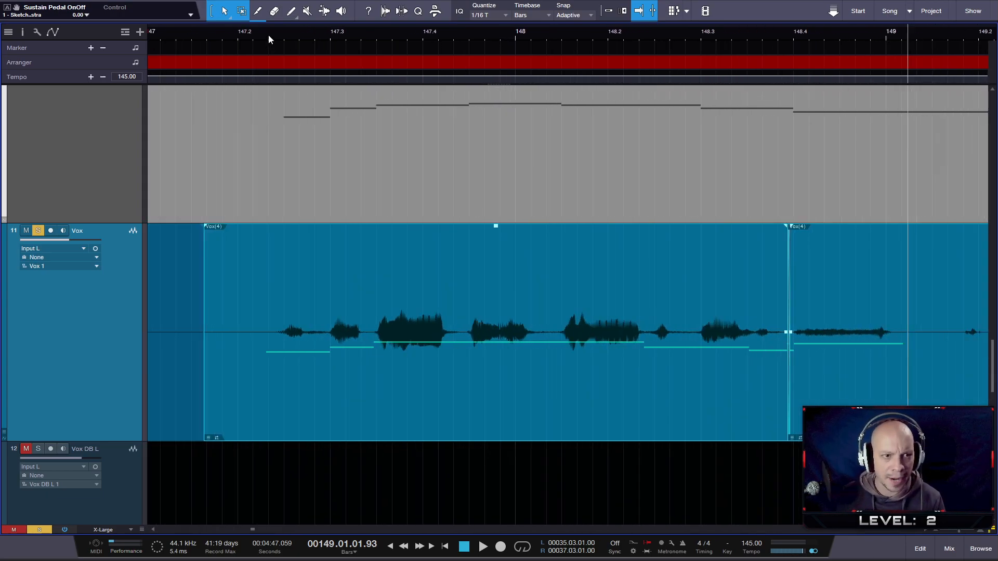
pyautogui.scroll(2, 202, 152)
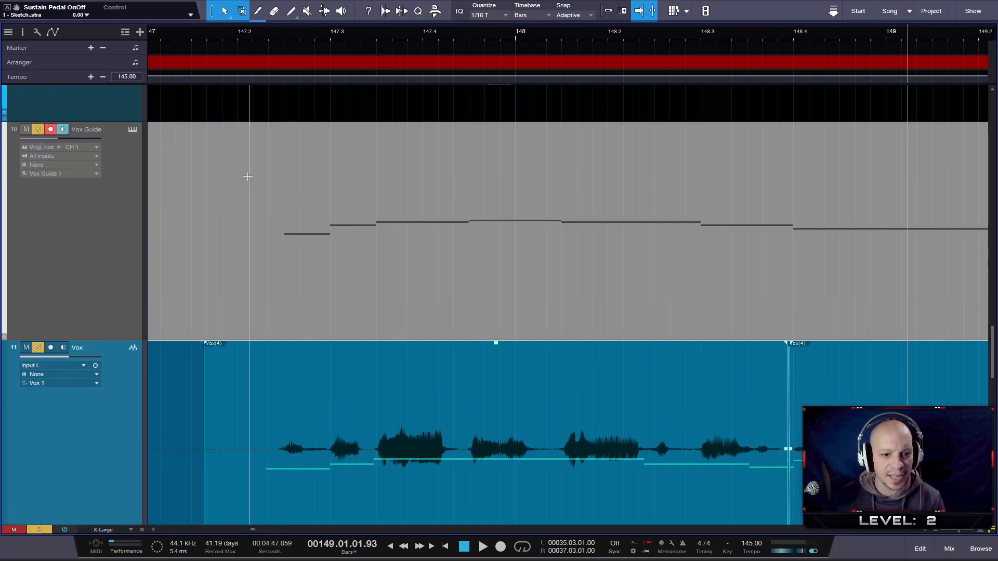
pyautogui.scroll(-2, 385, 289)
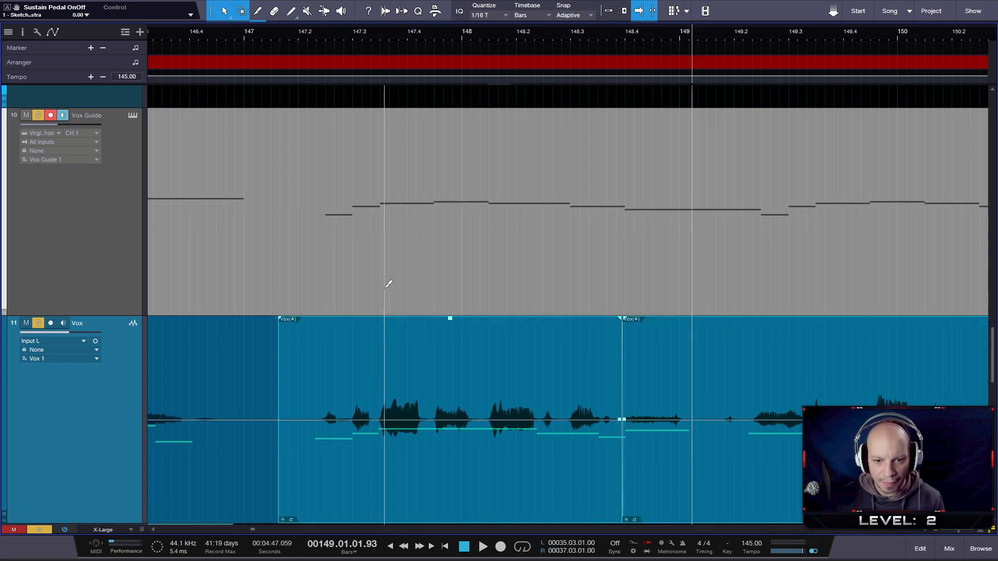
pyautogui.scroll(-3, 579, 353)
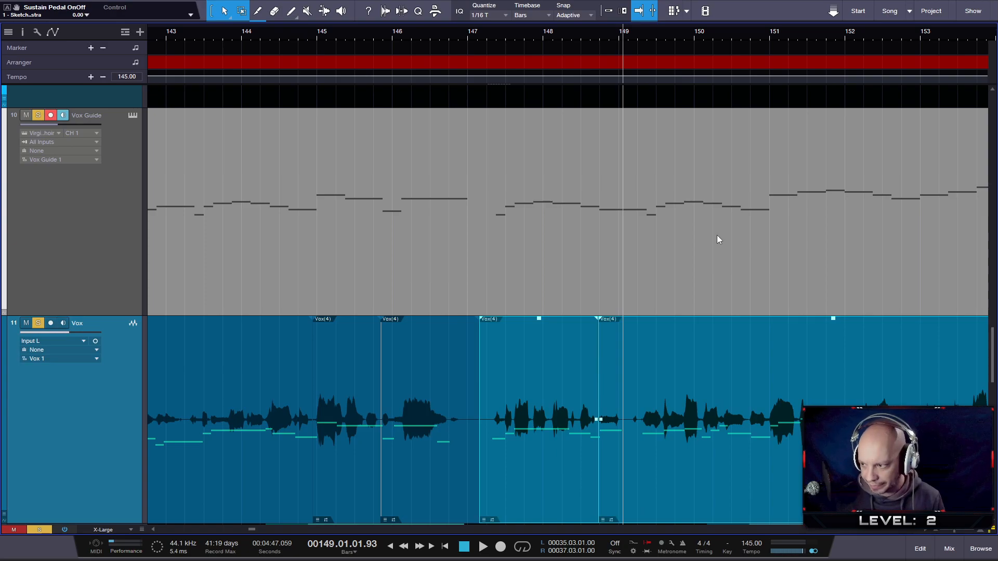
pyautogui.scroll(-4, 597, 213)
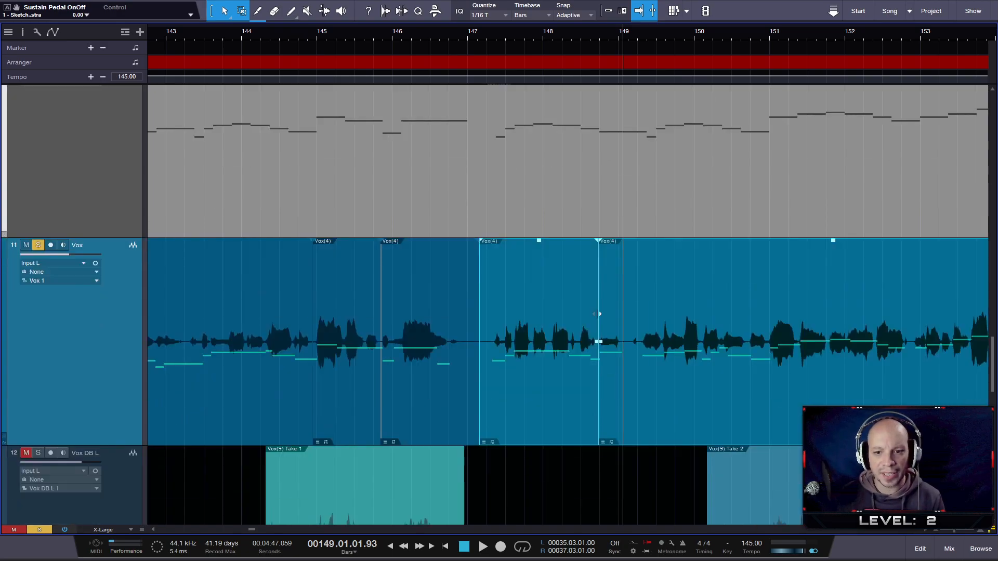
pyautogui.scroll(3, 566, 168)
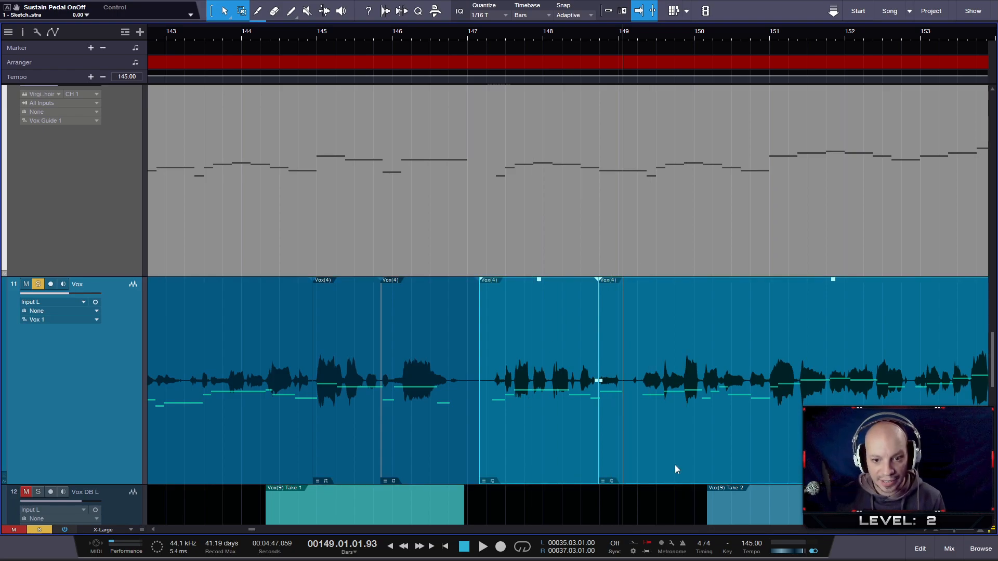
pyautogui.scroll(2, 596, 437)
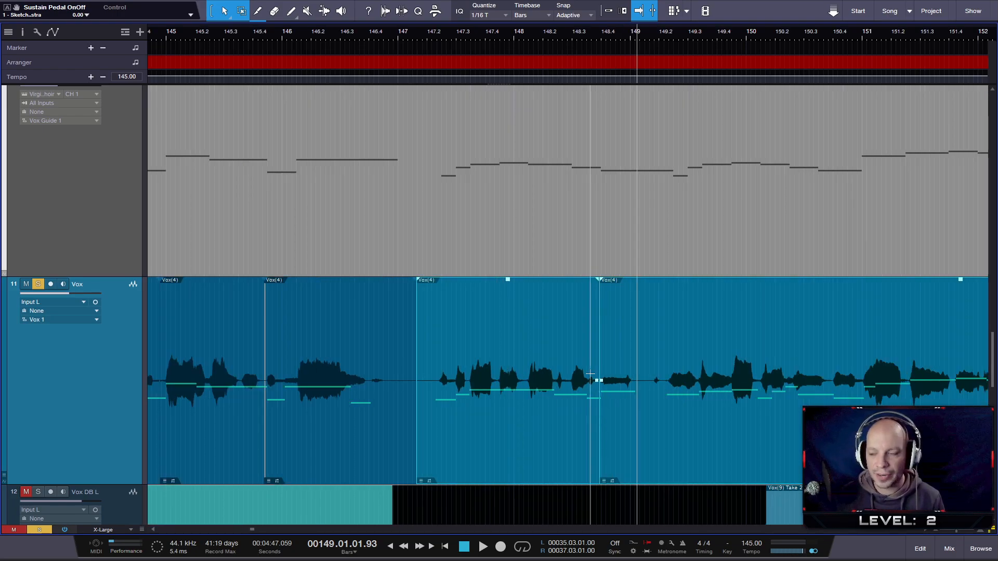
# - Try the guide note starting just after beat 148.4 at G 3, and return it to F 3
pyautogui.doubleClick(518, 219)
pyautogui.moveTo(668, 460); pyautogui.dragTo(668, 460)
pyautogui.click(637, 323)
pyautogui.moveTo(637, 323); pyautogui.dragTo(641, 397)
pyautogui.press('Up')
pyautogui.press('Up')
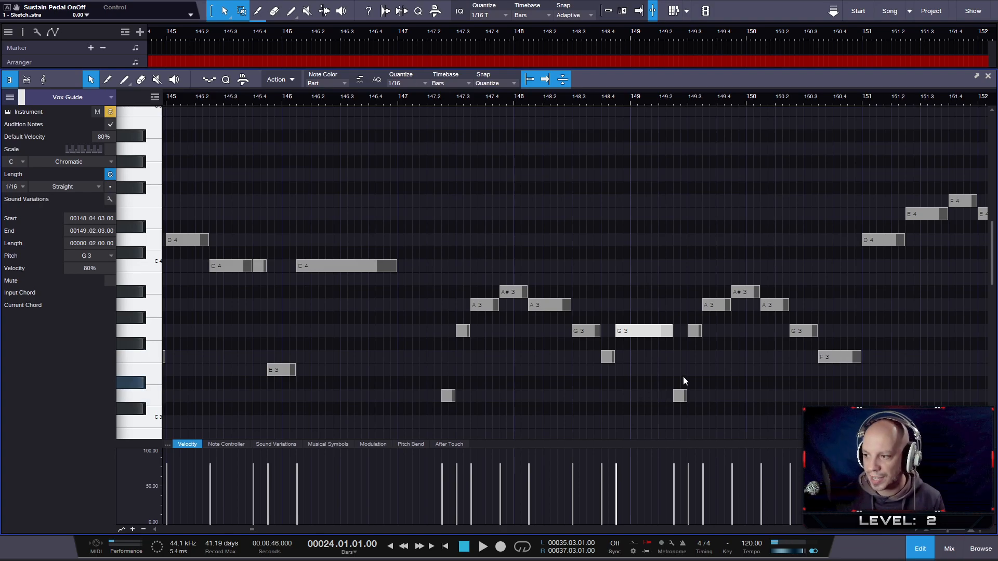
pyautogui.press('Down')
pyautogui.press('Down')
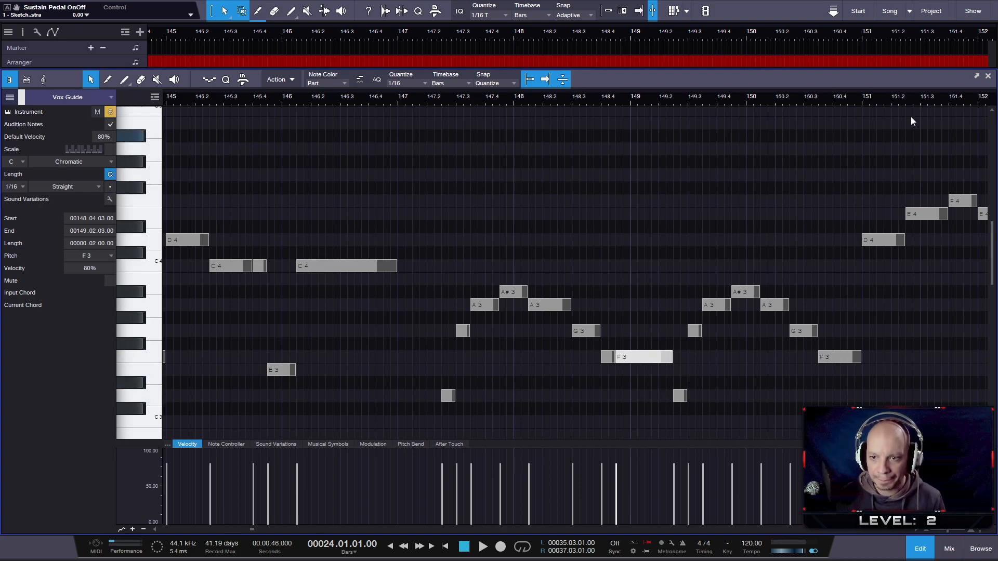
pyautogui.click(988, 77)
# - Play back the Vox phrase with the guide from just past bar 147 to around beat 148.2
pyautogui.scroll(-2, 423, 318)
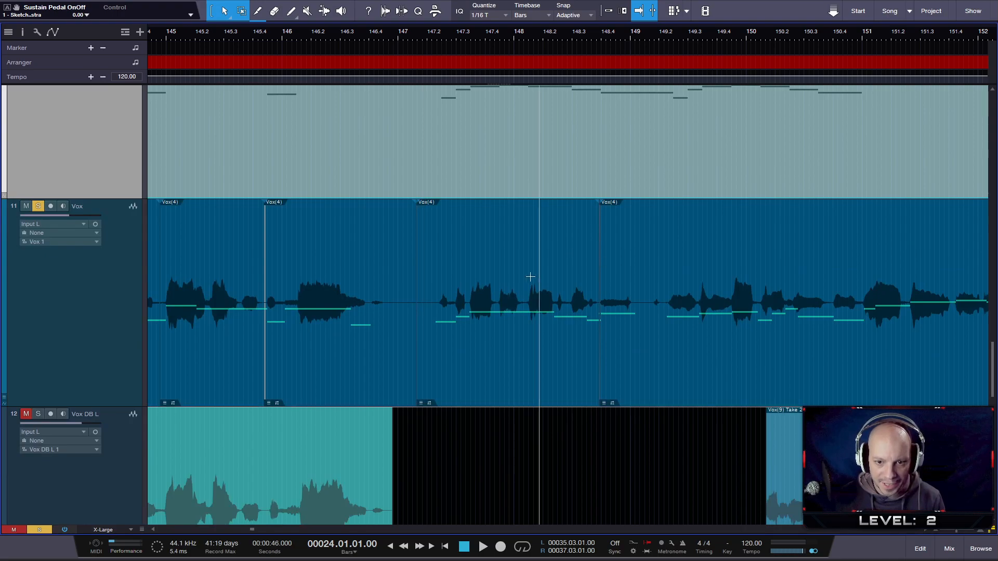
pyautogui.scroll(2, 500, 272)
pyautogui.scroll(-2, 500, 312)
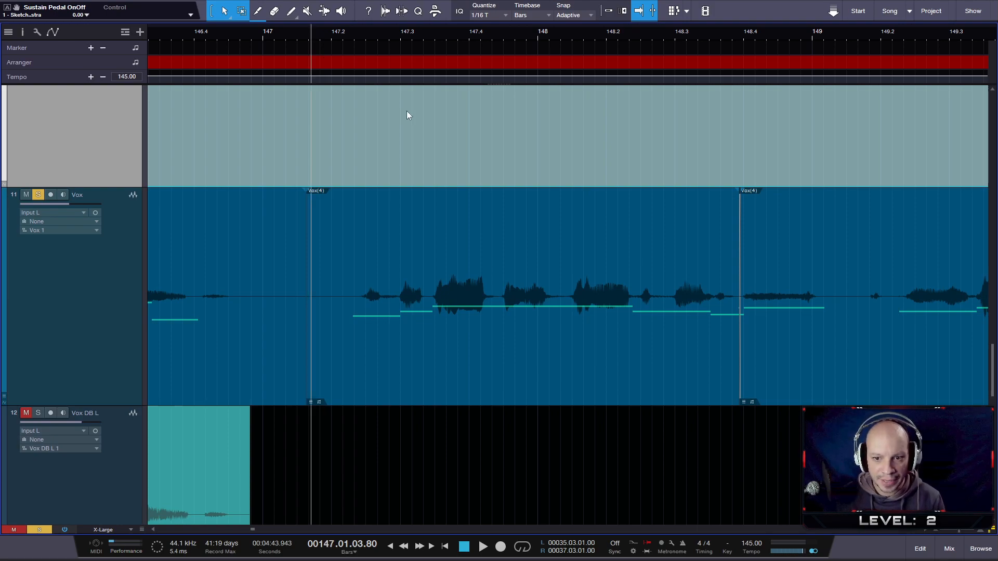
pyautogui.press('space')
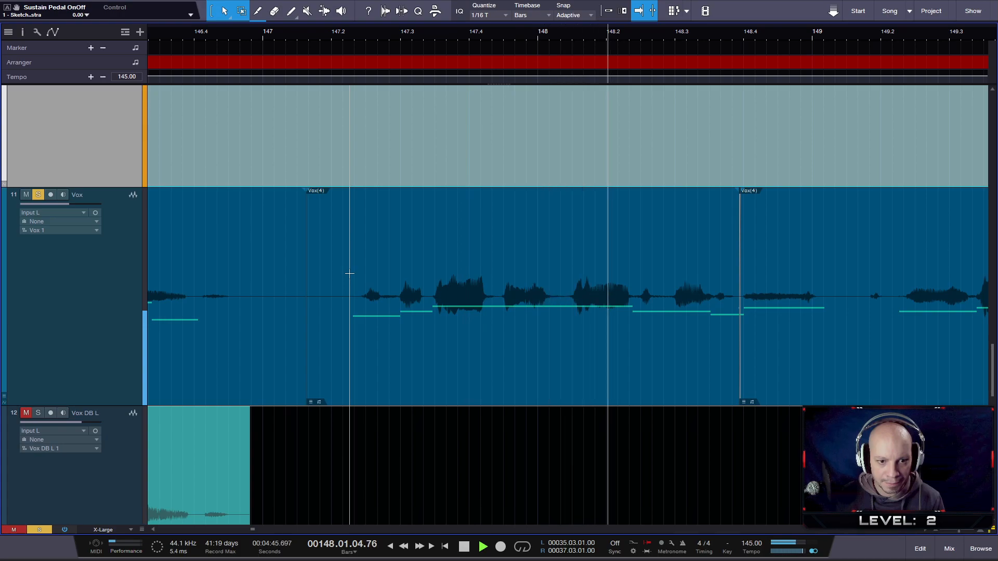
pyautogui.press('space')
# - Split Vox in the gap just before beat 147.3 and slip the following section's audio slightly earlier
pyautogui.scroll(3, 403, 318)
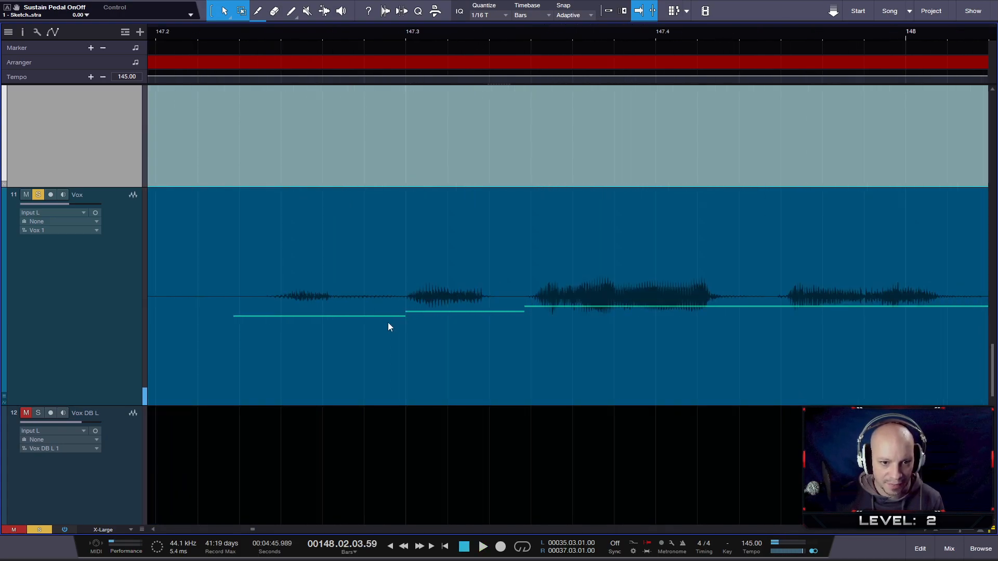
pyautogui.press('3')
pyautogui.click(389, 318)
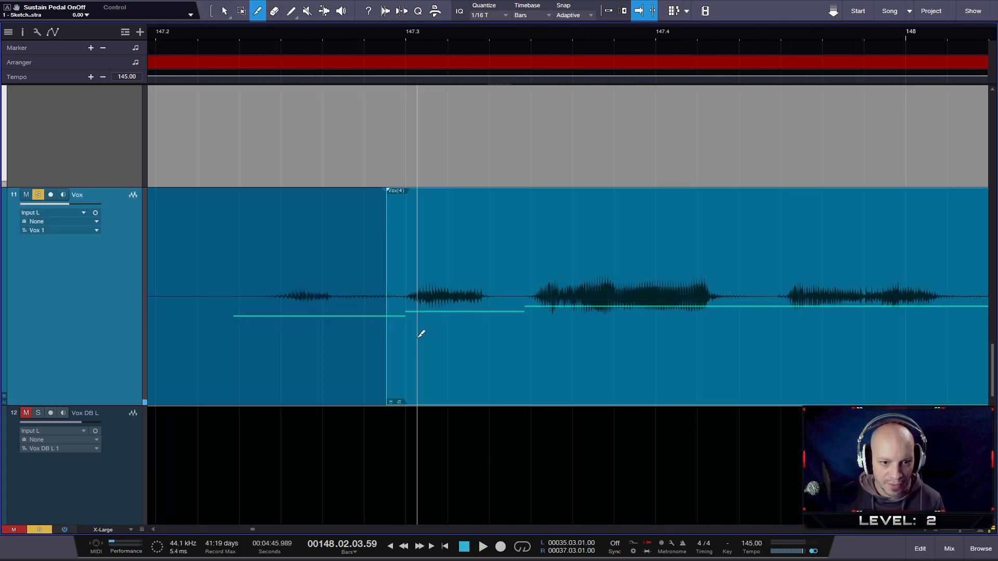
pyautogui.moveTo(419, 355); pyautogui.dragTo(418, 355)
pyautogui.keyDown('ctrl'); pyautogui.scroll(-2, 530, 363); pyautogui.keyUp('ctrl')
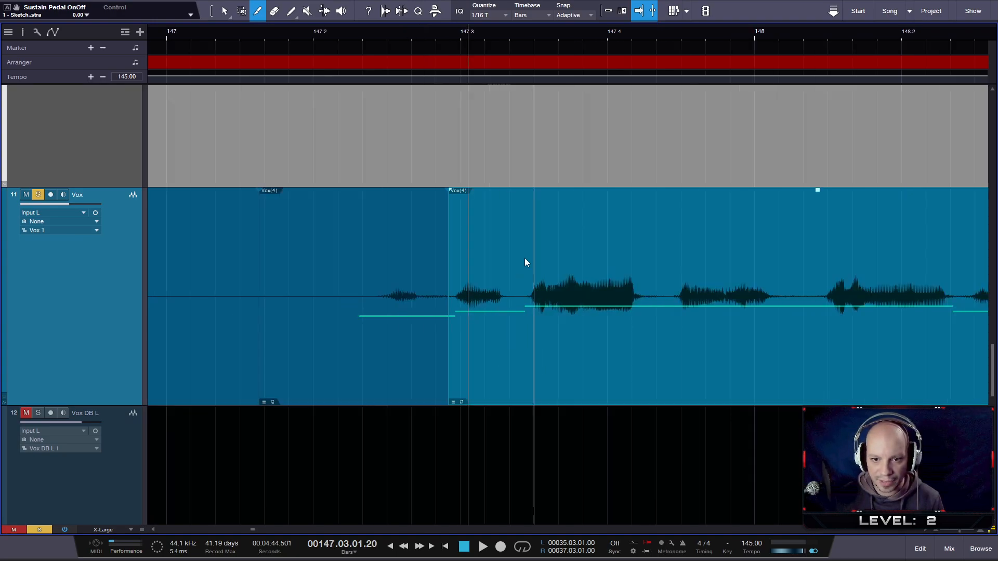
# - Play back the newly split Vox section with the guide from beat 147.2 to past beat 149.3
pyautogui.keyDown('ctrl'); pyautogui.scroll(-1, 700, 361); pyautogui.keyUp('ctrl')
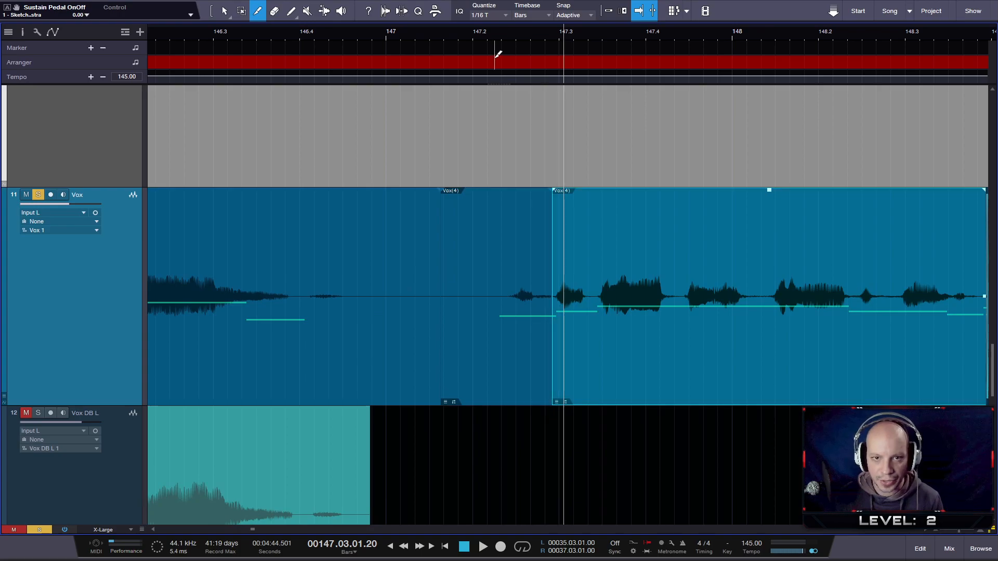
pyautogui.click(477, 42)
pyautogui.click(477, 37)
pyautogui.press('space')
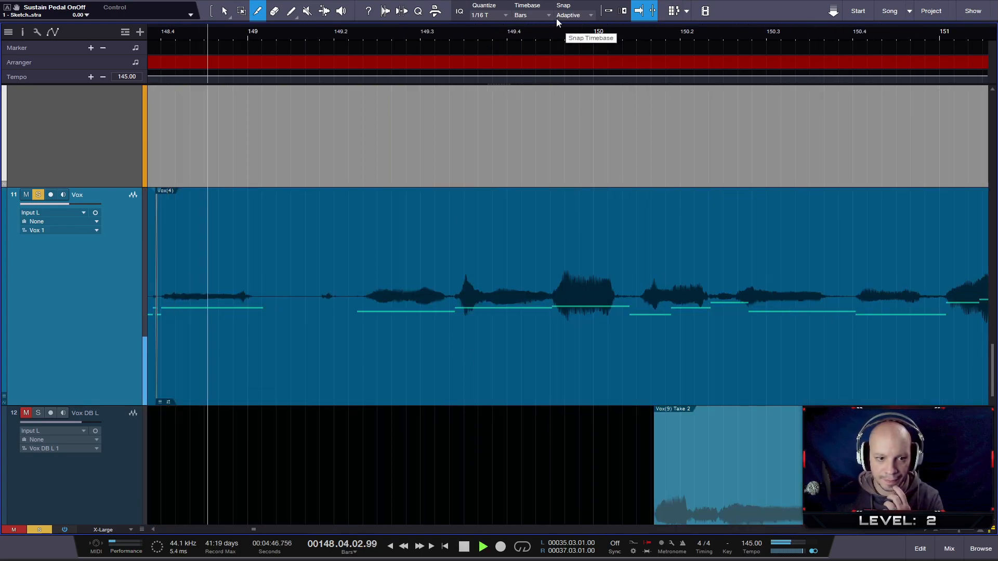
pyautogui.scroll(3, 311, 207)
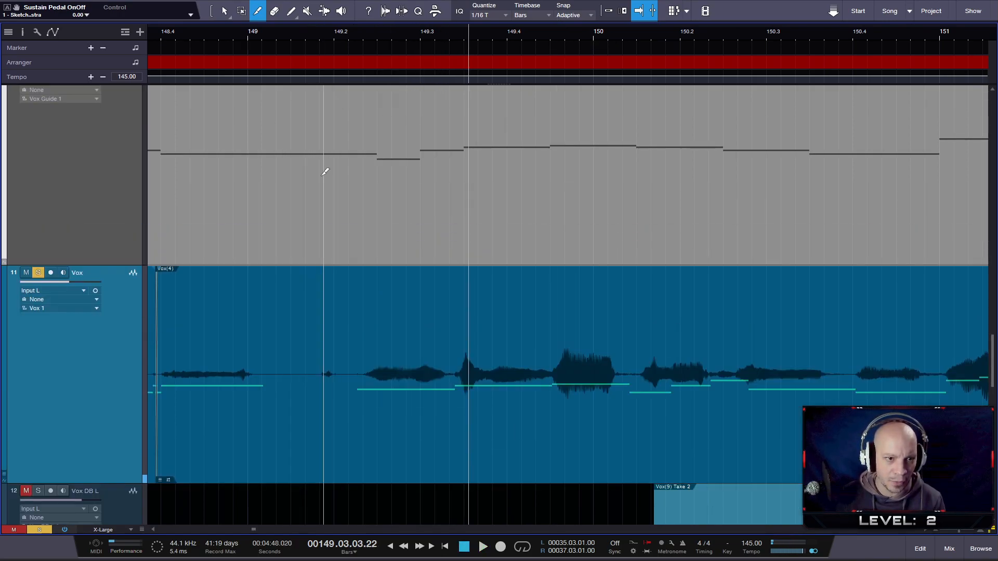
pyautogui.press('1')
pyautogui.doubleClick(317, 222)
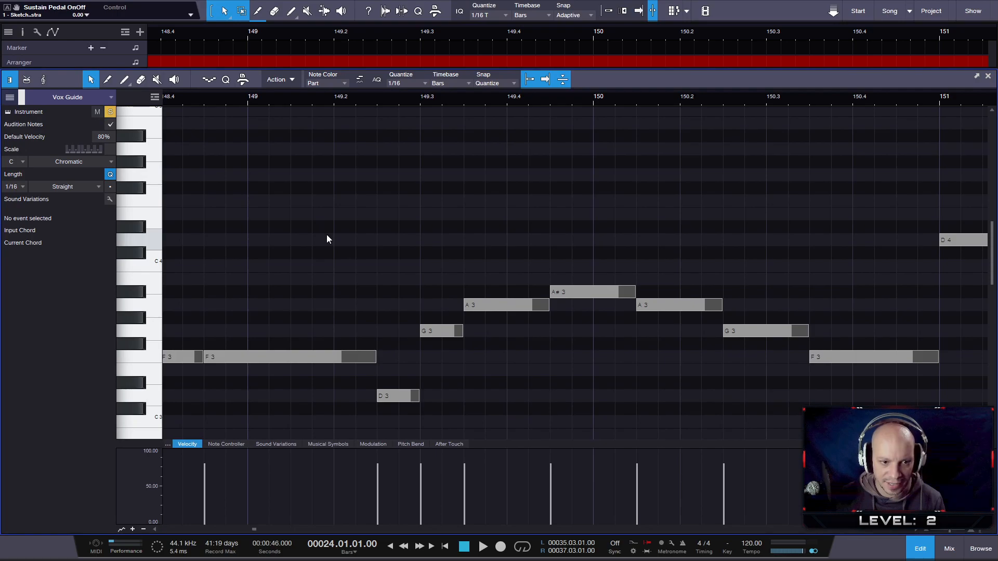
pyautogui.click(987, 76)
pyautogui.scroll(-20, 517, 219)
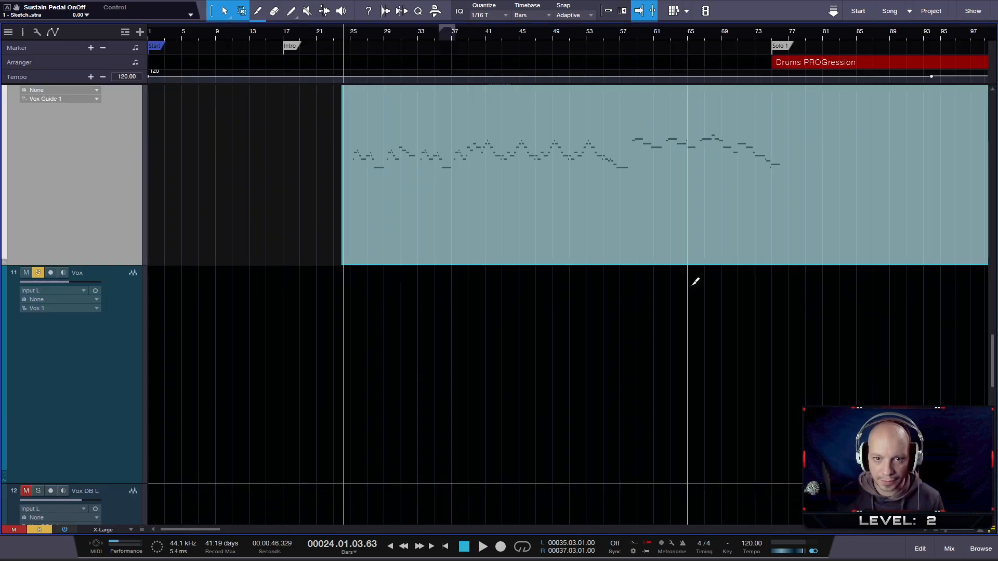
pyautogui.scroll(20, 612, 379)
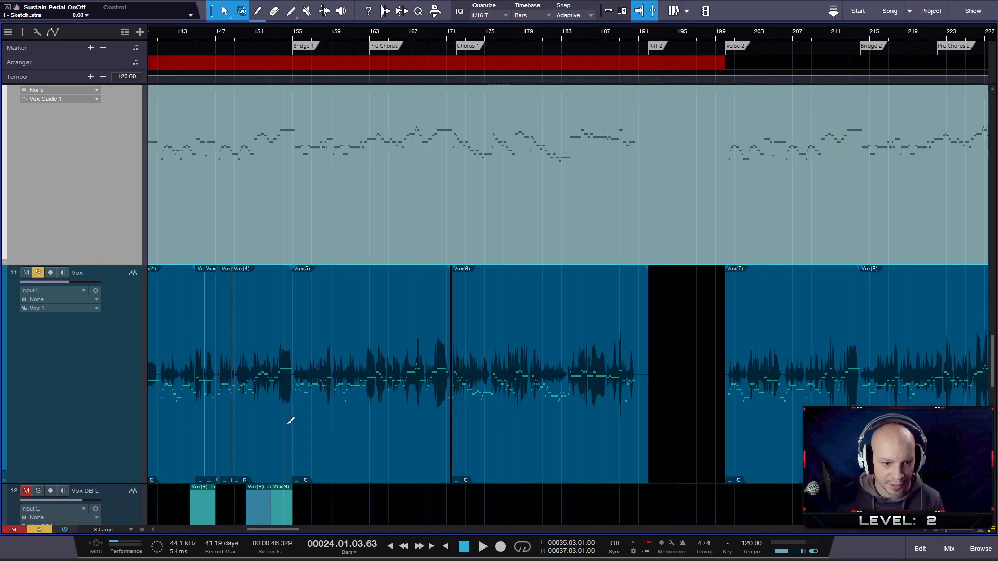
pyautogui.scroll(3, 264, 410)
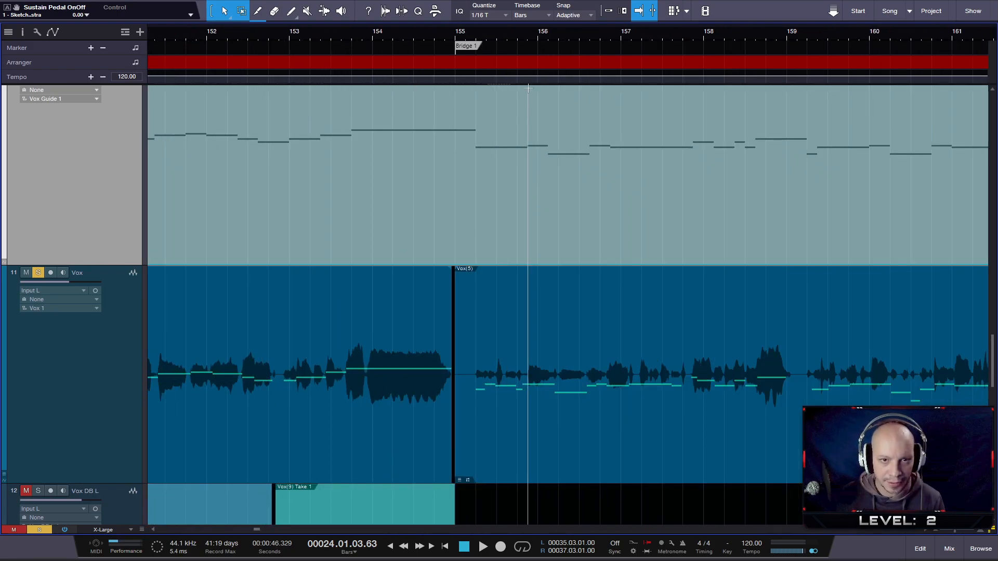
pyautogui.moveTo(453, 36); pyautogui.dragTo(589, 15)
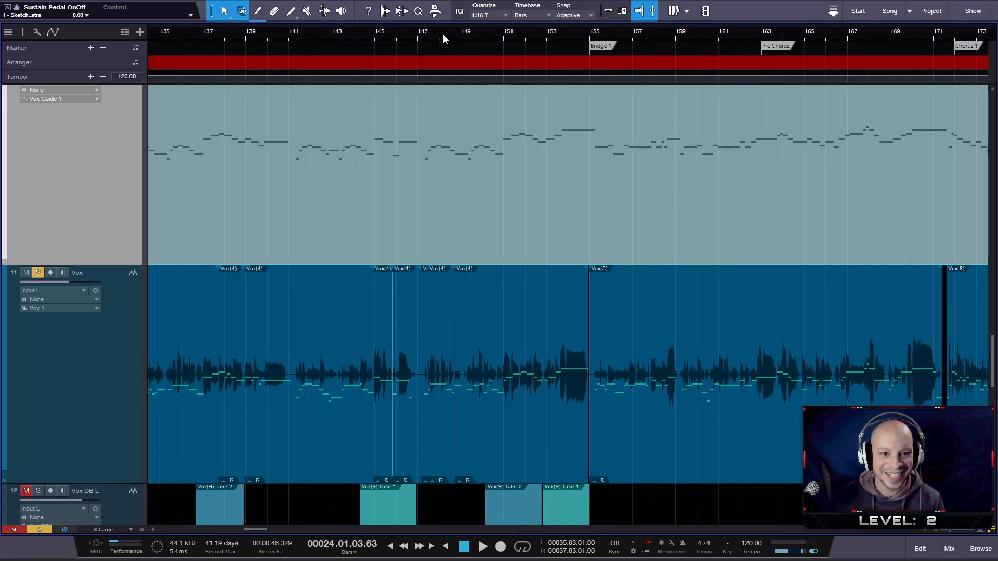
# - Audition Vox against the guide from several points between bars 141 and 147
pyautogui.press('space')
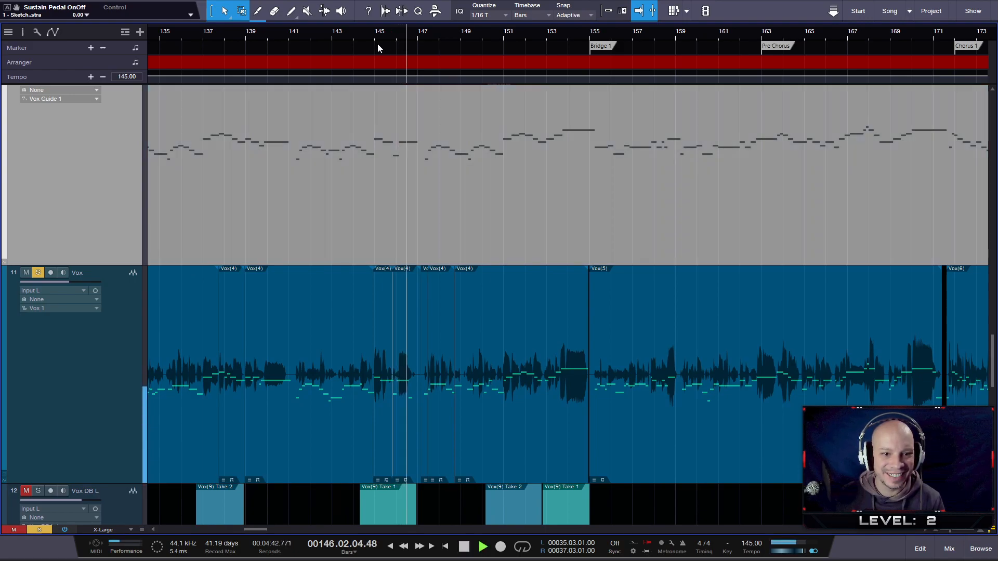
pyautogui.click(365, 39)
pyautogui.click(339, 37)
pyautogui.click(293, 35)
pyautogui.click(311, 32)
pyautogui.click(321, 32)
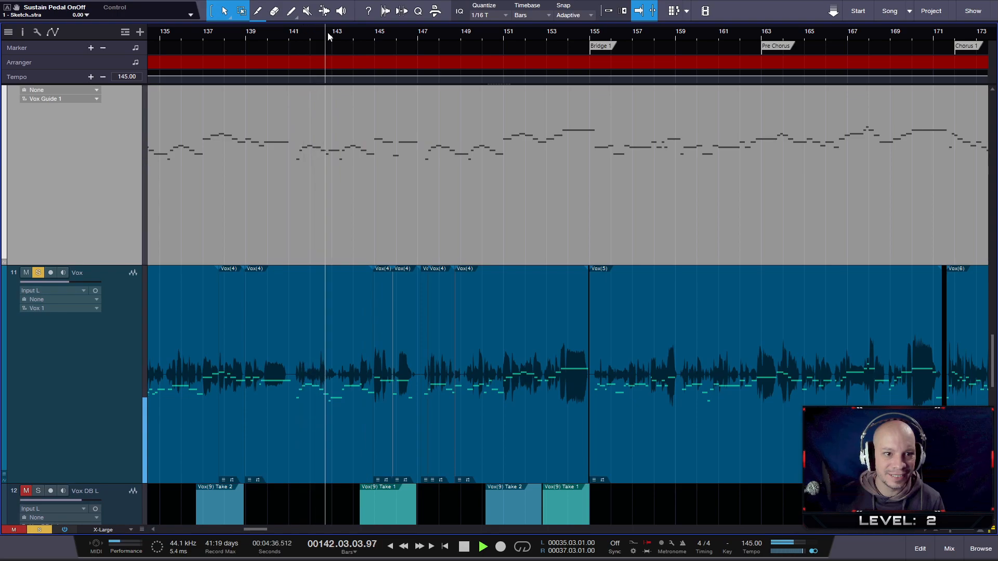
pyautogui.click(344, 33)
pyautogui.click(359, 36)
pyautogui.click(370, 37)
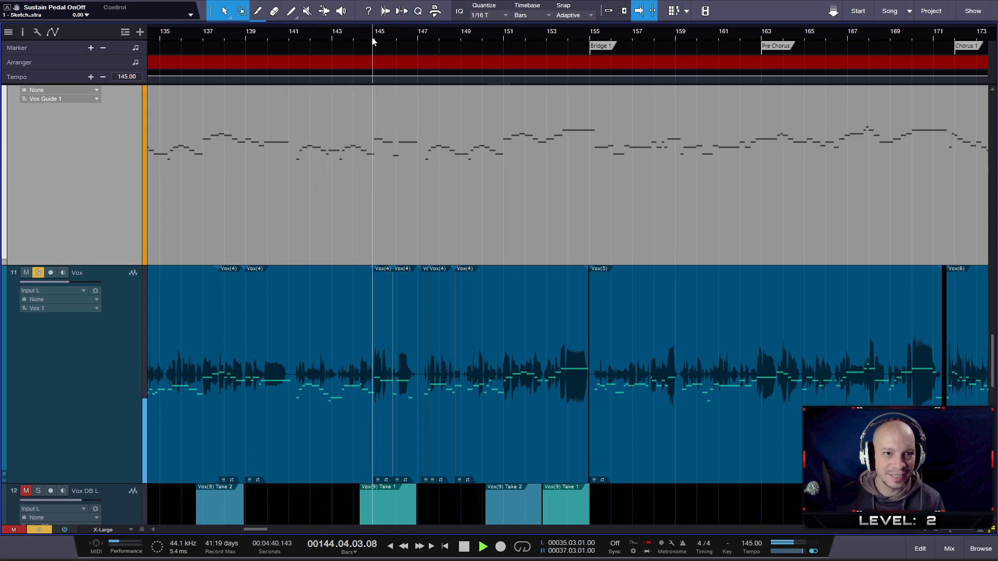
pyautogui.click(391, 36)
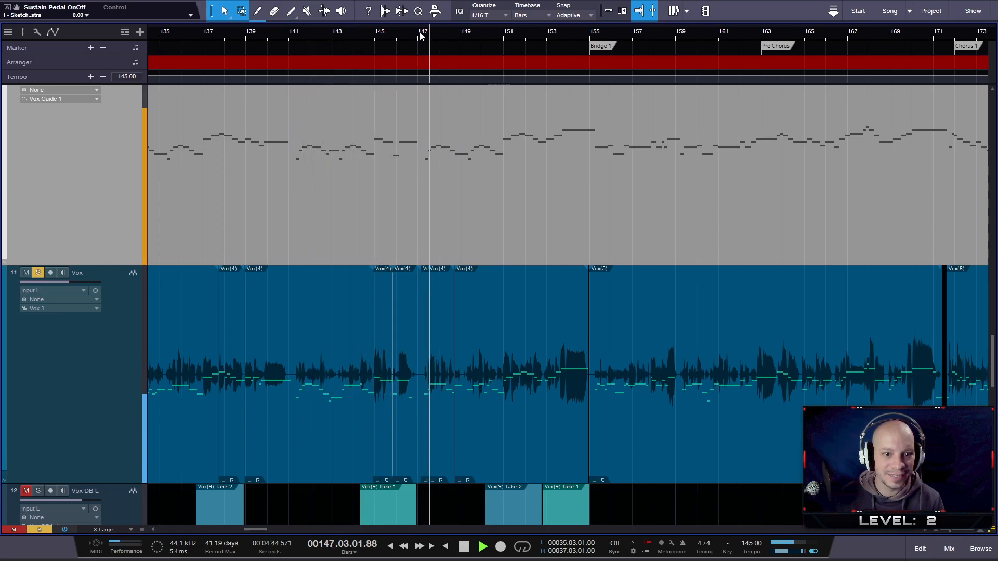
# - Play on to just past beat 149.2 and place the playback position in the vocal gap after bar 149
pyautogui.scroll(3, 499, 405)
pyautogui.scroll(2, 499, 405)
pyautogui.scroll(1, 424, 405)
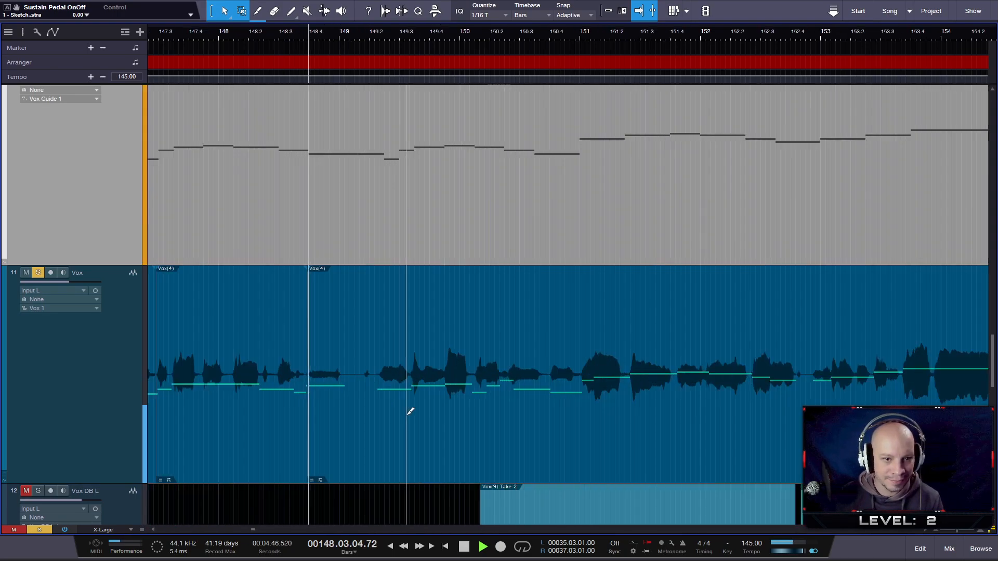
pyautogui.press('space')
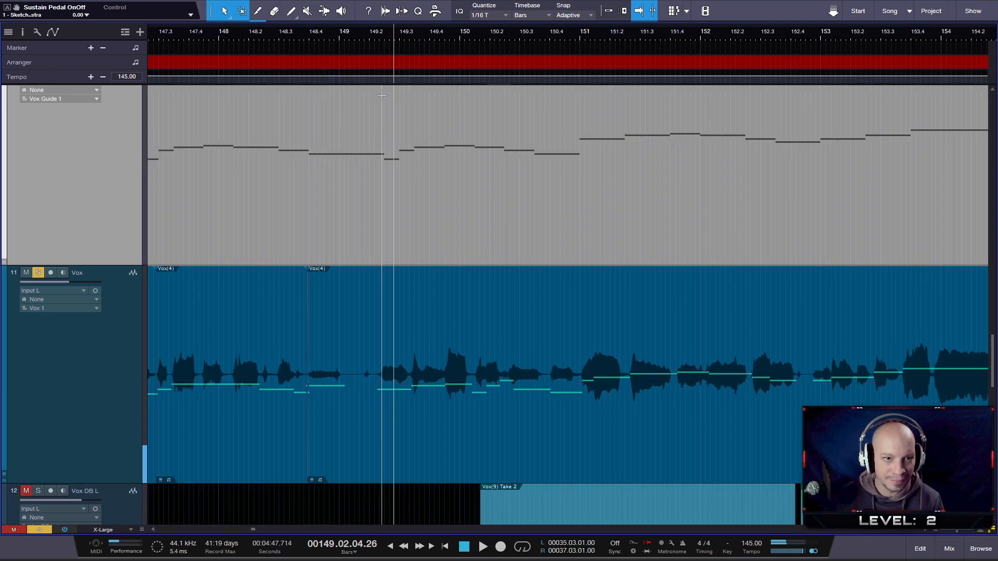
pyautogui.click(372, 34)
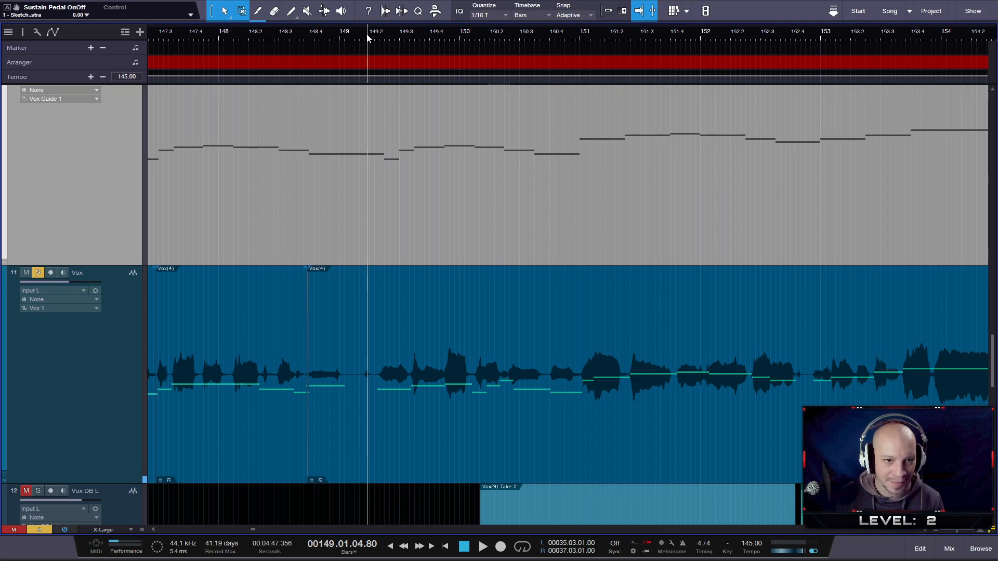
pyautogui.scroll(2, 352, 60)
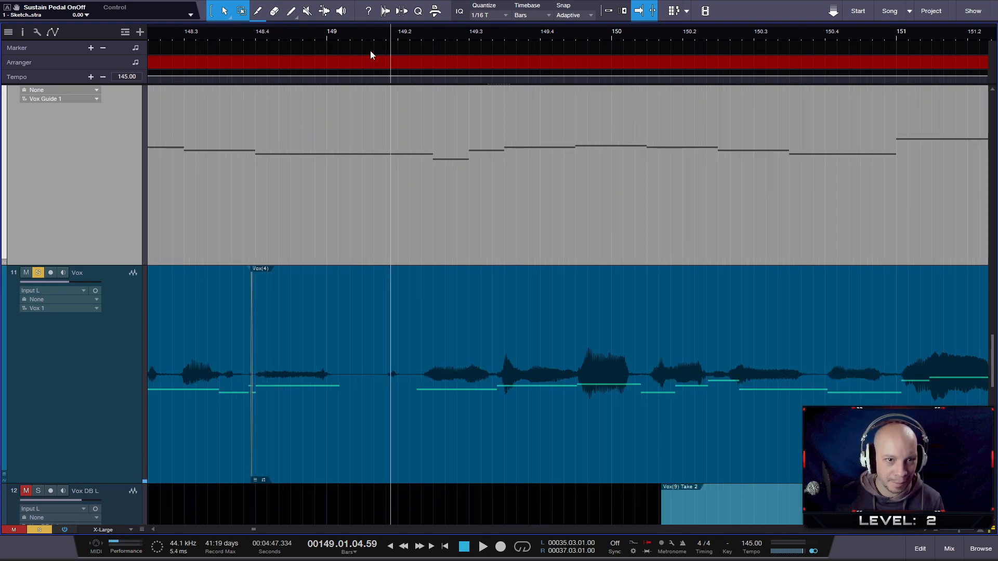
pyautogui.click(381, 35)
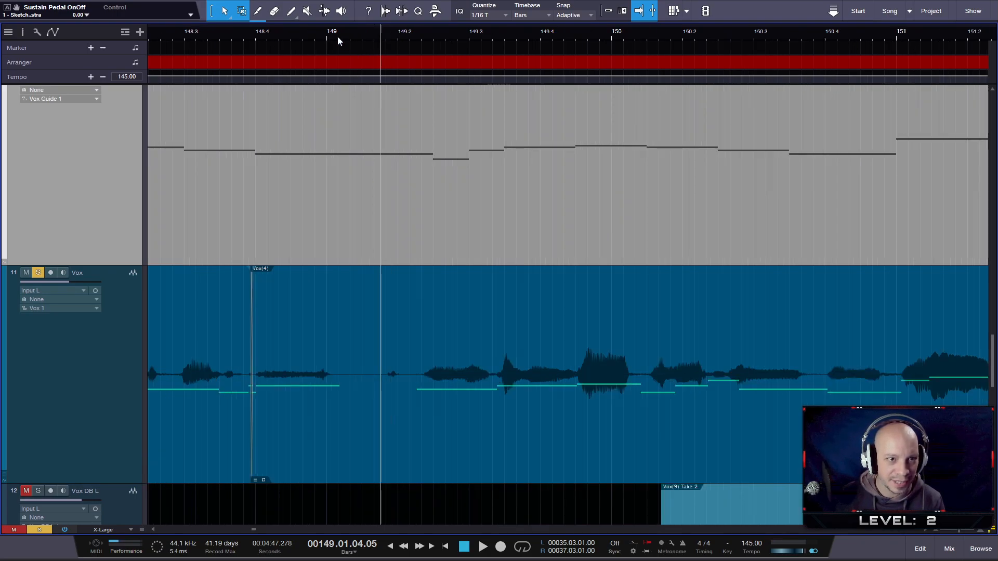
# - Open the Vox Guide notes and play them from beat 148.4 and from the D 3 after beat 149.2 to check the phrase's entry
pyautogui.doubleClick(412, 221)
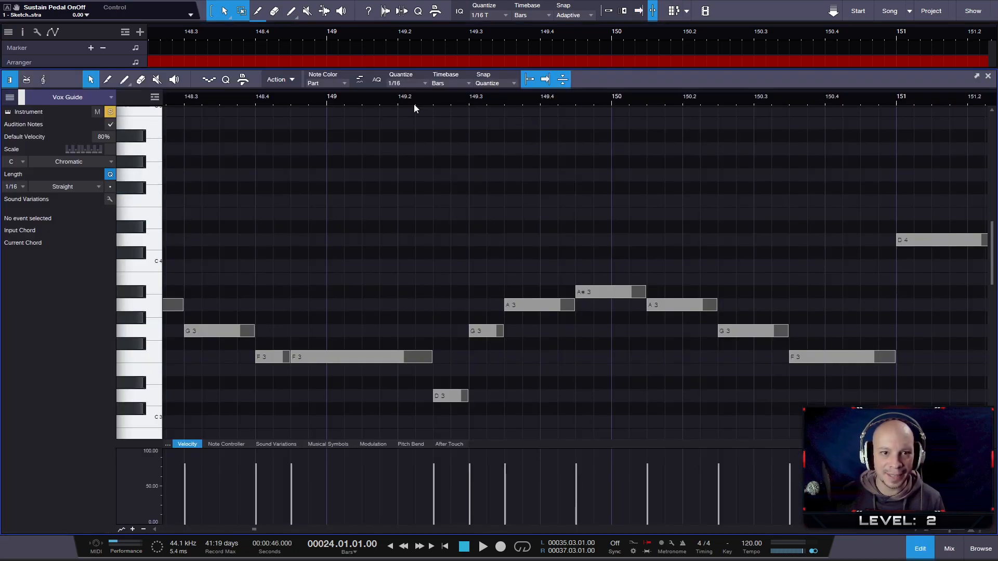
pyautogui.click(262, 96)
pyautogui.press('space')
pyautogui.press('space')
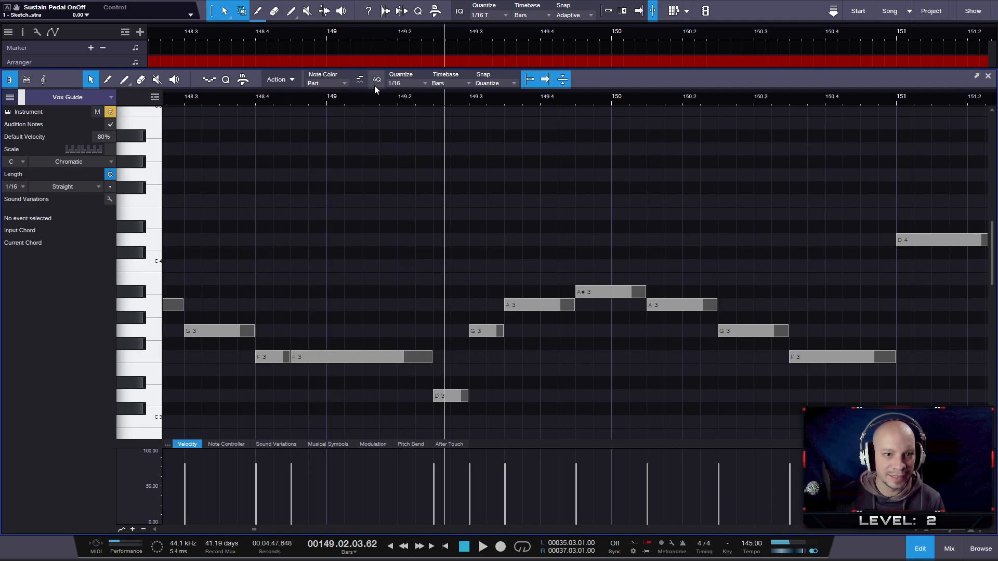
pyautogui.click(433, 96)
pyautogui.press('space')
pyautogui.press('space')
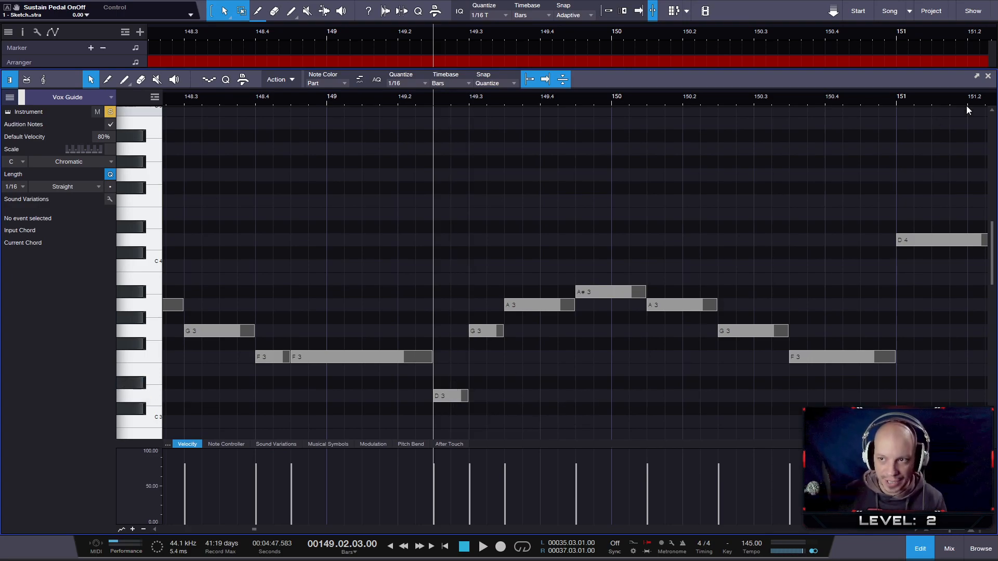
pyautogui.click(989, 76)
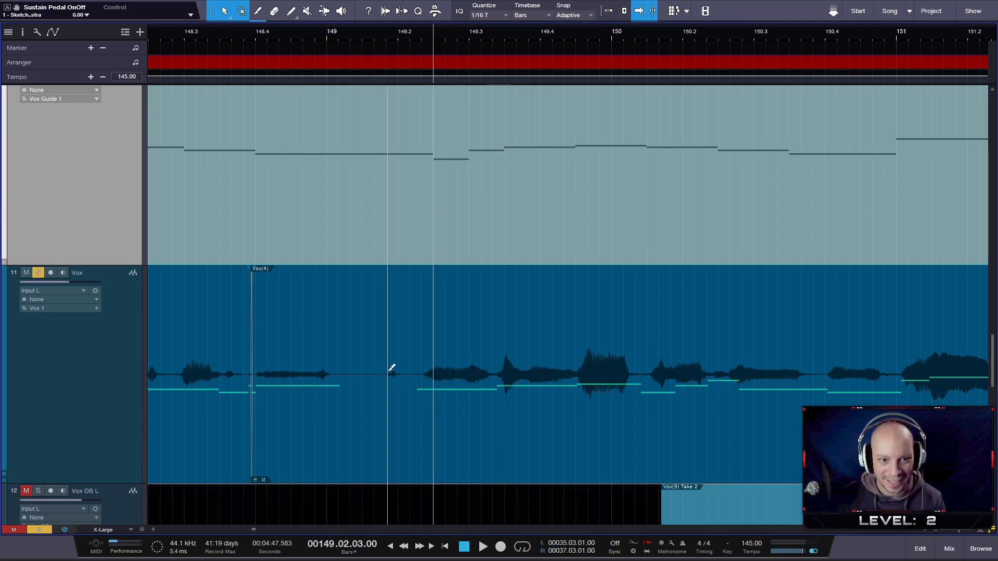
# - Play back Vox with the guide from just before bar 149 to beat 149.3
pyautogui.scroll(3, 388, 371)
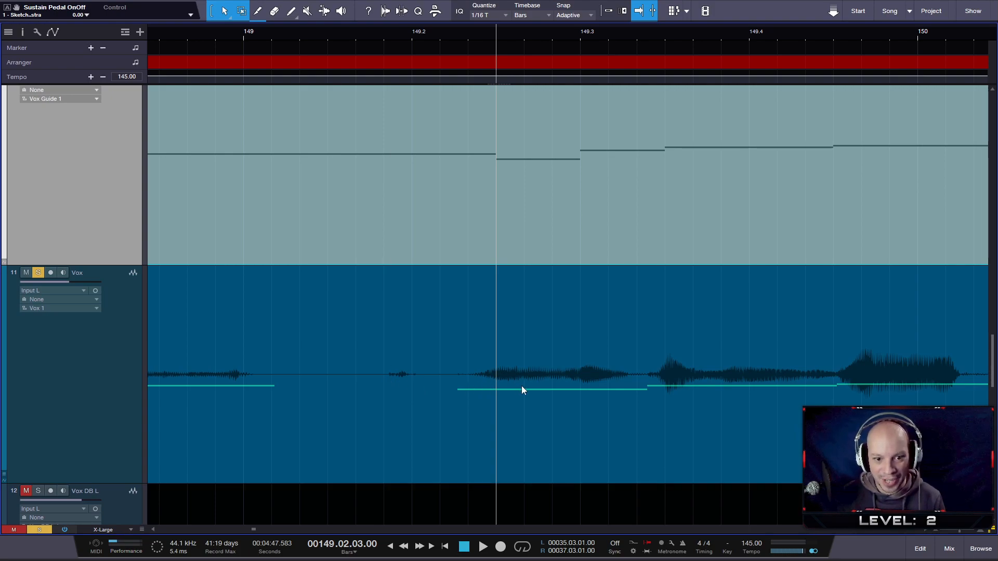
pyautogui.click(182, 33)
pyautogui.press('space')
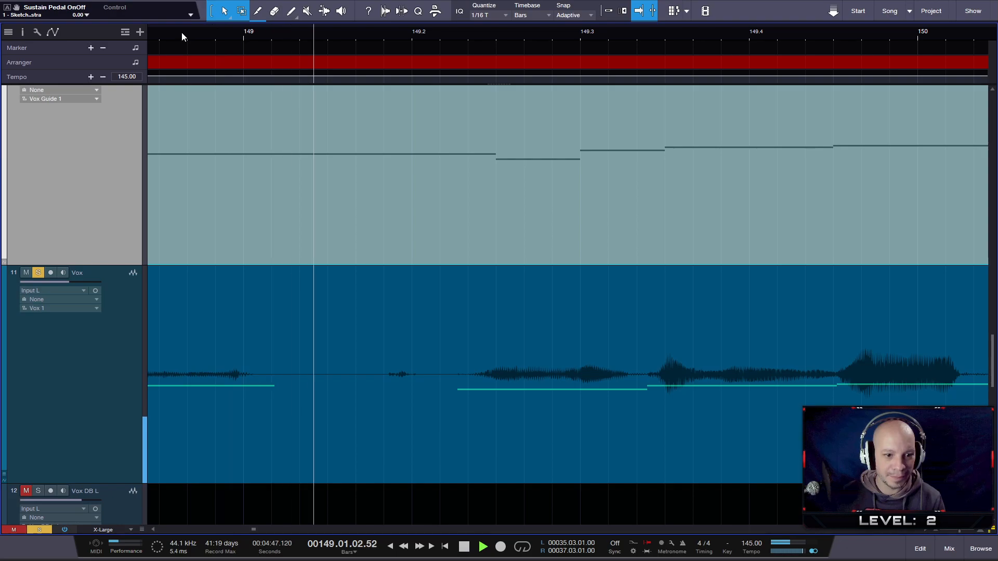
pyautogui.press('space')
# - Split Vox in the silent gap before beat 149.2 and slip the following section's audio about half a beat later
pyautogui.press('3')
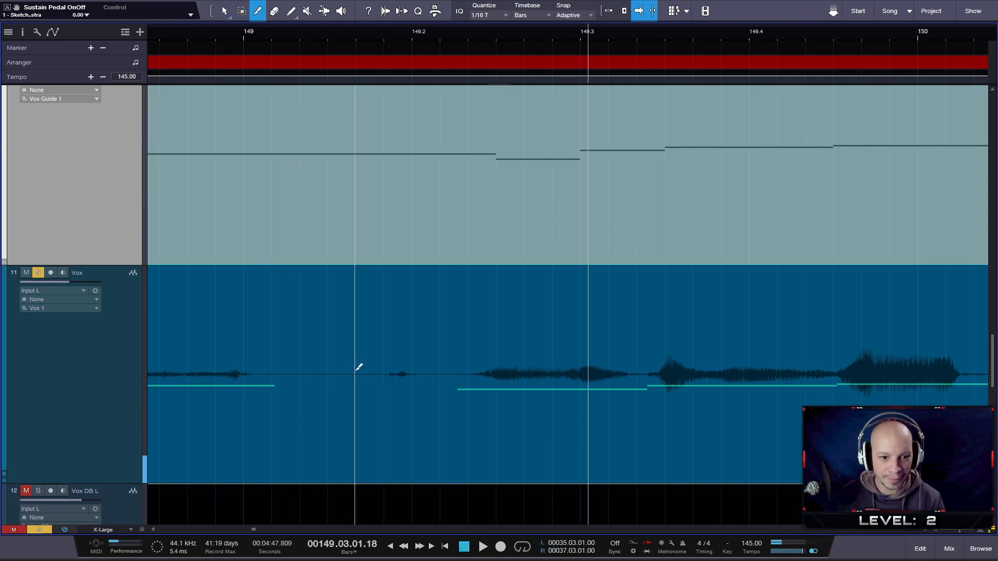
pyautogui.click(359, 370)
pyautogui.moveTo(430, 456); pyautogui.dragTo(513, 449)
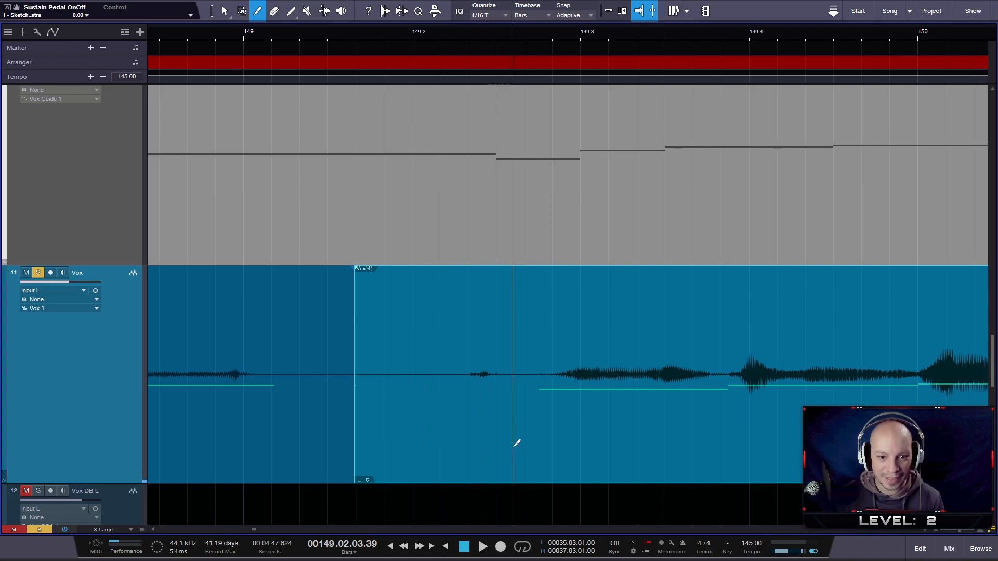
# - Play back the slipped Vox section with the guide from around beat 148.2 to beat 150.2
pyautogui.moveTo(313, 35); pyautogui.dragTo(384, 10)
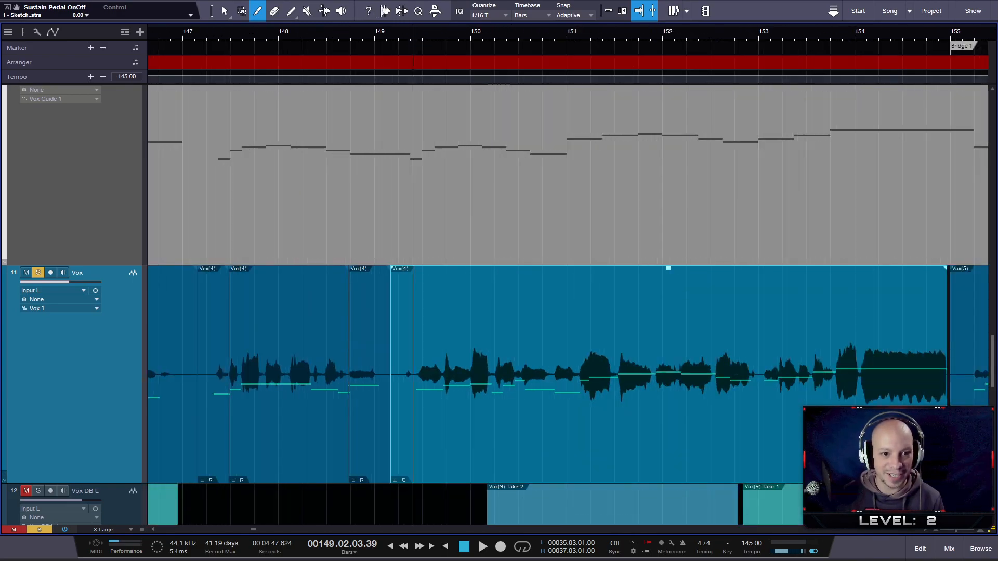
pyautogui.moveTo(318, 32); pyautogui.dragTo(316, 34)
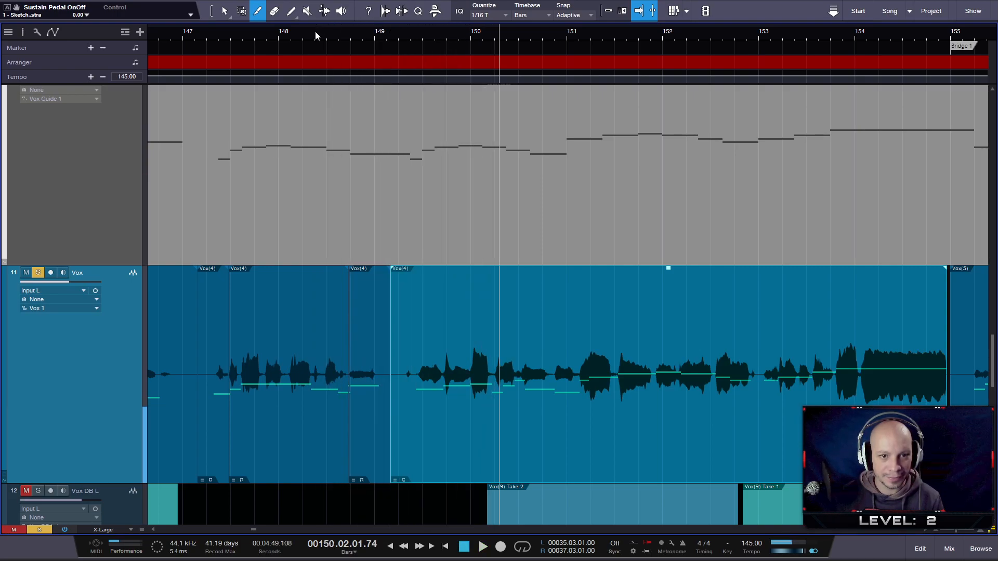
# - Play back Vox with the guide from around beat 148.3 to beat 150.3
pyautogui.click(338, 37)
pyautogui.press('space')
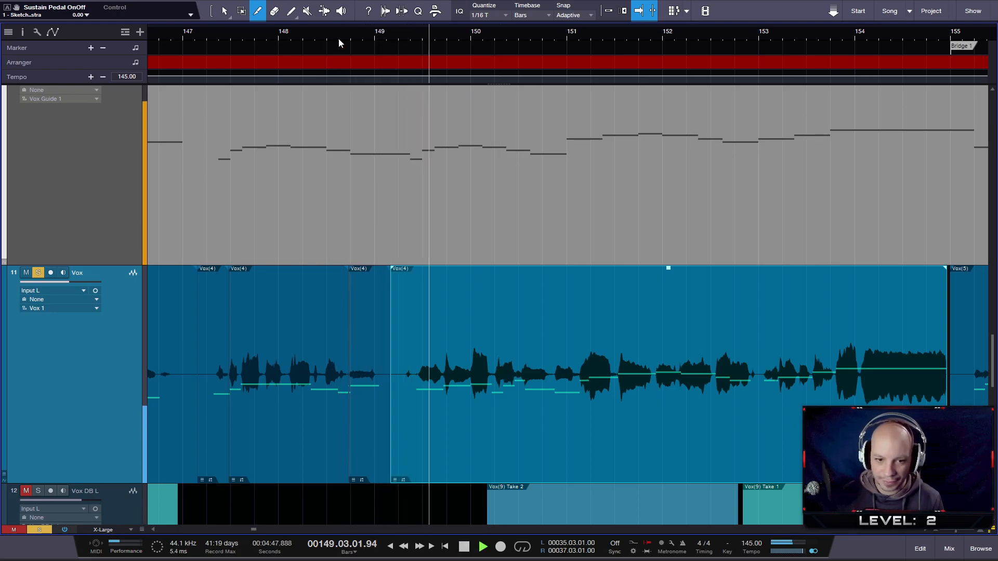
pyautogui.press('space')
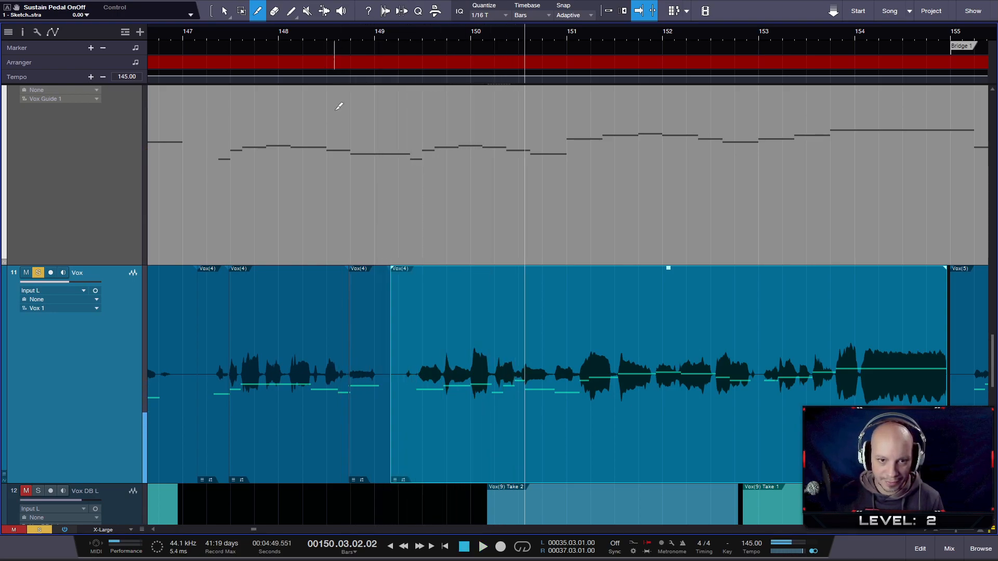
# - Compare Vox with the guide around bar 150 and play it in two passes from just before beat 149.2 to beat 151.2
pyautogui.scroll(2, 391, 345)
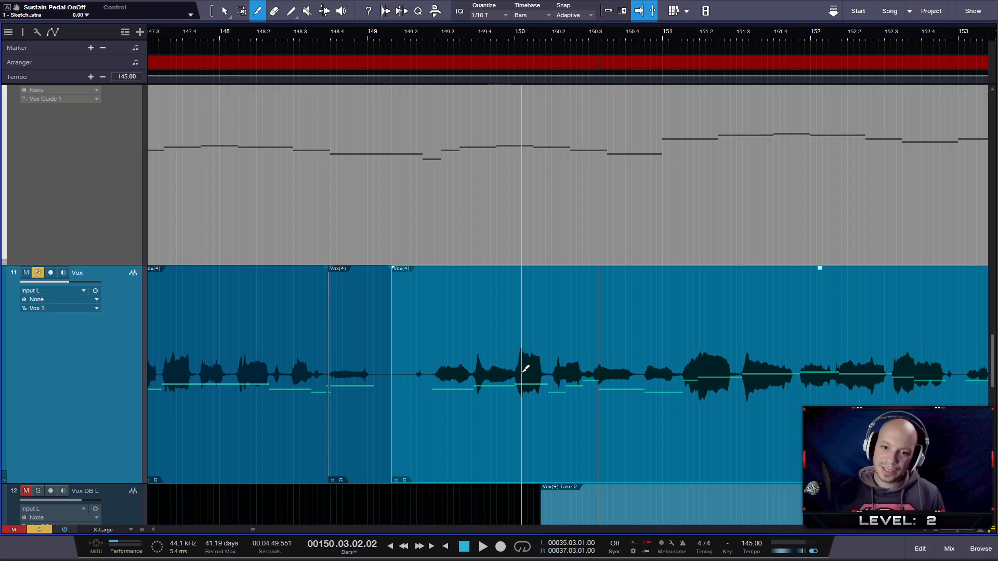
pyautogui.scroll(2, 475, 387)
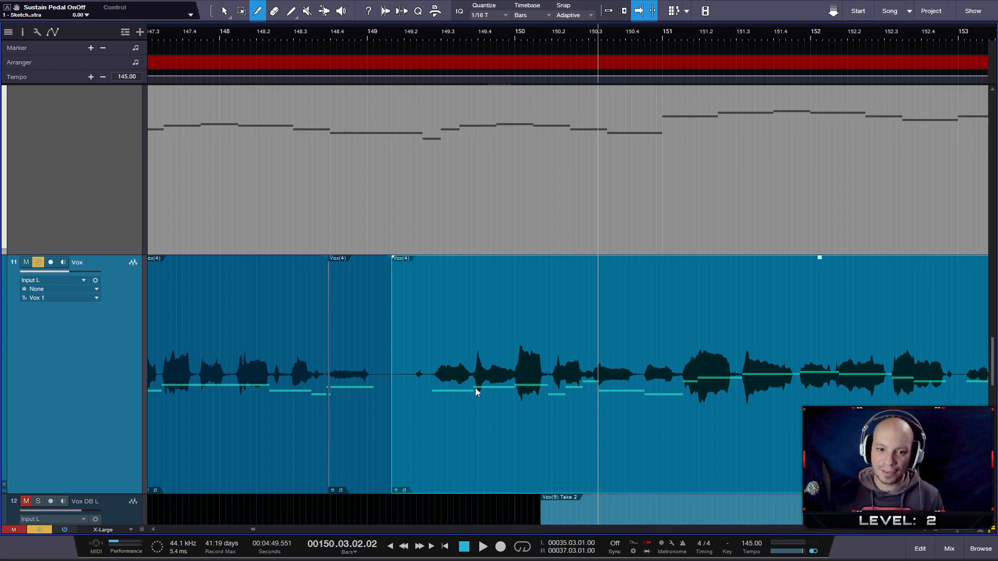
pyautogui.scroll(2, 466, 391)
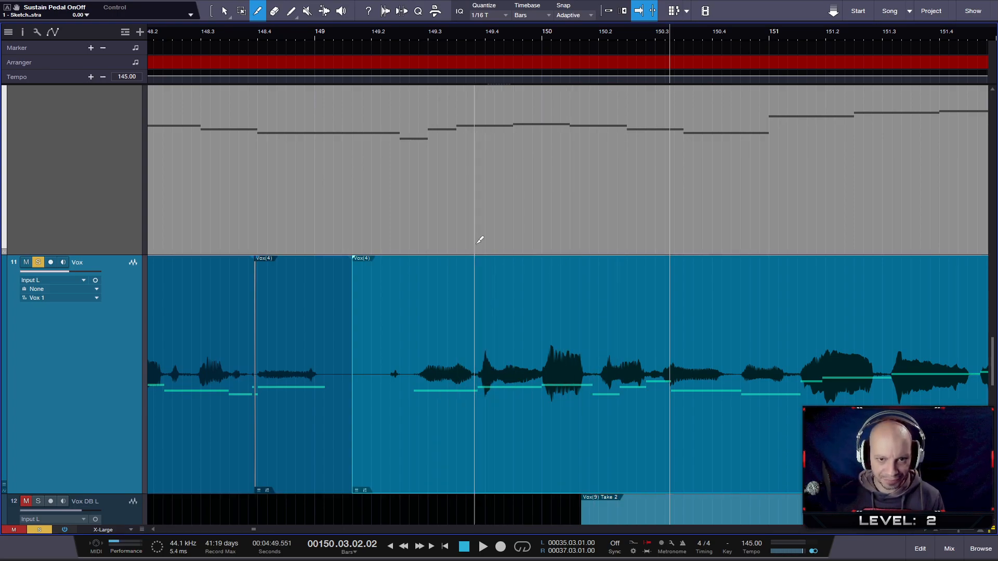
pyautogui.click(363, 30)
pyautogui.press('space')
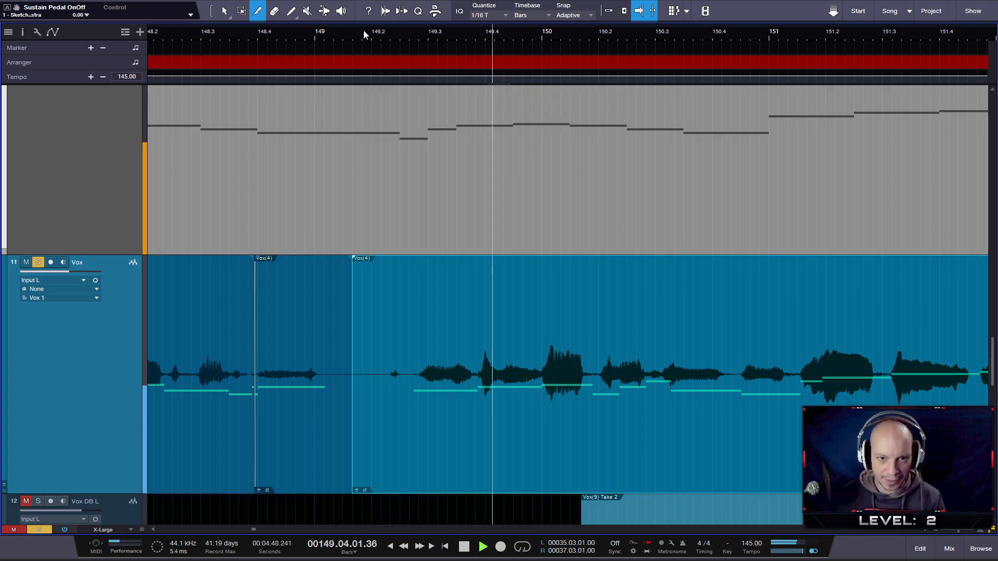
pyautogui.press('space')
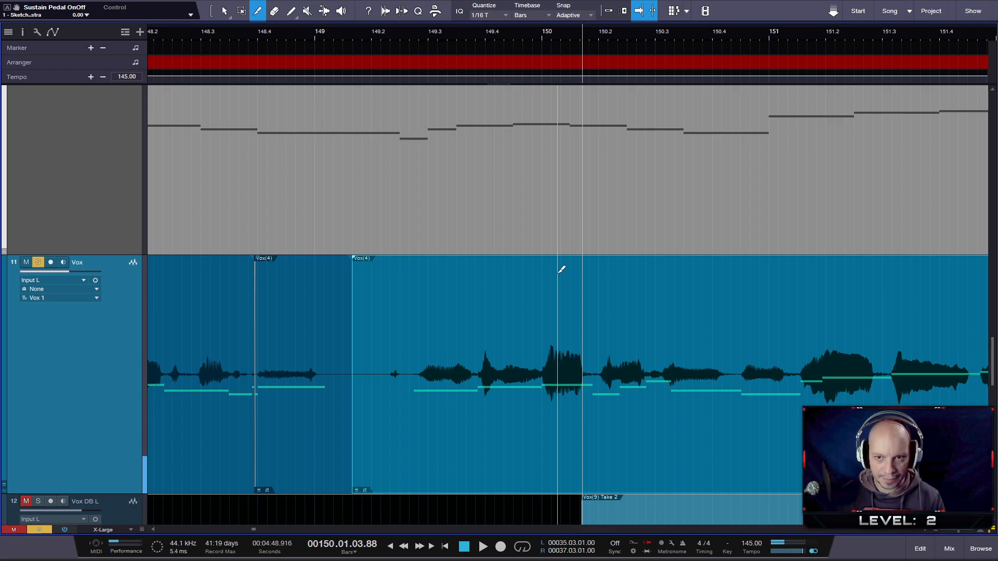
pyautogui.press('space')
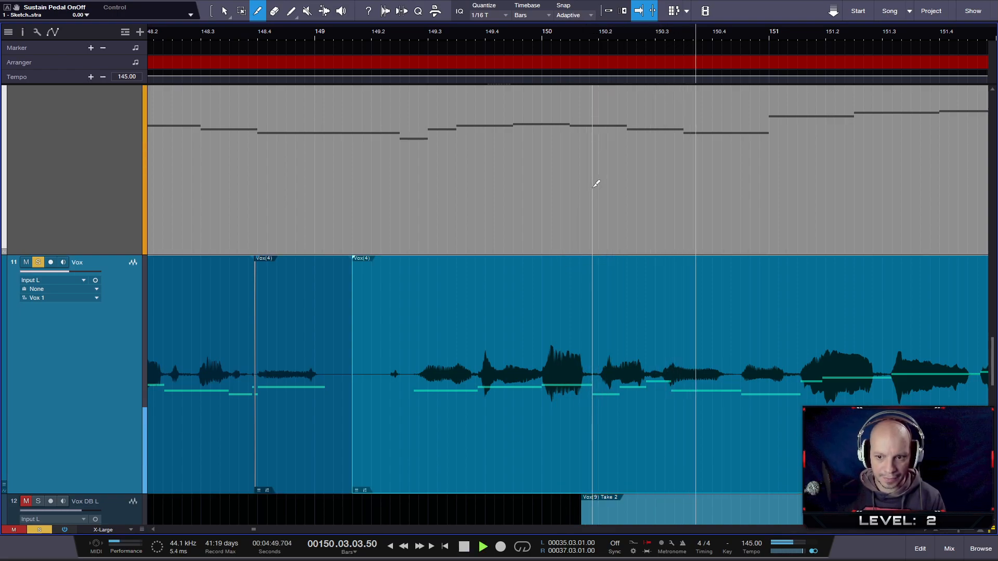
pyautogui.press('space')
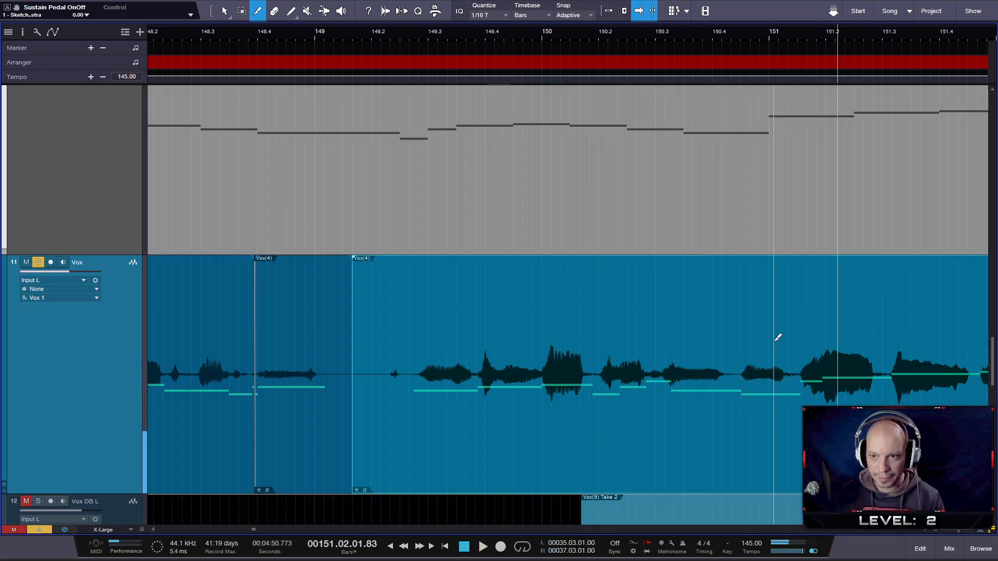
# - Slip the audio of the Vox section starting before beat 149.2 almost half a beat earlier and play it back from beat 148.4 to bar 151
pyautogui.moveTo(582, 451); pyautogui.dragTo(552, 447)
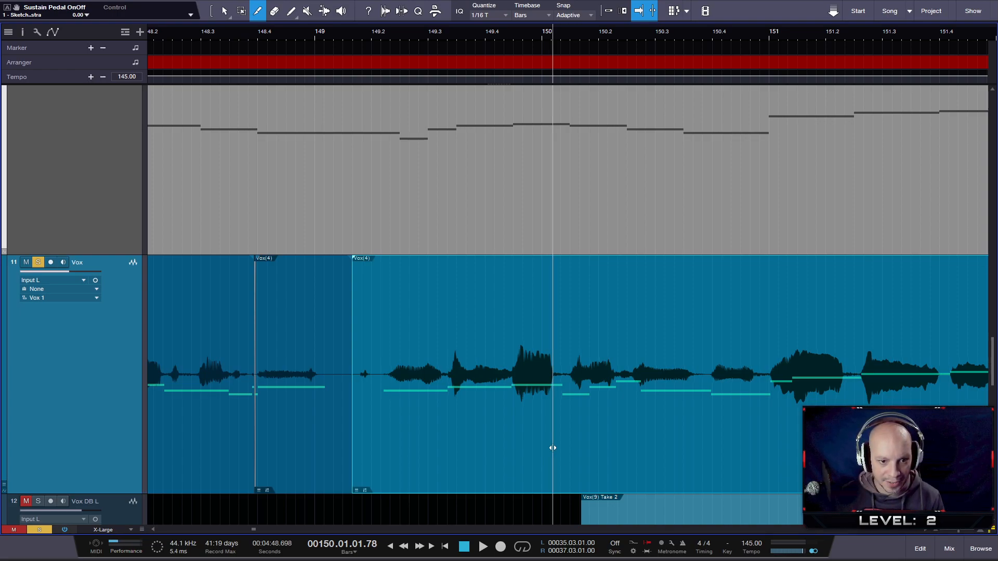
pyautogui.moveTo(553, 448); pyautogui.dragTo(556, 447)
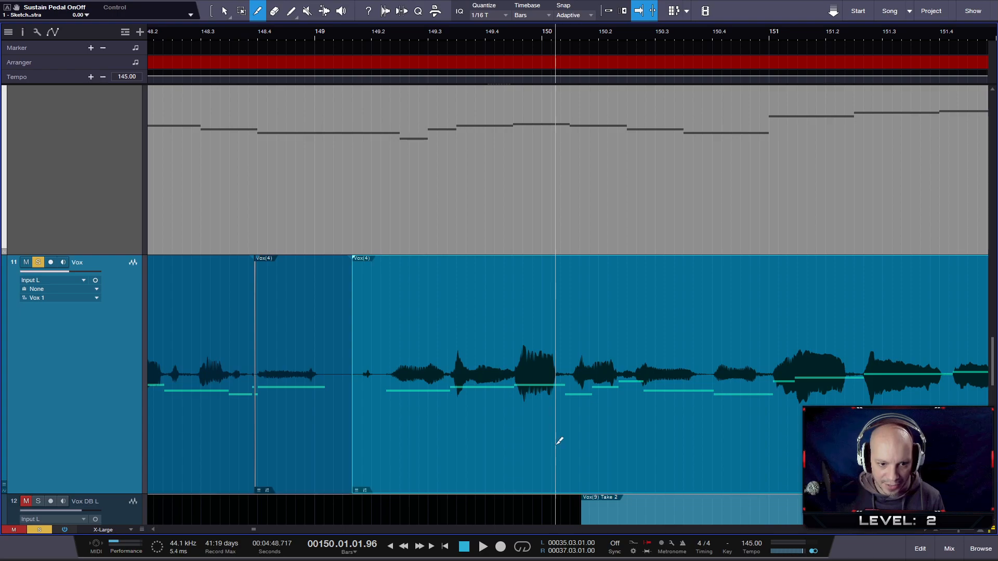
pyautogui.scroll(3, 298, 302)
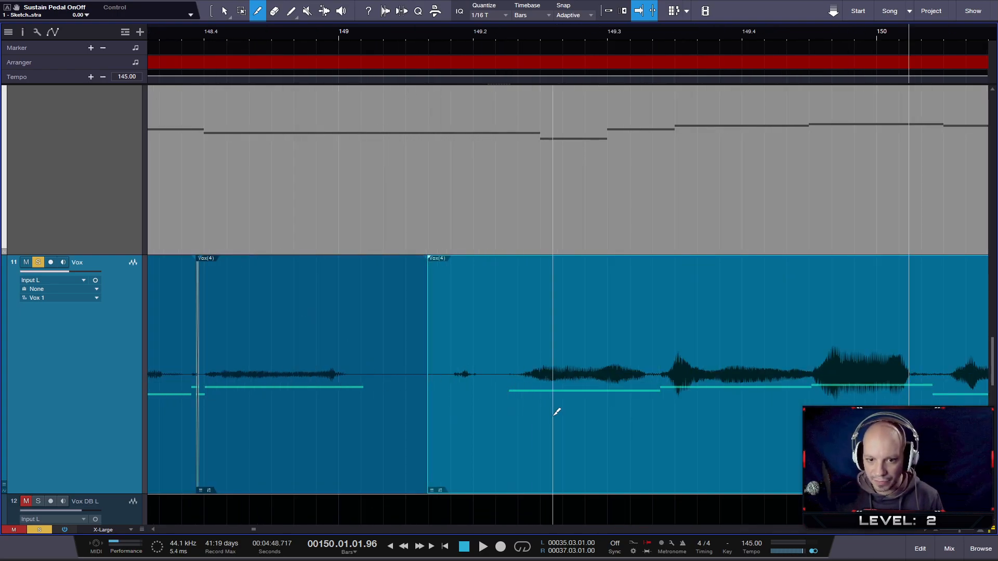
pyautogui.doubleClick(221, 34)
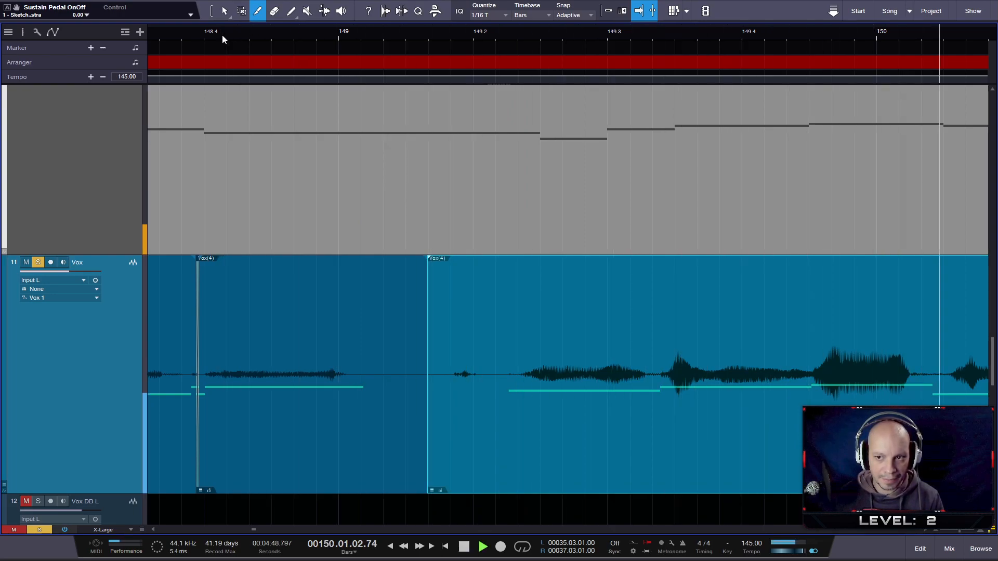
pyautogui.press('space')
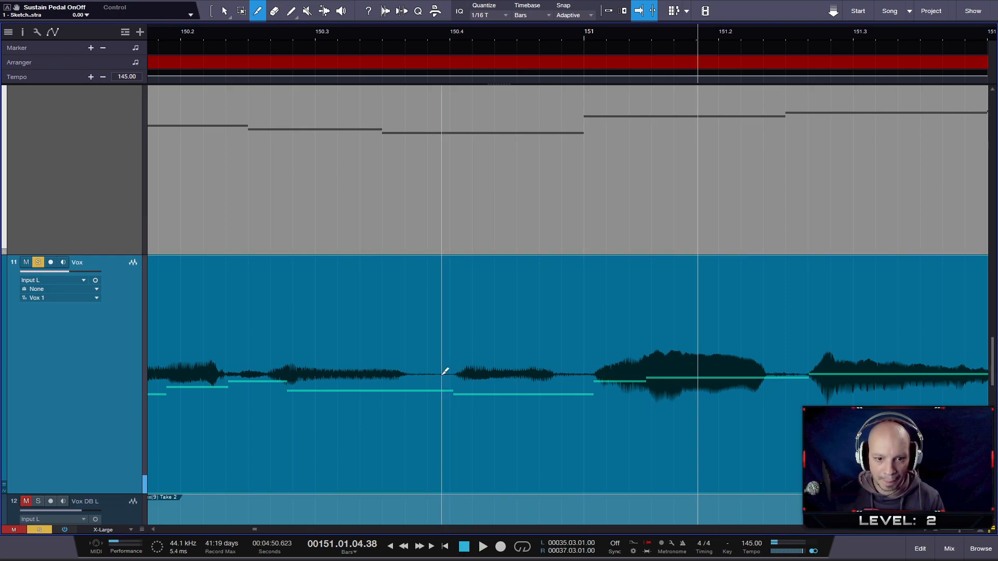
# - Compare the Vox waveform with the guide notes between beats 149.2 and 150 and slip the section's audio a tiny amount earlier
pyautogui.moveTo(454, 37); pyautogui.dragTo(582, 23)
pyautogui.scroll(5, 209, 275)
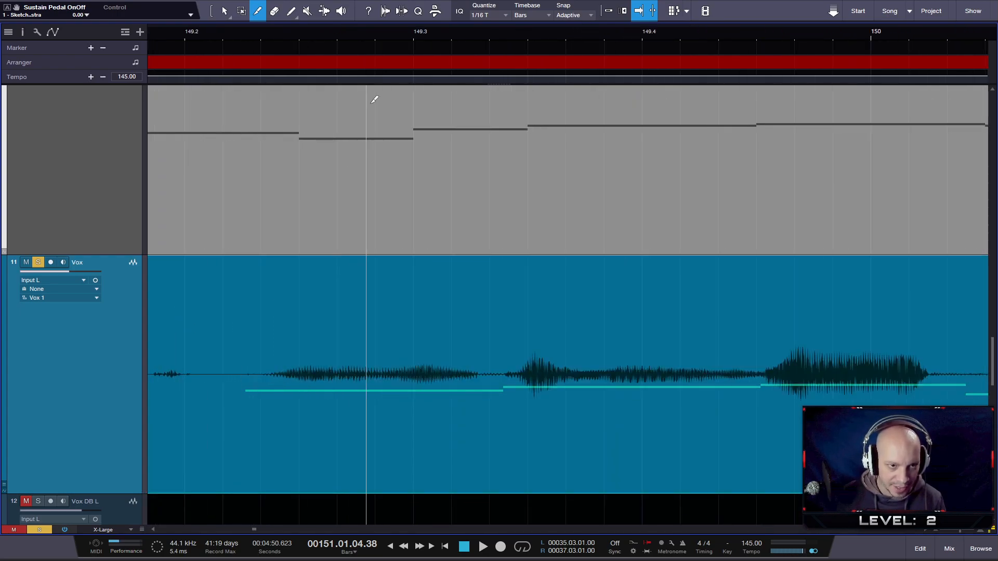
pyautogui.scroll(-5, 318, 122)
pyautogui.scroll(4, 318, 136)
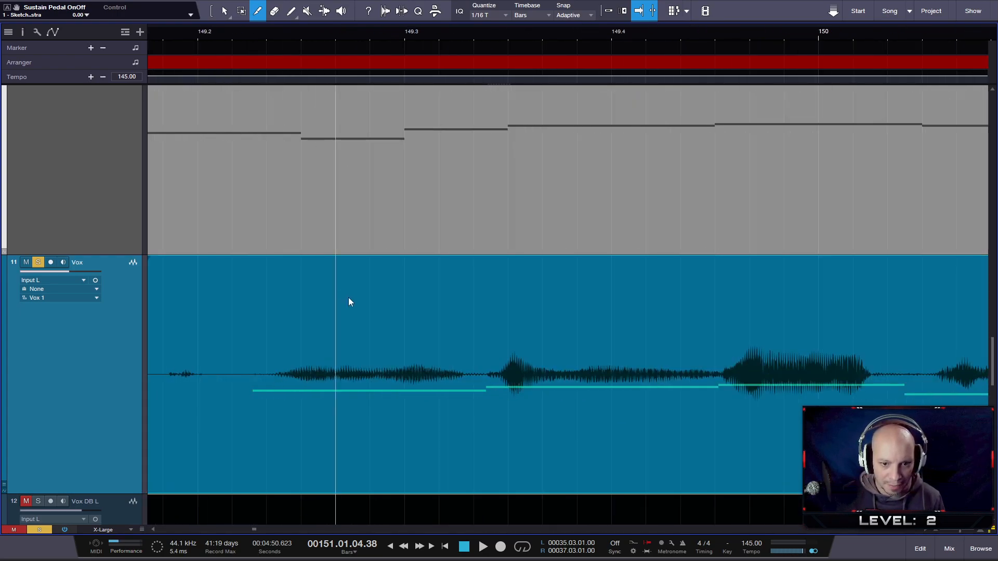
pyautogui.scroll(-5, 444, 323)
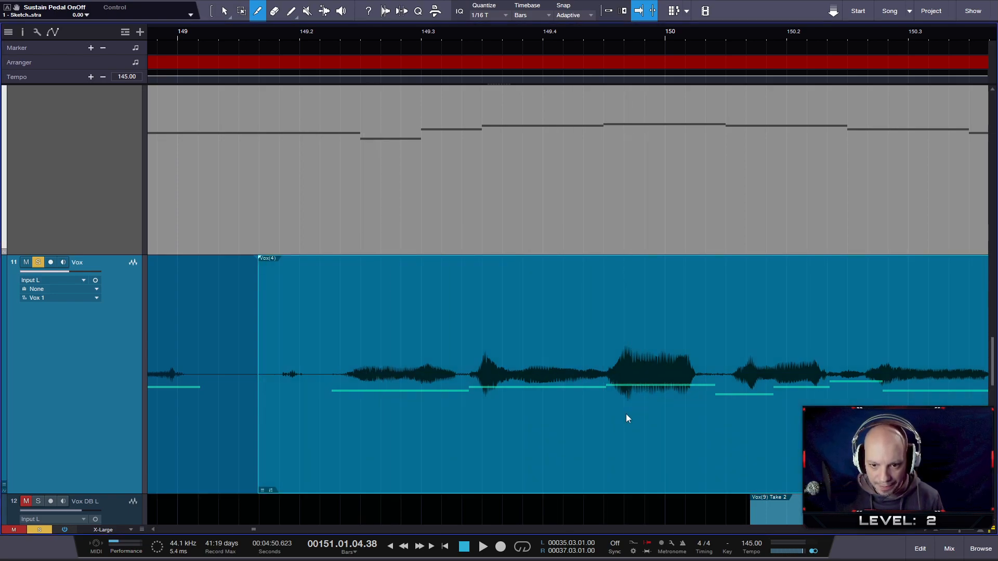
pyautogui.moveTo(621, 436); pyautogui.dragTo(620, 436)
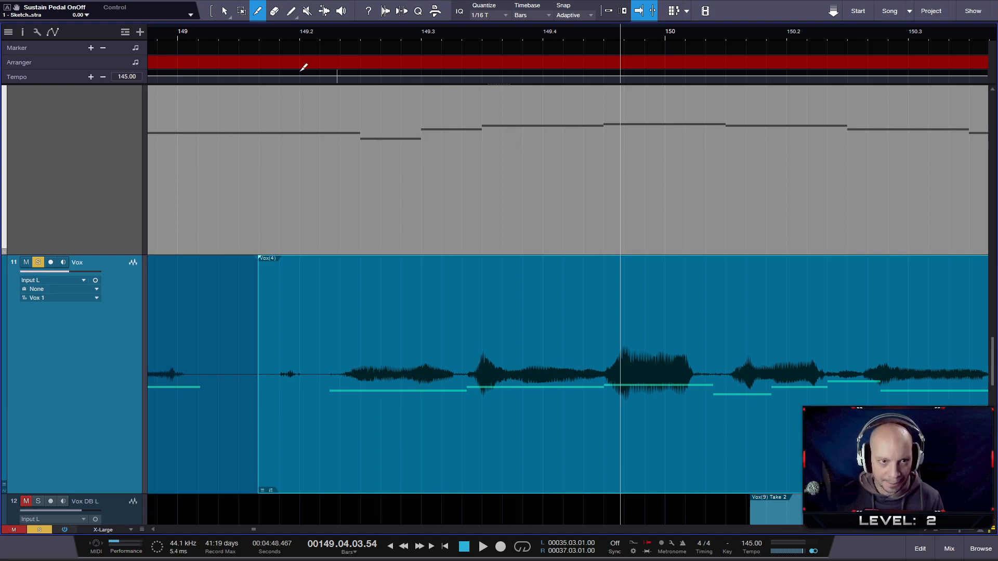
# - Play back the adjusted Vox section from just before beat 149.2 to beat 151.2
pyautogui.click(267, 35)
pyautogui.press('space')
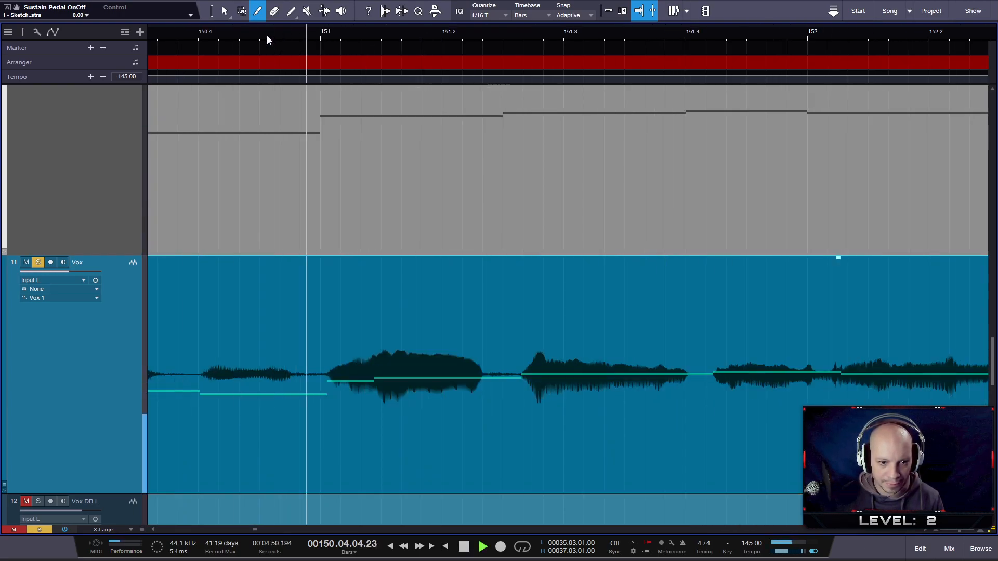
pyautogui.press('space')
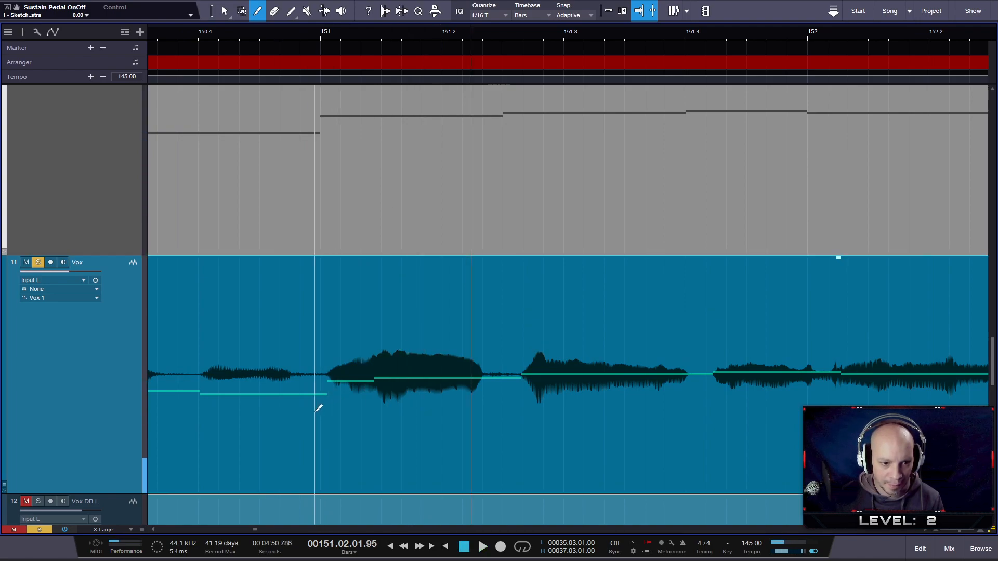
# - Split Vox just before bar 151, midway between beats 151.2 and 151.3, and near beat 151.4, slipping each following section's audio slightly earlier
pyautogui.click(350, 449)
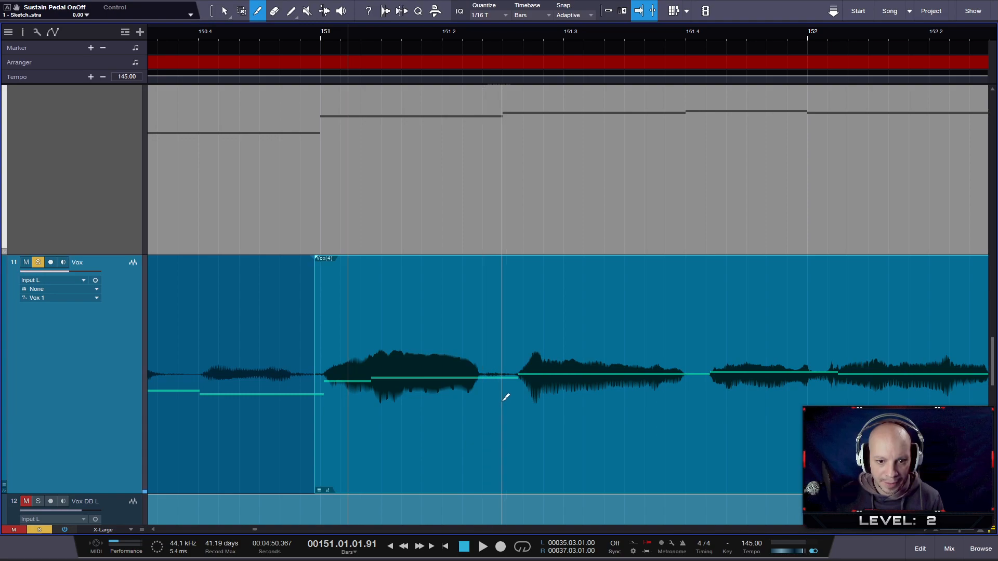
pyautogui.click(502, 419)
pyautogui.moveTo(549, 446); pyautogui.dragTo(538, 443)
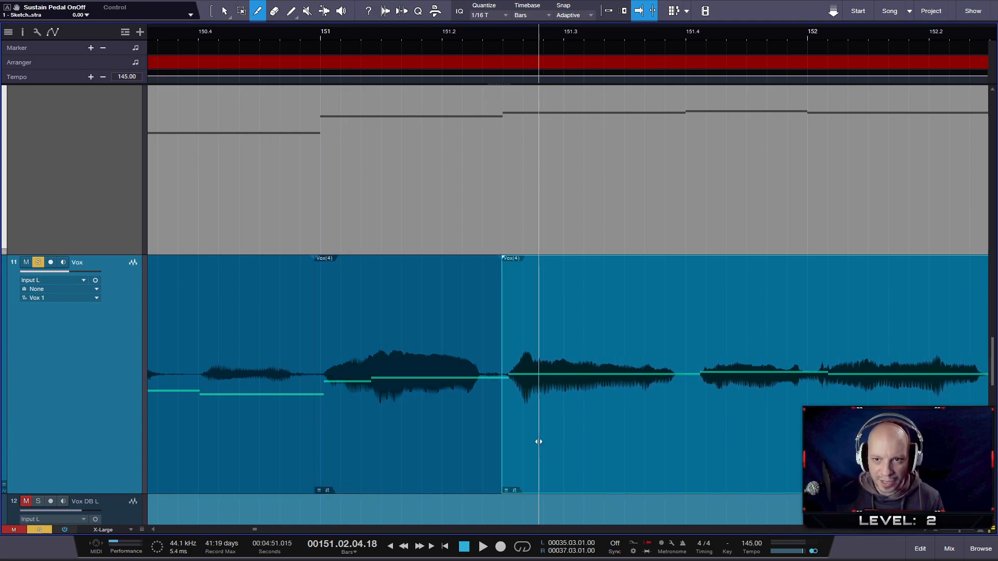
pyautogui.click(690, 413)
pyautogui.moveTo(733, 454); pyautogui.dragTo(757, 460)
# - Play back the whole edited Vox phrase with the guide from around beat 147.2 to bar 154
pyautogui.moveTo(531, 36); pyautogui.dragTo(594, 16)
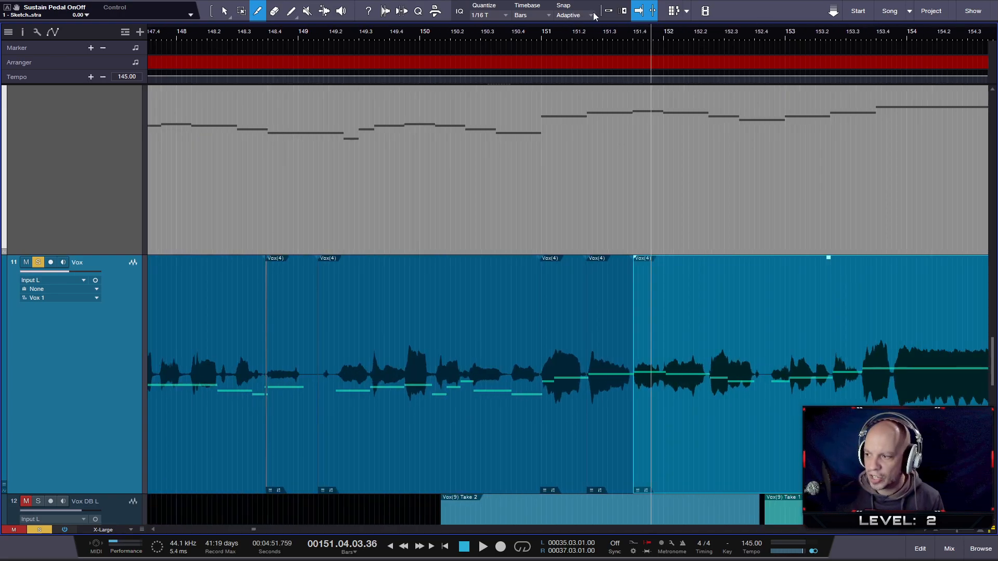
pyautogui.moveTo(502, 29); pyautogui.dragTo(526, 25)
pyautogui.click(375, 33)
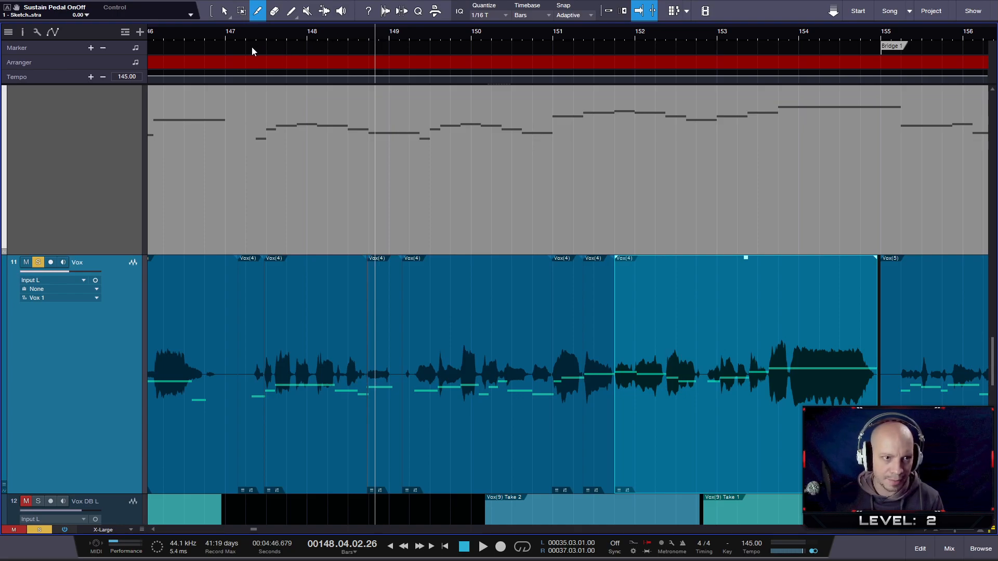
pyautogui.click(250, 29)
pyautogui.press('space')
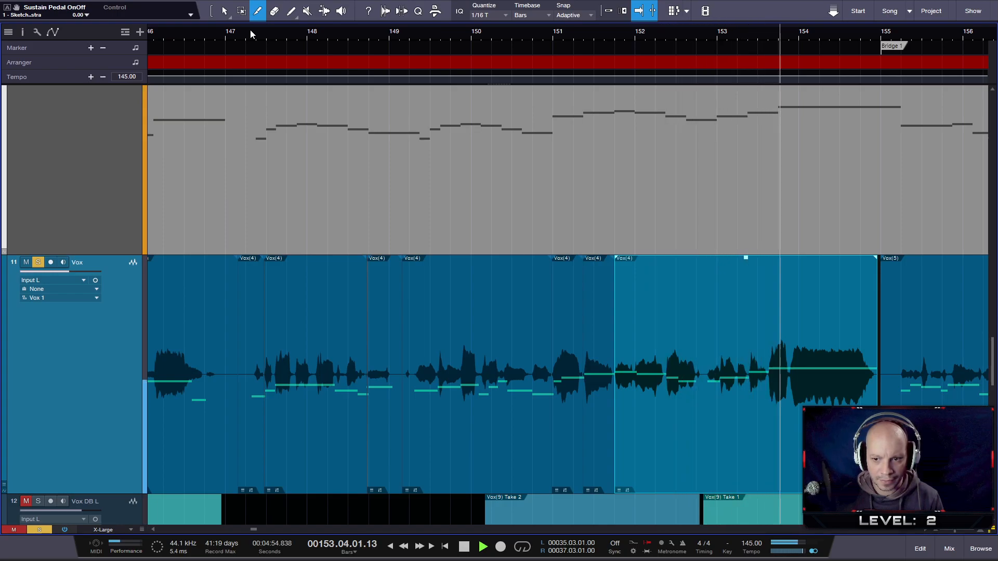
pyautogui.press('space')
# - Play back Vox from beat 152.2 to beat 153.4 to check its timing around bar 153
pyautogui.scroll(5, 733, 373)
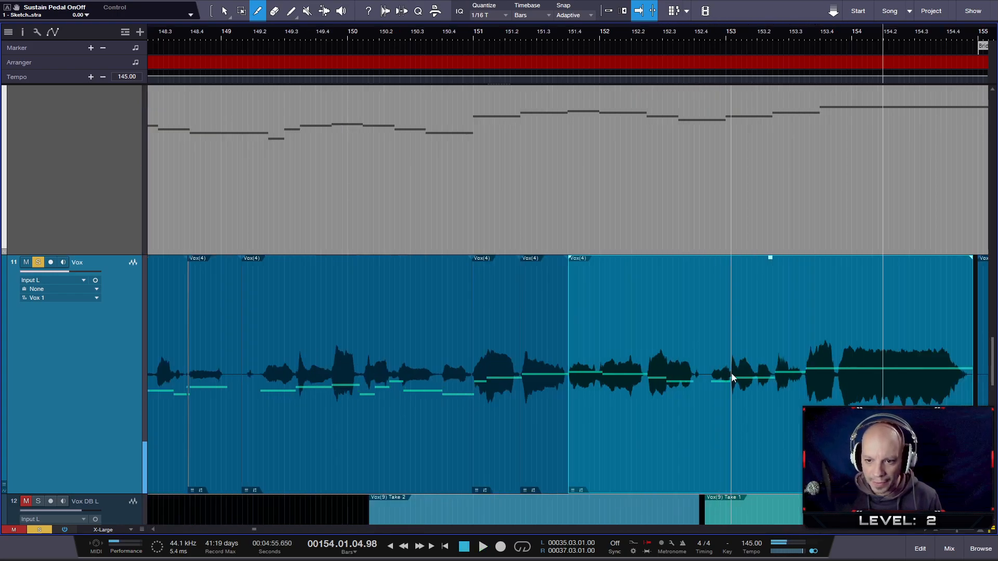
pyautogui.click(498, 44)
pyautogui.press('space')
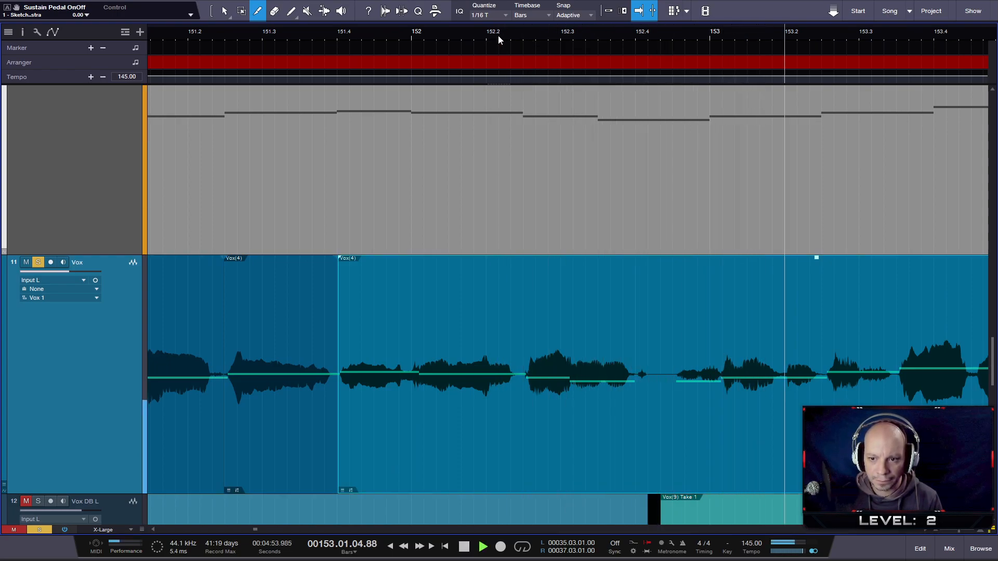
pyautogui.press('space')
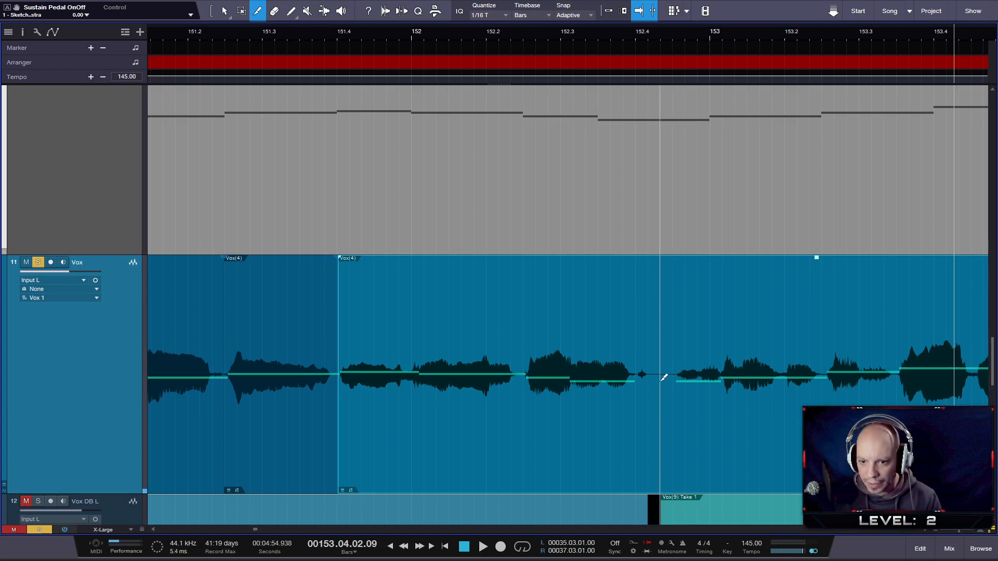
# - Split Vox in the silent gap after beat 152.4, slip the following section's audio slightly earlier, and play it back to beat 154.3
pyautogui.click(661, 379)
pyautogui.moveTo(693, 429); pyautogui.dragTo(681, 426)
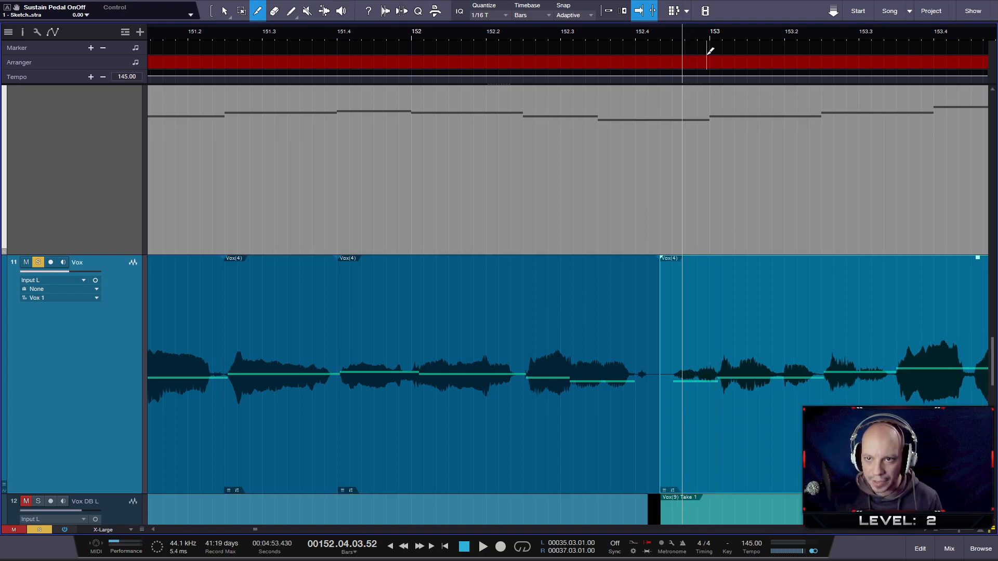
pyautogui.click(549, 32)
pyautogui.press('space')
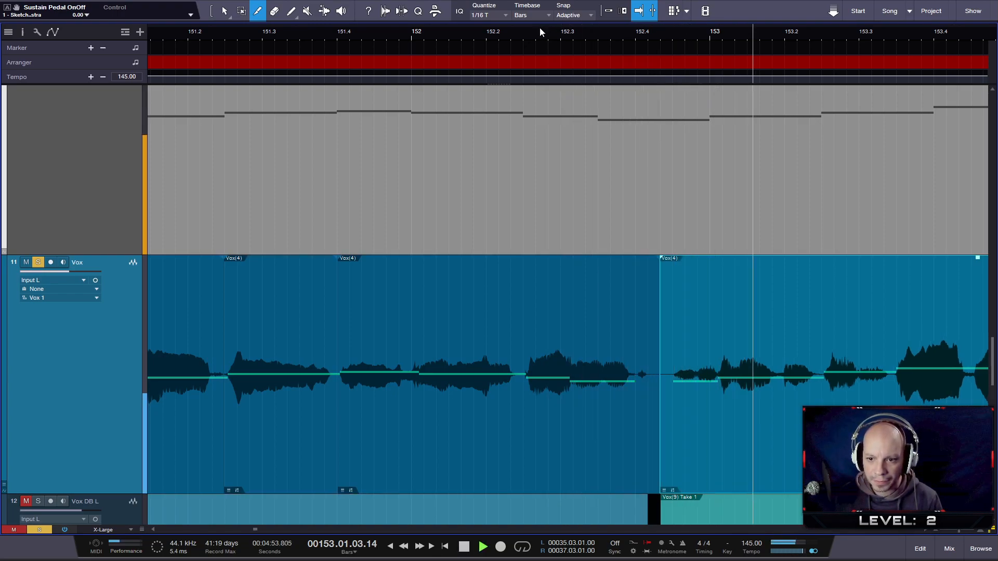
pyautogui.click(322, 36)
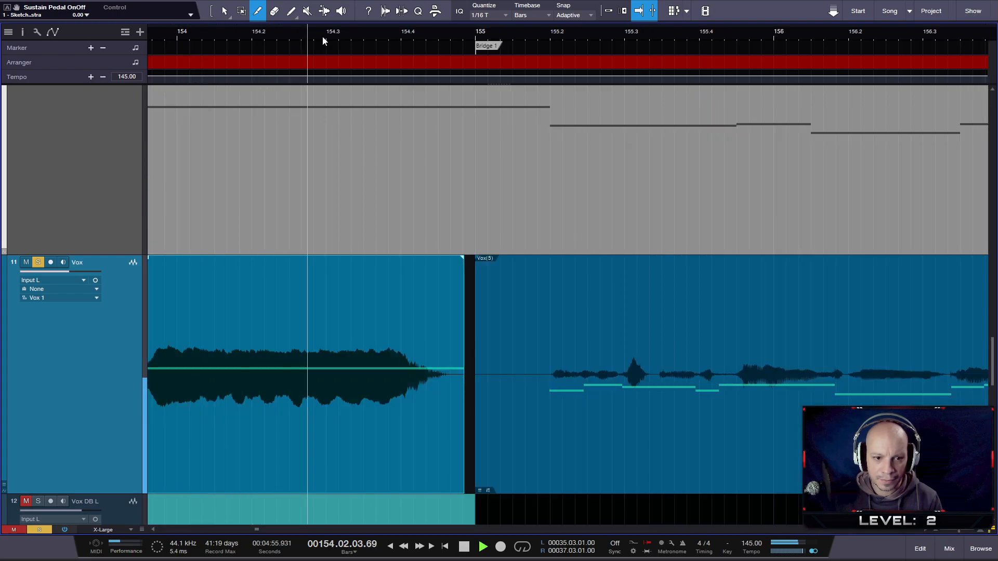
pyautogui.press('space')
# - Place the playback position near bar 152 and take the Vox track out of solo
pyautogui.moveTo(325, 38); pyautogui.dragTo(423, 33)
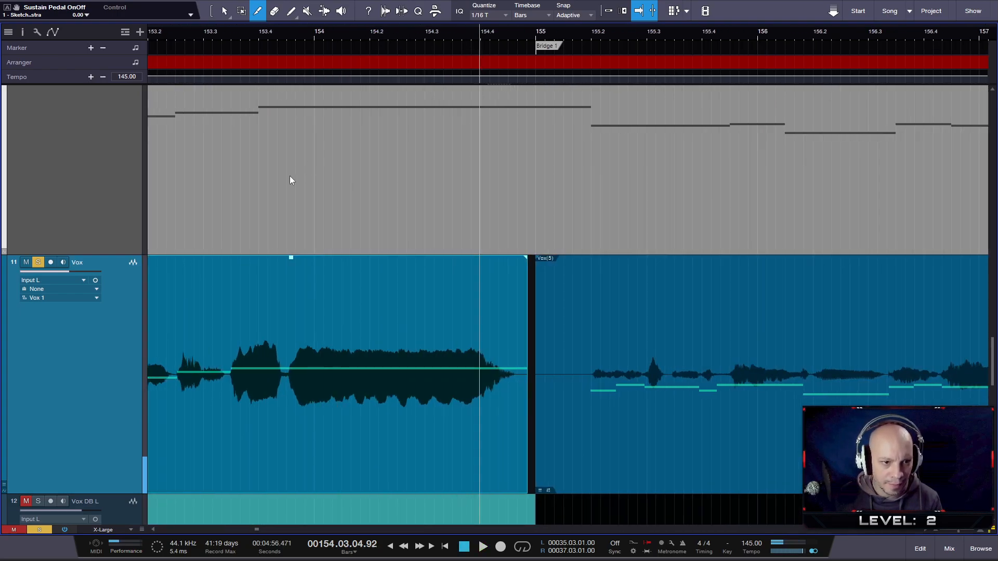
pyautogui.scroll(4, 240, 212)
pyautogui.moveTo(312, 36); pyautogui.dragTo(454, 16)
pyautogui.click(262, 32)
pyautogui.click(246, 32)
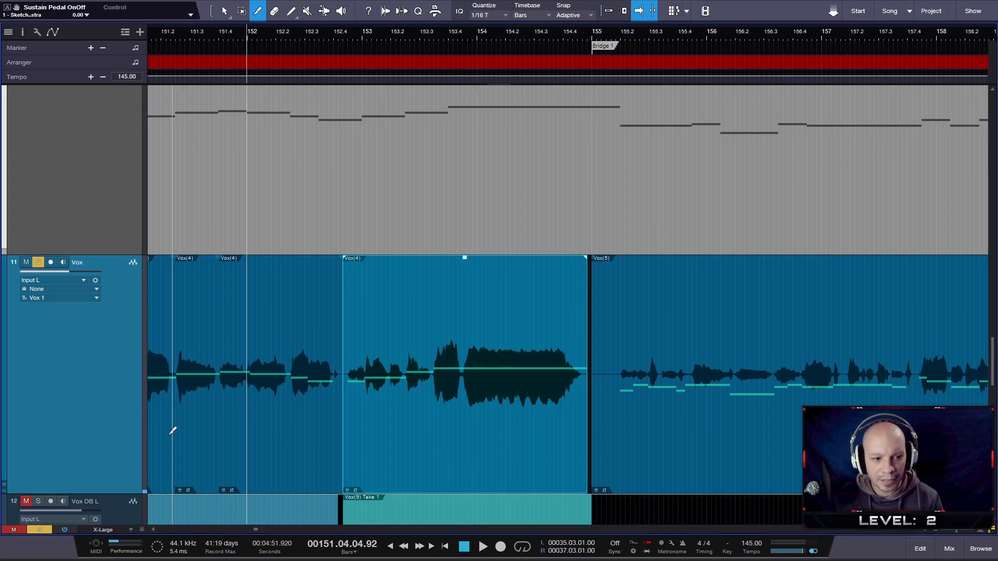
pyautogui.scroll(3, 41, 234)
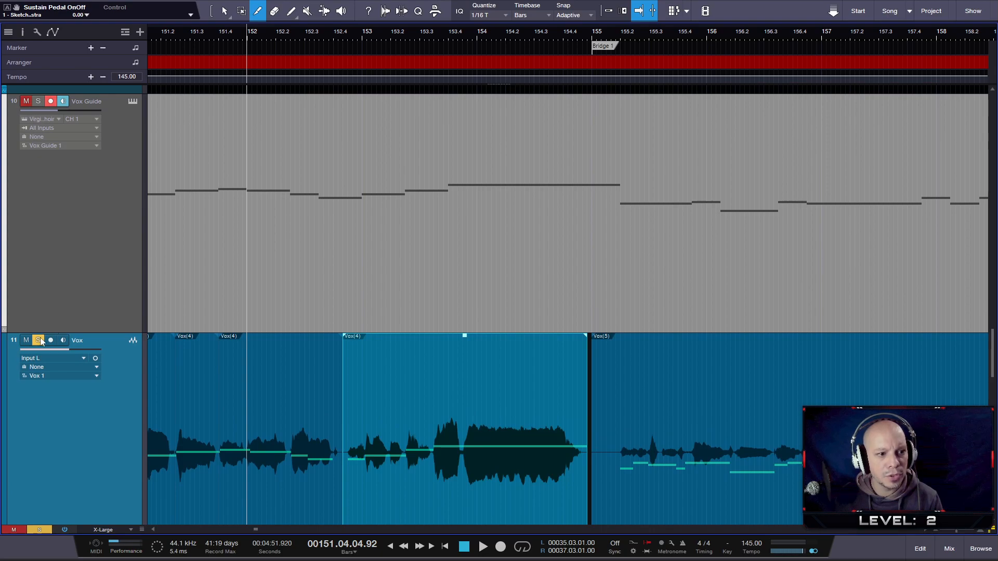
# - Play the edited Vox with the full mix from about beat 150.2 to beat 154.4
pyautogui.moveTo(179, 32); pyautogui.dragTo(237, 25)
pyautogui.click(187, 31)
pyautogui.press('space')
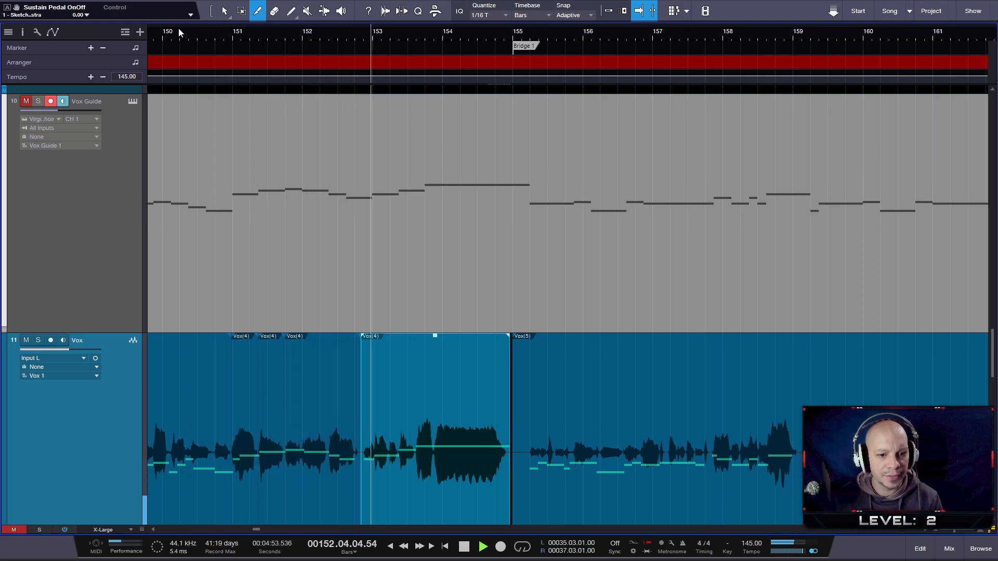
pyautogui.moveTo(193, 30); pyautogui.dragTo(340, 31)
pyautogui.press('space')
# - Play the Vox phrase with the full mix from just after bar 147 into the start of Bridge 1
pyautogui.moveTo(199, 36); pyautogui.dragTo(319, 35)
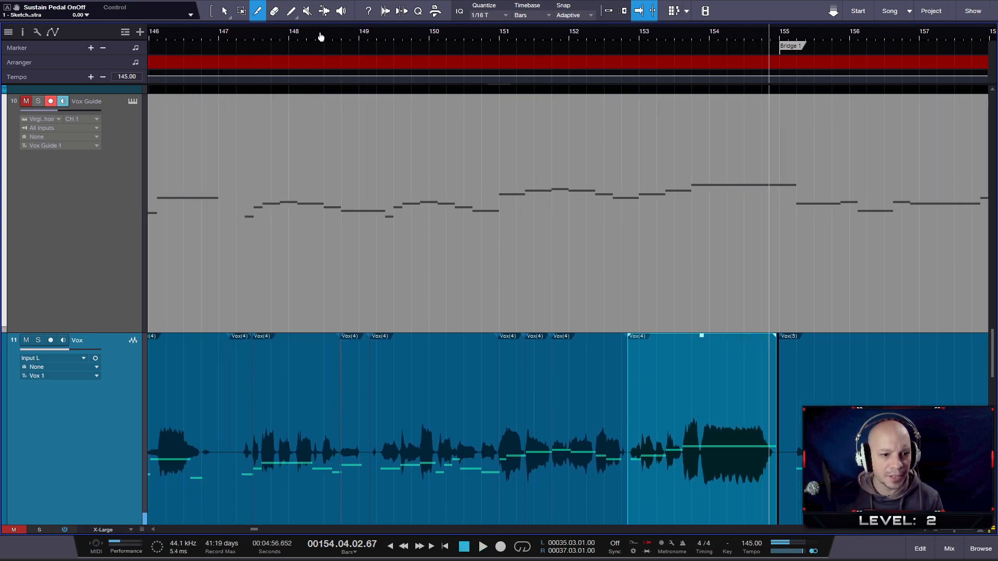
pyautogui.click(229, 35)
pyautogui.press('space')
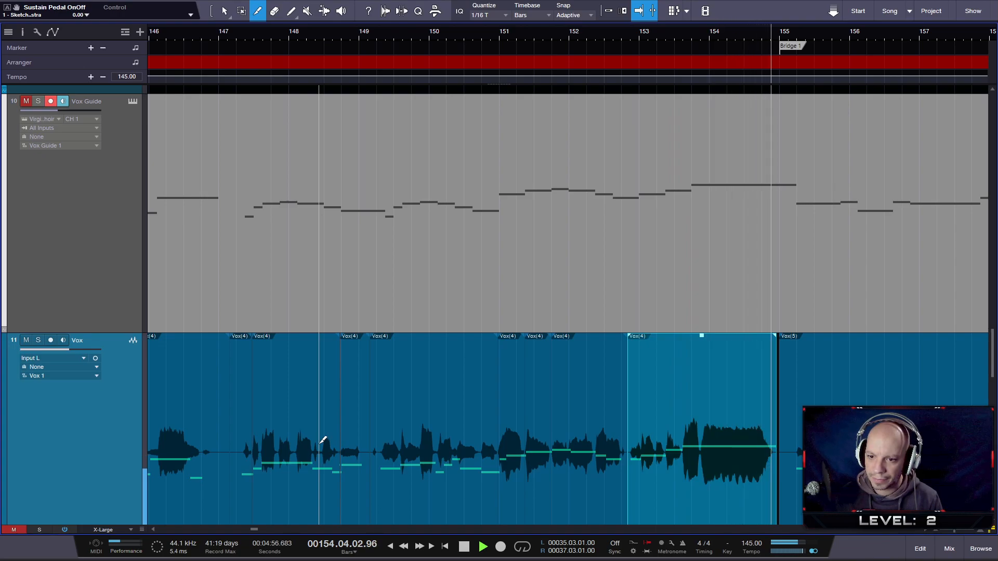
pyautogui.press('space')
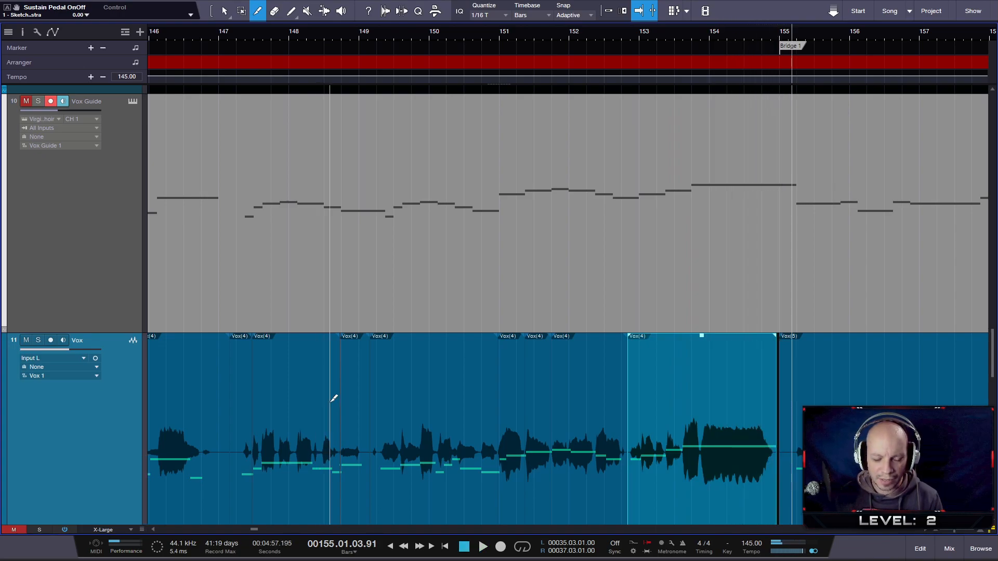
# - Replay the Vox phrase in the mix from around bar 147 to beat 154.4 to recheck its timing
pyautogui.scroll(-3, 251, 430)
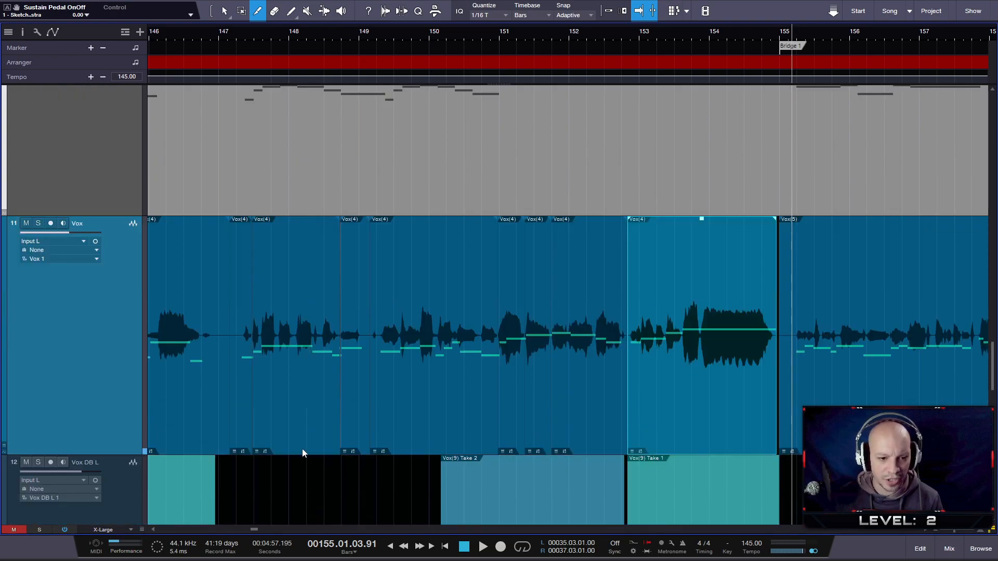
pyautogui.scroll(2, 251, 429)
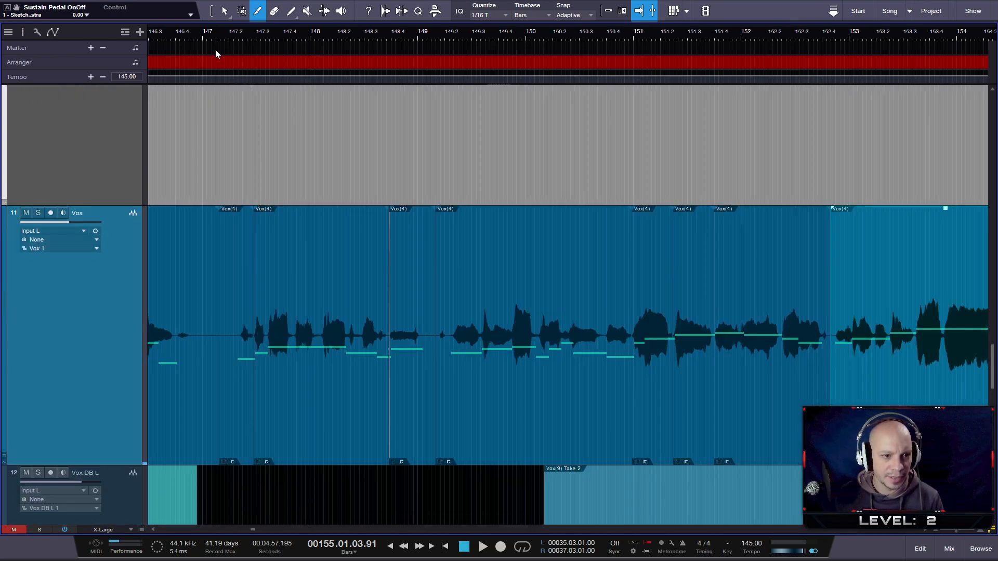
pyautogui.press('space')
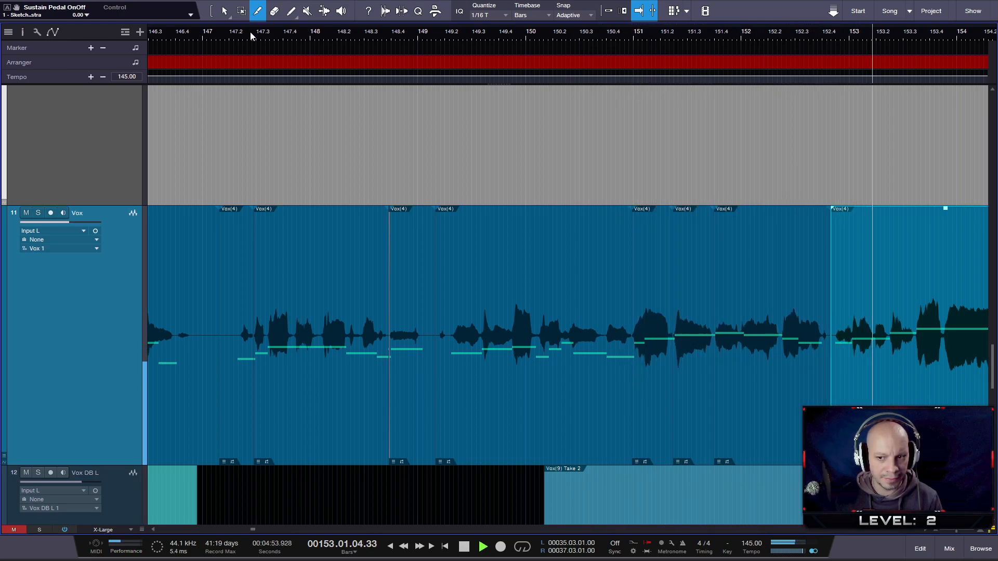
pyautogui.moveTo(255, 33); pyautogui.dragTo(324, 13)
pyautogui.press('space')
# - Play back the entire edited Verse 1 vocal in the full mix, starting near bar 127
pyautogui.moveTo(242, 28); pyautogui.dragTo(380, 24)
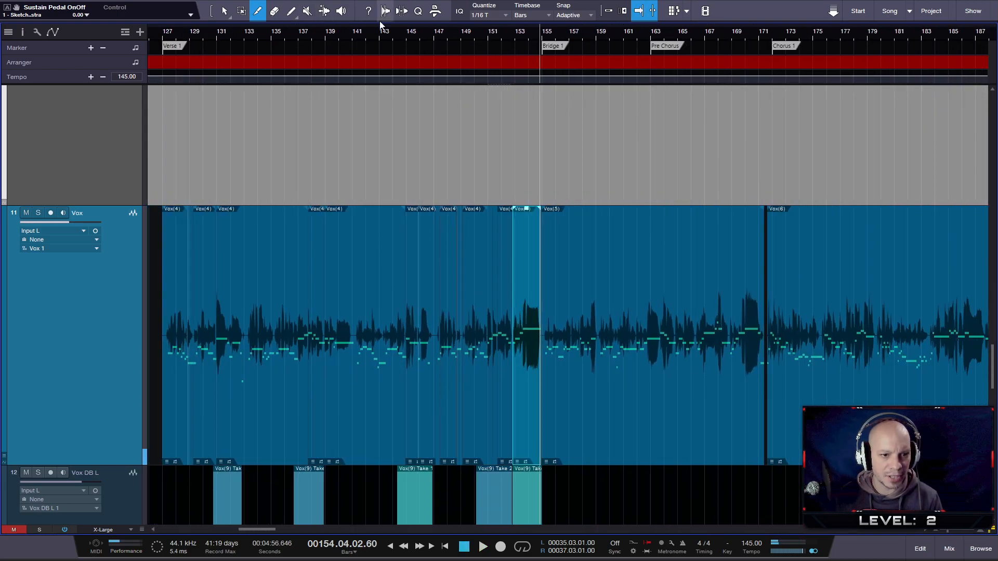
pyautogui.click(169, 36)
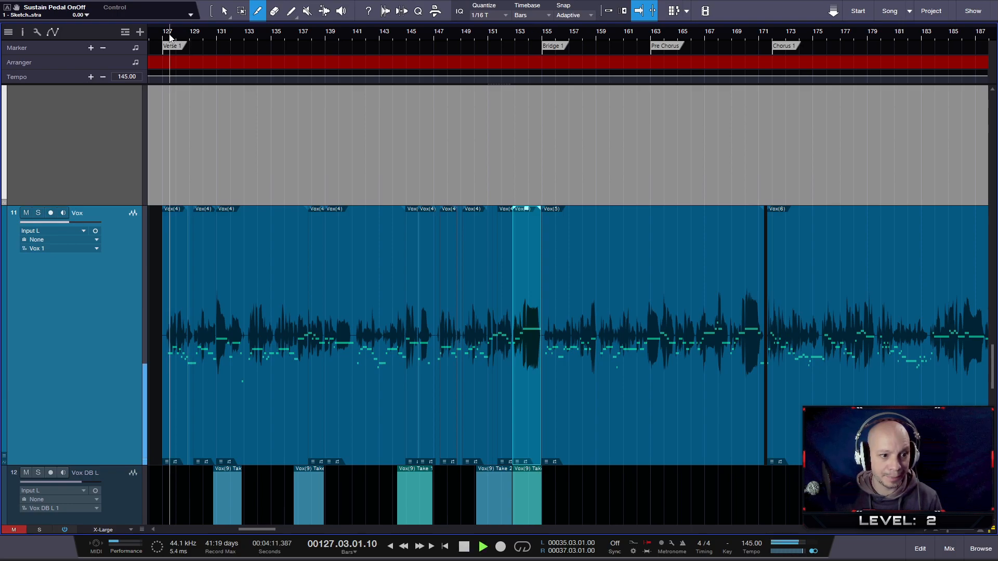
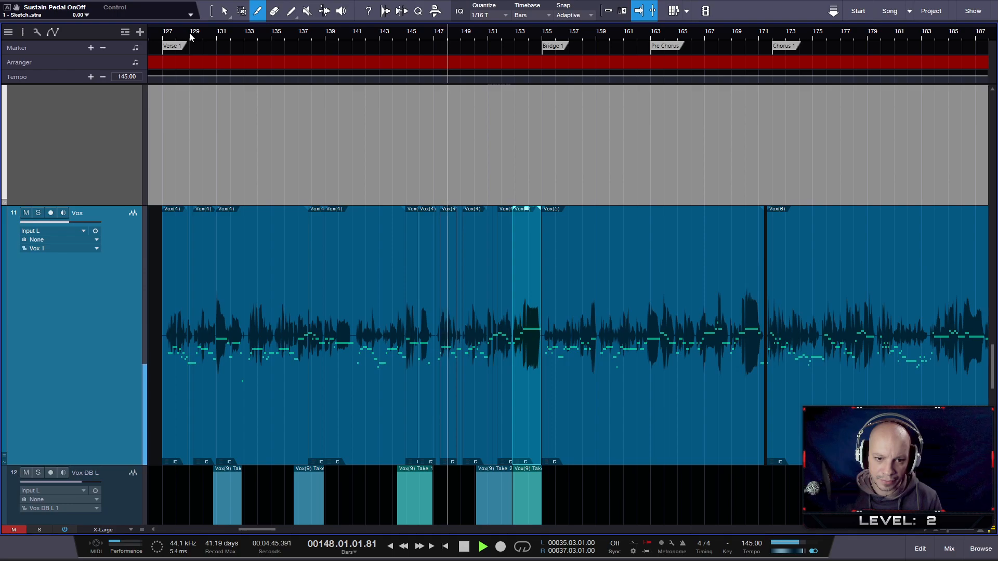
# - Stop playback and open the Vox(4) event between about beats 147.3 and 148.4 in Melodyne
pyautogui.press('space')
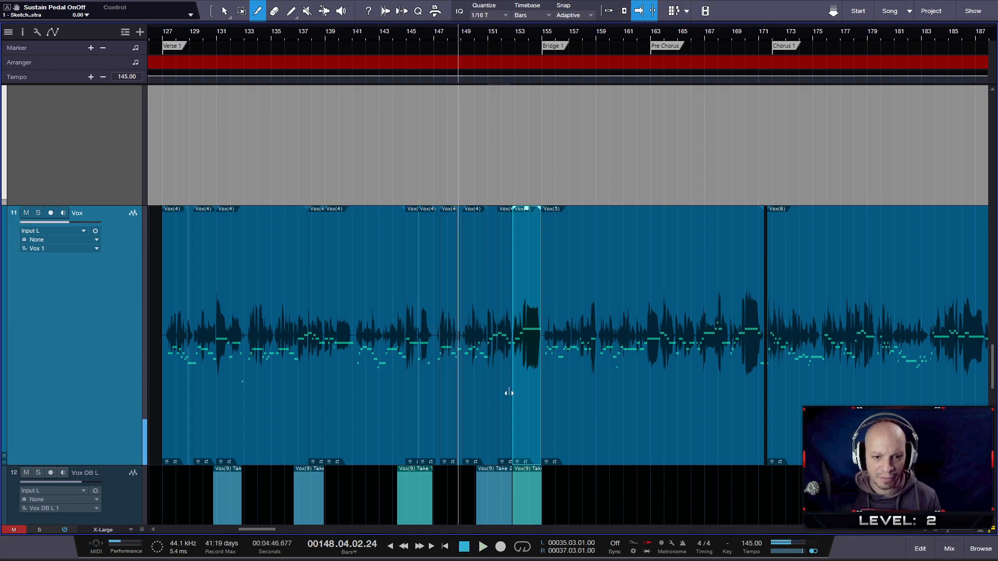
pyautogui.scroll(9, 444, 372)
pyautogui.scroll(2, 475, 363)
pyautogui.rightClick(480, 474)
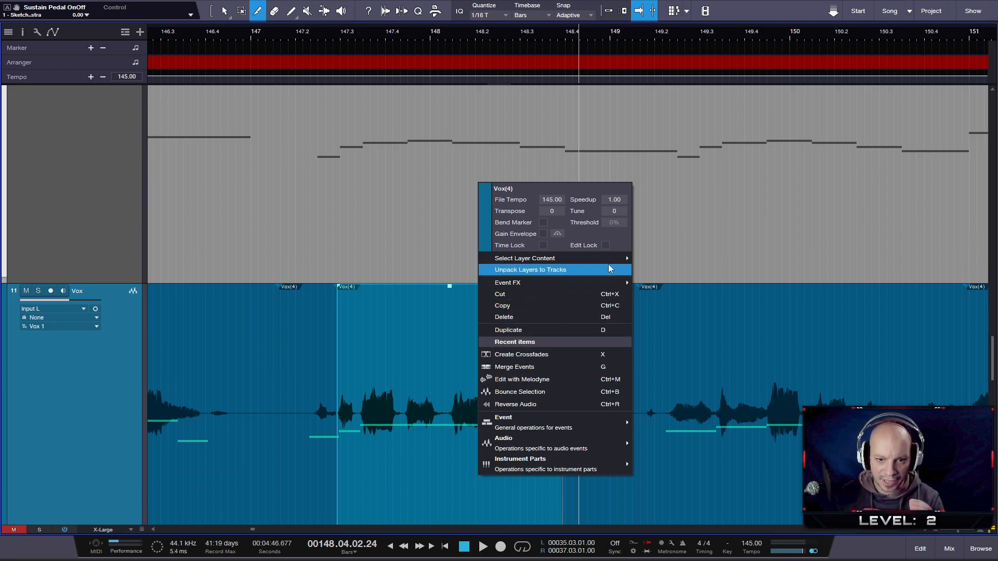
pyautogui.click(551, 383)
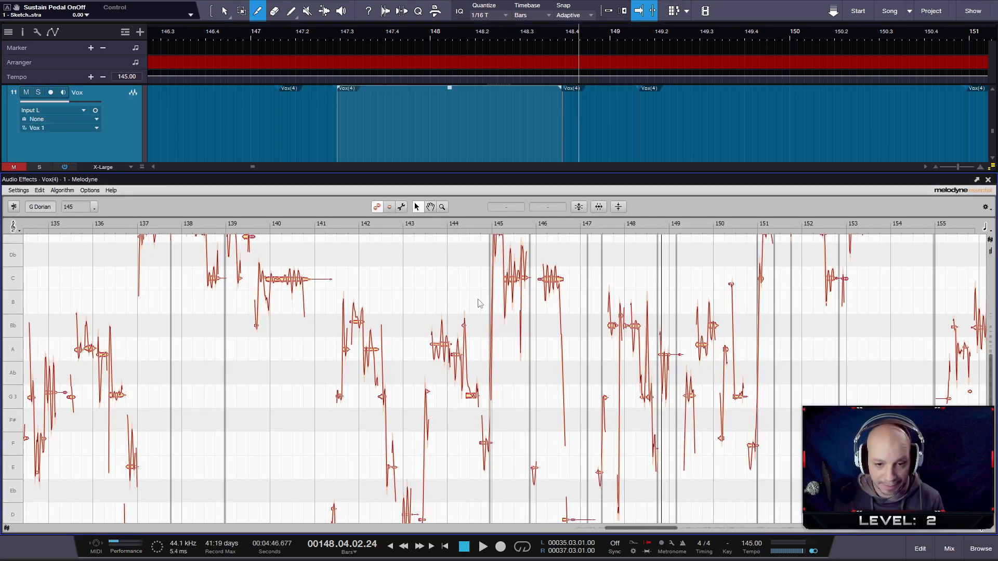
# - Examine the vocal's notes in Melodyne and play the mix from about bar 141 to beat 148.3
pyautogui.scroll(1, 541, 360)
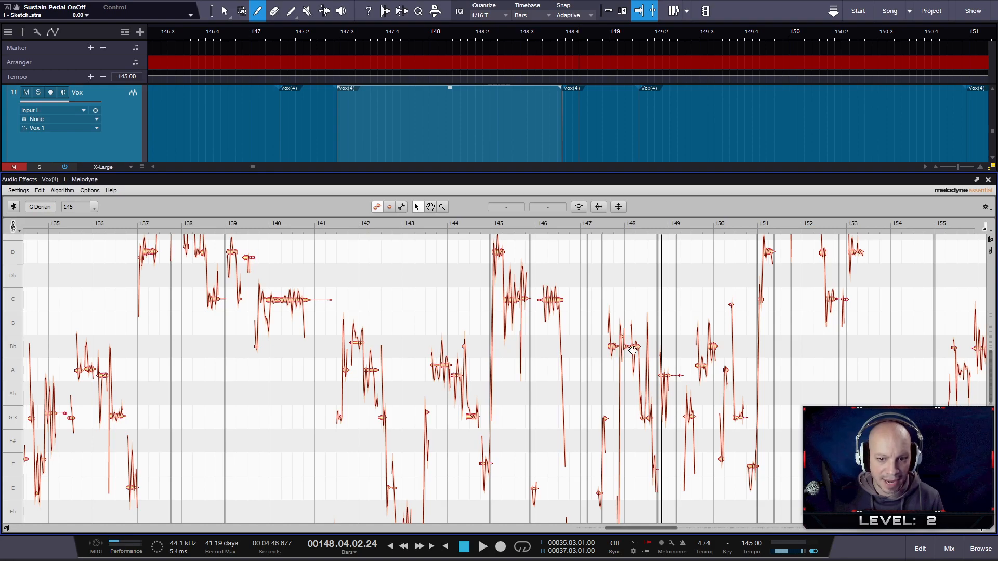
pyautogui.scroll(-6, 632, 349)
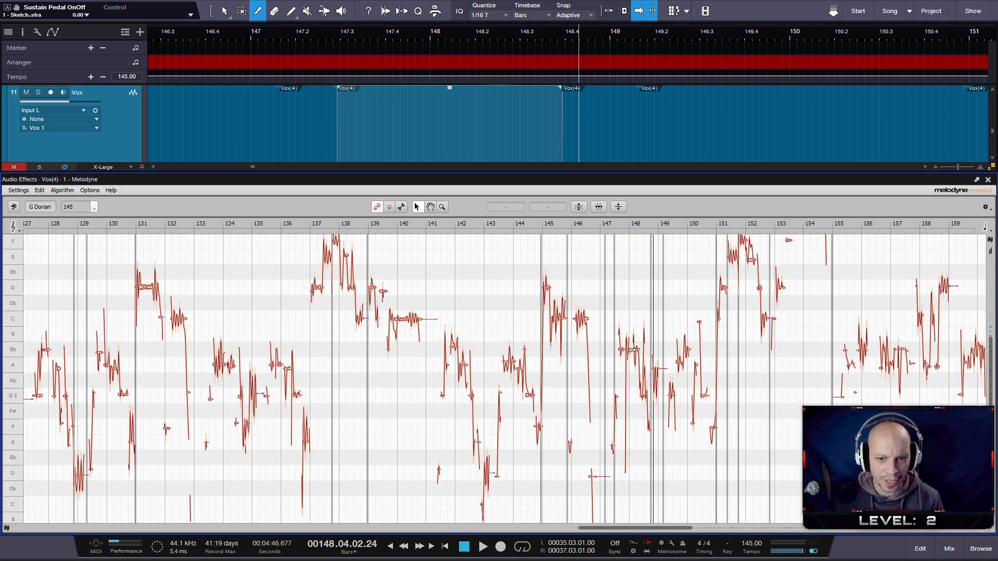
pyautogui.scroll(-5, 632, 349)
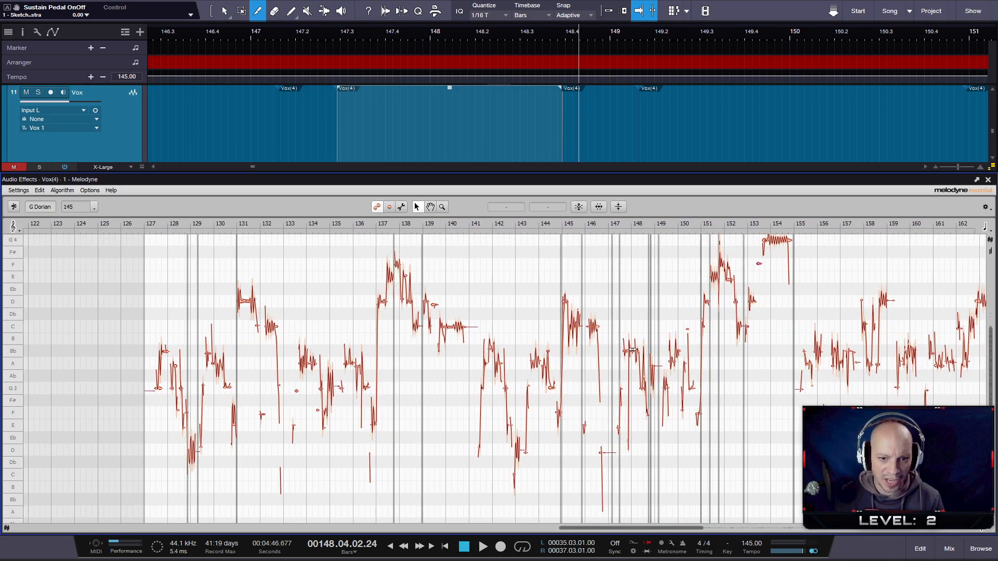
pyautogui.scroll(3, 596, 381)
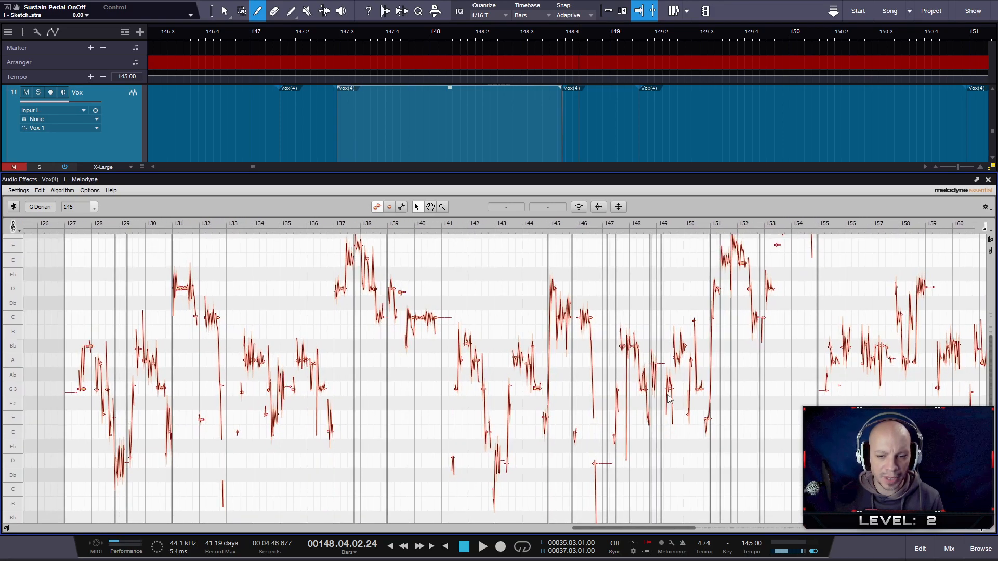
pyautogui.scroll(2, 669, 399)
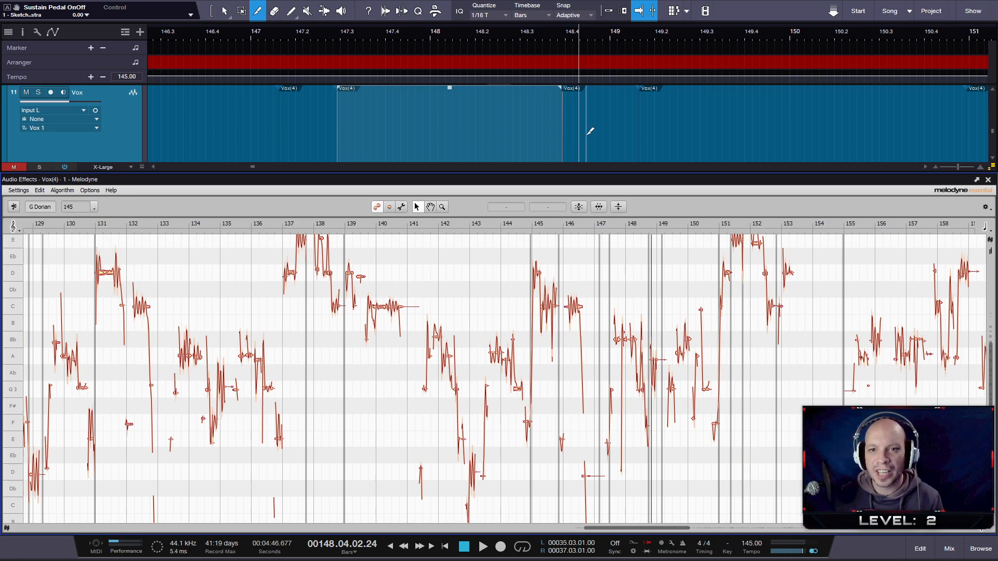
pyautogui.moveTo(575, 174)
pyautogui.mouseDown()
pyautogui.moveTo(577, 323)
pyautogui.moveTo(570, 179)
pyautogui.mouseUp()
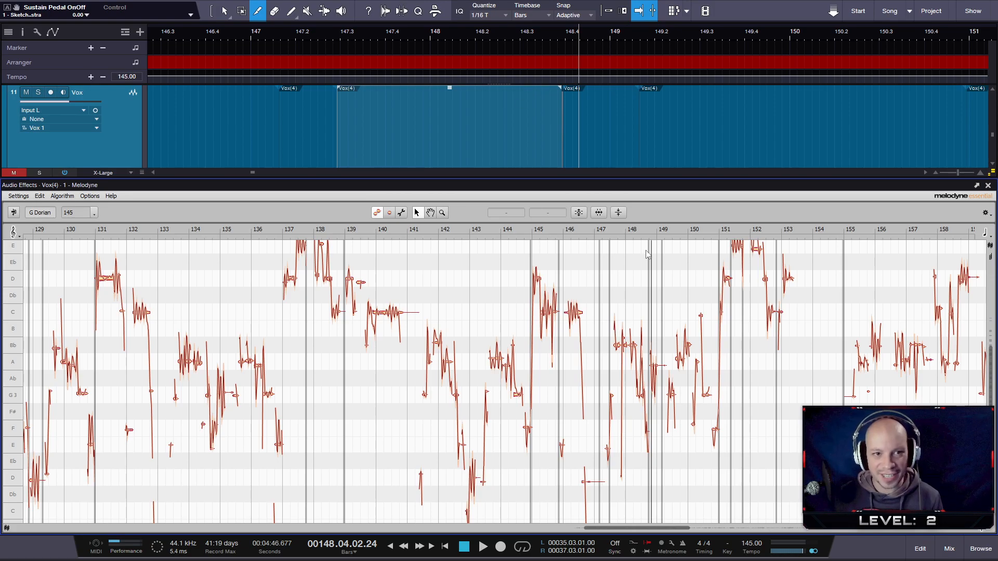
pyautogui.scroll(5, 544, 407)
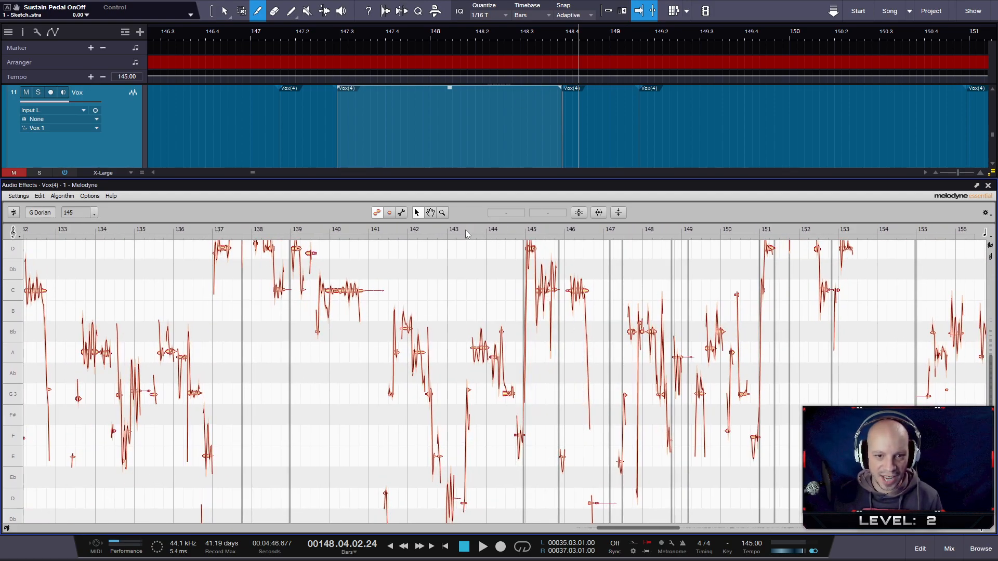
pyautogui.click(377, 232)
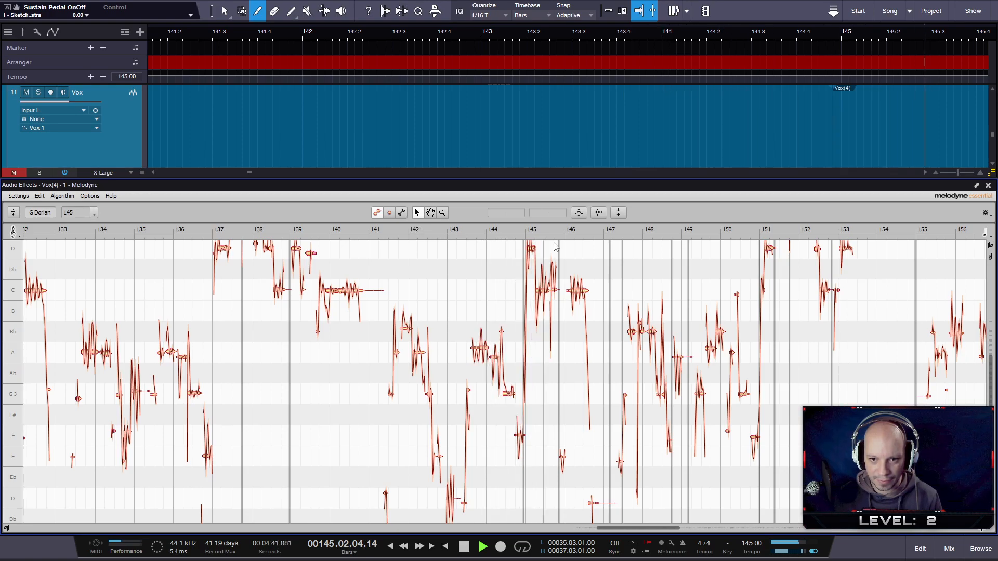
pyautogui.scroll(2, 748, 368)
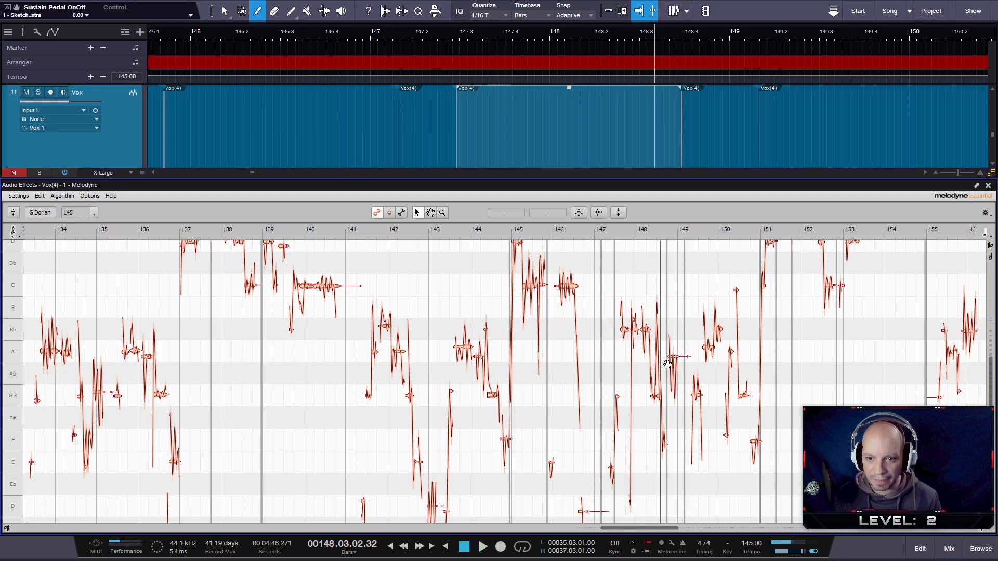
# - Lower the Bb 3 vocal note just after bar 148 to A 3 and audition the phrase from before it
pyautogui.scroll(4, 667, 363)
pyautogui.doubleClick(622, 229)
pyautogui.press('space')
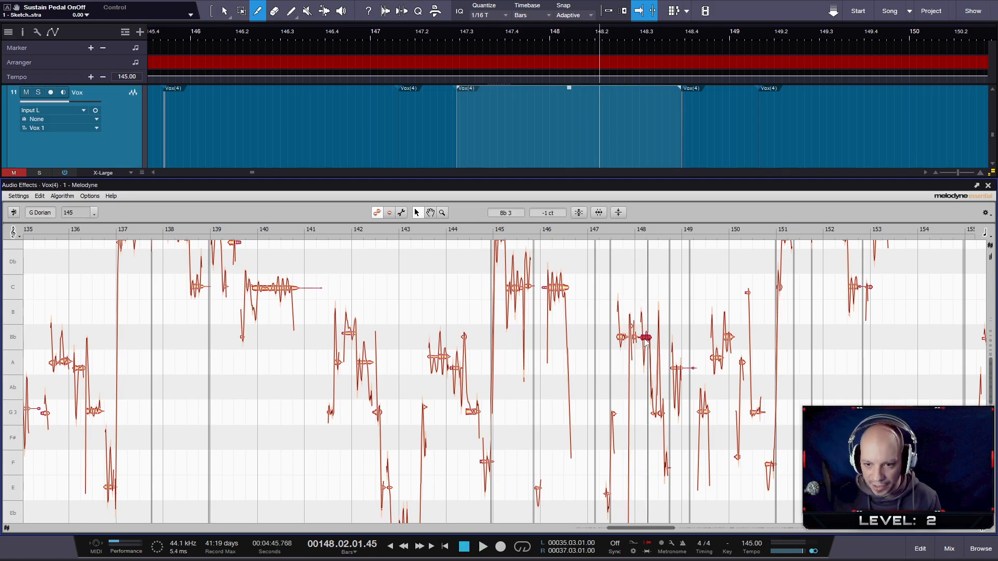
pyautogui.doubleClick(535, 229)
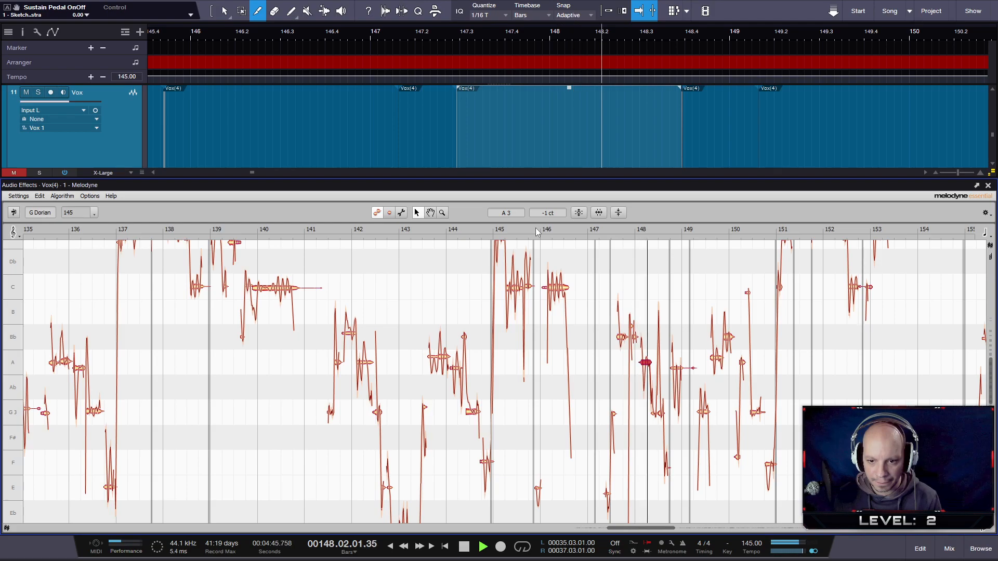
pyautogui.doubleClick(588, 230)
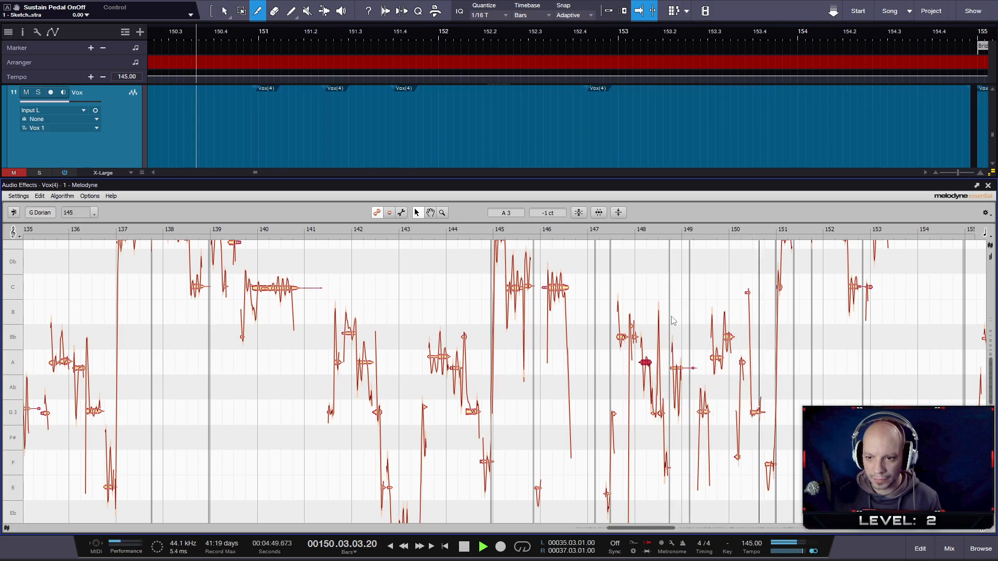
pyautogui.scroll(-3, 730, 323)
pyautogui.scroll(-1, 730, 322)
pyautogui.press('space')
# - Try to restore the retuned vocal note just after bar 148 to its original
pyautogui.rightClick(659, 351)
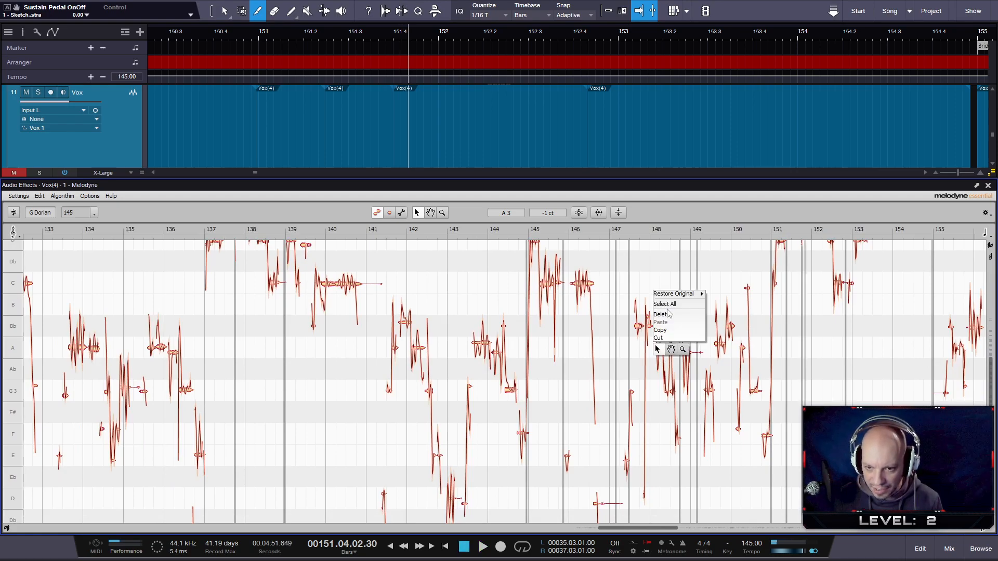
pyautogui.moveTo(683, 295)
pyautogui.click(729, 294)
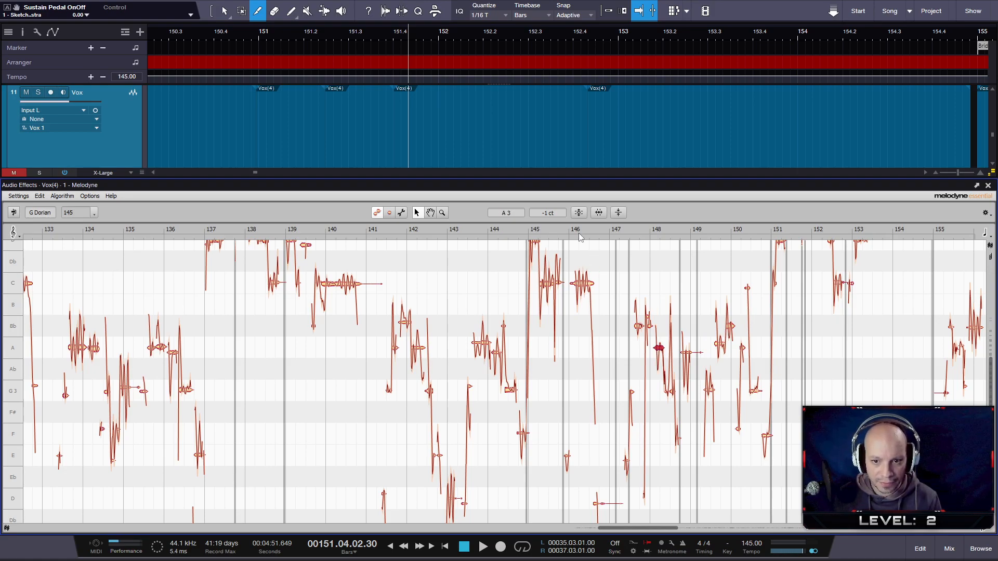
# - Play the vocal with the retuned note from about bar 147 into bar 152
pyautogui.click(610, 234)
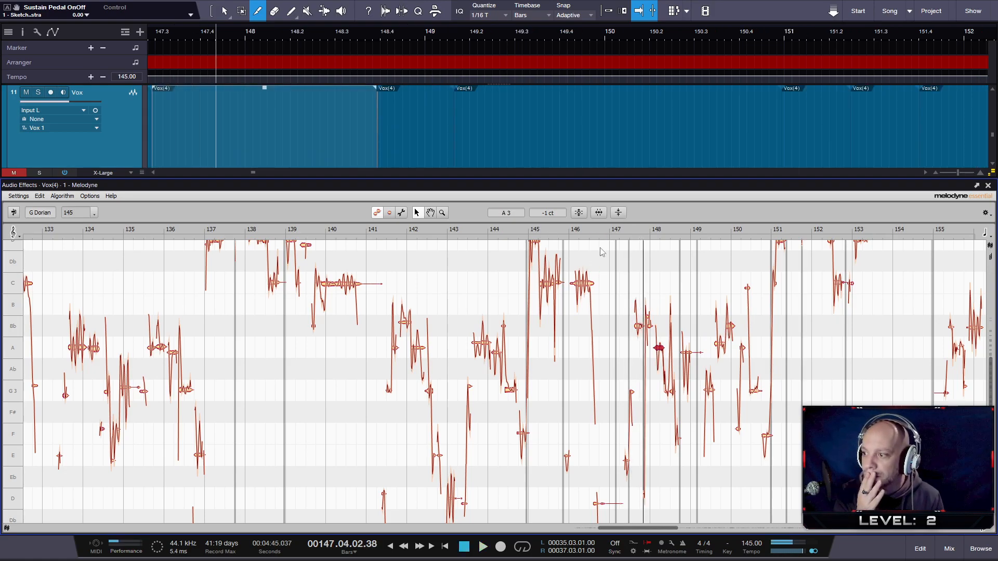
pyautogui.press('space')
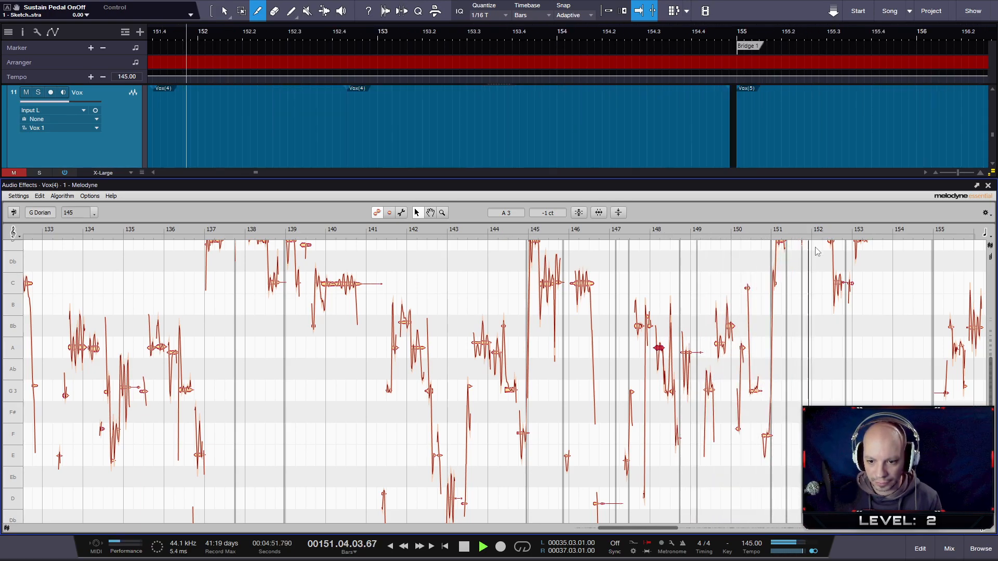
pyautogui.press('space')
# - Audition the final Verse 1 vocal phrase from around bar 151 to beat 154.4, and close the Melodyne editor
pyautogui.moveTo(667, 531); pyautogui.dragTo(687, 531)
pyautogui.scroll(4, 590, 439)
pyautogui.scroll(2, 590, 442)
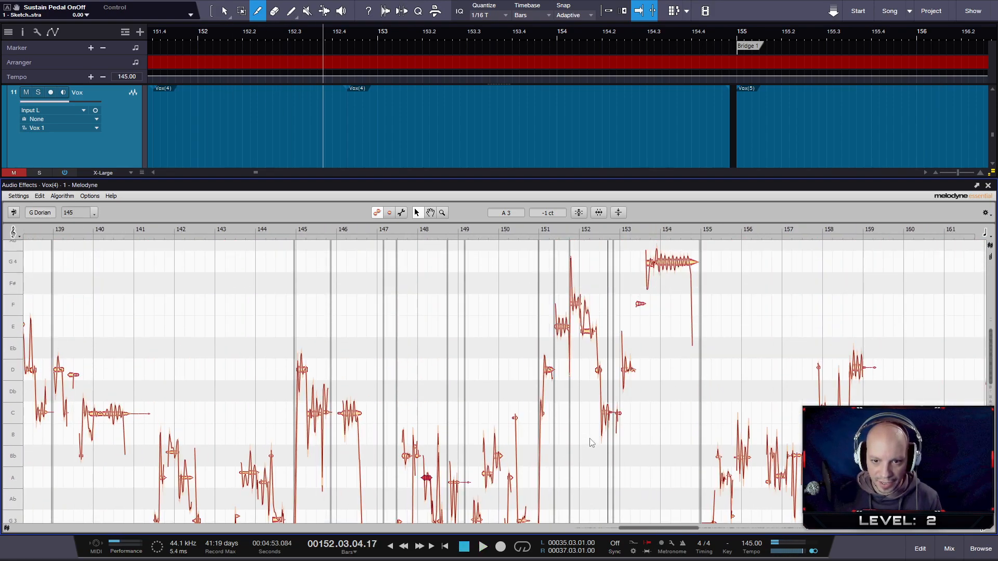
pyautogui.click(546, 234)
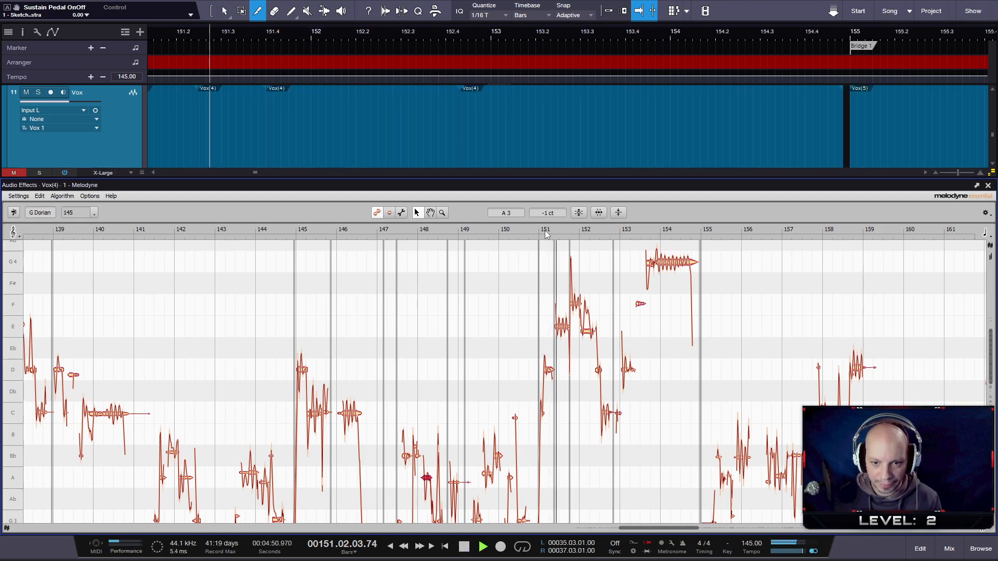
pyautogui.press('space')
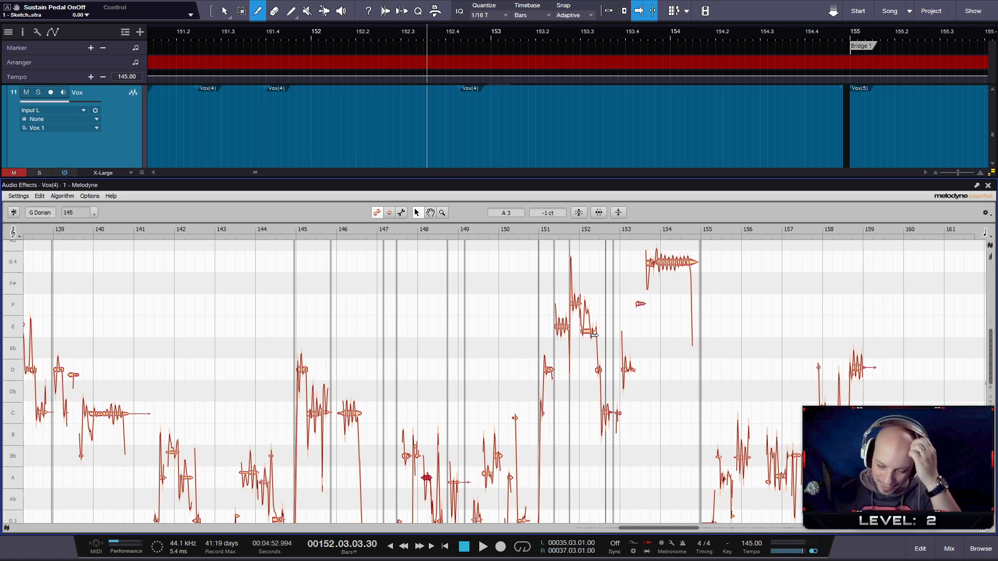
pyautogui.click(533, 230)
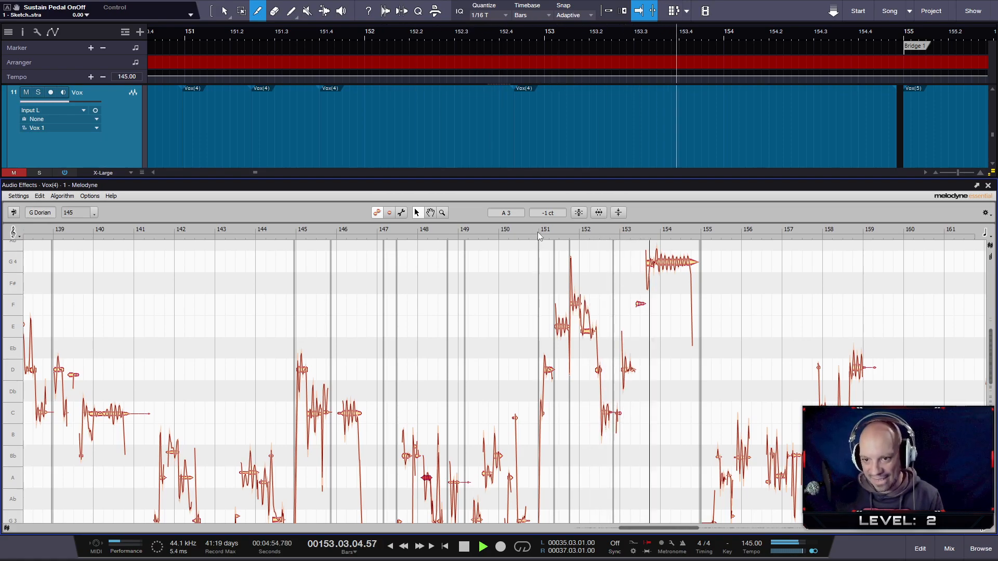
pyautogui.press('space')
pyautogui.click(988, 186)
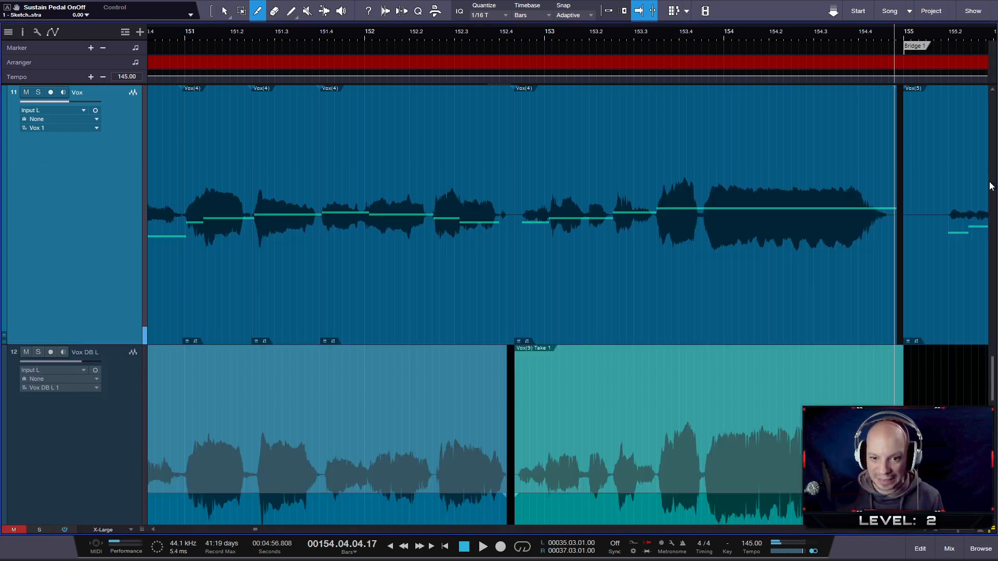
# - Play the opening of the Verse 1 vocal in the mix, starting around bar 125 and stopping near bar 130
pyautogui.scroll(1, 576, 343)
pyautogui.scroll(-1, 576, 343)
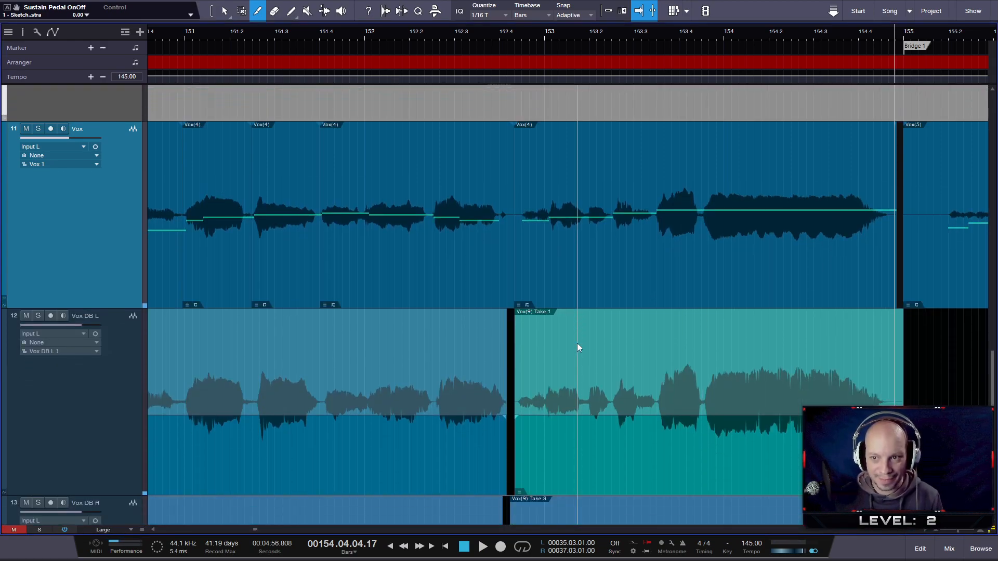
pyautogui.scroll(-5, 577, 343)
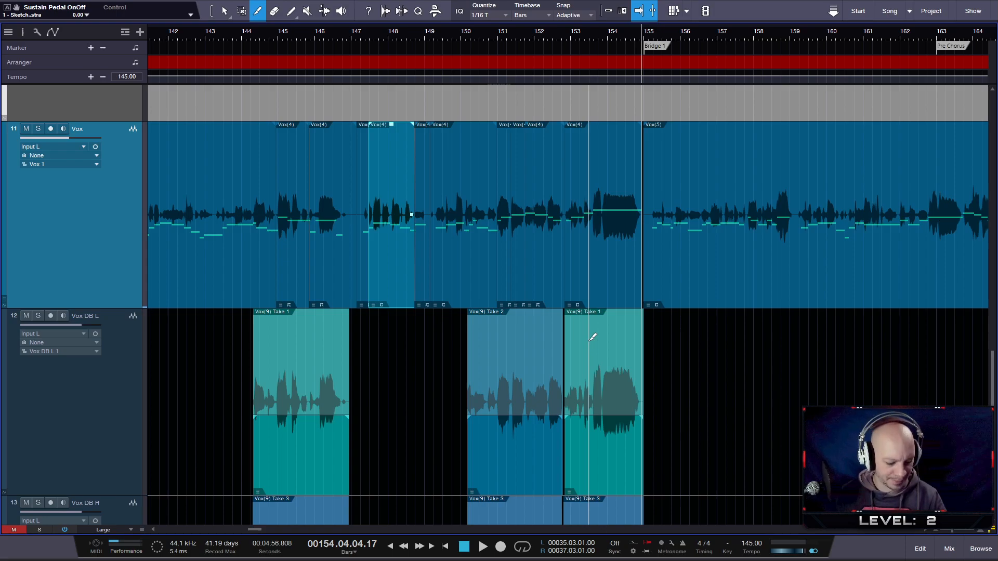
pyautogui.moveTo(596, 34); pyautogui.dragTo(645, 21)
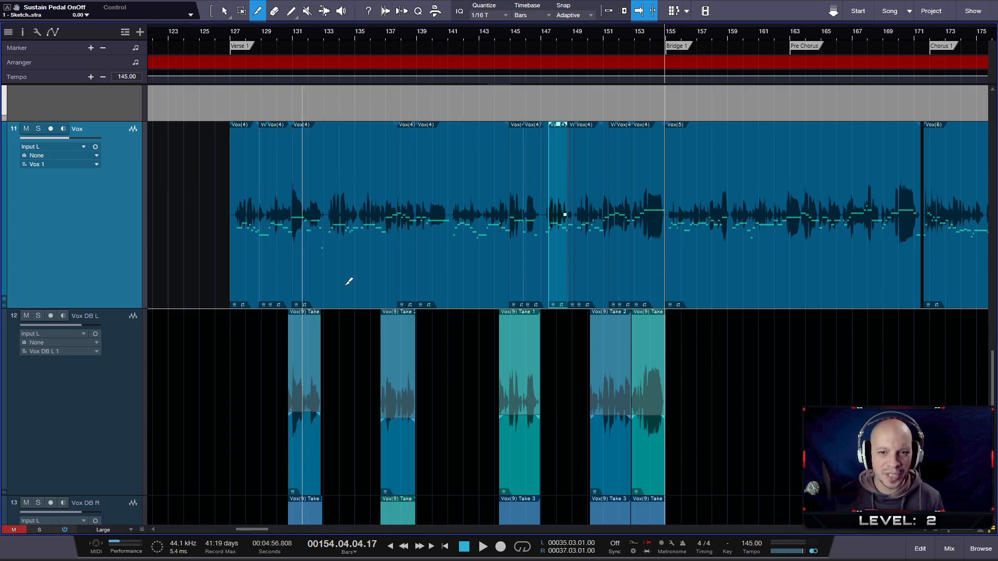
pyautogui.click(234, 35)
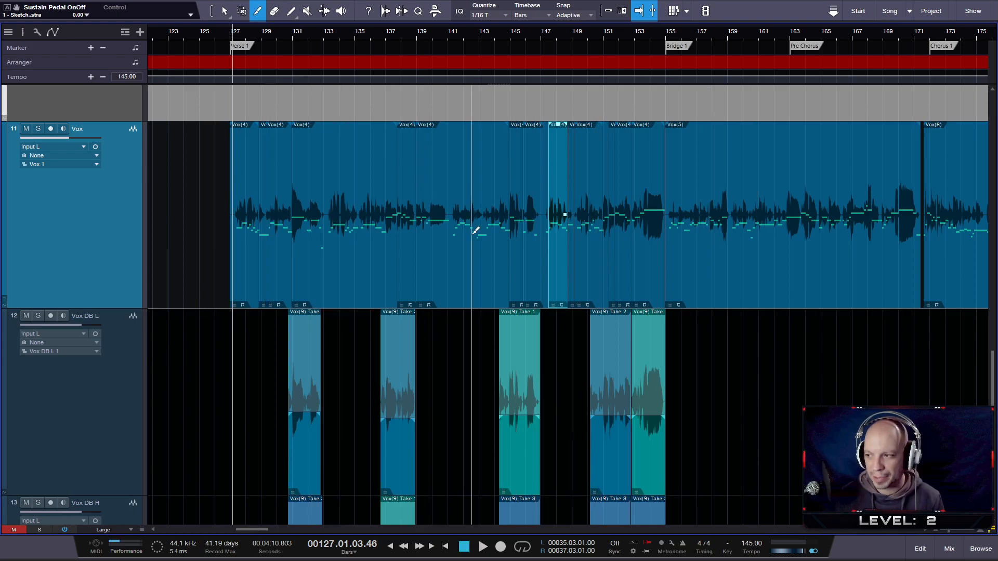
pyautogui.press('space')
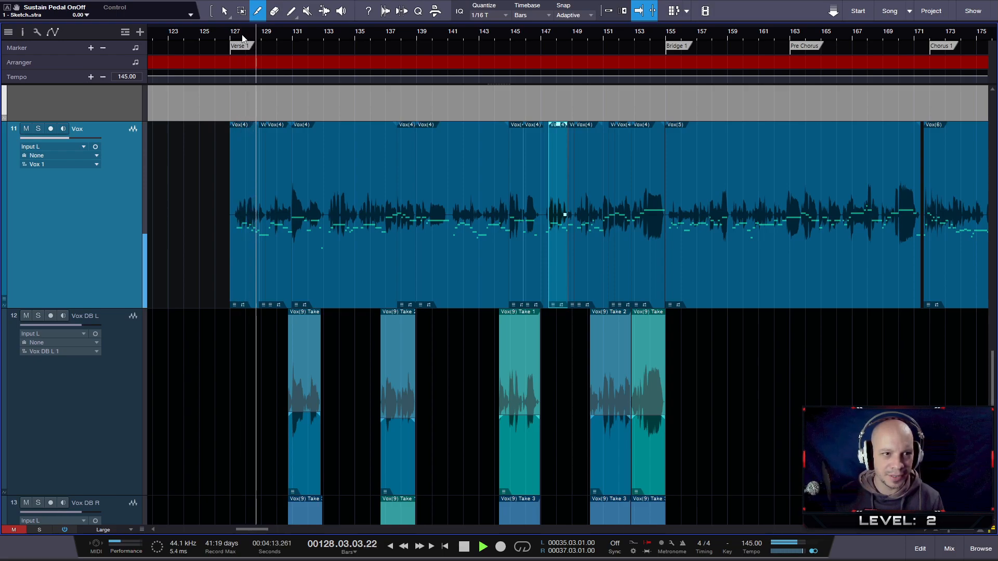
pyautogui.click(207, 32)
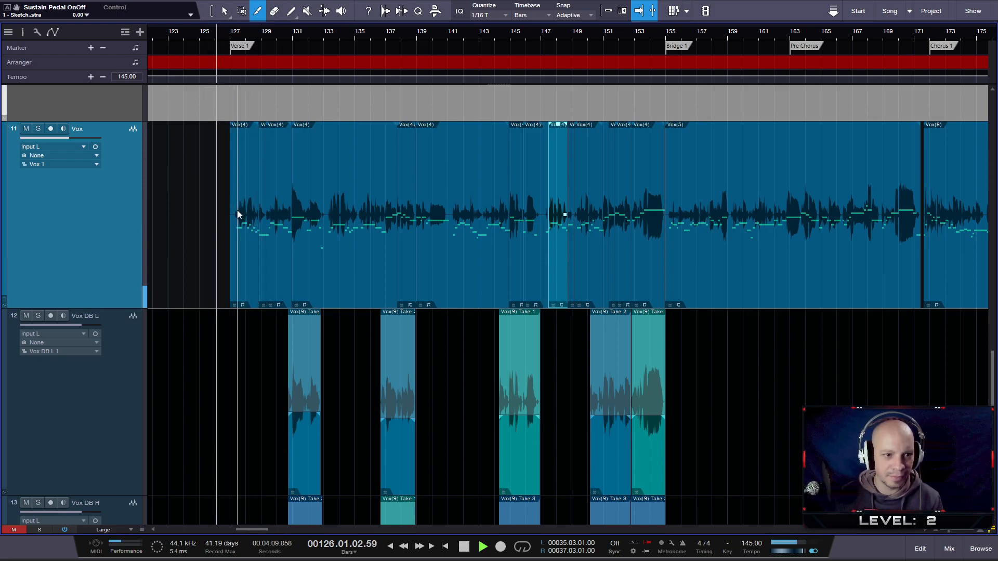
pyautogui.scroll(4, 237, 210)
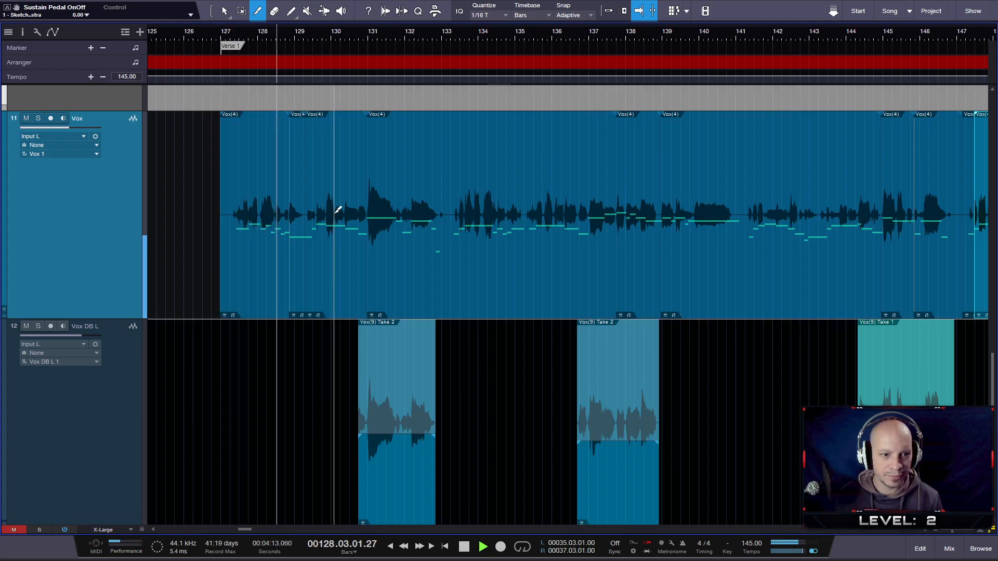
pyautogui.press('space')
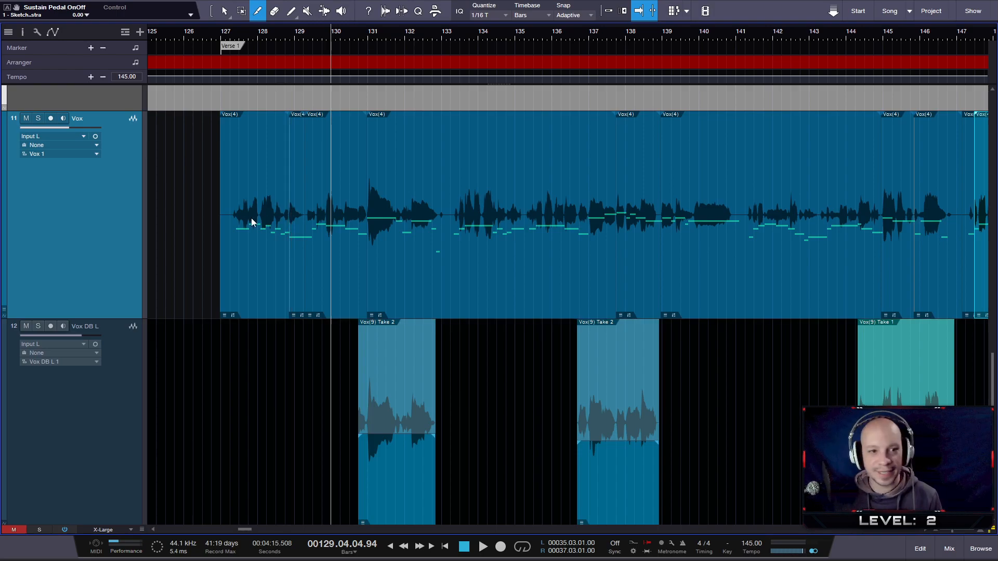
# - Replay the first Verse 1 vocal phrase from just after bar 127 to about beat 130.2
pyautogui.scroll(5, 247, 221)
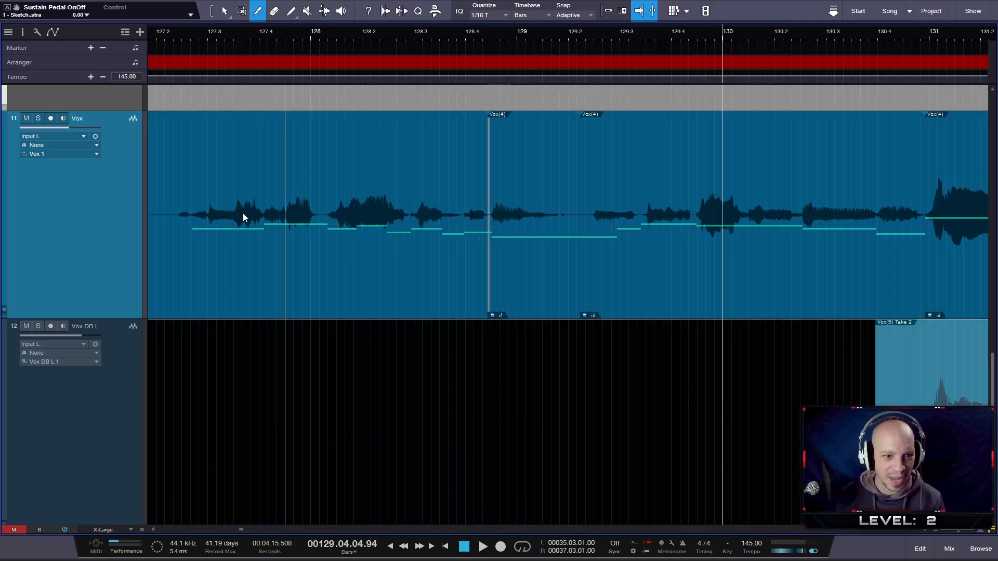
pyautogui.scroll(-5, 307, 220)
pyautogui.click(233, 32)
pyautogui.press('space')
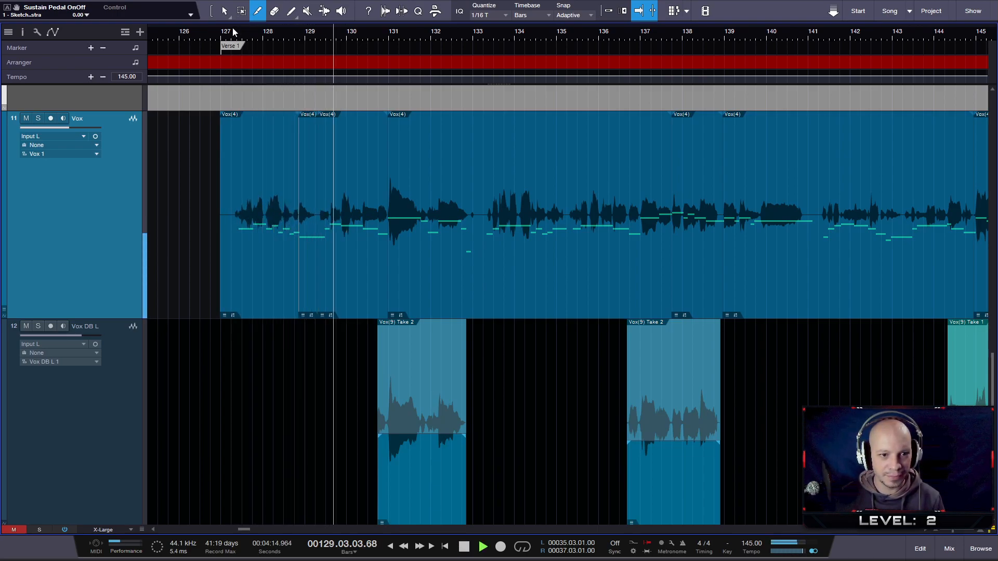
pyautogui.press('space')
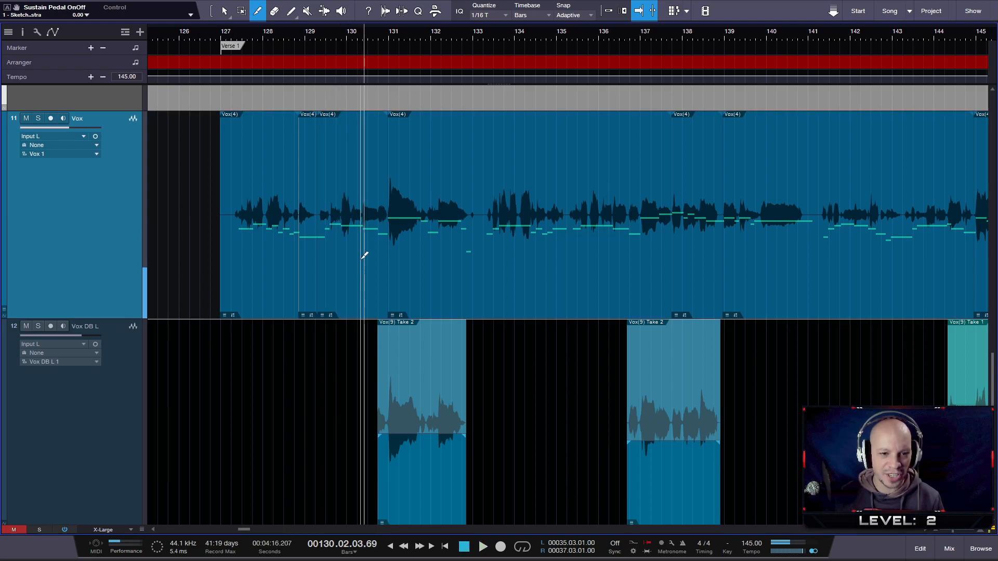
# - Open the Verse 1 vocal event starting after bar 129 in the Melodyne editor and play it to about beat 130.2
pyautogui.press('1')
pyautogui.doubleClick(346, 251)
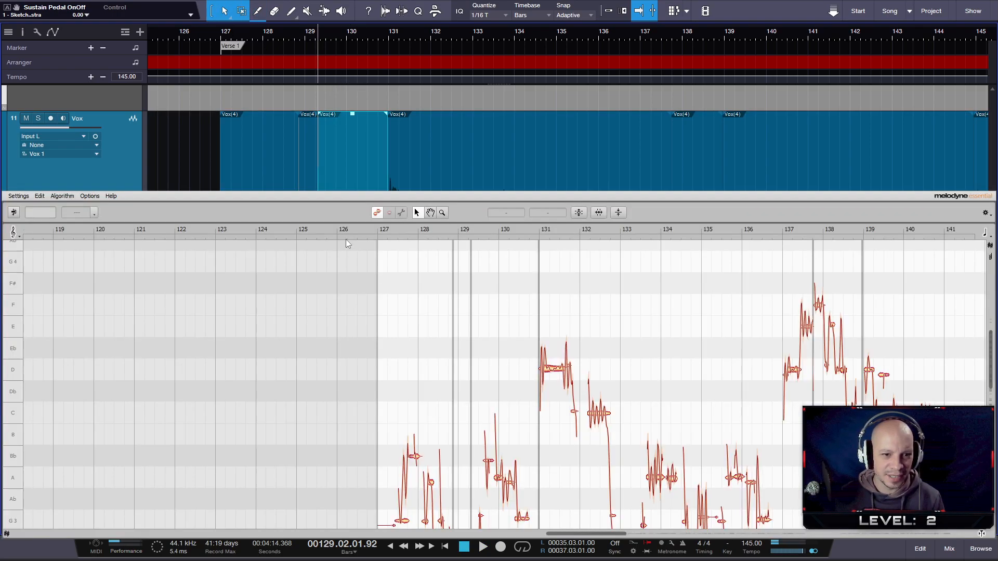
pyautogui.press('space')
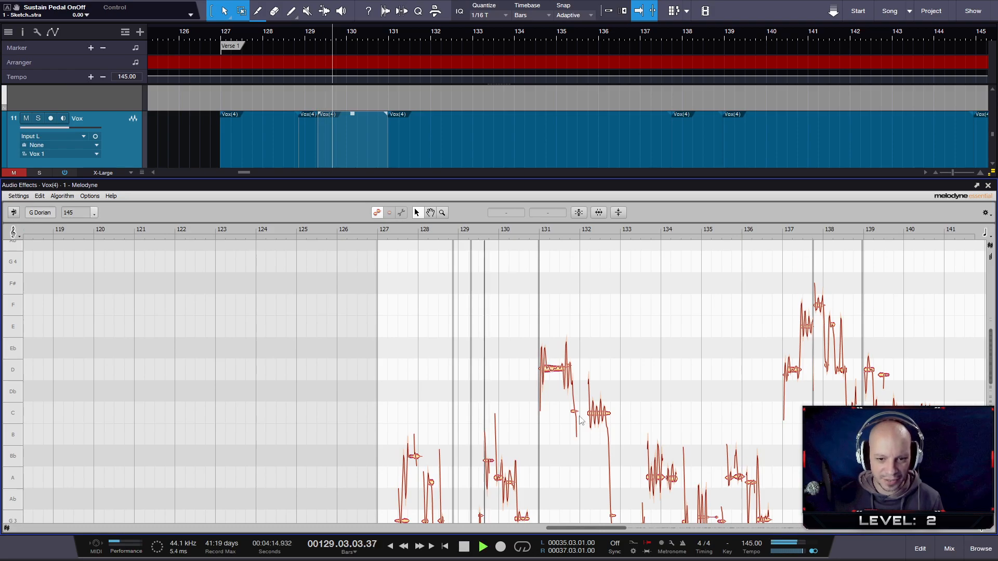
pyautogui.scroll(-5, 556, 469)
pyautogui.press('space')
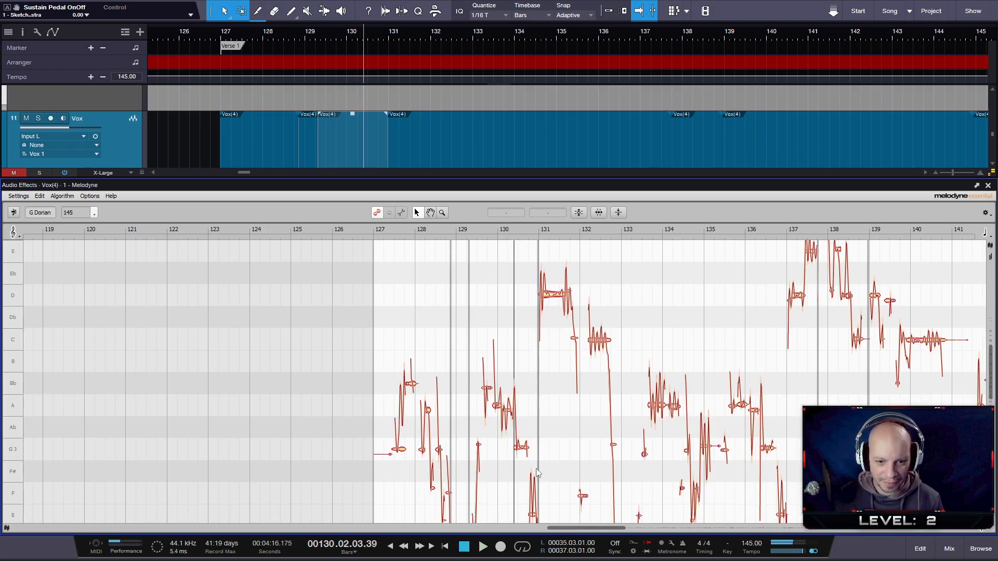
pyautogui.scroll(2, 465, 449)
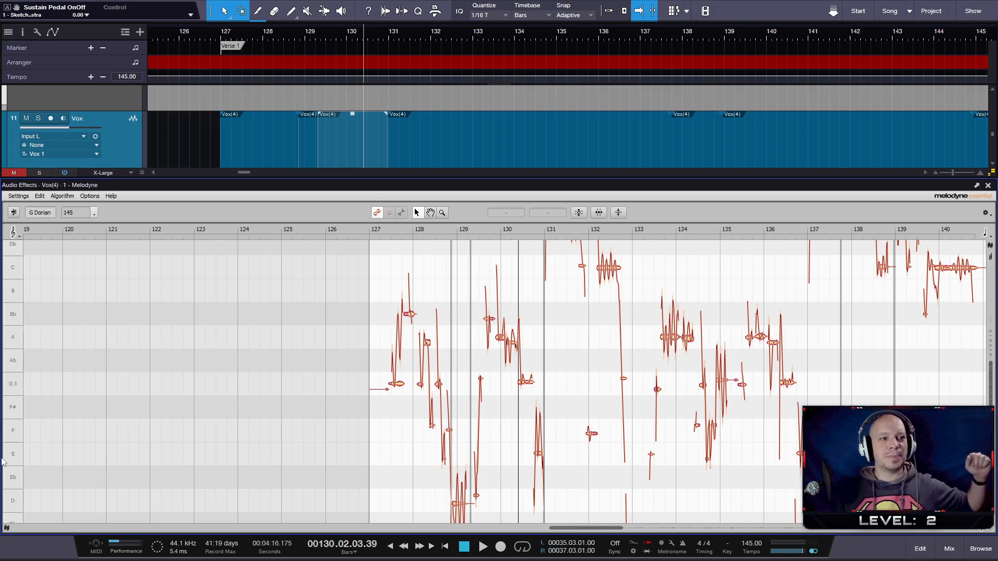
# - Show the key track in the Melodyne editor and hide it again
pyautogui.click(89, 196)
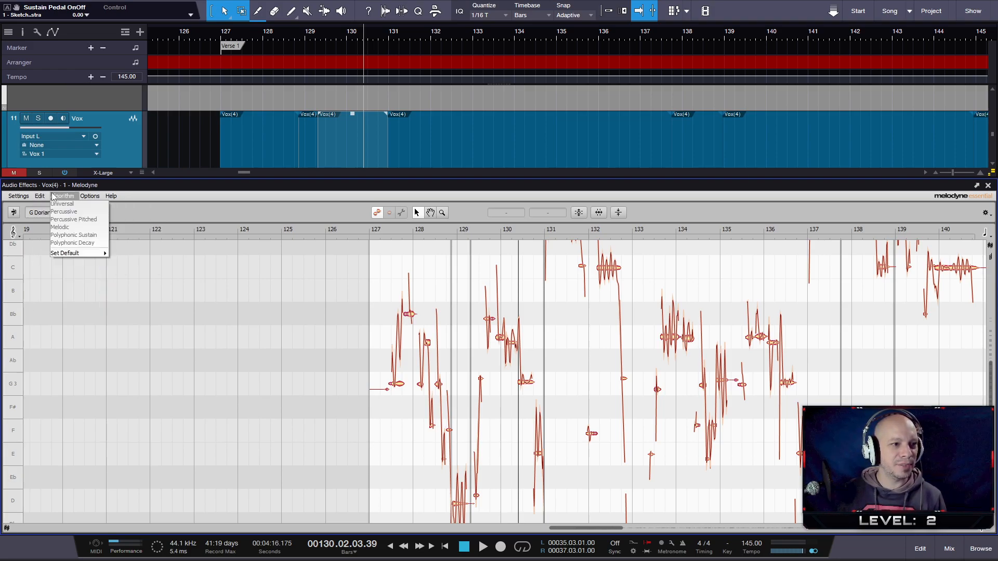
pyautogui.moveTo(99, 193)
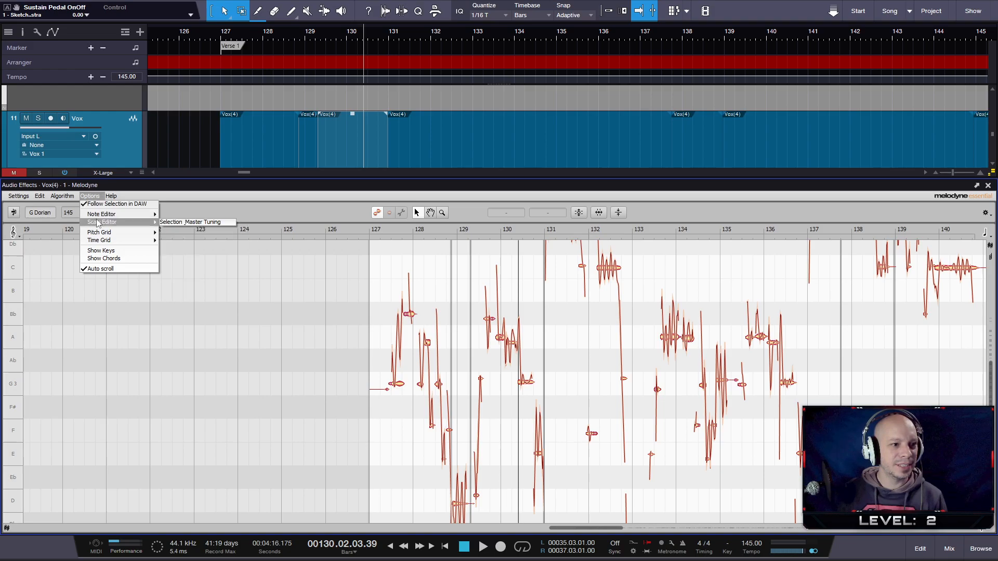
pyautogui.moveTo(106, 218)
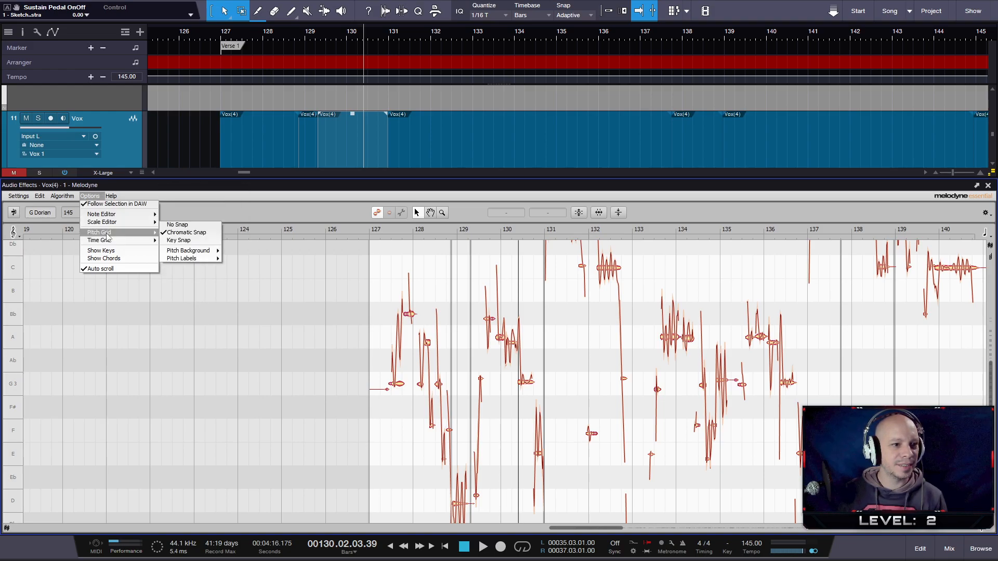
pyautogui.click(121, 257)
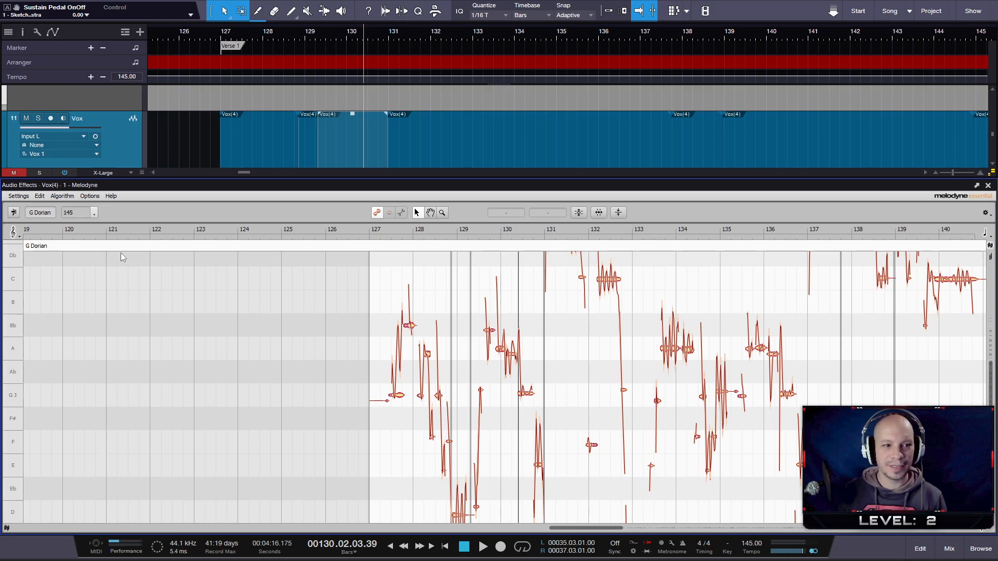
pyautogui.click(90, 197)
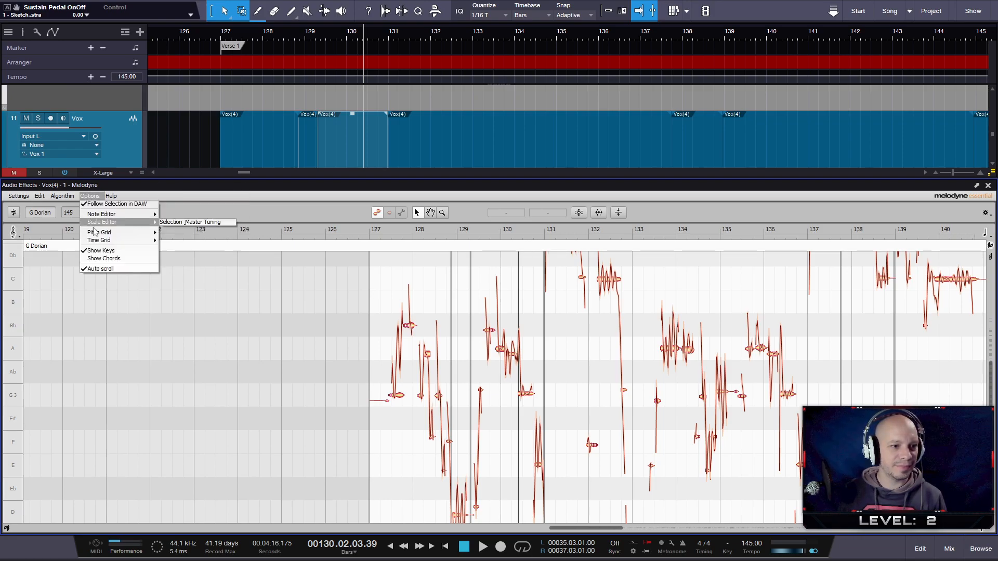
pyautogui.click(104, 258)
# - Show the chord track in the Melodyne editor and hide it again
pyautogui.click(90, 197)
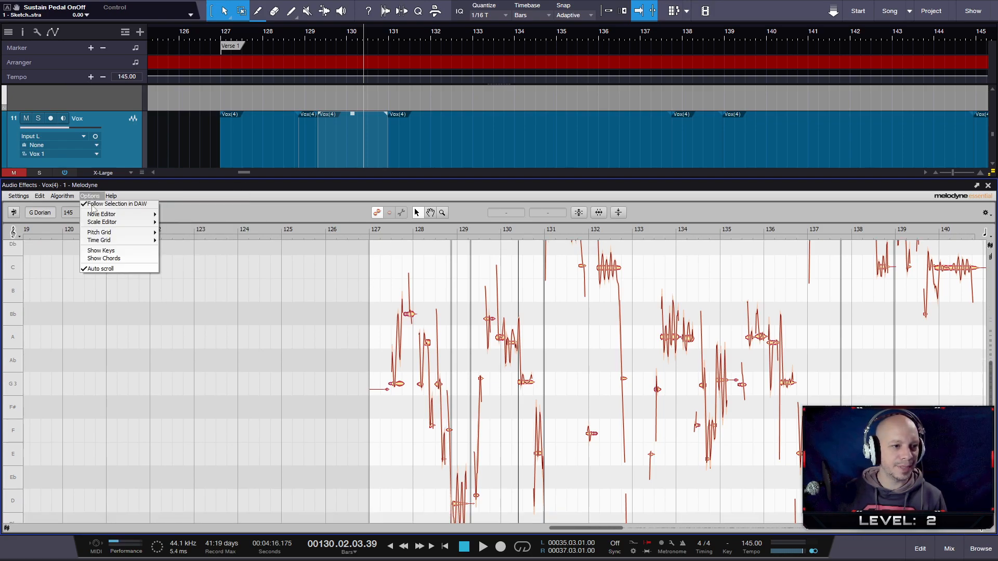
pyautogui.click(99, 258)
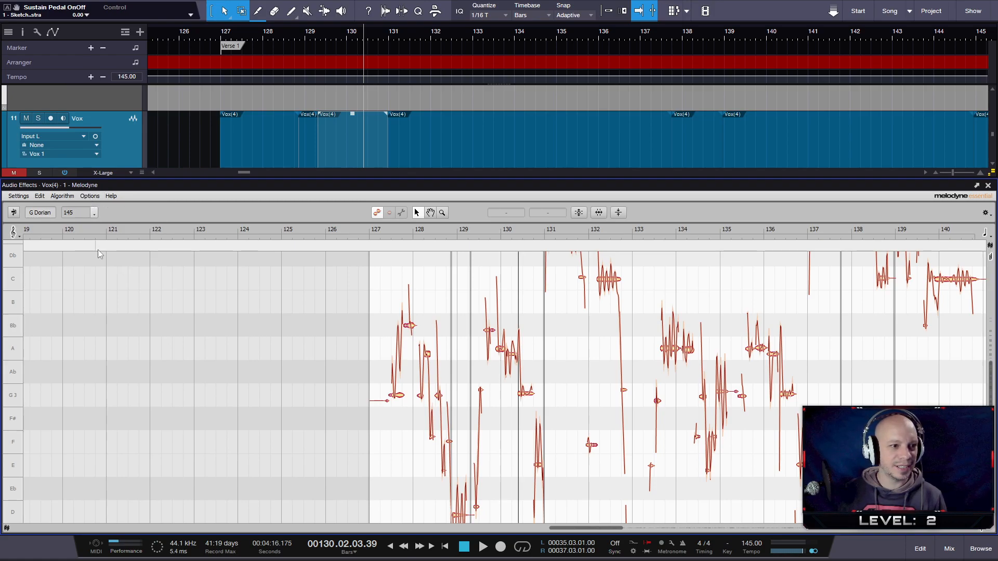
pyautogui.click(90, 197)
pyautogui.click(98, 258)
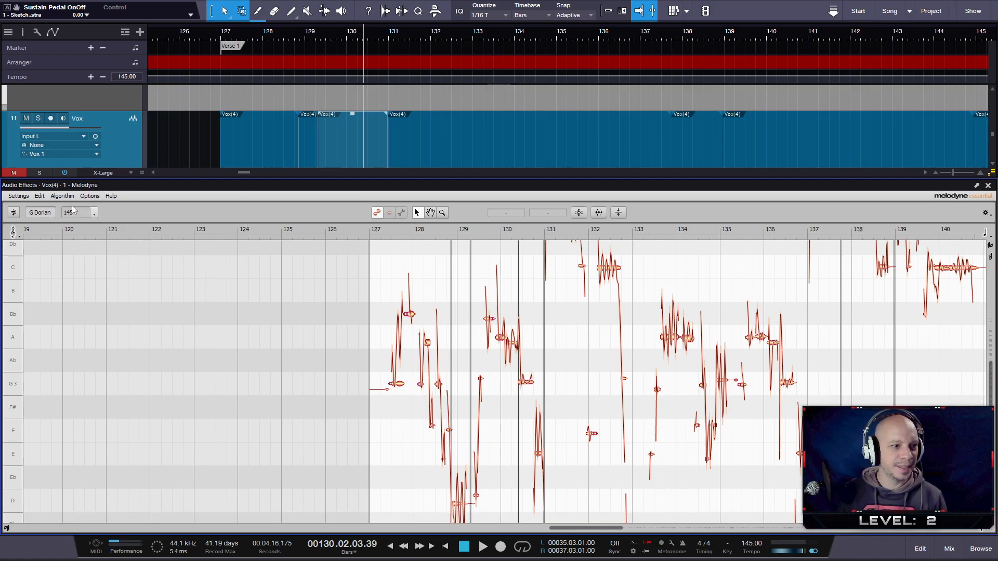
pyautogui.click(38, 196)
pyautogui.click(39, 197)
pyautogui.click(40, 197)
pyautogui.moveTo(82, 286)
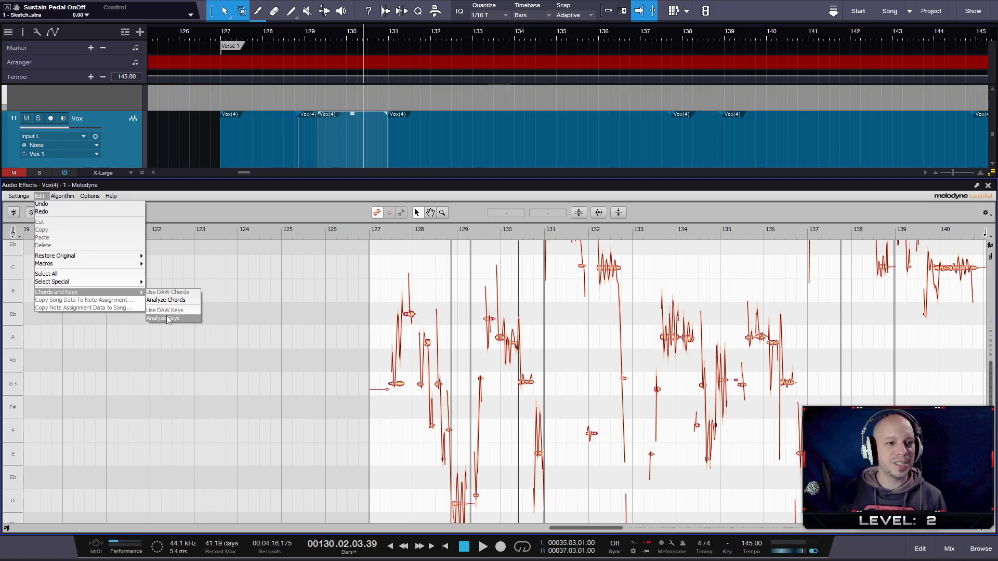
pyautogui.moveTo(86, 198)
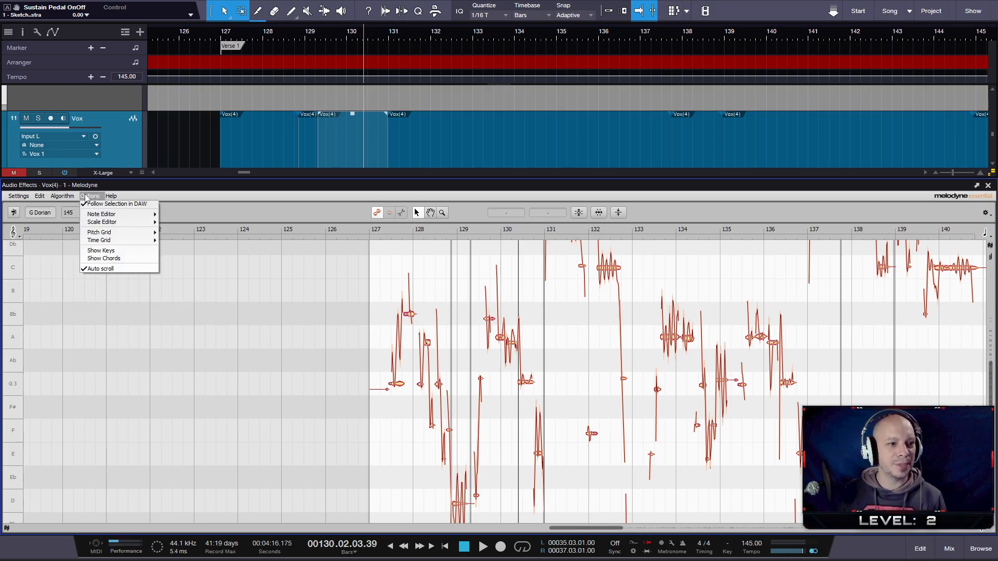
pyautogui.moveTo(124, 195)
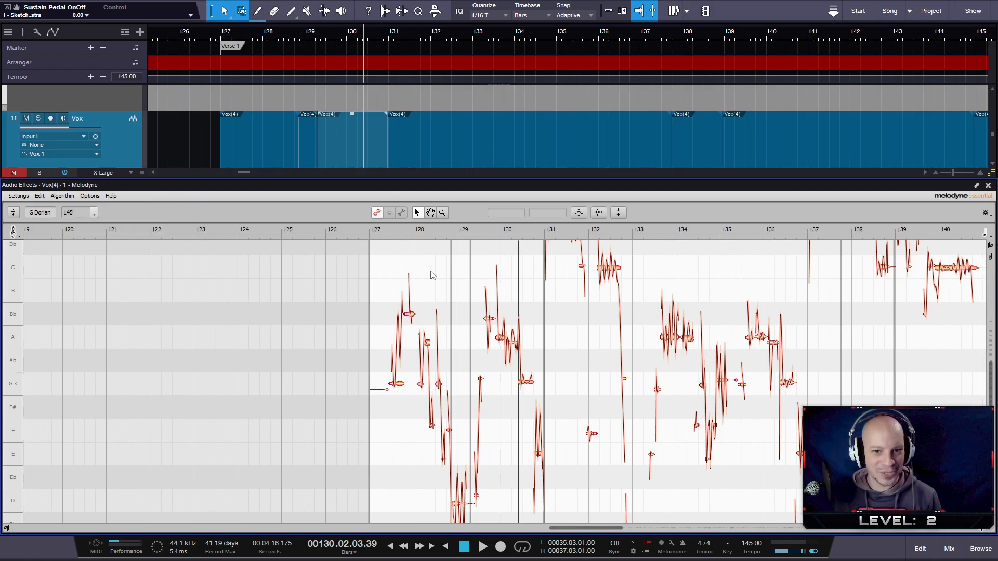
# - Play the tuned vocal in Melodyne from the start of bar 127 to about beat 130.3
pyautogui.scroll(-3, 568, 387)
pyautogui.scroll(1, 470, 291)
pyautogui.scroll(1, 470, 306)
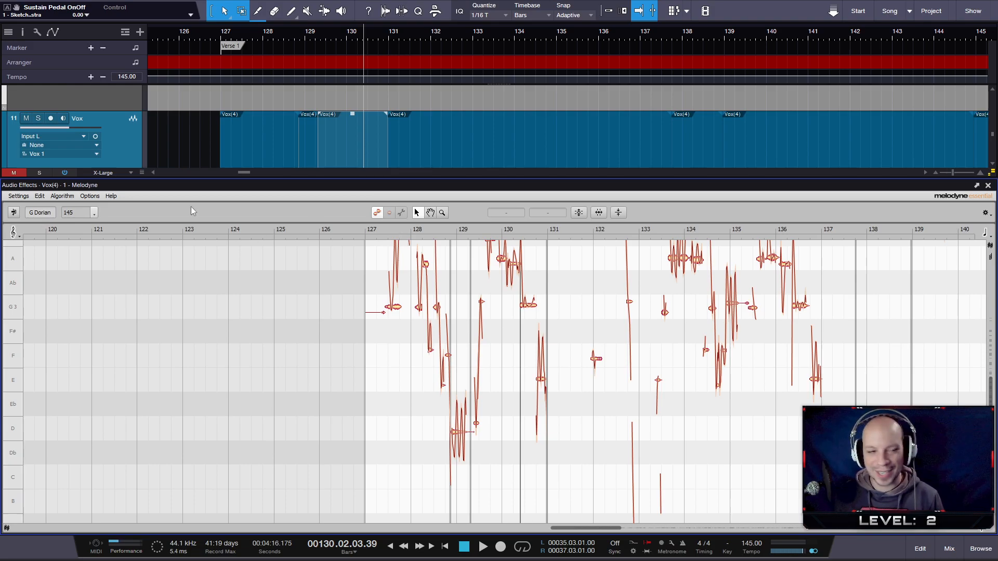
pyautogui.click(379, 230)
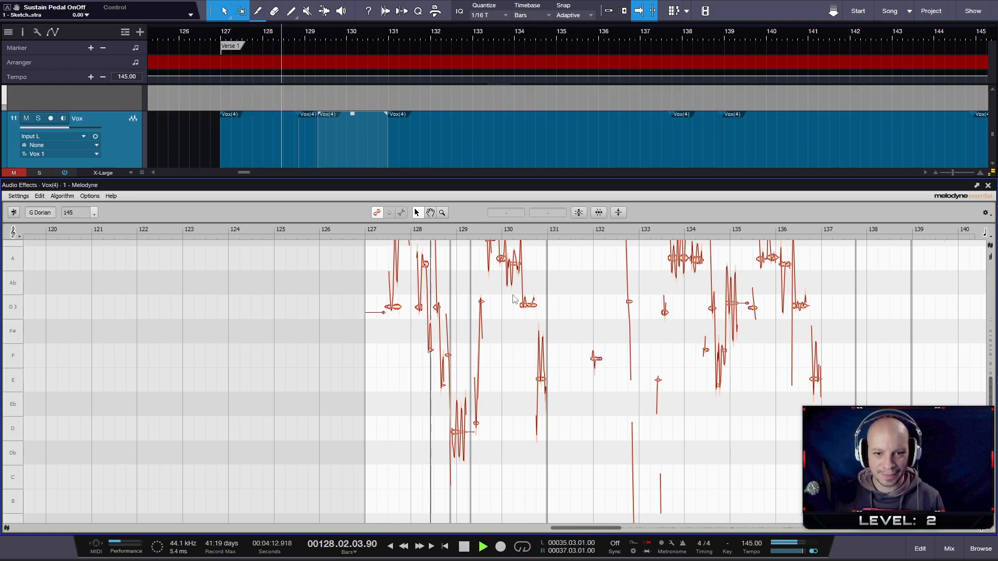
pyautogui.scroll(2, 561, 361)
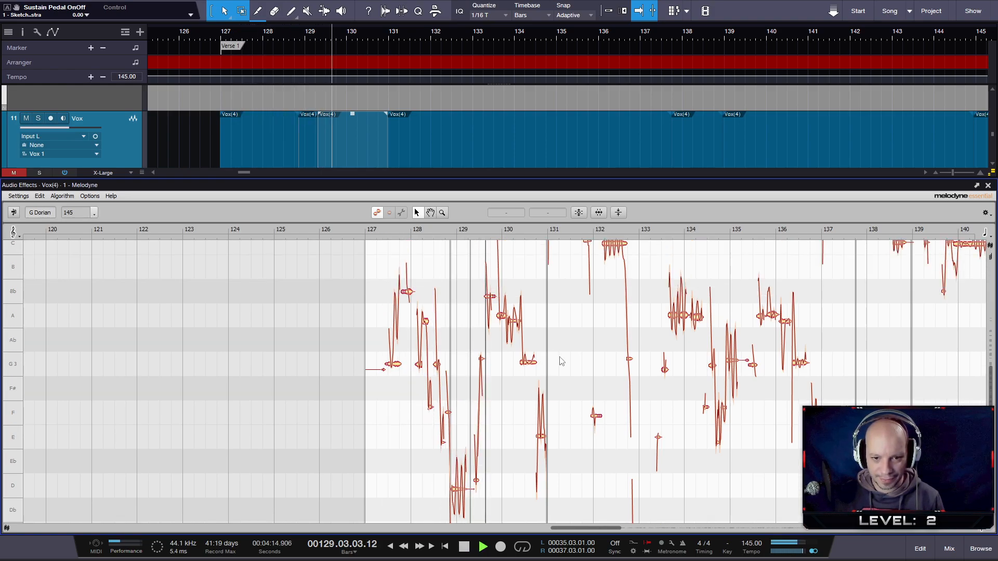
pyautogui.scroll(1, 563, 360)
pyautogui.press('space')
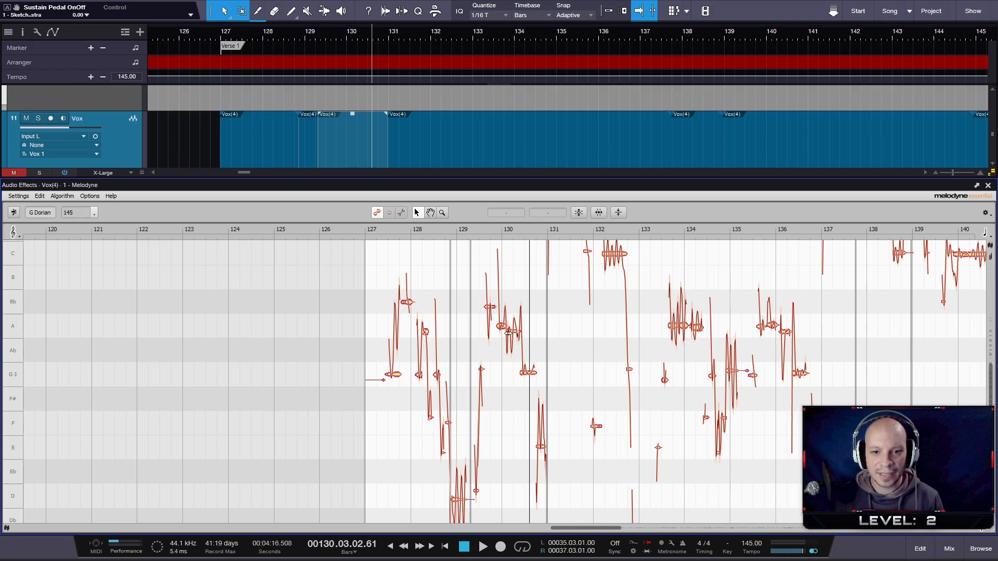
# - Raise the vocal note just before bar 130 to Bb 3 at -28 ct and audition the phrase from bar 127 to about beat 131.2
pyautogui.moveTo(502, 333); pyautogui.dragTo(503, 307)
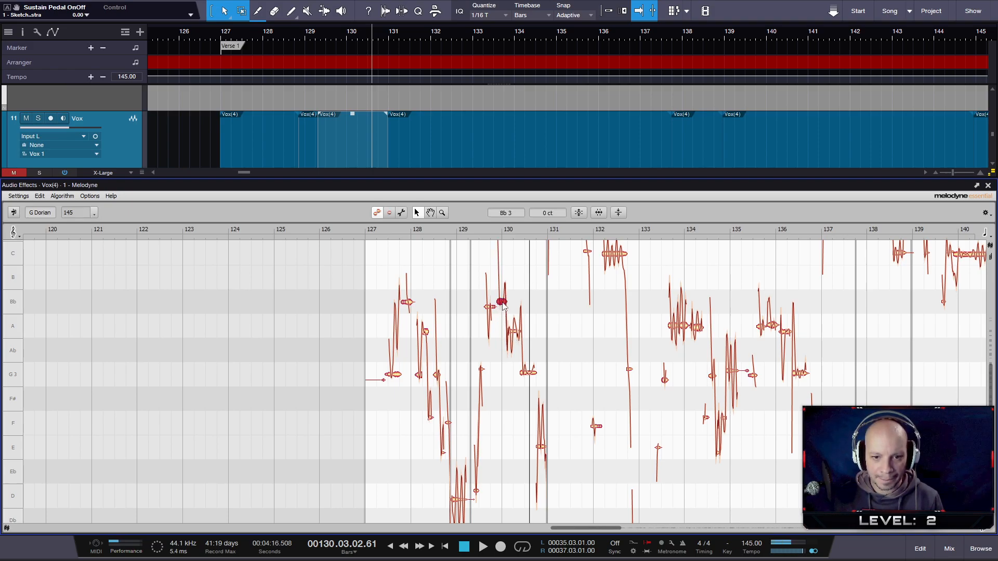
pyautogui.click(375, 235)
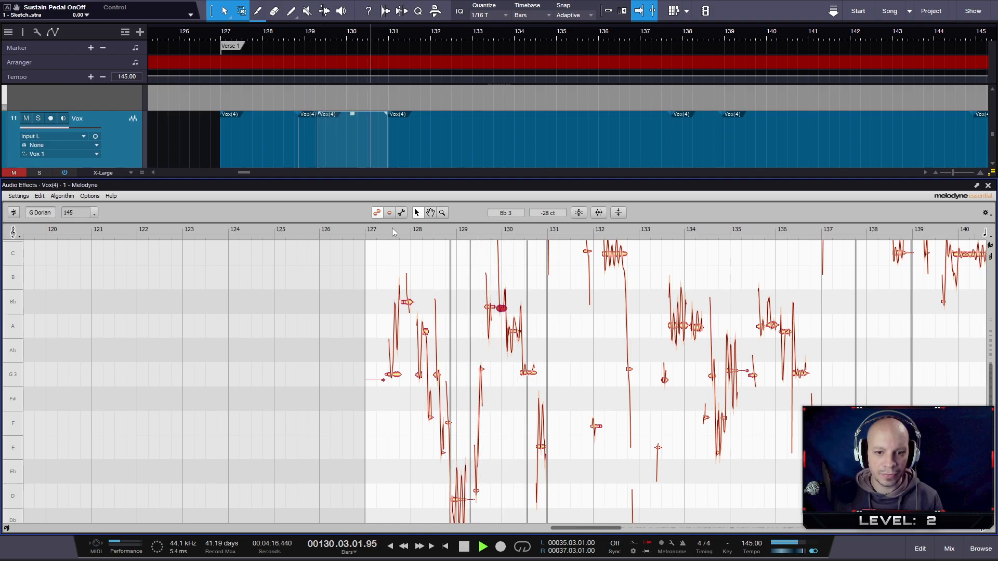
pyautogui.press('space')
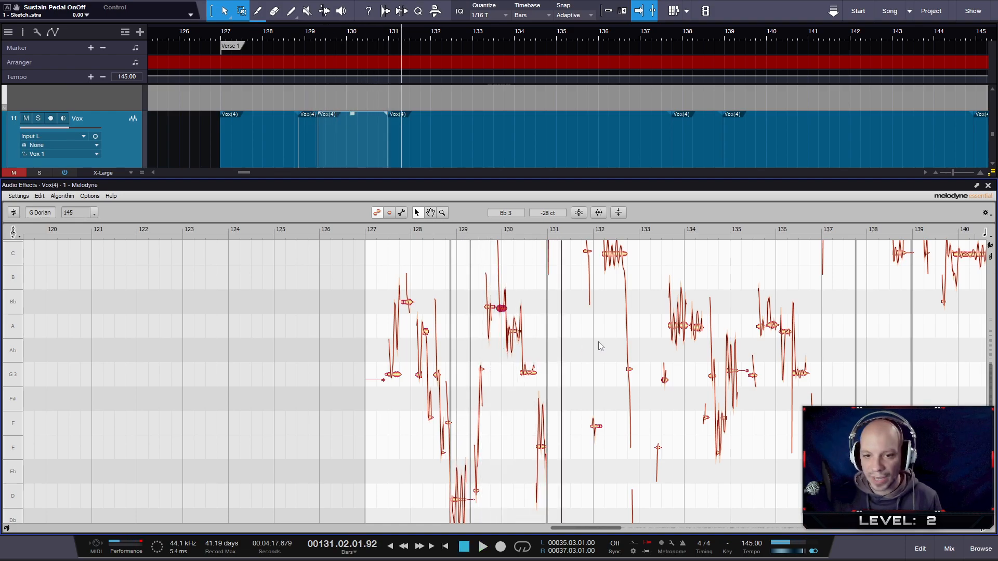
# - Play on from about beat 131.2 to 134.4, inspect the notes around bar 134, and close the Melodyne editor
pyautogui.scroll(-1, 584, 341)
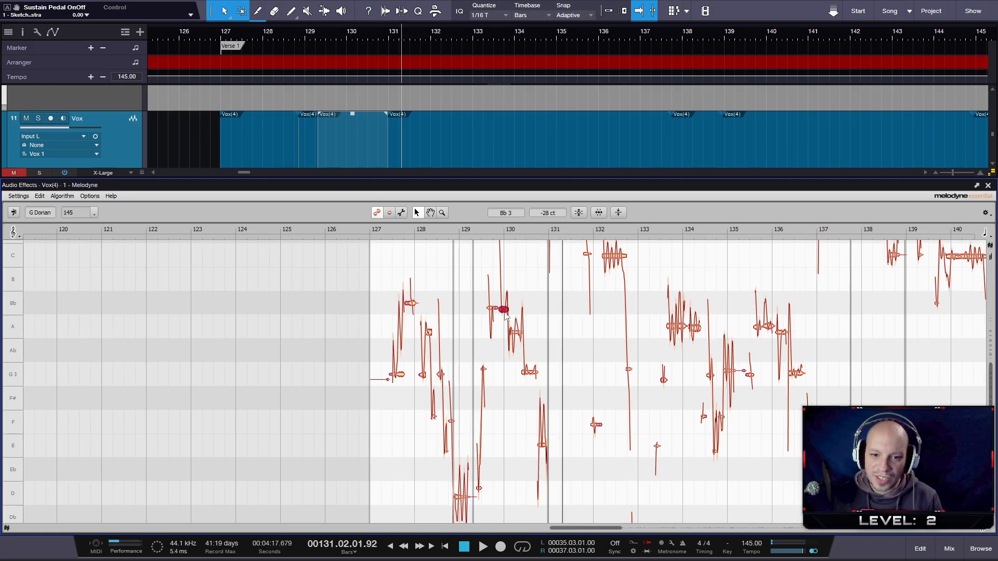
pyautogui.press('space')
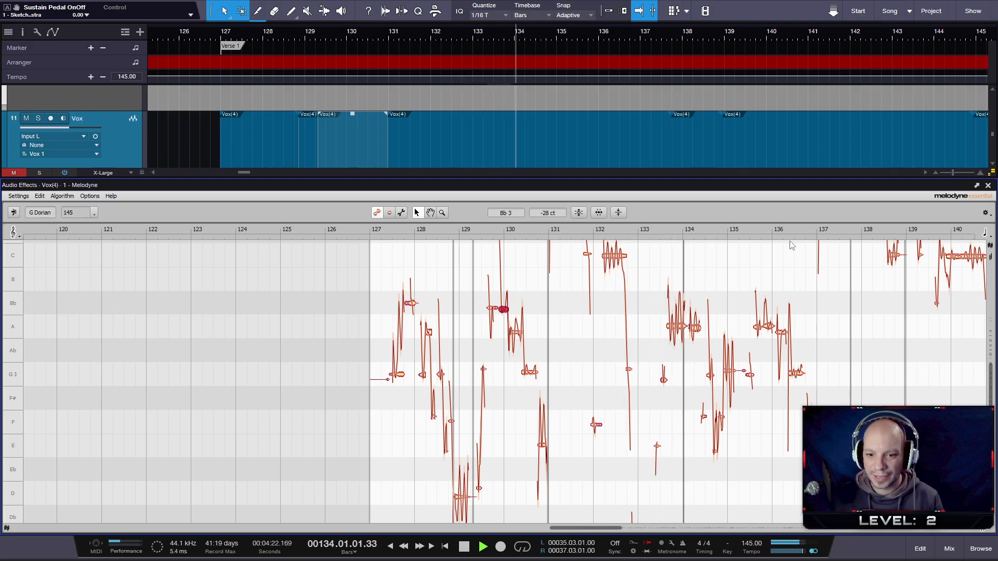
pyautogui.press('space')
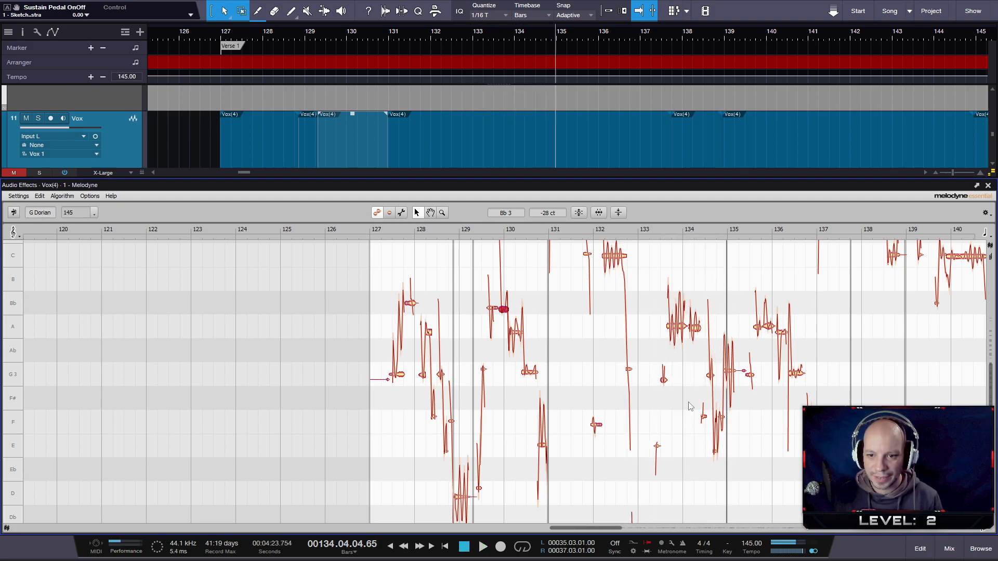
pyautogui.scroll(1, 684, 382)
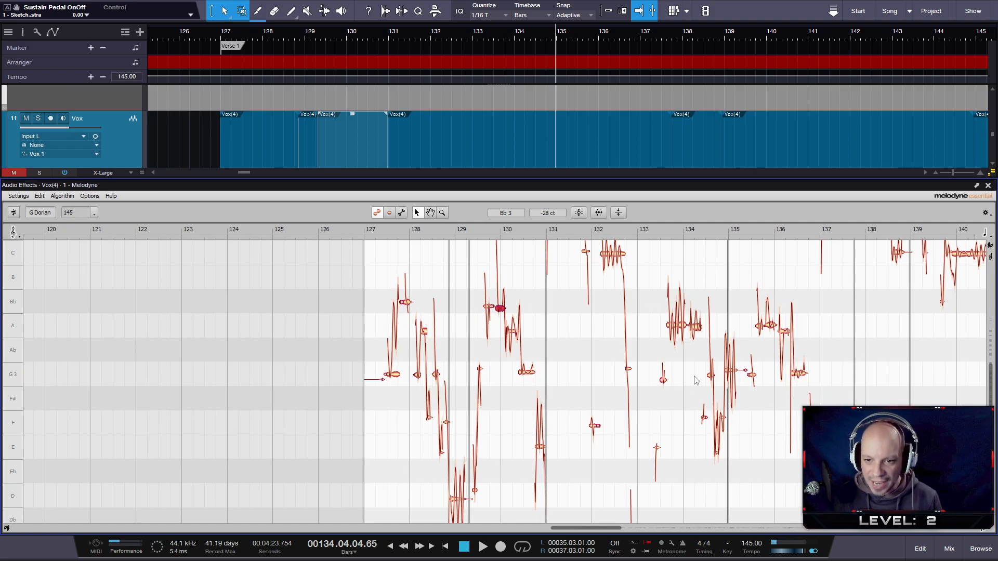
pyautogui.scroll(4, 675, 344)
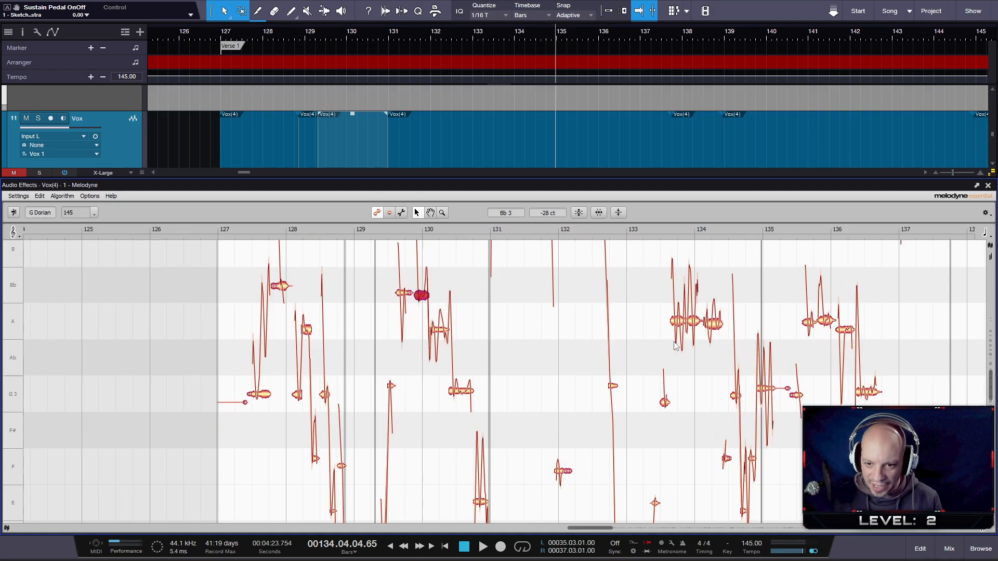
pyautogui.scroll(3, 675, 344)
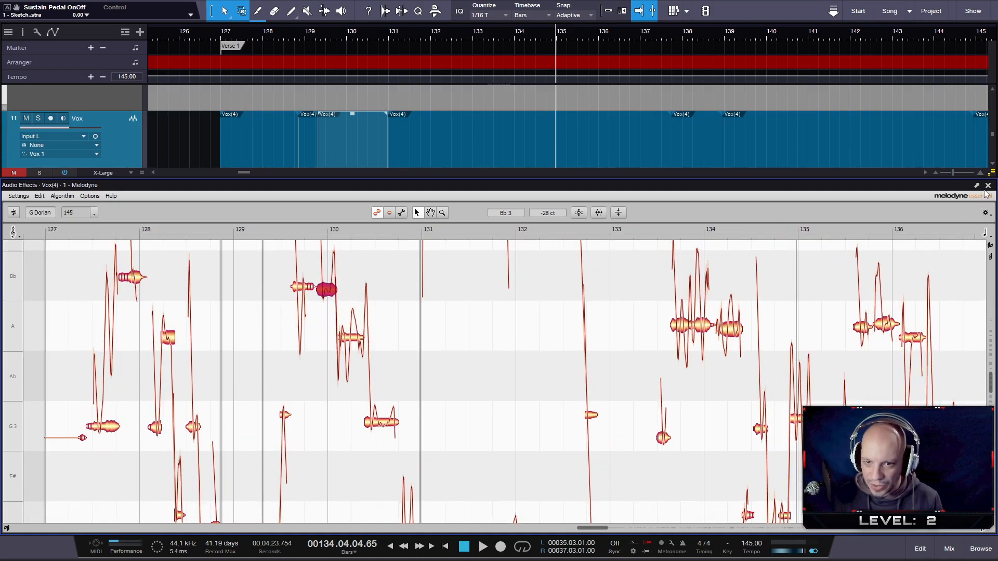
pyautogui.click(987, 186)
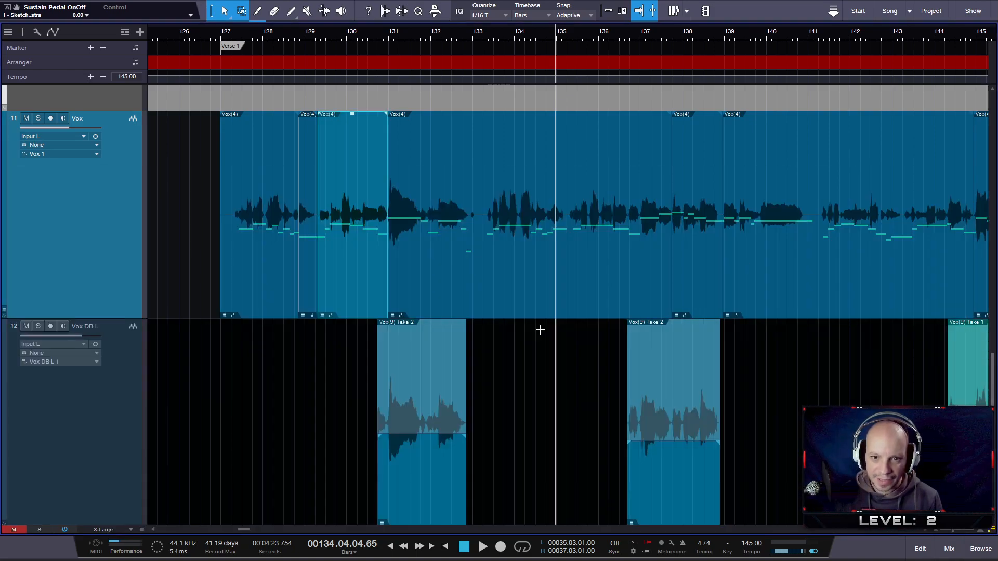
# - Audition the Verse 1 vocal around bars 133 and 134 in the arrangement, from about beat 134.3, bar 134 and beat 133.3
pyautogui.scroll(4, 535, 319)
pyautogui.click(538, 33)
pyautogui.press('space')
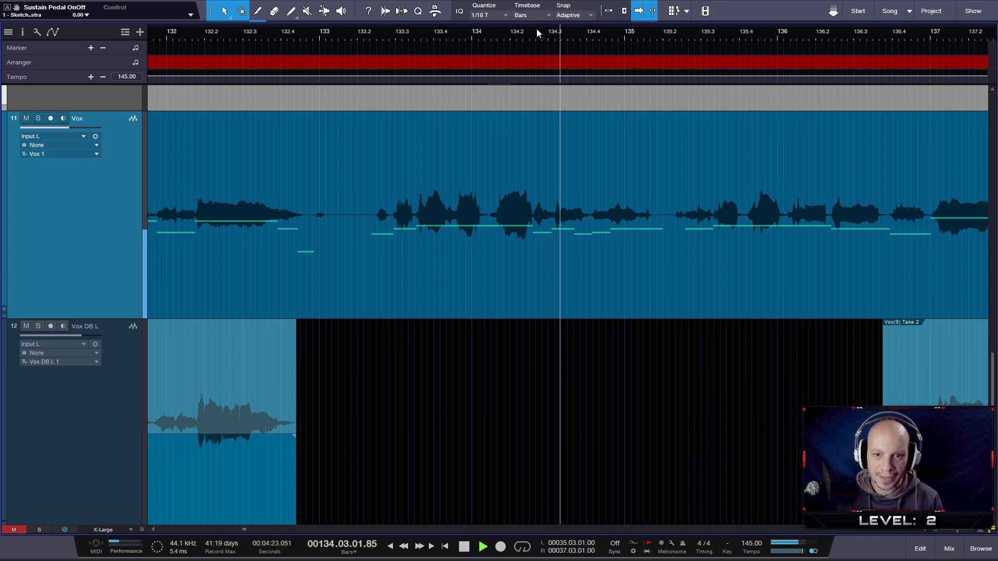
pyautogui.click(459, 33)
pyautogui.press('space')
pyautogui.click(379, 33)
pyautogui.click(379, 32)
pyautogui.press('space')
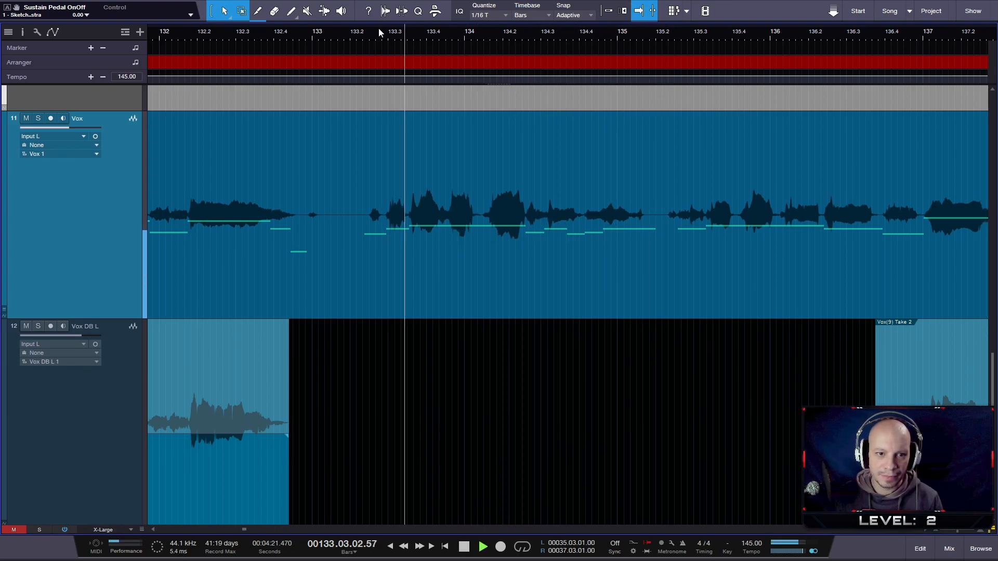
# - Solo the Vox and Vox Guide tracks to compare the vocal phrase at about beat 133.3 with its guide melody
pyautogui.scroll(5, 434, 221)
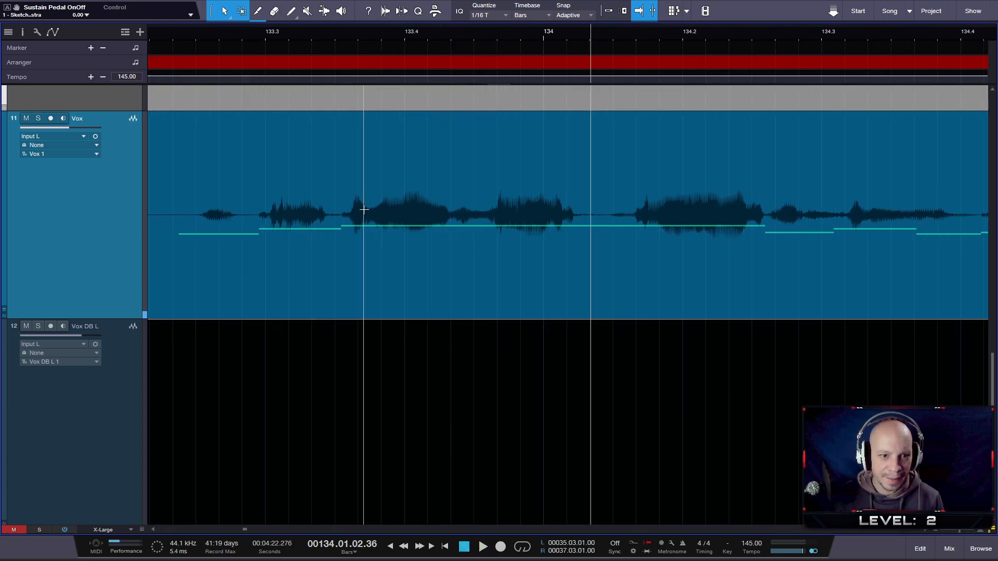
pyautogui.scroll(3, 363, 214)
pyautogui.scroll(3, 373, 216)
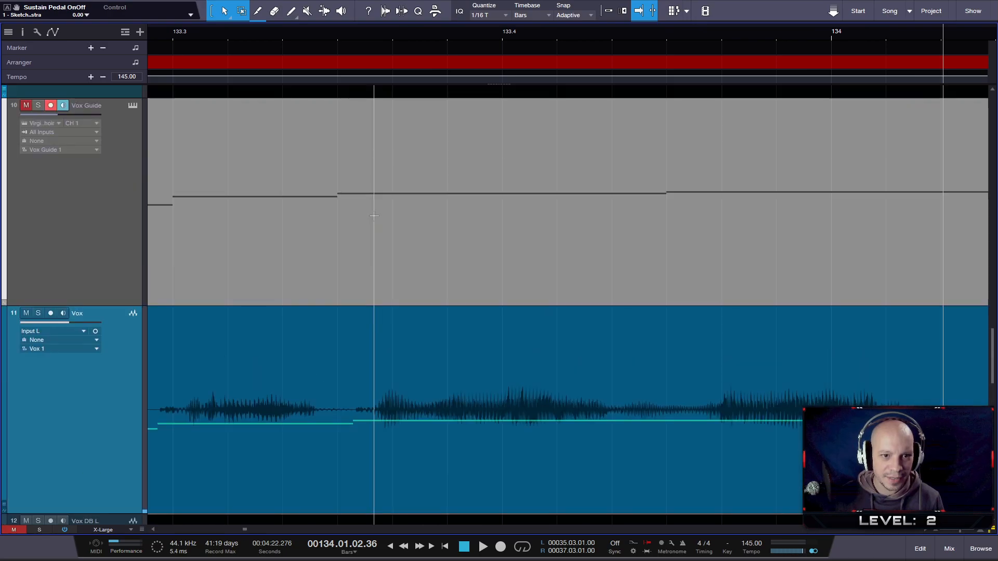
pyautogui.click(150, 32)
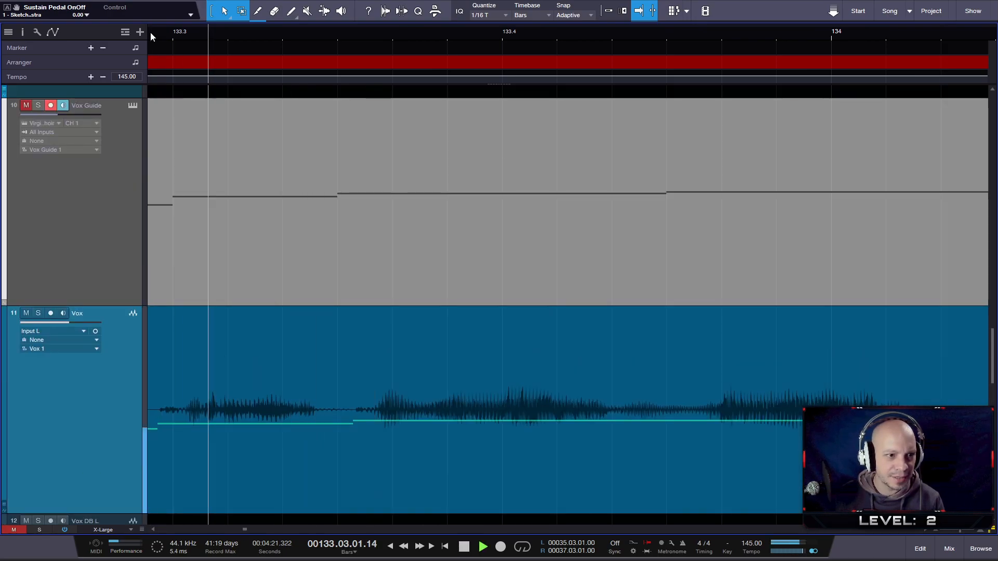
pyautogui.click(39, 313)
pyautogui.click(35, 105)
pyautogui.moveTo(235, 32); pyautogui.dragTo(327, 25)
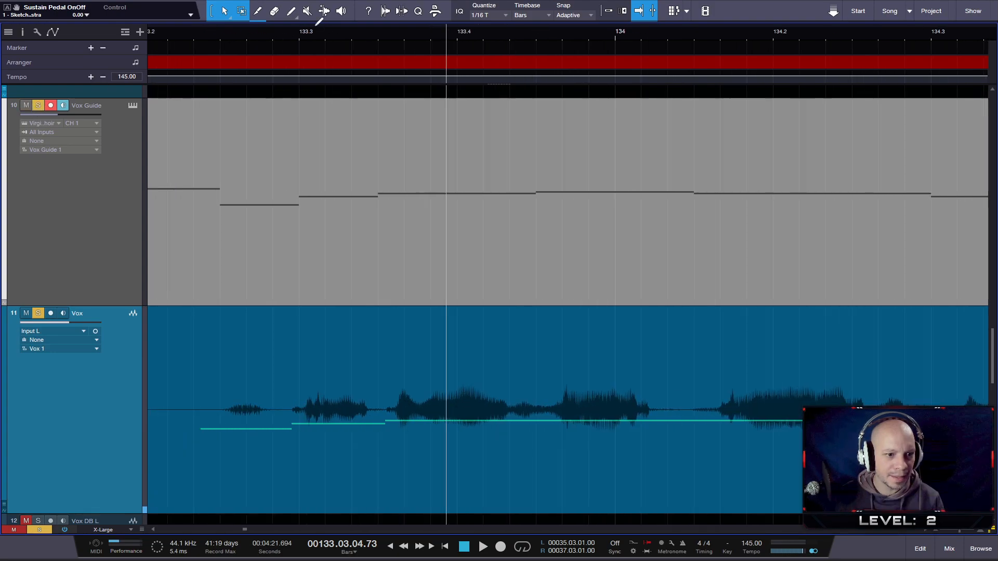
# - Split the Vox event between beats 133.3 and 133.4 and slip the audio after the cut slightly earlier to match the guide
pyautogui.click(205, 32)
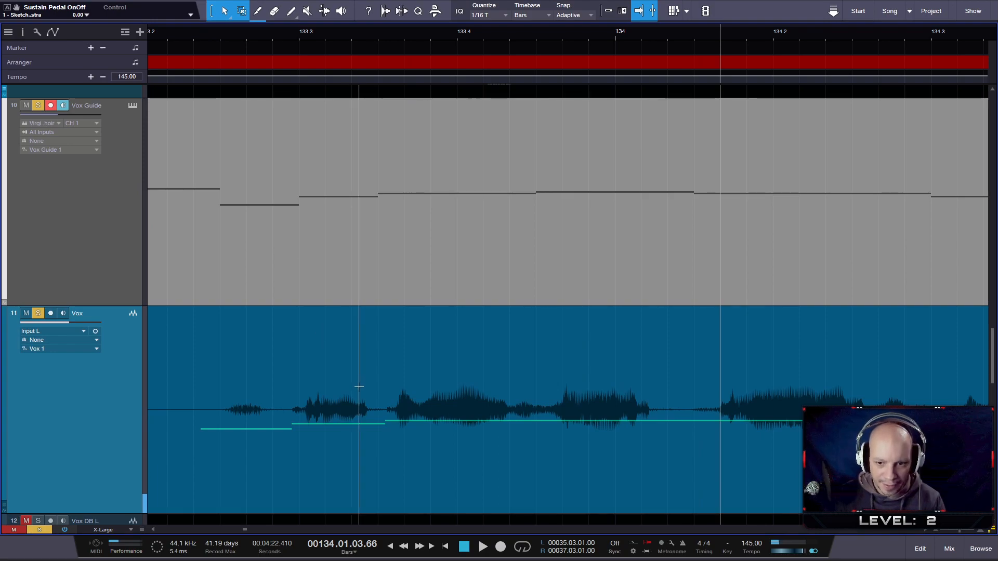
pyautogui.press('5')
pyautogui.click(376, 401)
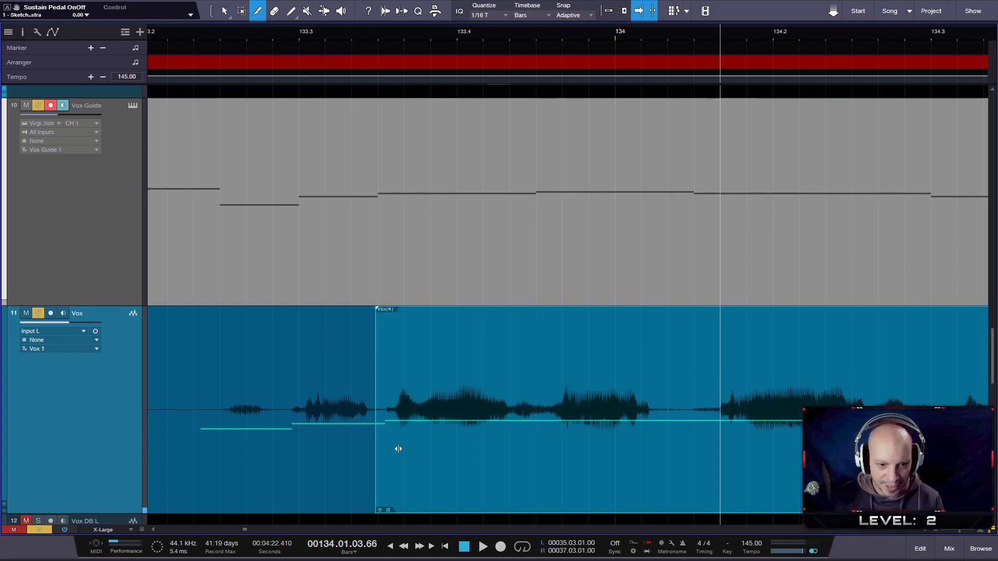
pyautogui.moveTo(397, 449); pyautogui.dragTo(389, 446)
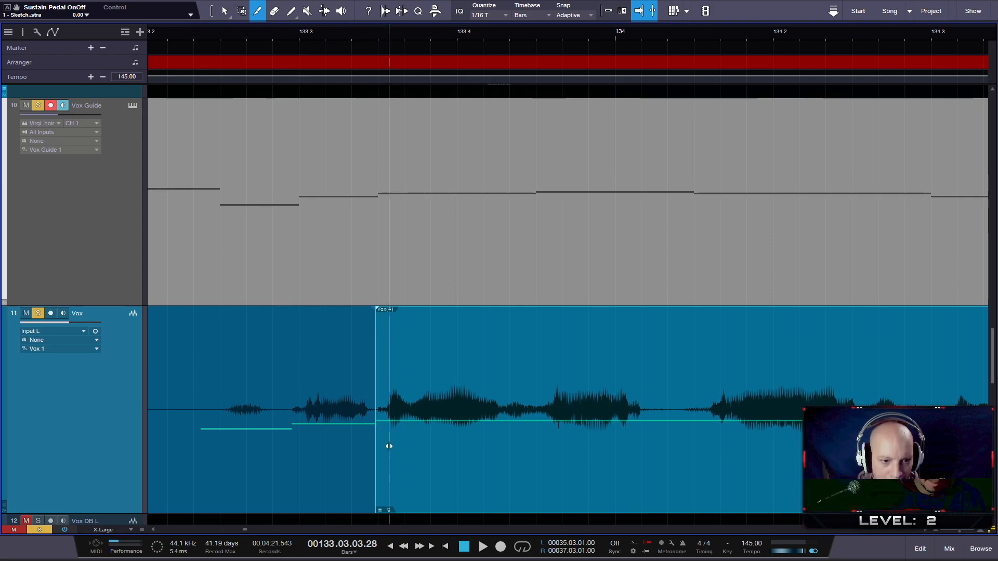
# - Audition the phrase, split the Vox event between bar 134 and beat 134.2, and slip the audio after the cut slightly earlier
pyautogui.click(199, 29)
pyautogui.press('space')
pyautogui.click(686, 444)
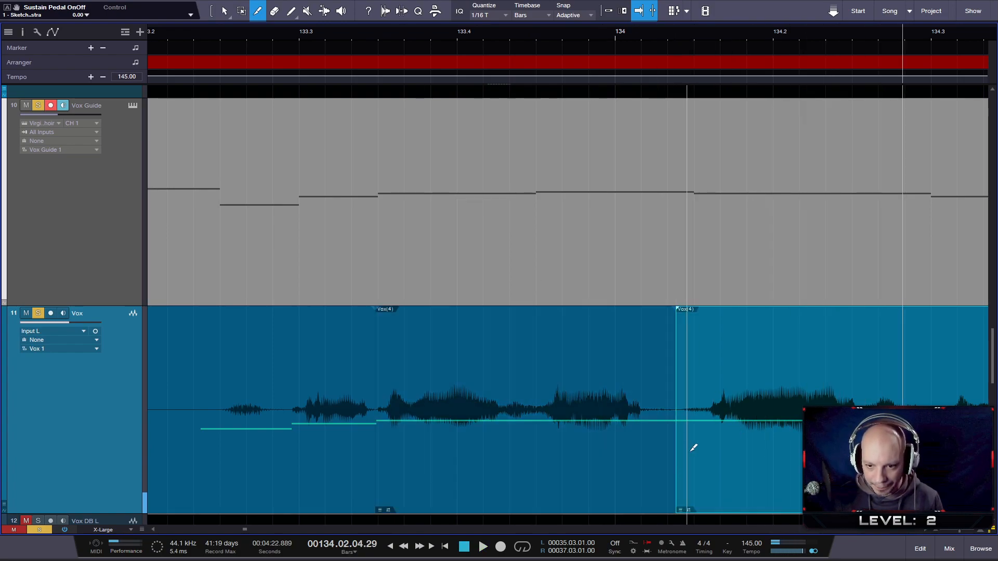
pyautogui.moveTo(708, 465); pyautogui.dragTo(693, 465)
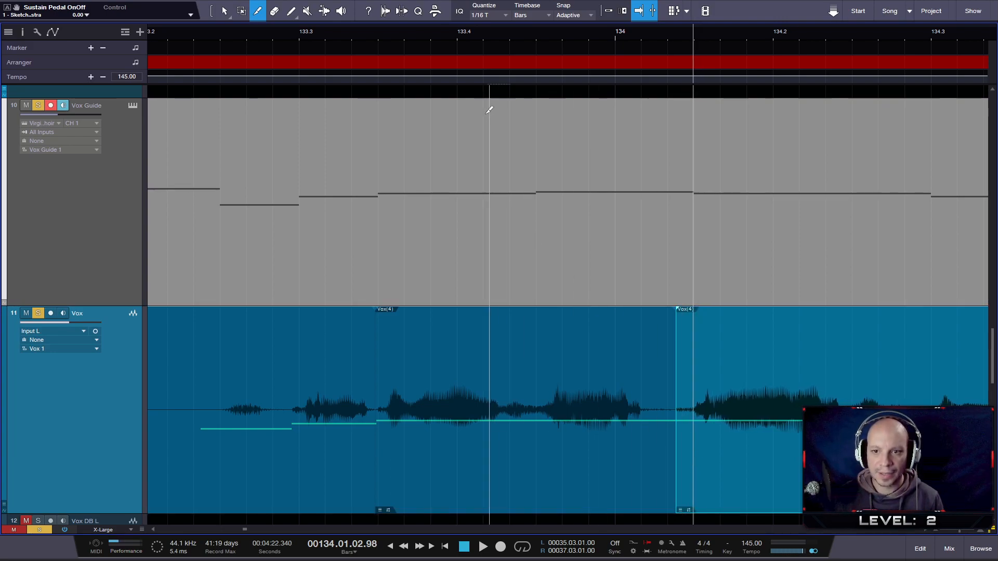
# - Audition the shifted vocal against the Vox Guide from about beat 133.2 to 134.4
pyautogui.click(185, 34)
pyautogui.press('space')
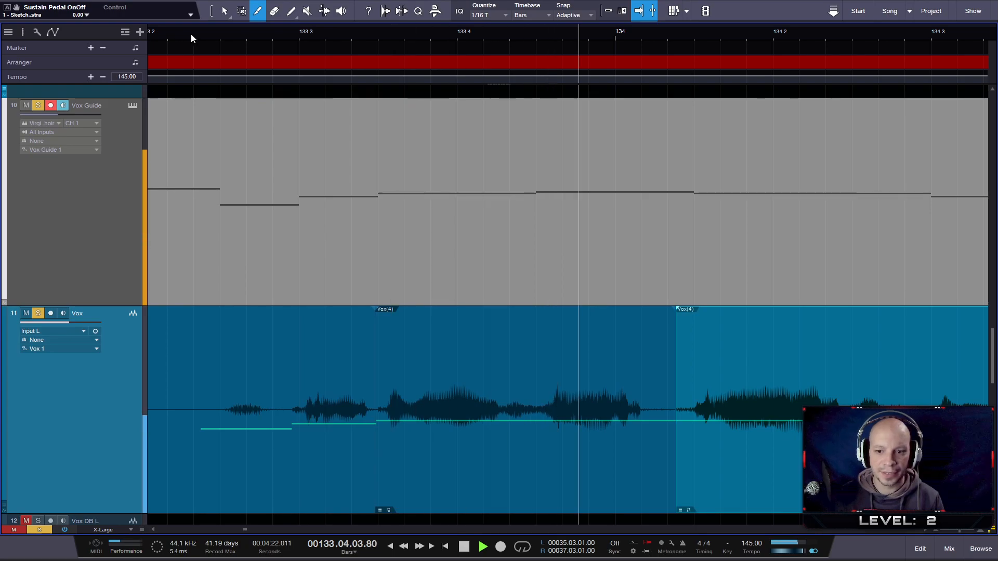
pyautogui.press('space')
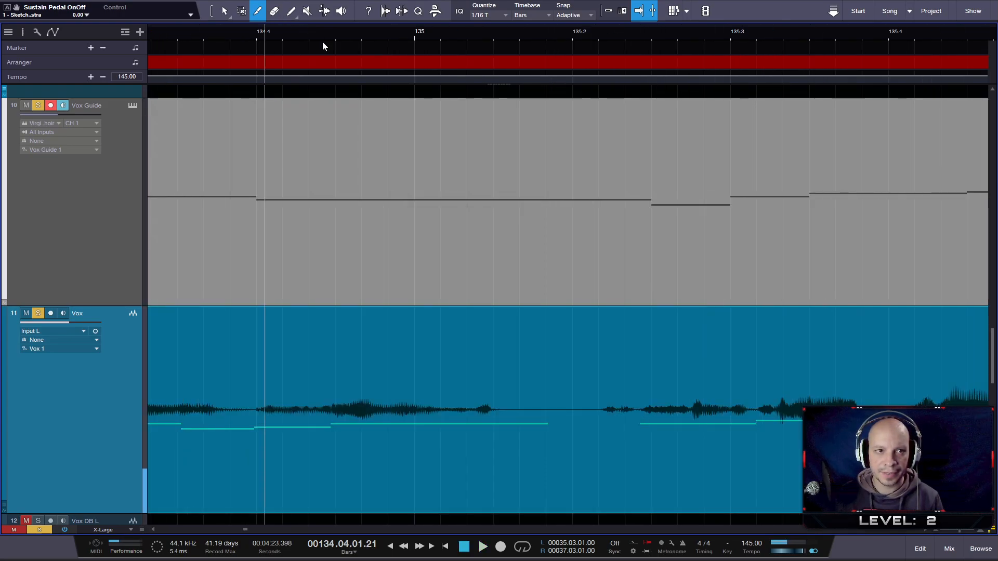
pyautogui.moveTo(428, 32); pyautogui.dragTo(791, 15)
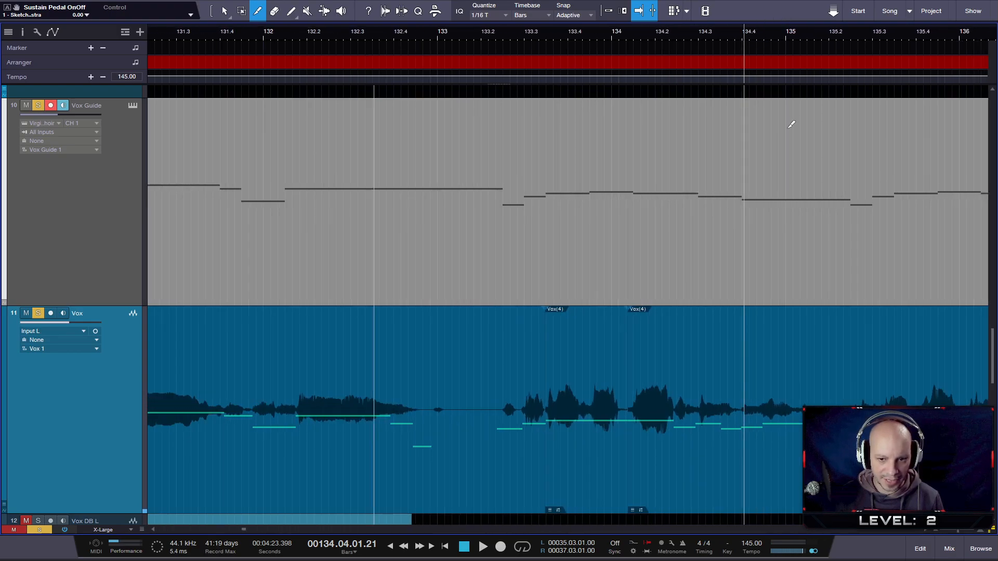
pyautogui.press('KP_0')
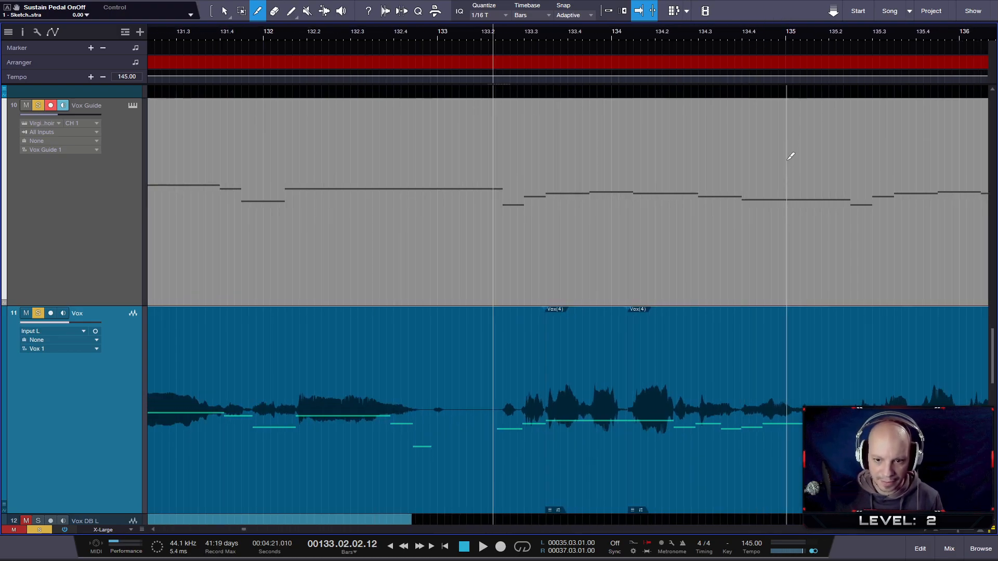
# - Slip the Vox event that starts just after bar 134 slightly later and move its left boundary slightly earlier
pyautogui.scroll(5, 687, 281)
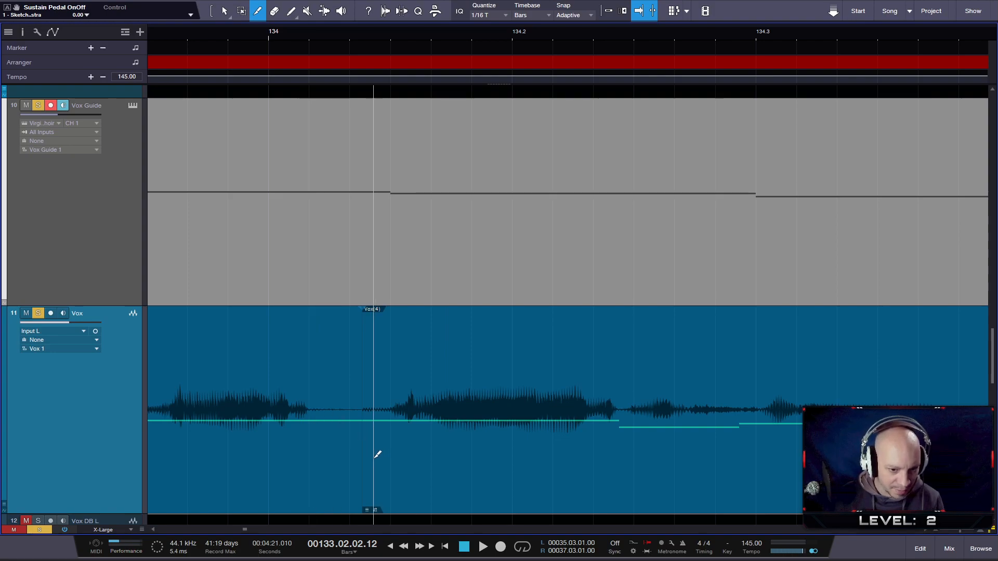
pyautogui.moveTo(374, 465); pyautogui.dragTo(385, 464)
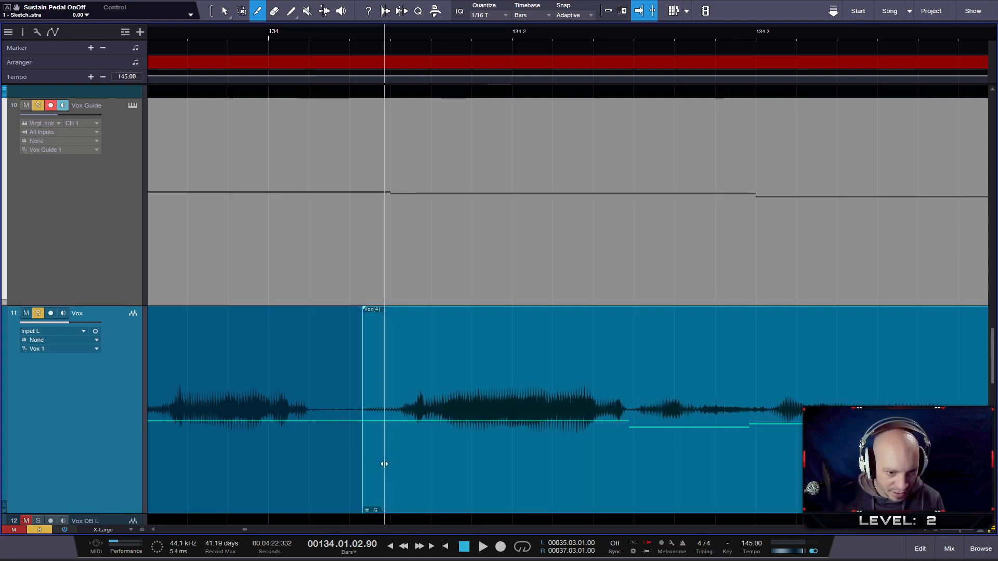
pyautogui.moveTo(361, 340)
pyautogui.mouseDown()
pyautogui.moveTo(339, 341)
pyautogui.moveTo(353, 348)
pyautogui.moveTo(339, 355)
pyautogui.moveTo(353, 355)
pyautogui.mouseUp()
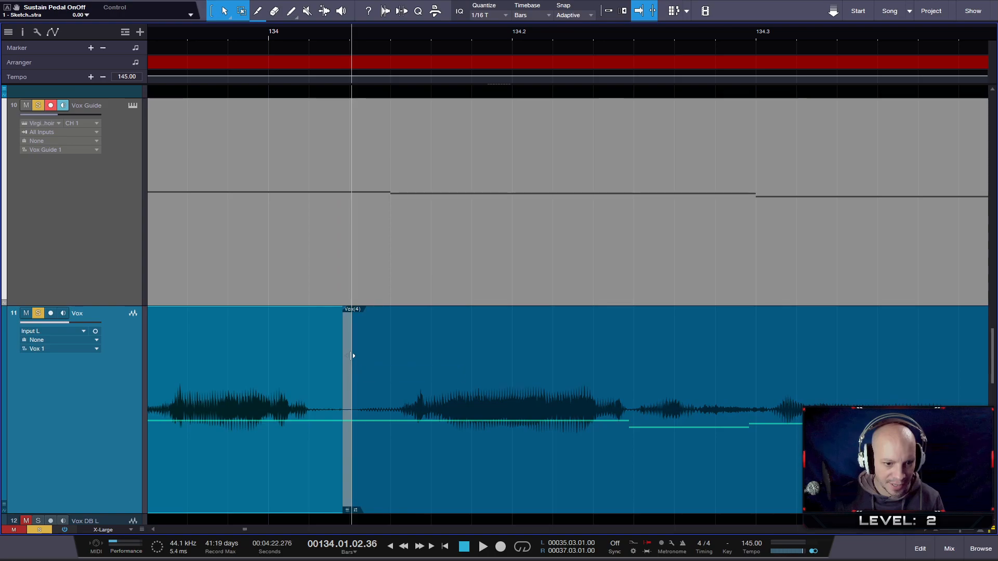
# - Crossfade the two Vox events at the cut just after bar 134 and audition the edit from about beat 133.3
pyautogui.click(382, 483)
pyautogui.keyDown('shift'); pyautogui.click(331, 490); pyautogui.keyUp('shift')
pyautogui.press('x')
pyautogui.moveTo(385, 29); pyautogui.dragTo(489, 43)
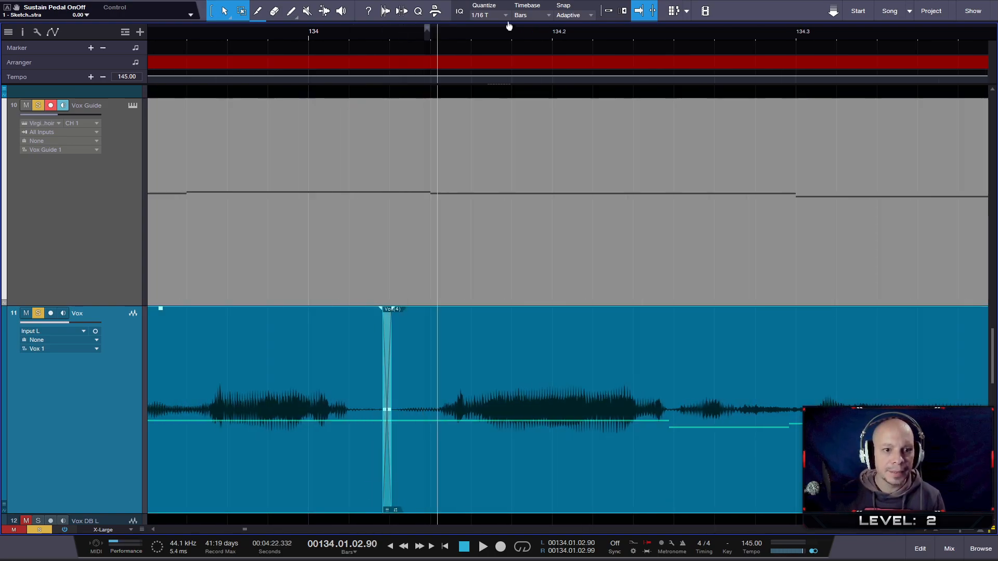
pyautogui.click(285, 36)
pyautogui.press('space')
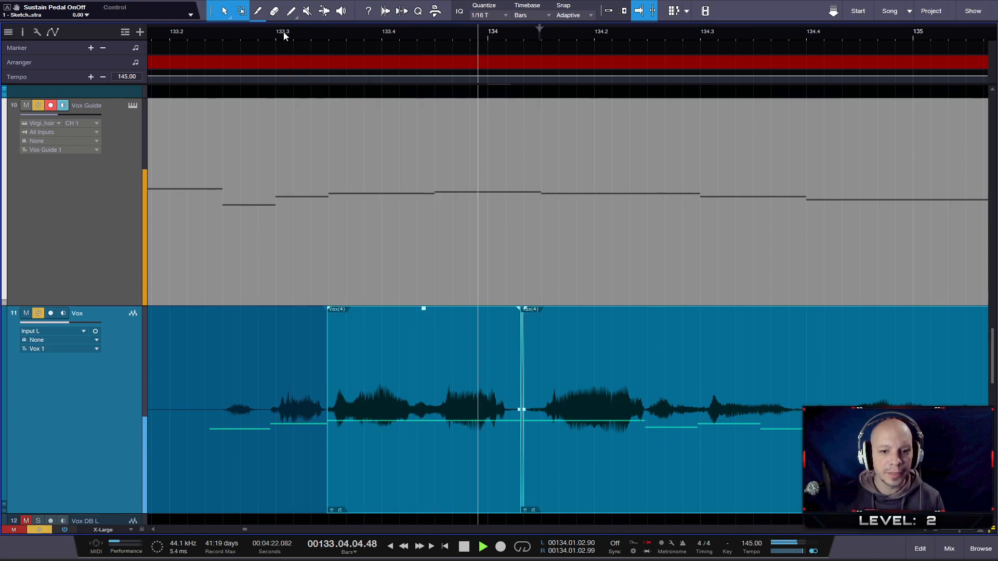
pyautogui.press('space')
pyautogui.press('w')
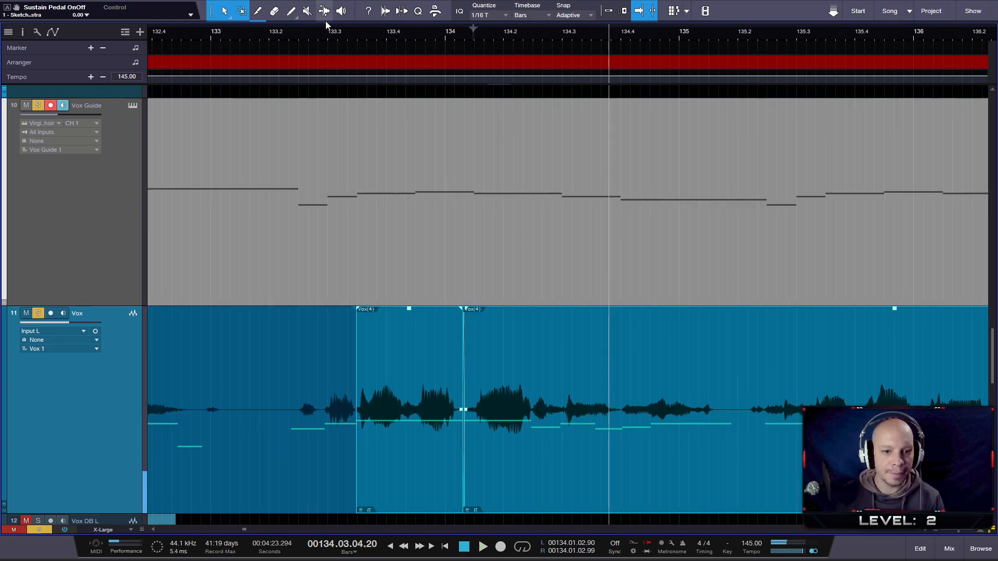
# - Unsolo the Vox and Vox Guide tracks and audition the vocal in the full mix from about beat 132.4 to 135.4
pyautogui.click(252, 31)
pyautogui.press('space')
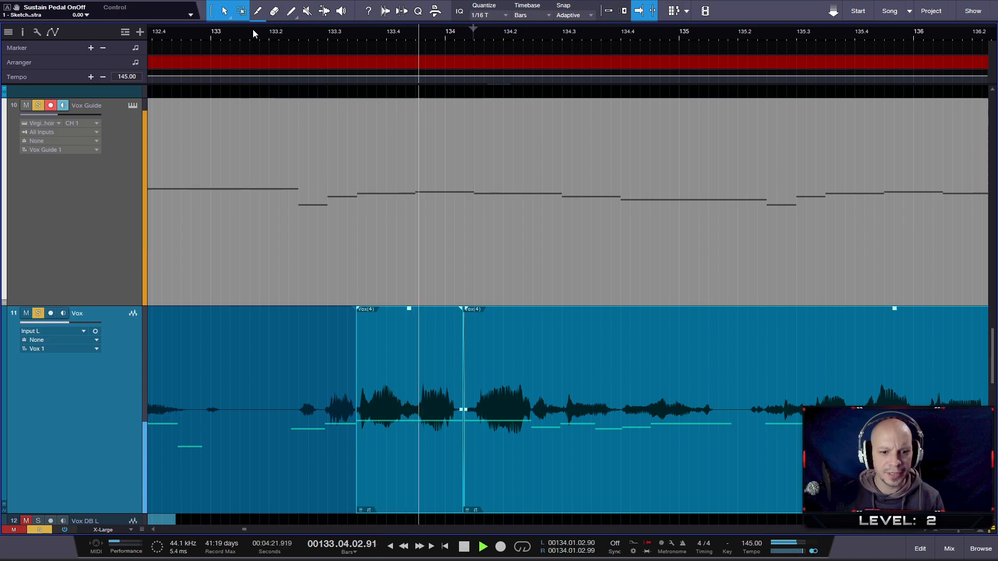
pyautogui.click(26, 313)
pyautogui.click(38, 313)
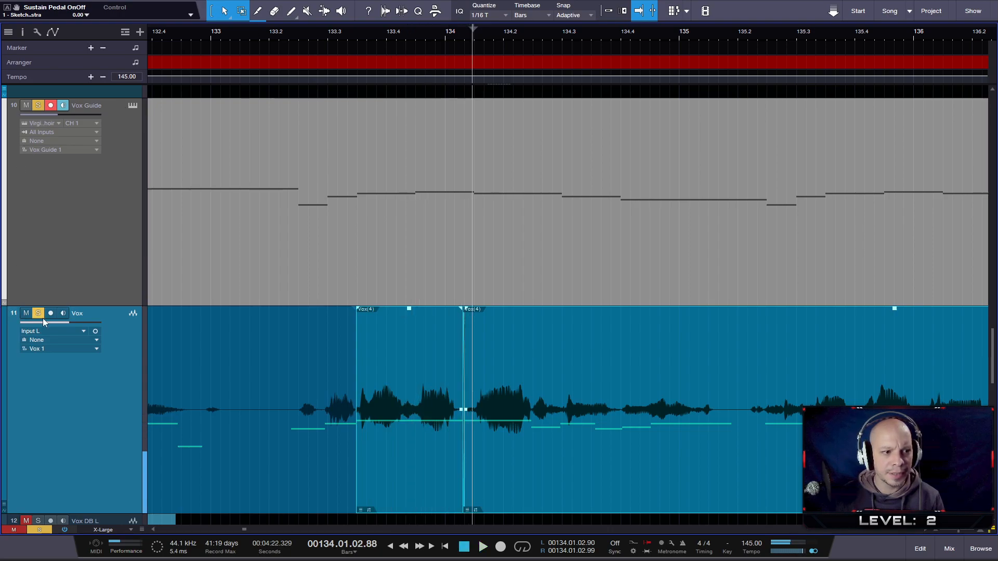
pyautogui.click(37, 106)
pyautogui.click(189, 35)
pyautogui.press('space')
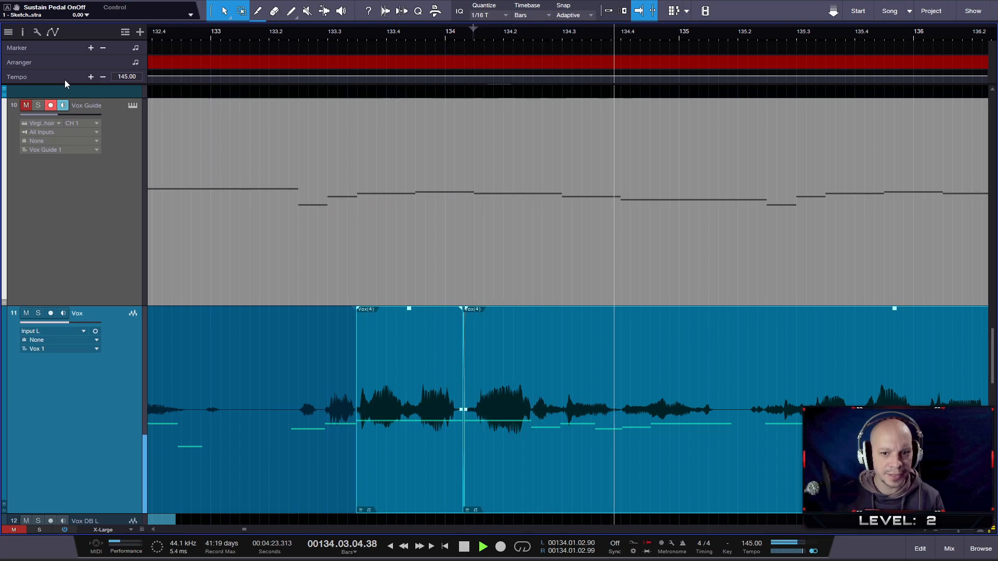
pyautogui.press('space')
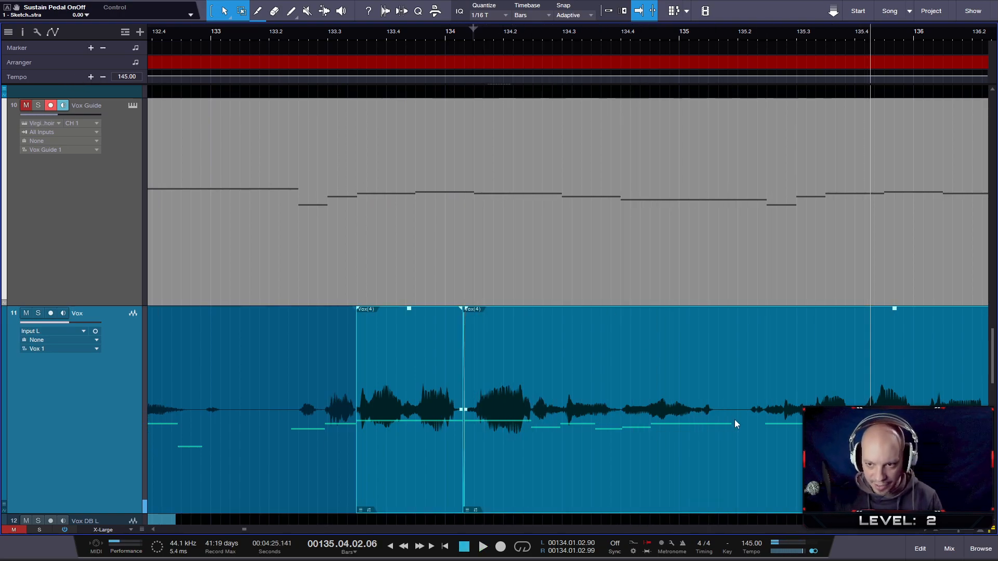
# - Split the Vox event just before beat 135.2 and slip the audio after the cut slightly later
pyautogui.press('3')
pyautogui.click(749, 433)
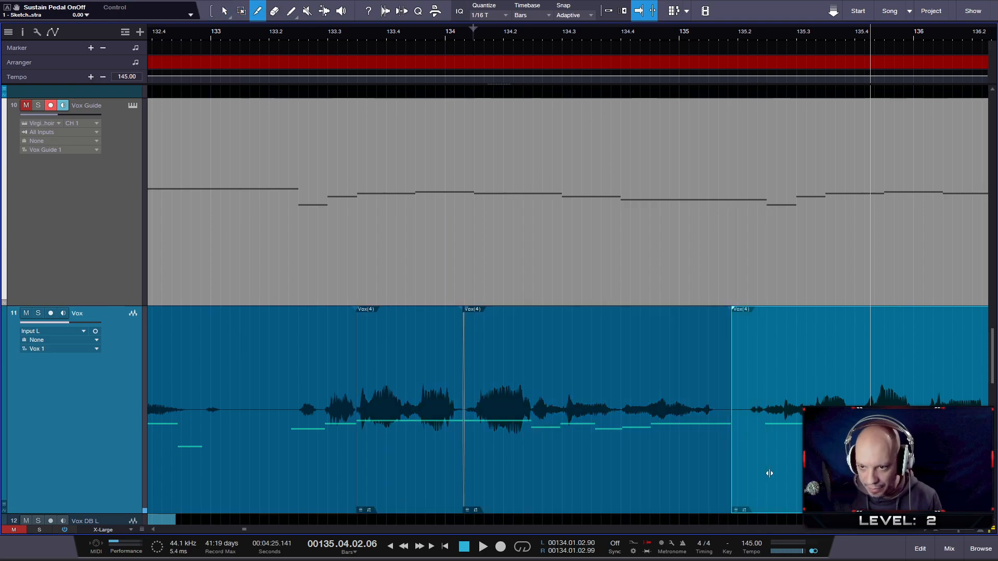
pyautogui.scroll(3, 775, 473)
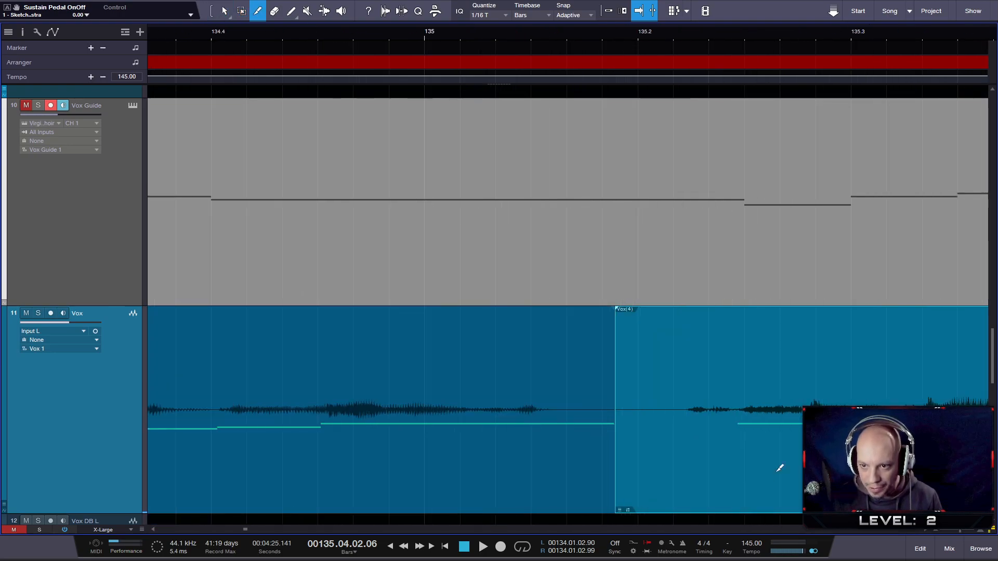
pyautogui.moveTo(756, 480)
pyautogui.mouseDown()
pyautogui.moveTo(778, 480)
pyautogui.moveTo(768, 480)
pyautogui.mouseUp()
# - Solo the Vox Guide and Vox tracks and compare the vocal with the guide from about beat 134.4 to 137.2
pyautogui.click(26, 106)
pyautogui.click(37, 106)
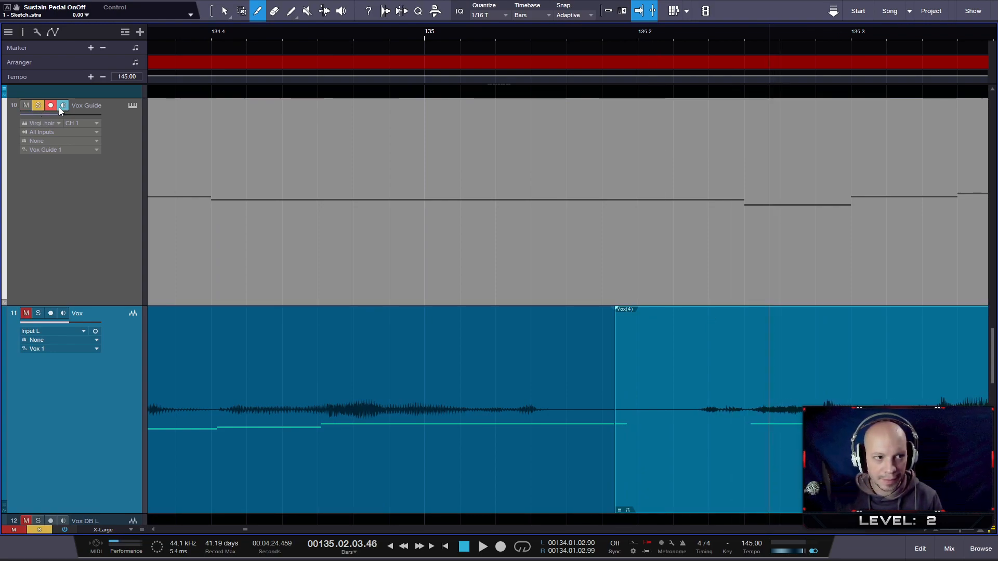
pyautogui.click(341, 32)
pyautogui.press('space')
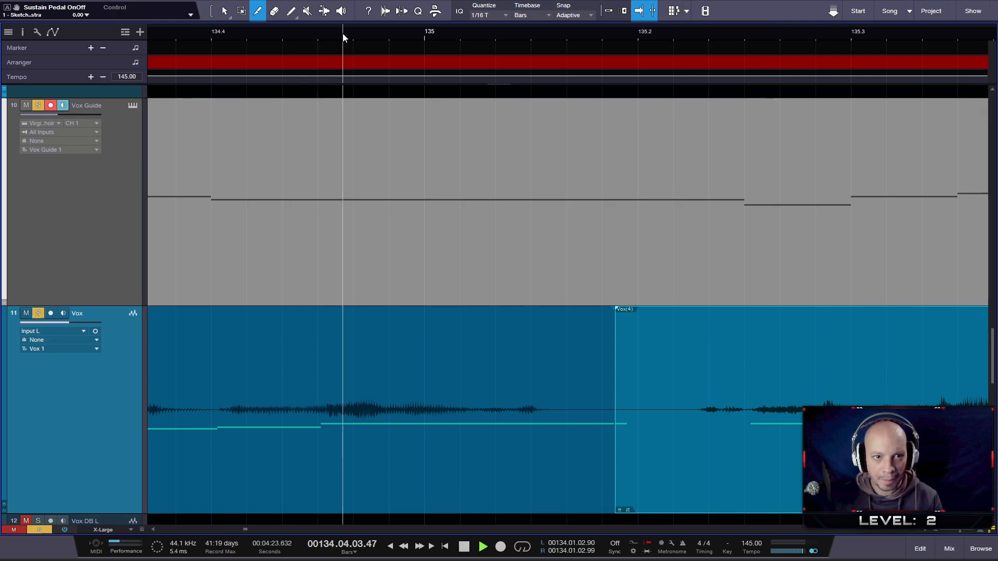
pyautogui.press('space')
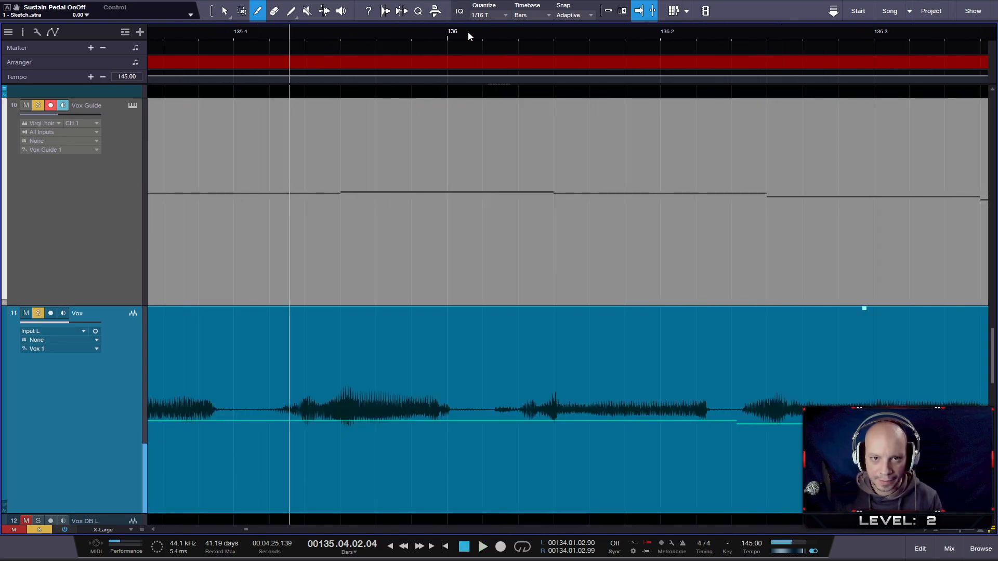
pyautogui.click(434, 32)
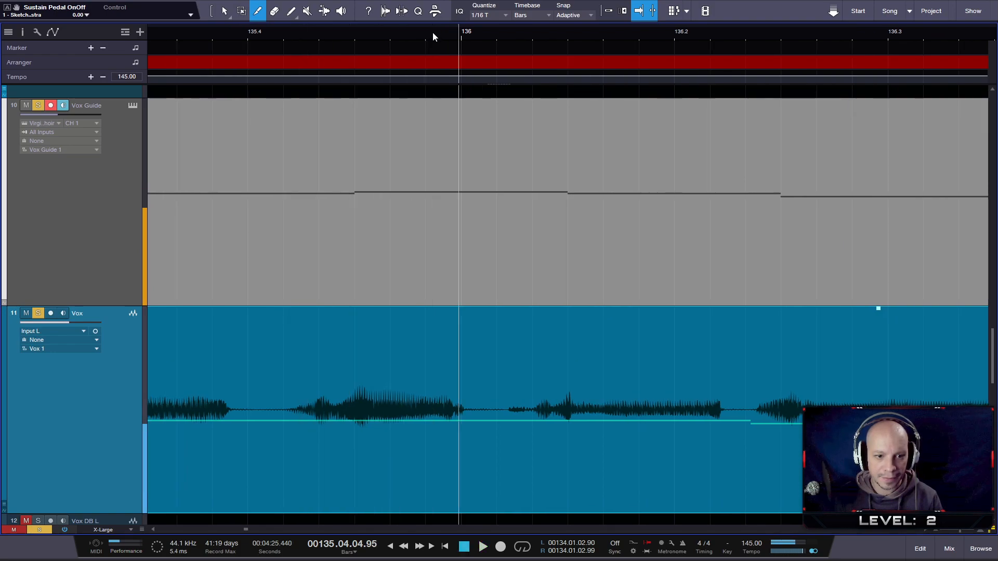
pyautogui.hscroll(-2, 407, 33)
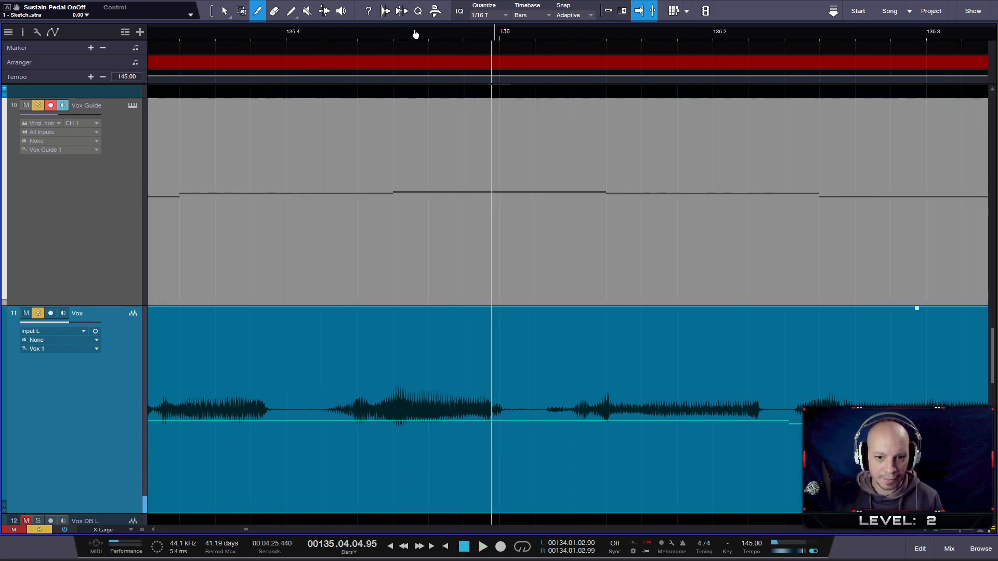
pyautogui.press('space')
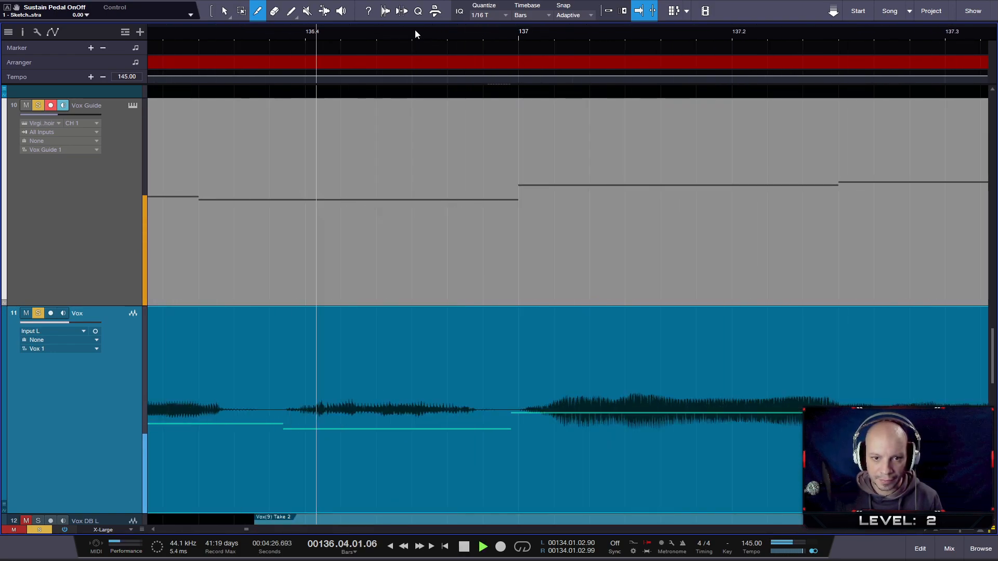
pyautogui.press('space')
pyautogui.moveTo(415, 31); pyautogui.dragTo(557, 6)
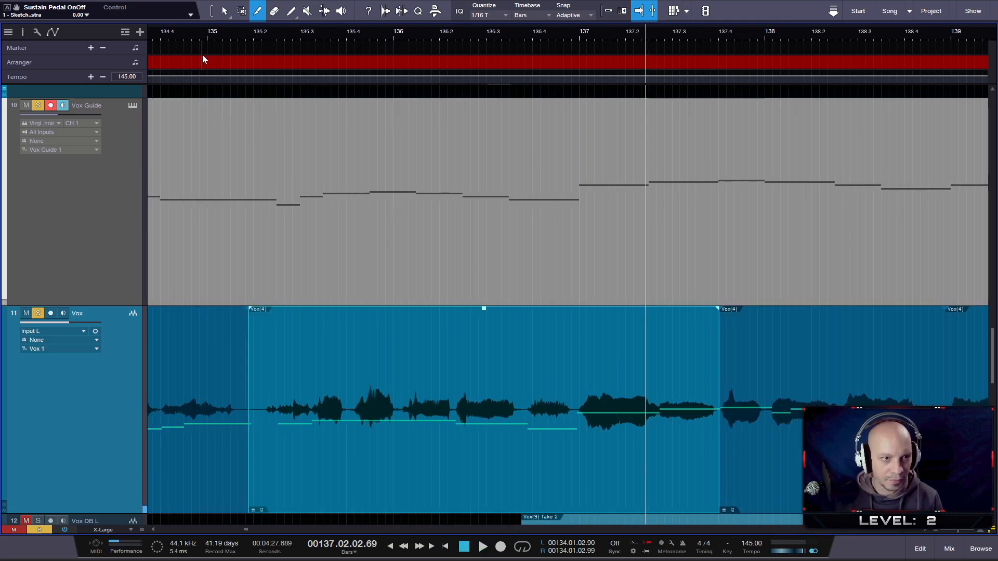
# - Play the phrase from just before bar 135, unsolo both vocal tracks, and audition it in the mix from about bar 134
pyautogui.click(203, 32)
pyautogui.press('space')
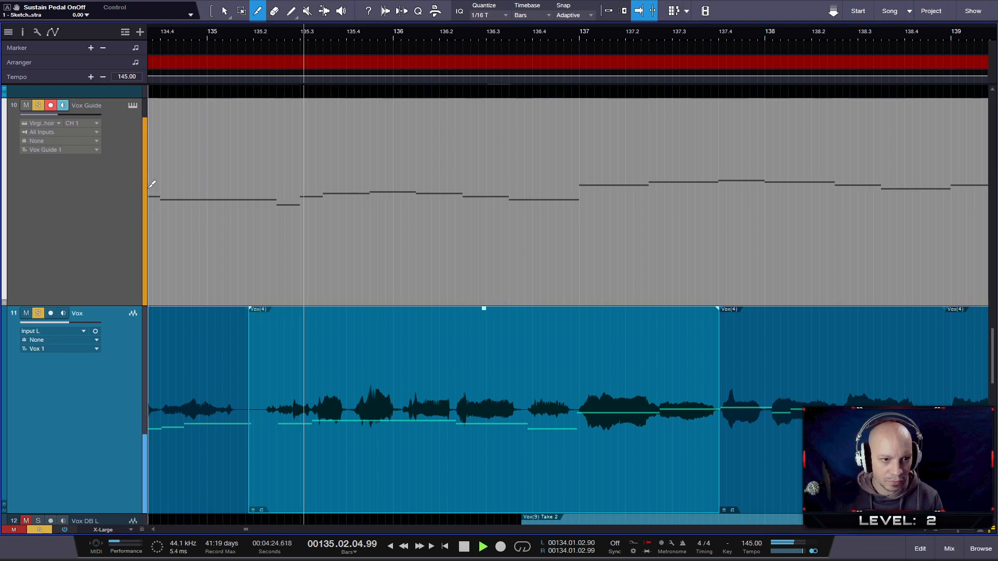
pyautogui.click(38, 105)
pyautogui.click(37, 313)
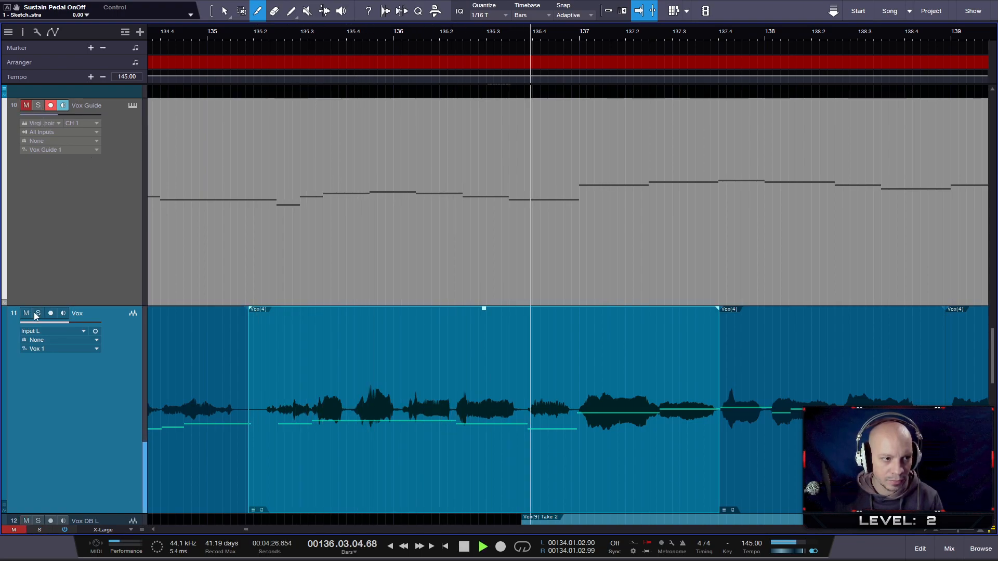
pyautogui.click(177, 39)
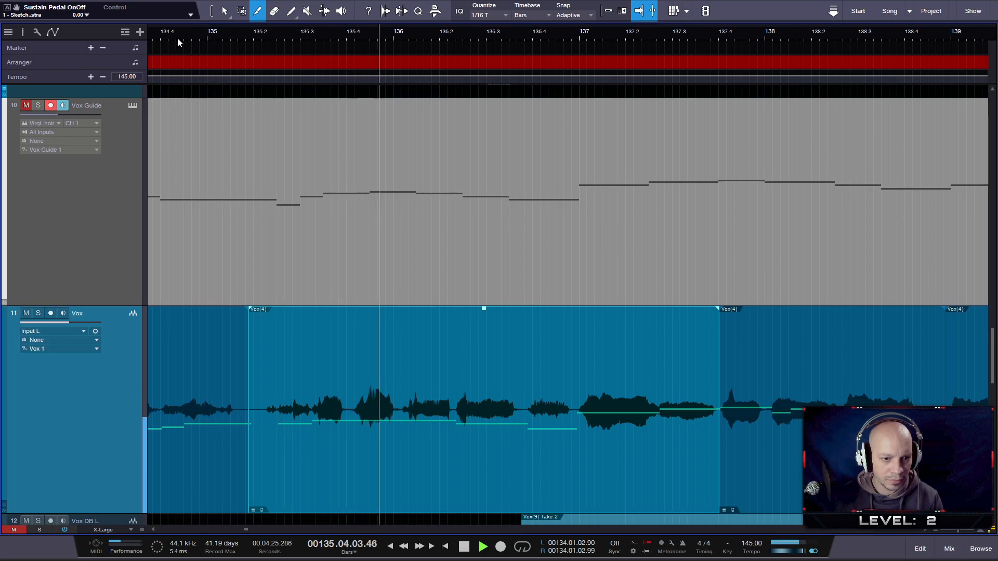
pyautogui.moveTo(178, 39); pyautogui.dragTo(304, 32)
pyautogui.click(213, 32)
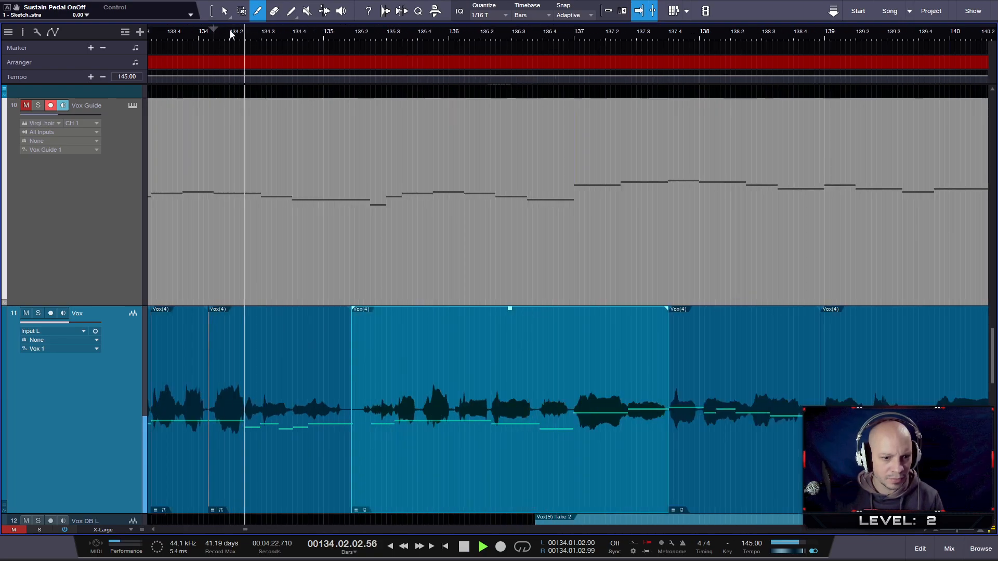
# - Slip the Vox event that starts just before beat 135.2 a little further later in time
pyautogui.scroll(8, 389, 282)
pyautogui.press('space')
pyautogui.moveTo(502, 478); pyautogui.dragTo(514, 478)
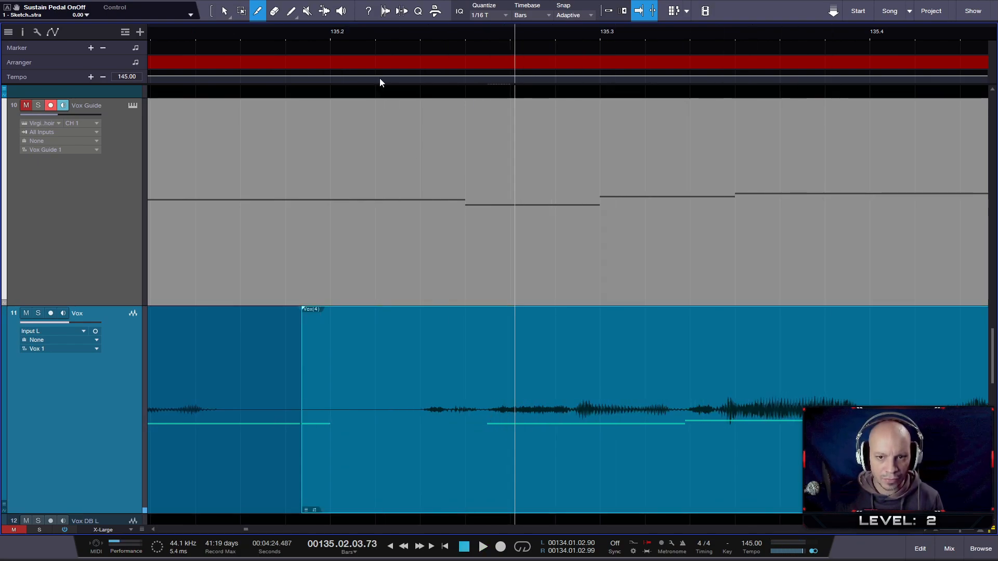
# - Audition the adjusted vocal in the mix up to about beat 139.3 and inspect the waveform around bar 137
pyautogui.scroll(-4, 364, 78)
pyautogui.click(245, 34)
pyautogui.press('space')
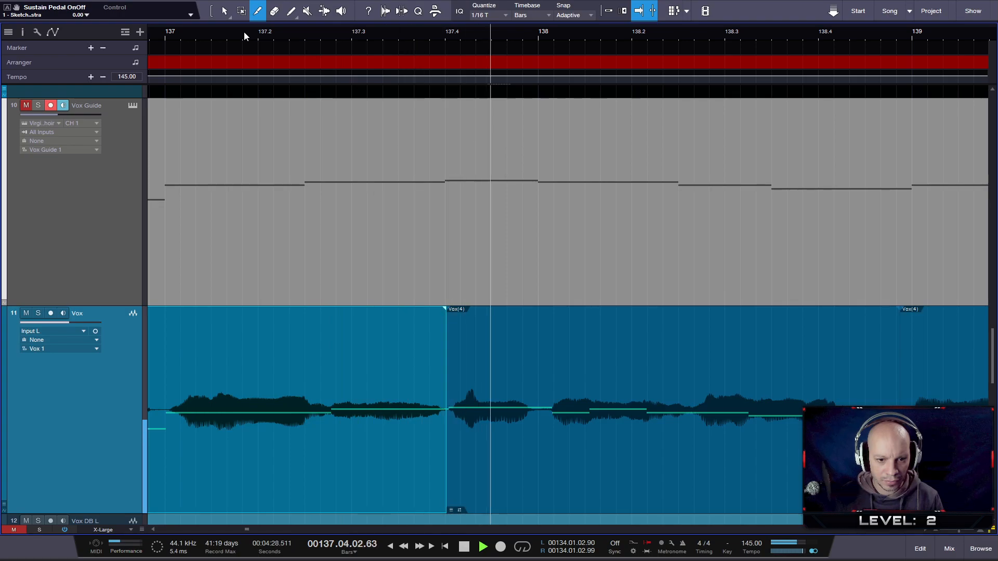
pyautogui.scroll(-2, 281, 32)
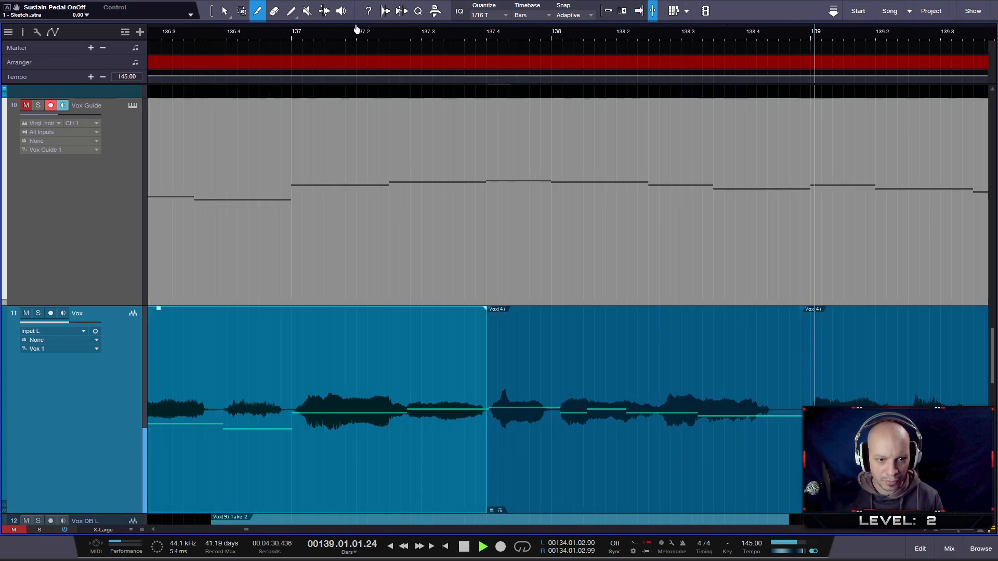
pyautogui.press('space')
pyautogui.scroll(3, 286, 347)
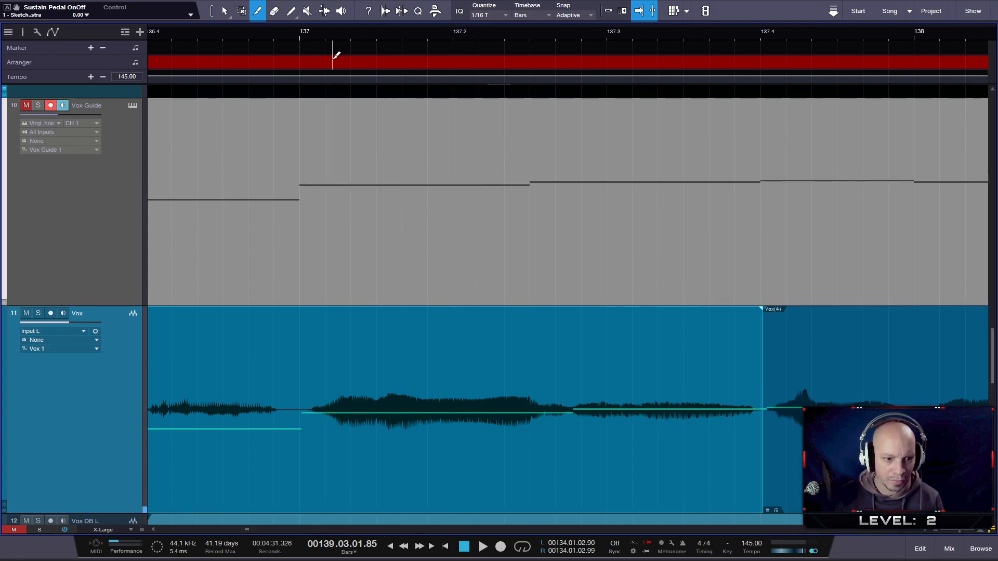
# - Audition the Verse 1 vocal in the mix from just after bar 135 and stop at about bar 144
pyautogui.moveTo(326, 46); pyautogui.dragTo(316, 19)
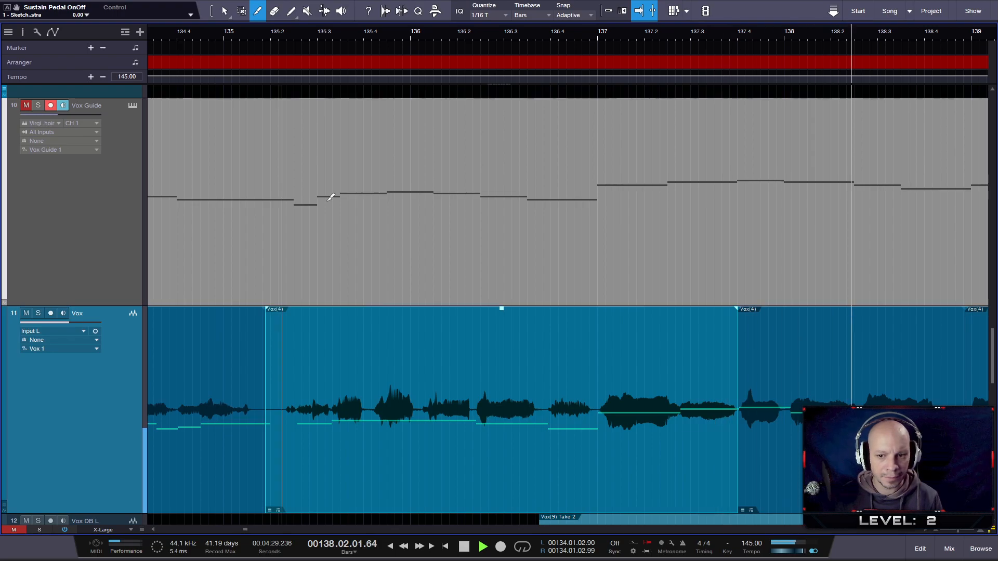
pyautogui.scroll(-6, 405, 298)
pyautogui.scroll(3, 691, 412)
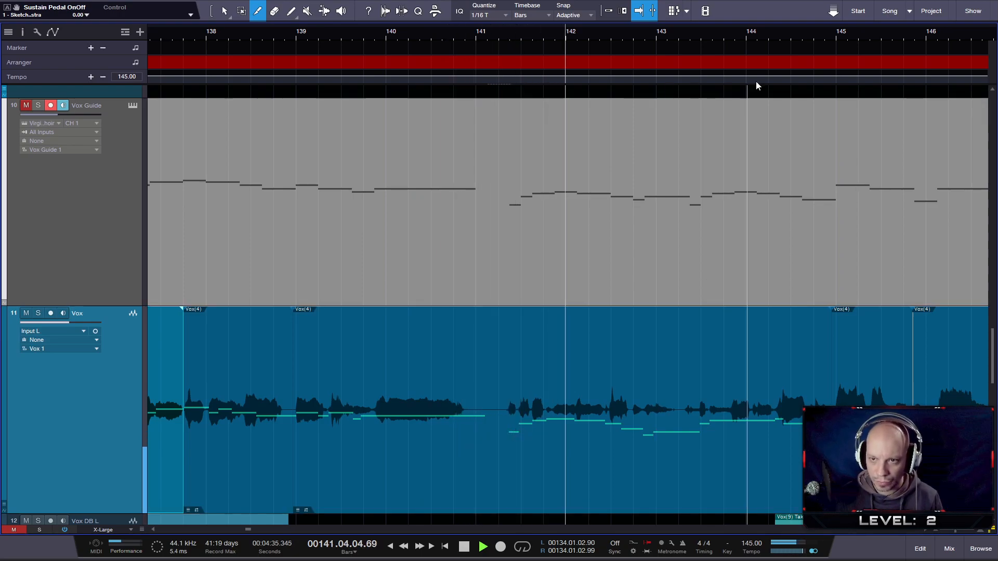
pyautogui.moveTo(771, 32); pyautogui.dragTo(624, 20)
pyautogui.press('space')
pyautogui.click(578, 33)
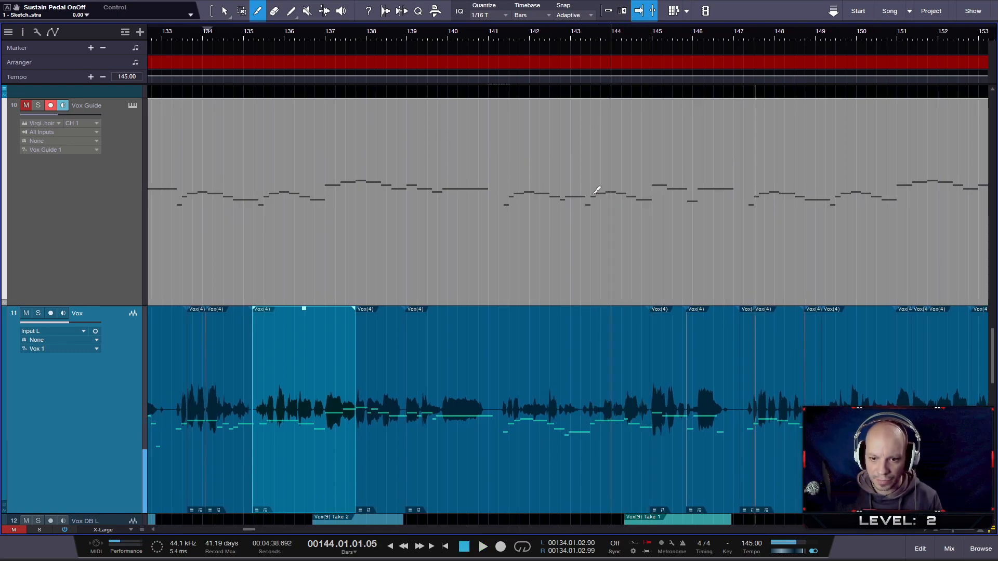
# - Open the Vox event spanning bars 139 to 145 in Melodyne and raise the long note ending at bar 144 to Bb 3
pyautogui.scroll(-2, 617, 419)
pyautogui.scroll(5, 617, 421)
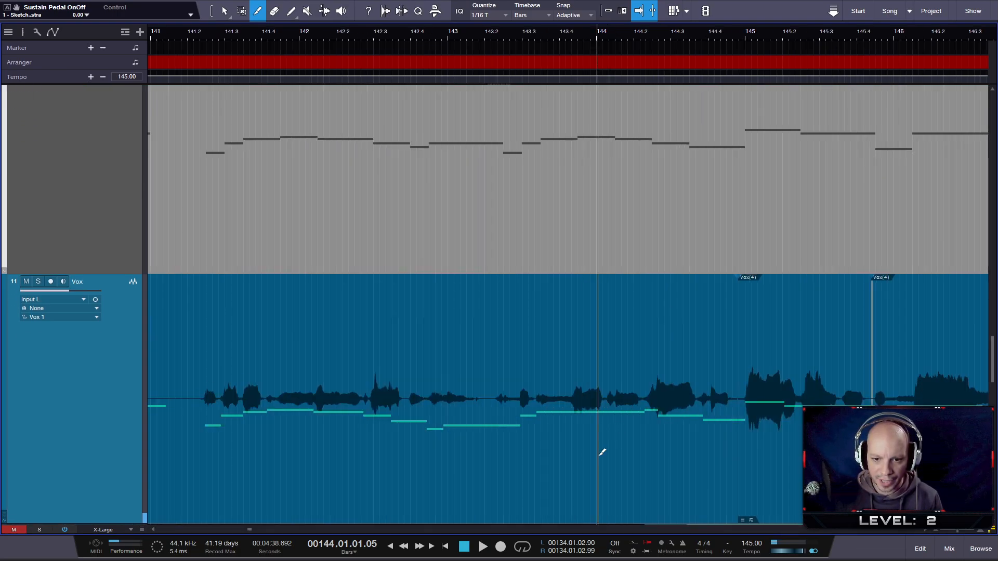
pyautogui.rightClick(598, 456)
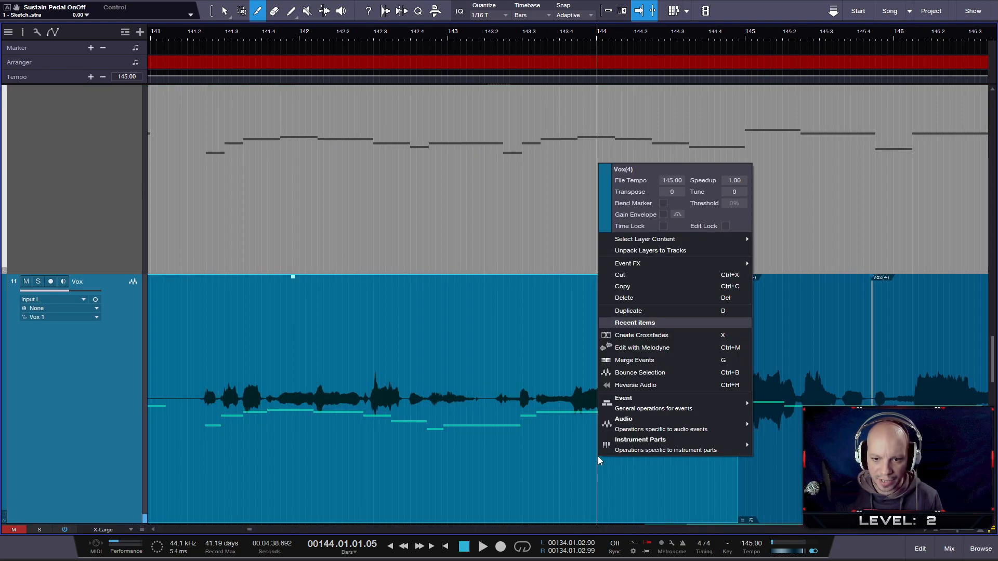
pyautogui.click(651, 350)
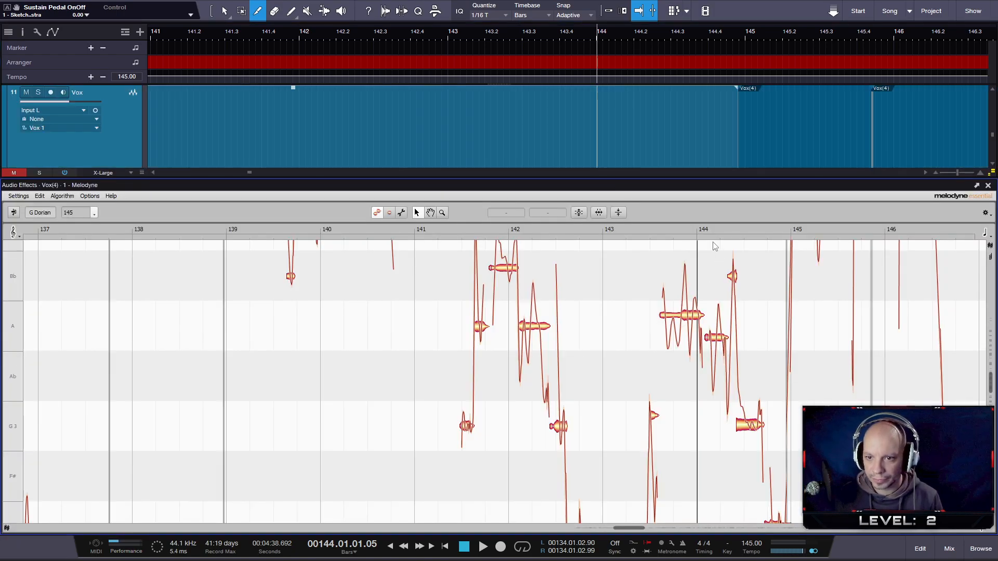
pyautogui.scroll(3, 750, 373)
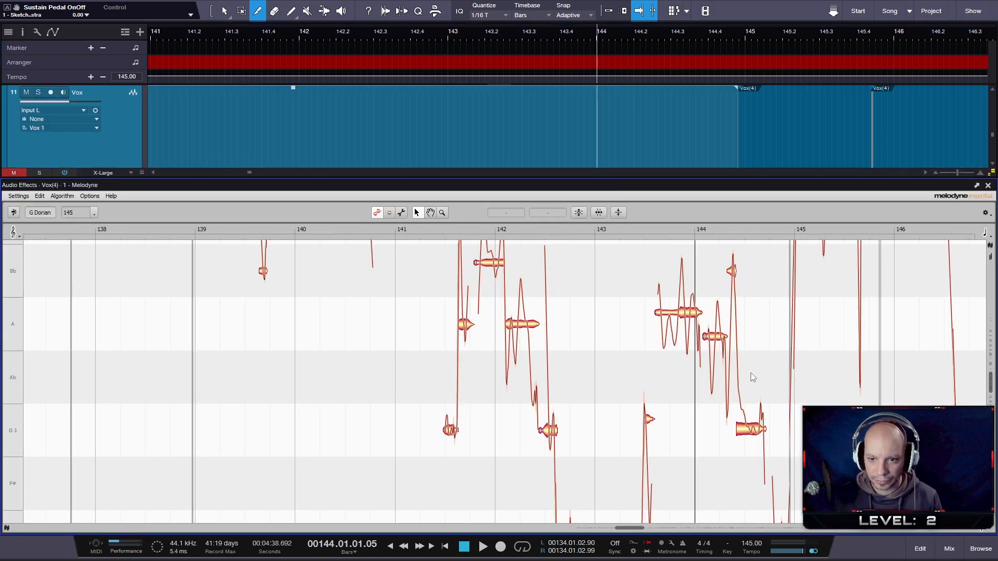
pyautogui.click(465, 228)
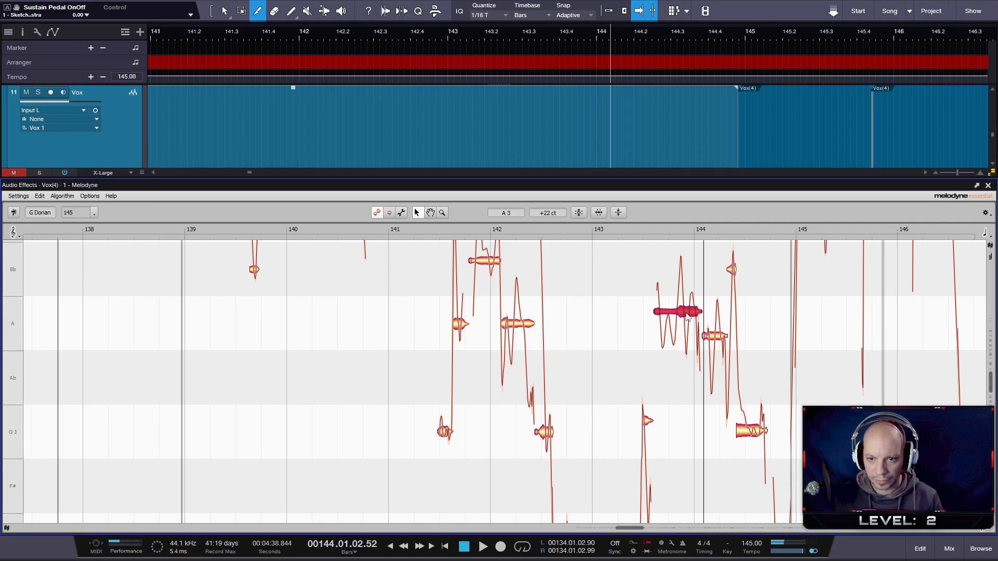
pyautogui.moveTo(688, 287)
pyautogui.mouseDown()
pyautogui.moveTo(688, 278)
pyautogui.moveTo(682, 304)
pyautogui.moveTo(678, 281)
pyautogui.mouseUp()
# - Audition the retuned vocal from about bar 141, close Melodyne, and keep listening until the start of Bridge 1
pyautogui.click(435, 230)
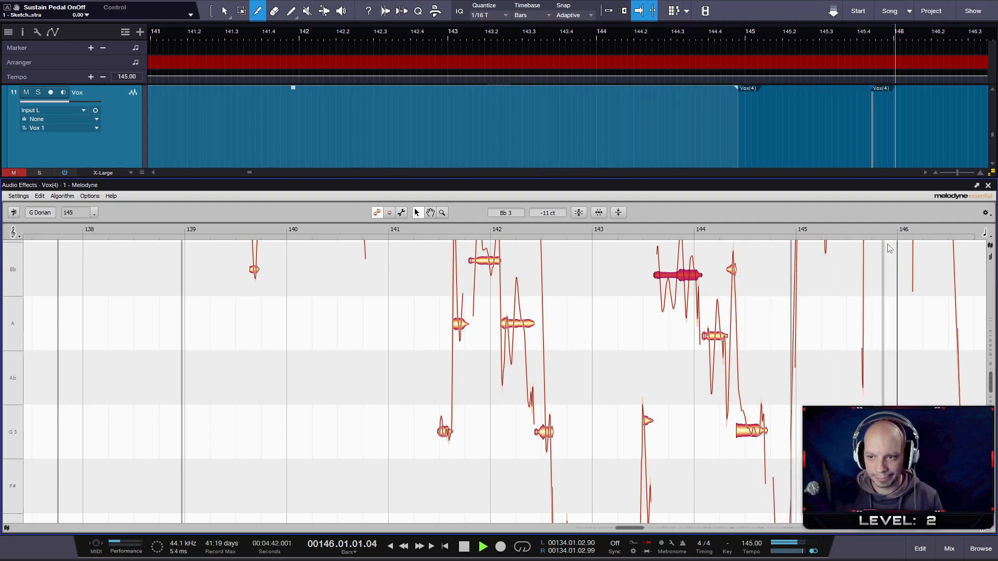
pyautogui.click(987, 186)
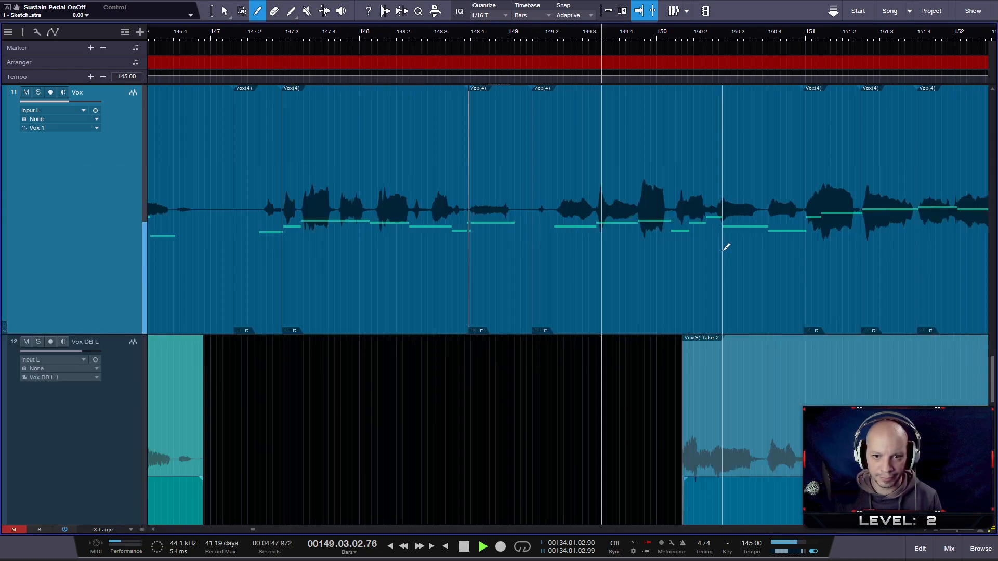
pyautogui.moveTo(703, 35); pyautogui.dragTo(611, 19)
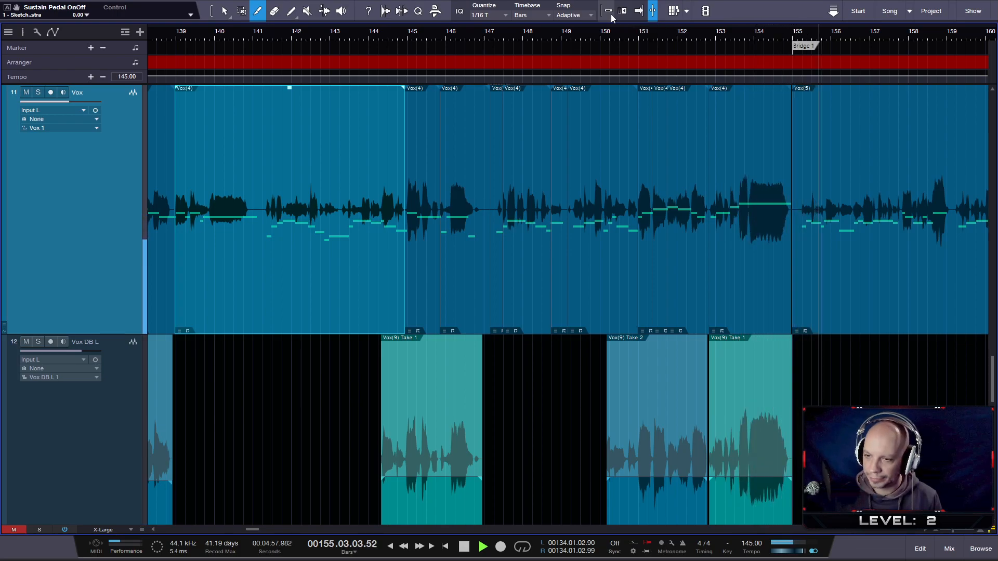
pyautogui.press('space')
pyautogui.scroll(5, 803, 246)
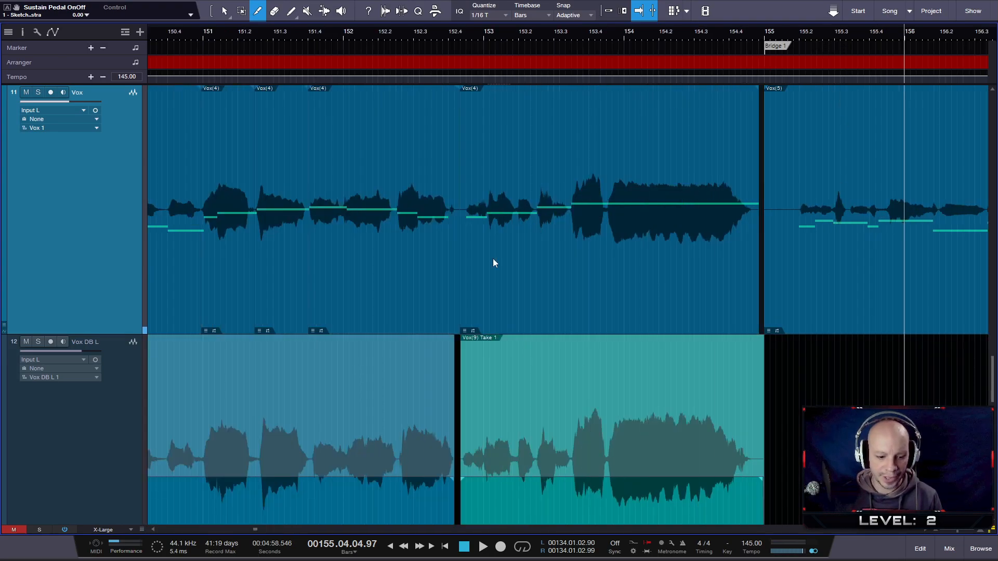
pyautogui.scroll(-6, 450, 290)
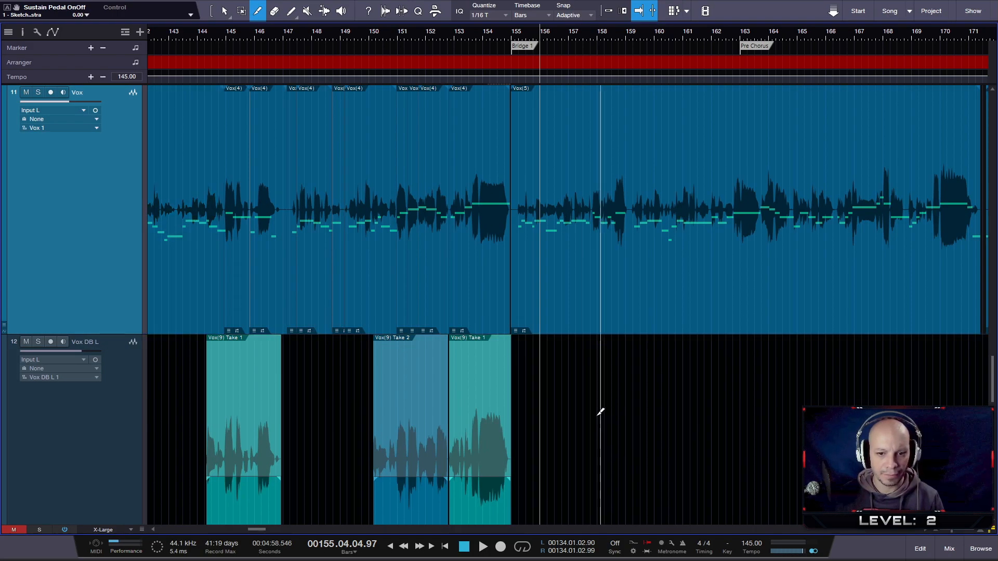
# - Select all the Vox events in Verse 1, from bar 127 to bar 155, and merge them into one part
pyautogui.press('1')
pyautogui.moveTo(375, 36); pyautogui.dragTo(473, 18)
pyautogui.moveTo(210, 241); pyautogui.dragTo(507, 316)
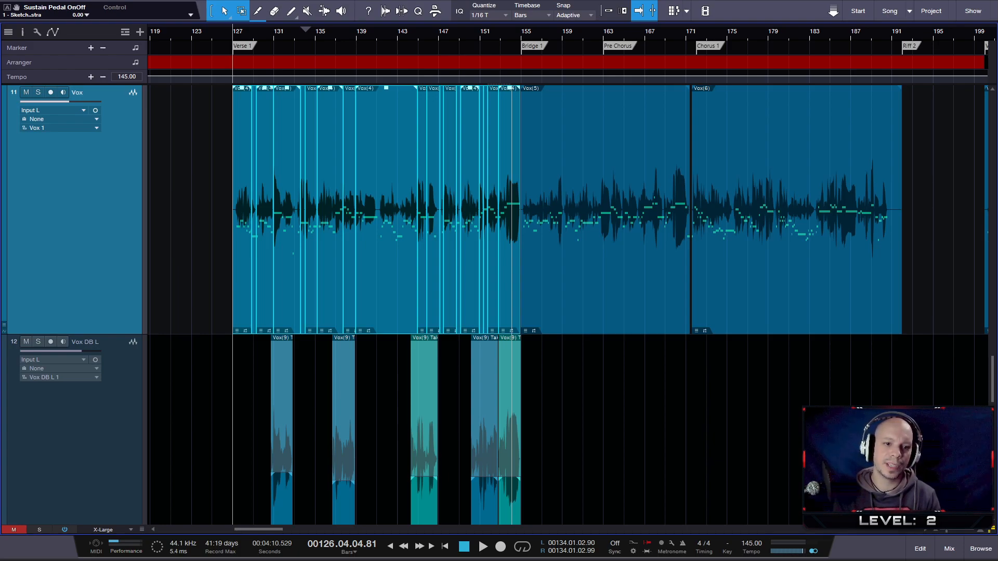
pyautogui.press('g')
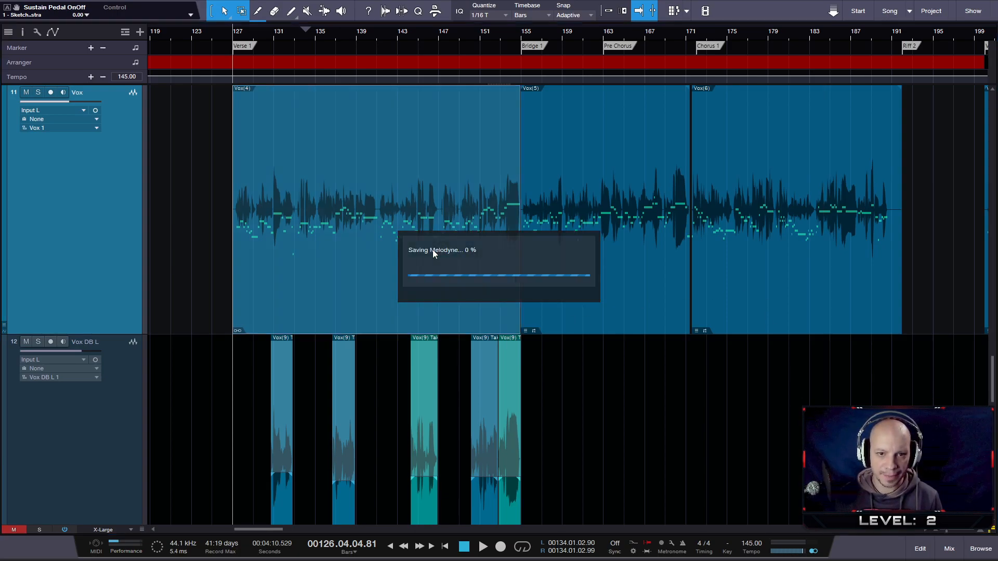
# - Try colouring the merged Verse 1 vocal part white
pyautogui.rightClick(309, 261)
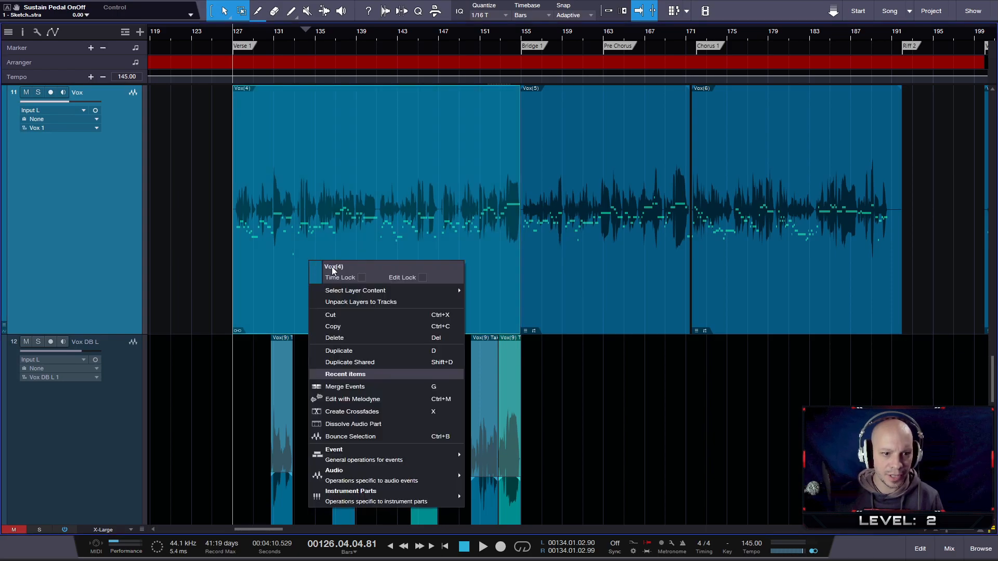
pyautogui.click(318, 271)
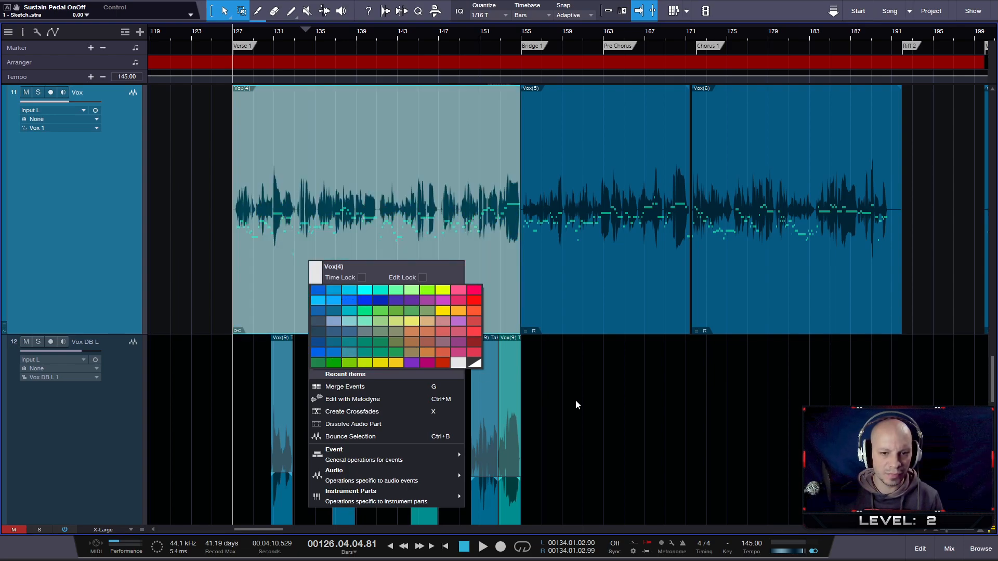
pyautogui.click(181, 233)
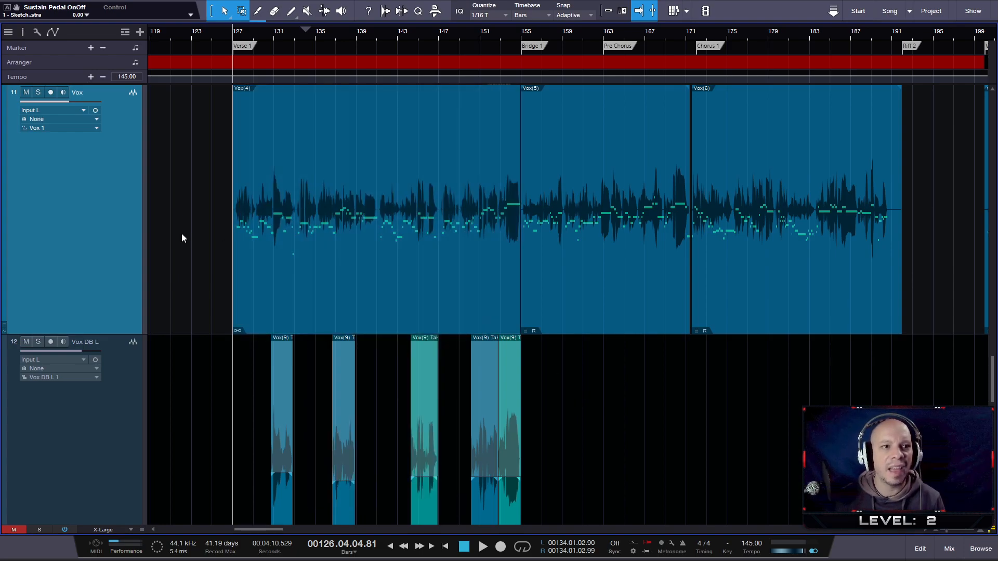
# - Rename the merged Verse 1 vocal part as DONE!
pyautogui.rightClick(248, 93)
pyautogui.click(269, 99)
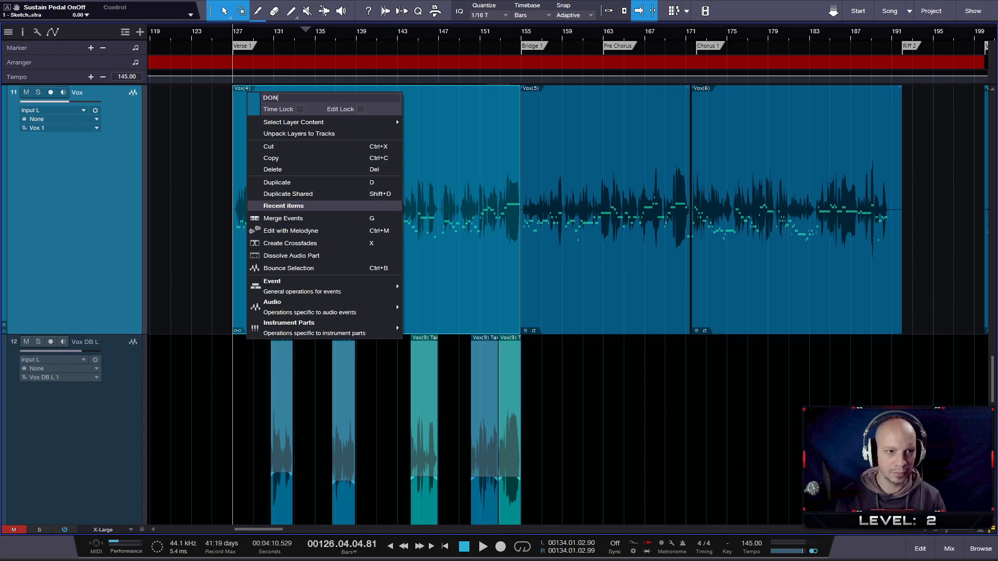
pyautogui.click(446, 171)
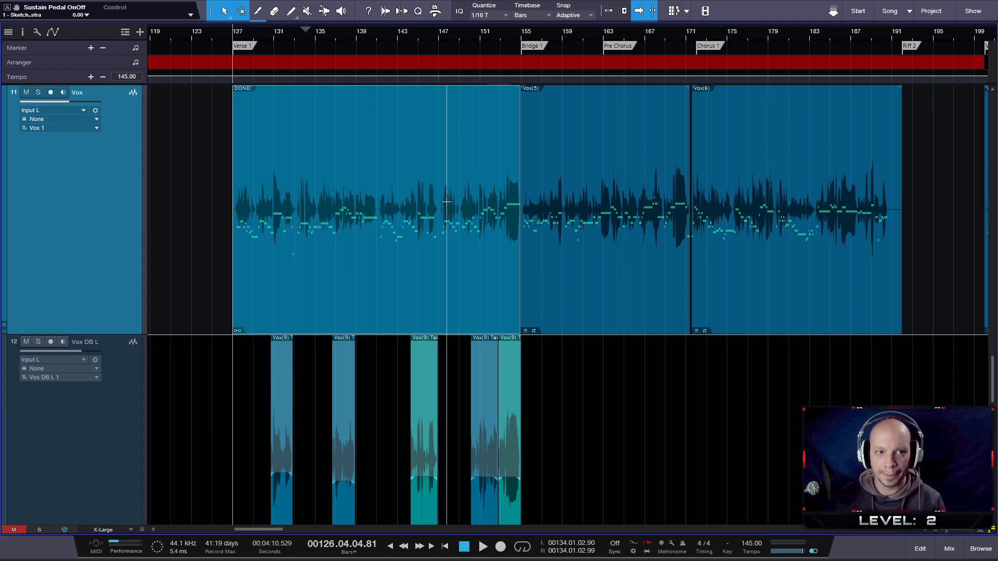
pyautogui.scroll(-1, 618, 285)
pyautogui.scroll(-4, 597, 275)
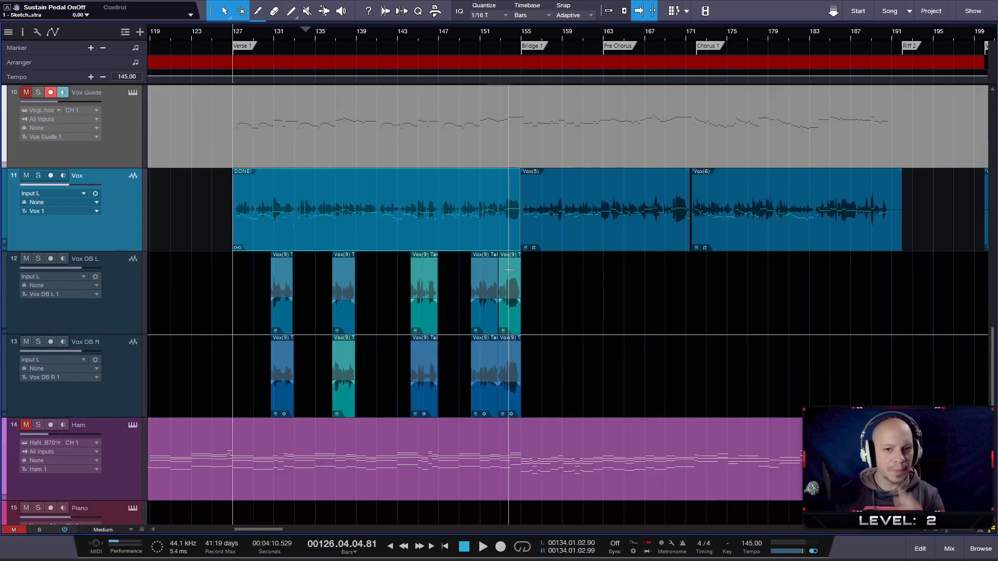
pyautogui.scroll(-3, 508, 269)
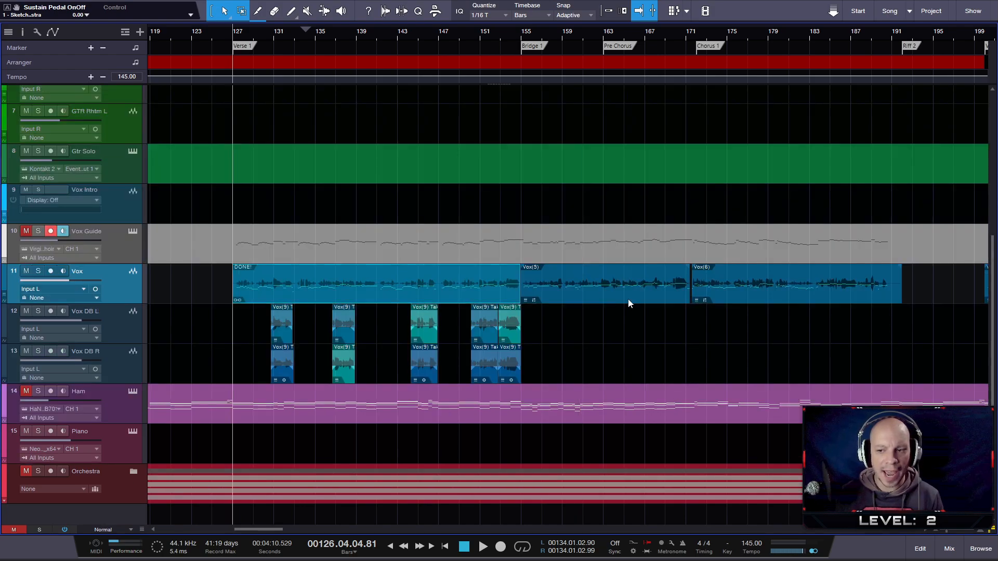